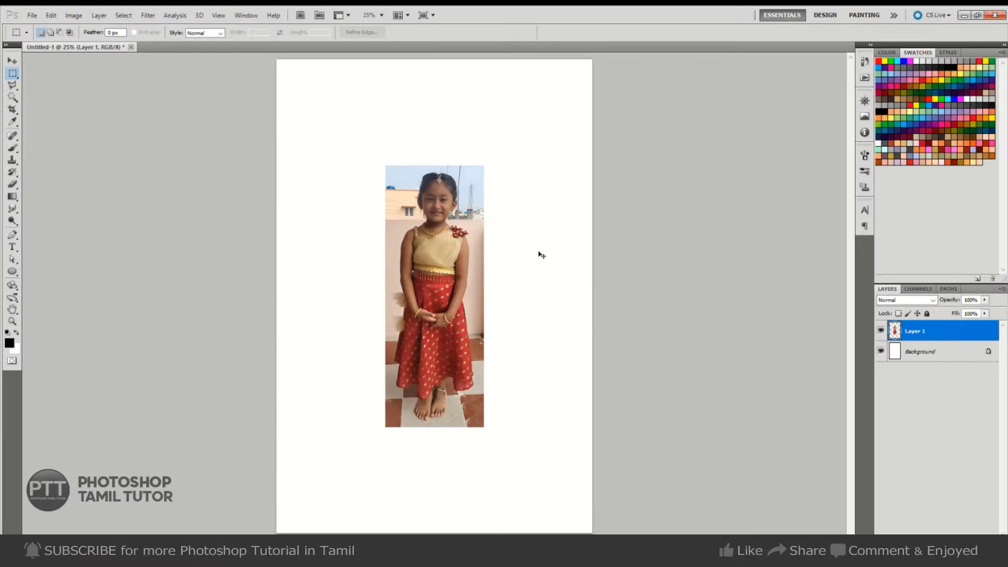
- Scale the girl's photo up to about 157% and duplicate Layer 1 into a copy
key(ctrl+t)
drag(484, 165, 513, 91)
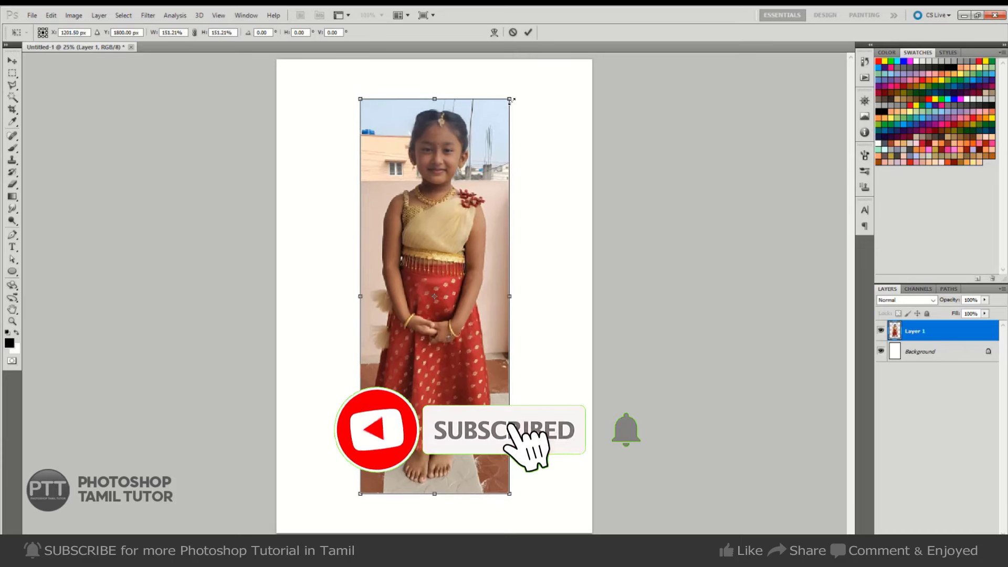
key(Return)
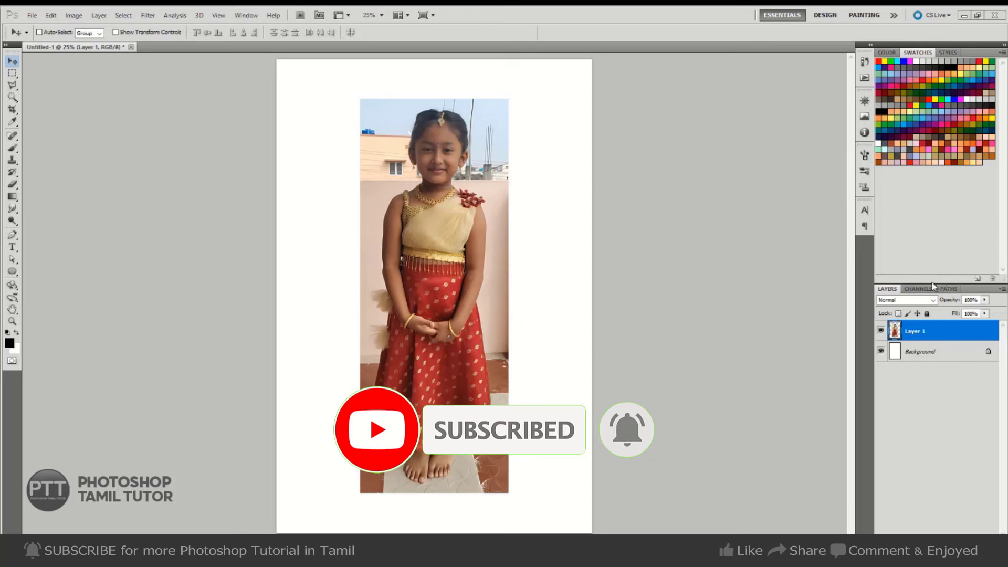
key(ctrl+j)
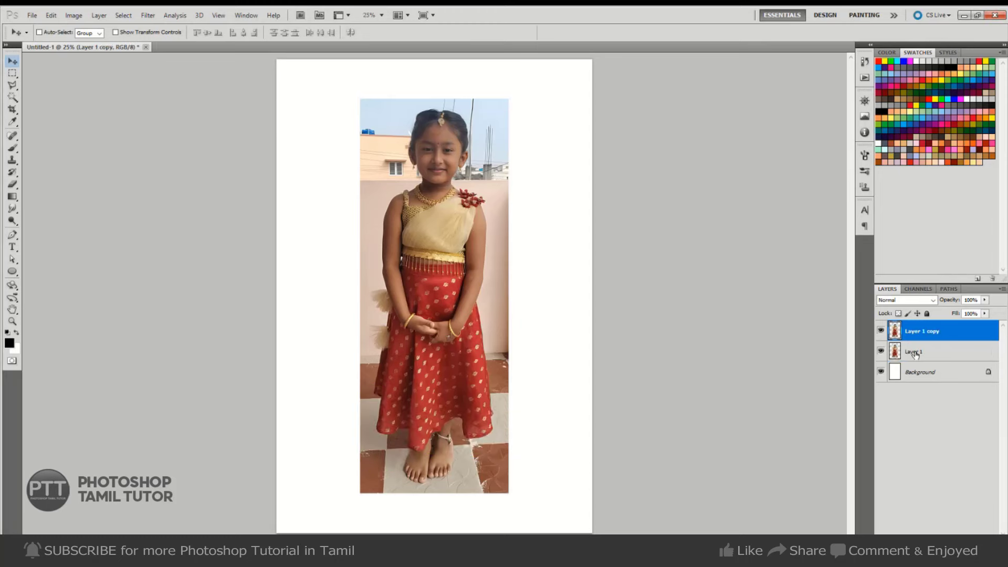
- Hide Layer 1 copy, select the Background layer and zoom in on the hair
click(881, 332)
click(919, 372)
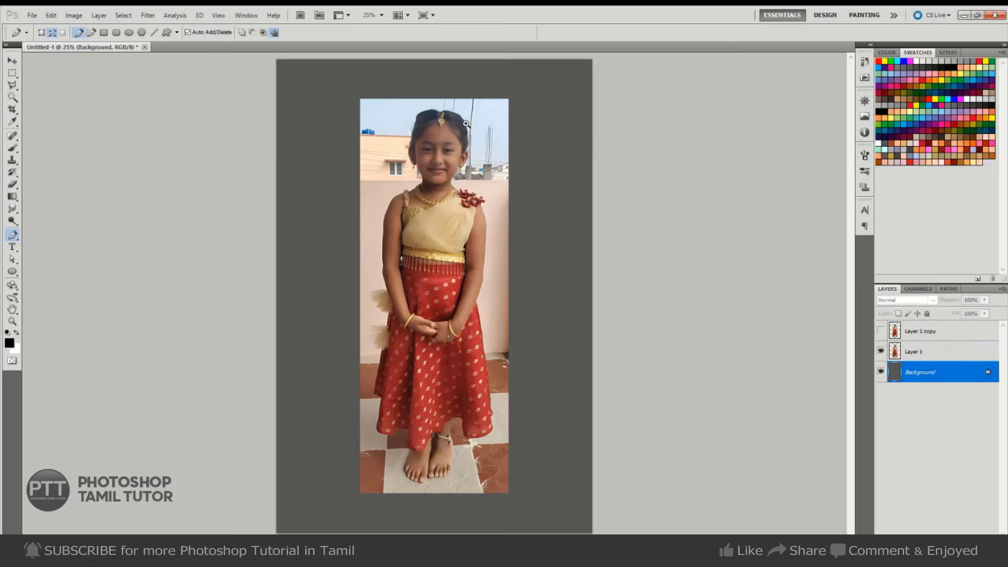
scroll(465, 123, up, 5)
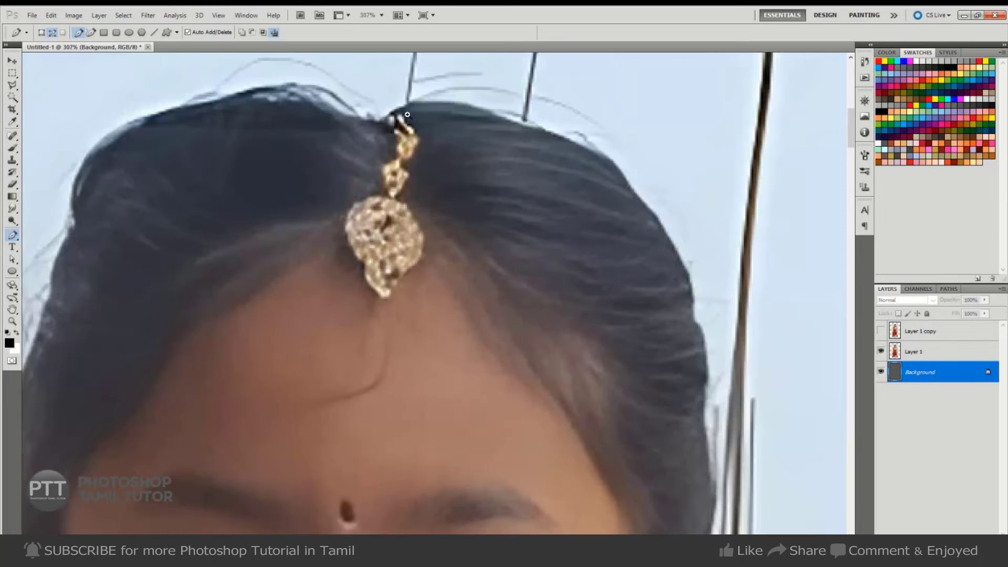
- Start the pen path with curved anchors along the top of the girl's hairline
drag(515, 126, 601, 167)
drag(639, 195, 677, 243)
drag(687, 297, 704, 342)
click(691, 313)
drag(695, 349, 627, 302)
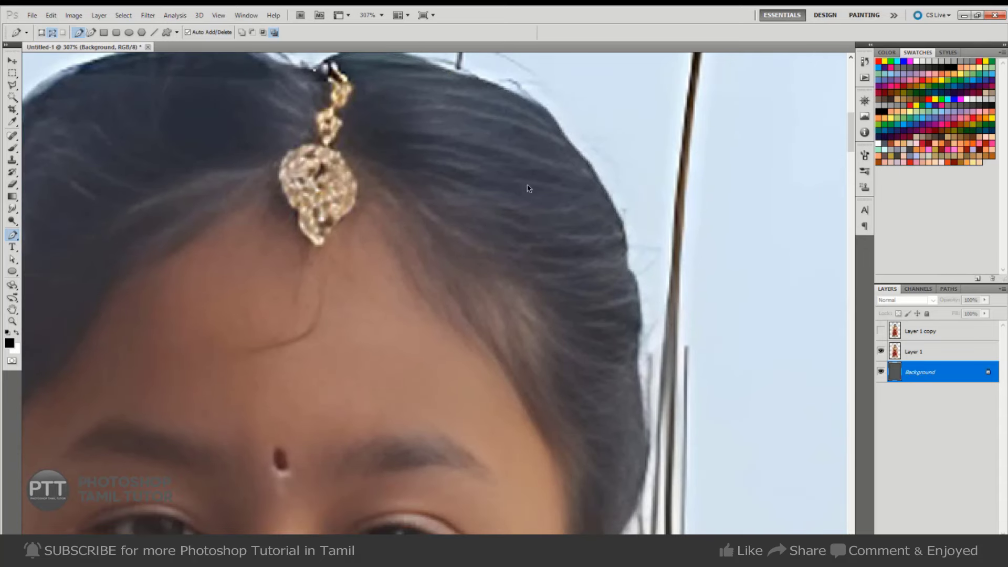
drag(378, 107, 446, 227)
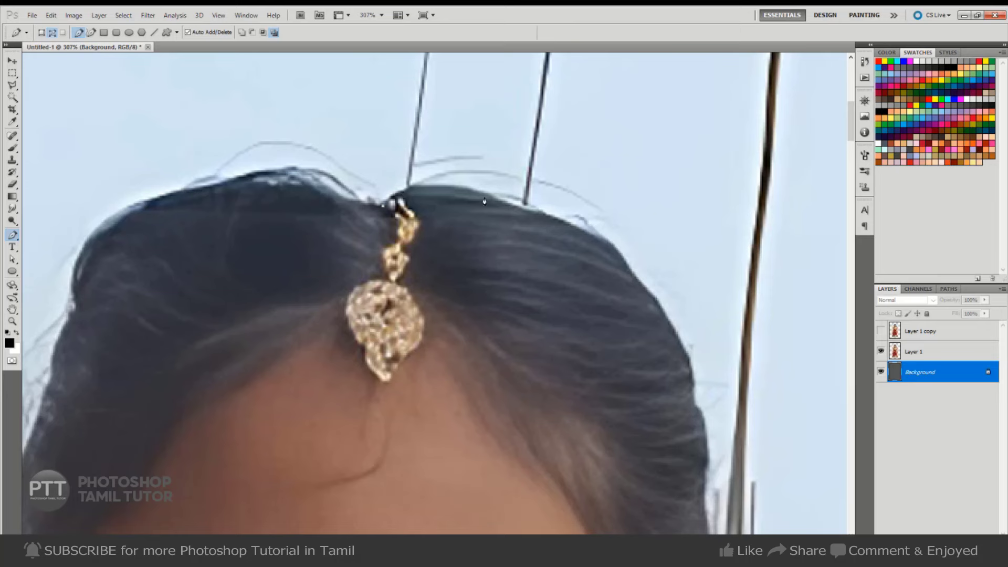
- Continue the pen path with curved anchors along the hair edge toward the right side
click(514, 210)
mouse_move(514, 210)
mouse_down()
mouse_move(572, 228)
mouse_move(542, 238)
mouse_move(644, 256)
mouse_up()
click(581, 222)
drag(582, 226, 606, 248)
alt+click(513, 209)
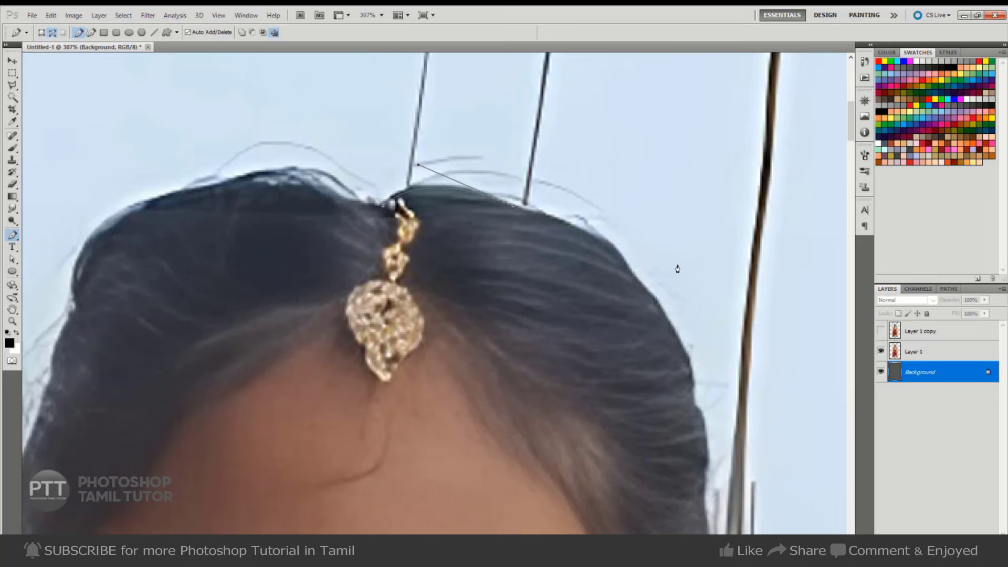
click(548, 217)
mouse_move(665, 278)
mouse_down()
mouse_move(500, 212)
mouse_move(504, 252)
mouse_up()
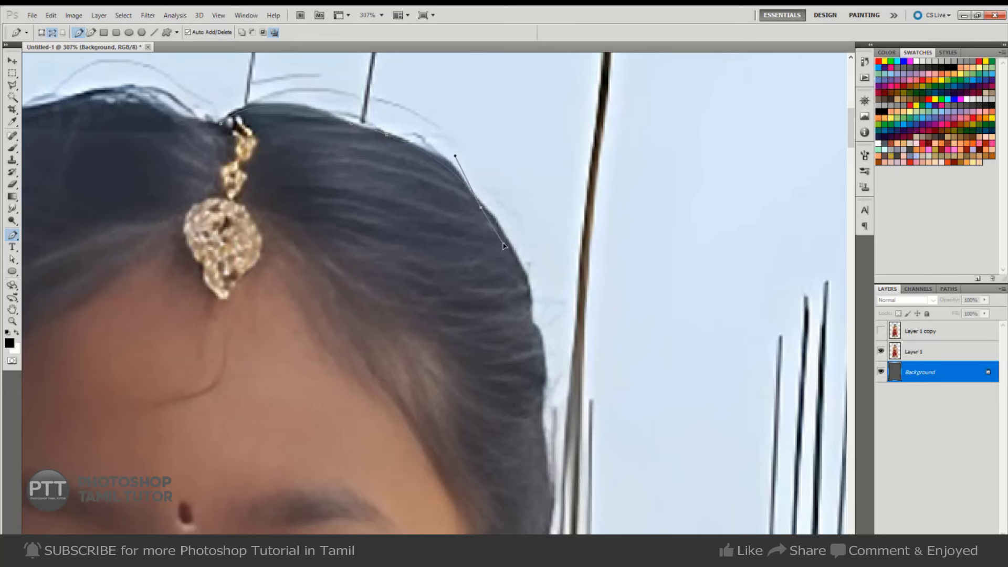
- Extend the pen path down the side of the hair, fixing a misplaced anchor
key(ctrl+z)
drag(475, 200, 496, 226)
drag(532, 321, 539, 392)
key(ctrl+z)
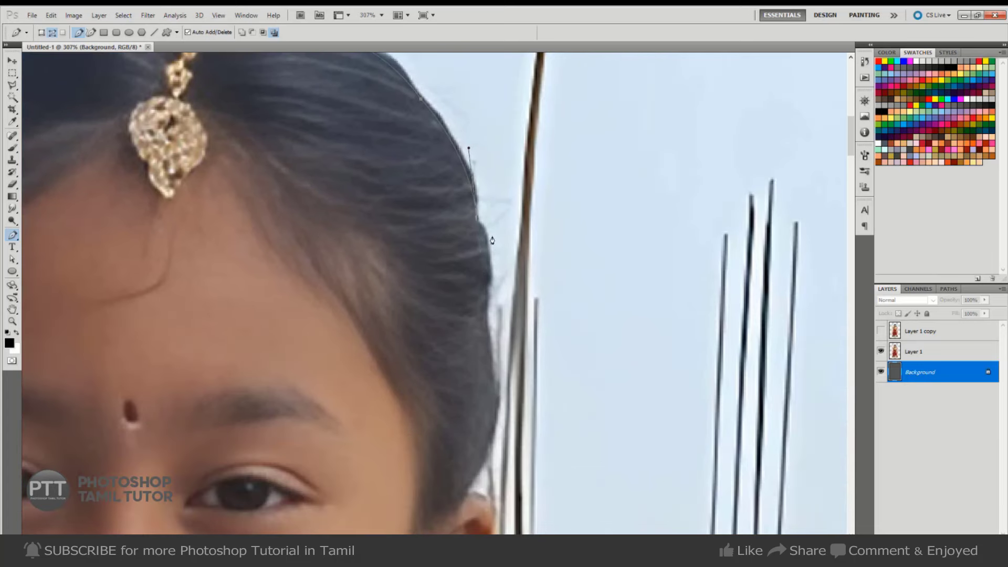
mouse_move(546, 338)
mouse_down()
mouse_move(468, 153)
mouse_move(476, 228)
mouse_up()
alt+click(456, 199)
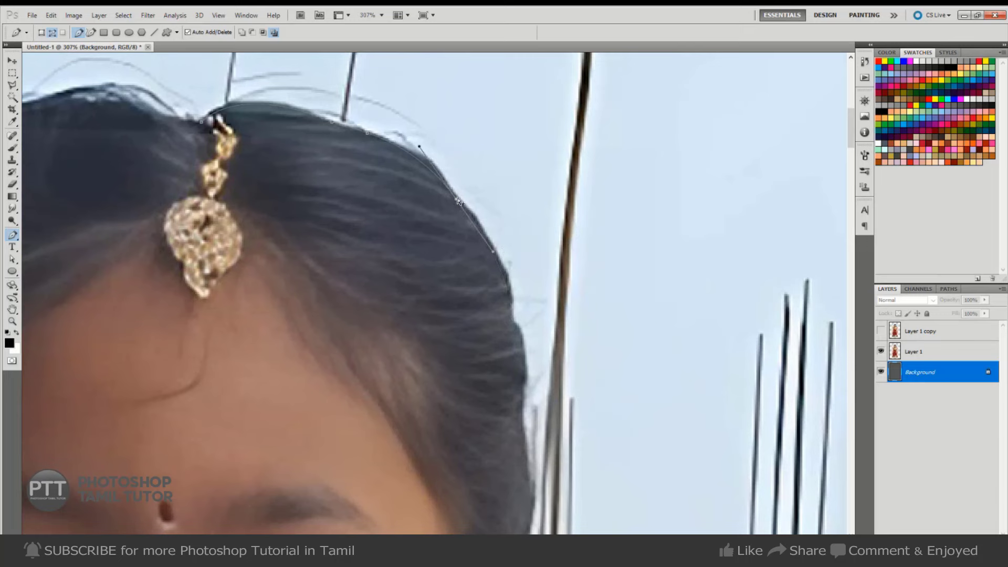
click(482, 237)
drag(482, 237, 470, 215)
drag(512, 315, 517, 373)
drag(499, 321, 456, 201)
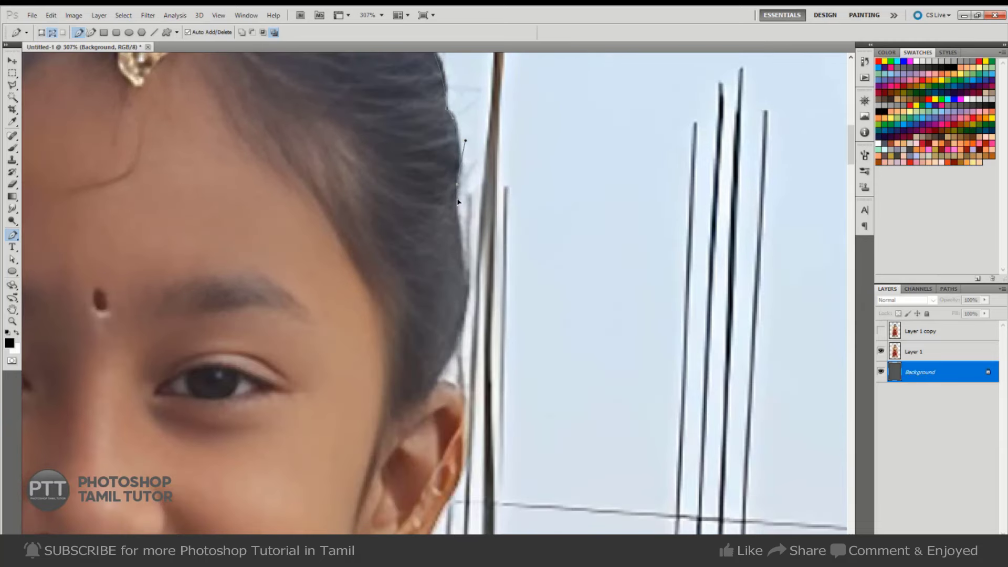
- Trace the path around the ear and earlobe with curved anchors
drag(435, 379, 384, 433)
drag(444, 460, 488, 215)
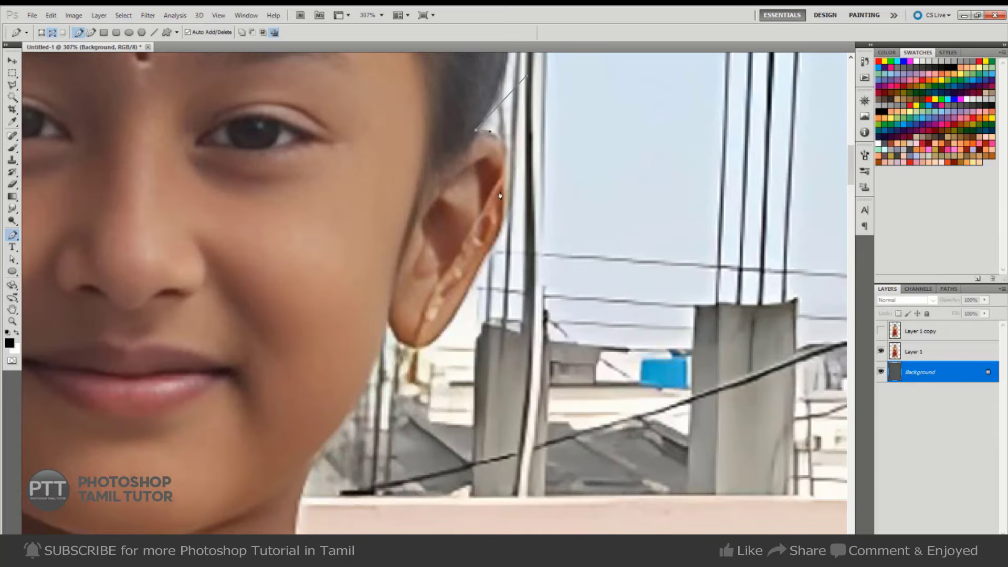
drag(505, 174, 502, 216)
drag(490, 250, 486, 257)
drag(366, 329, 356, 322)
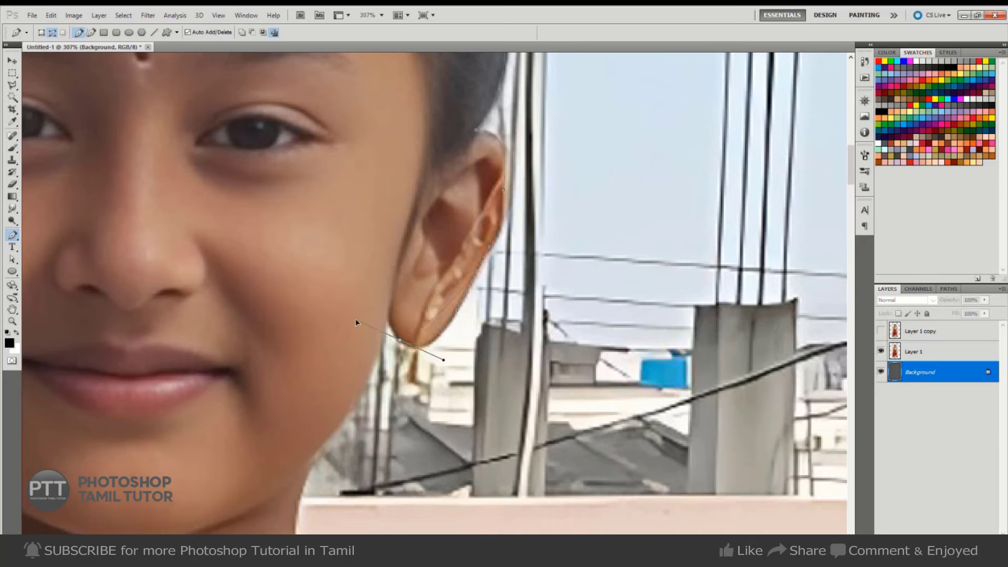
alt+click(387, 337)
- Continue the path down the neck to the first shoulder flower petal
mouse_move(351, 408)
mouse_down()
mouse_move(451, 229)
mouse_move(402, 277)
mouse_move(446, 238)
mouse_up()
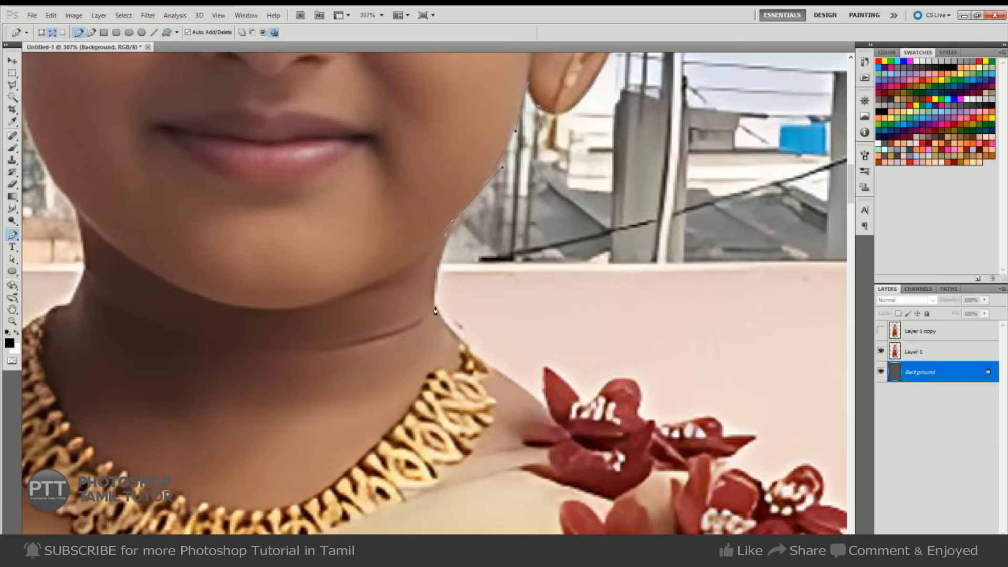
drag(435, 310, 444, 326)
drag(497, 372, 530, 396)
click(550, 417)
click(544, 368)
key(alt)
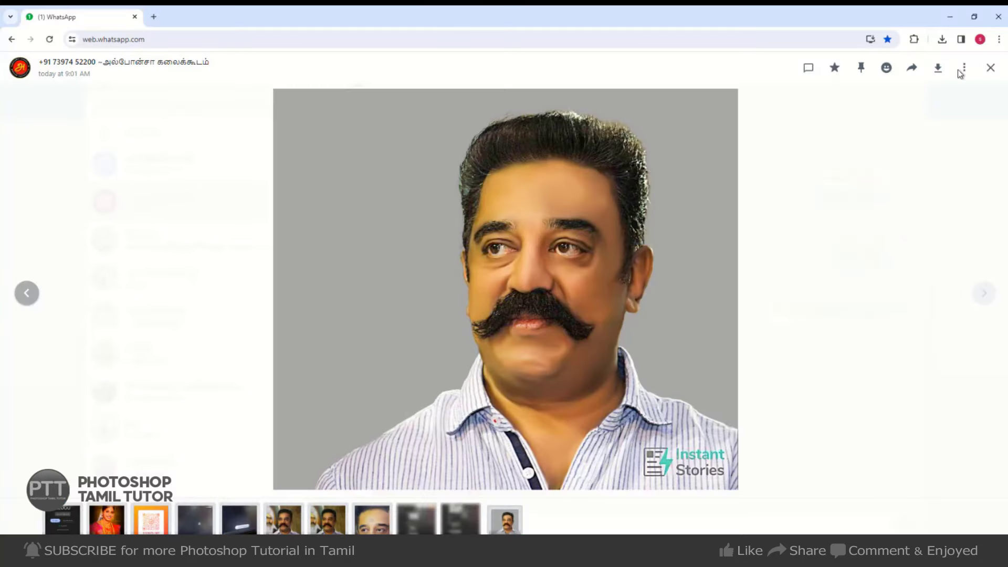
- Reply with one 👍 and two 🙏 emojis in the chat ending 'Thank you Sir'
click(991, 67)
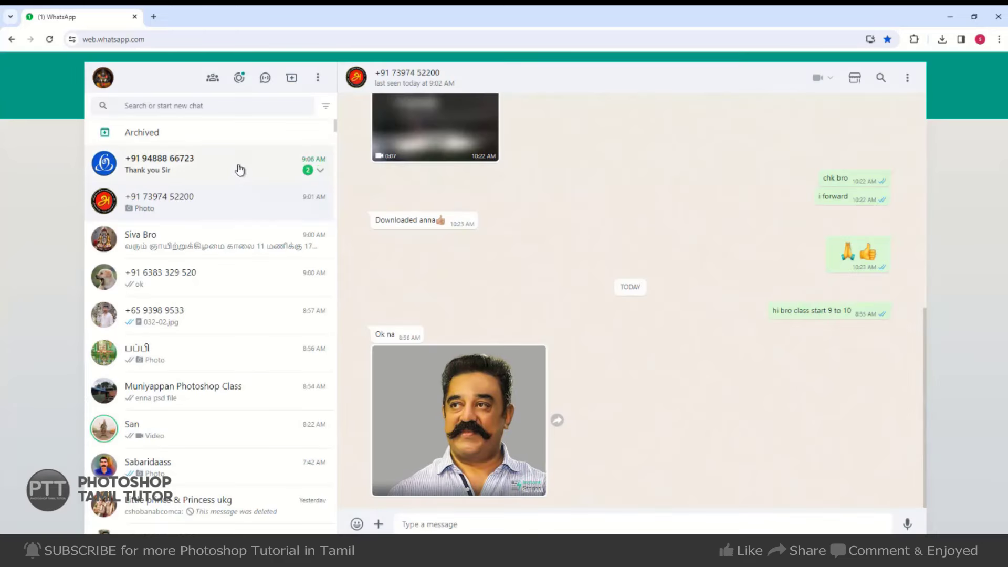
click(237, 167)
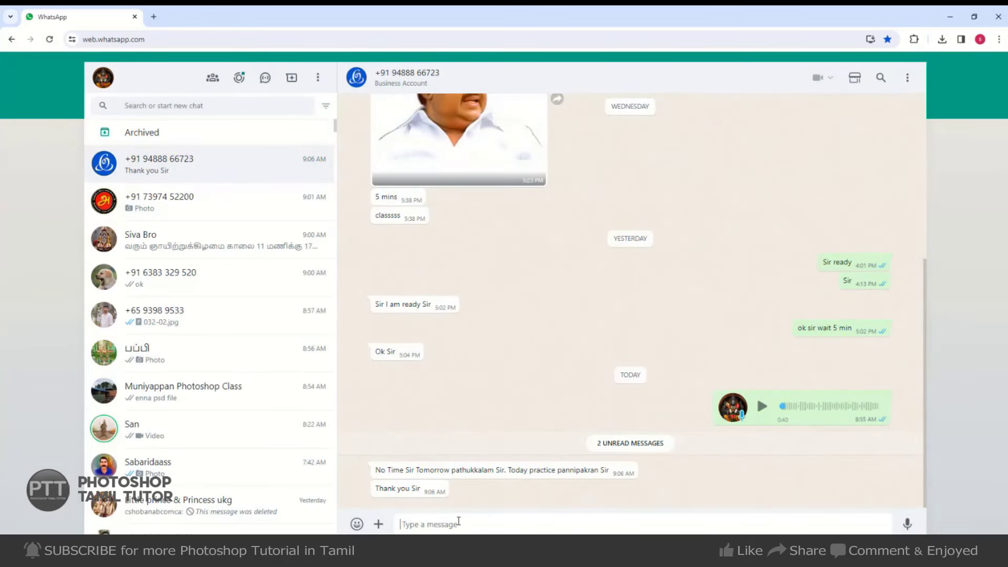
click(357, 523)
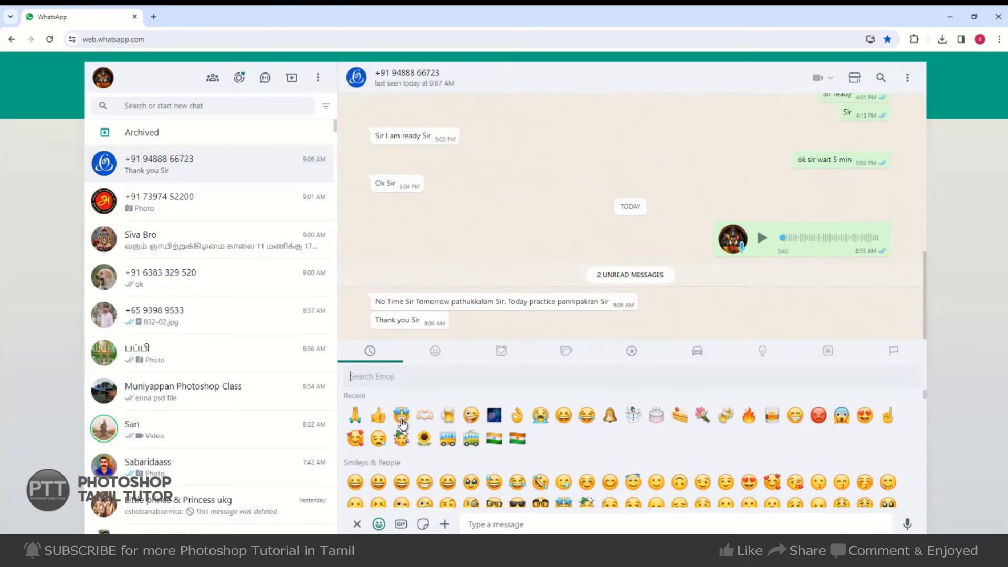
click(378, 416)
click(360, 418)
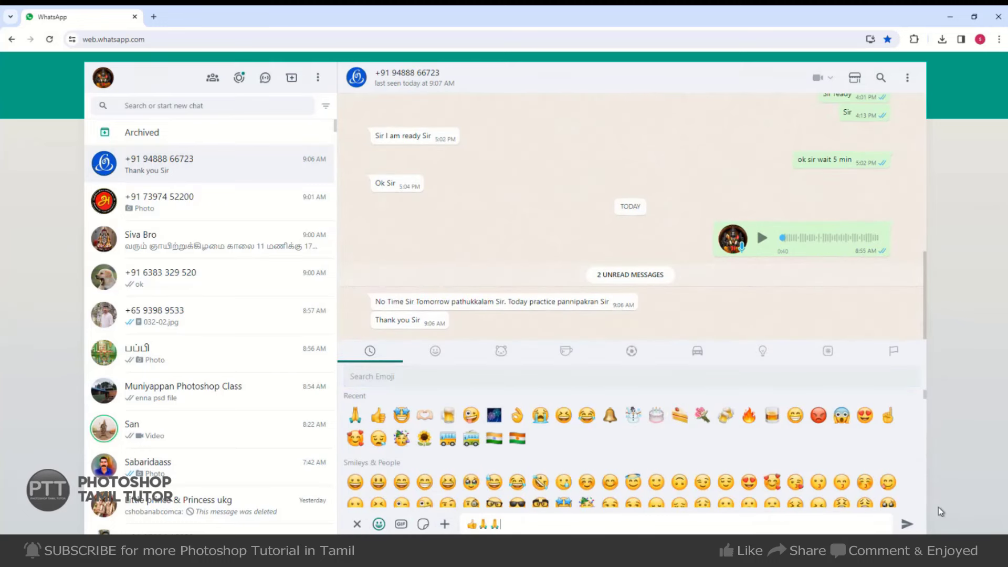
click(906, 524)
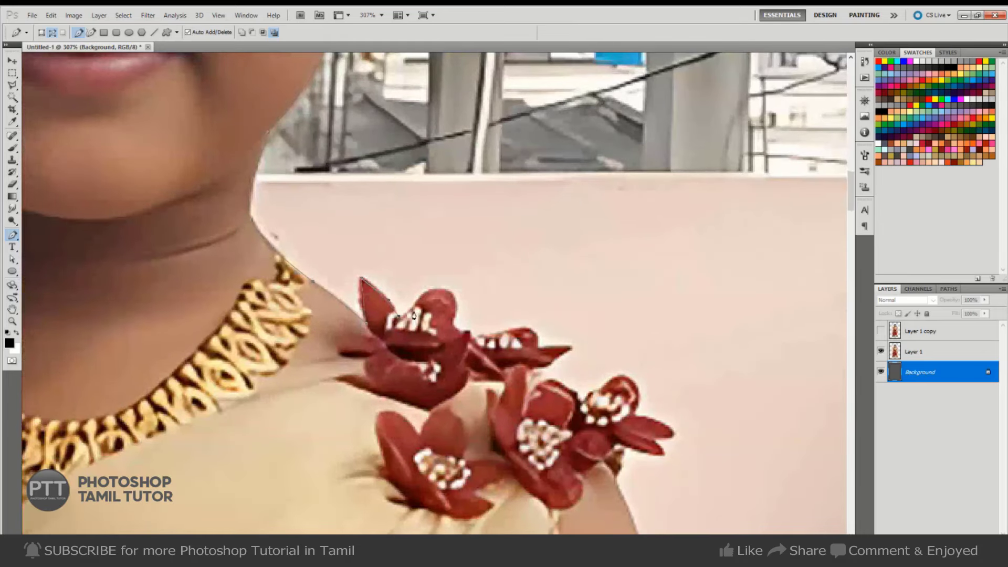
- Trace the pen path around the petals of the red shoulder flowers
click(436, 291)
drag(458, 297, 456, 320)
click(450, 325)
click(504, 333)
click(535, 349)
click(571, 347)
click(547, 362)
drag(578, 392, 586, 420)
drag(634, 384, 646, 402)
click(664, 423)
- Continue the path around the outer flowers to where they meet the arm
mouse_move(661, 444)
mouse_down()
mouse_move(468, 249)
mouse_move(421, 250)
mouse_move(462, 266)
mouse_move(421, 250)
mouse_up()
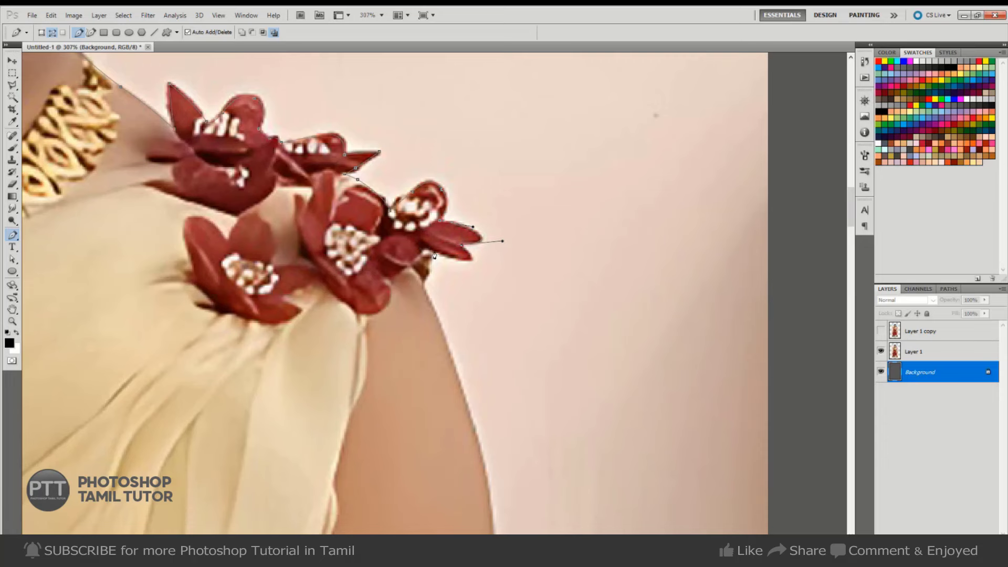
click(423, 250)
key(ctrl+z)
click(473, 261)
drag(439, 252, 392, 237)
click(420, 256)
scroll(451, 341, down, 5)
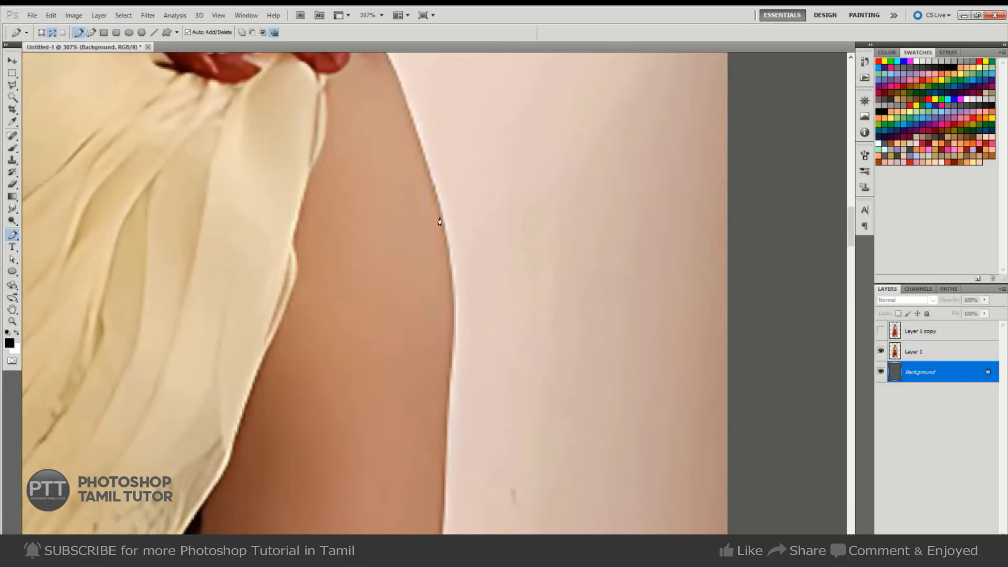
- Extend the pen path down the arm and bodice onto the red skirt's edge
drag(439, 217, 451, 274)
scroll(434, 247, down, 3)
scroll(422, 400, down, 2)
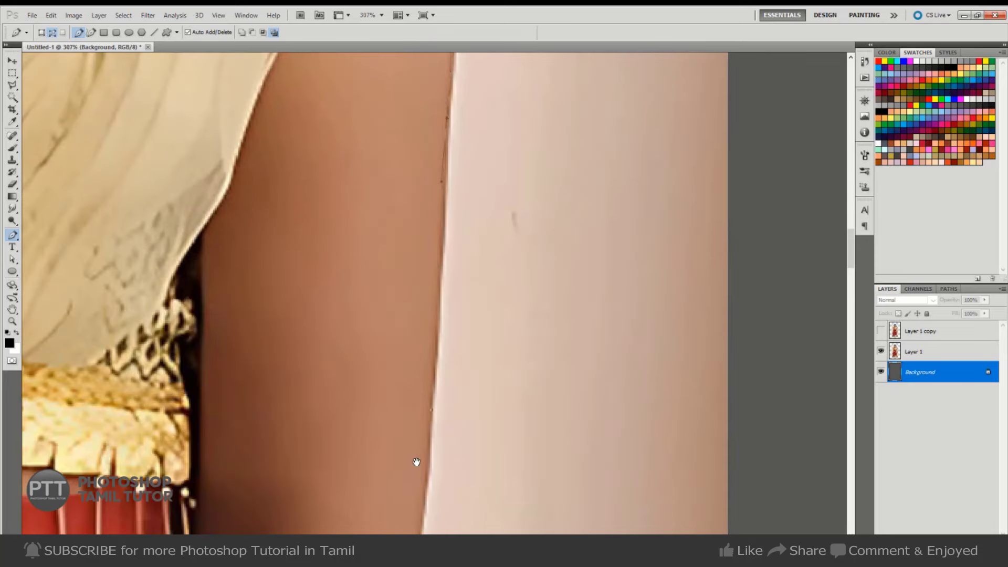
drag(416, 462, 436, 243)
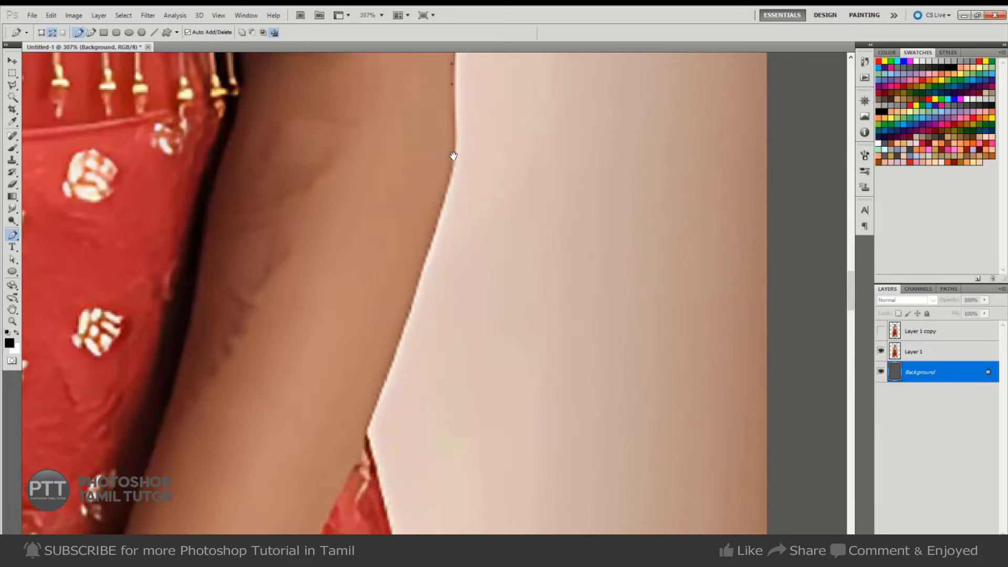
drag(437, 325, 450, 152)
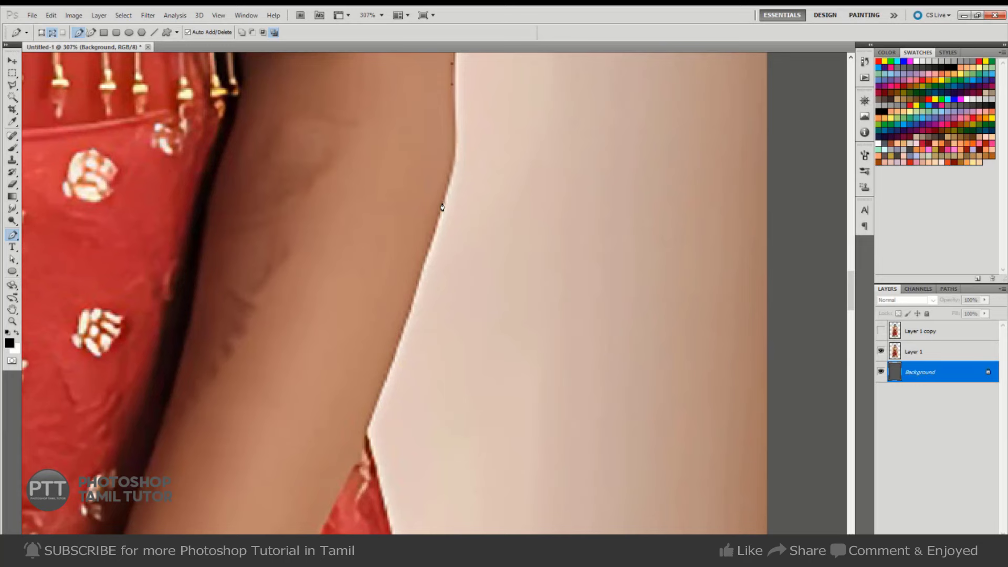
click(418, 277)
drag(376, 478, 362, 228)
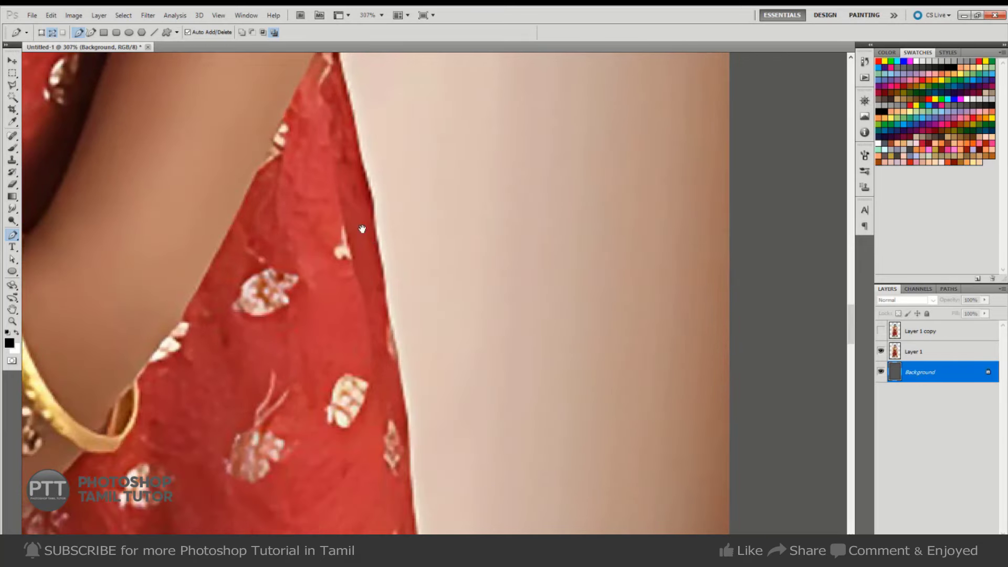
click(375, 247)
click(387, 310)
- Continue the path down the side of the red skirt with curved anchors
drag(411, 456, 393, 300)
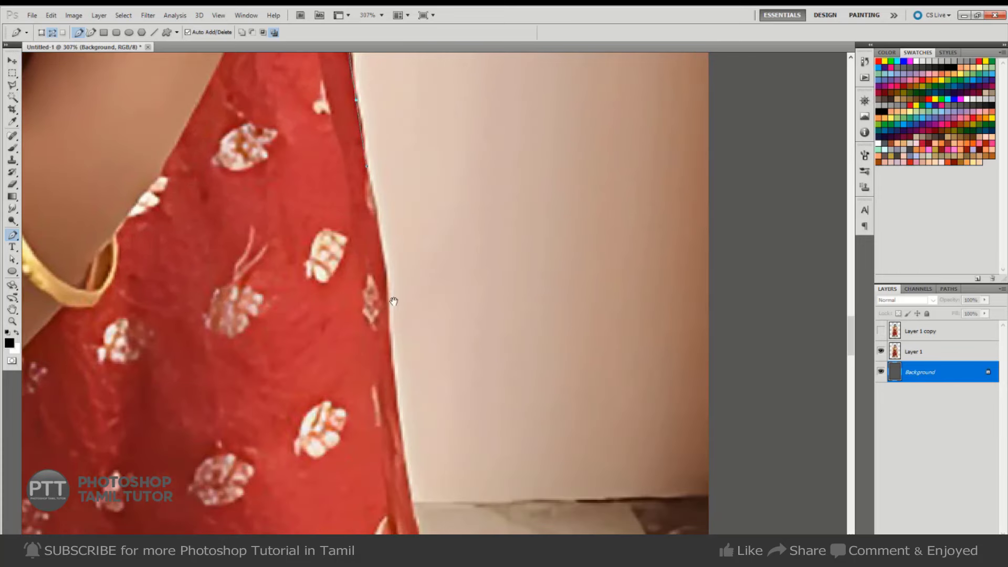
click(390, 365)
drag(406, 451, 374, 283)
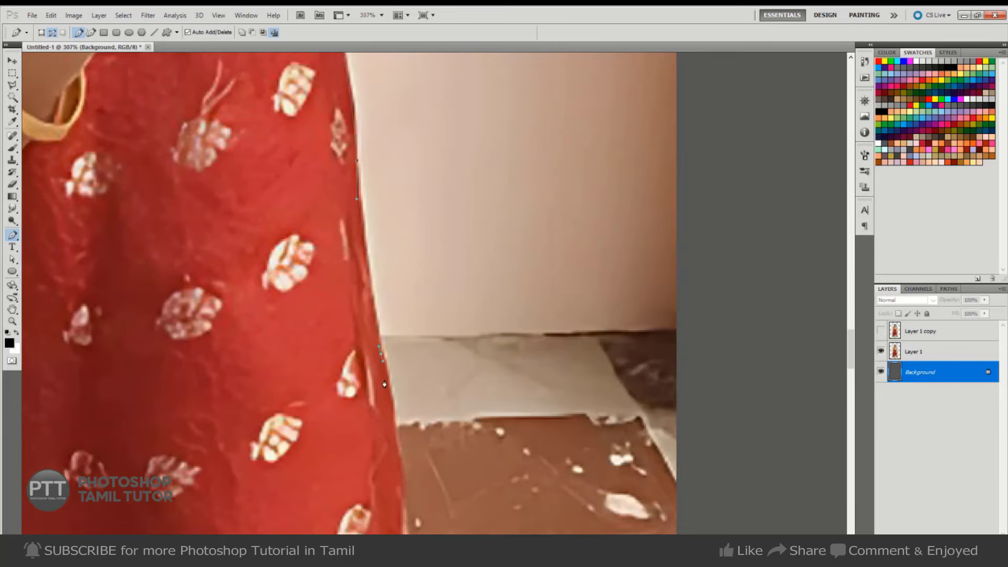
drag(384, 384, 362, 220)
drag(388, 425, 373, 247)
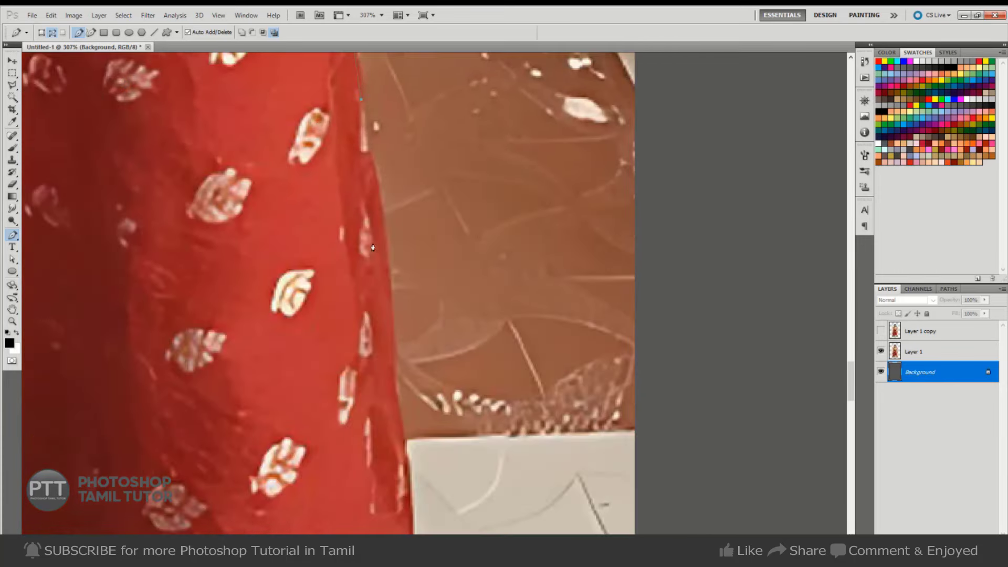
click(394, 374)
drag(403, 427, 407, 138)
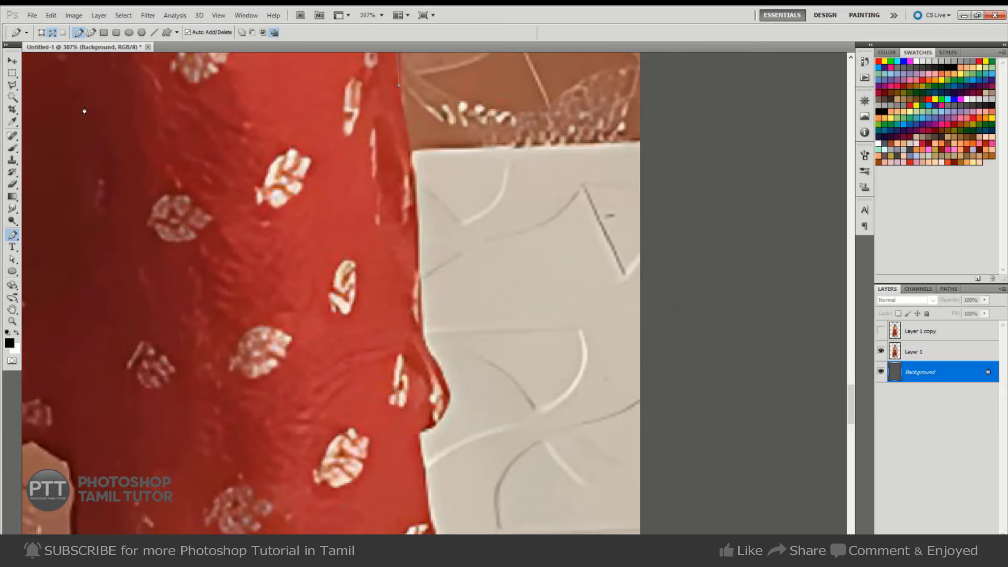
drag(417, 244, 421, 302)
drag(421, 337, 435, 367)
drag(417, 430, 468, 419)
- Trace the path along the skirt hem
scroll(418, 441, down, 5)
drag(423, 220, 430, 241)
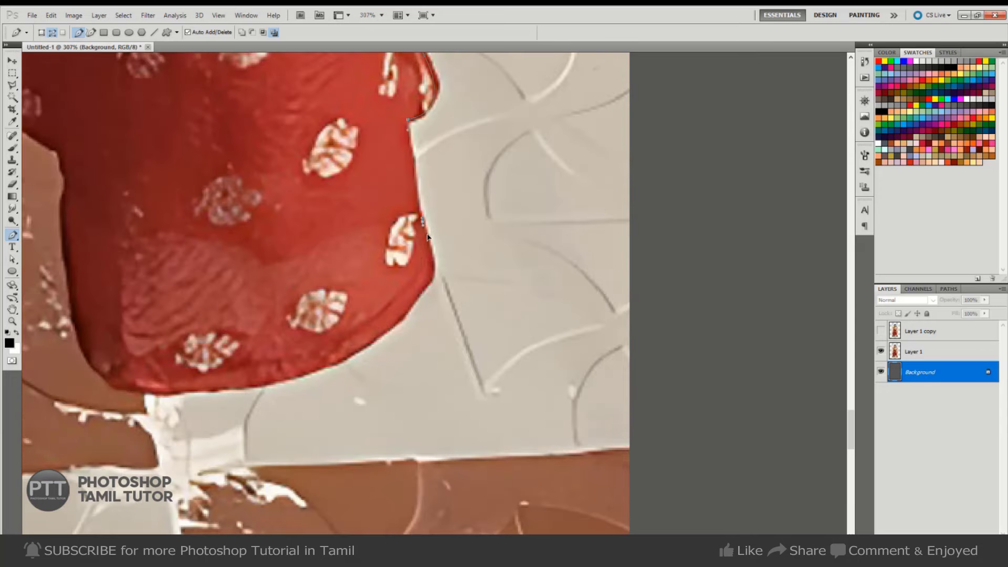
drag(427, 286, 419, 297)
drag(315, 382, 703, 188)
mouse_move(554, 193)
mouse_down()
mouse_move(460, 194)
mouse_move(524, 194)
mouse_up()
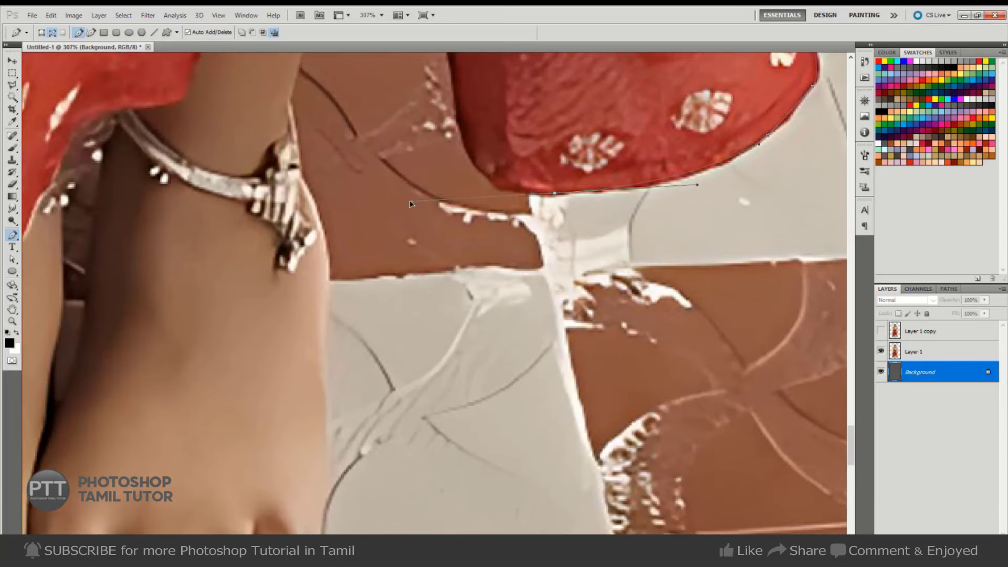
click(485, 178)
- Run the path along the skirt edge above the feet and down the ankle
mouse_move(458, 113)
mouse_down()
mouse_move(455, 77)
mouse_move(496, 288)
mouse_move(501, 273)
mouse_up()
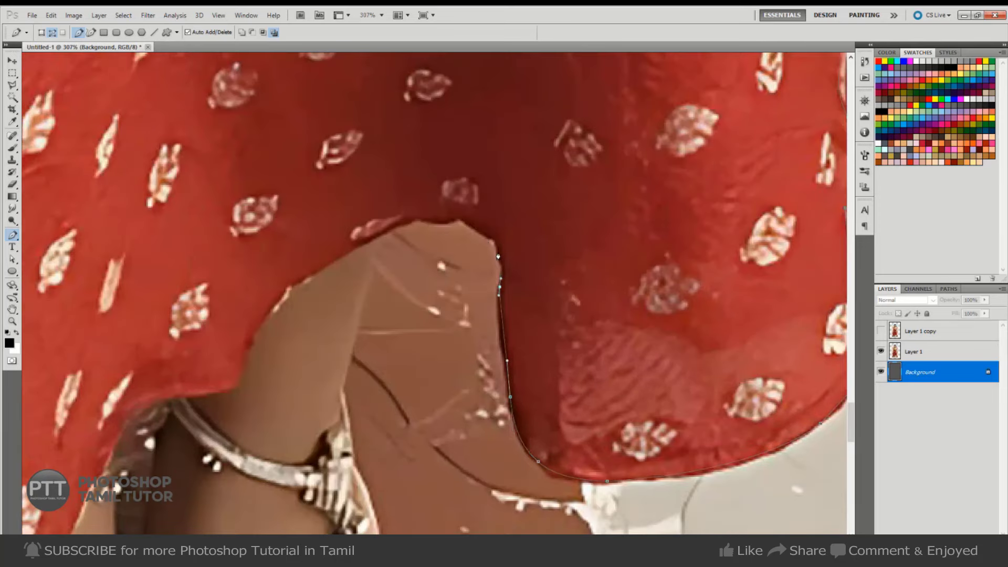
click(497, 250)
click(475, 226)
click(414, 221)
click(373, 238)
mouse_move(357, 459)
mouse_down()
mouse_move(369, 290)
mouse_move(361, 277)
mouse_up()
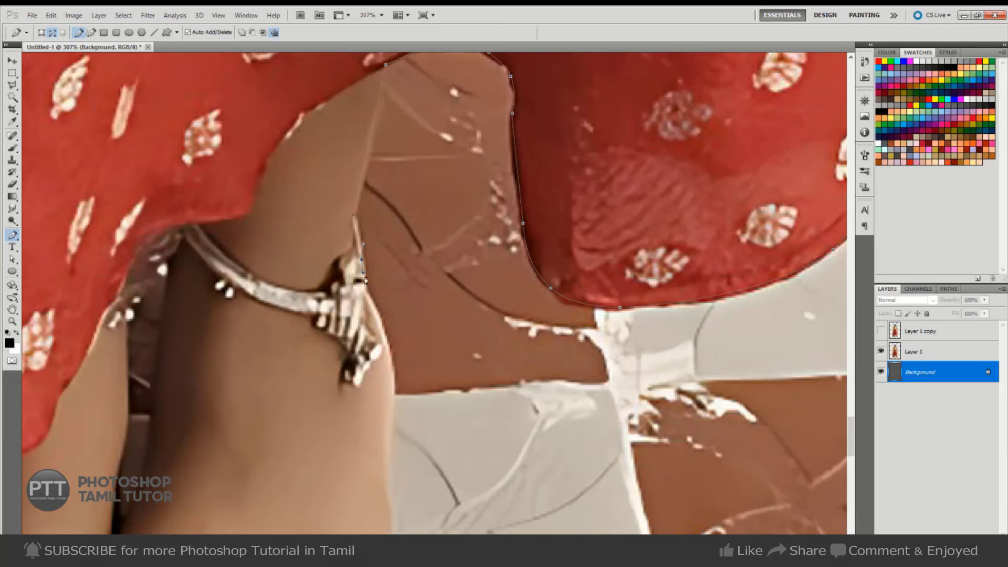
drag(381, 311, 371, 141)
- Trace the pen path past the ankle and around the toes
drag(381, 232, 375, 282)
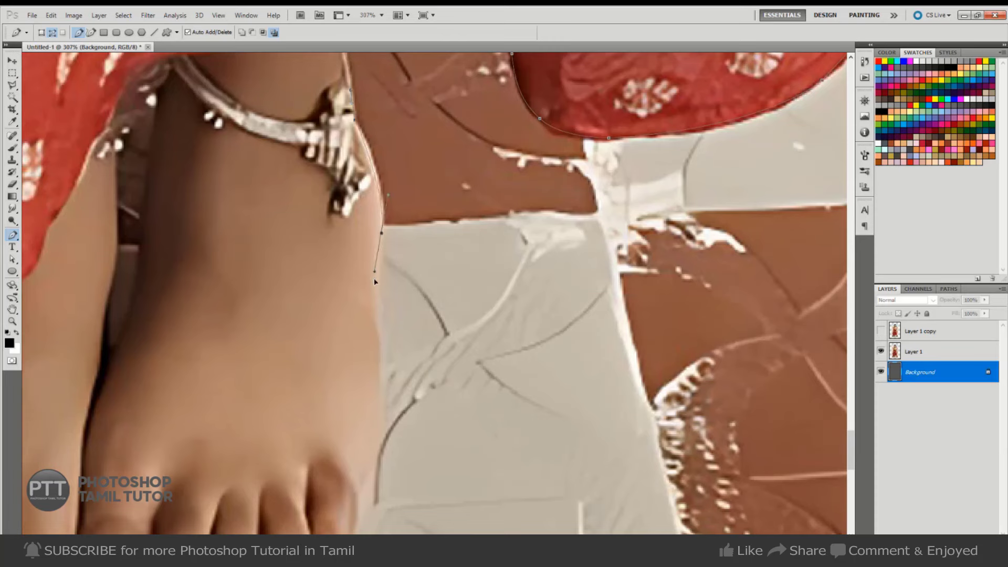
mouse_move(351, 510)
mouse_down()
mouse_move(370, 268)
mouse_move(366, 305)
mouse_move(319, 342)
mouse_move(245, 347)
mouse_move(209, 372)
mouse_move(171, 373)
mouse_up()
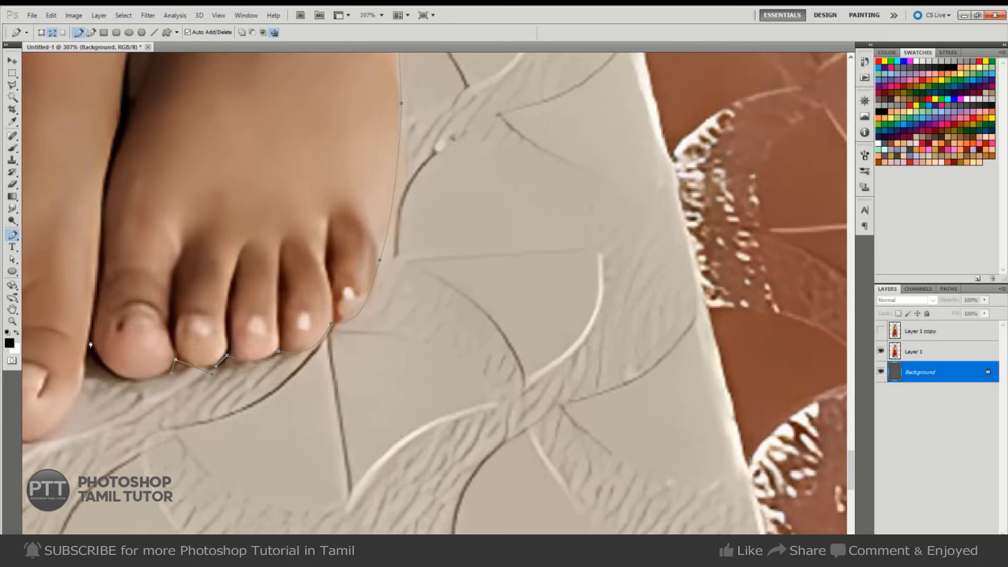
drag(91, 337, 71, 276)
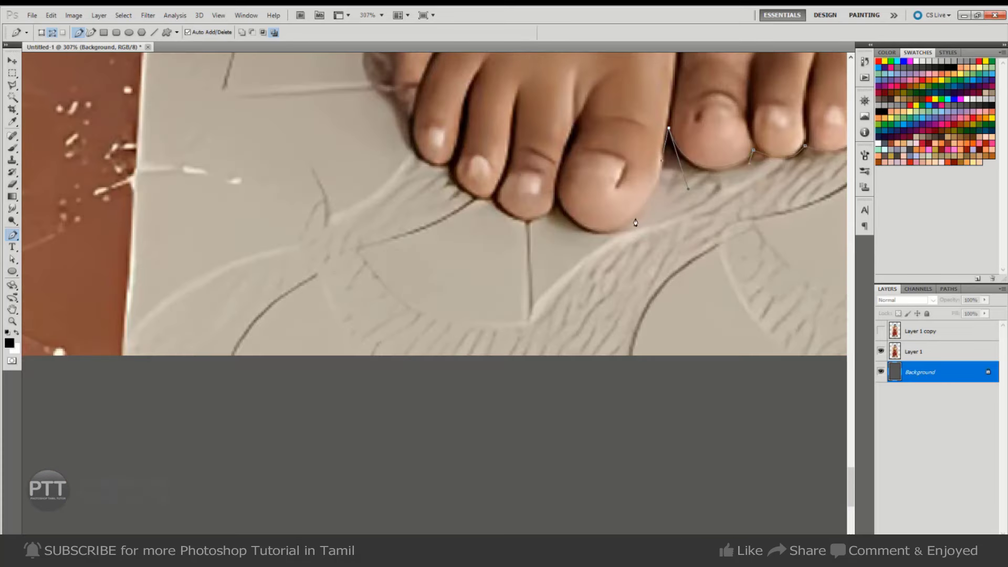
drag(634, 221, 617, 232)
drag(557, 202, 583, 241)
drag(495, 200, 471, 179)
drag(453, 166, 443, 163)
drag(413, 120, 396, 107)
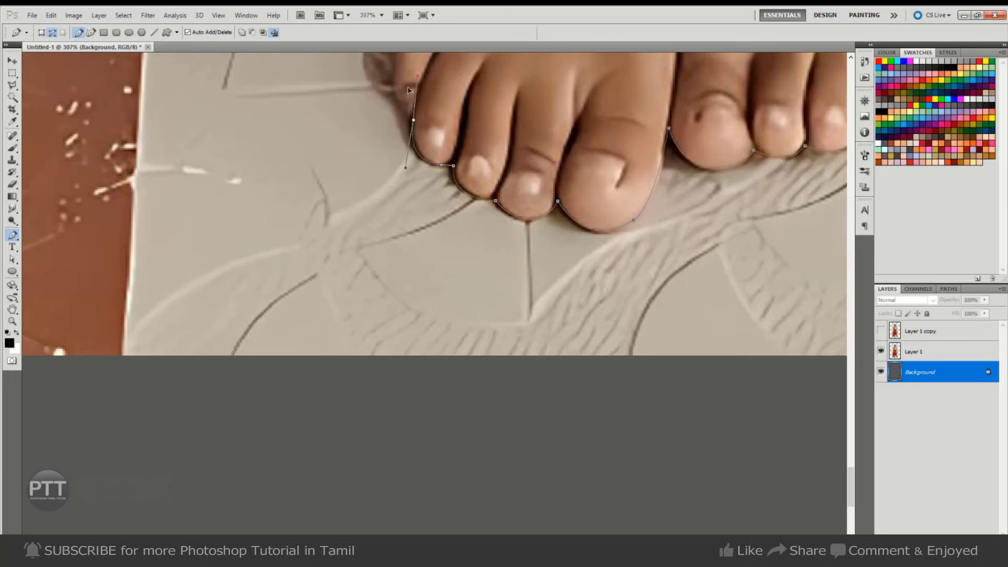
- Continue the path up the foot and along the red cloth's lower edge to its rounded corner
scroll(425, 188, up, 5)
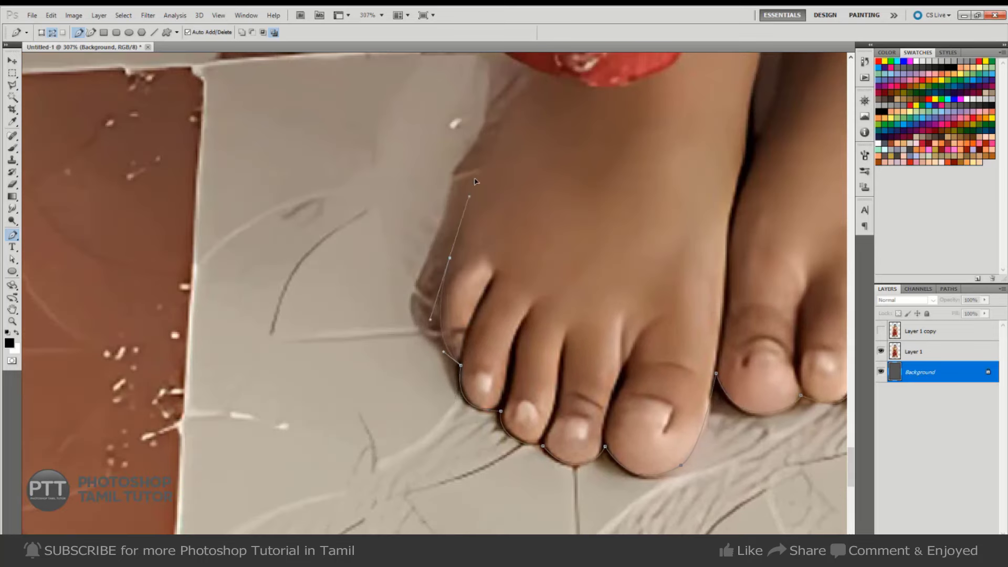
scroll(523, 213, up, 4)
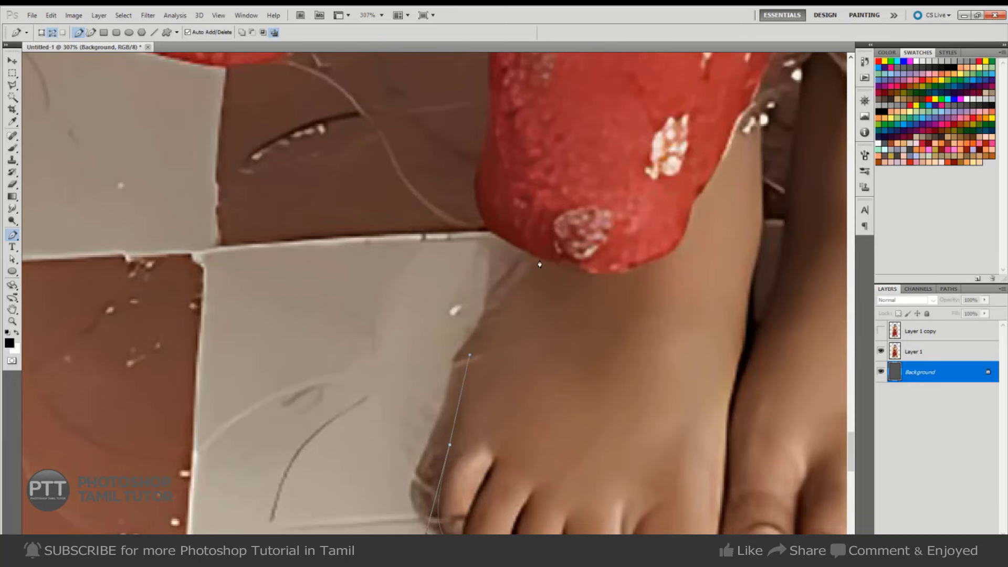
drag(540, 259, 532, 256)
drag(495, 111, 502, 97)
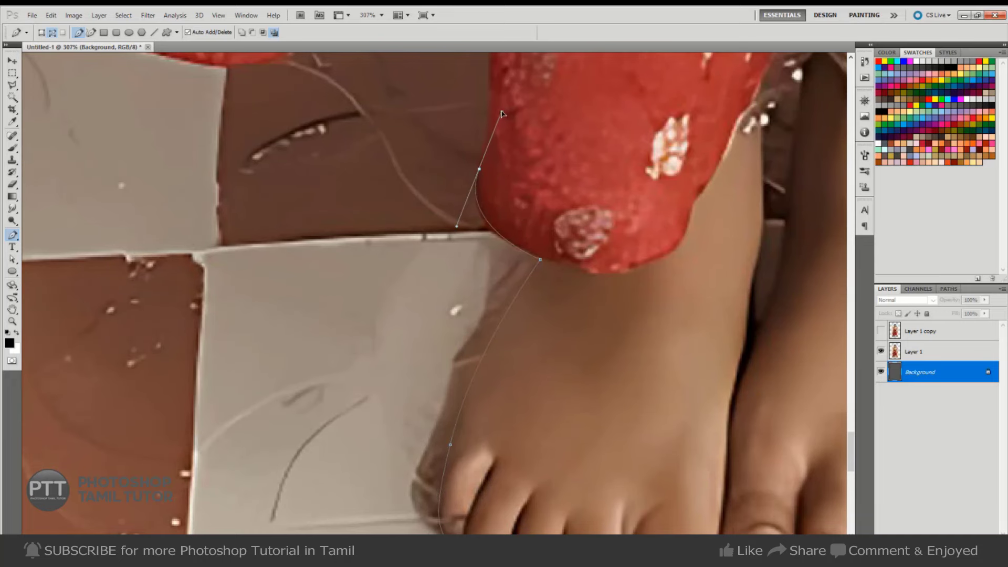
scroll(534, 202, up, 4)
scroll(579, 249, up, 3)
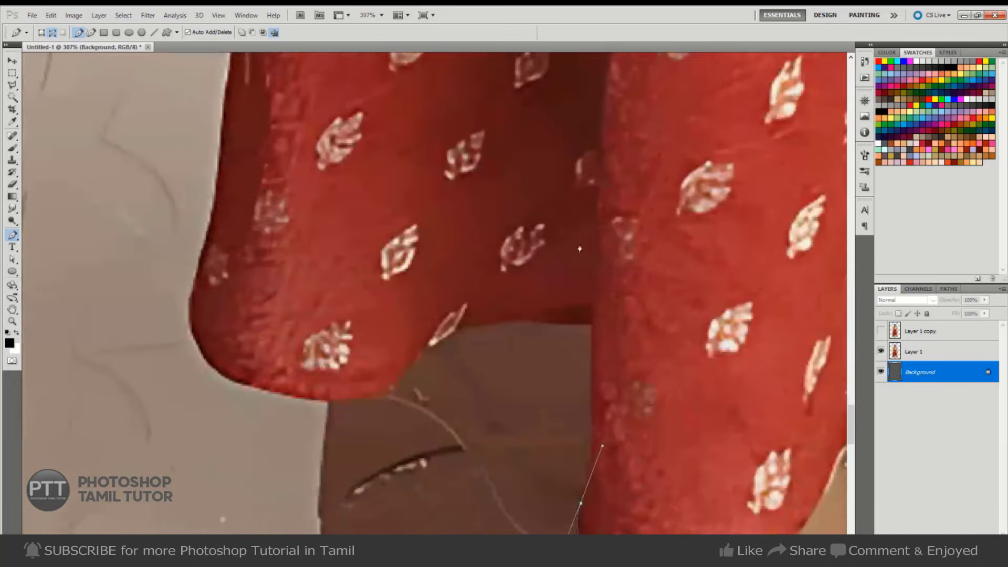
click(591, 324)
drag(523, 318, 495, 318)
drag(417, 353, 403, 369)
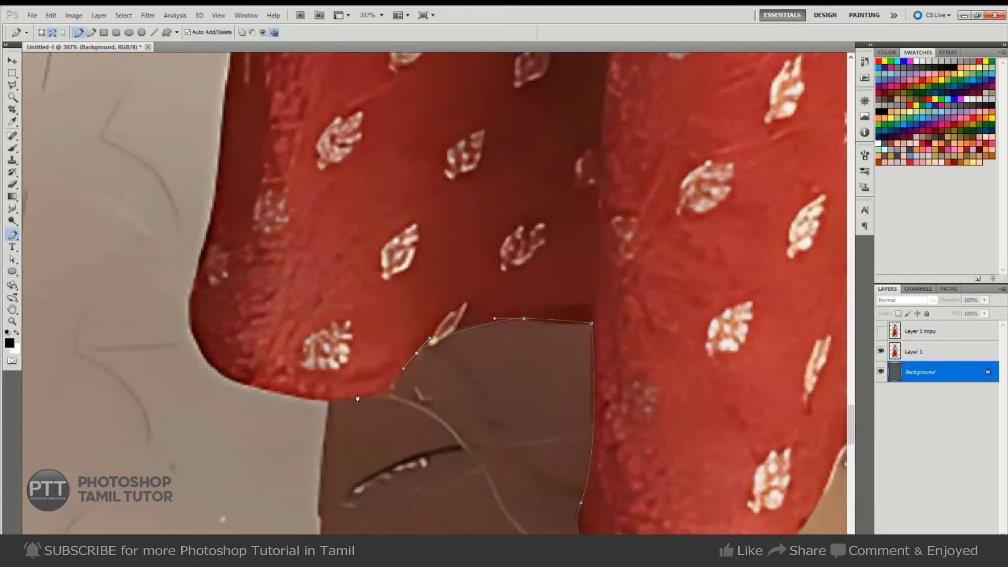
drag(352, 395, 326, 398)
mouse_move(195, 290)
mouse_down()
mouse_move(224, 184)
mouse_move(191, 197)
mouse_move(229, 189)
mouse_up()
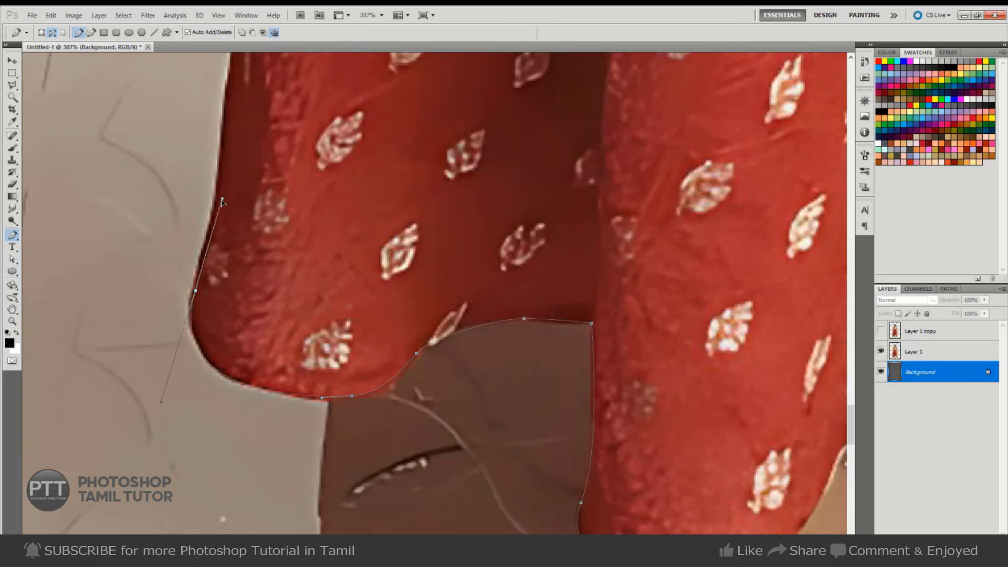
drag(229, 188, 208, 243)
- Extend the path up the red skirt's edge toward the cream frill
drag(223, 142, 279, 304)
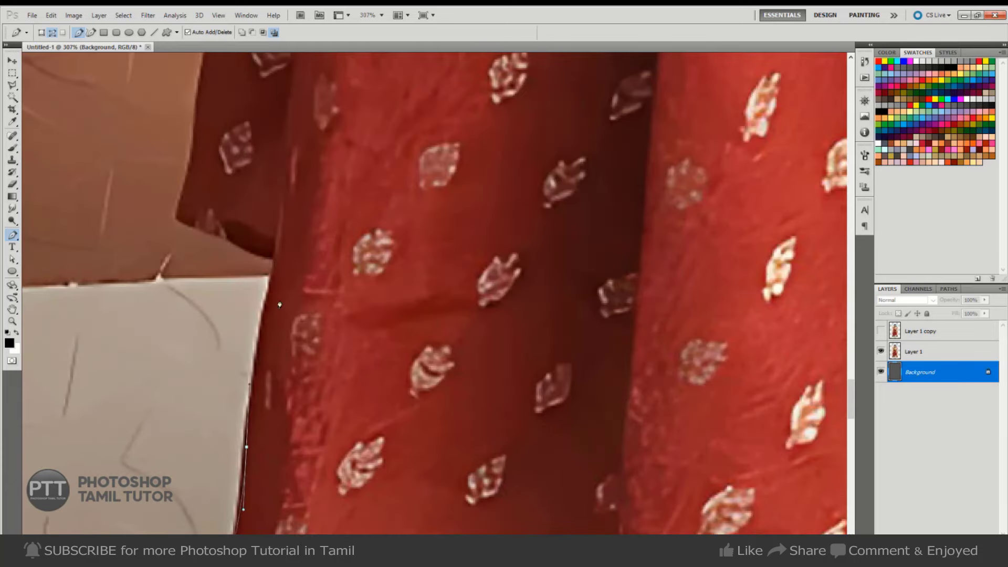
mouse_move(275, 260)
mouse_down()
mouse_move(204, 232)
mouse_move(179, 193)
mouse_up()
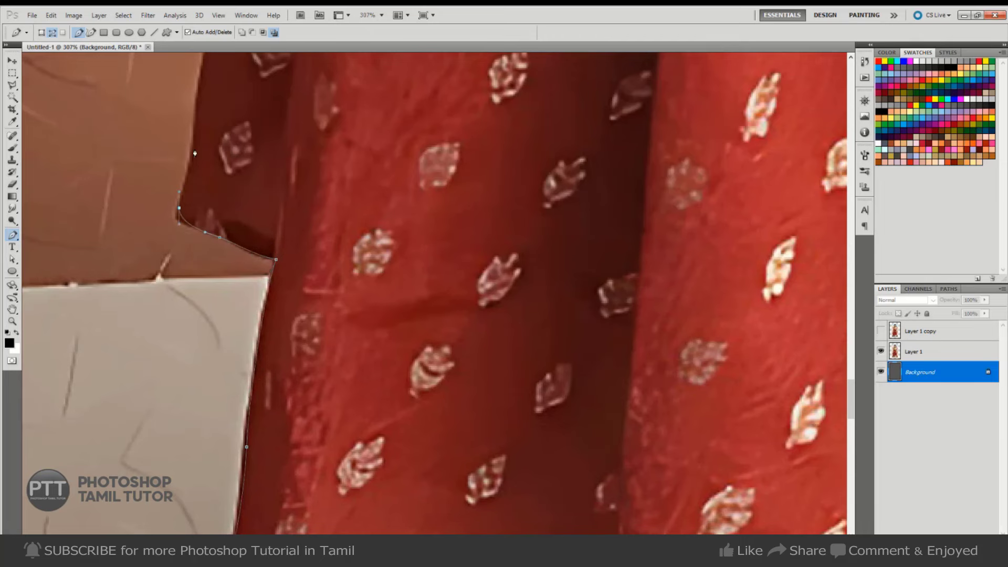
mouse_move(194, 143)
mouse_down()
mouse_move(195, 133)
mouse_move(279, 308)
mouse_up()
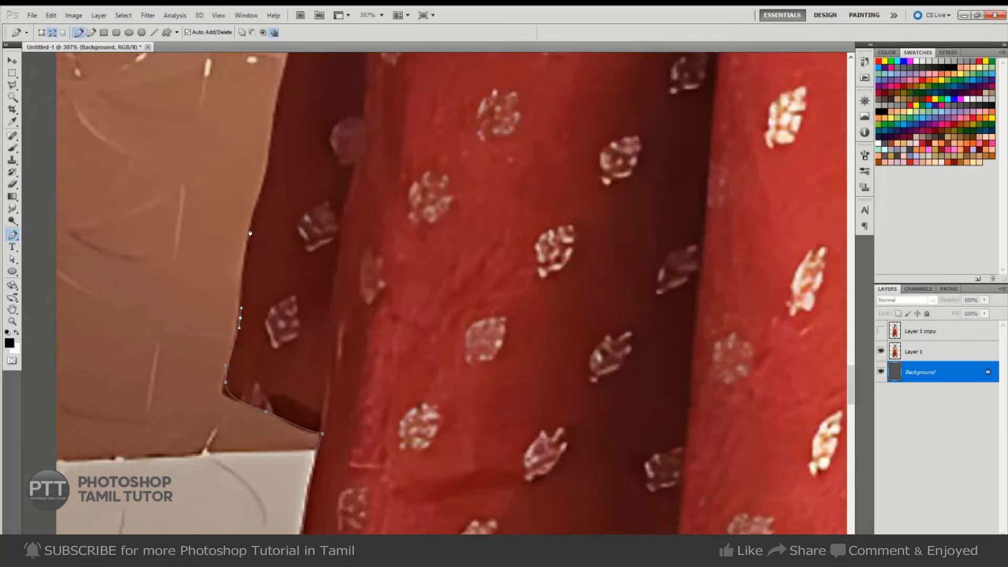
drag(269, 134, 272, 226)
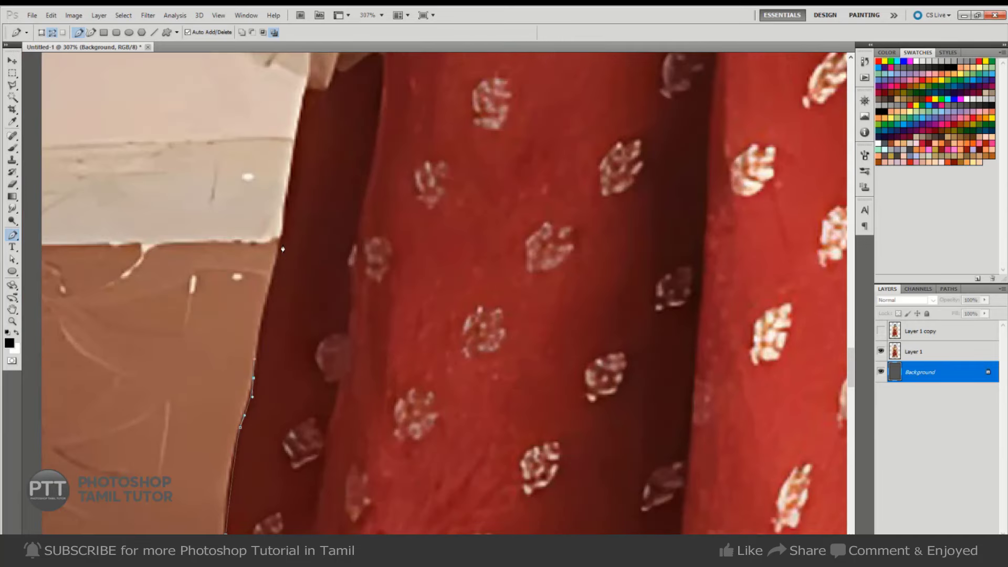
click(282, 249)
drag(294, 84, 301, 257)
click(313, 259)
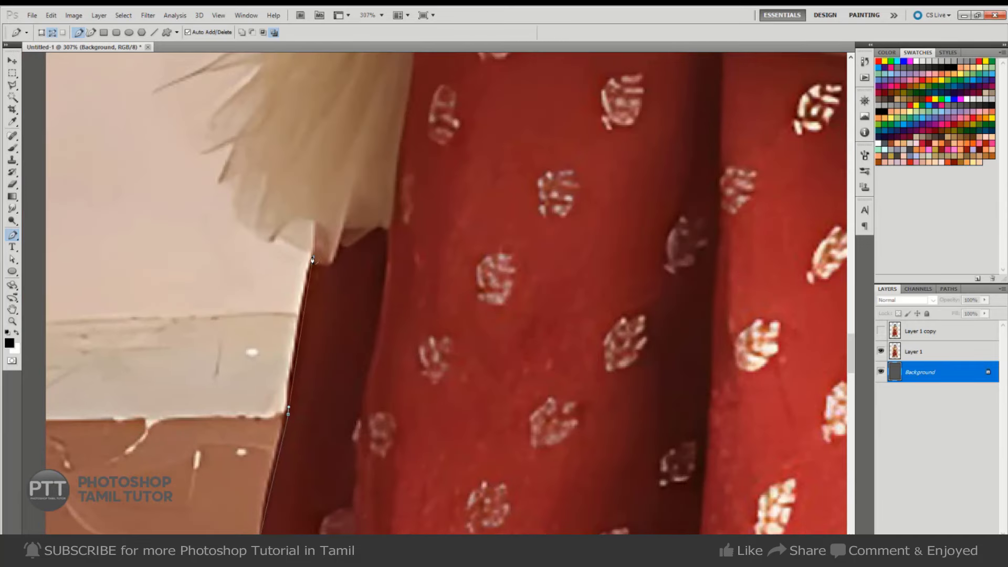
click(278, 239)
click(264, 239)
click(236, 206)
click(228, 185)
click(230, 146)
click(214, 123)
click(222, 108)
- Trace the cream frill's outer edge, undoing and re-placing misplaced anchors
drag(250, 89, 273, 277)
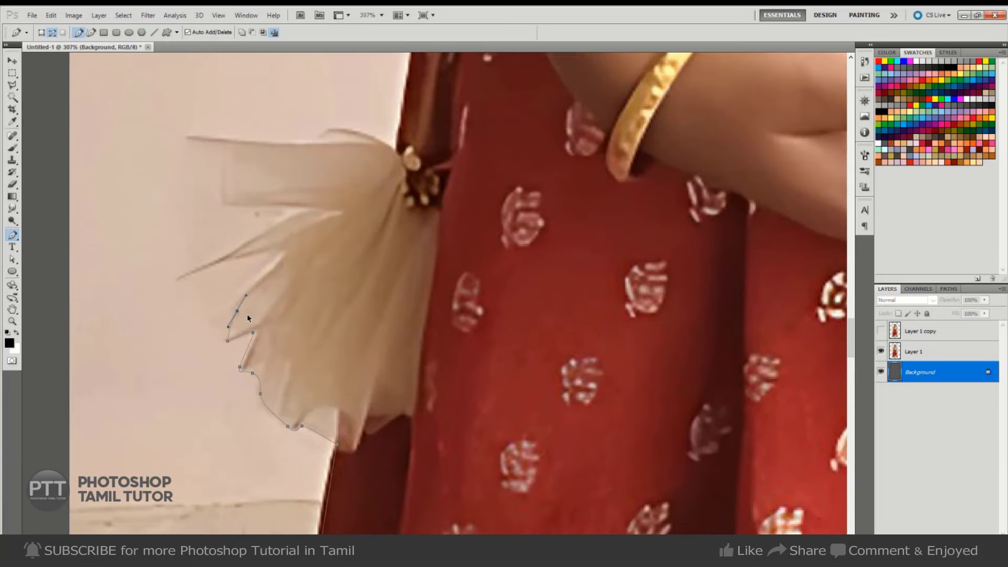
mouse_move(227, 339)
mouse_down()
mouse_move(229, 320)
mouse_move(234, 336)
mouse_up()
mouse_move(243, 296)
mouse_down()
mouse_move(264, 276)
mouse_move(246, 258)
mouse_move(247, 235)
mouse_up()
key(ctrl+z)
key(ctrl+alt+z)
key(ctrl+alt+z)
mouse_move(224, 319)
mouse_down()
mouse_move(234, 295)
mouse_move(172, 260)
mouse_up()
drag(187, 139, 225, 143)
drag(312, 146, 317, 138)
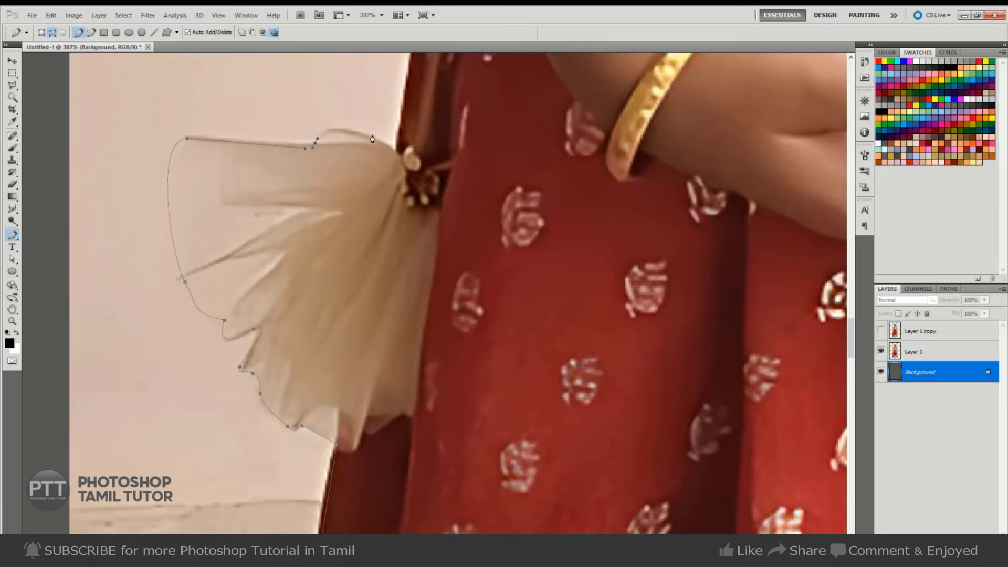
drag(394, 151, 408, 121)
- Trace the frill's jagged lower edge and top to its tip, reaching the arm's edge
drag(388, 195, 305, 413)
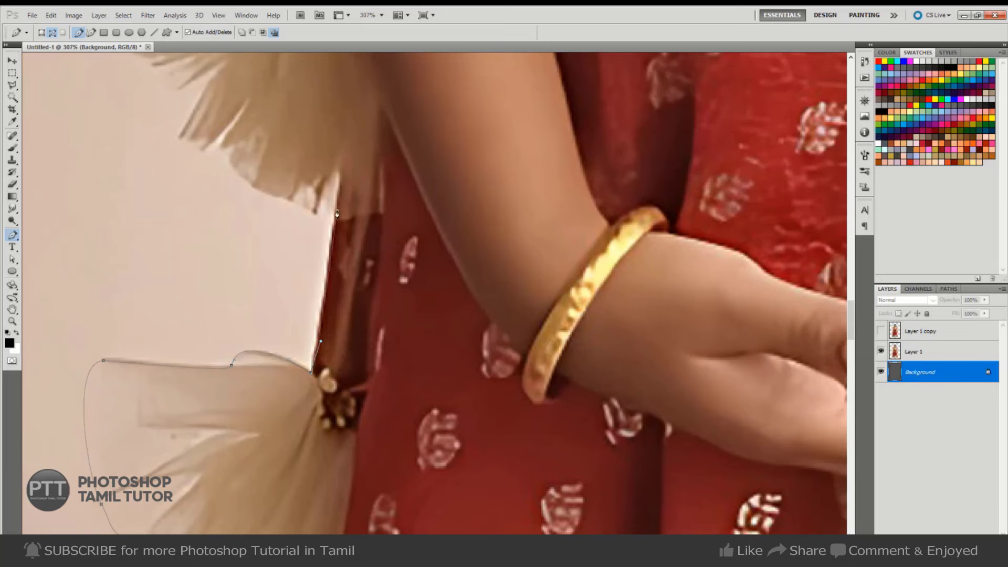
drag(318, 212, 257, 185)
drag(231, 149, 207, 151)
click(185, 140)
mouse_move(230, 89)
mouse_down()
mouse_move(404, 325)
mouse_move(354, 331)
mouse_up()
click(352, 324)
click(340, 306)
click(315, 292)
click(304, 260)
mouse_move(289, 230)
mouse_down()
mouse_move(292, 202)
mouse_move(319, 175)
mouse_up()
drag(389, 166, 419, 156)
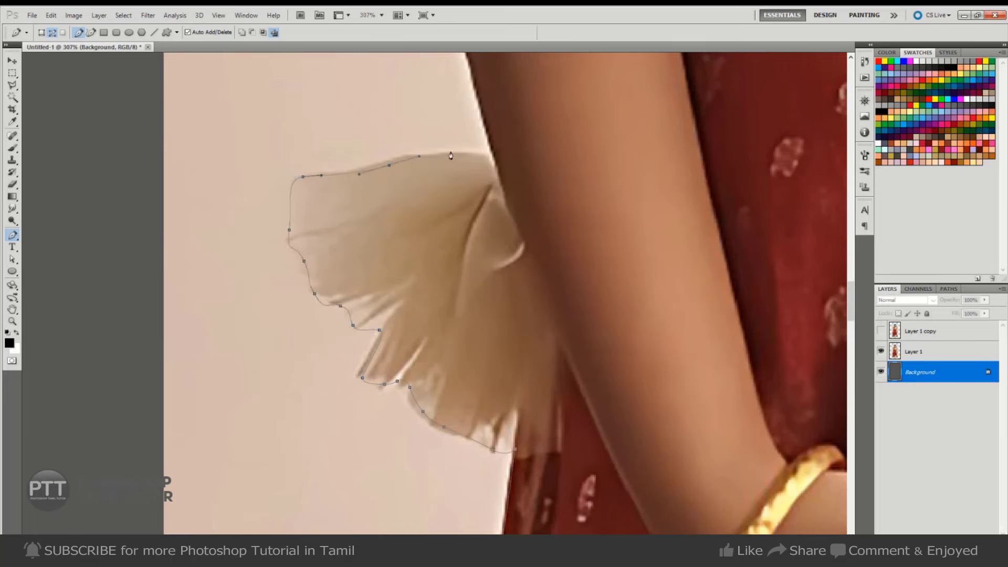
mouse_move(495, 157)
mouse_down()
mouse_move(484, 117)
mouse_move(472, 380)
mouse_up()
mouse_move(406, 212)
mouse_down()
mouse_move(412, 145)
mouse_move(461, 418)
mouse_up()
- Continue the pen path up the arm and over the shoulder strap
drag(452, 262, 461, 181)
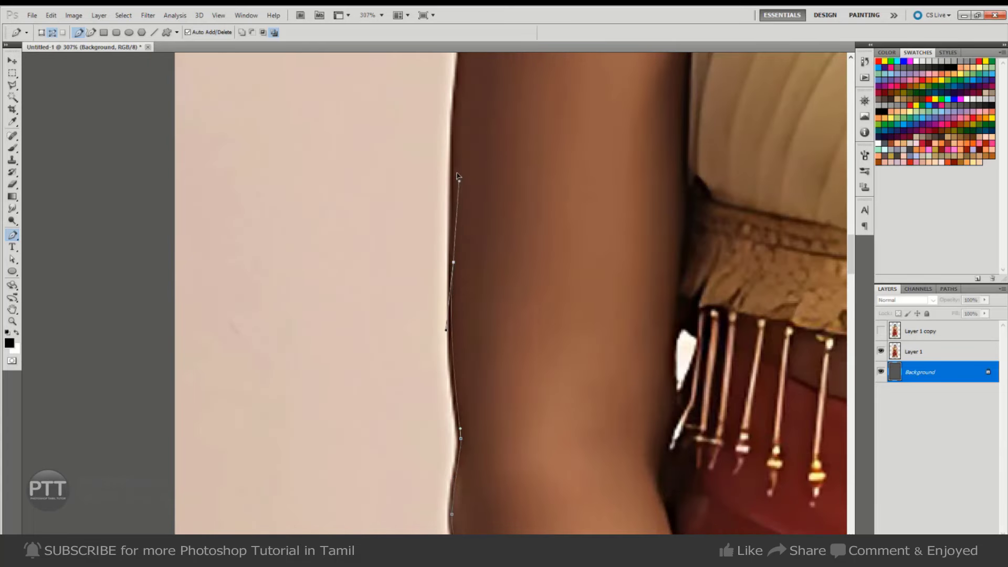
click(454, 145)
drag(454, 144, 410, 408)
mouse_move(405, 267)
mouse_down()
mouse_move(423, 135)
mouse_move(426, 309)
mouse_up()
drag(443, 235, 478, 154)
click(477, 140)
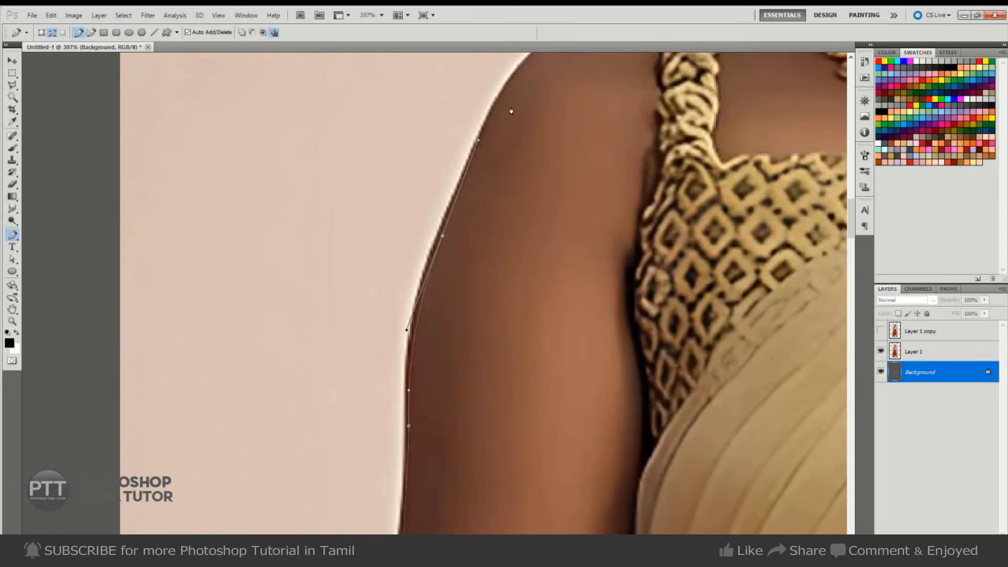
drag(511, 108, 448, 265)
drag(583, 160, 737, 134)
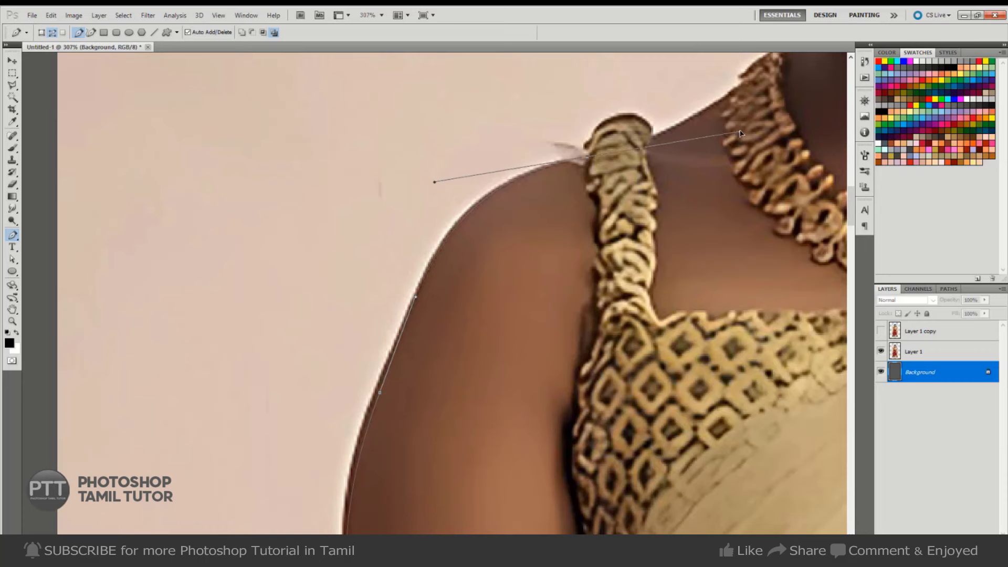
drag(629, 118, 654, 121)
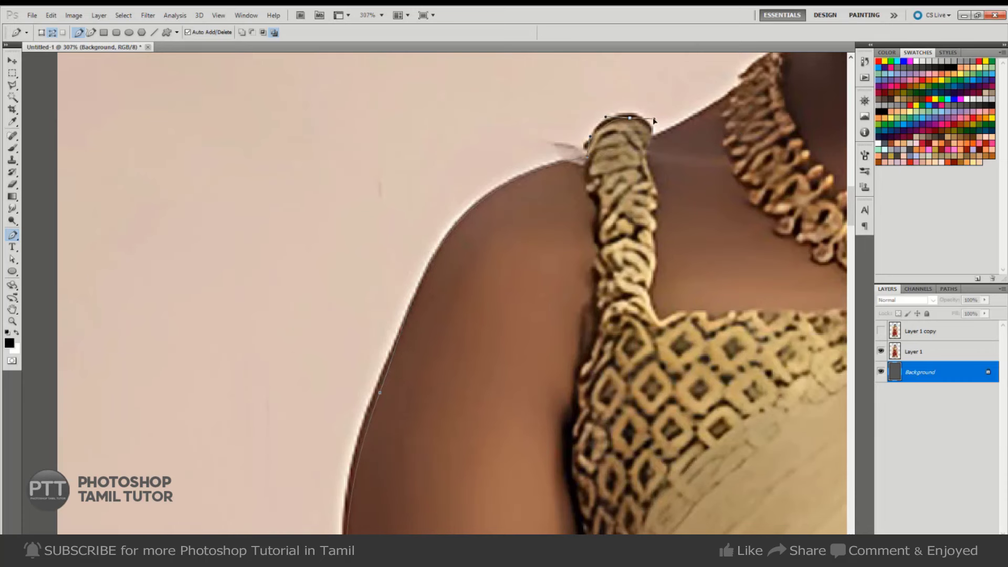
click(654, 139)
- Trace the path along the neck, chin and scarf tip
drag(752, 72, 556, 270)
drag(600, 235, 613, 235)
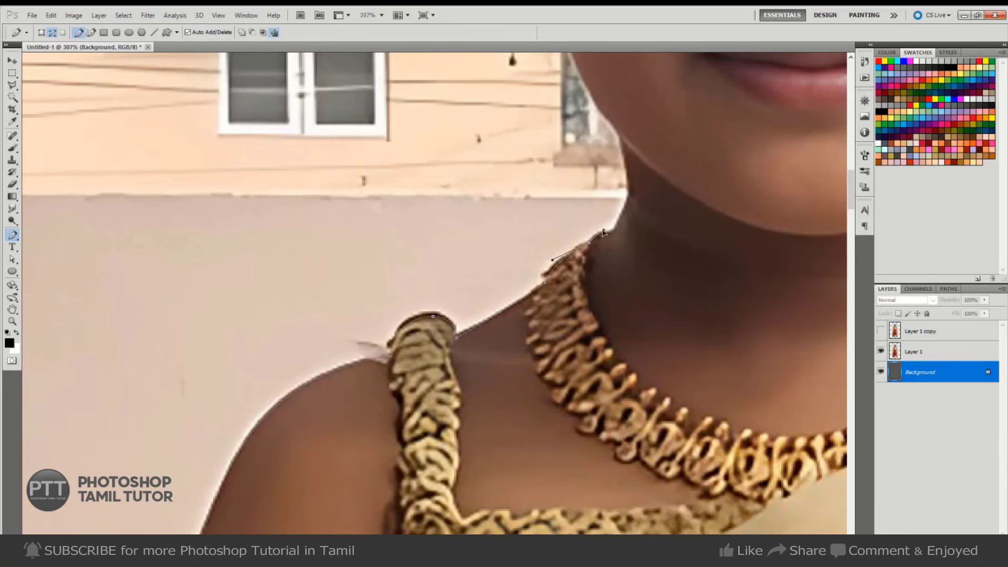
drag(629, 197, 630, 189)
drag(600, 93, 561, 314)
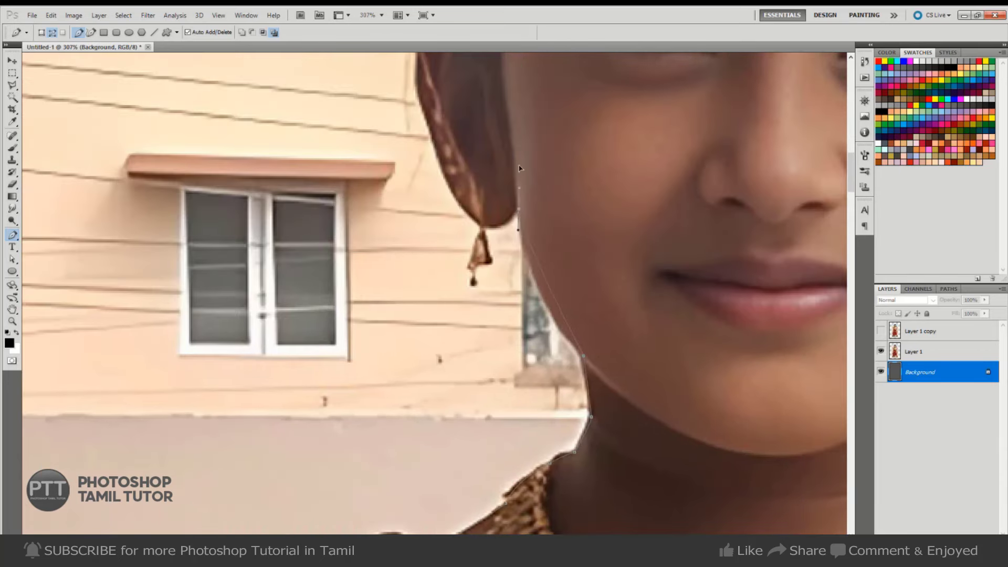
drag(519, 168, 514, 131)
drag(482, 226, 471, 224)
- Trace the hair's edge and across its top to close the outline
drag(478, 228, 517, 333)
click(484, 284)
click(467, 227)
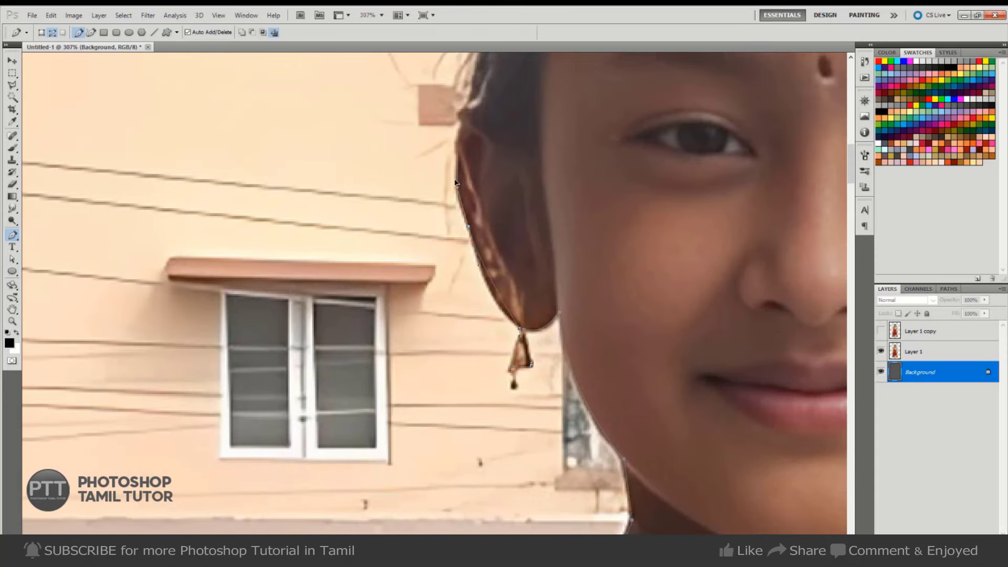
click(452, 167)
mouse_move(474, 104)
mouse_down()
mouse_move(476, 75)
mouse_move(466, 267)
mouse_up()
drag(491, 143, 444, 385)
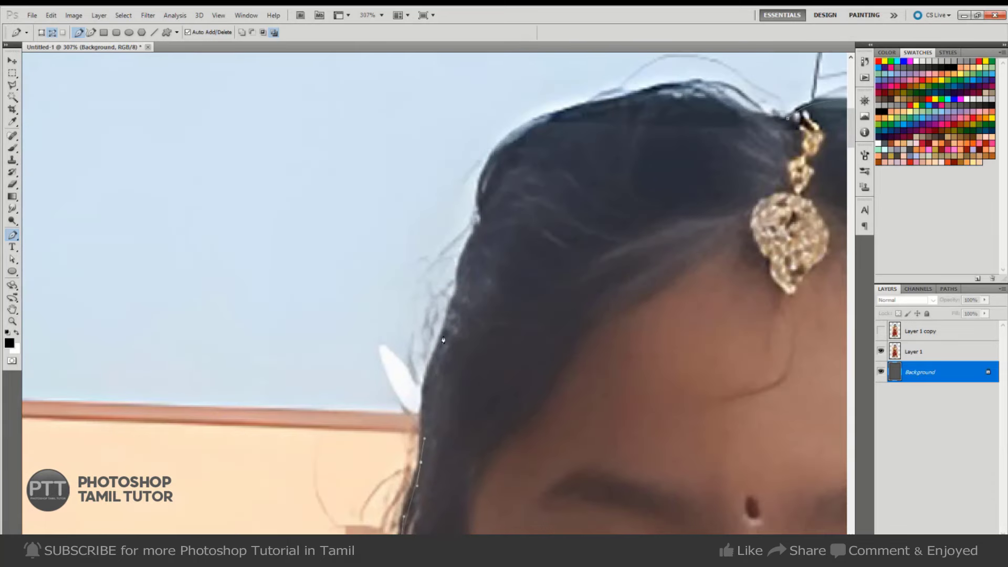
drag(443, 335, 483, 282)
click(459, 284)
drag(578, 111, 650, 96)
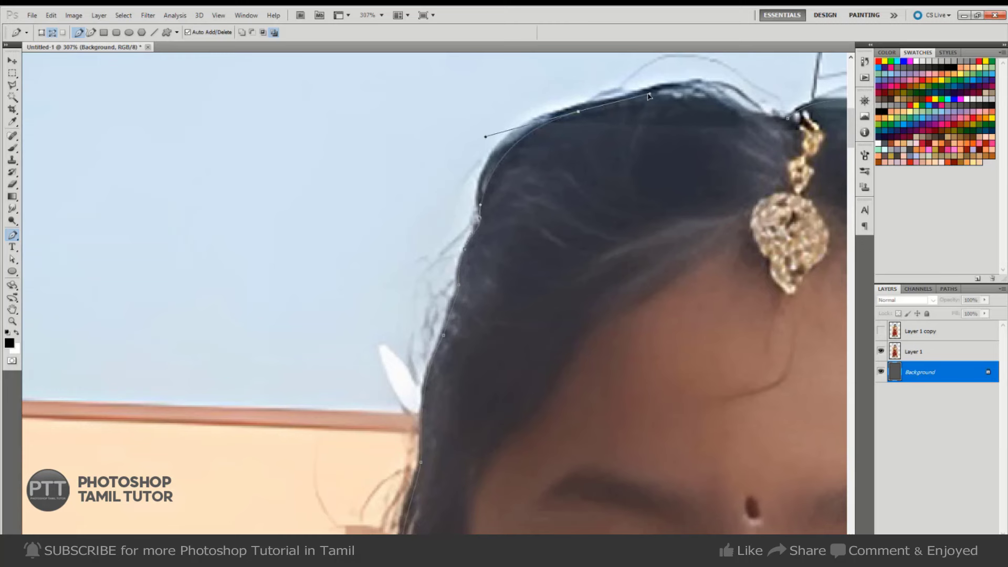
click(741, 105)
ctrl+click(799, 129)
- Convert the traced path into a selection and feather its edge
key(ctrl+Return)
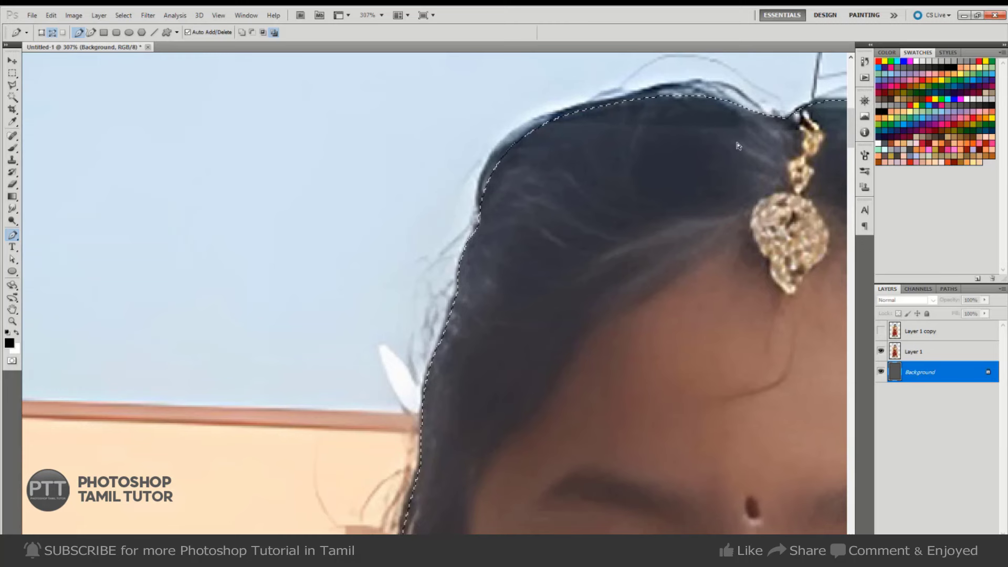
key(m)
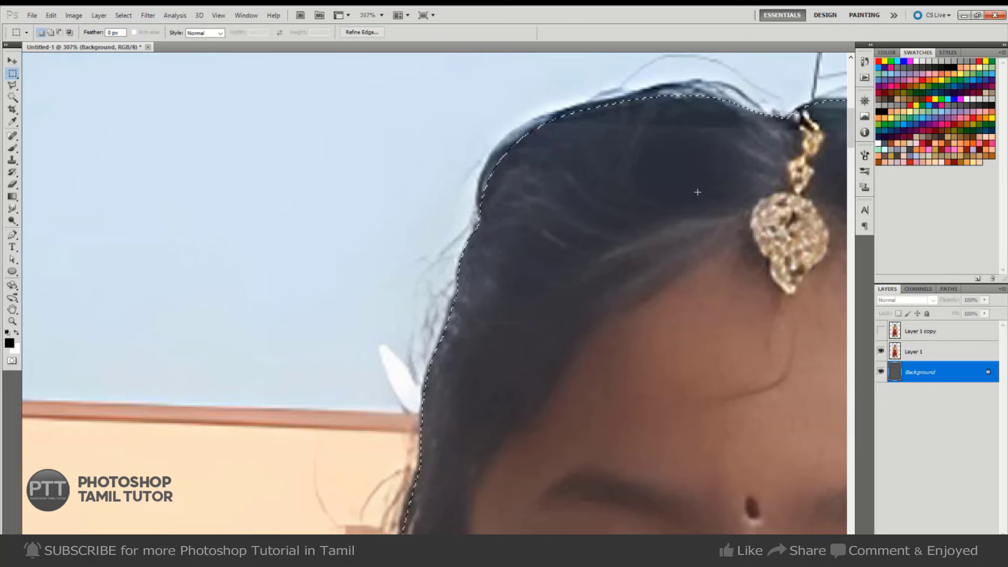
right_click(699, 191)
click(723, 227)
key(Return)
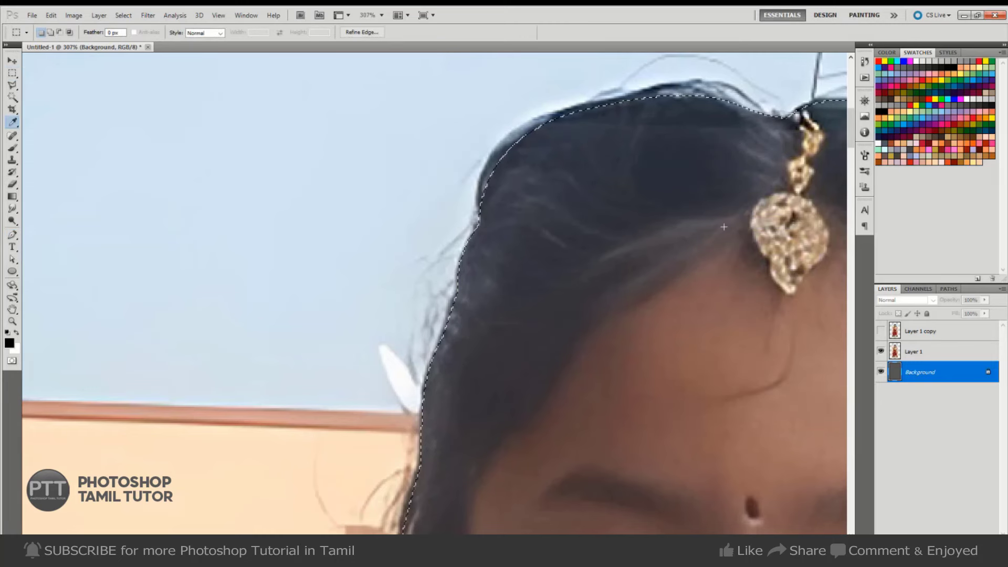
key(shift+F5)
key(Return)
- Delete the leftover sky from Layer 1 and zoom in on the waist
click(913, 353)
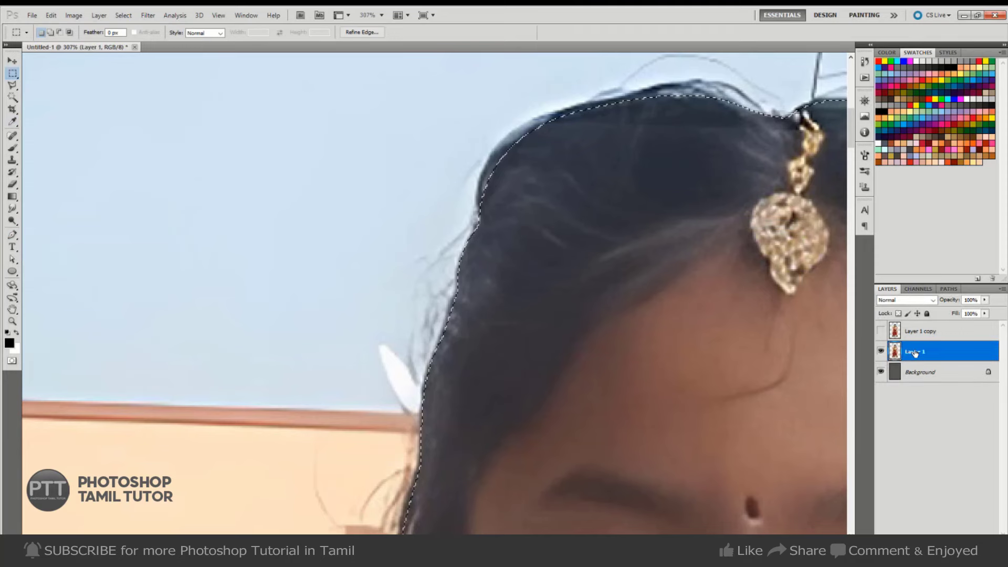
key(Delete)
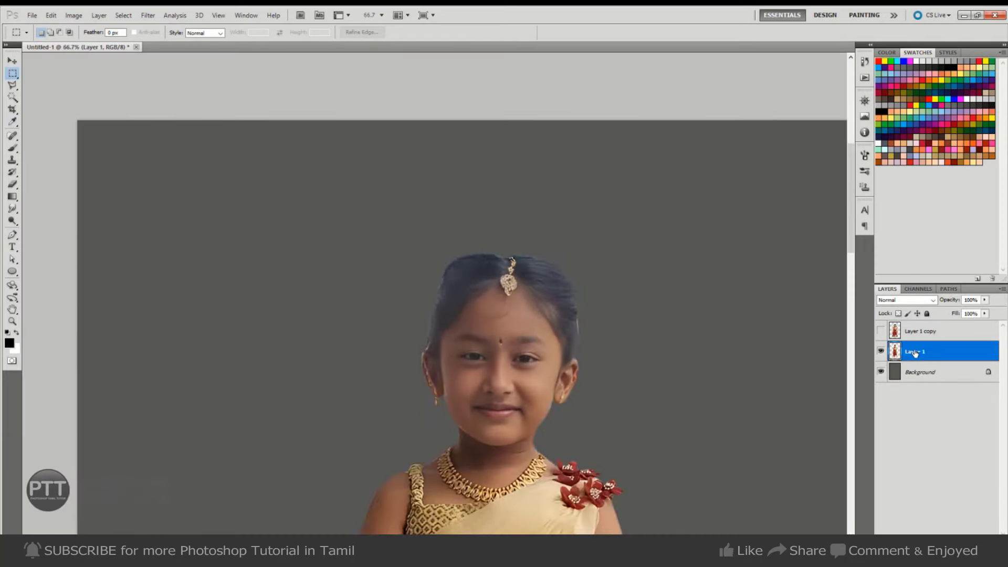
scroll(510, 172, down, 3)
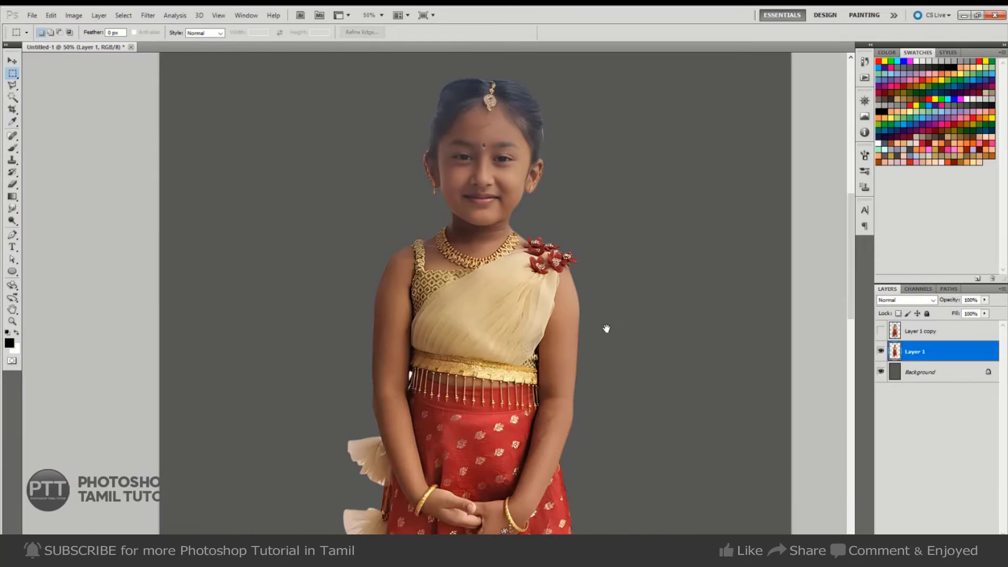
scroll(606, 315, down, 3)
scroll(598, 210, down, 2)
- Outline the white patch by the waist with the Pen tool and load it as a selection
drag(426, 125, 485, 177)
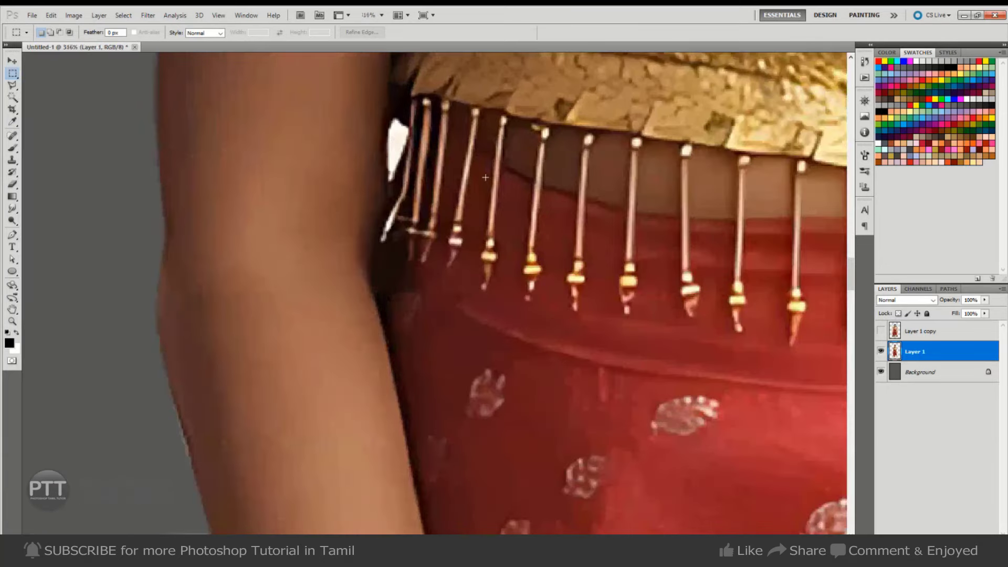
key(p)
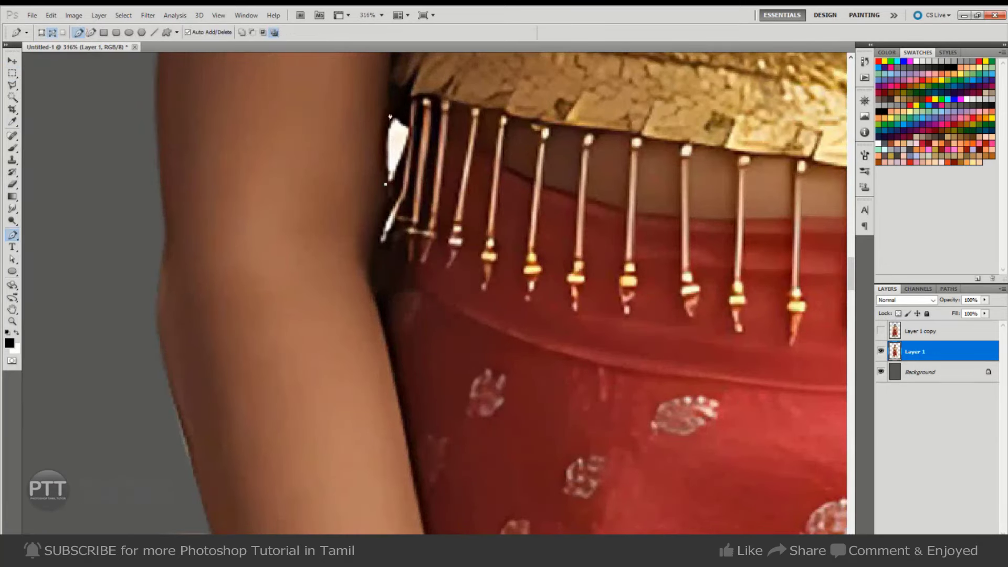
drag(396, 114, 411, 130)
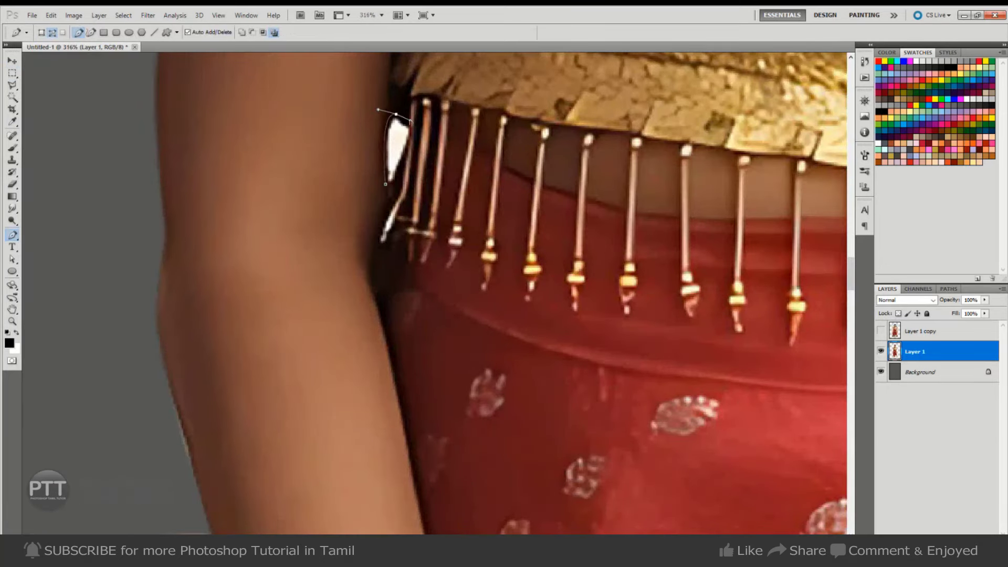
click(386, 184)
key(ctrl+Return)
- Feather the patch selection, delete it, deselect and zoom back out
key(m)
right_click(668, 204)
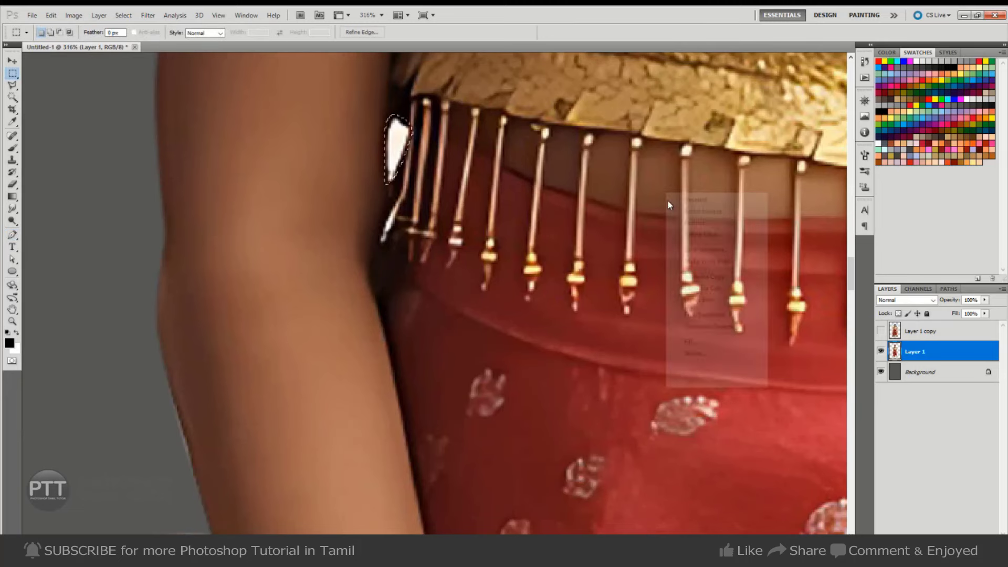
click(703, 225)
key(Return)
key(Delete)
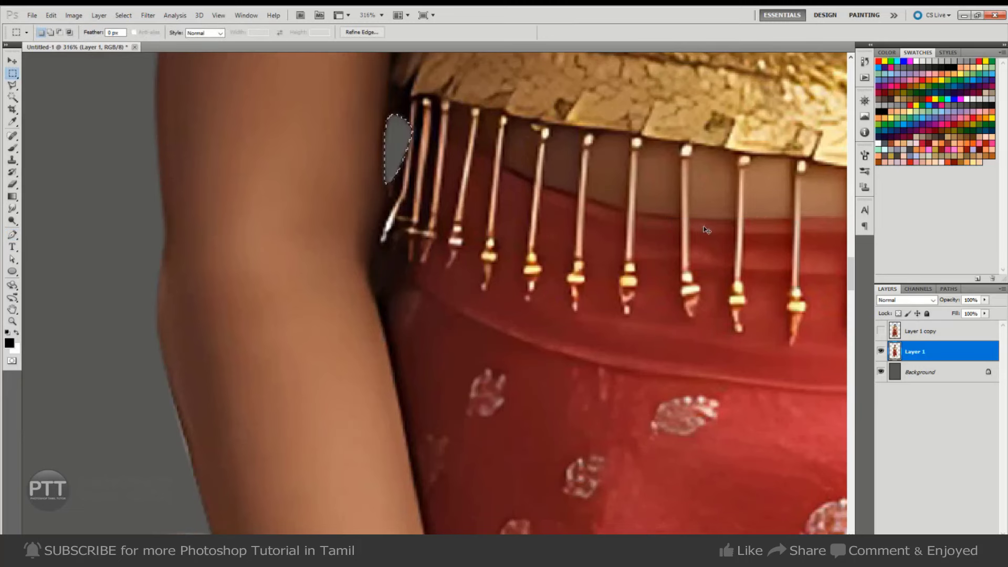
key(ctrl+d)
scroll(703, 226, down, 5)
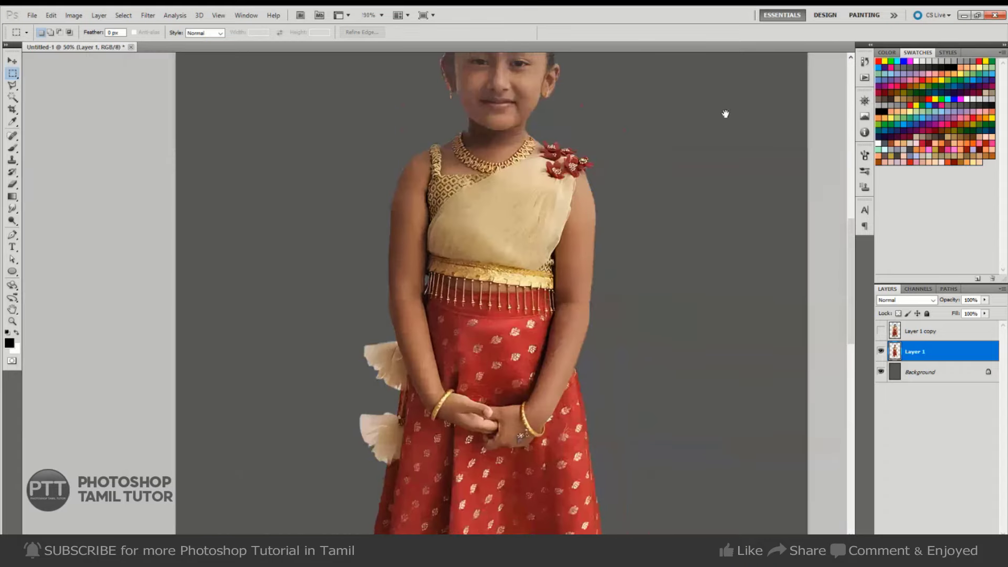
scroll(598, 236, up, 2)
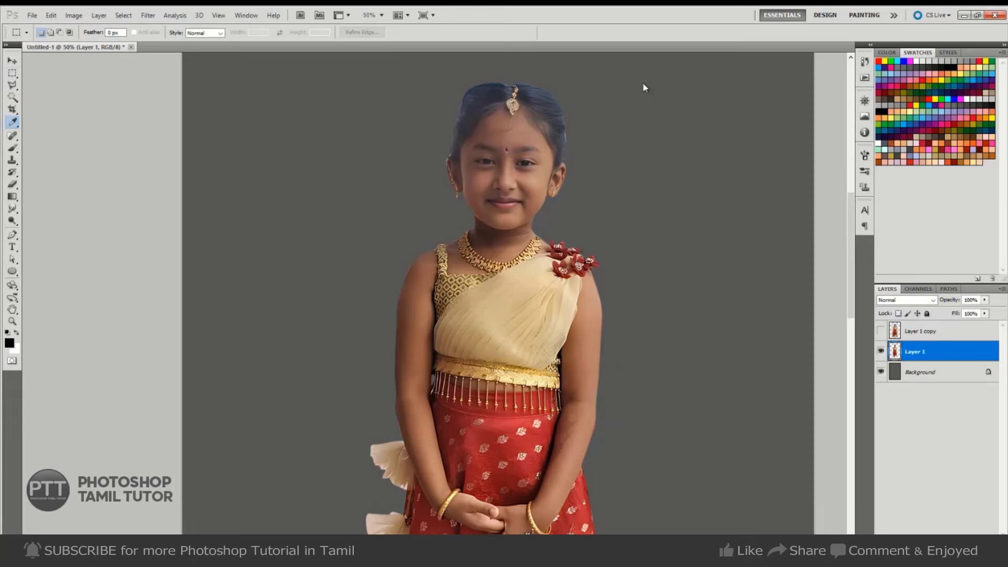
- Apply Levels with a black point sampled from the eye, then the face, and fit the image in view
key(ctrl+l)
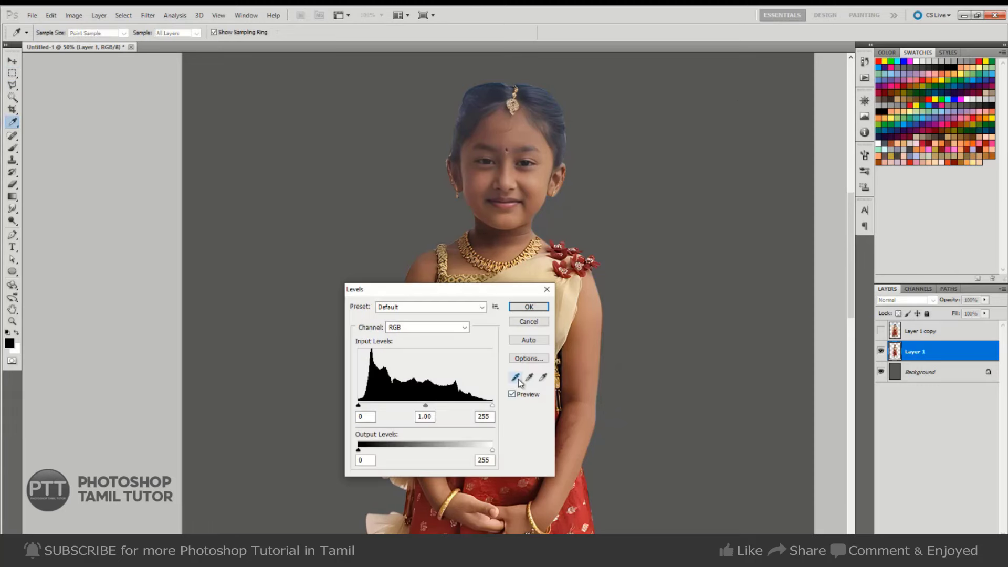
click(516, 377)
mouse_move(493, 76)
mouse_down()
mouse_move(659, 383)
mouse_move(643, 270)
mouse_up()
drag(581, 236, 581, 259)
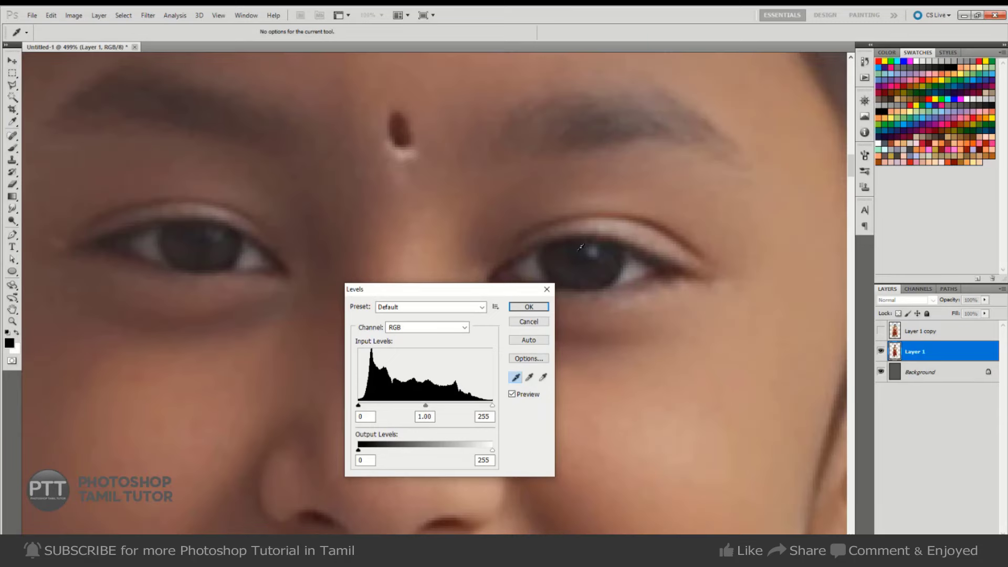
click(574, 243)
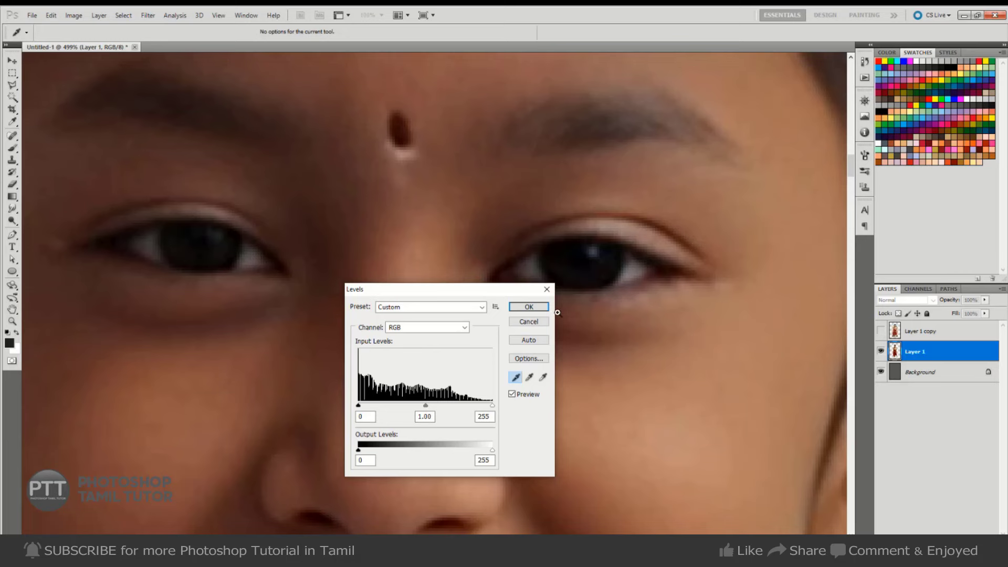
alt+drag(647, 293, 639, 329)
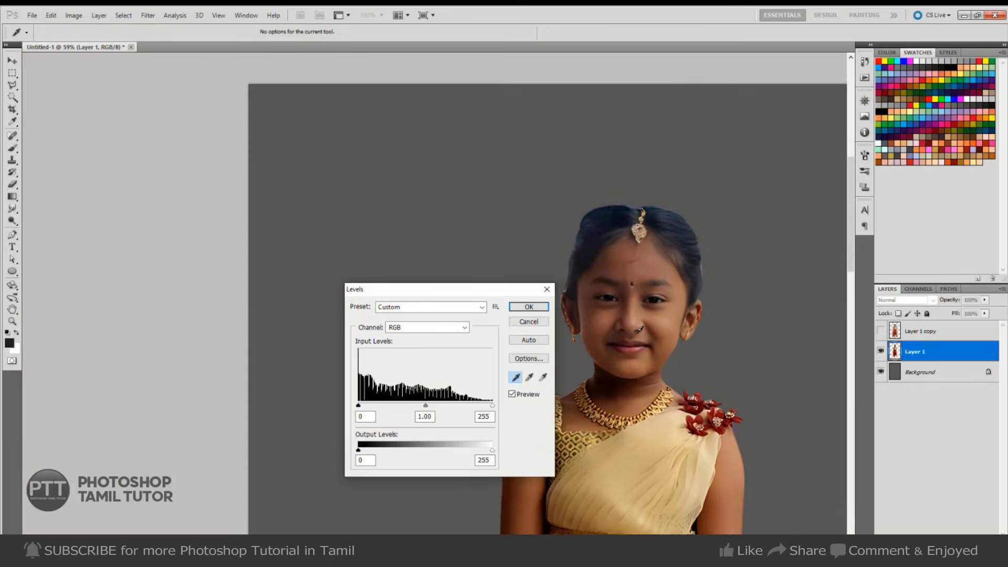
click(639, 331)
click(528, 307)
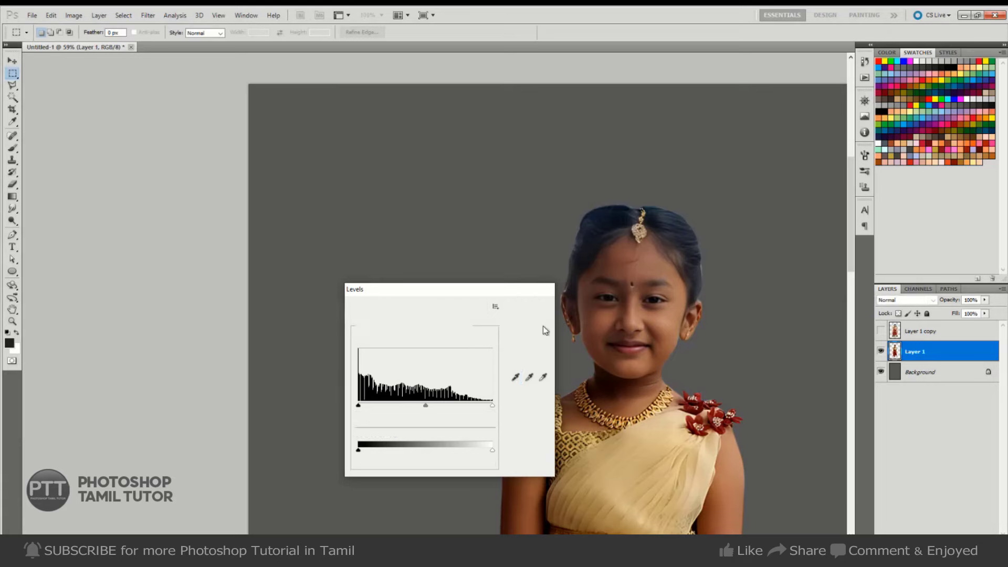
scroll(542, 325, down, 5)
key(ctrl+0)
- Draw a Polygonal Lasso selection around one side of the girl and feather it 5 px
key(m)
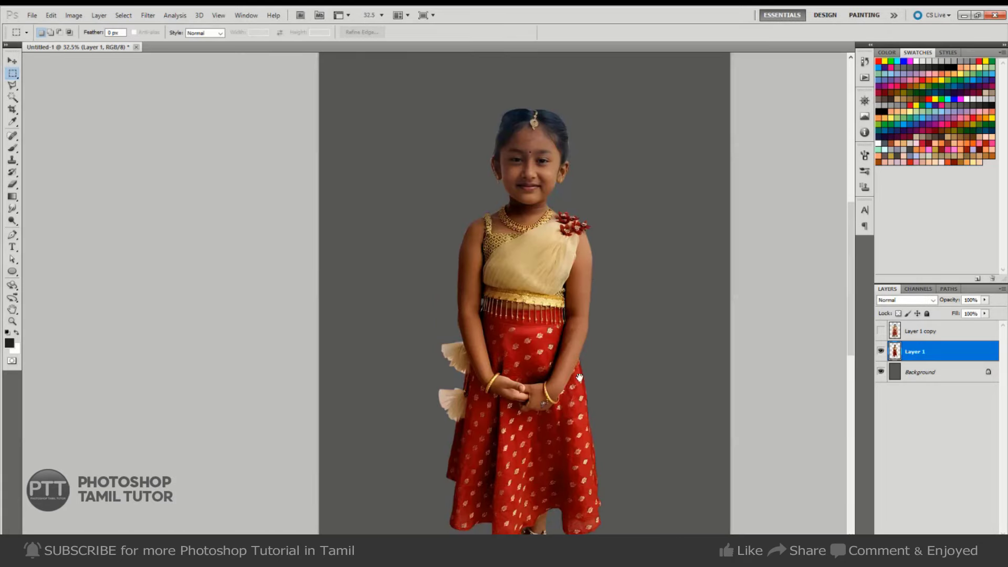
drag(579, 377, 591, 308)
key(l)
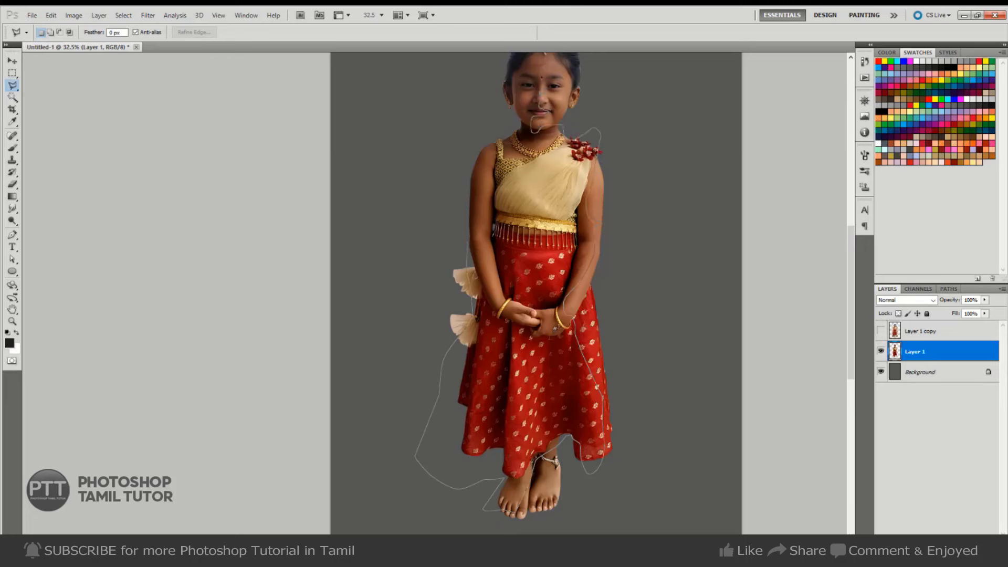
scroll(559, 105, up, 2)
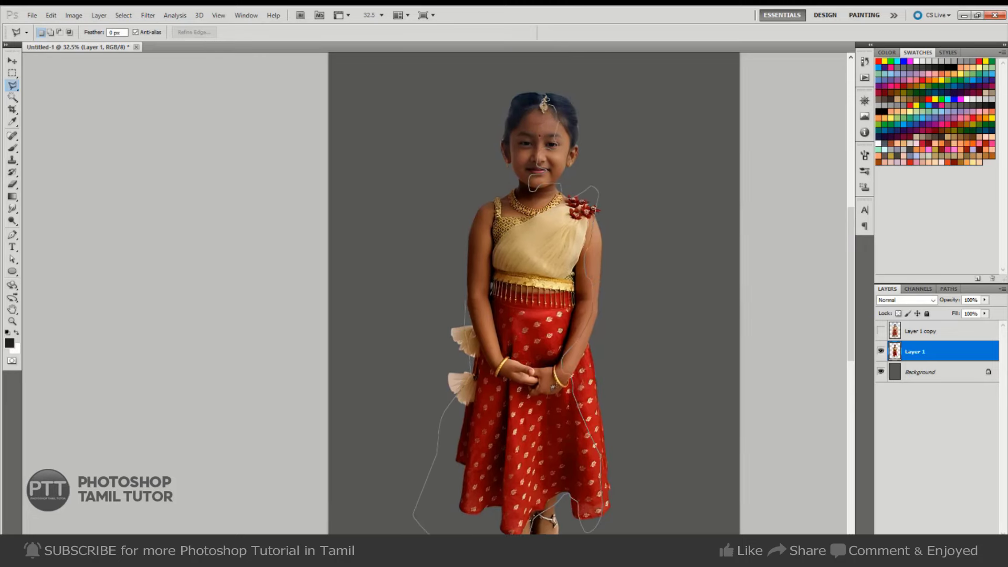
double_click(430, 194)
right_click(499, 242)
click(572, 272)
text(5)
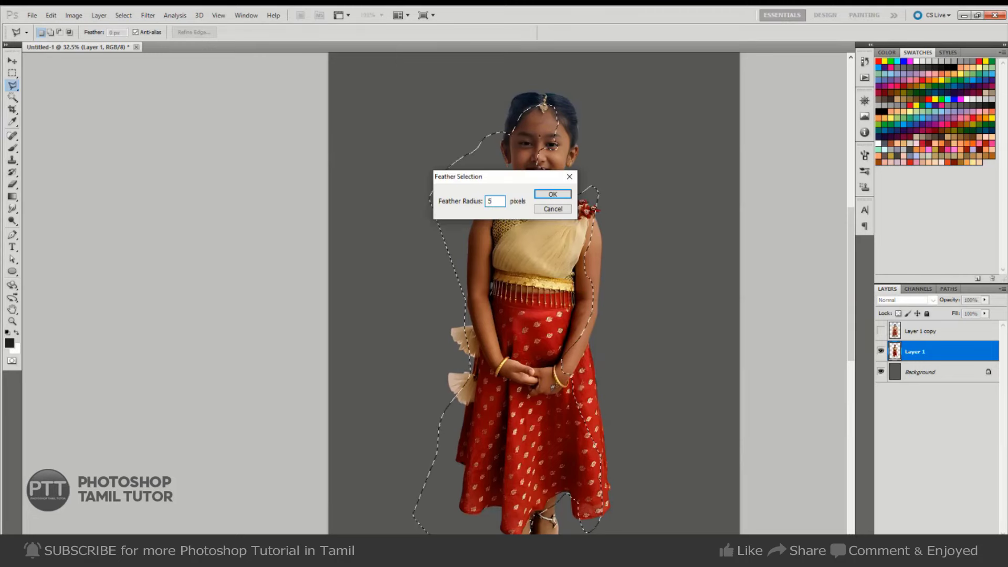
key(Return)
key(ctrl+l)
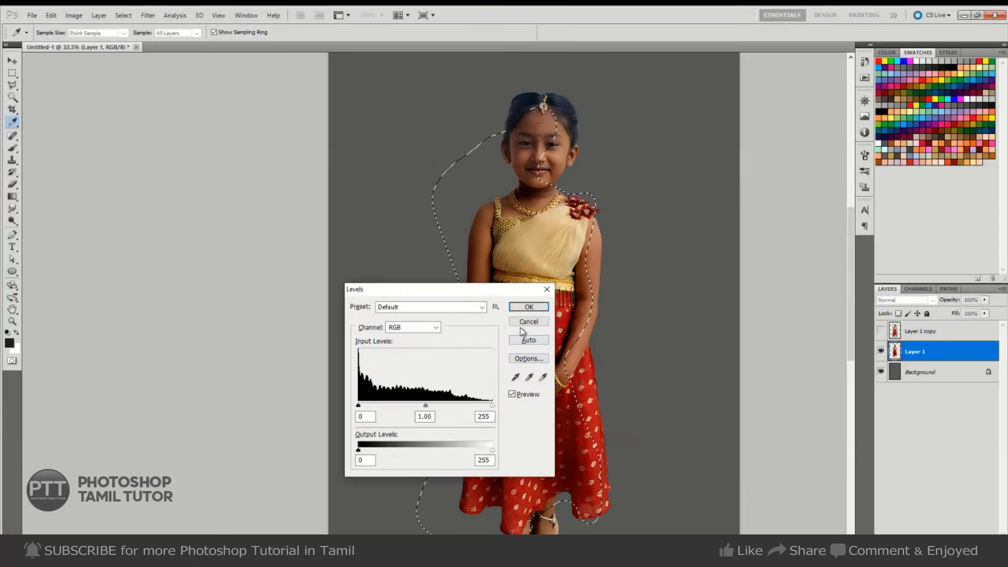
click(527, 321)
- Feather the selection to 55 px and lower the Levels white input to 215
scroll(637, 250, up, 3)
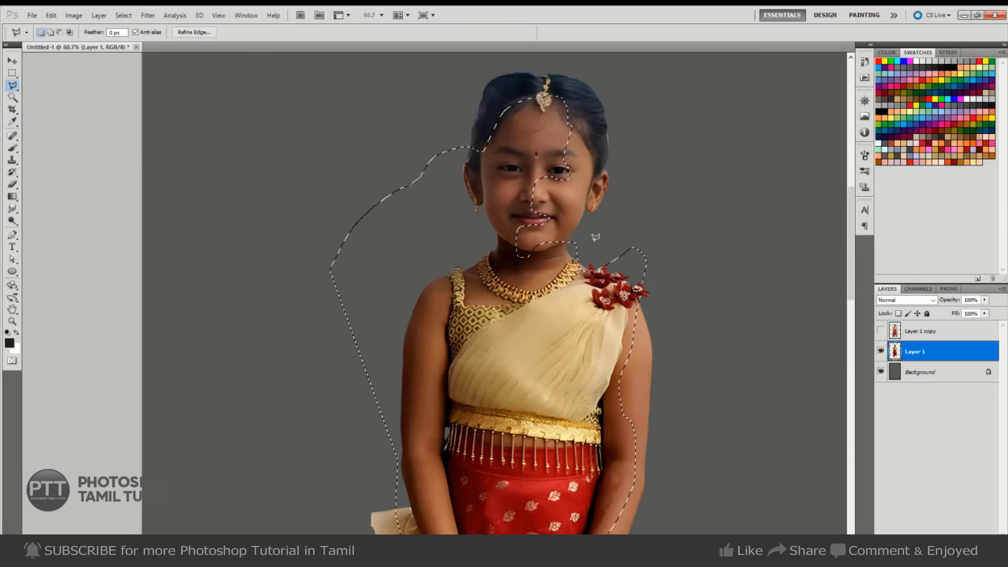
right_click(675, 158)
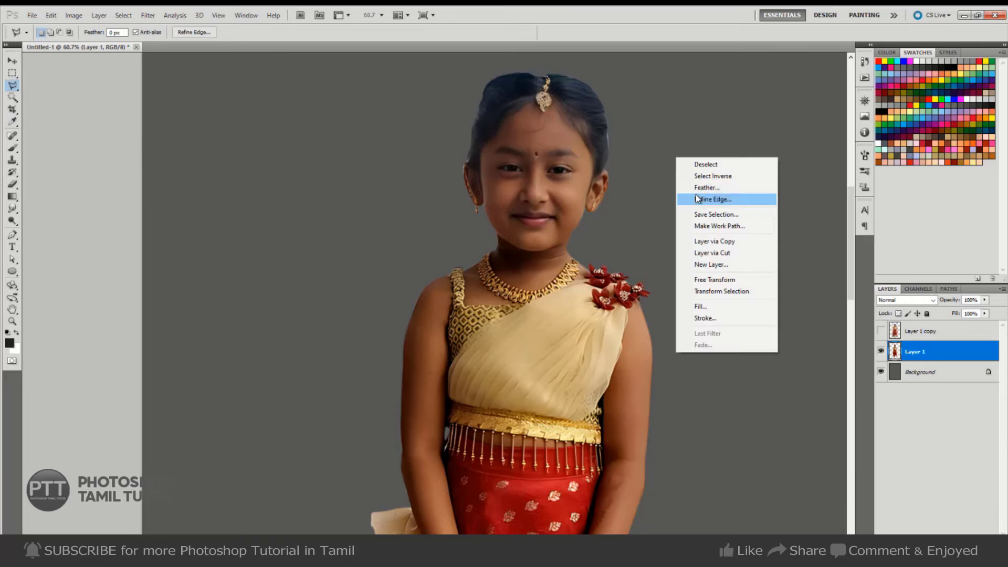
click(706, 187)
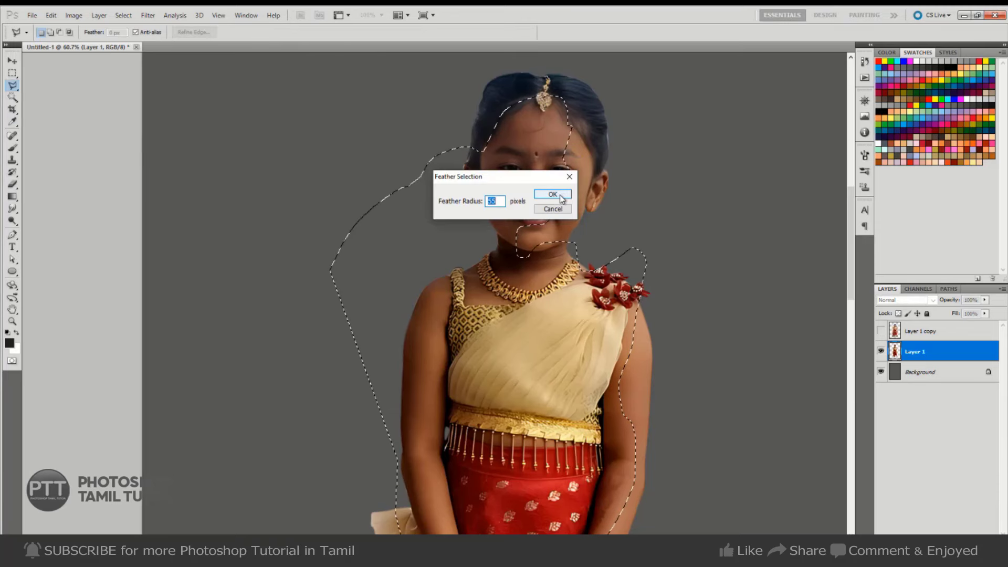
click(560, 195)
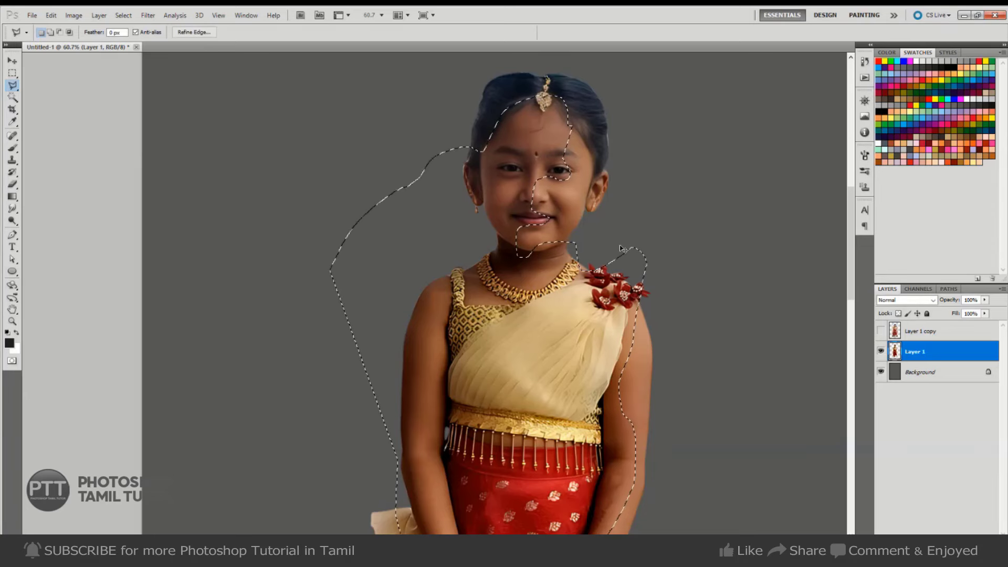
key(ctrl+l)
drag(491, 406, 472, 407)
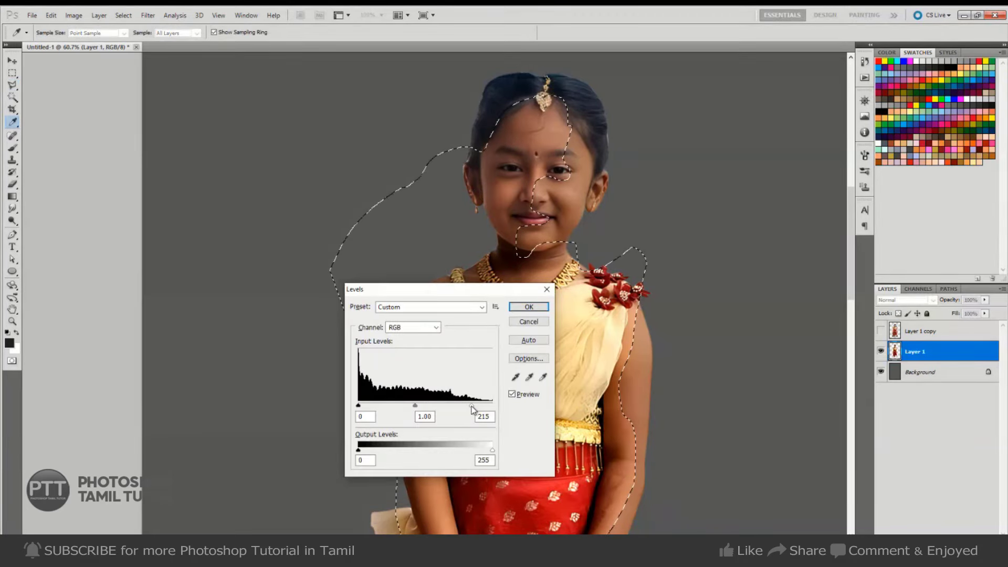
- Commit the earlier brightening, then restore the previous face selection and zoom in on the face
click(529, 306)
key(ctrl+d)
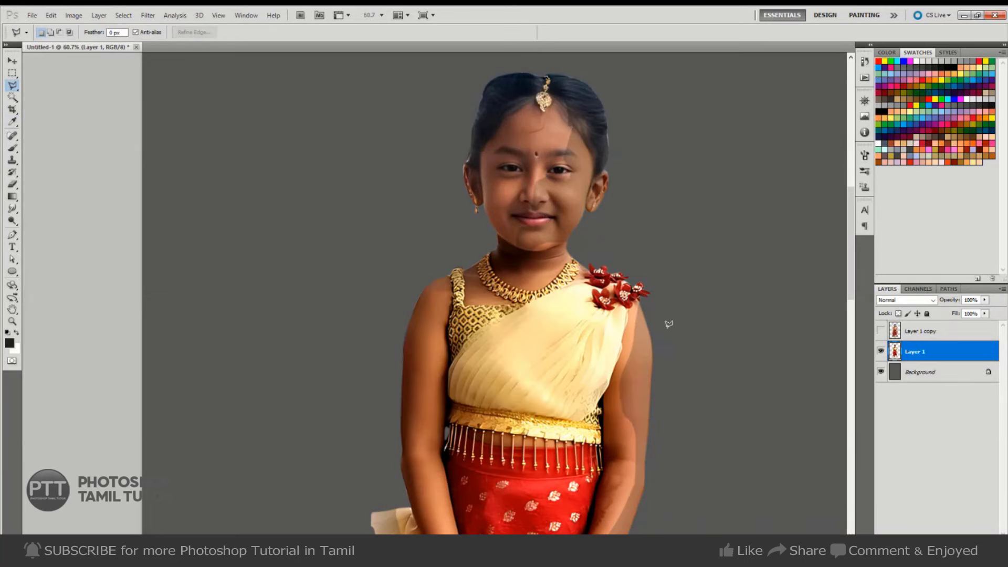
mouse_move(586, 382)
mouse_down()
mouse_move(607, 352)
mouse_move(603, 466)
mouse_up()
key(ctrl+alt+z)
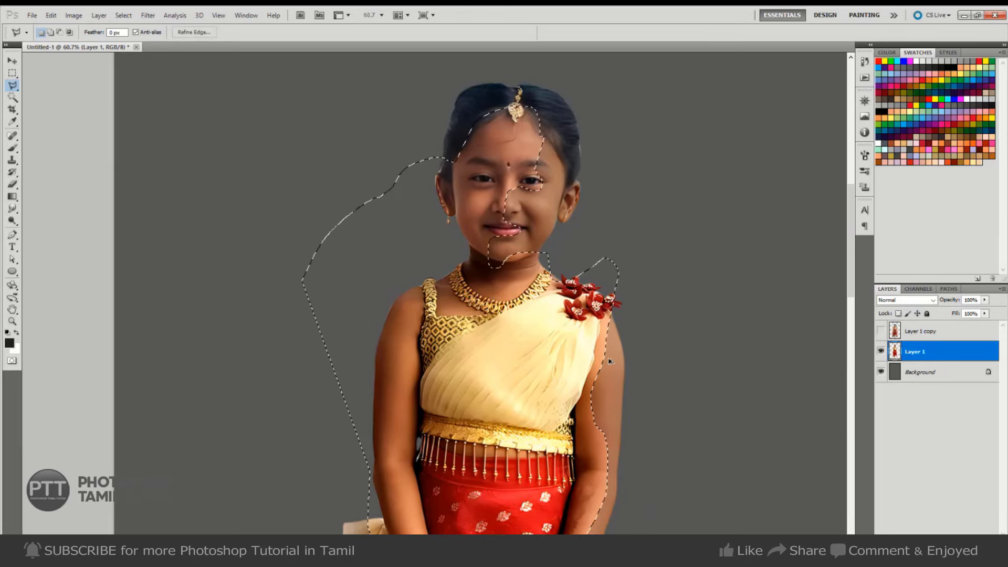
key(ctrl+alt+z)
scroll(599, 201, up, 2)
scroll(599, 201, up, 1)
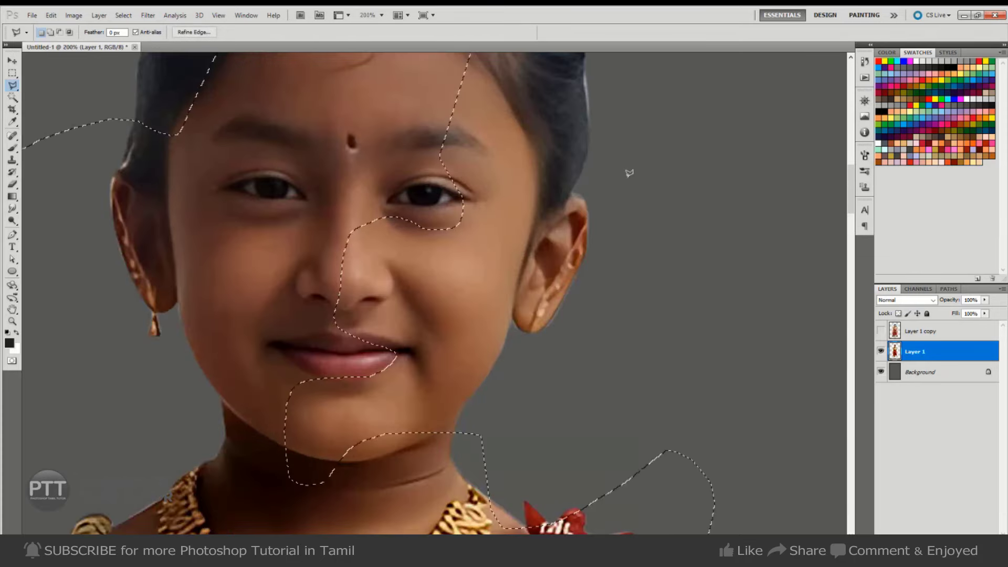
- Feather the face selection by 50 pixels
right_click(626, 177)
click(679, 208)
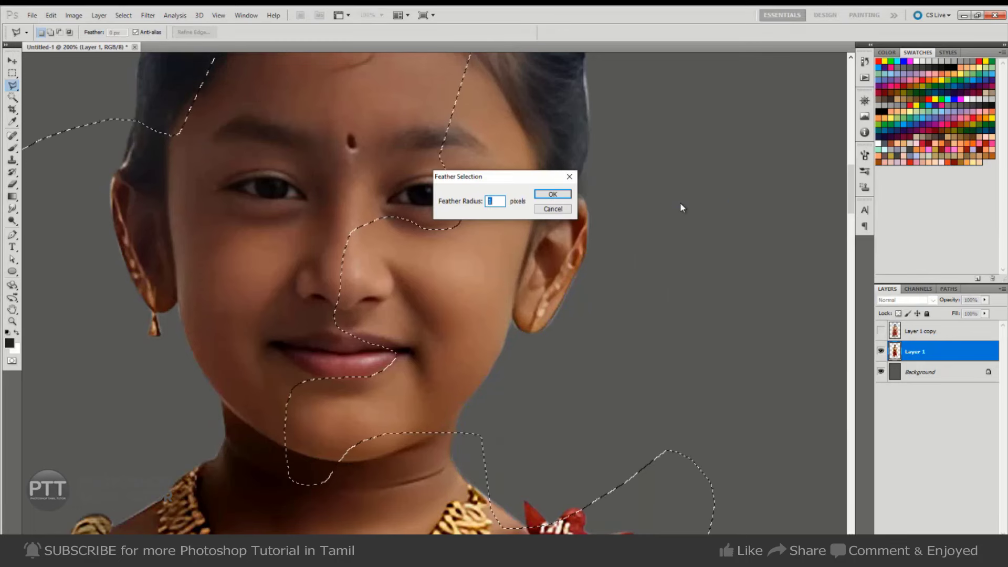
text(50)
key(Return)
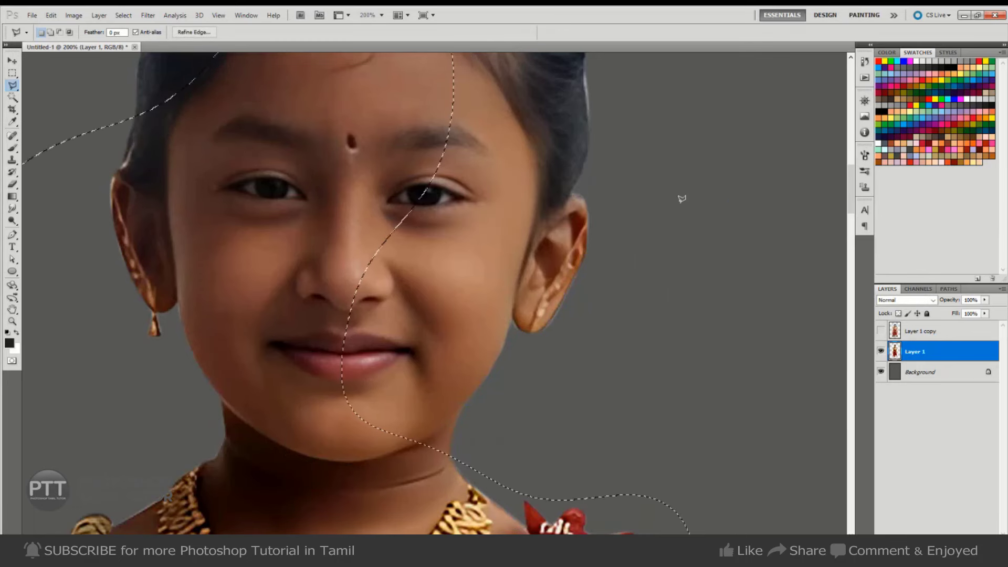
- Brighten the feathered area with Levels white input 221 and midtones 1.27, then deselect
key(ctrl+l)
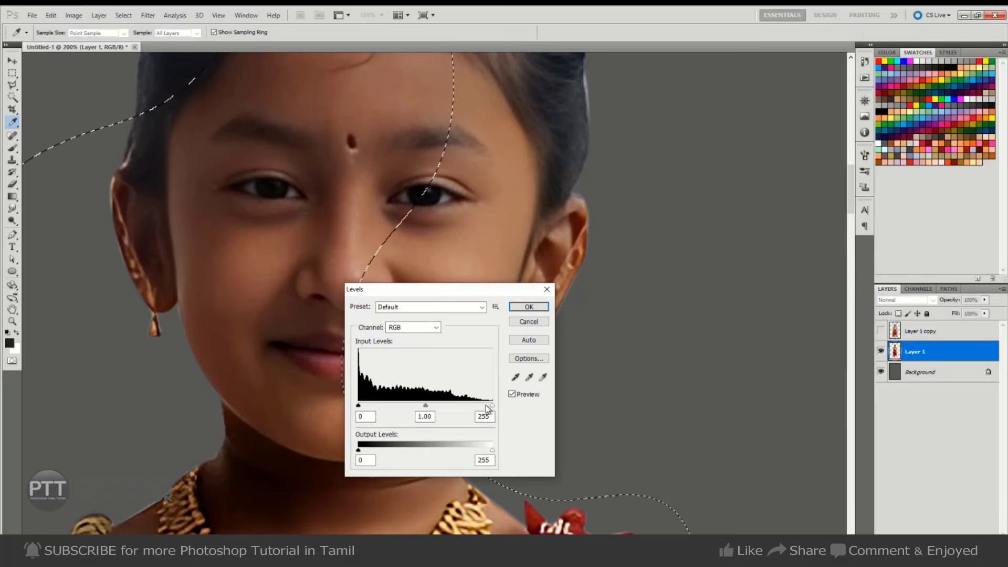
drag(492, 405, 482, 403)
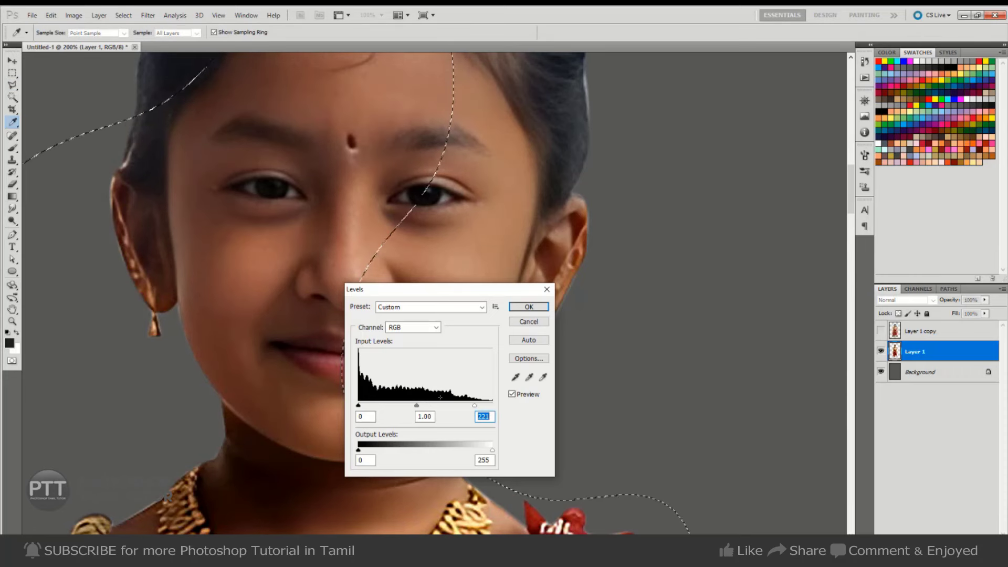
drag(417, 406, 408, 406)
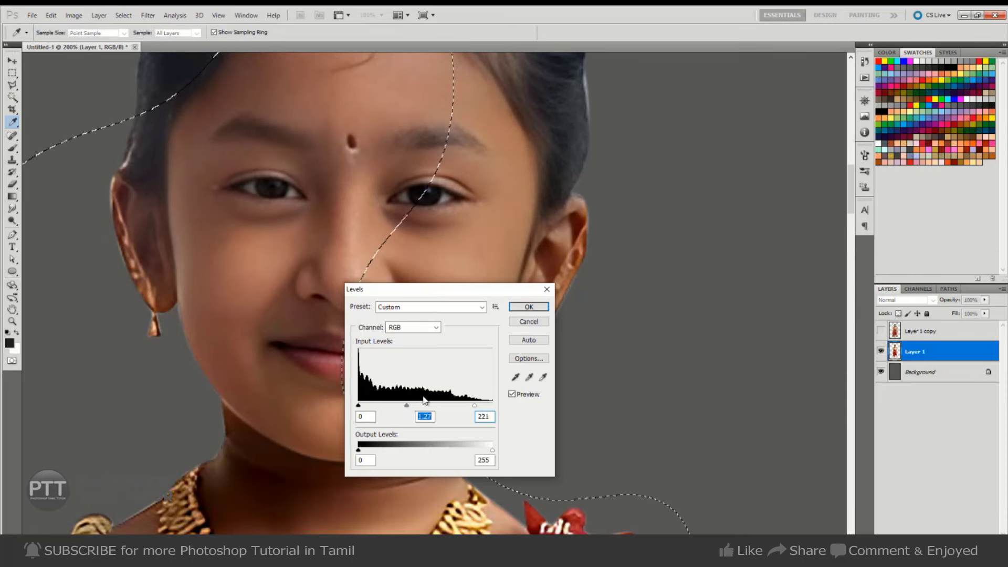
click(529, 307)
key(l)
key(ctrl+d)
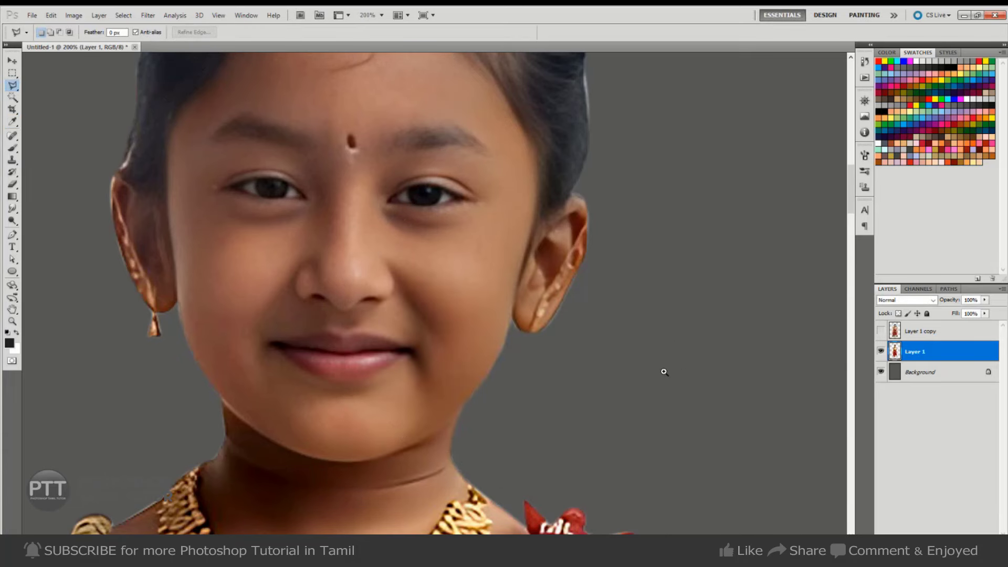
- Warm the restored face selection with Color Balance Yellow–Blue at -12, then deselect
drag(664, 372, 468, 273)
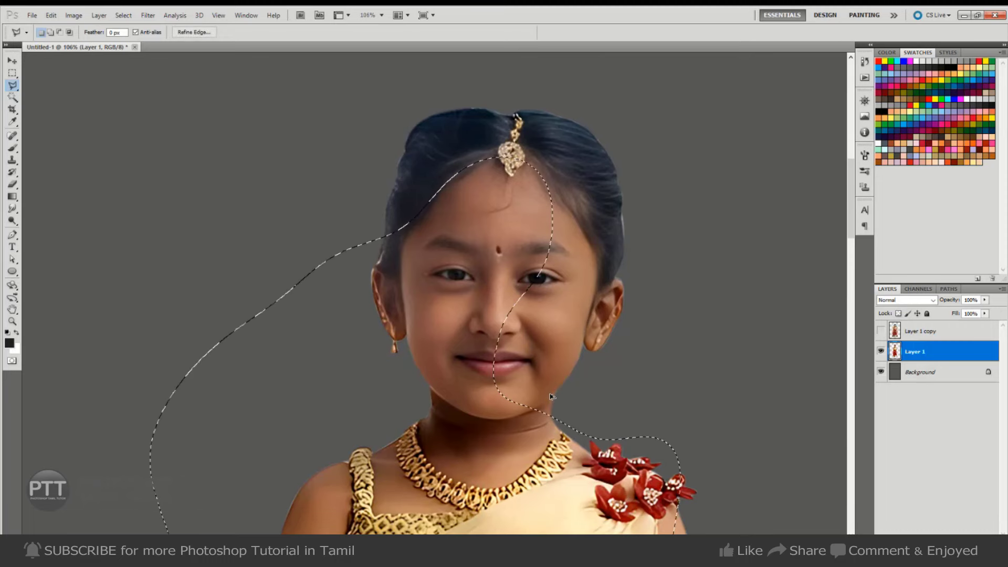
key(ctrl+d)
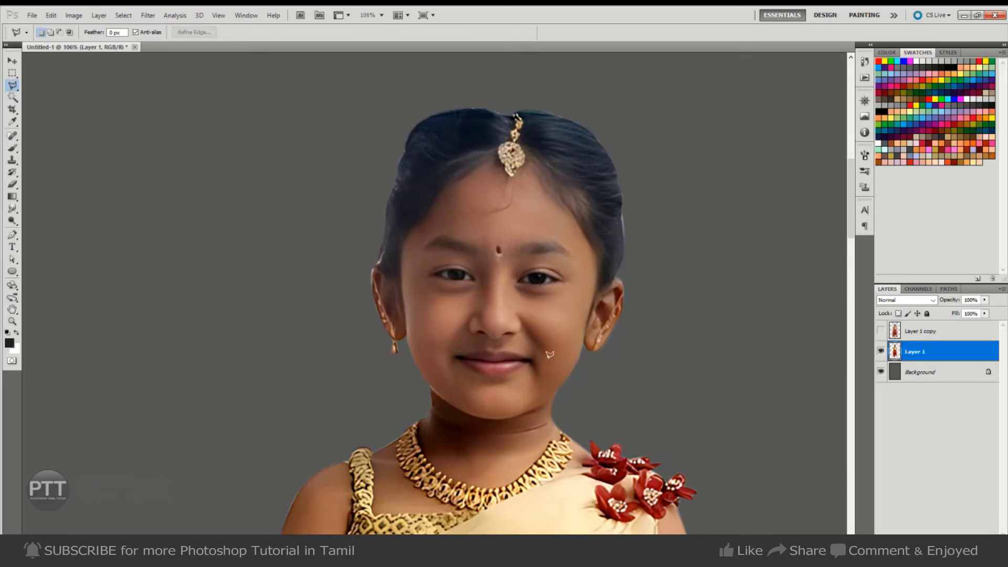
scroll(562, 357, down, 3)
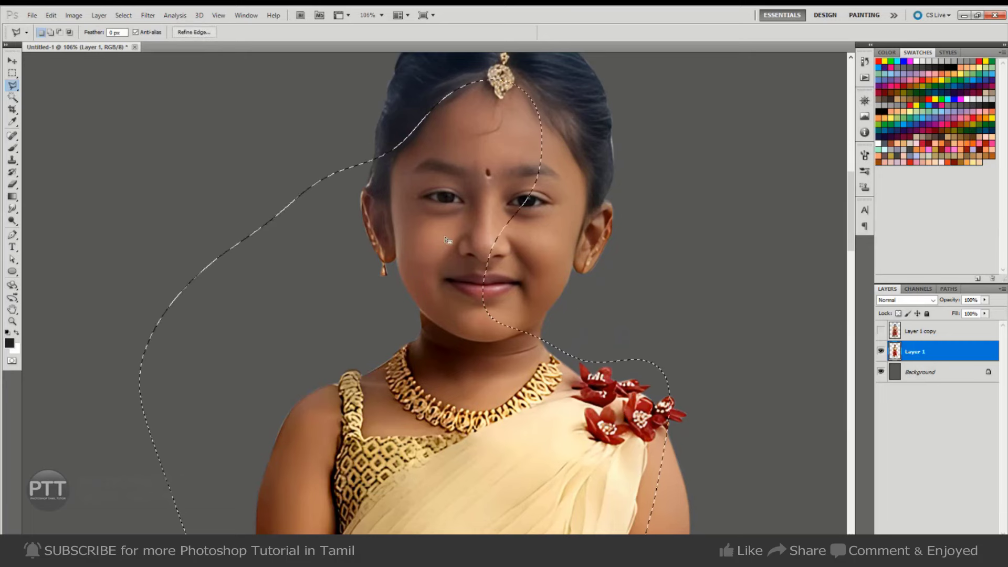
key(i)
key(ctrl+b)
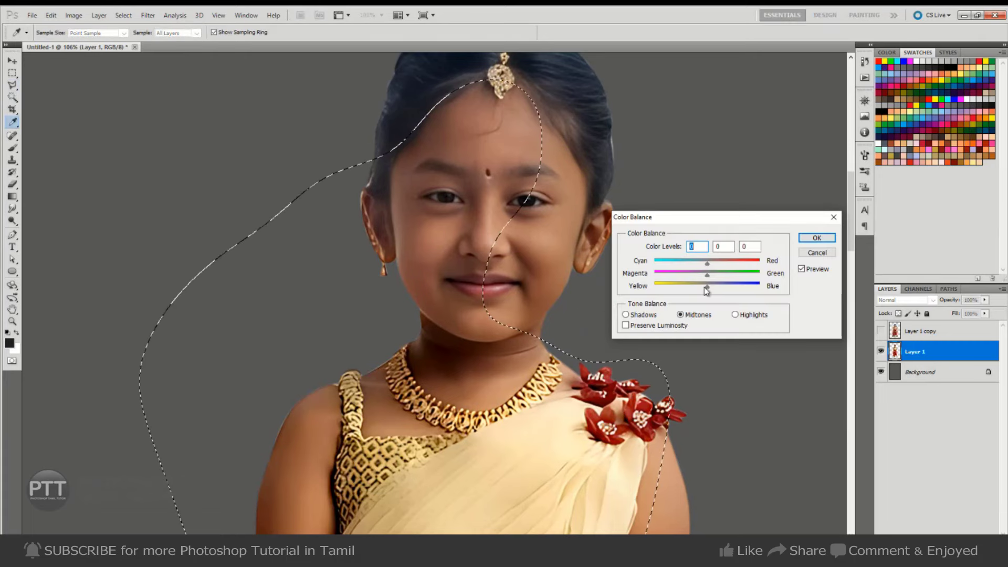
drag(707, 286, 701, 286)
click(816, 238)
key(ctrl+d)
- Outline the girl's head with the Polygonal Lasso
key(l)
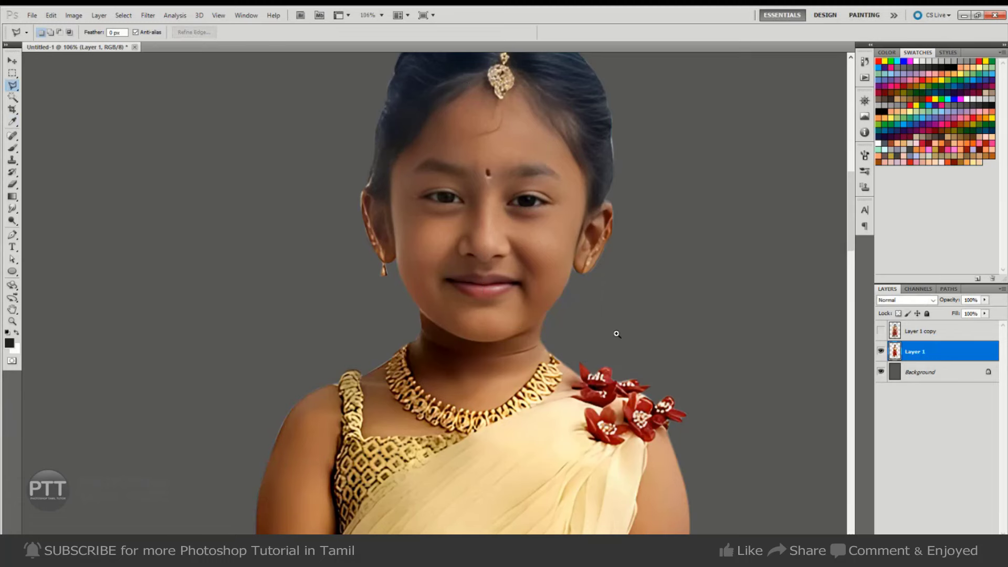
mouse_move(616, 334)
mouse_down()
mouse_move(586, 353)
mouse_move(585, 233)
mouse_up()
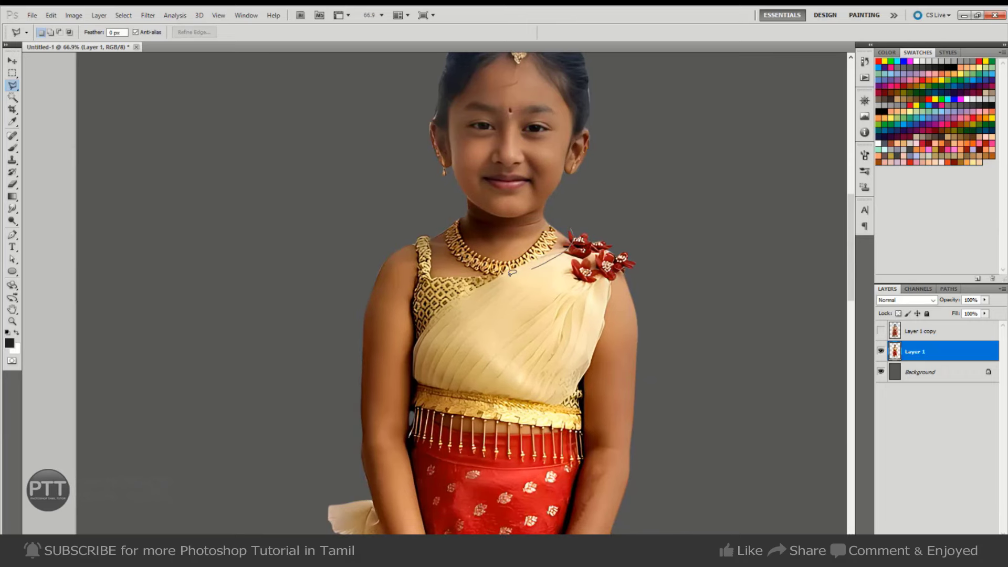
drag(432, 215, 433, 267)
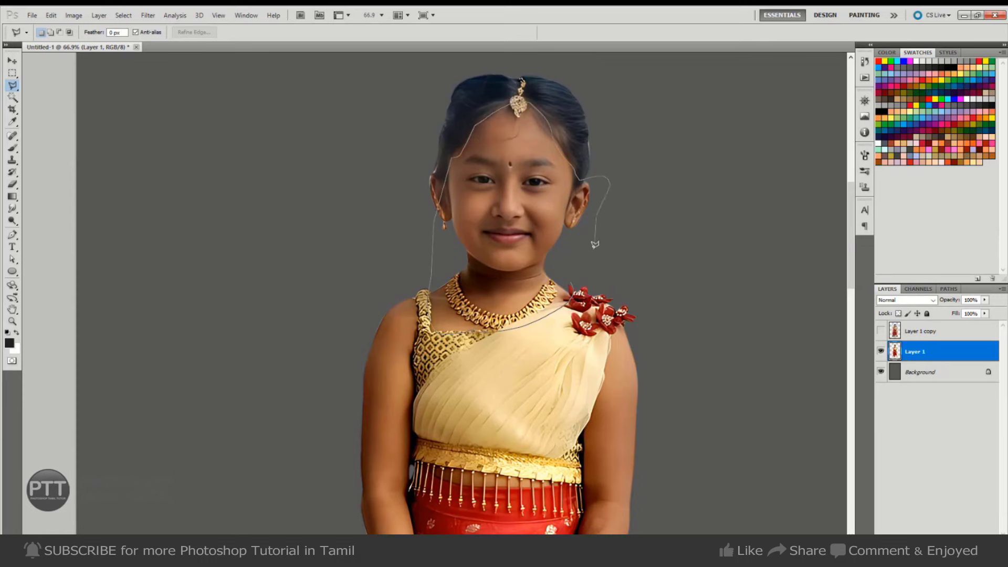
click(572, 284)
click(443, 327)
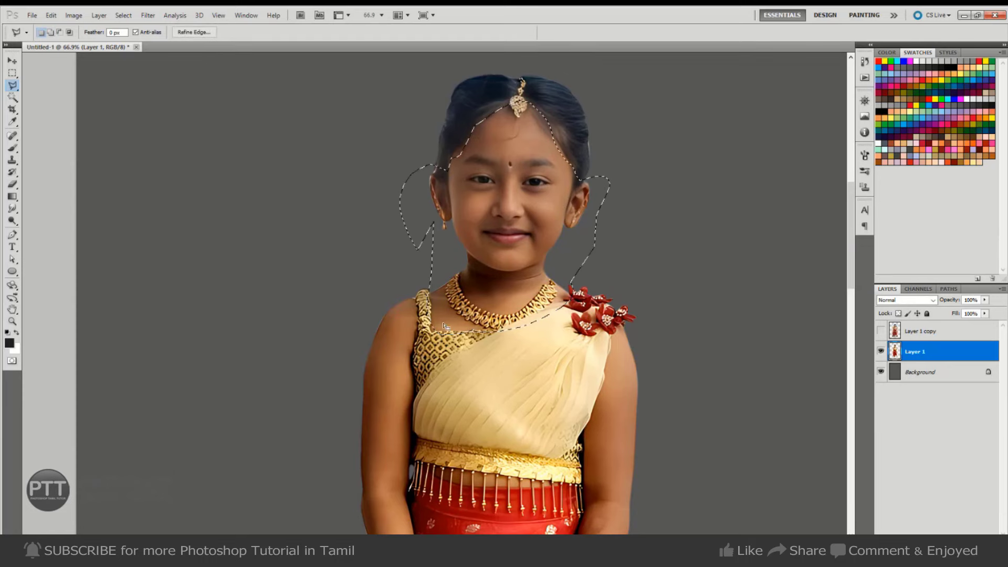
- Add an outline from the left shoulder down the arm, across the hands and up the dress's right side
drag(444, 327, 440, 228)
shift+click(410, 192)
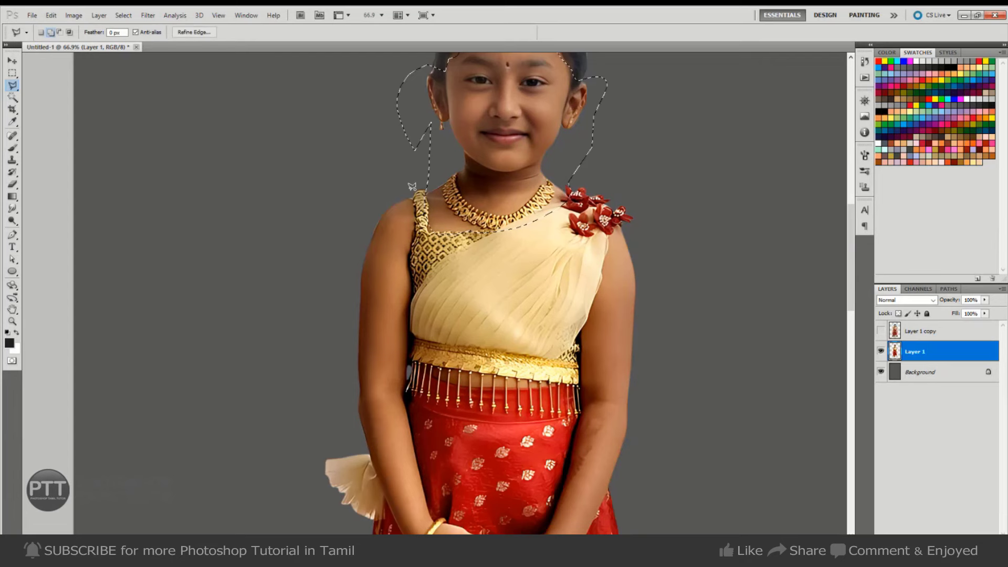
click(407, 404)
drag(408, 404, 390, 283)
click(411, 379)
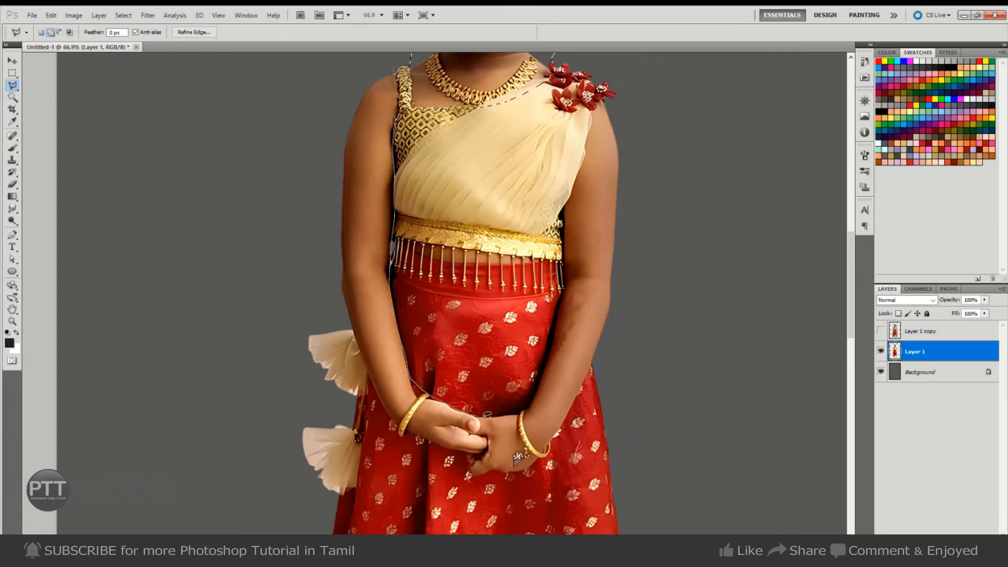
click(525, 414)
click(549, 372)
click(559, 304)
click(565, 247)
click(572, 210)
click(585, 157)
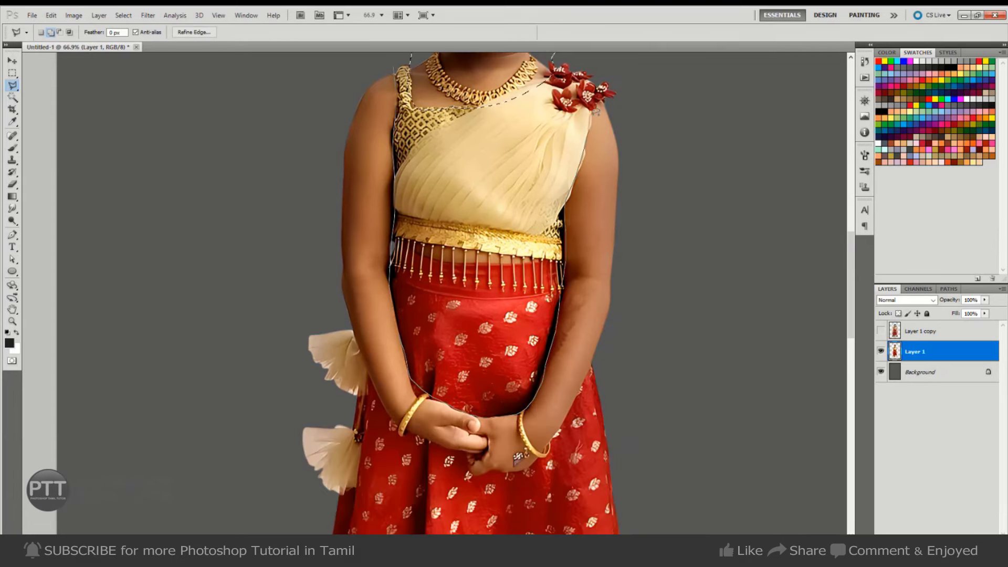
- Trace around the right arm and up the dress's left side, closing the outline into a selection
mouse_move(596, 111)
mouse_down()
mouse_move(637, 281)
mouse_move(587, 370)
mouse_up()
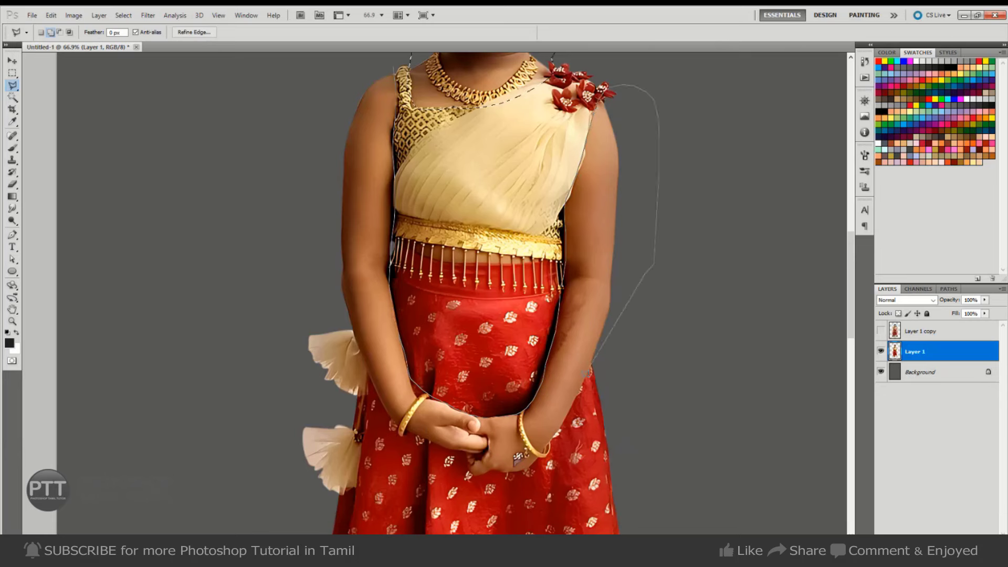
click(472, 469)
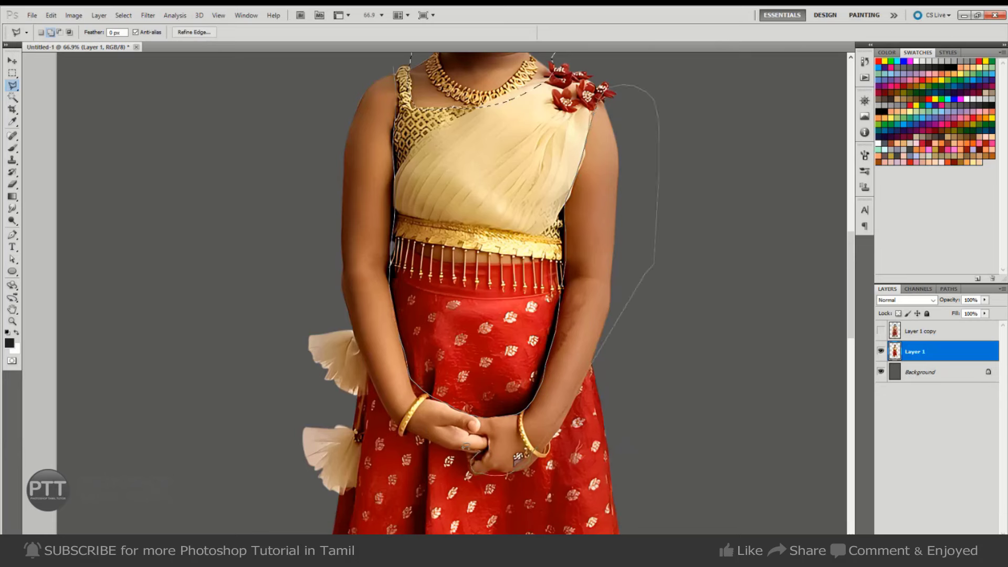
click(390, 408)
click(322, 286)
drag(318, 110, 310, 201)
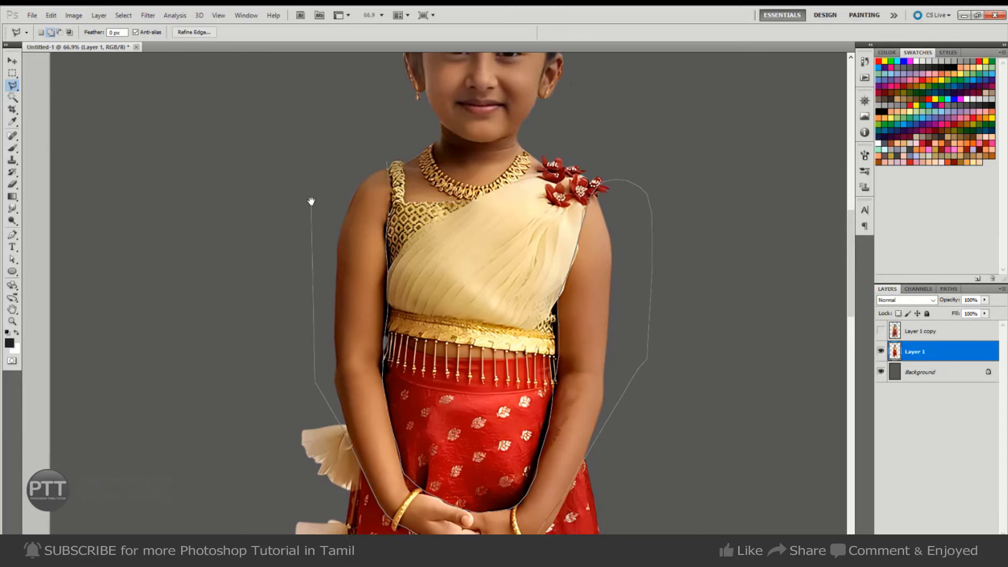
double_click(313, 163)
drag(618, 61, 568, 255)
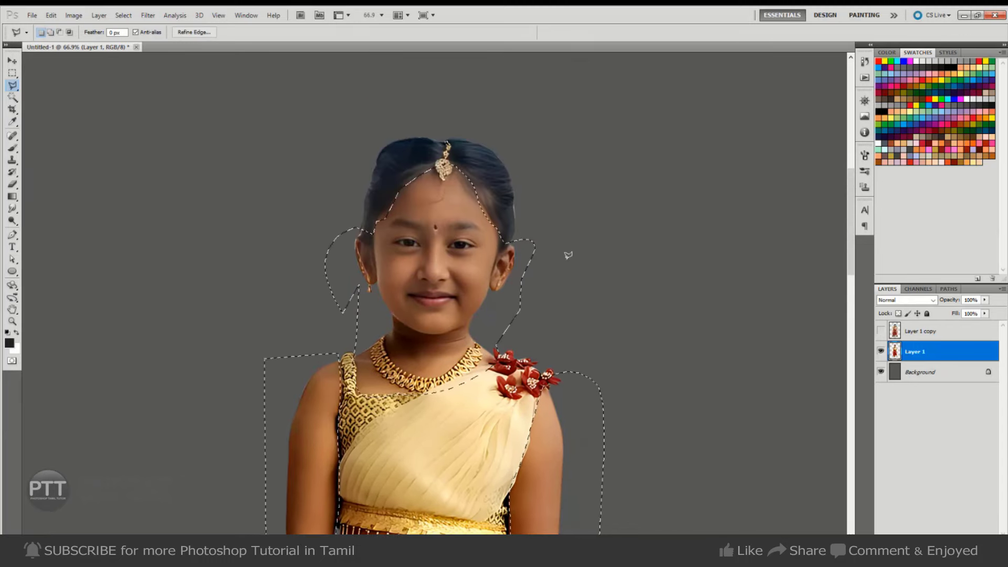
- Feather the selection, then set Levels RGB input to 5 / 0.94 / 205
right_click(629, 167)
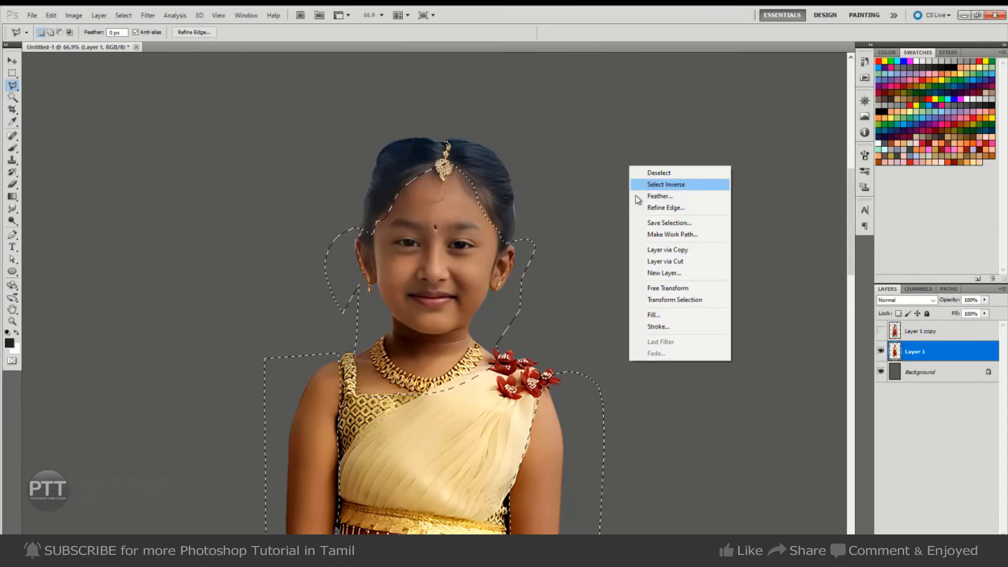
click(659, 195)
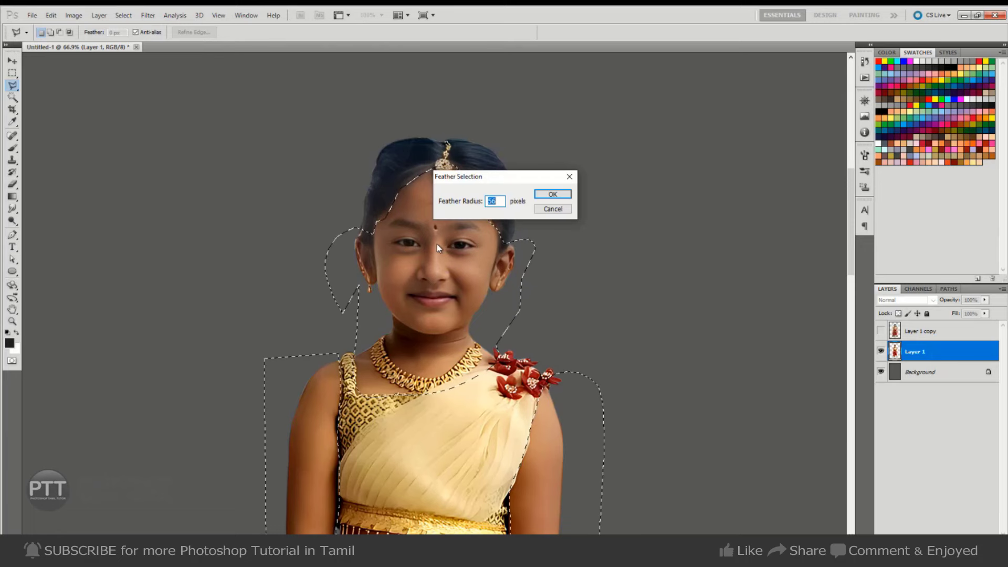
click(557, 194)
key(ctrl+l)
drag(389, 289, 680, 140)
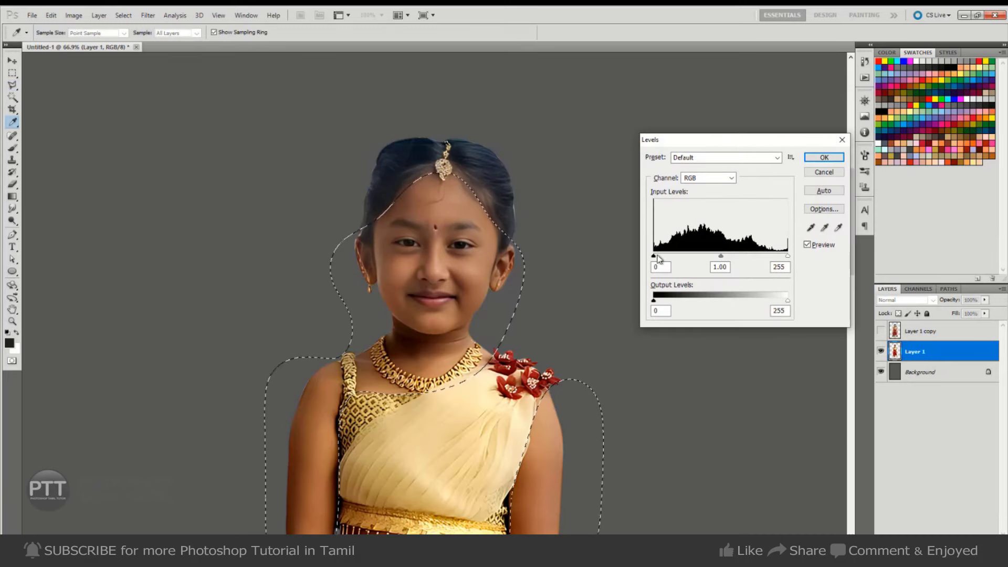
drag(660, 258, 661, 258)
drag(788, 256, 711, 257)
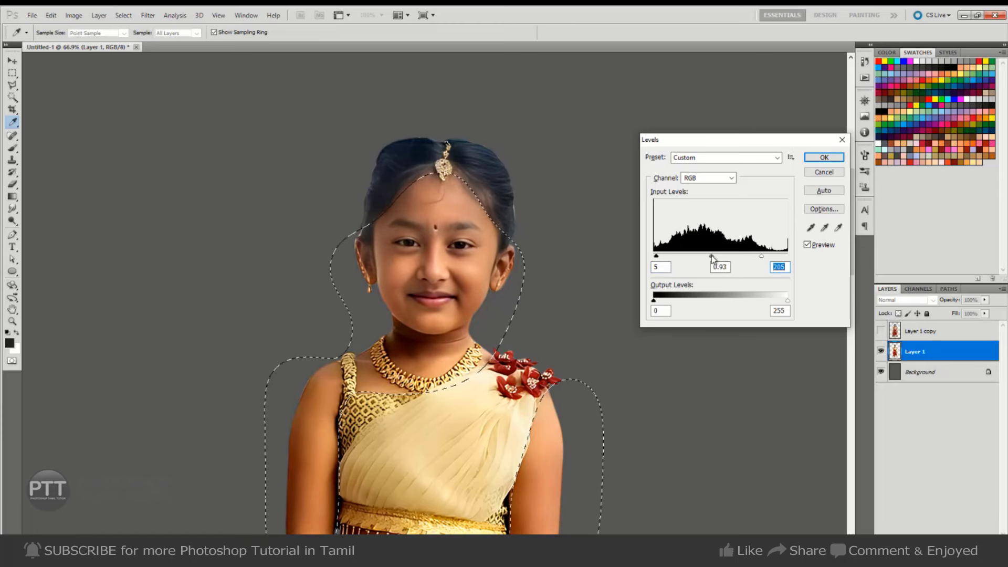
- Raise the Red midtones and lower the Blue midtones in Levels to warm the skin, then apply
click(722, 179)
click(698, 190)
click(722, 178)
click(698, 190)
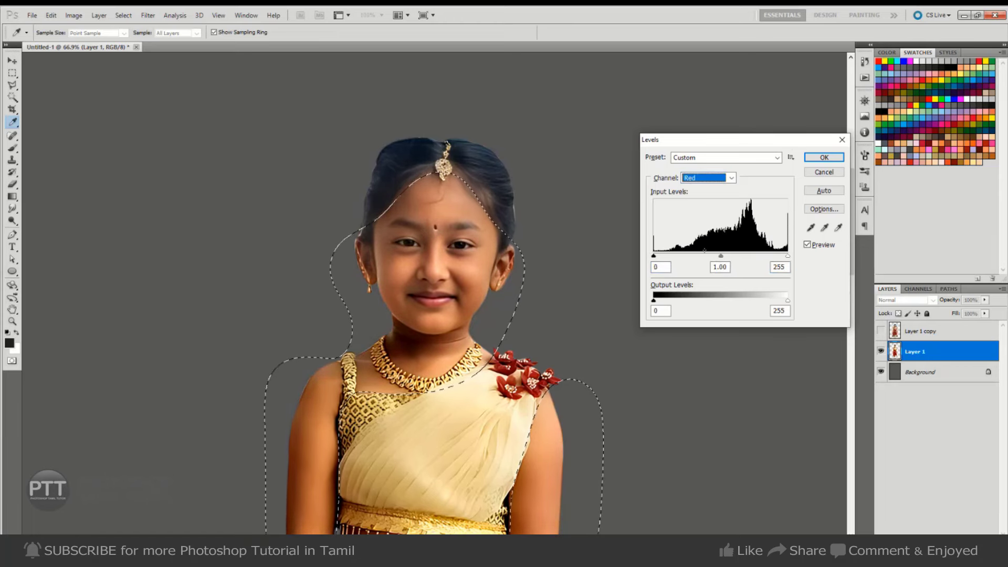
drag(720, 257, 709, 258)
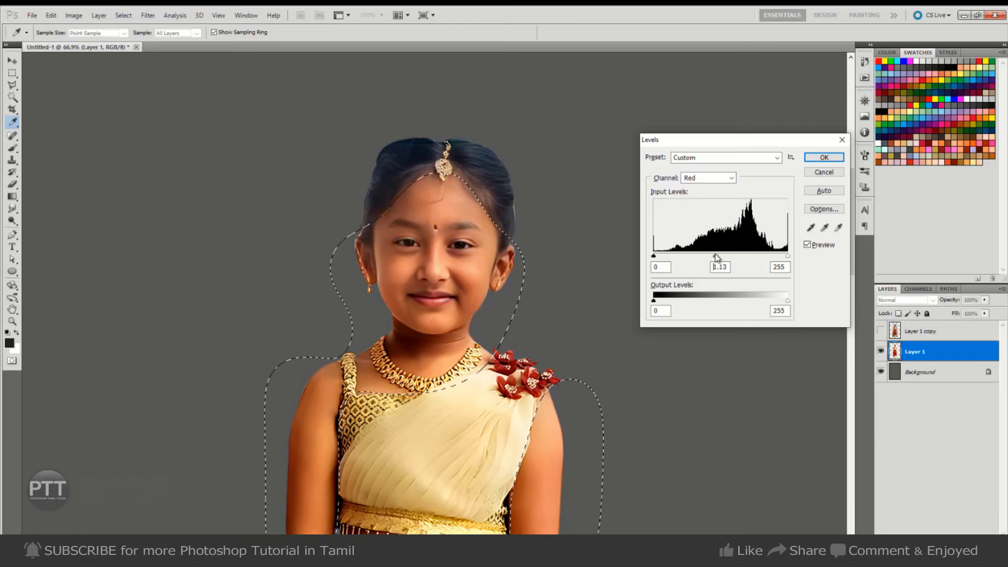
click(721, 178)
click(713, 199)
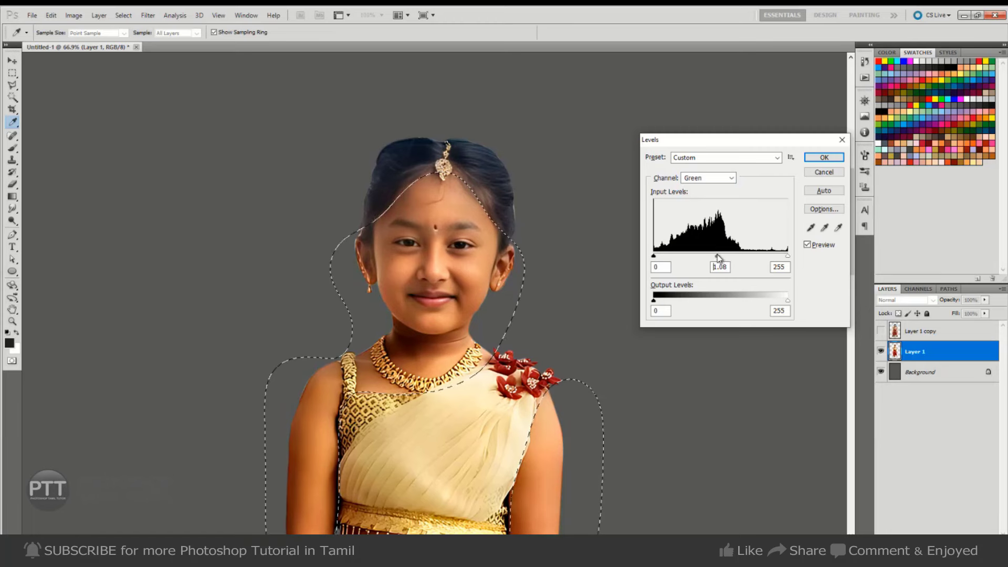
click(731, 178)
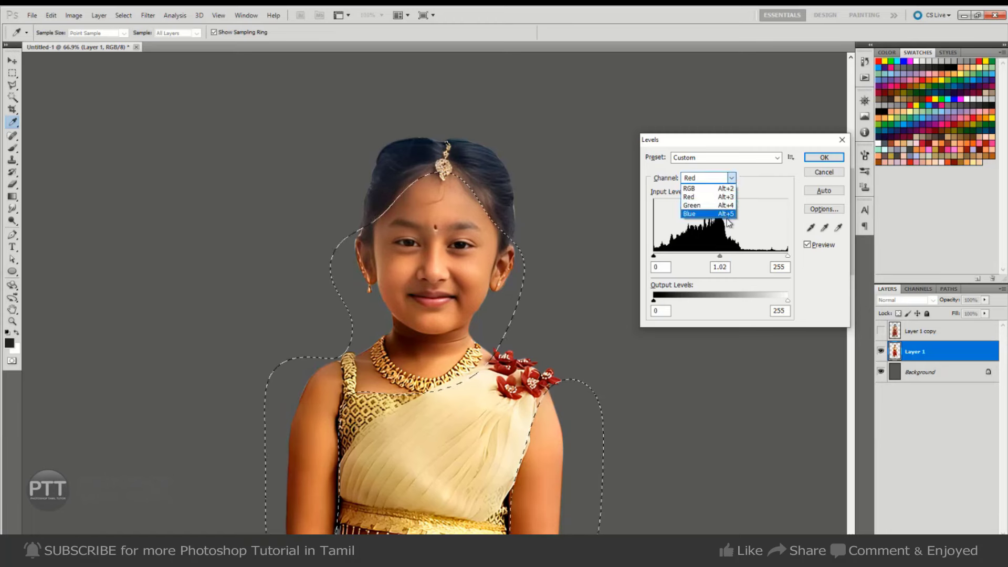
click(727, 209)
drag(723, 254, 723, 256)
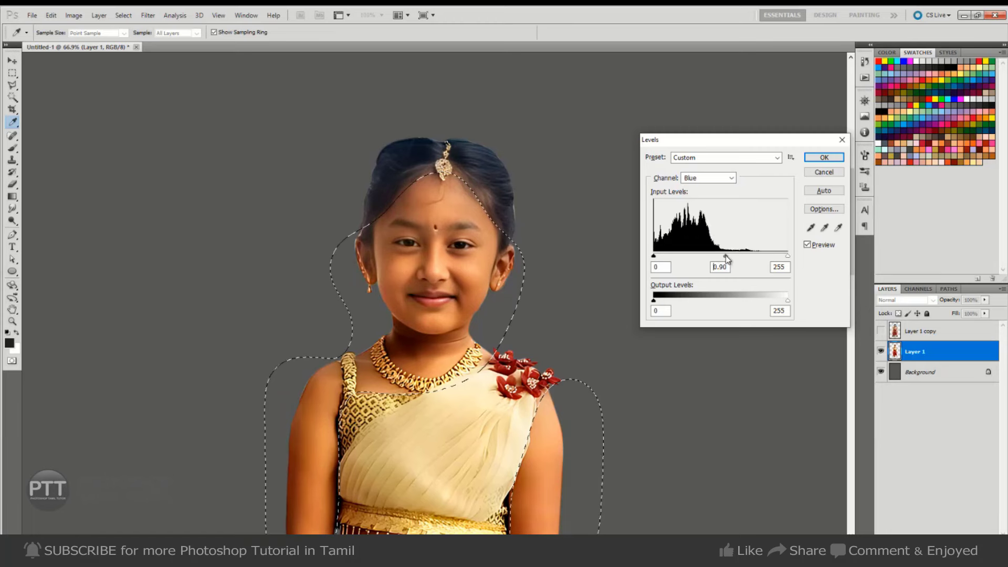
click(822, 157)
- In Channel Mixer, set Red output to Red +109, Green -4, Blue -19, and Blue output Blue to 71
key(alt+i)
key(a)
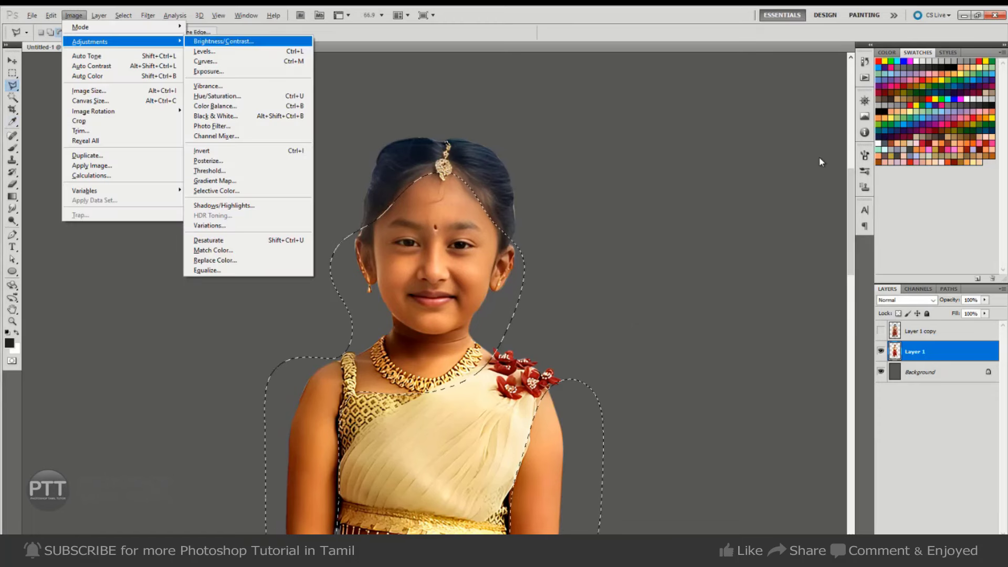
key(x)
drag(717, 307, 720, 307)
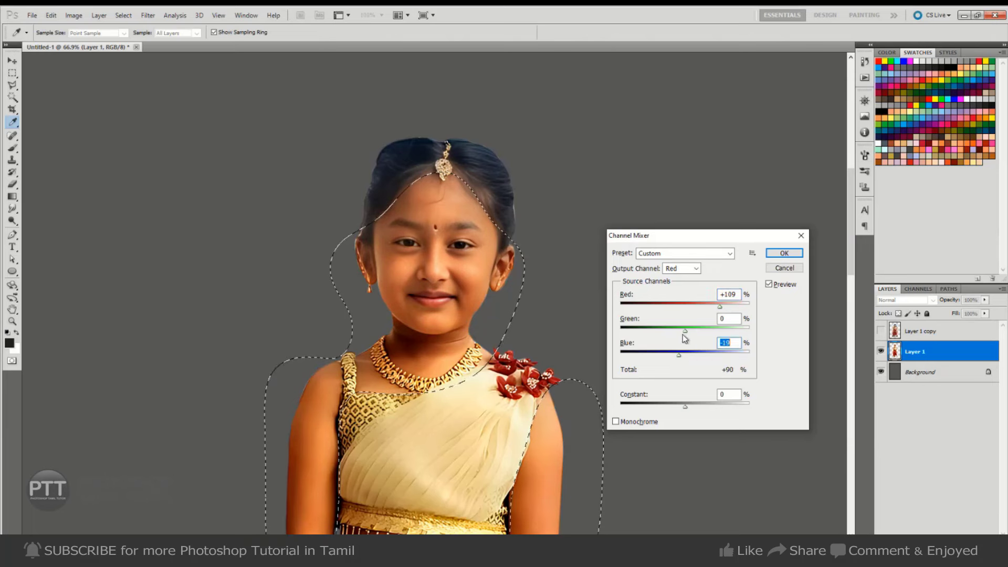
drag(686, 330, 682, 332)
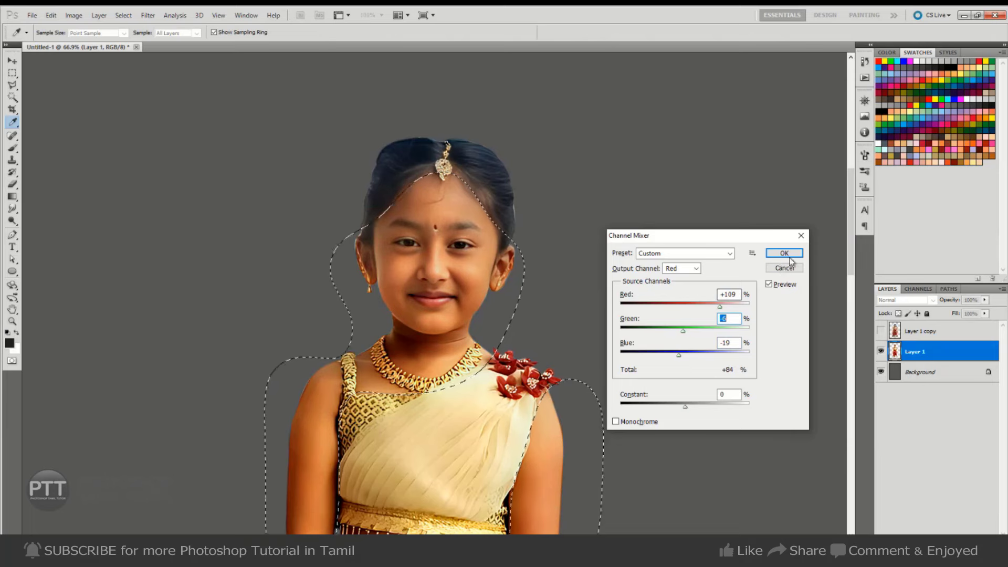
click(696, 268)
click(694, 296)
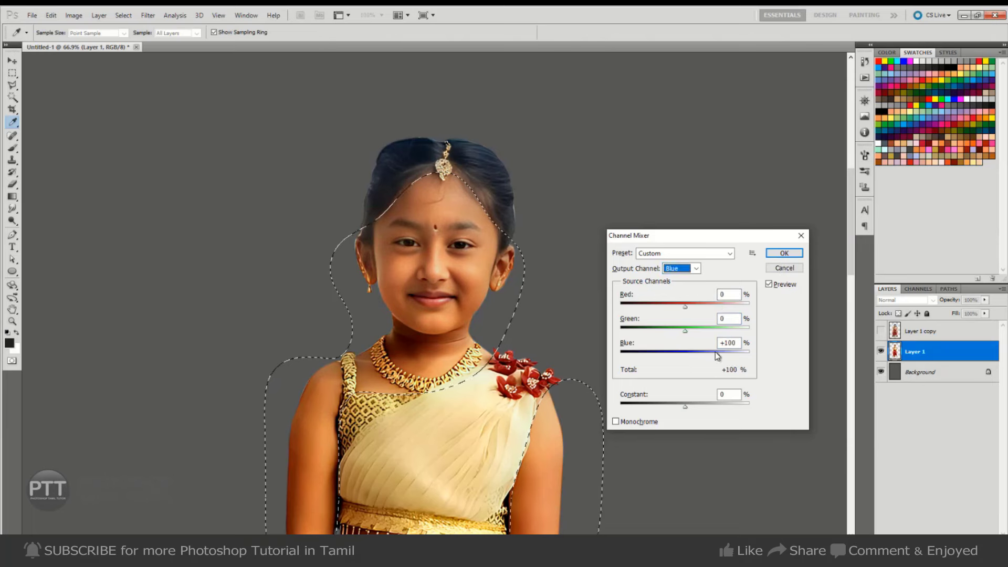
drag(717, 355, 709, 357)
- Apply the Channel Mixer, then add Yellow +8 to the Neutrals with Selective Color
click(782, 253)
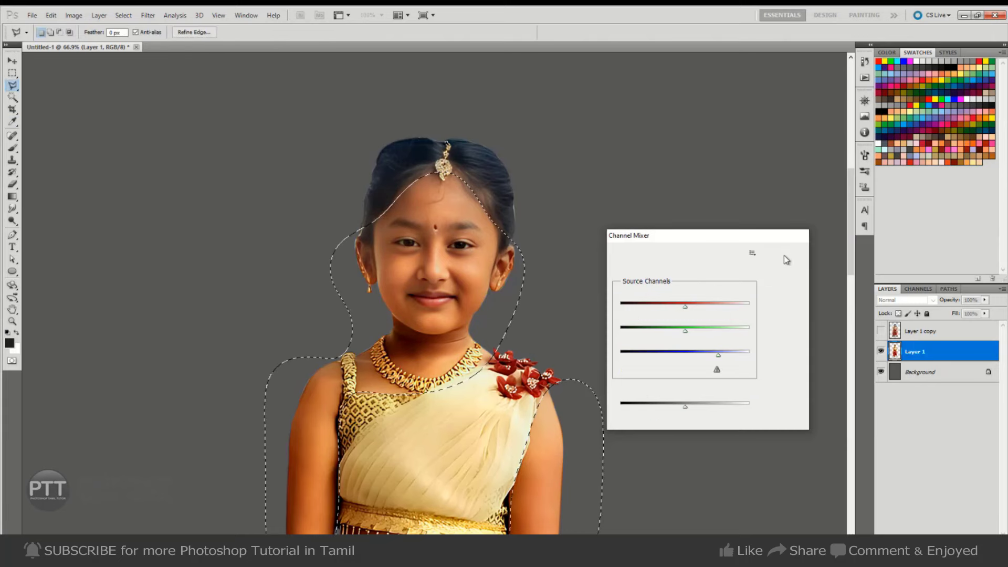
key(alt+i)
key(Escape)
key(a)
key(s)
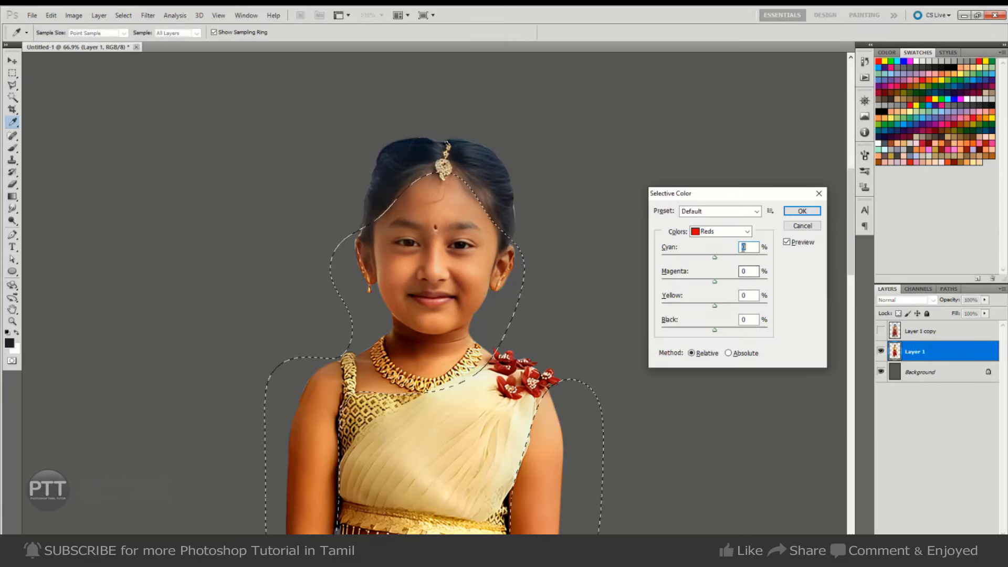
click(719, 231)
click(693, 307)
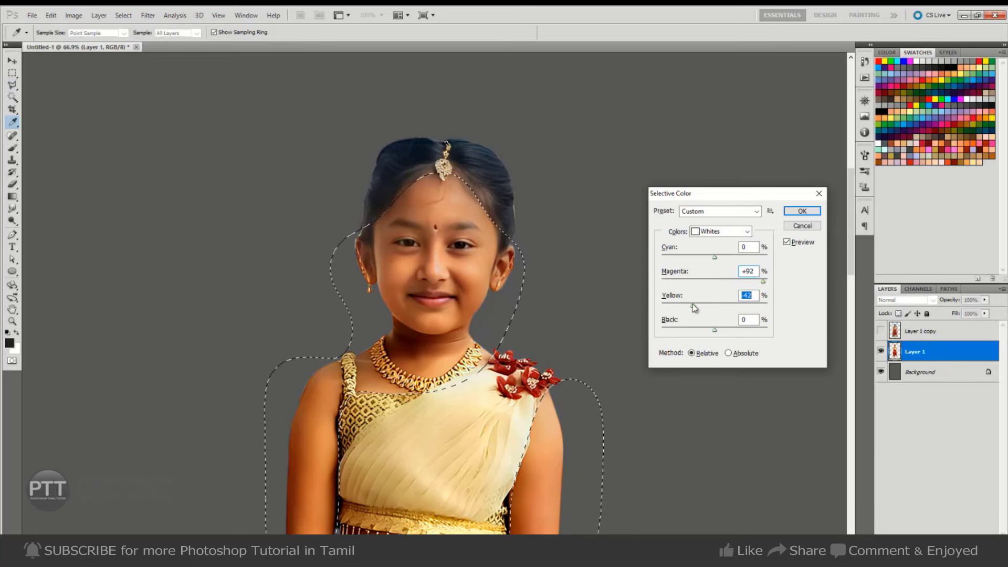
click(732, 233)
click(719, 242)
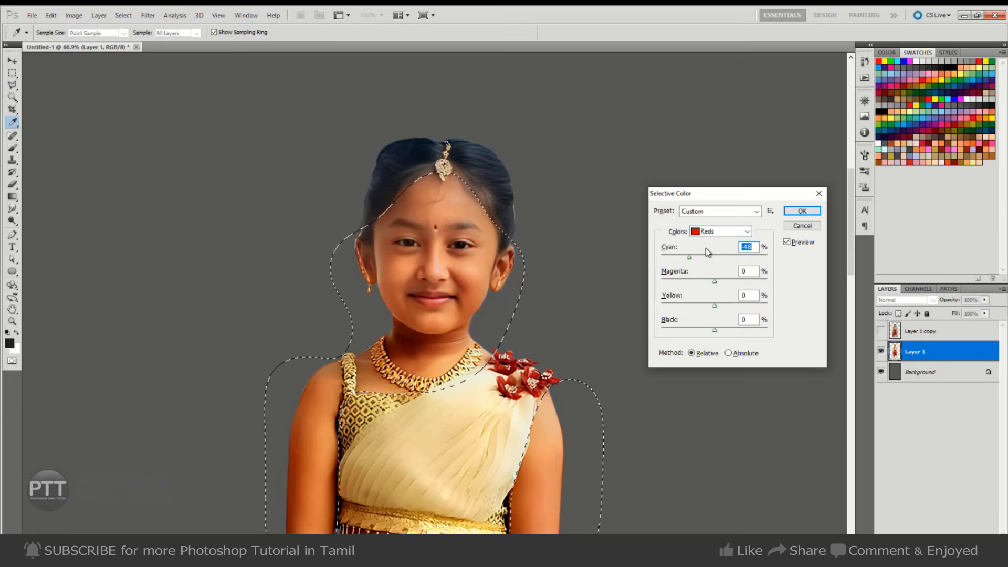
click(724, 234)
click(726, 315)
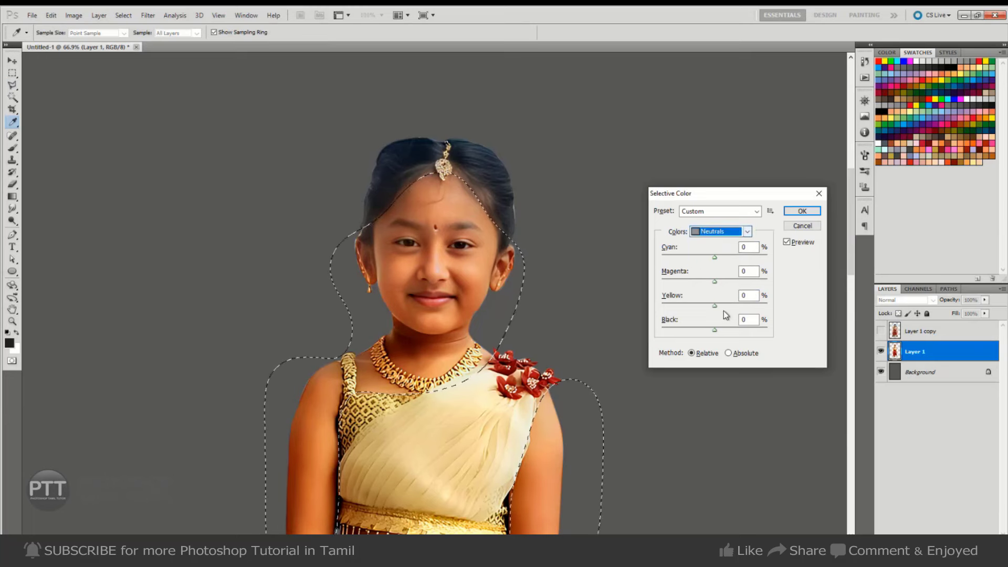
click(725, 305)
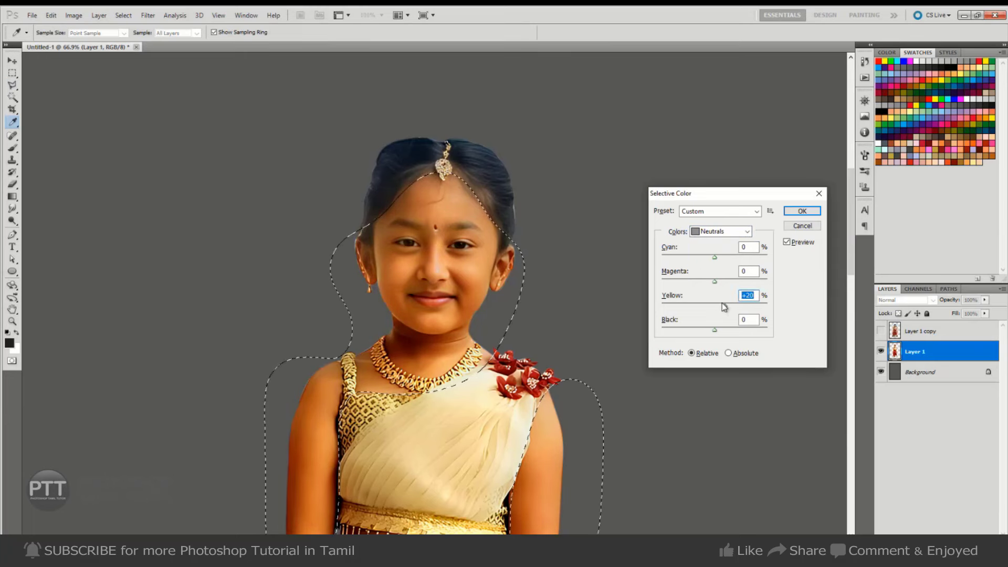
click(804, 212)
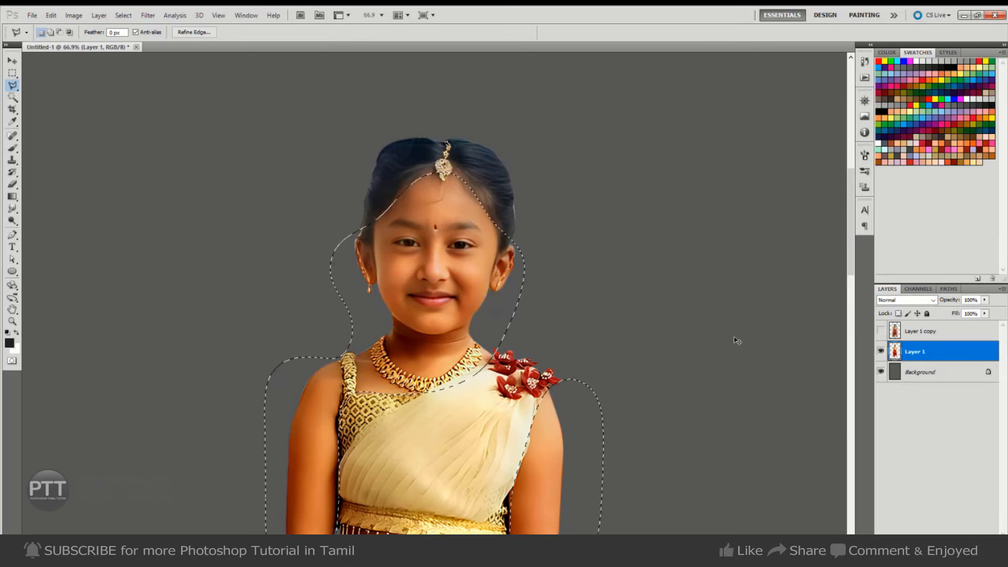
- Set Brightness/Contrast to brightness 0 and contrast 17, then deselect
scroll(641, 303, down, 3)
key(alt+i)
key(a)
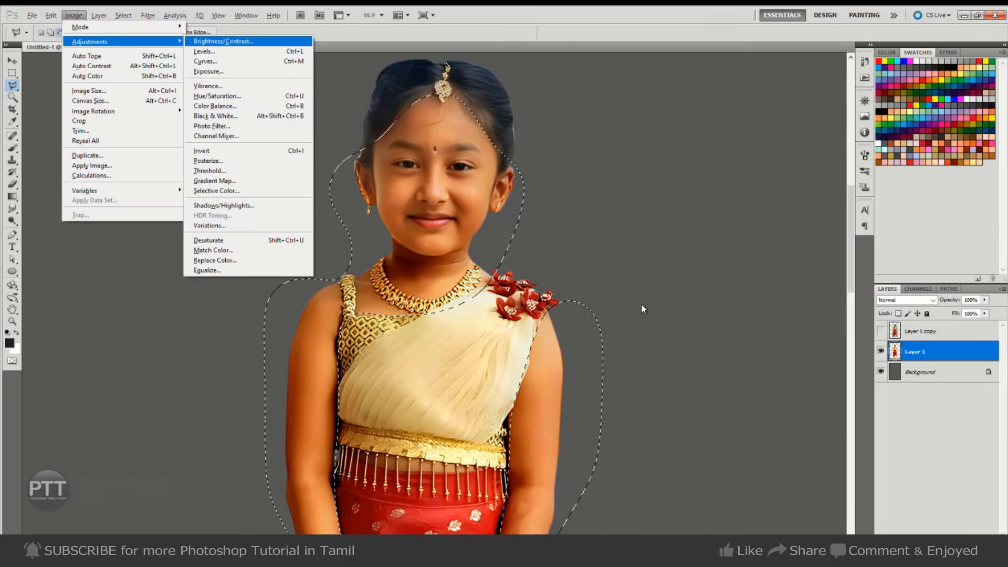
key(Return)
drag(687, 380, 683, 380)
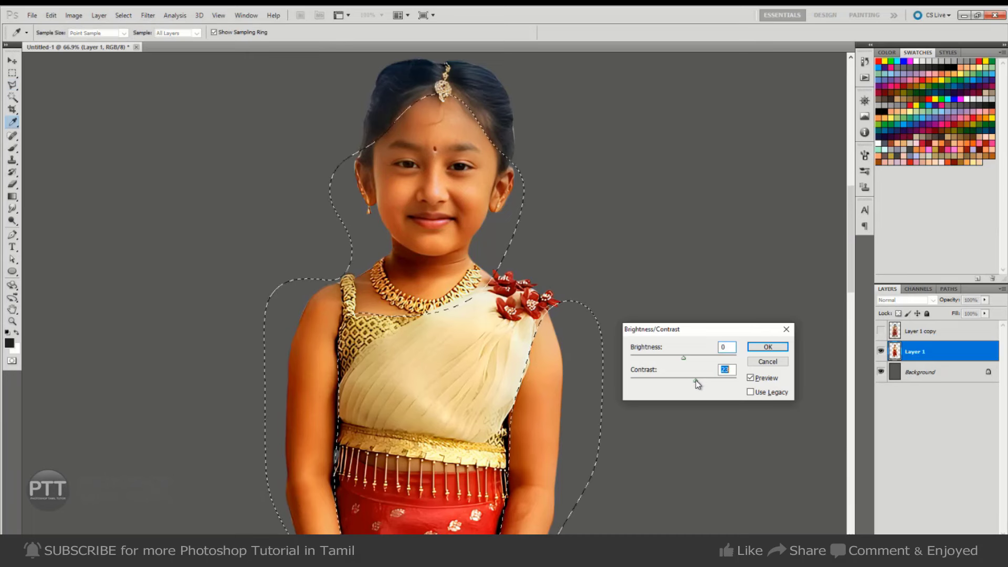
text(27)
click(750, 378)
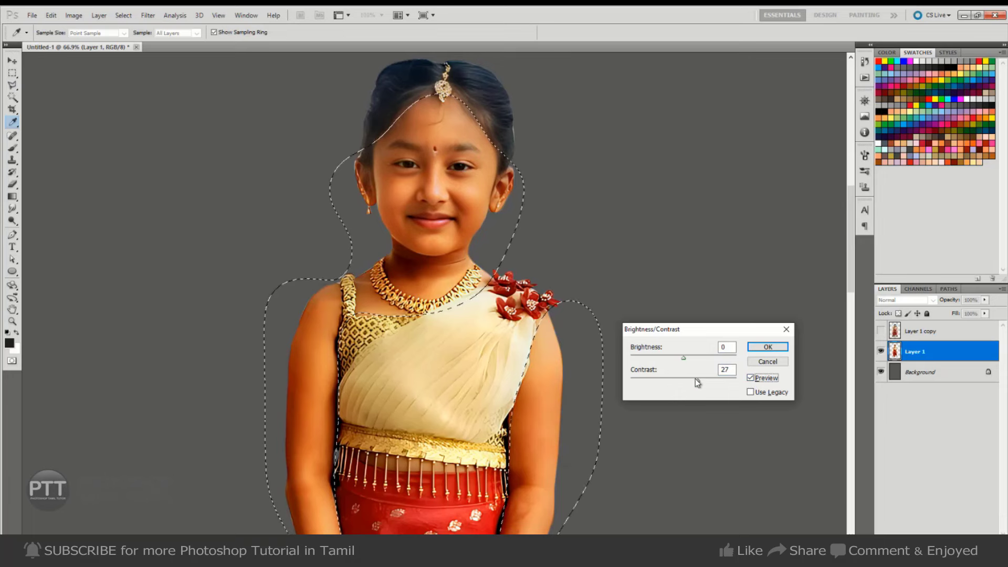
drag(697, 380, 692, 380)
drag(679, 357, 683, 357)
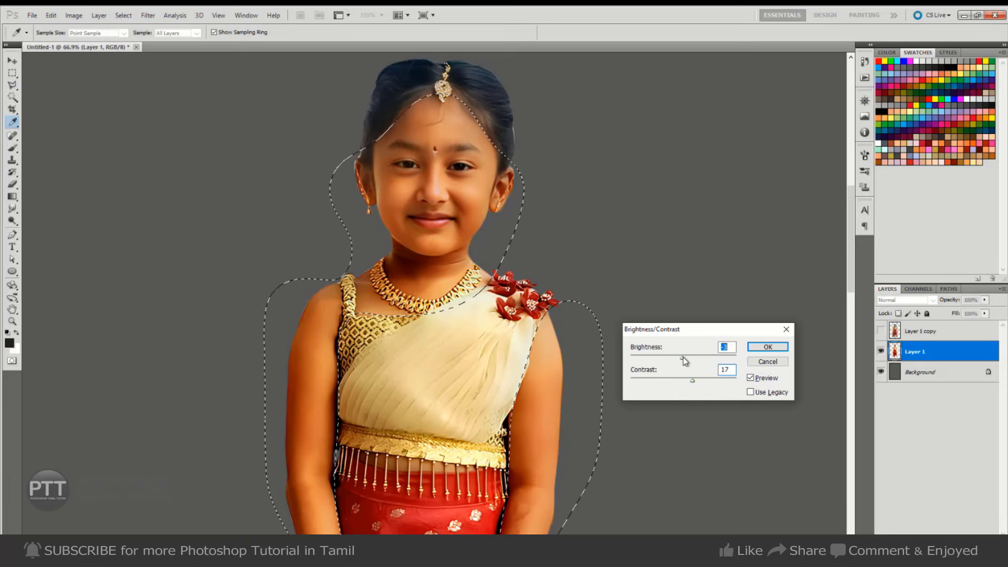
click(692, 380)
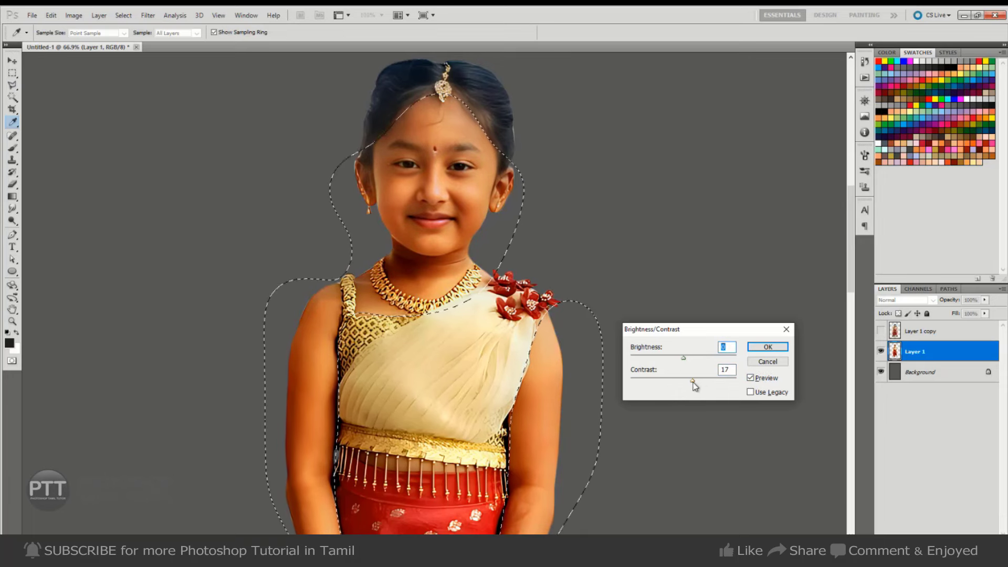
click(767, 346)
key(ctrl+d)
- Outline the arm on the image's left and the neck with the Polygonal Lasso
key(ctrl+z)
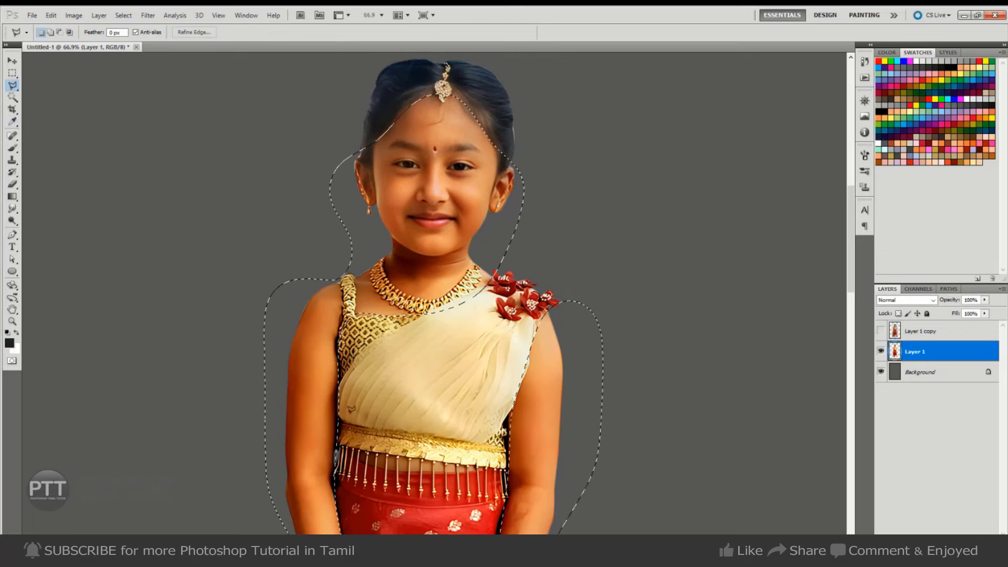
scroll(341, 341, down, 3)
key(ctrl+d)
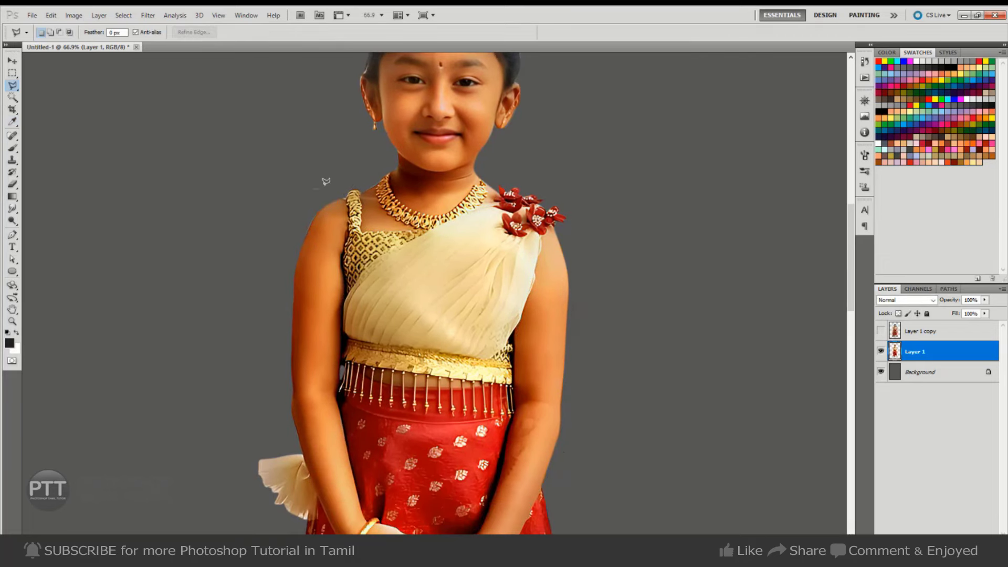
drag(328, 411, 308, 311)
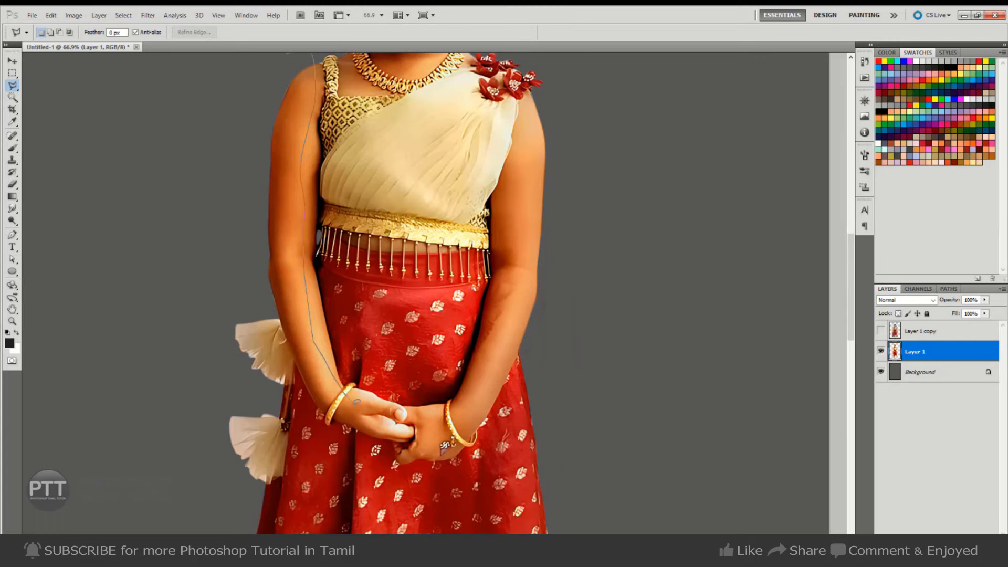
click(243, 102)
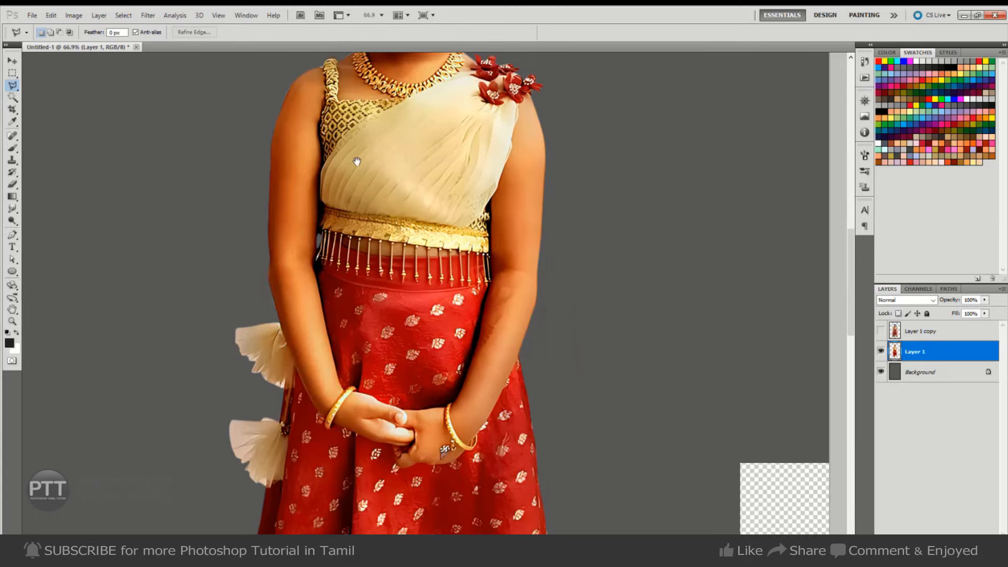
double_click(270, 220)
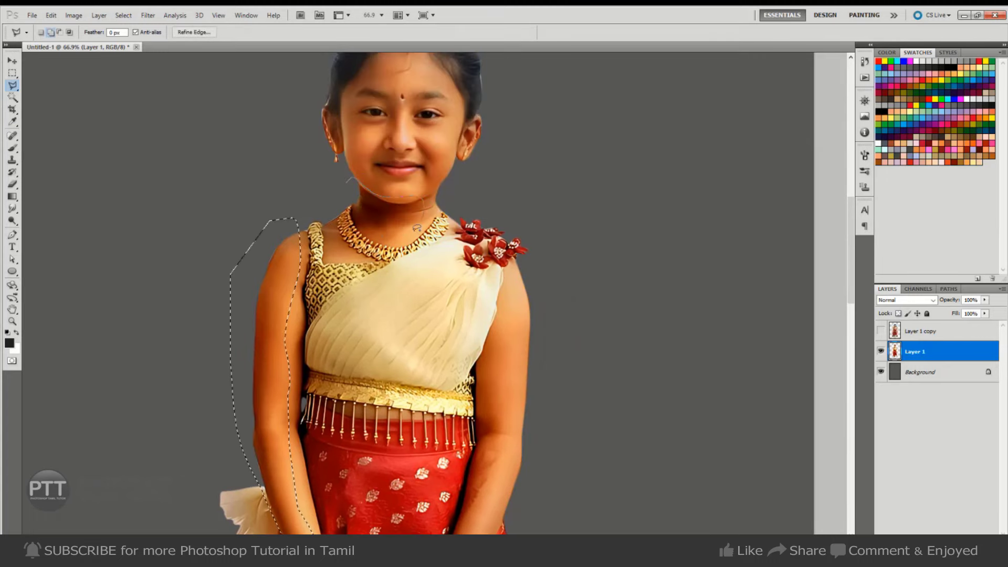
click(348, 197)
- Feather the arm and neck selection by 15 pixels
right_click(522, 184)
click(508, 213)
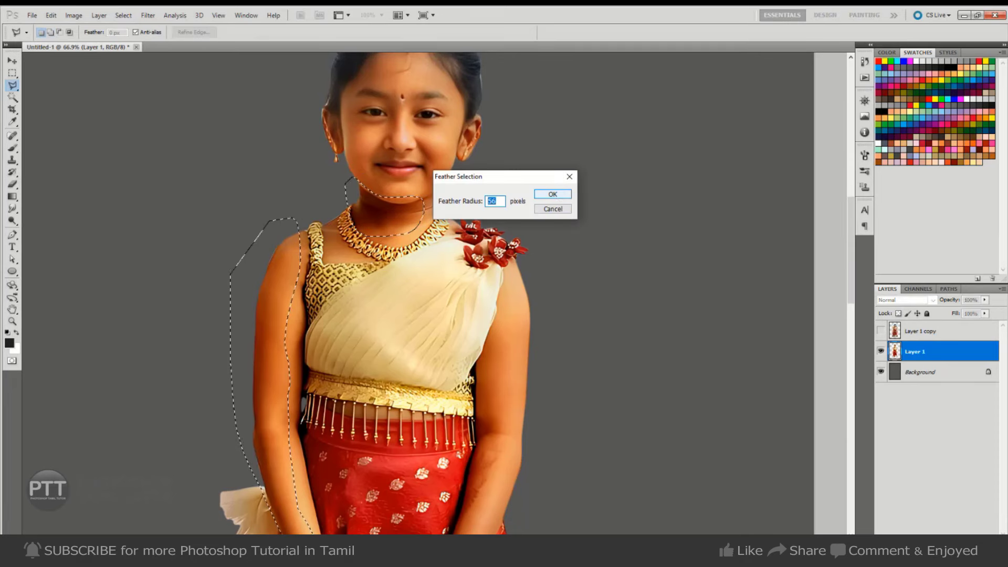
text(15)
click(556, 198)
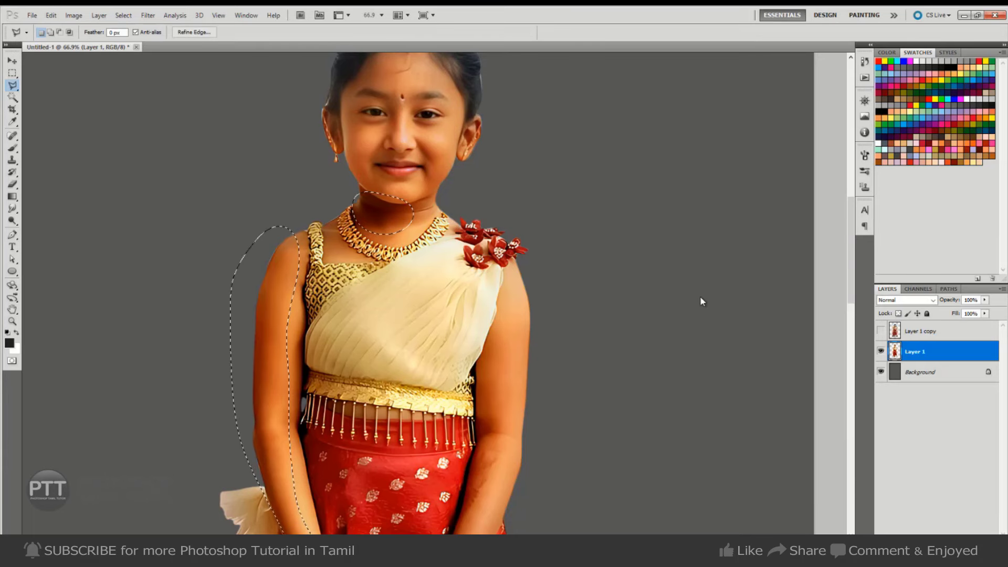
key(ctrl+l)
- Brighten the arm and neck with Levels: RGB midtones 1.27 and Blue midtones 1.20
drag(717, 256, 705, 257)
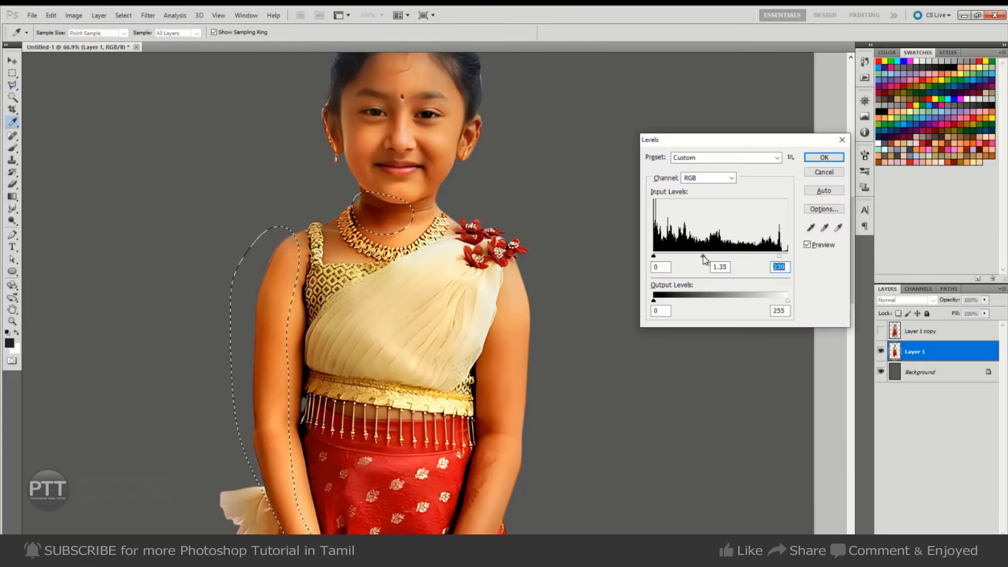
click(727, 179)
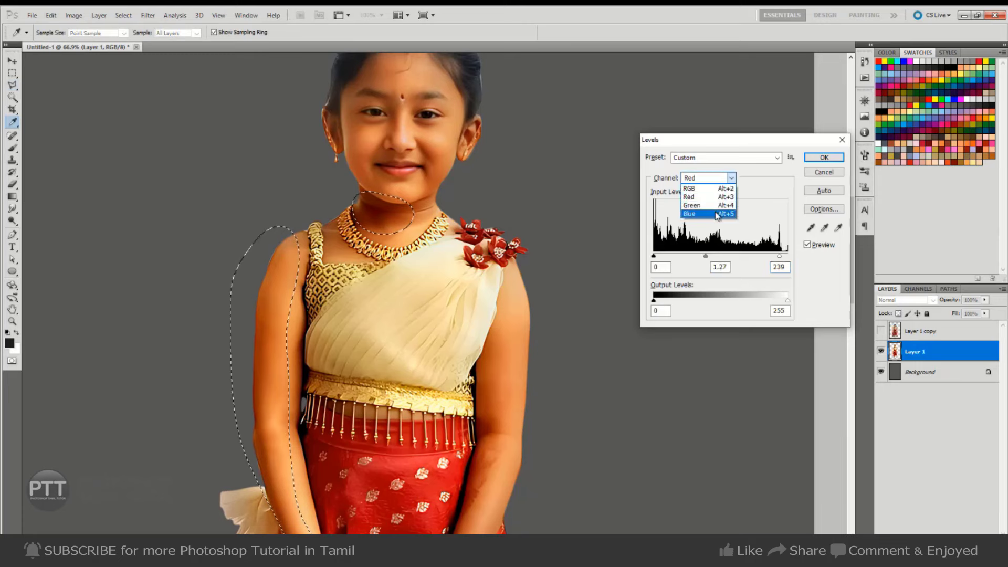
click(715, 210)
drag(711, 257, 712, 258)
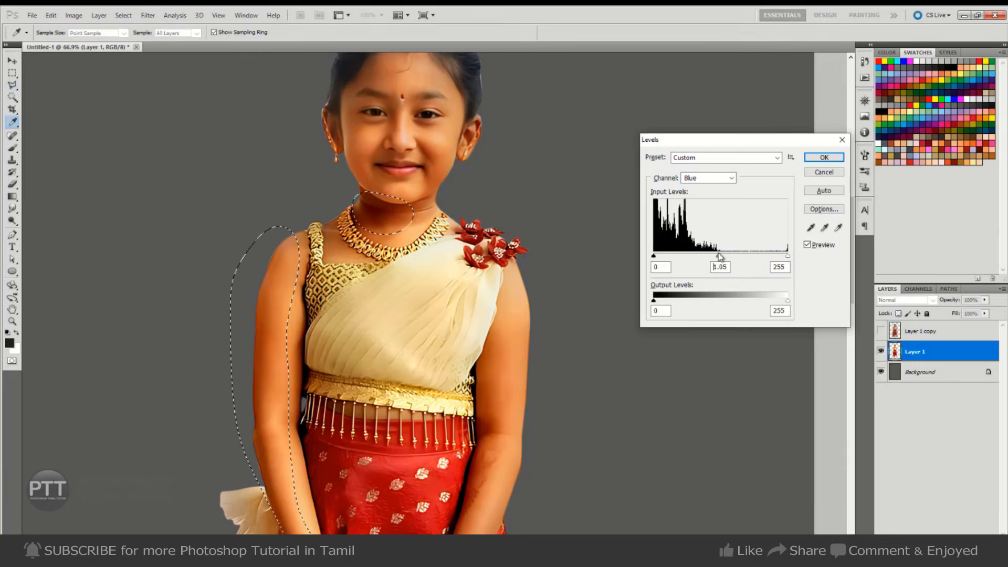
click(807, 245)
drag(711, 256, 713, 257)
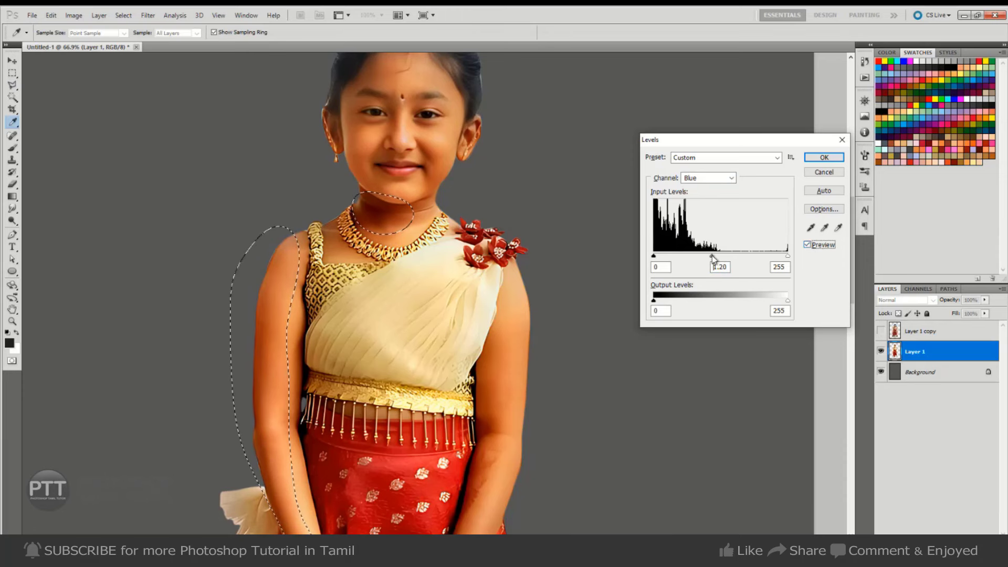
click(820, 157)
- Set Selective Color Reds Cyan to +47, then deselect
key(alt+i)
key(a)
key(s)
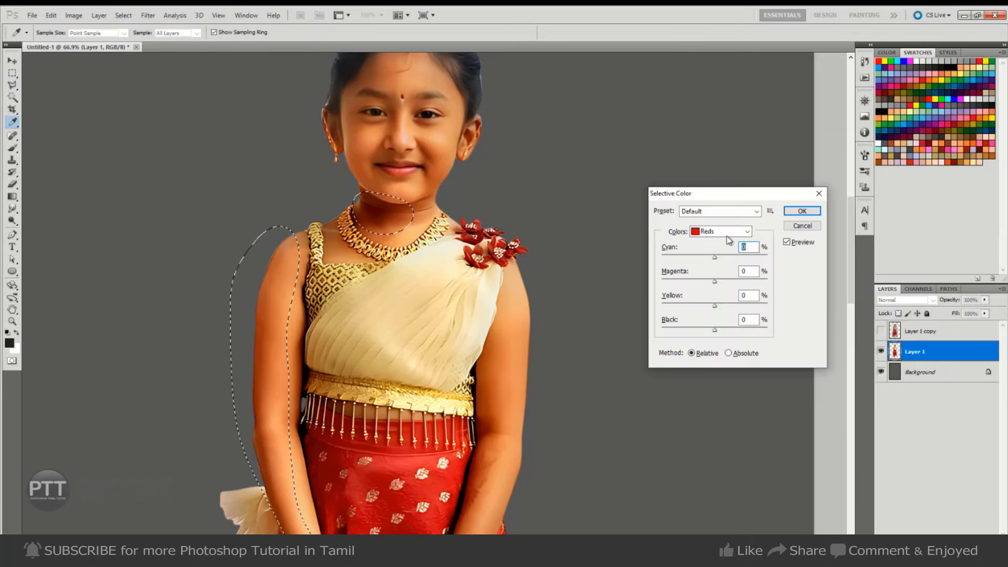
drag(718, 258, 739, 260)
click(801, 211)
key(ctrl+d)
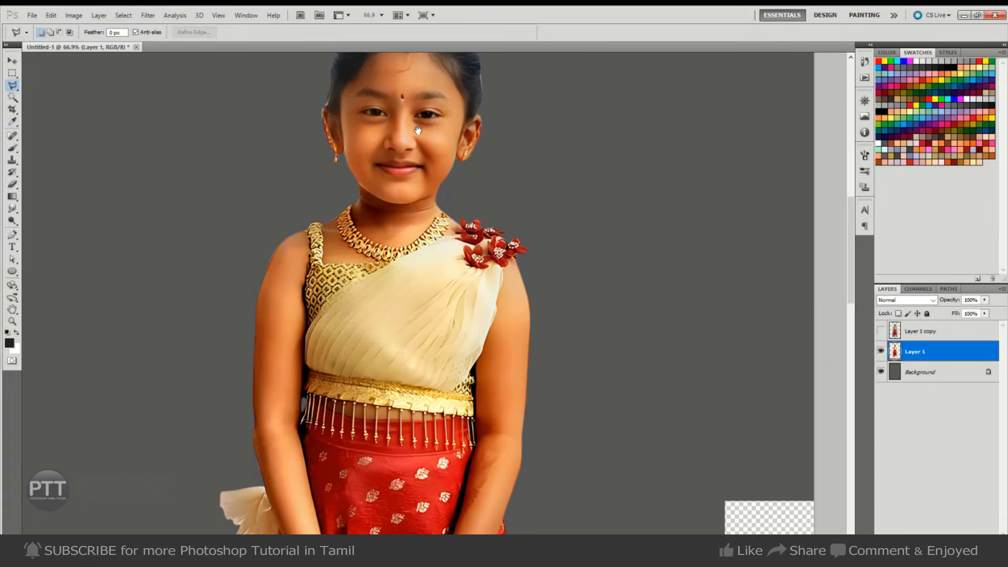
- Apply Unsharp Mask at Amount 125%, Radius 1.0 px, Threshold 0, comparing the preview on the face
drag(417, 131, 446, 212)
key(alt+t)
key(s)
key(Right)
key(Up)
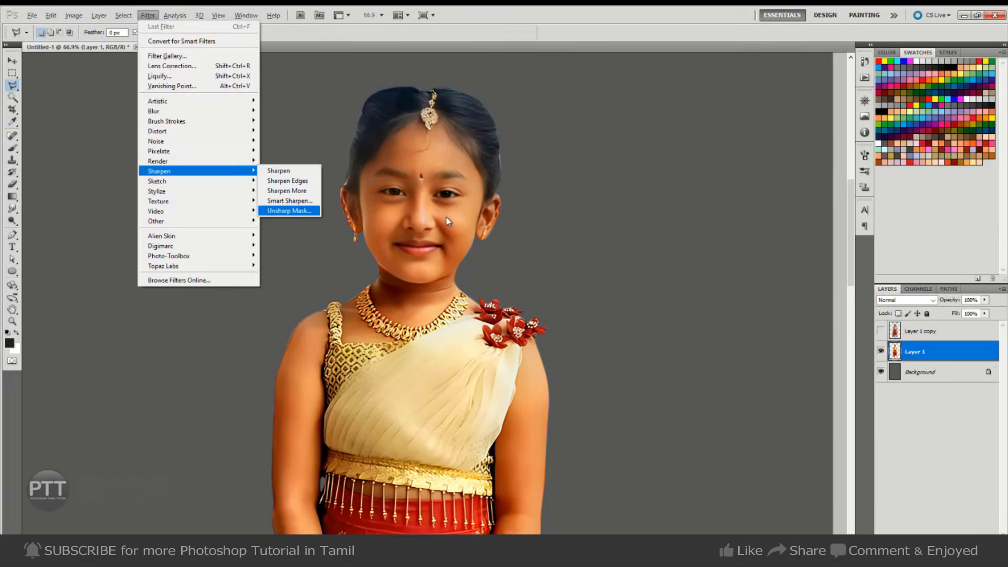
key(Return)
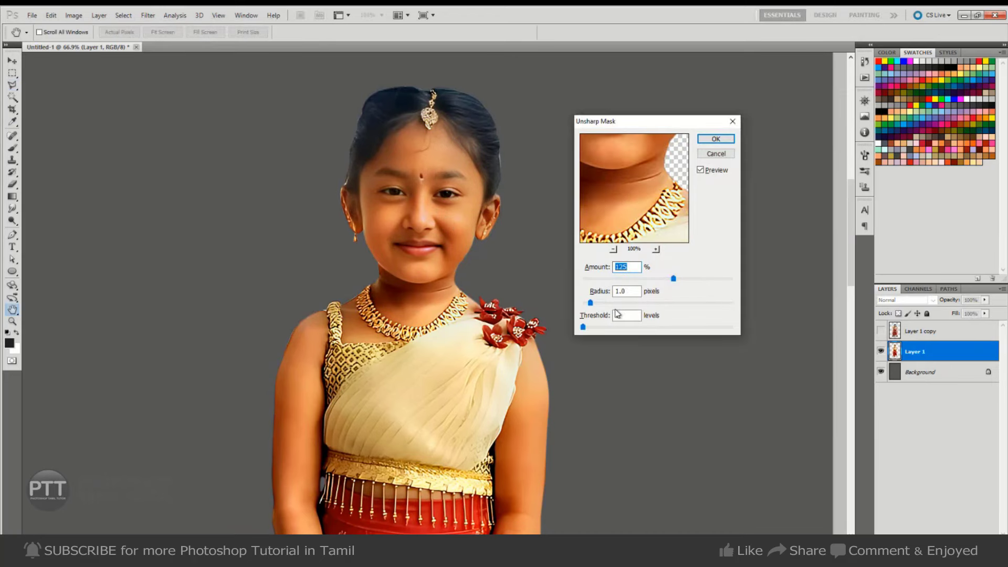
drag(419, 209, 673, 259)
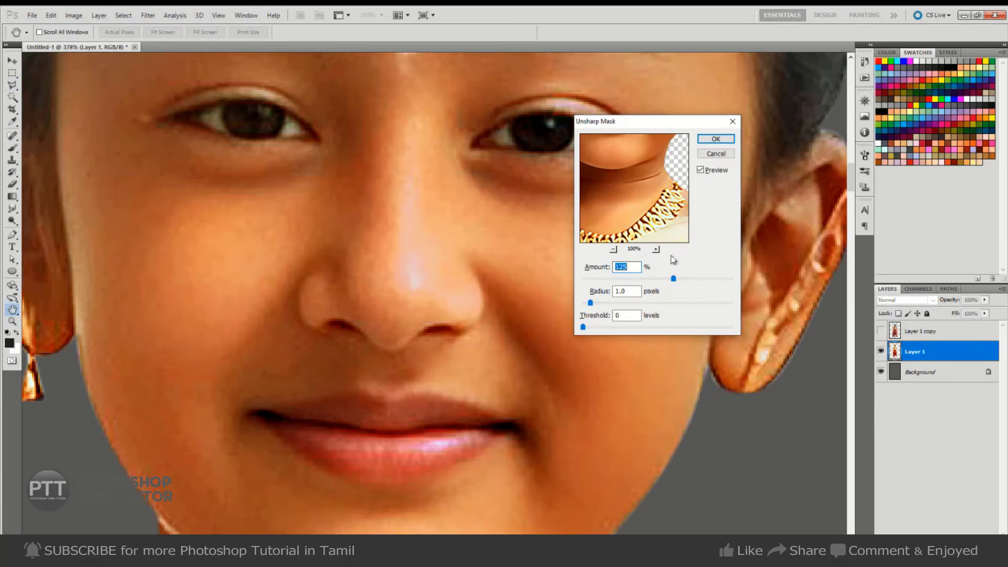
click(701, 171)
click(700, 171)
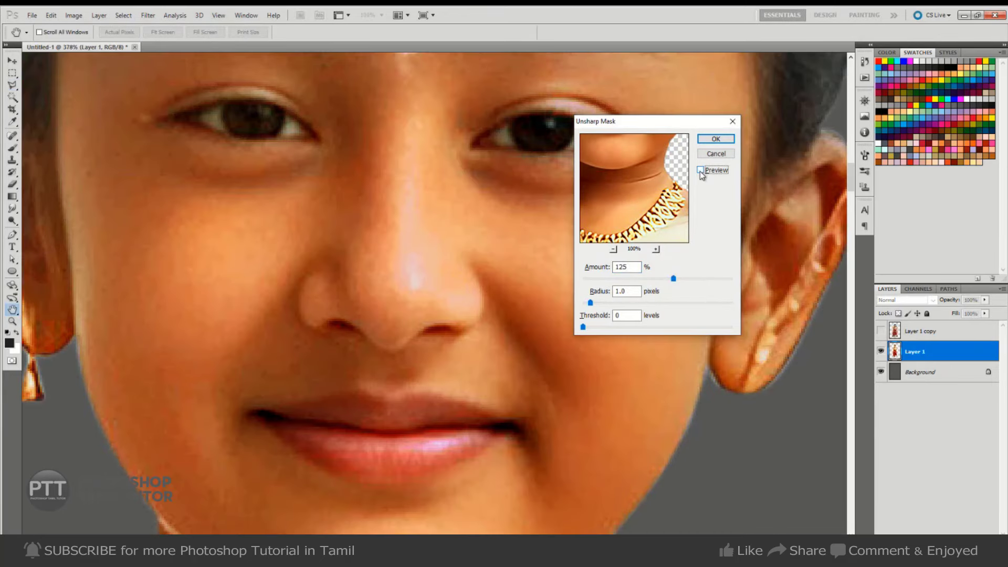
click(701, 171)
click(715, 139)
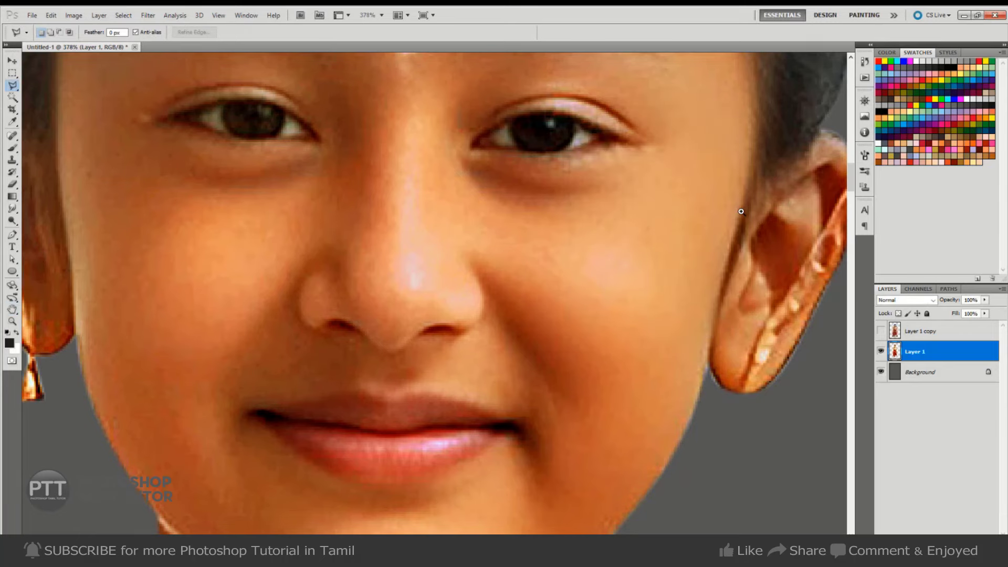
scroll(695, 173, down, 1)
scroll(567, 162, up, 3)
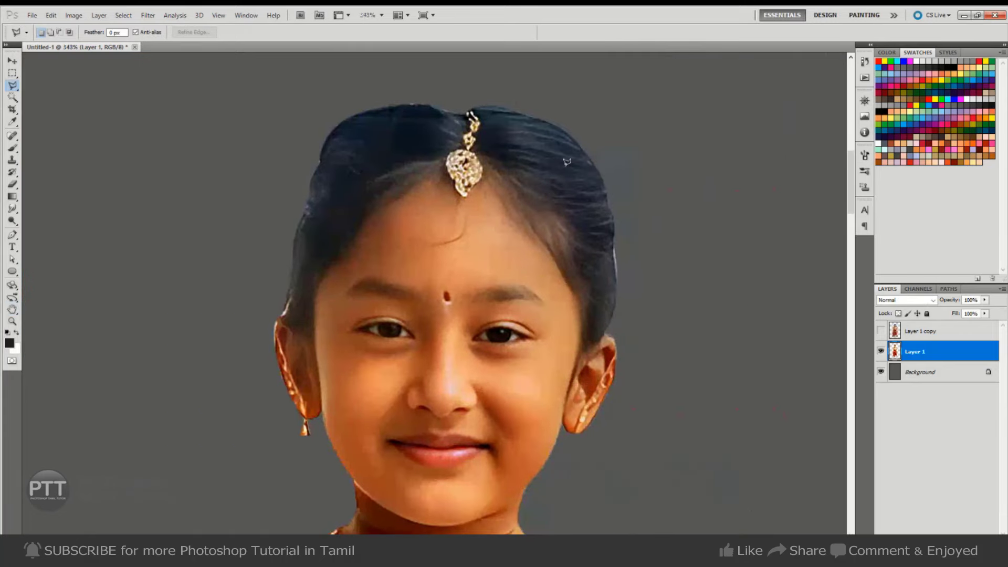
- Add +11% black to the Blacks range in Selective Color to darken the hair
key(alt+i)
key(j)
key(s)
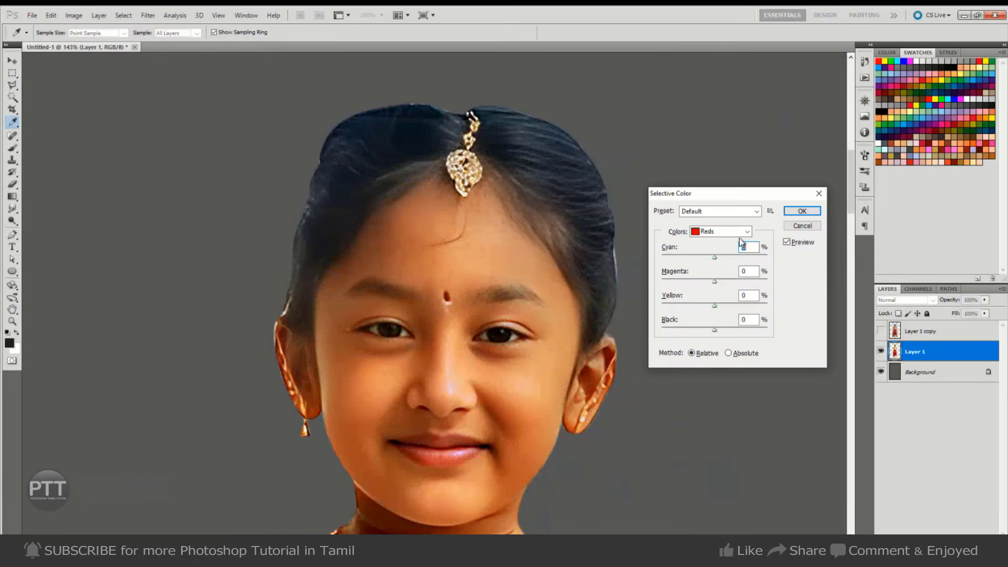
click(720, 232)
click(719, 328)
click(722, 330)
drag(721, 330, 721, 330)
click(787, 242)
click(786, 242)
click(786, 242)
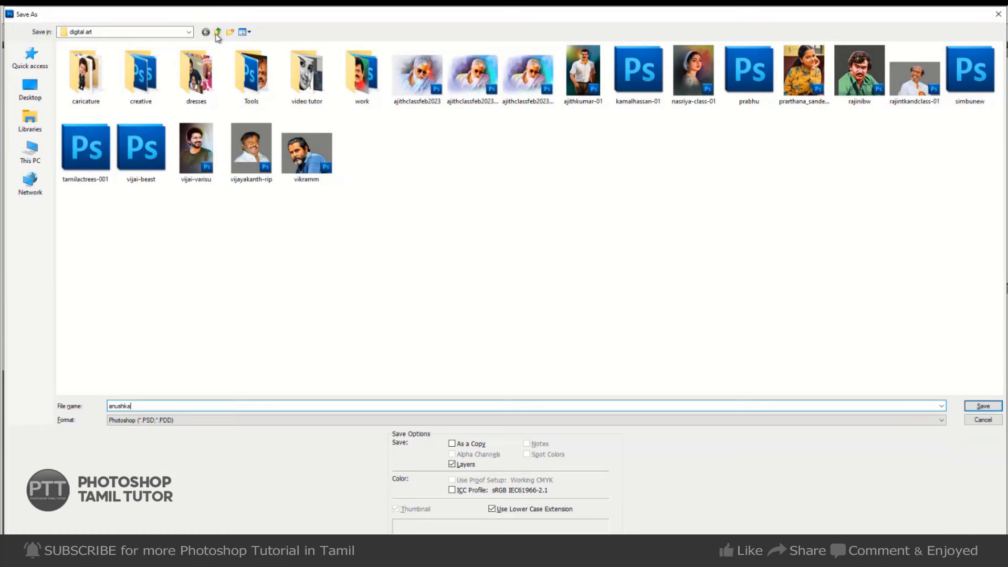
- Save the image as a Photoshop PSD inside the empty folder on drive D
click(217, 32)
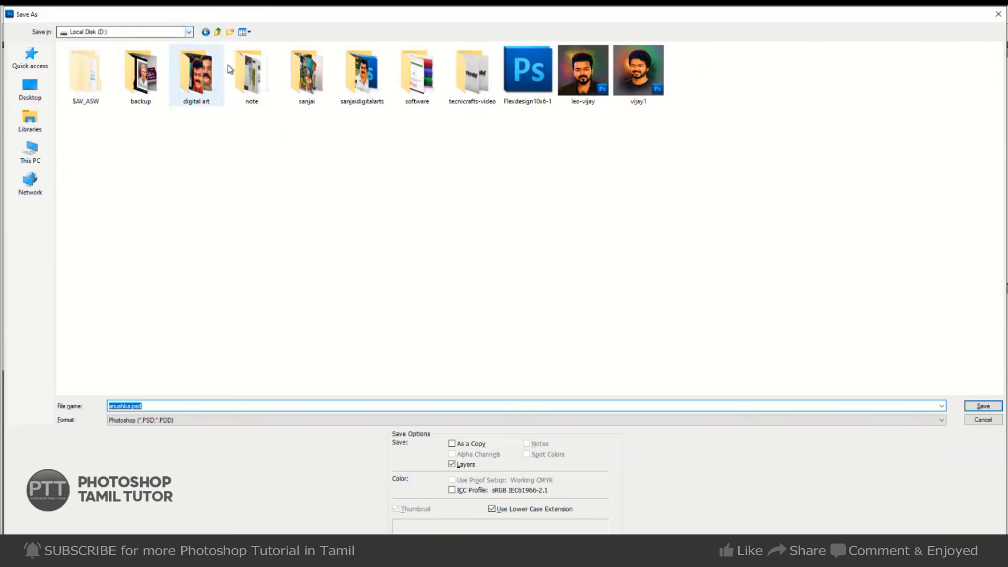
double_click(307, 87)
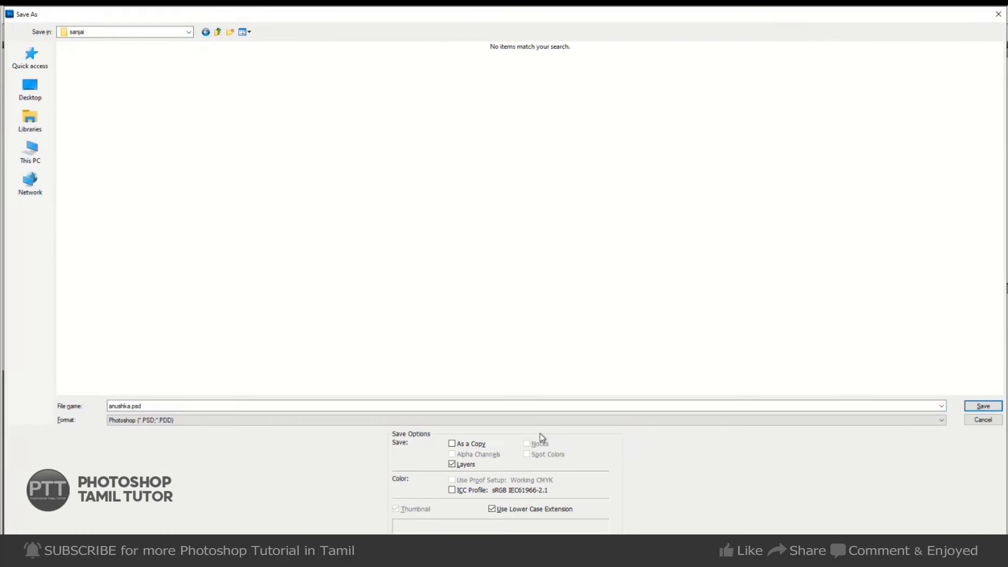
click(983, 406)
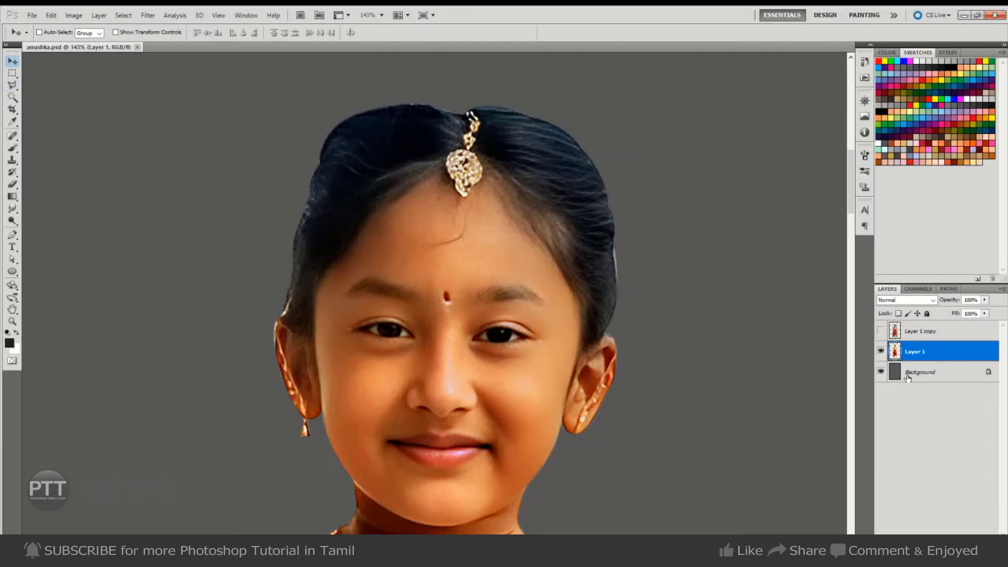
- Duplicate Layer 1 and zoom in closely on the girl's face
key(ctrl+j)
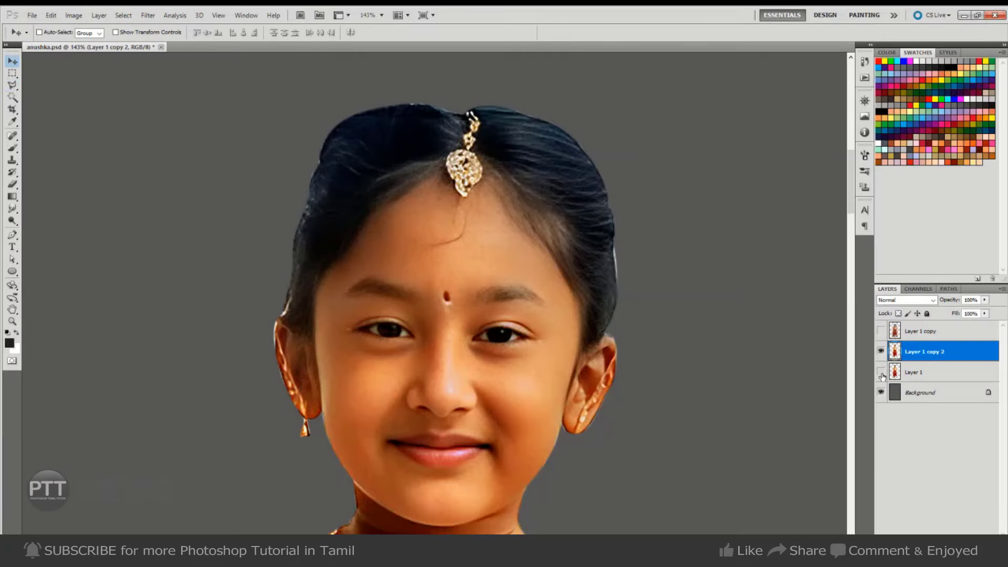
drag(609, 452, 568, 206)
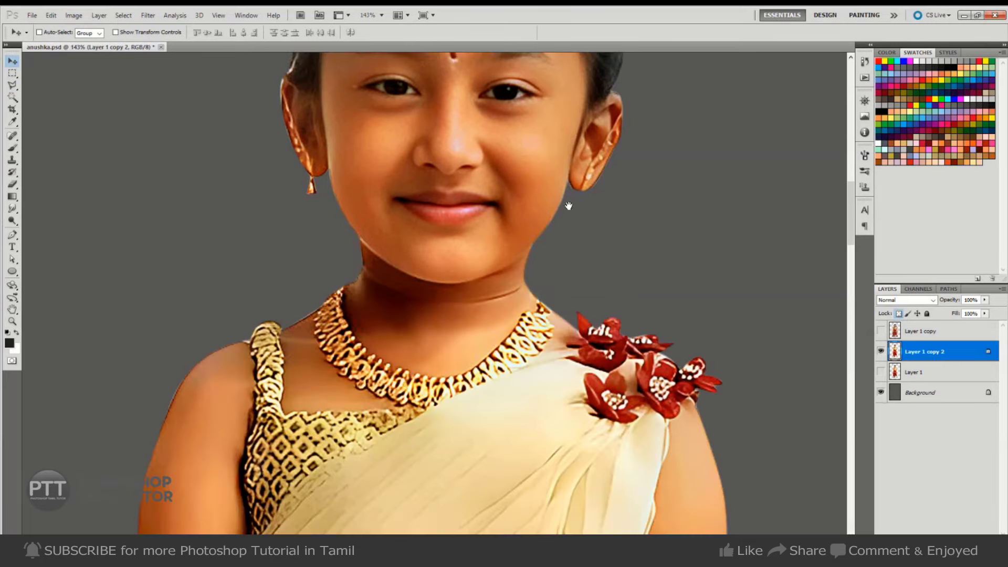
key(ctrl+0)
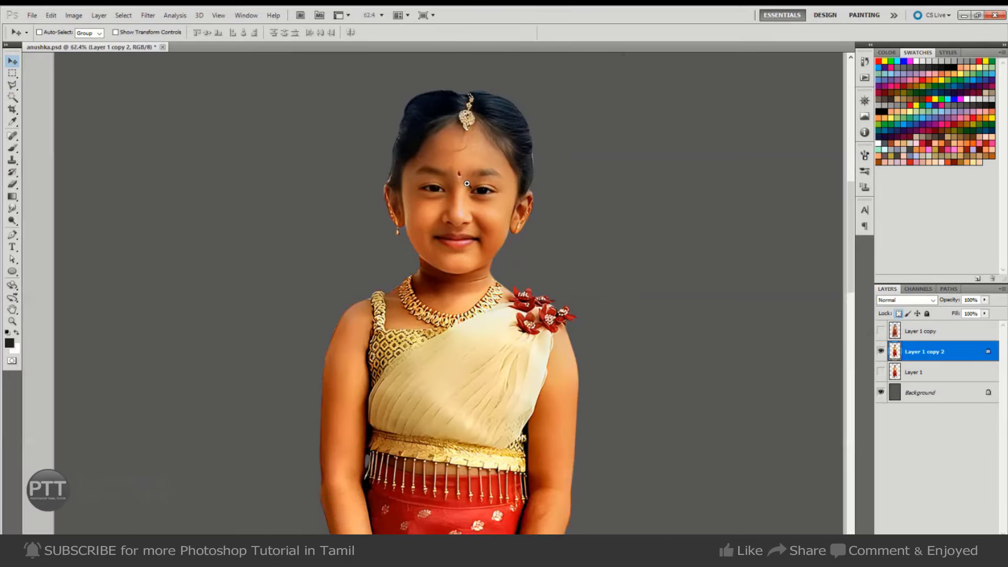
drag(466, 183, 517, 304)
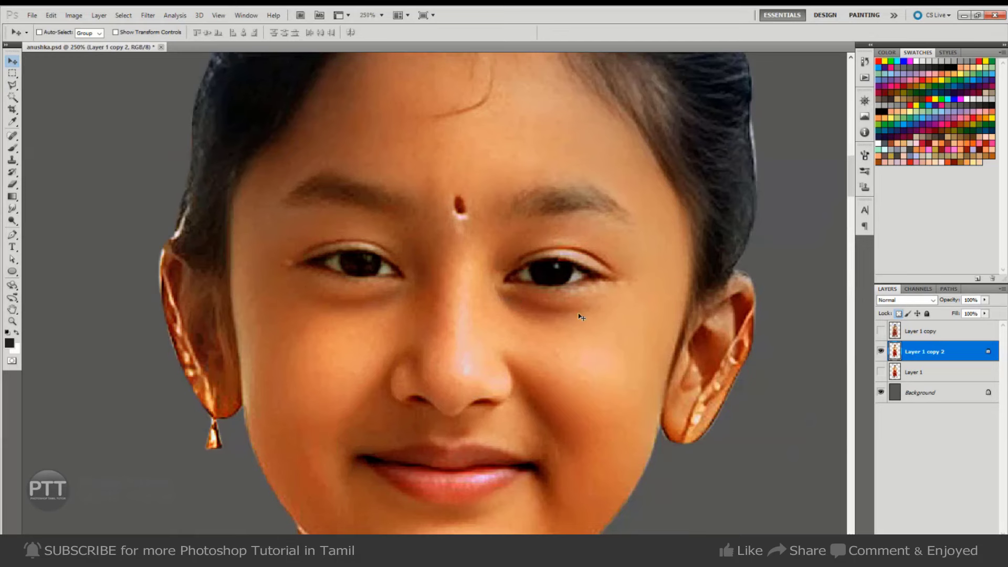
key(o)
scroll(517, 308, up, 2)
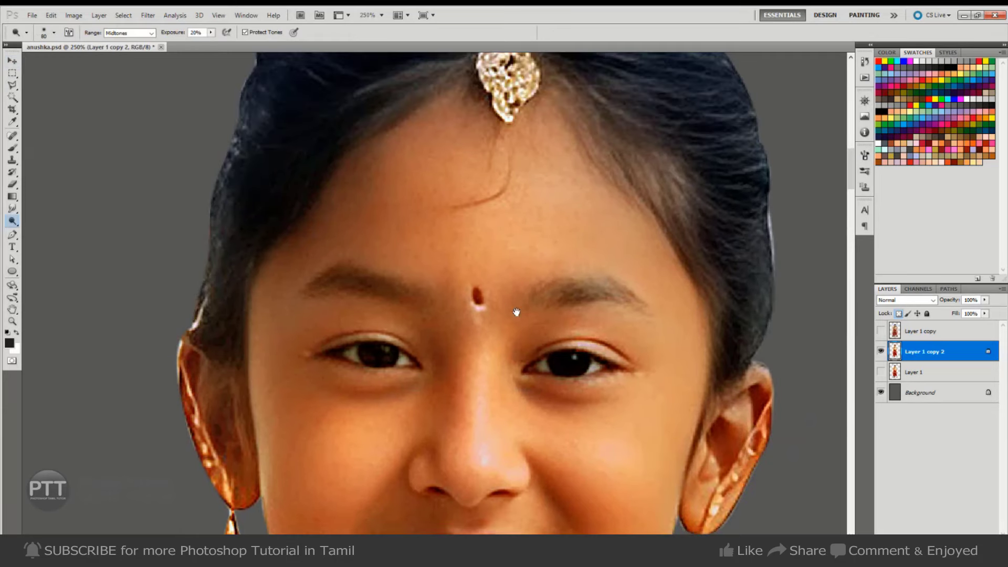
scroll(530, 332, down, 3)
drag(530, 331, 595, 414)
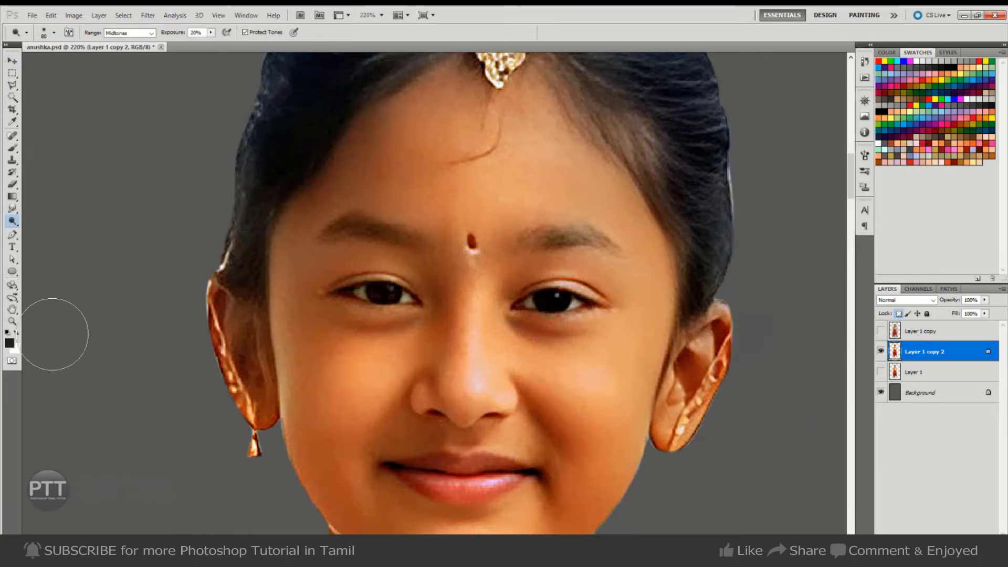
- Dodge the forehead, nose bridge, cheeks and chin at Midtones 20%, resizing the brush as needed
key(bracketleft)
key(bracketleft)
key(bracketleft)
key(bracketleft)
key(bracketleft)
key(bracketleft)
key(bracketleft)
key(bracketleft)
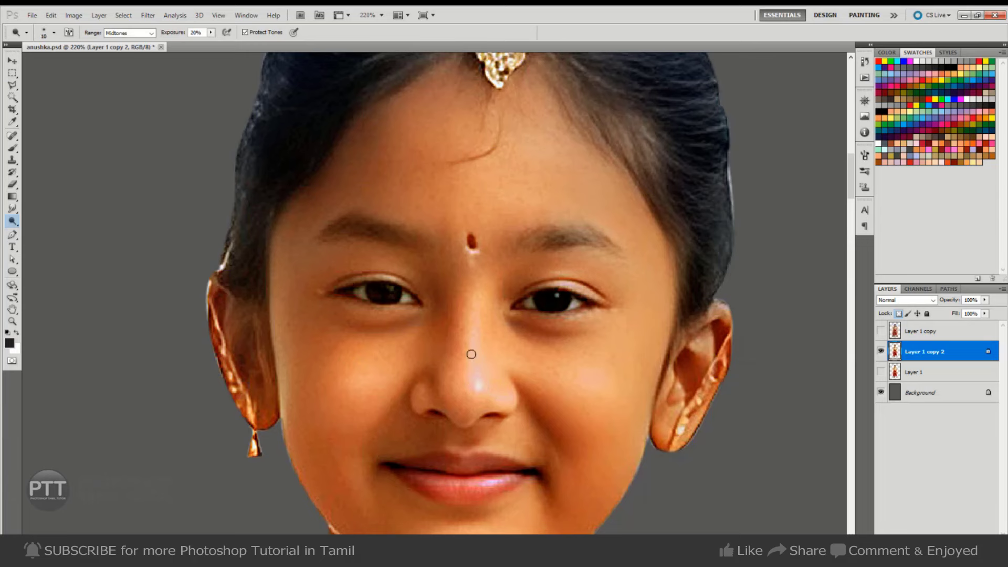
key(bracketright)
key(bracketright)
key(bracketright)
key(bracketright)
key(bracketright)
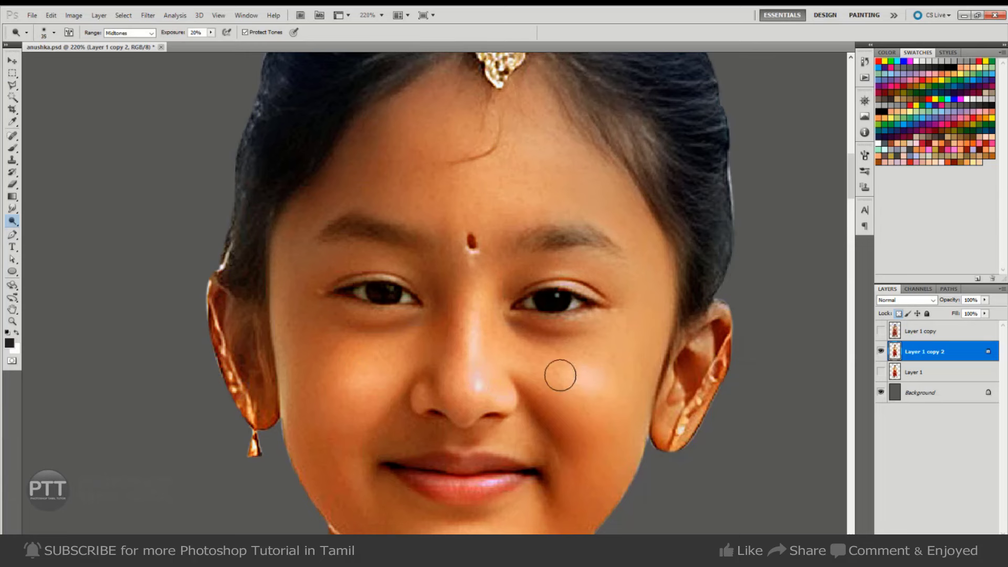
key(bracketleft)
key(bracketleft)
key(bracketleft)
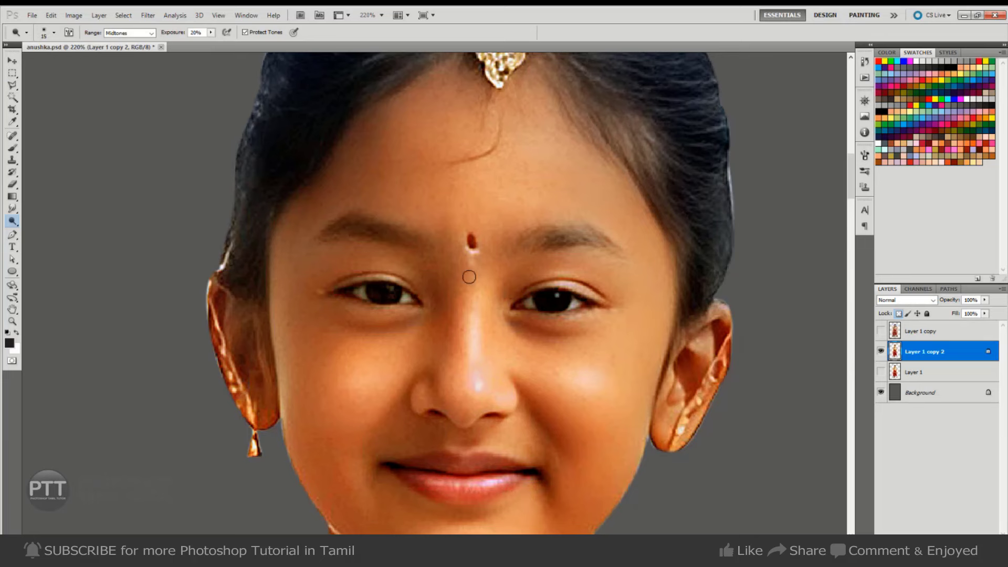
key(bracketright)
key(bracketright)
key(bracketright)
drag(517, 139, 522, 153)
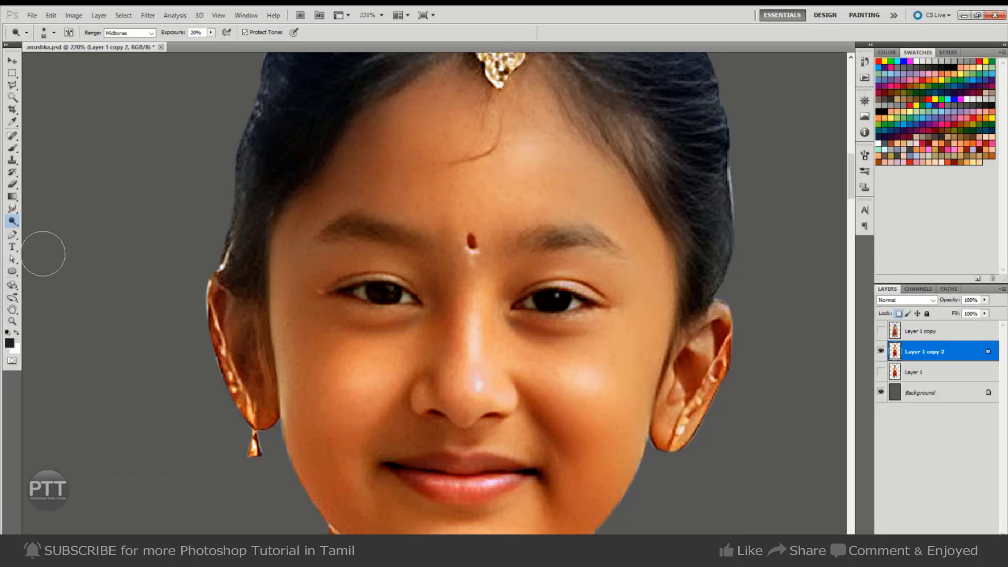
right_click(9, 223)
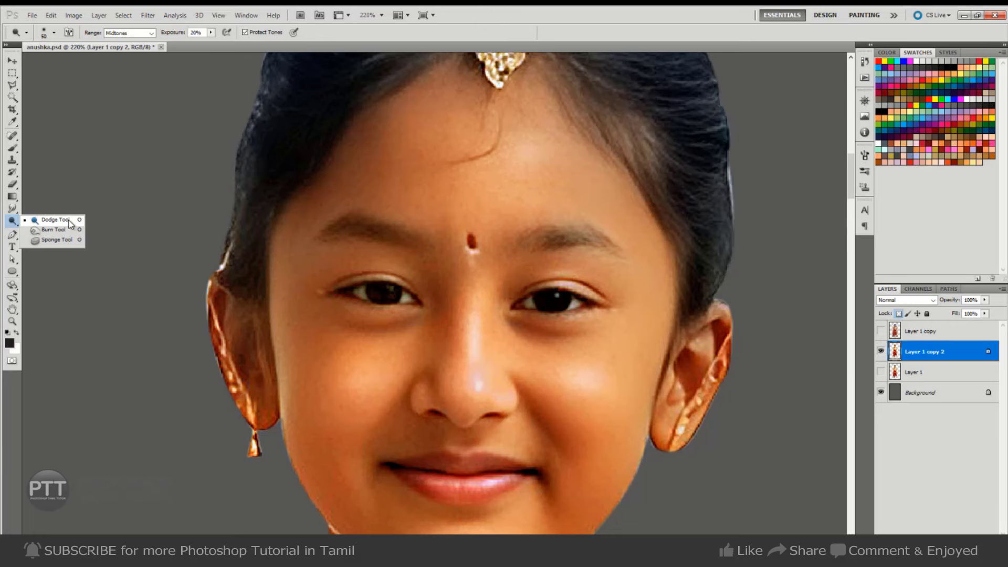
scroll(587, 434, down, 3)
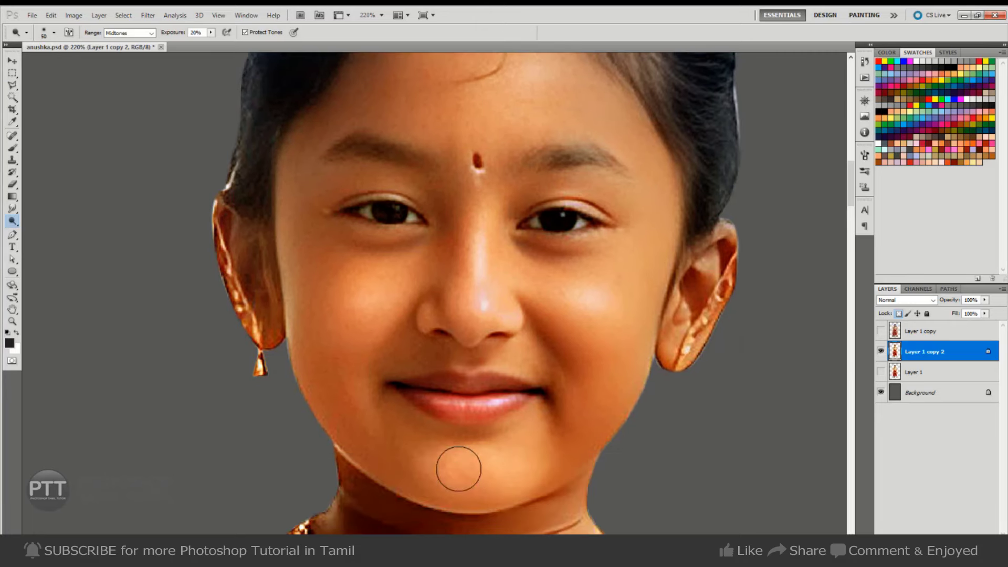
key(bracketleft)
key(bracketleft)
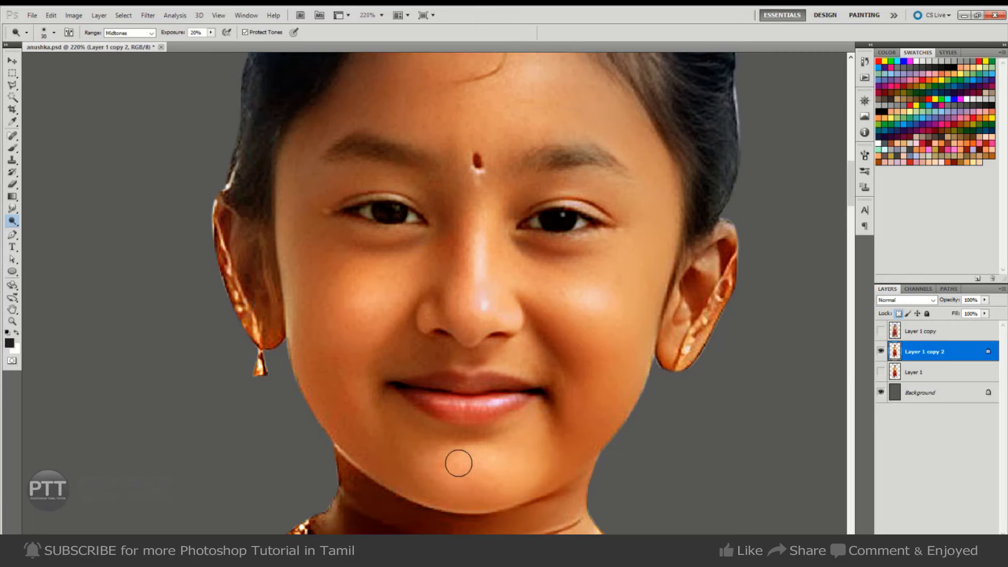
key(ctrl+minus)
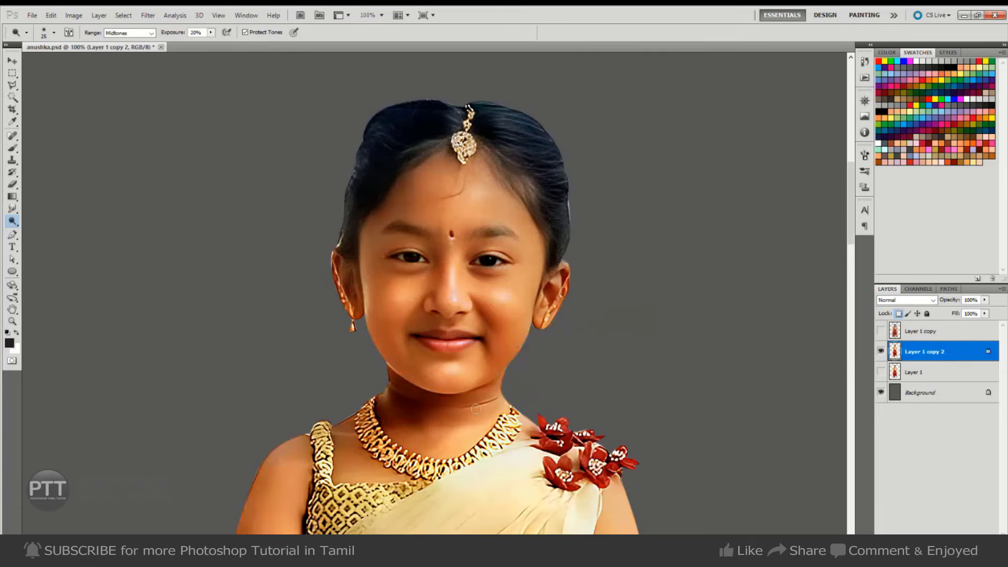
key(bracketright)
key(bracketright)
key(bracketright)
drag(493, 386, 485, 82)
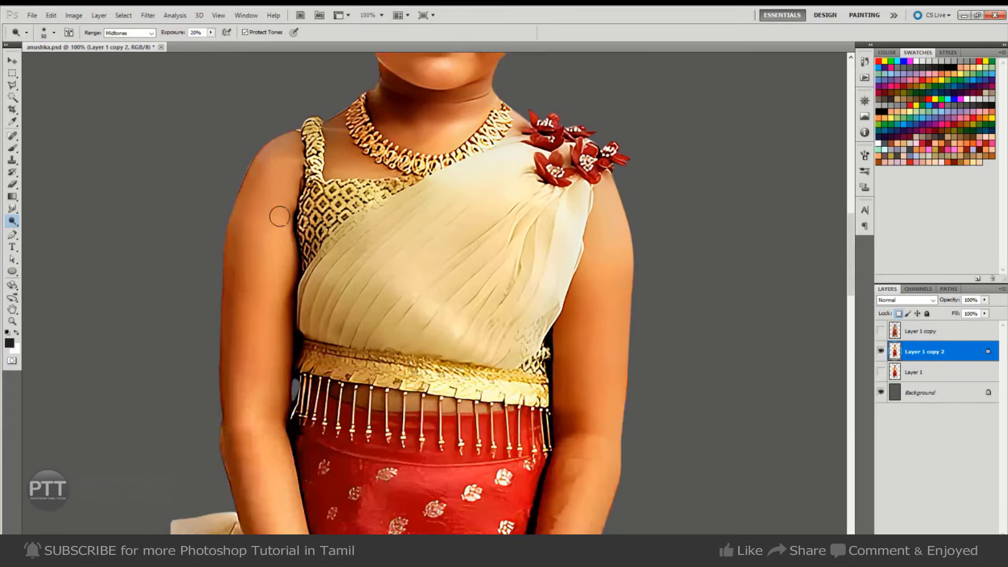
key(ctrl+minus)
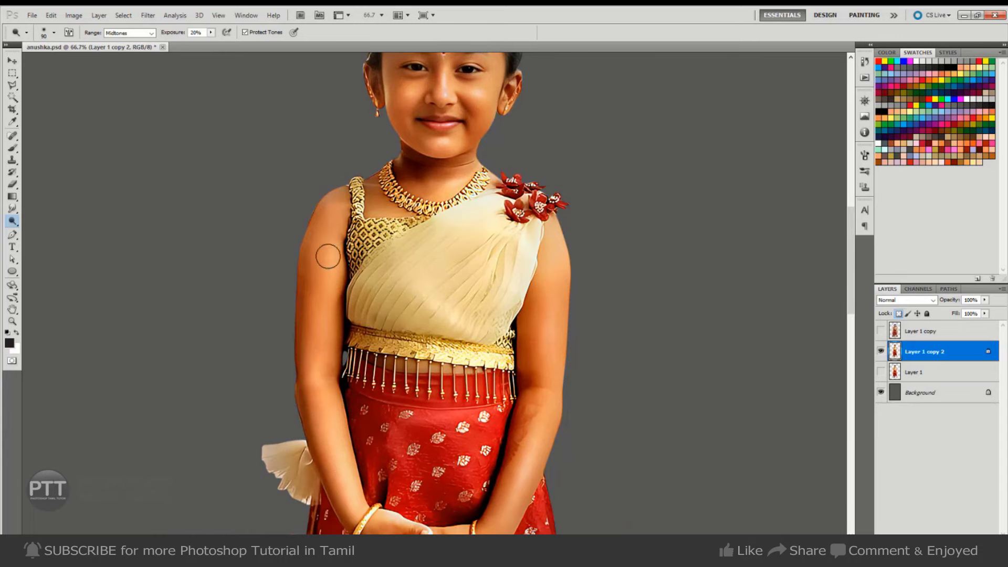
key(ctrl+minus)
scroll(472, 399, down, 3)
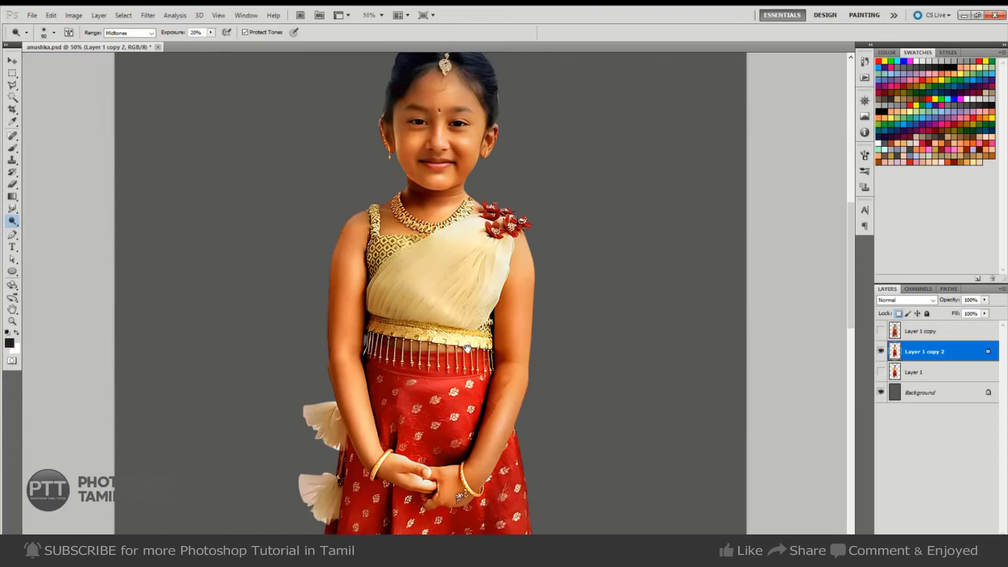
drag(450, 333, 422, 180)
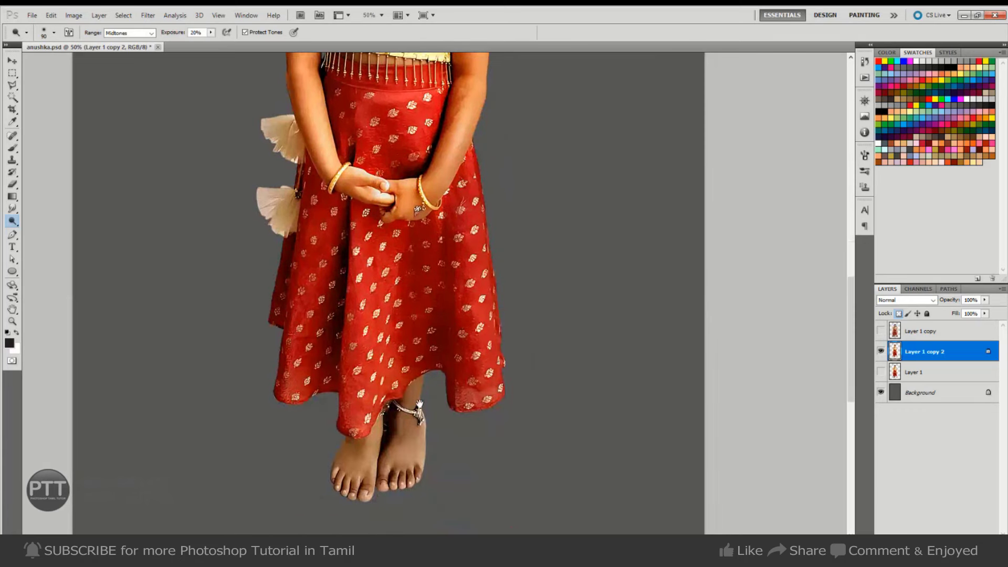
- Select the feet with the Polygonal Lasso and feather the selection by 45 px
scroll(410, 326, down, 2)
key(l)
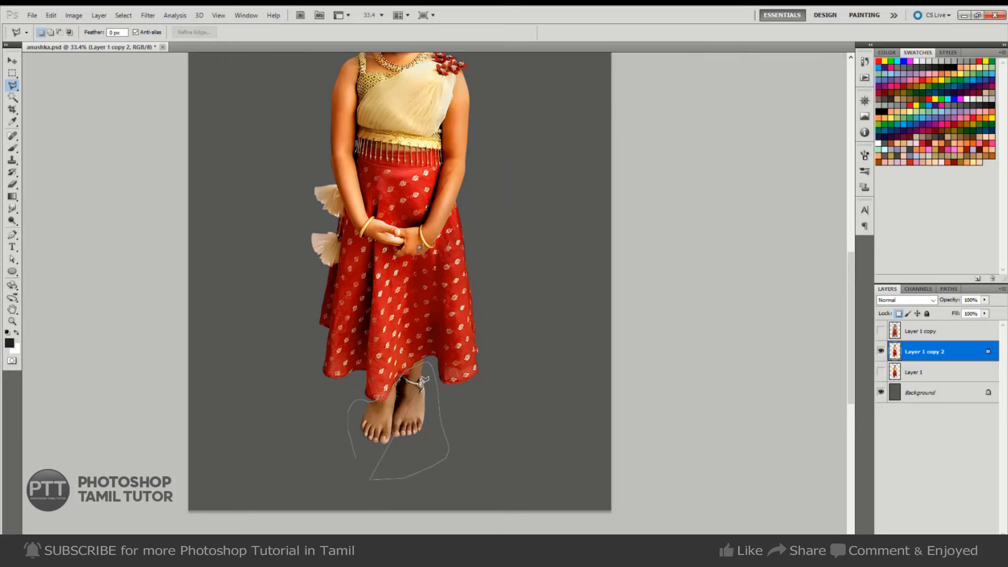
click(337, 452)
right_click(451, 288)
click(473, 317)
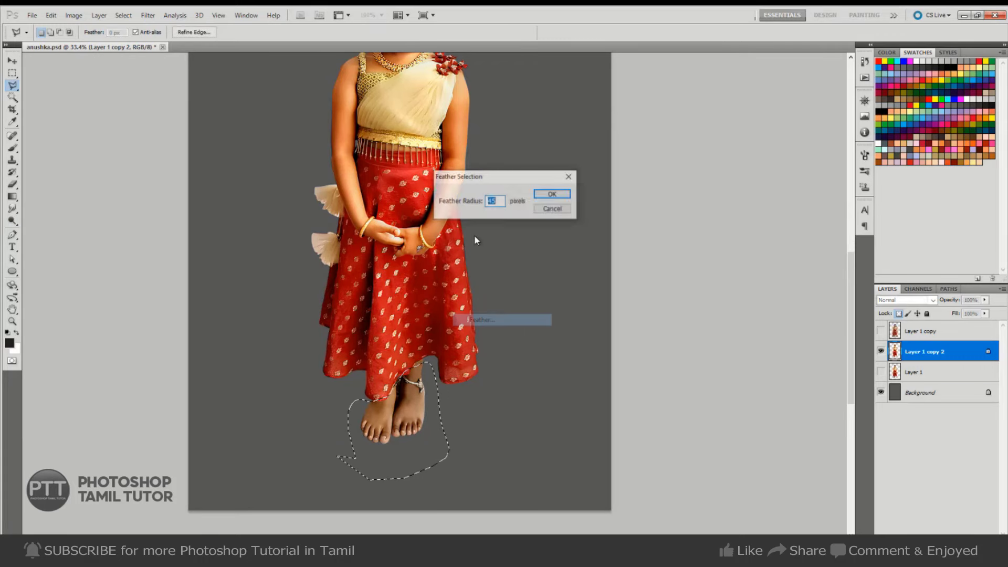
text(45)
click(562, 200)
- Open and cancel Levels, Color Balance and the Image menu without changes
key(ctrl+l)
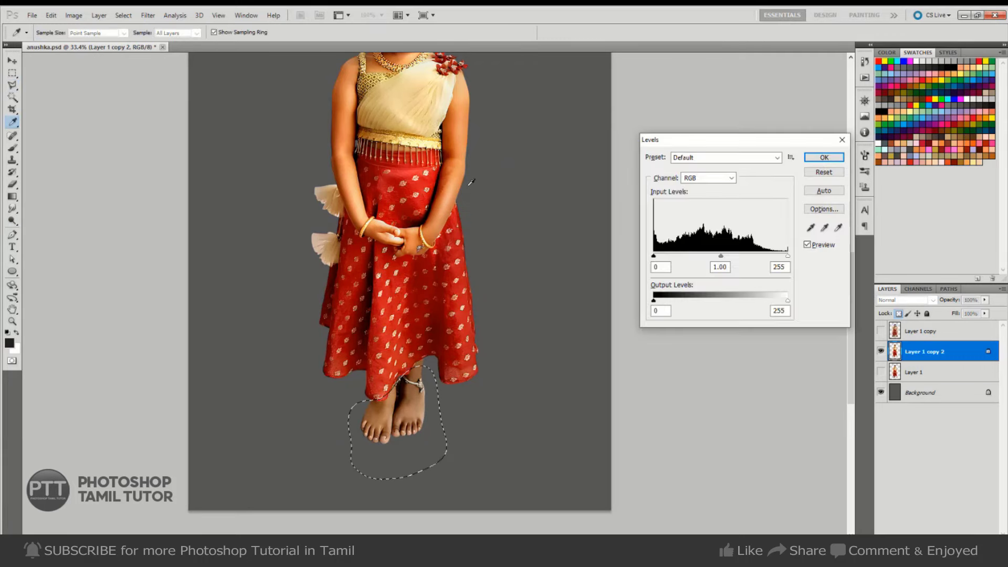
key(Escape)
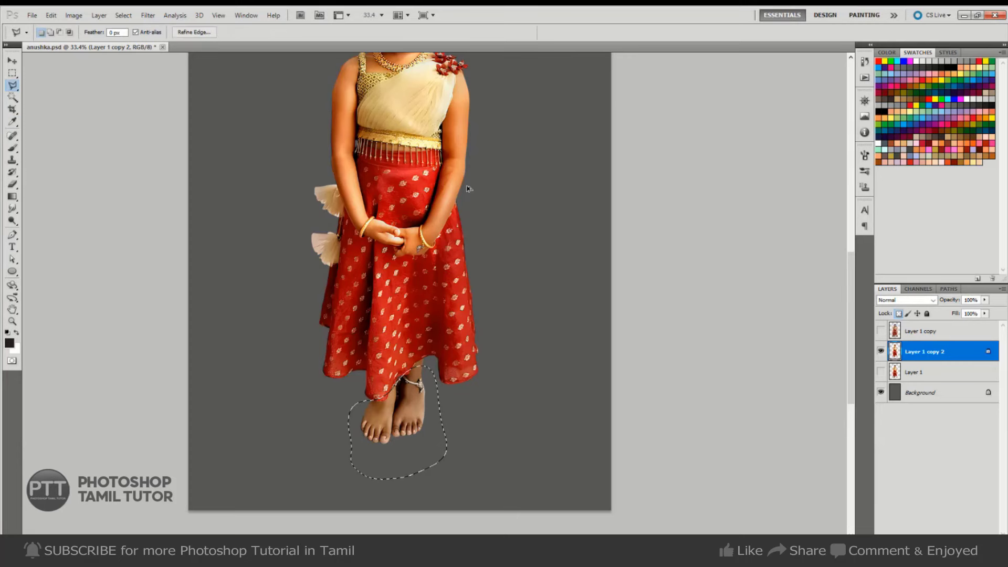
key(ctrl+b)
key(Escape)
key(alt+i)
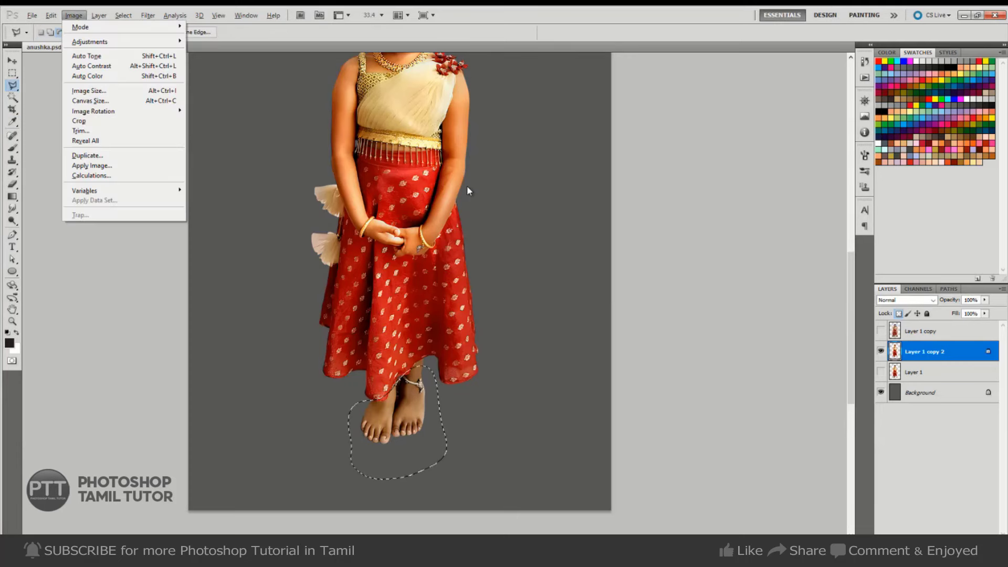
key(Escape)
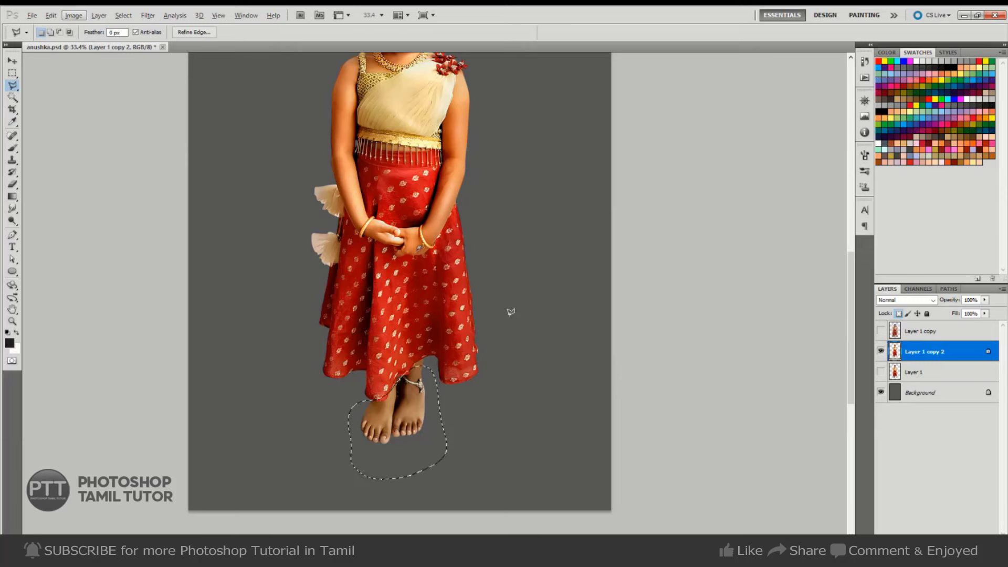
key(Escape)
- Apply Levels to the feet with inputs 15 and 221 and Red midtone 1.49, then deselect
key(ctrl+l)
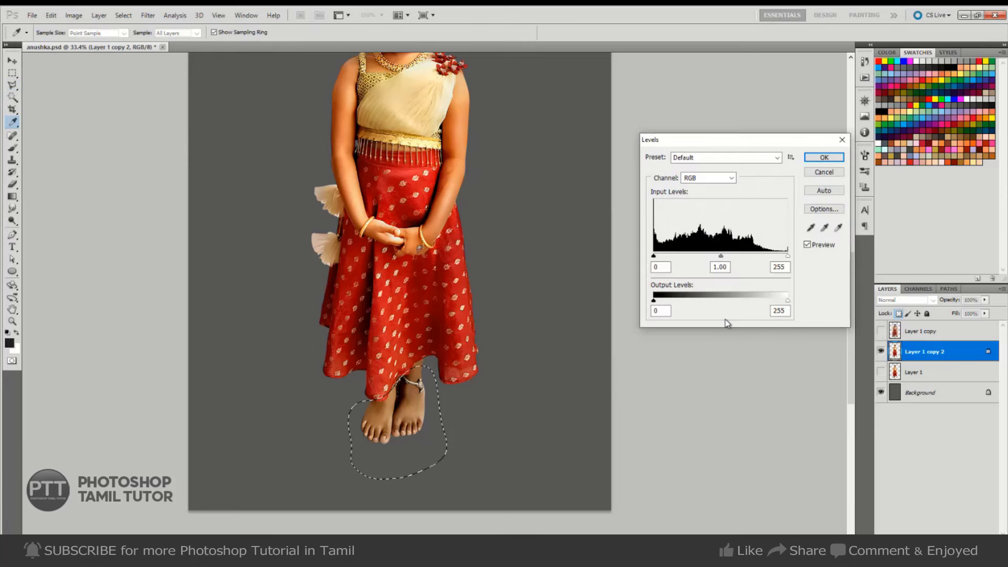
drag(654, 256, 661, 255)
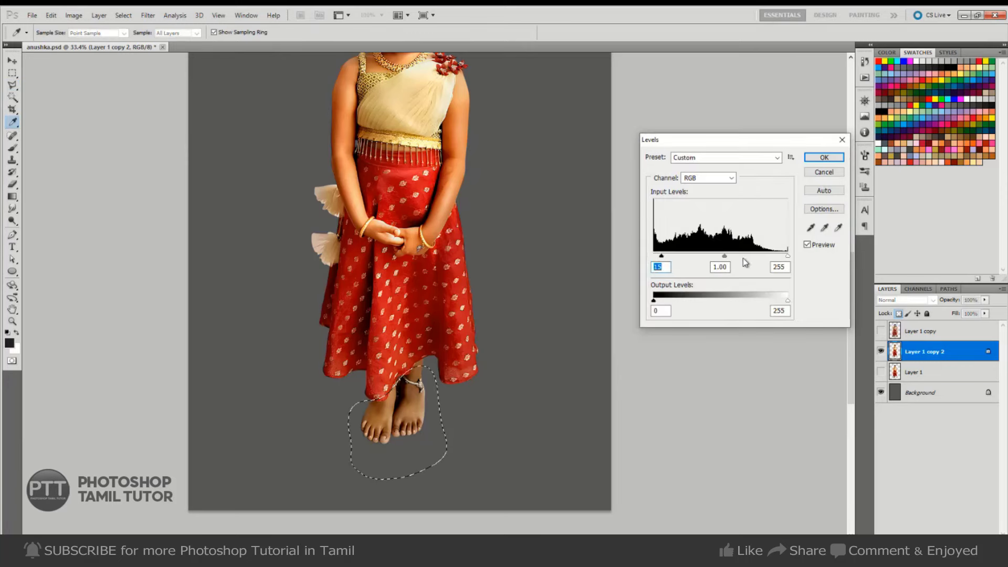
drag(787, 256, 769, 256)
click(709, 178)
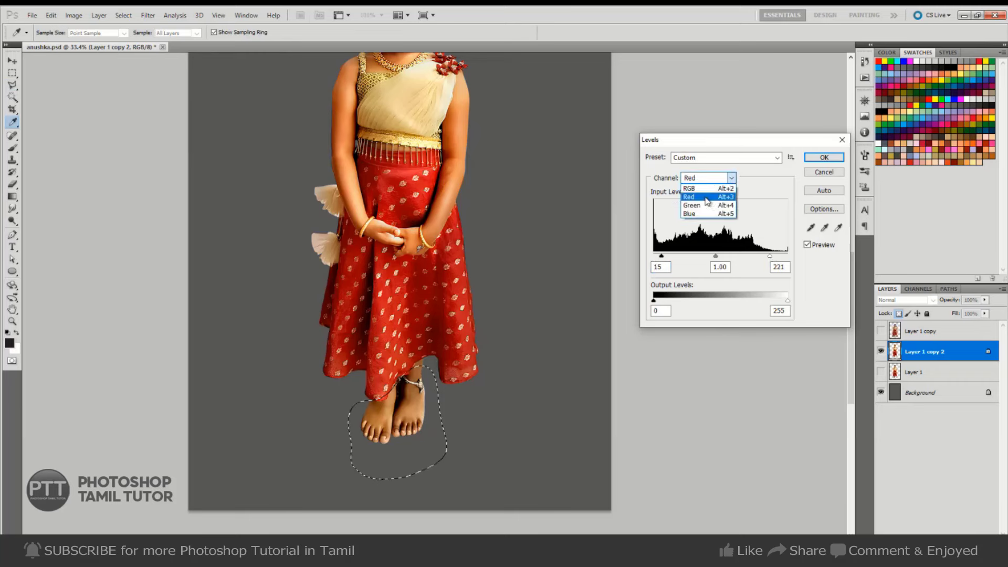
click(698, 196)
drag(720, 255, 701, 256)
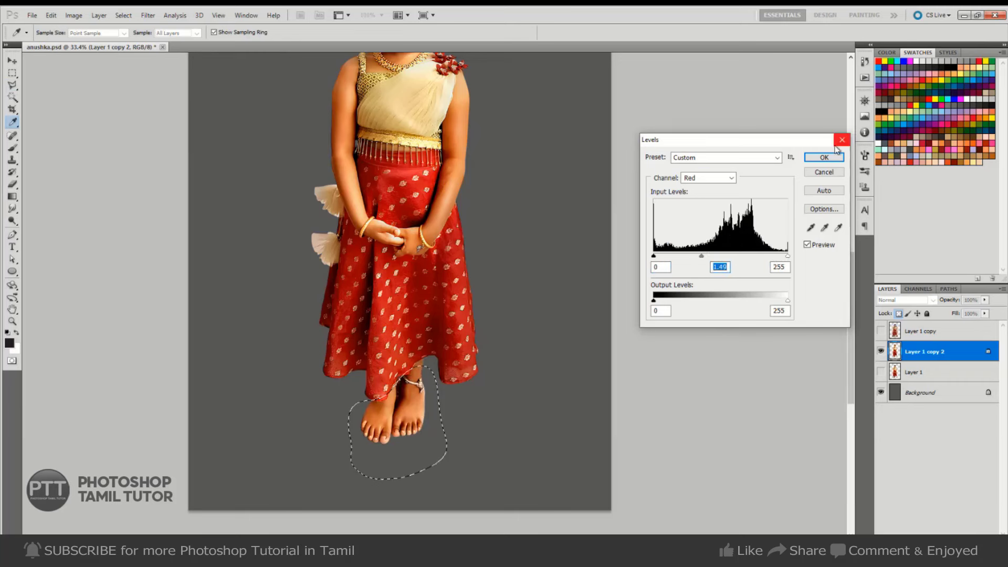
click(824, 157)
key(l)
key(ctrl+d)
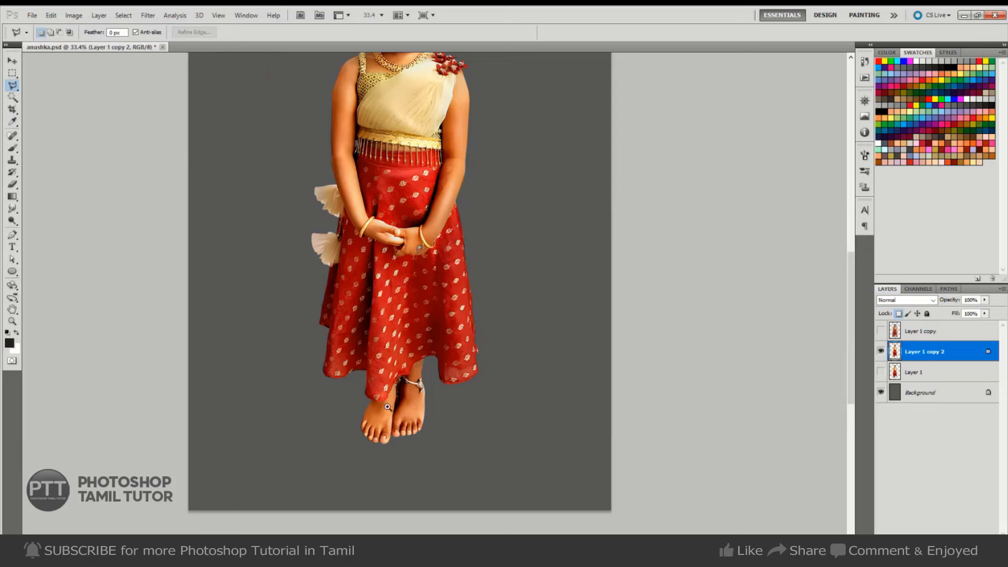
- Trace a pen path around the leftover dark strip between the girl's ankles
scroll(387, 407, up, 3)
scroll(399, 414, up, 2)
key(p)
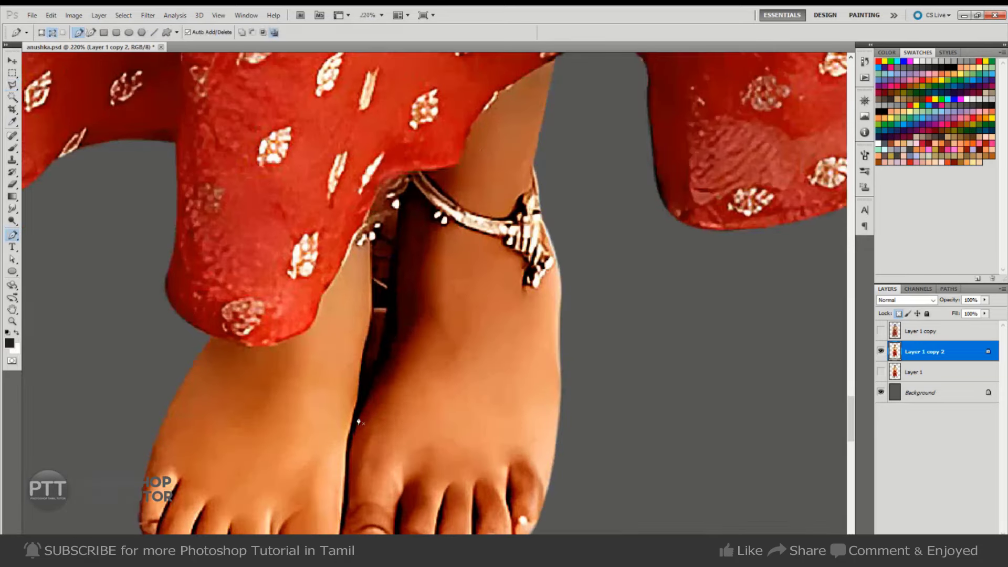
click(371, 299)
drag(383, 326, 379, 352)
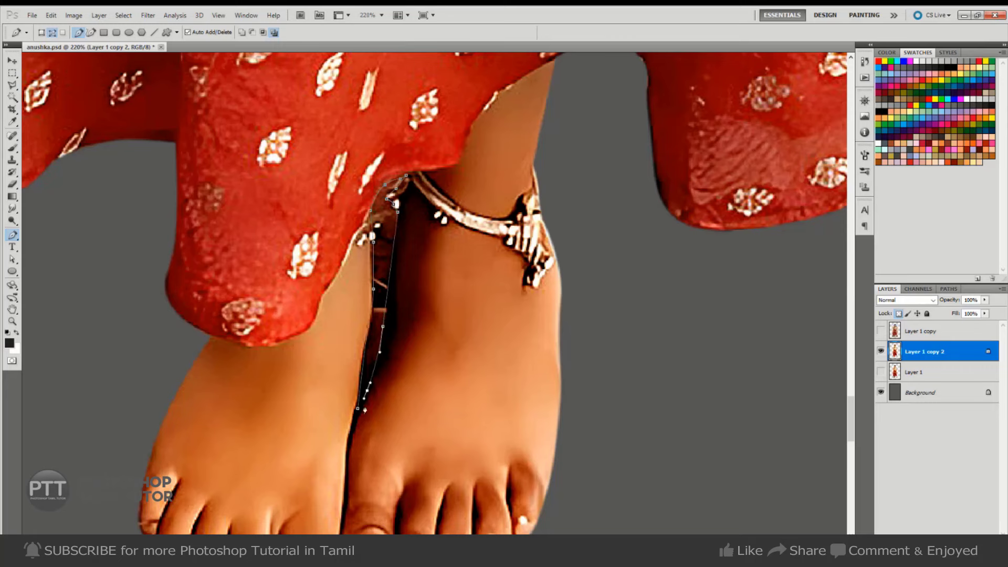
click(364, 407)
- Feather the path selection, delete the dark strip, and save anushka.psd
key(ctrl+Return)
key(m)
right_click(370, 194)
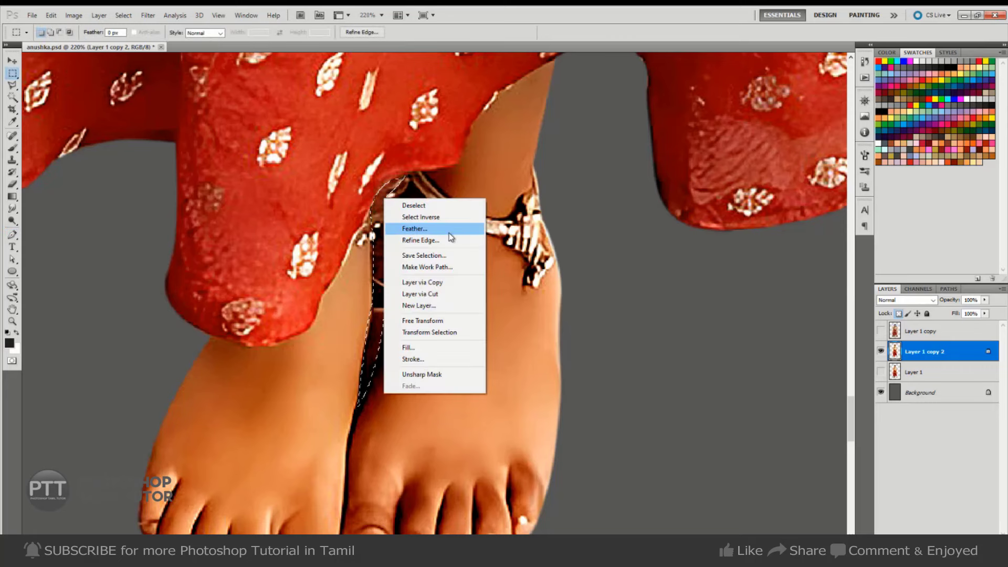
click(449, 231)
key(Return)
key(Delete)
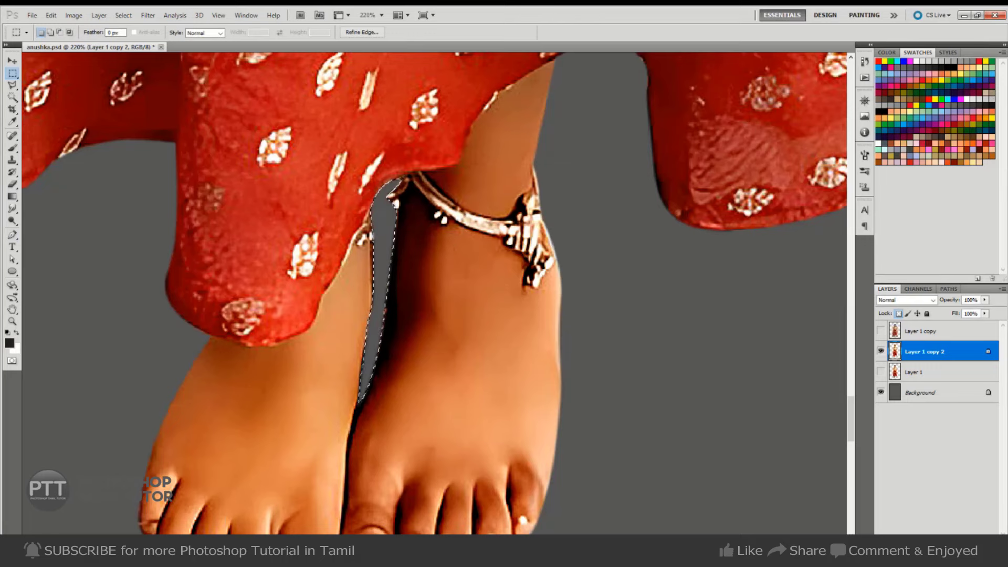
key(ctrl+minus)
key(ctrl+minus)
key(ctrl+minus)
key(ctrl+minus)
key(ctrl+s)
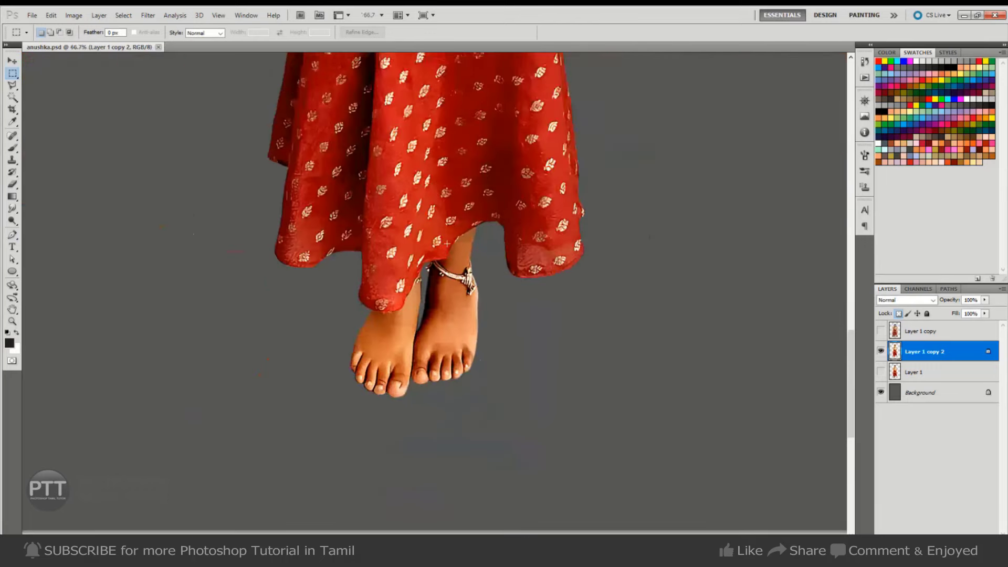
- Zoom in closely on the girl's nose with the Pen tool ready
key(v)
scroll(551, 234, up, 2)
scroll(559, 347, up, 5)
scroll(526, 334, up, 4)
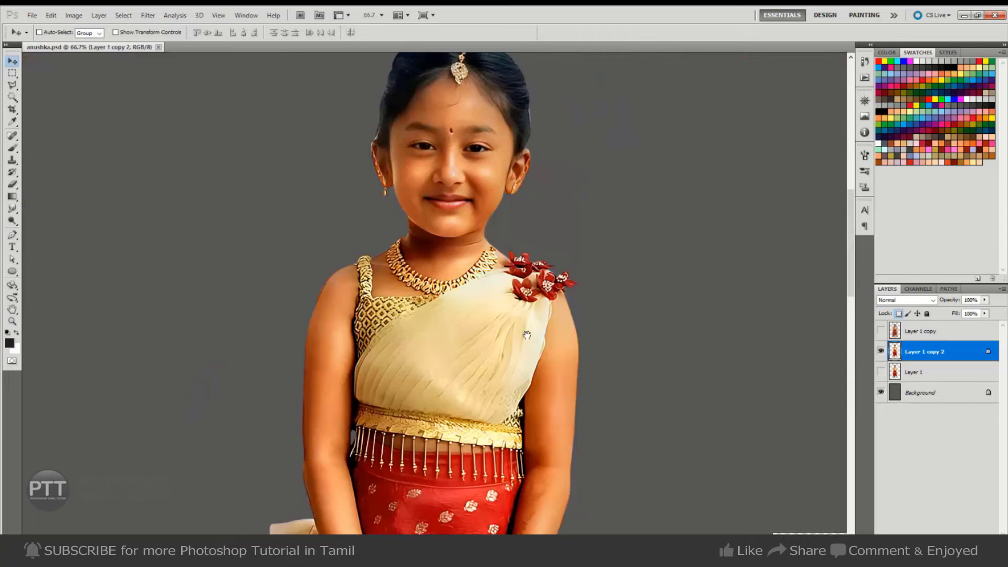
drag(447, 174, 525, 178)
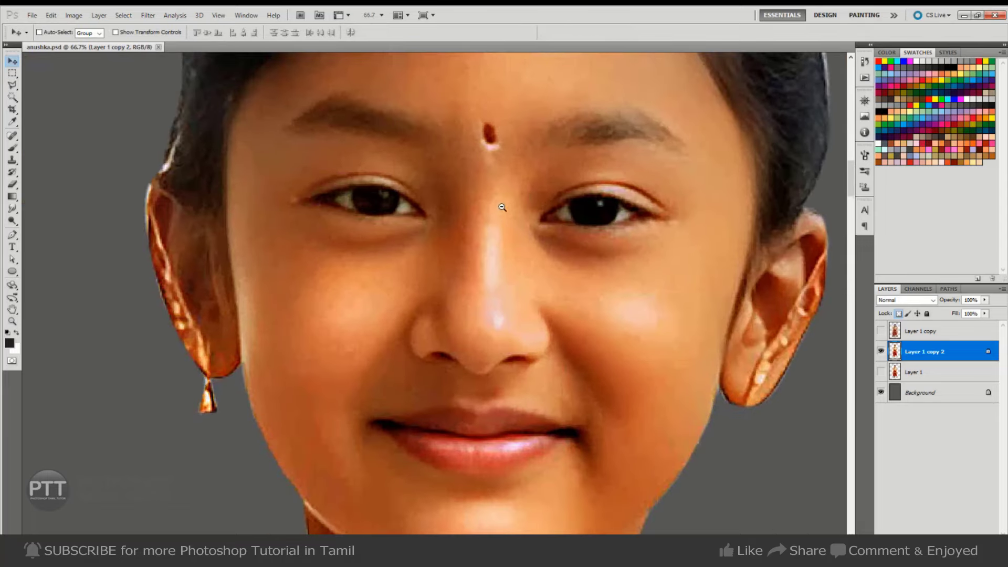
key(p)
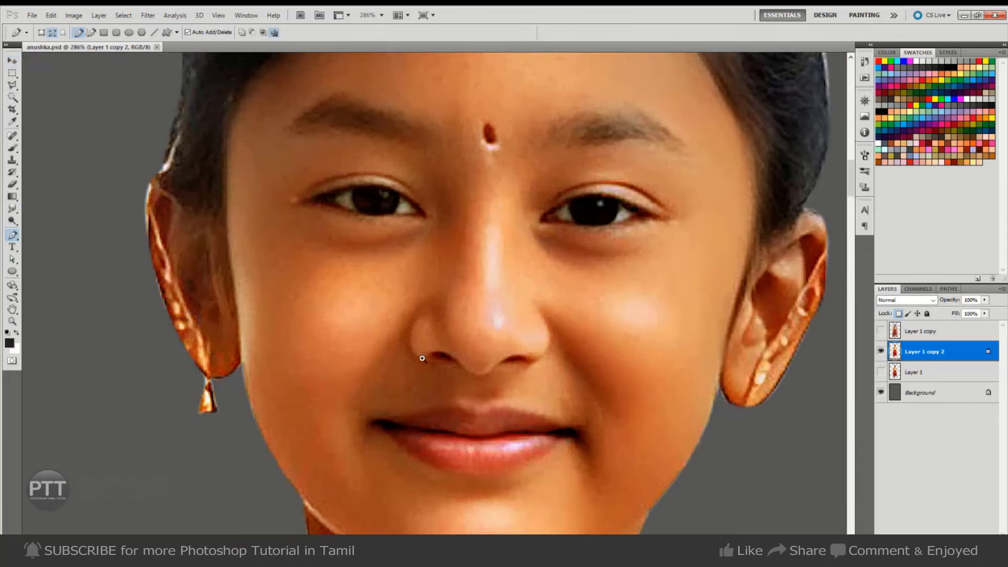
scroll(422, 358, up, 2)
scroll(417, 364, up, 2)
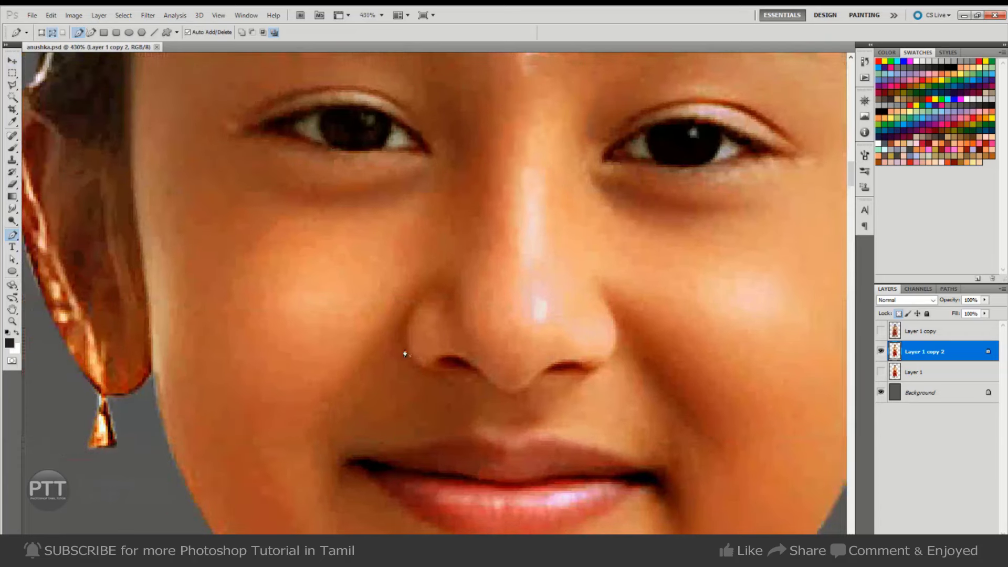
- Resample the image to a resolution of 300 pixels per inch
key(ctrl+alt+i)
key(alt+r)
text(300)
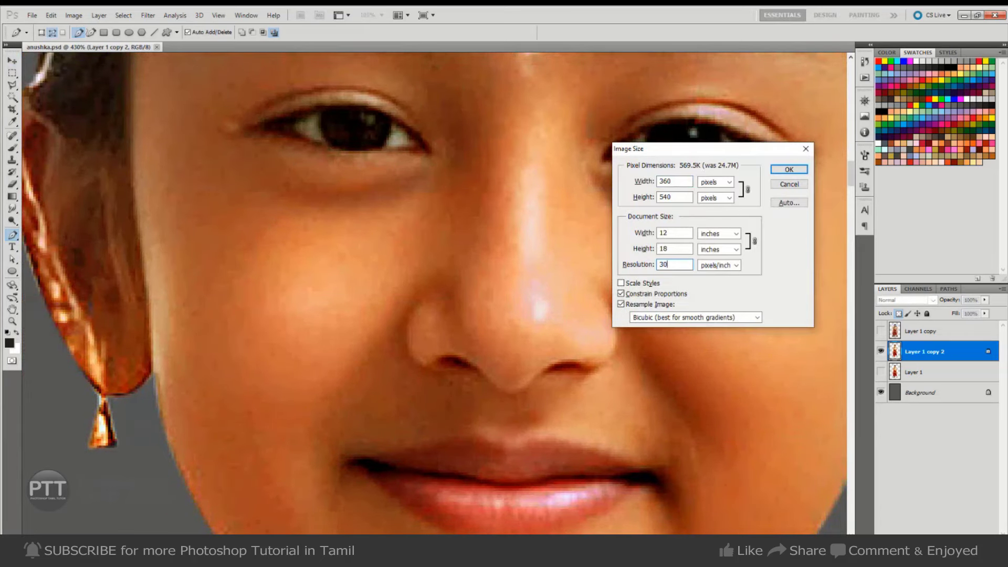
key(Return)
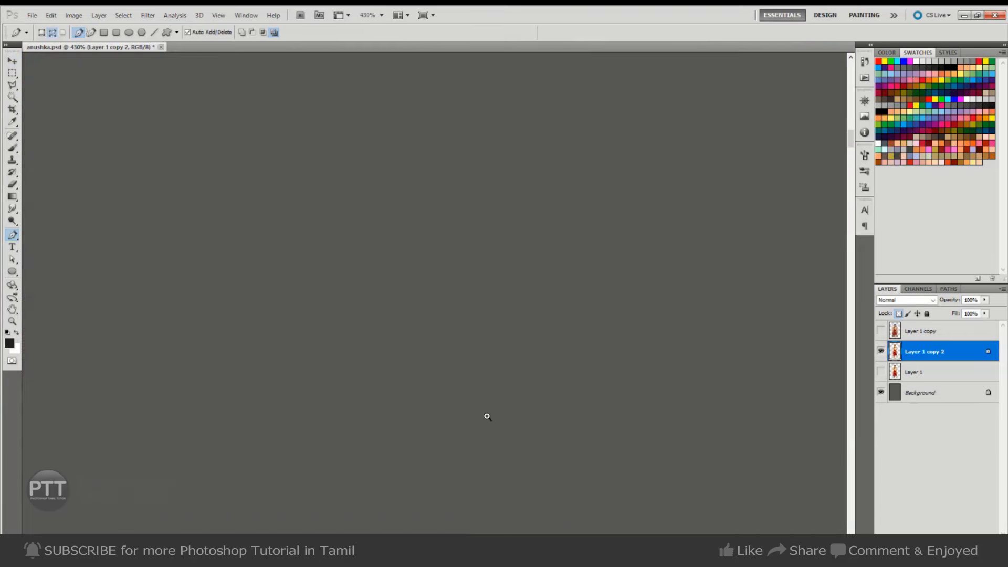
- Trace the contour path around the nose and right cheek toward the chin and jaw
drag(487, 416, 492, 354)
drag(628, 438, 436, 246)
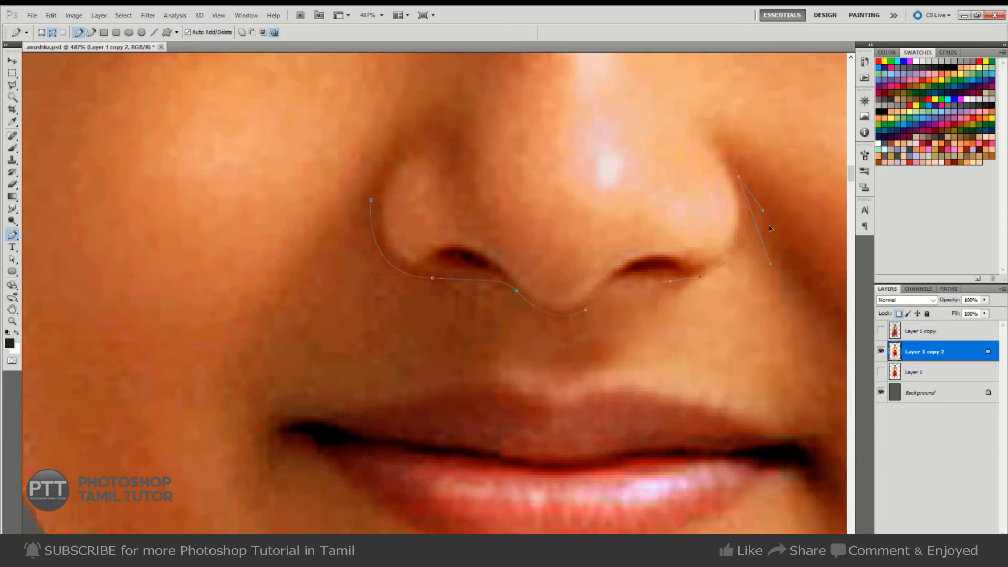
drag(780, 254, 382, 163)
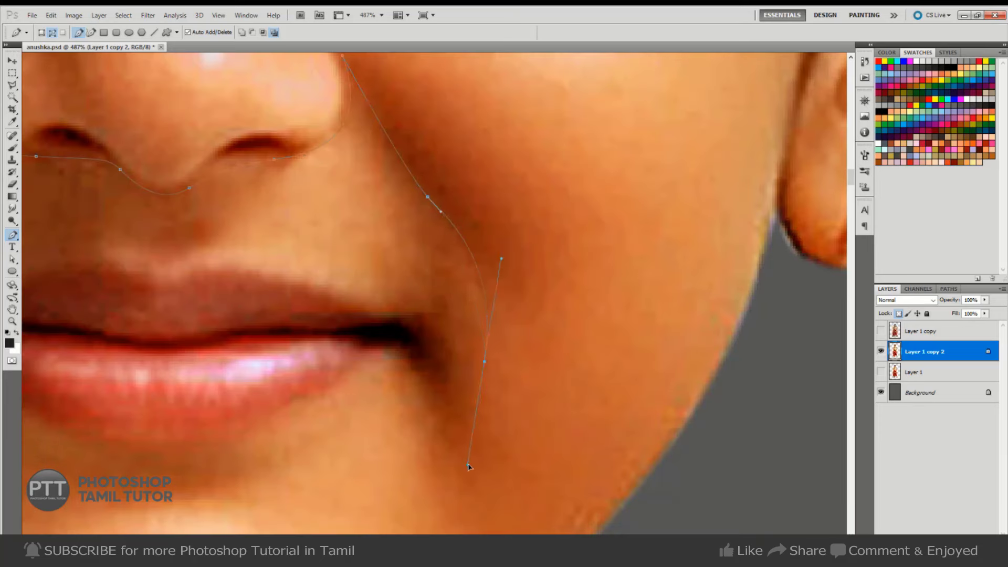
drag(480, 461, 445, 266)
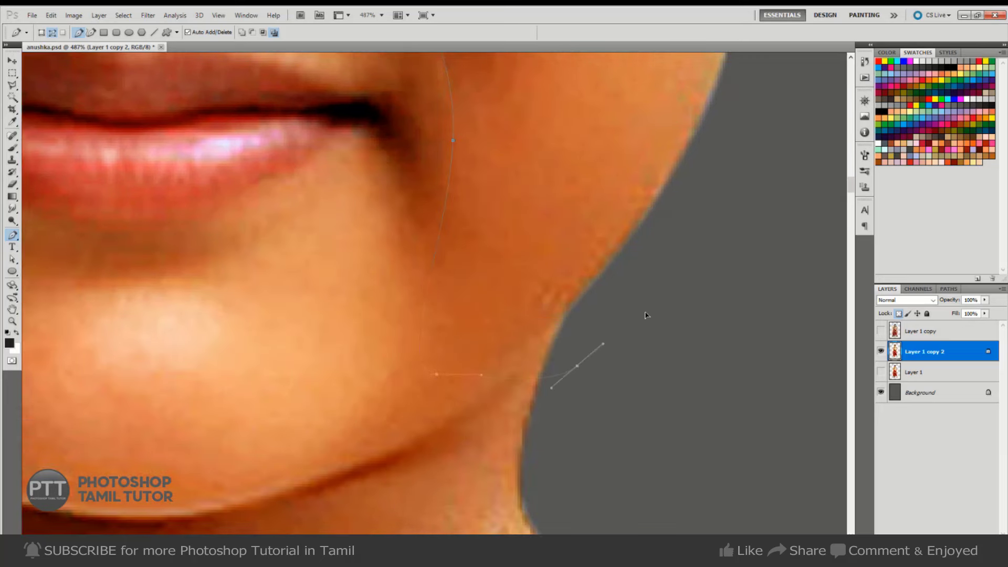
scroll(682, 294, up, 3)
scroll(657, 331, up, 5)
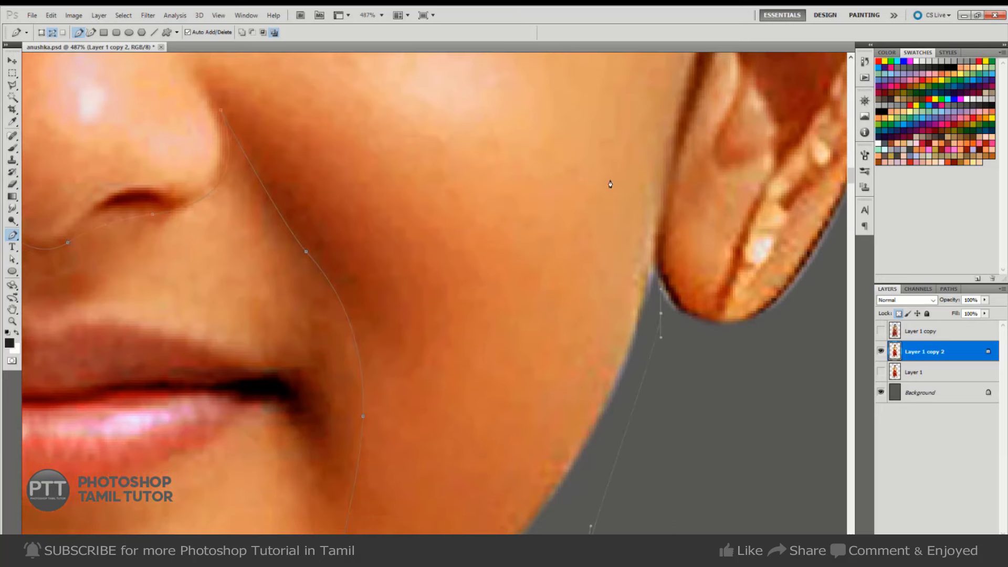
key(ctrl+minus)
scroll(646, 236, up, 5)
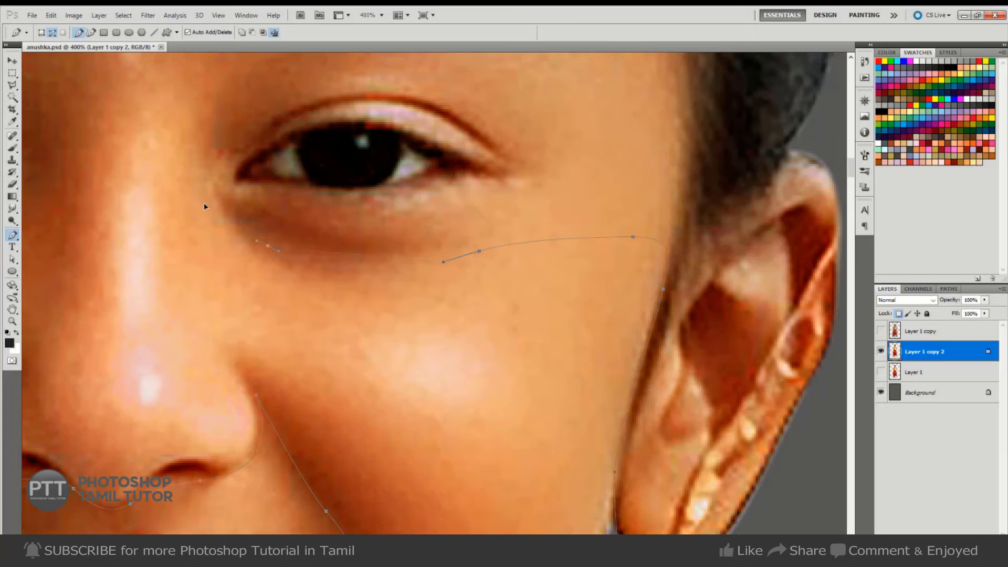
drag(222, 214, 499, 291)
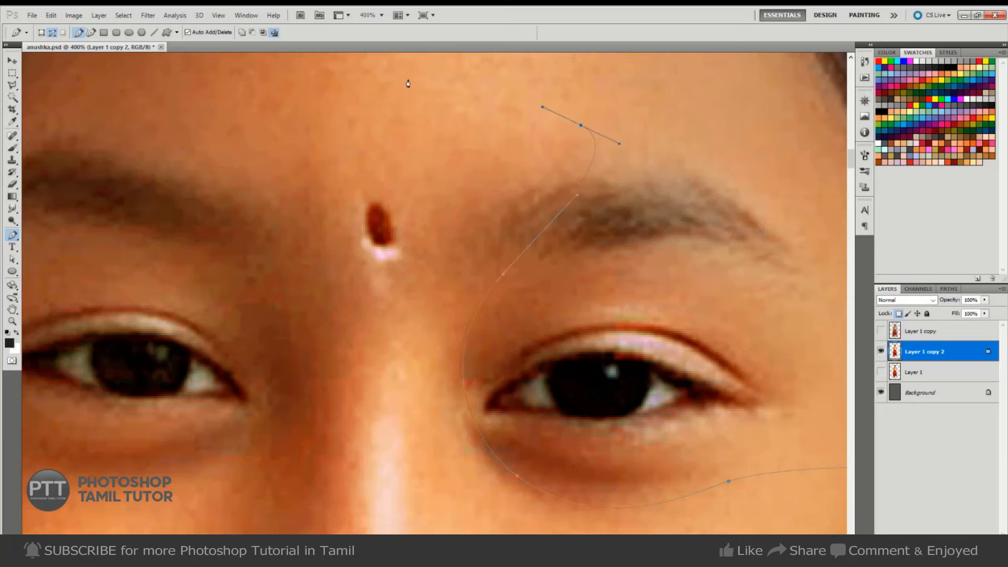
- Scroll around the face to extend the contour path under the eyes and along the jawline
scroll(394, 292, down, 5)
scroll(393, 292, left, 4)
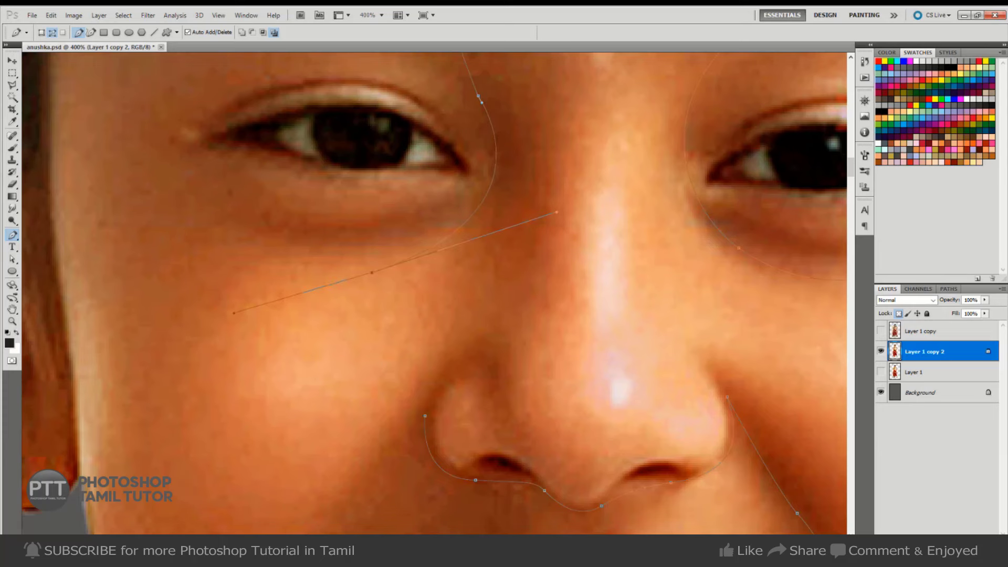
scroll(186, 155, down, 5)
scroll(186, 154, left, 2)
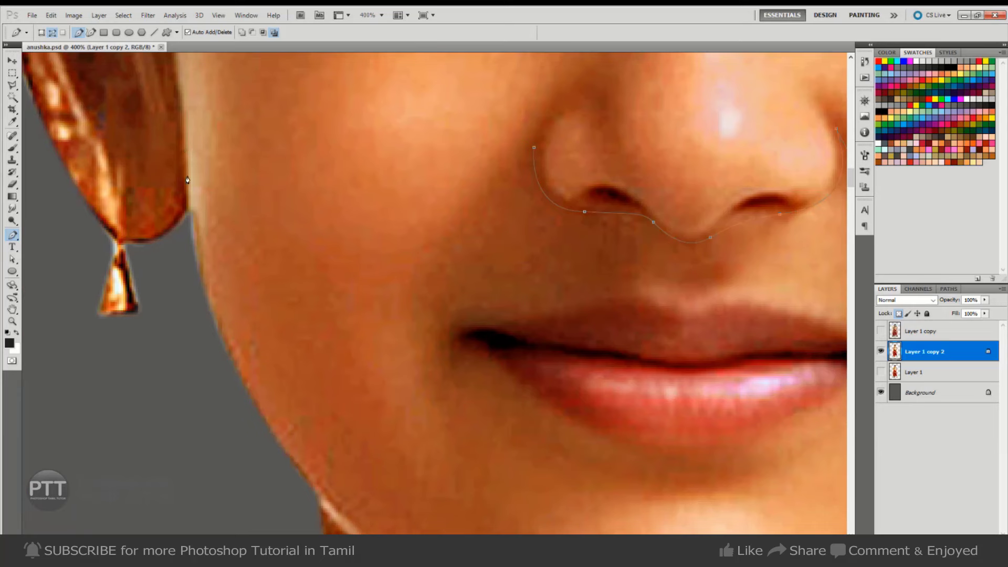
scroll(189, 318, down, 4)
scroll(204, 254, right, 1)
scroll(204, 254, down, 2)
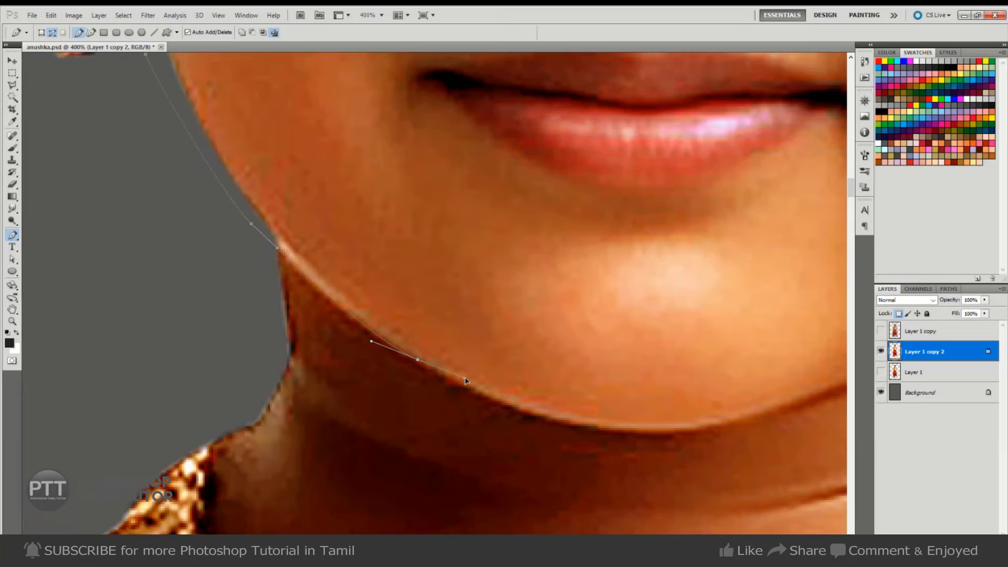
scroll(393, 348, up, 5)
scroll(394, 347, right, 1)
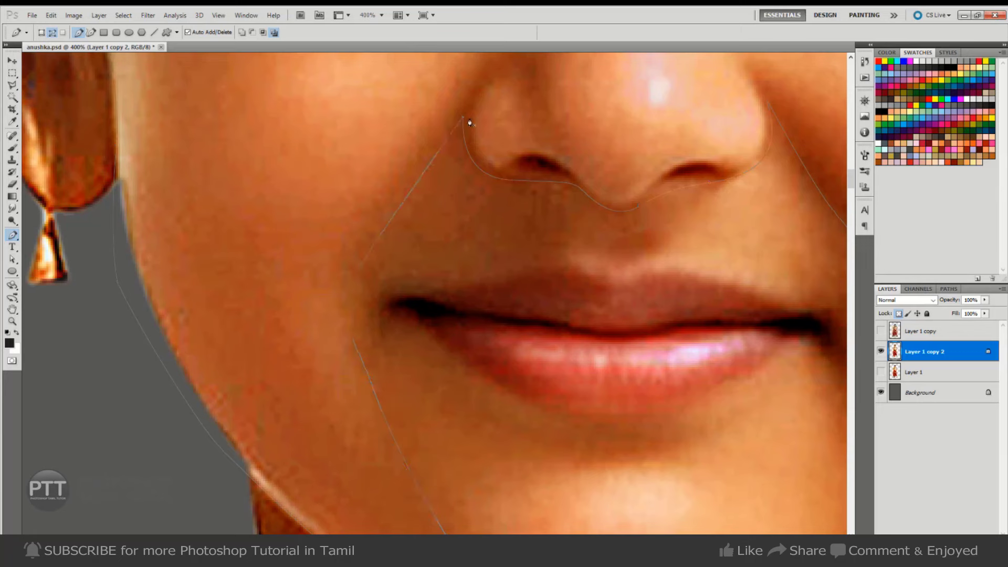
- Load the contour path as a selection and feather its edge
key(ctrl+Return)
key(m)
right_click(567, 139)
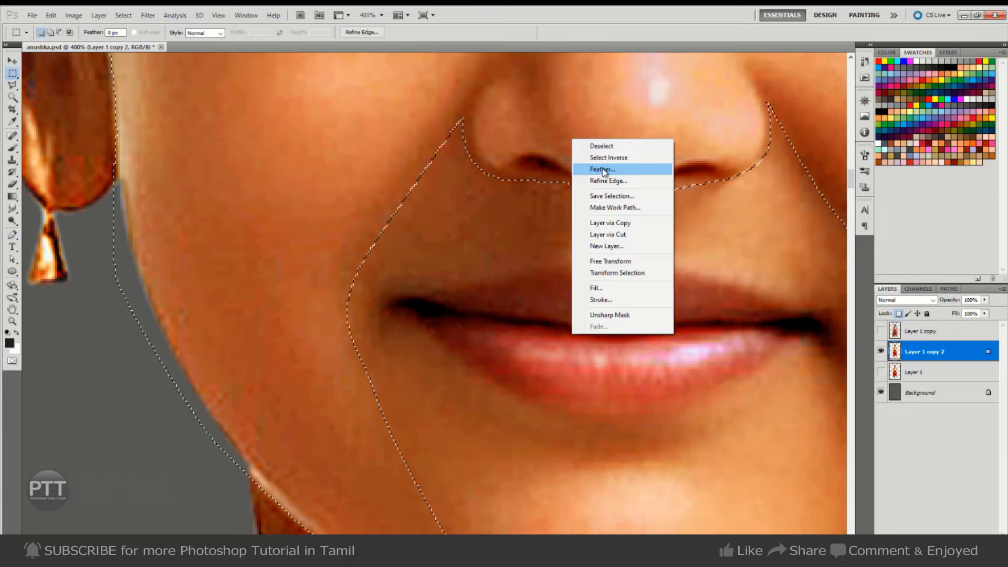
click(600, 166)
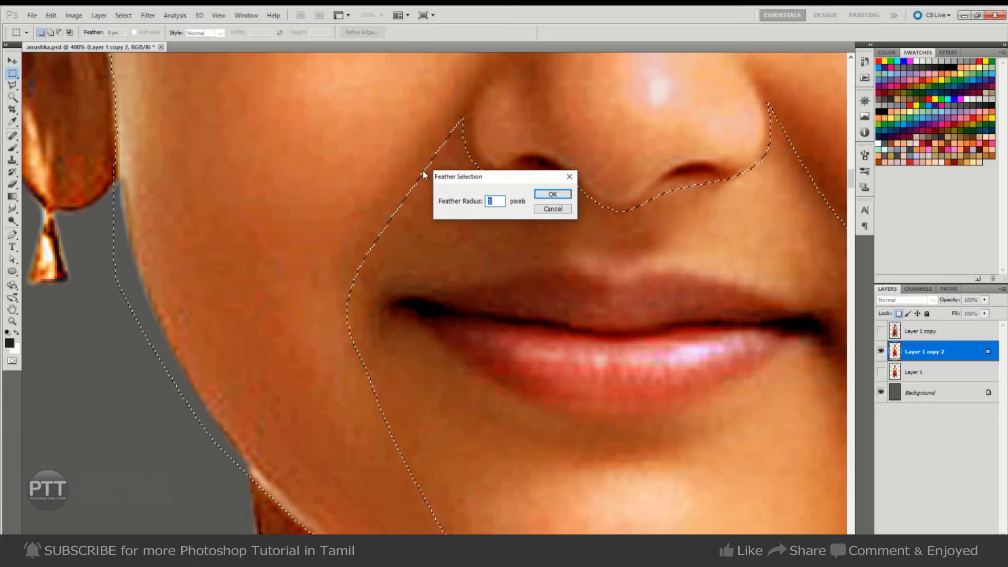
click(551, 194)
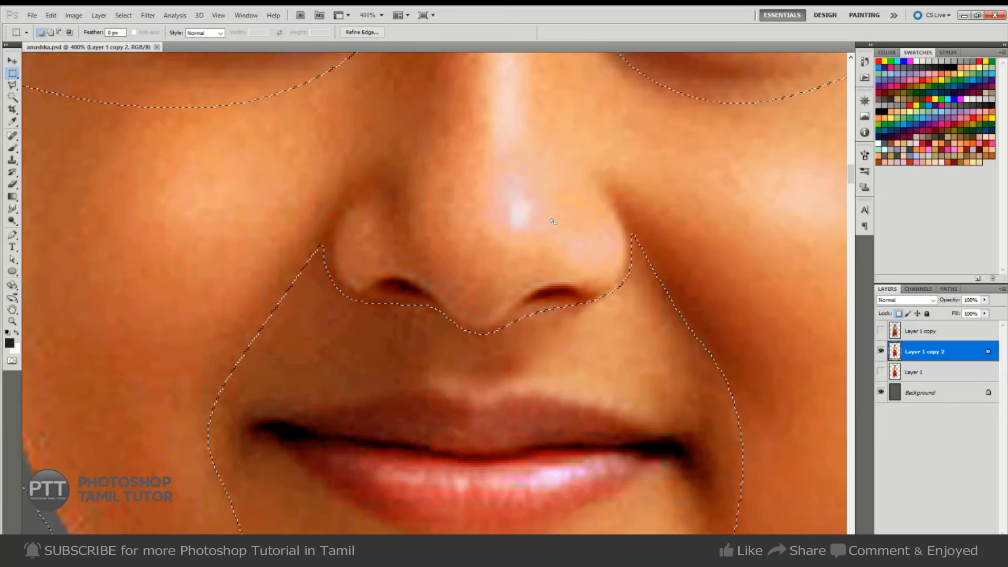
- Set the Smudge tool to a larger textured tip at 30% strength, sized down for the nostril
key(r)
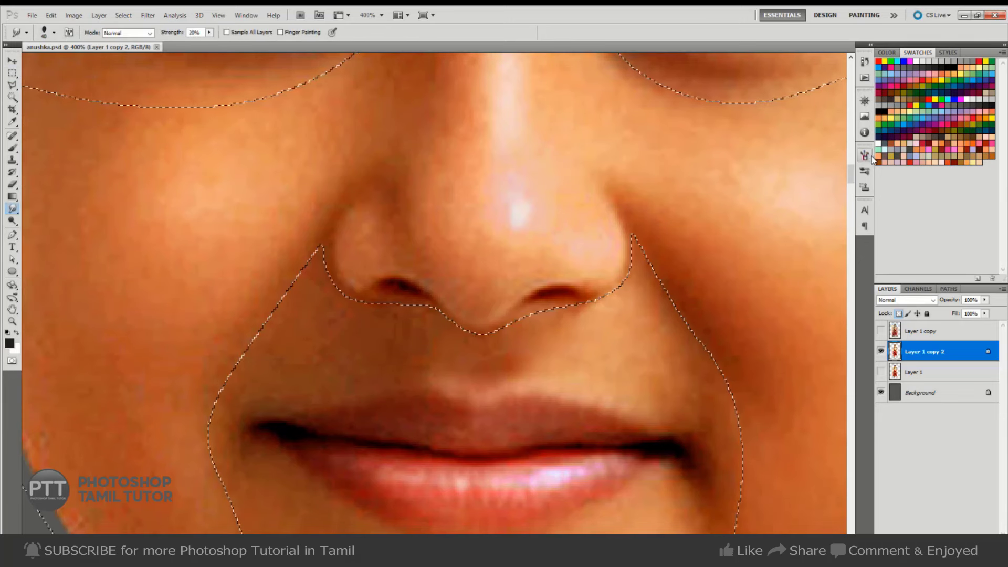
click(865, 156)
click(844, 210)
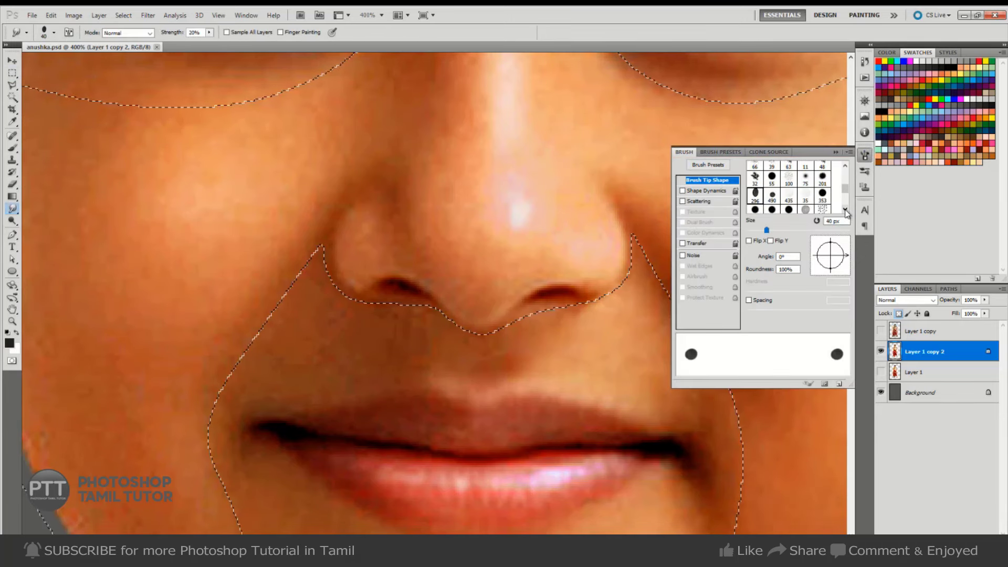
click(771, 184)
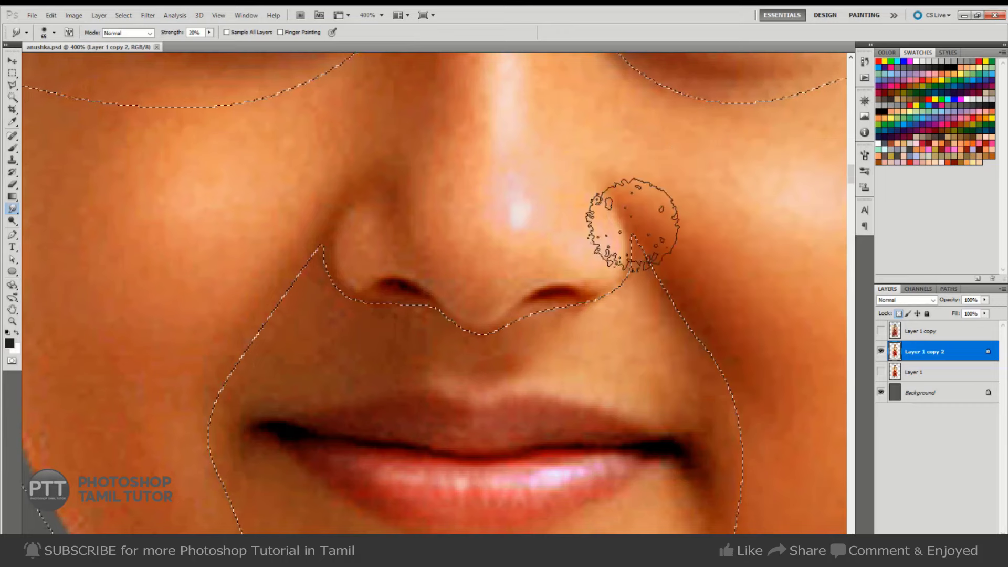
key(3)
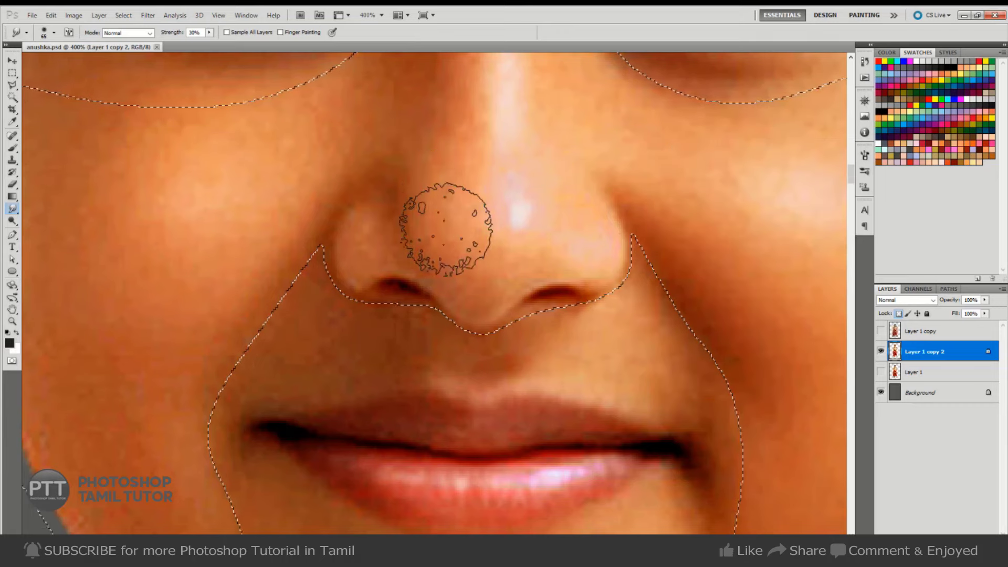
drag(471, 246, 410, 338)
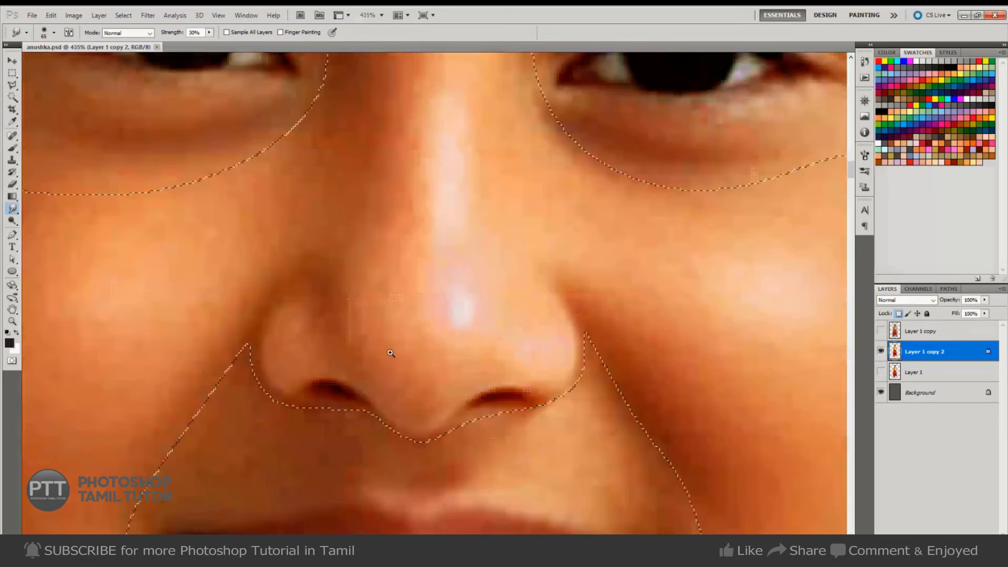
key(bracketleft)
key(bracketleft)
key(bracketleft)
key(bracketleft)
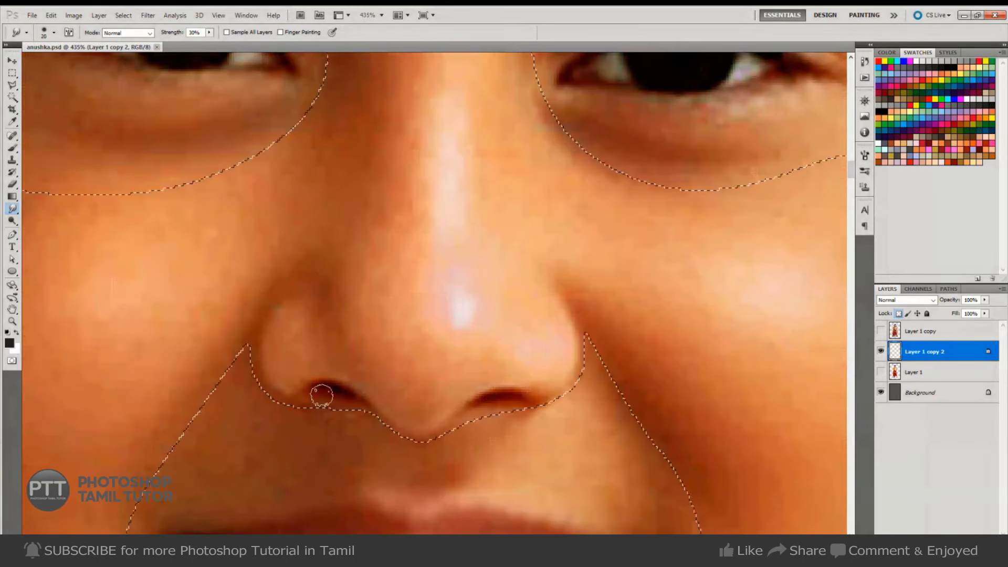
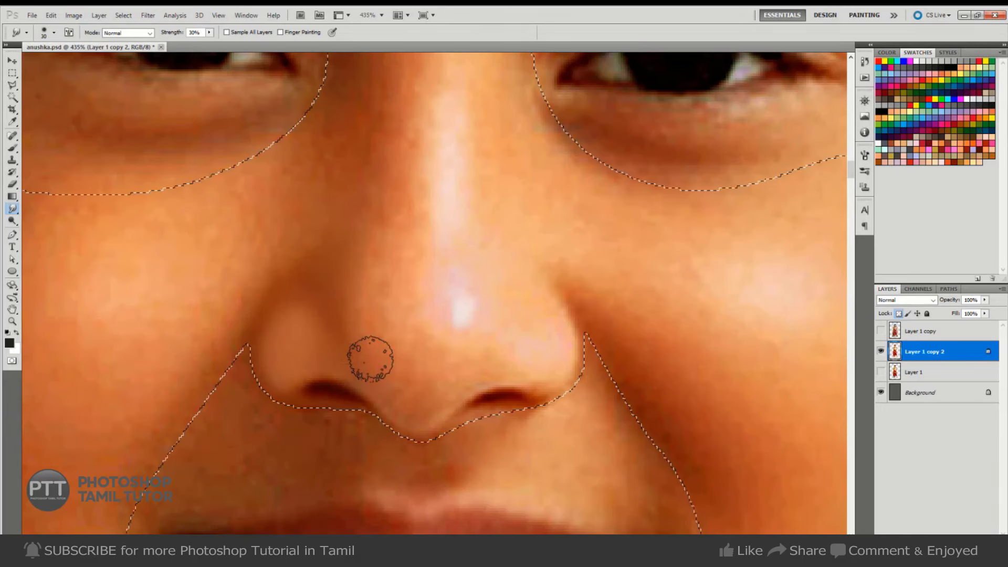
- Smudge the nose tip smooth, resizing the brush and briefly toggling the selection outline
key(bracketright)
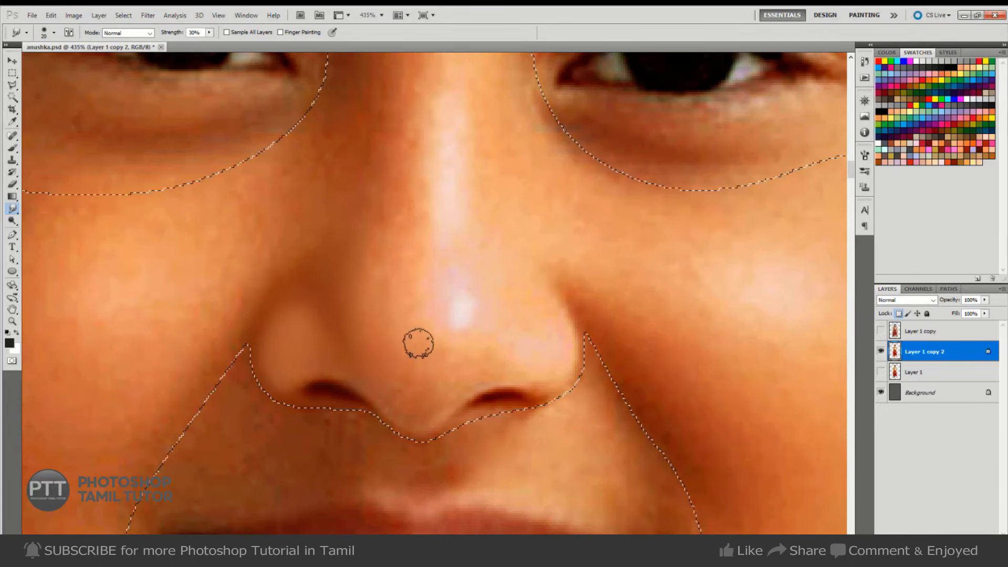
key(bracketright)
key(bracketright)
key(bracketright)
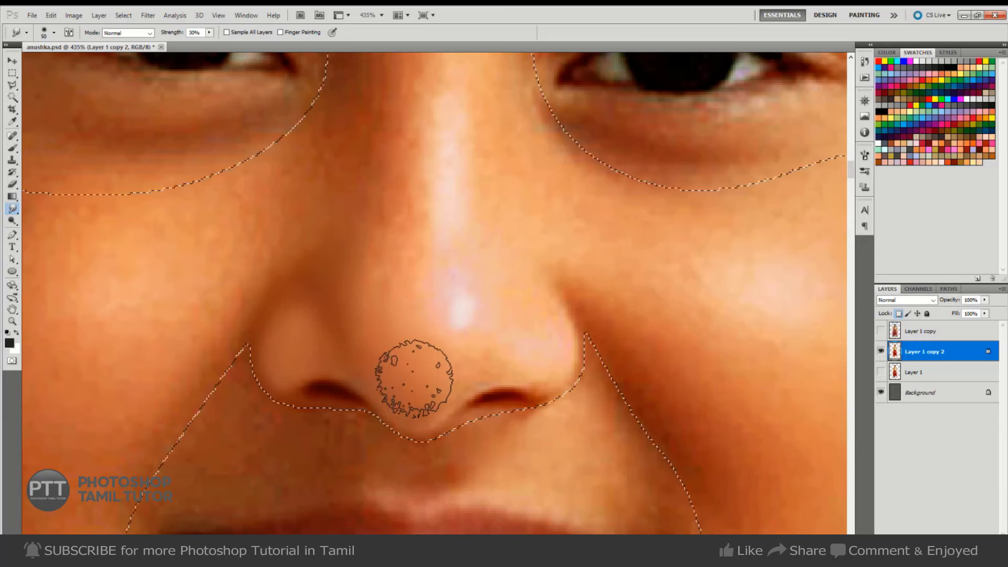
key(ctrl+d)
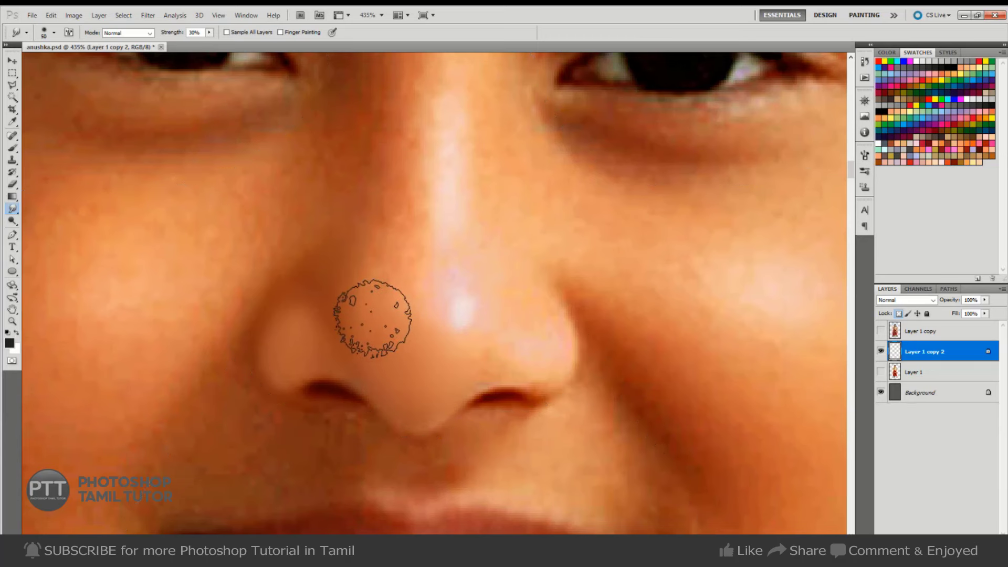
key(ctrl+z)
key(bracketleft)
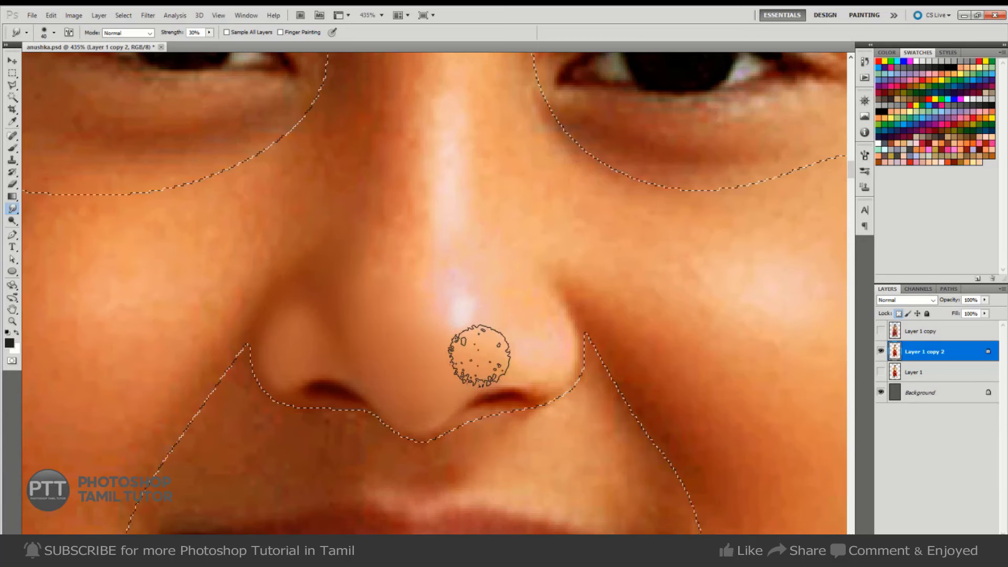
key(bracketleft)
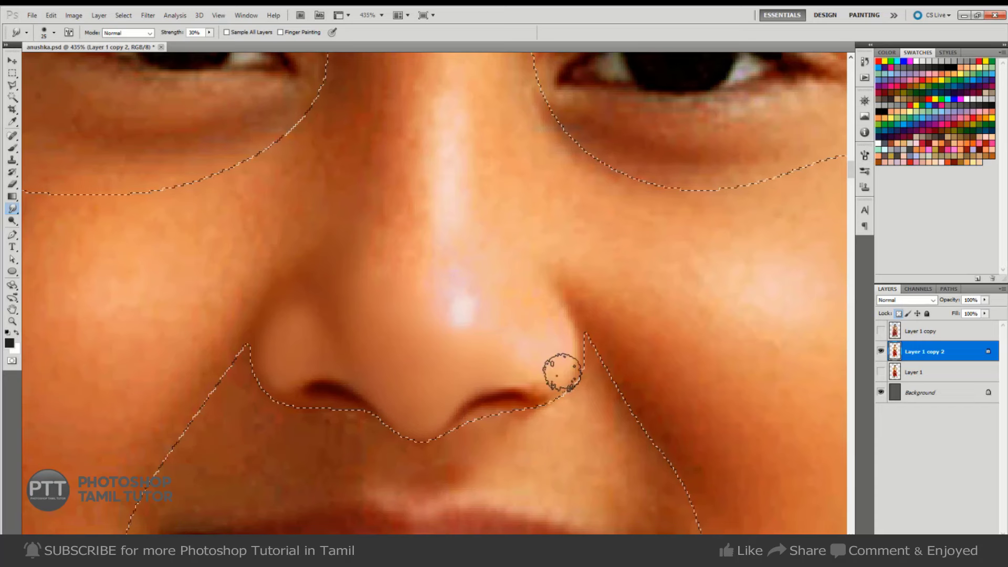
- Smudge the nose bridge and nostril area at 25% strength, then zoom out slightly
key(bracketright)
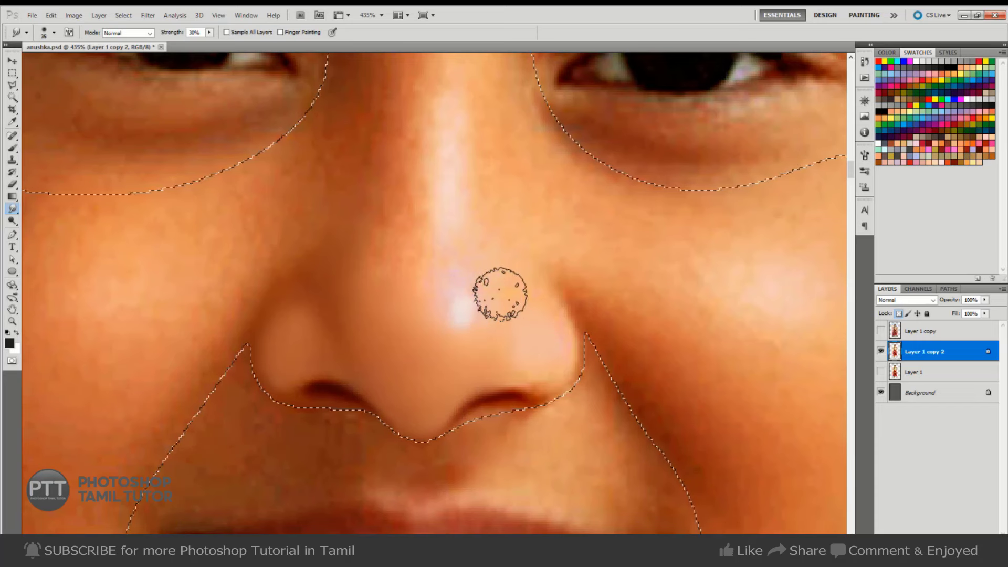
key(bracketright)
key(bracketright)
key(bracketright)
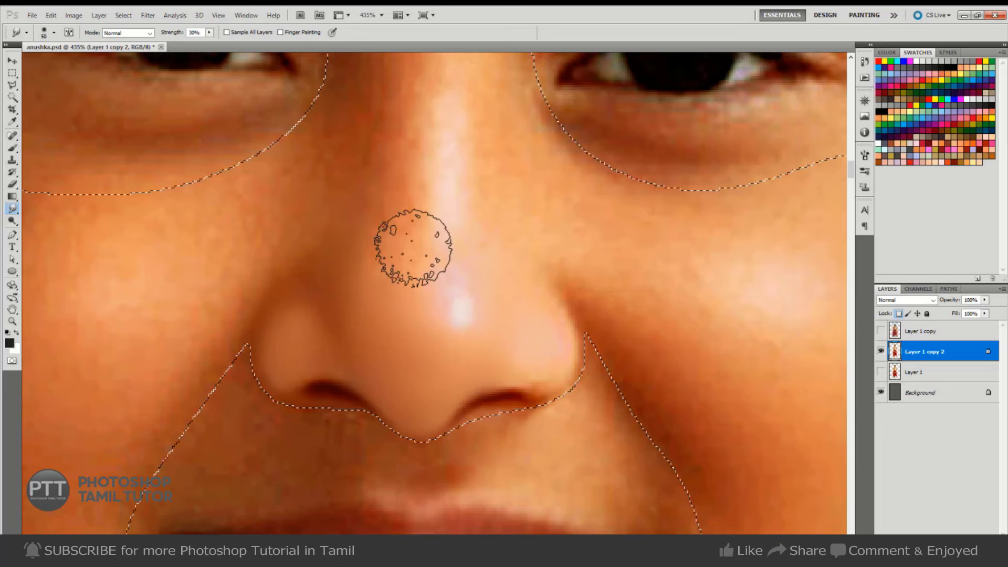
key(2)
key(5)
key(bracketright)
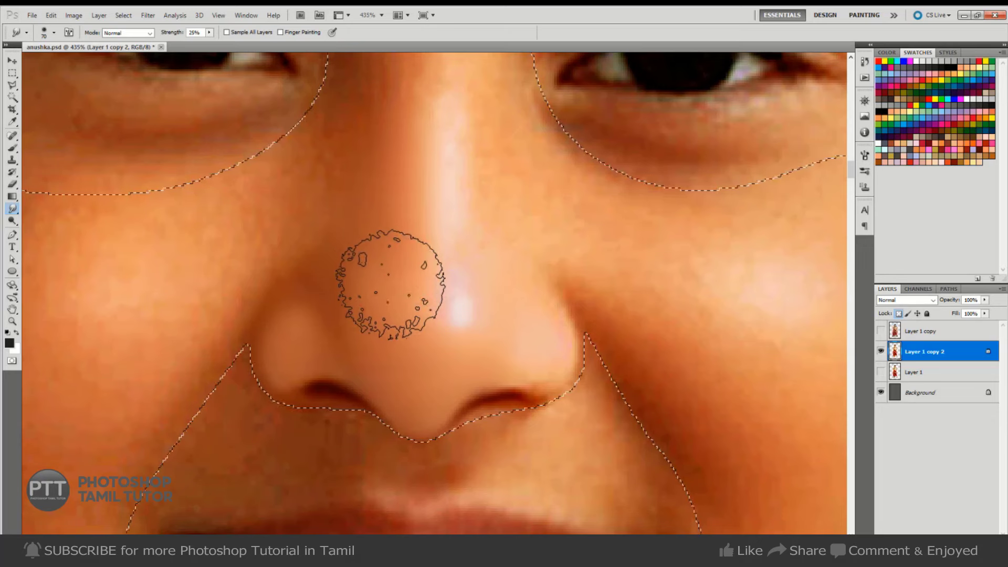
key(bracketleft)
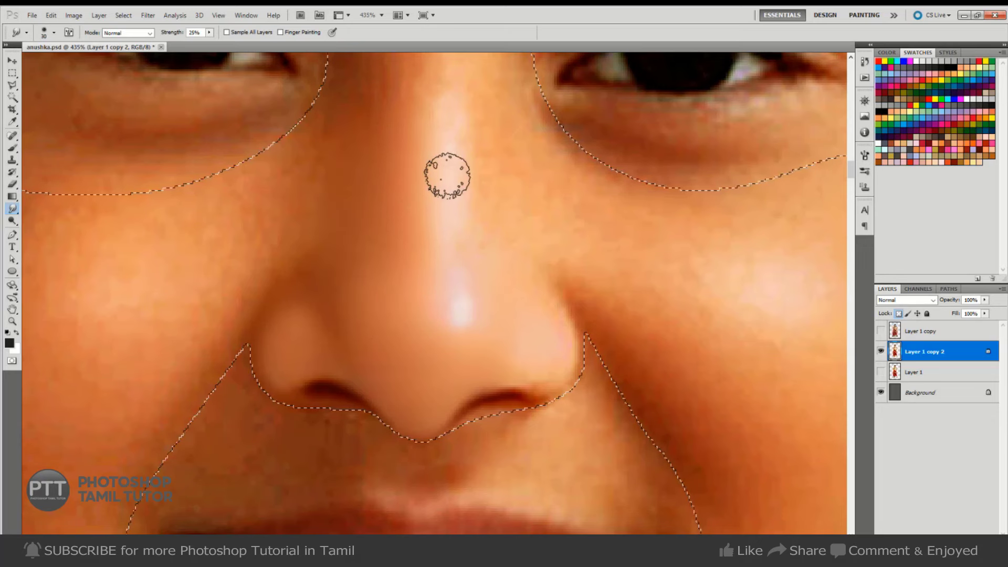
key(bracketleft)
key(ctrl+h)
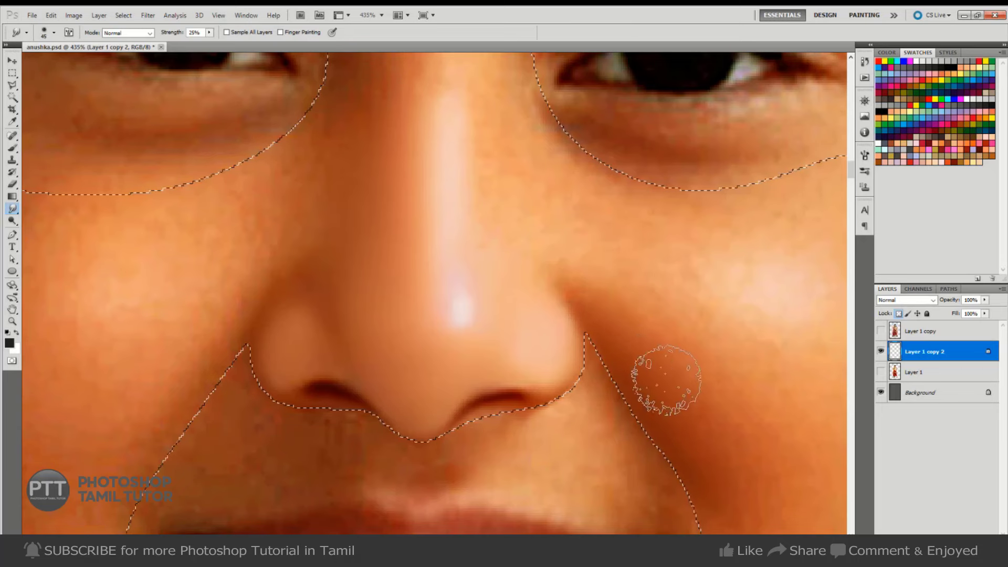
key(ctrl+minus)
- Smudge the cheek smooth from beside the eye downward, with a resized brush
click(864, 155)
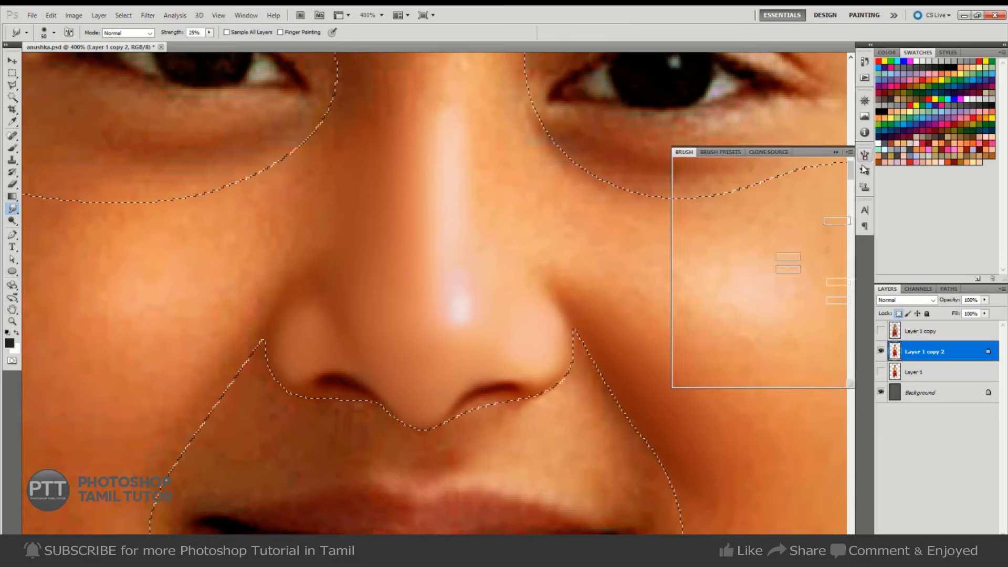
click(864, 155)
key(bracketright)
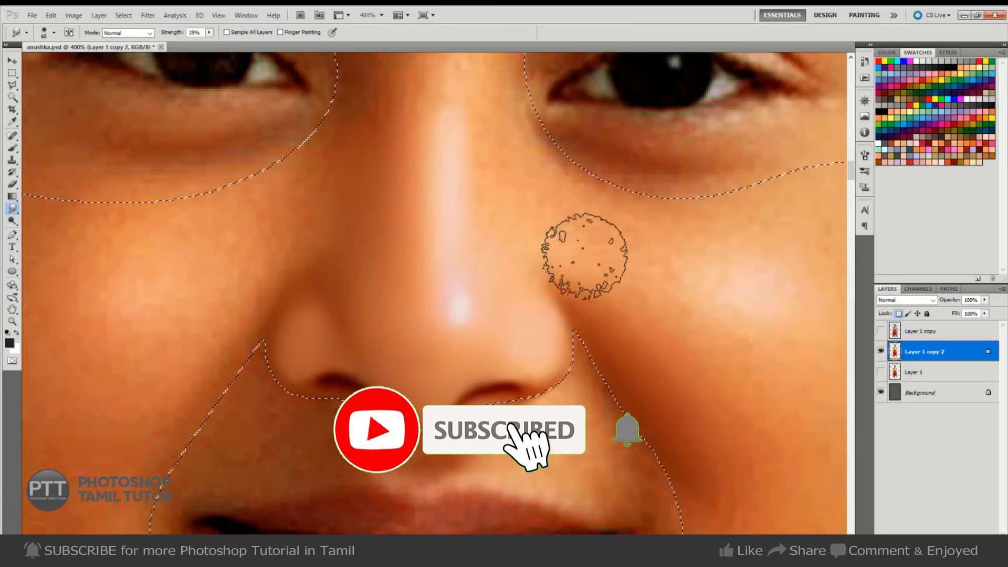
key(bracketleft)
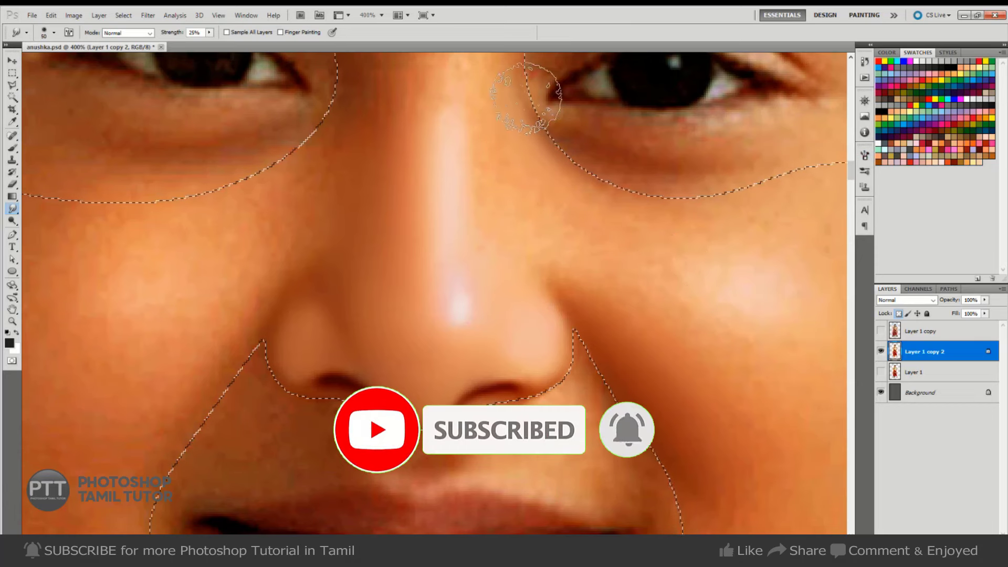
key(bracketleft)
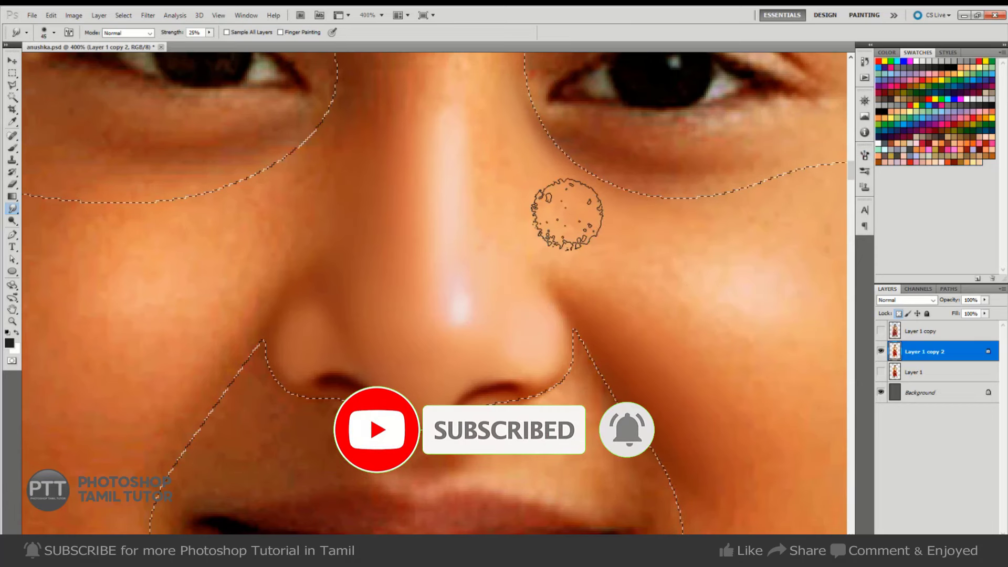
key(bracketright)
key(bracketright)
key(bracketright)
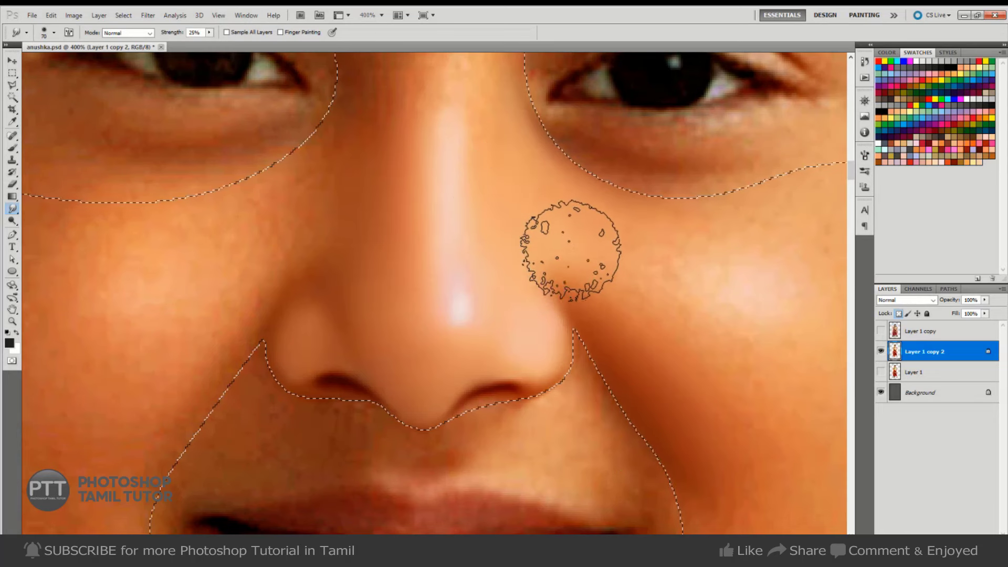
key(bracketleft)
key(bracketleft)
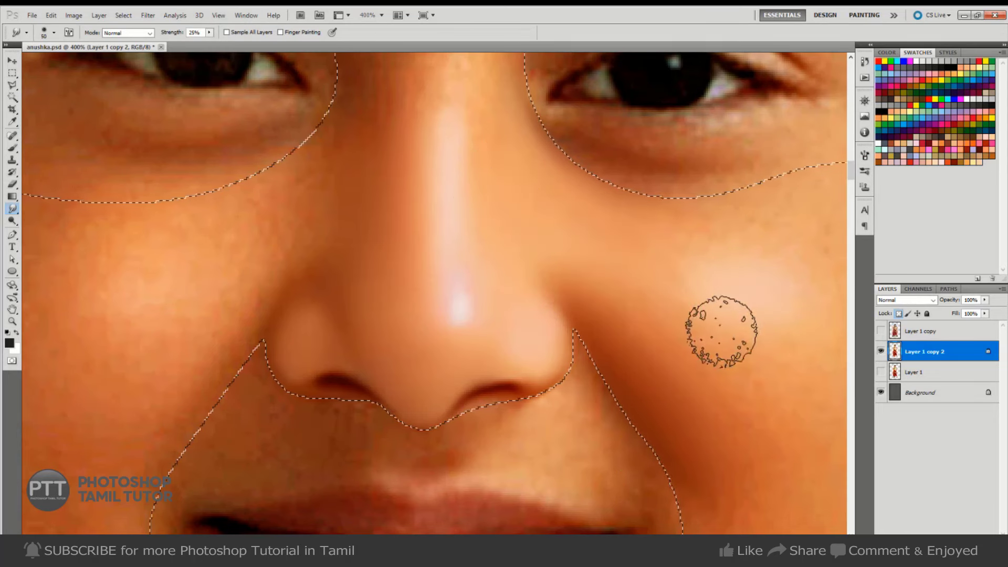
key(bracketright)
key(bracketright)
key(bracketright)
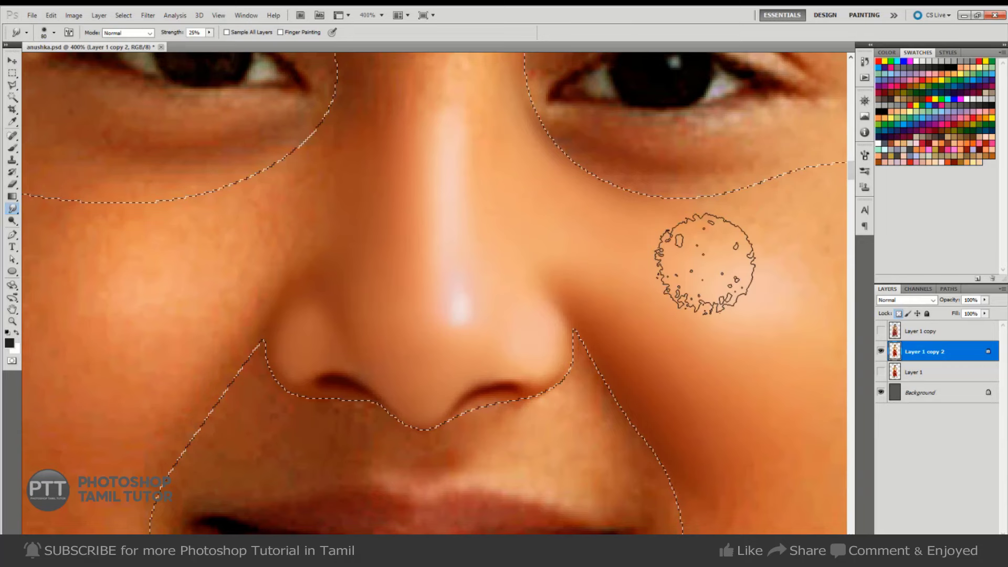
key(bracketleft)
key(bracketleft)
key(bracketleft)
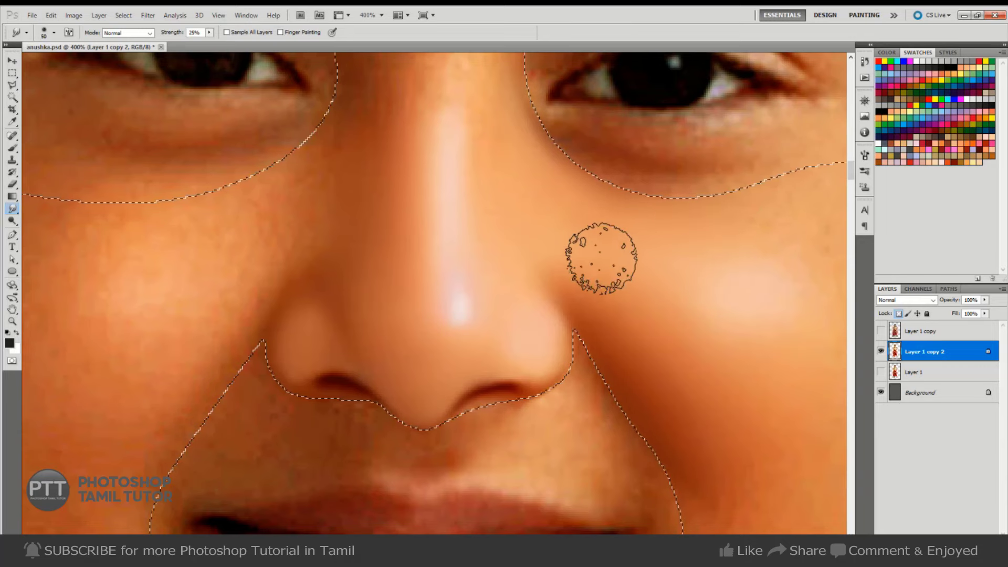
scroll(601, 257, up, 2)
scroll(562, 292, up, 3)
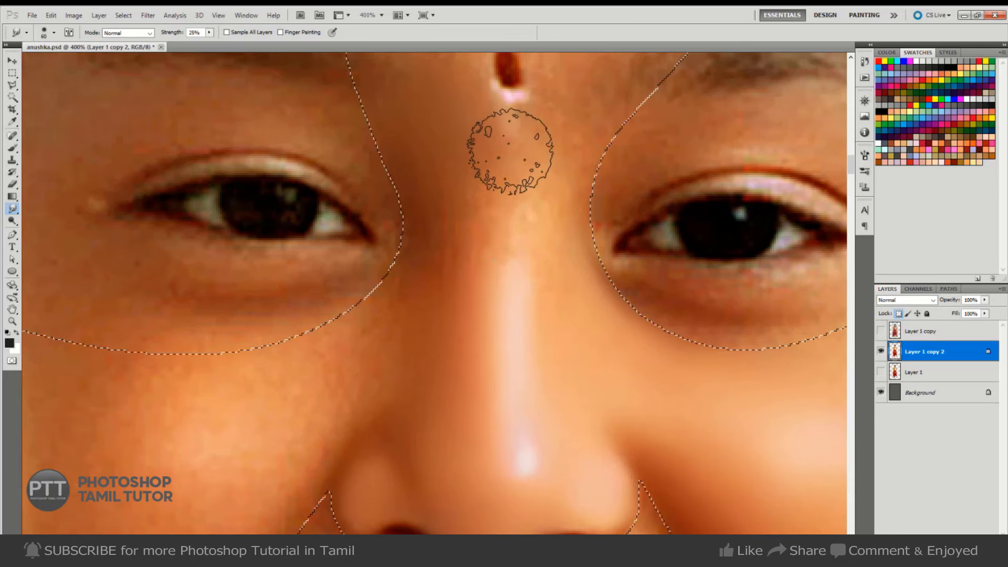
key(bracketright)
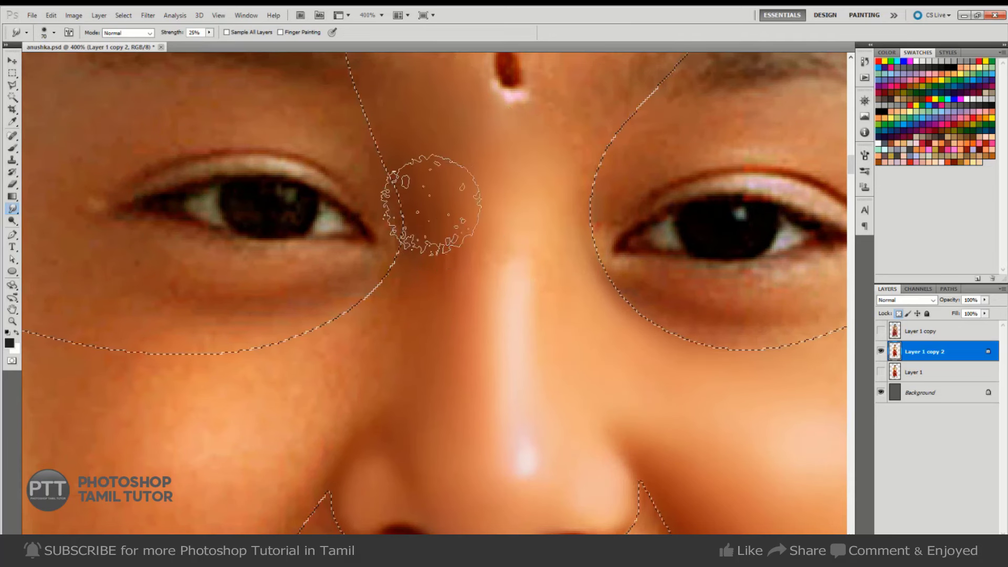
mouse_move(431, 205)
mouse_down()
mouse_move(333, 286)
mouse_move(367, 281)
mouse_move(360, 366)
mouse_up()
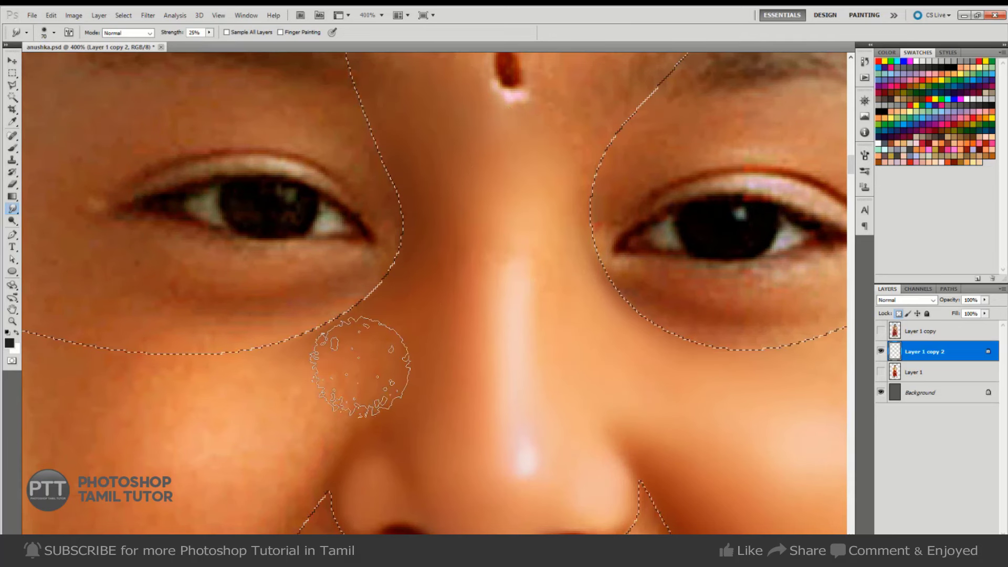
- Smudge the forehead and the right eye's inner corner with a smaller brush
key(ctrl+d)
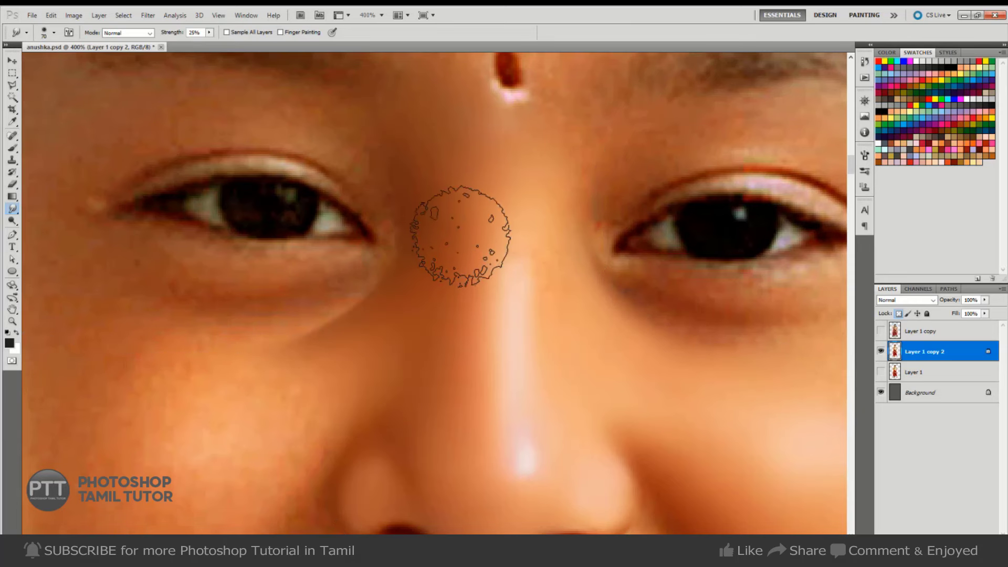
key(ctrl+z)
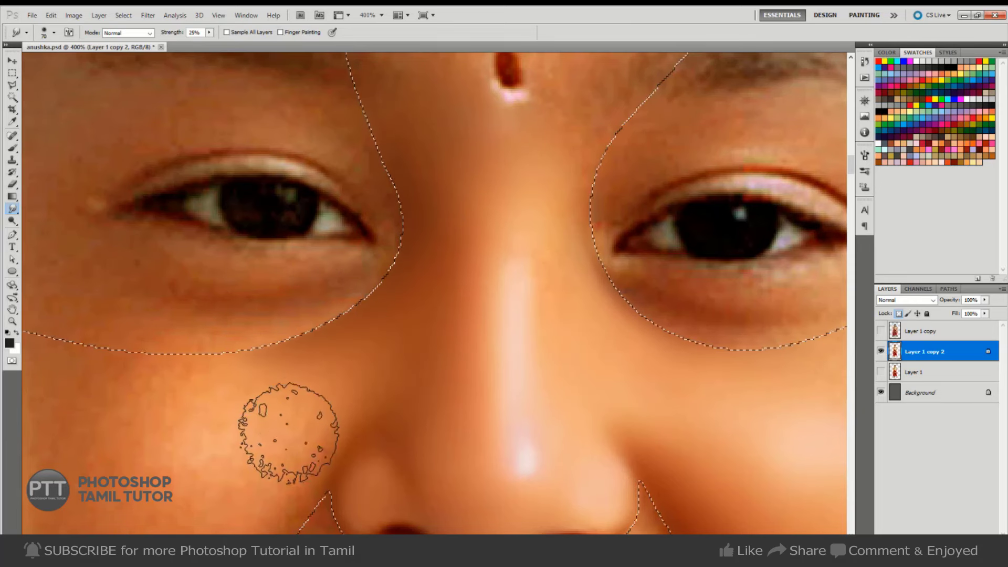
key(bracketleft)
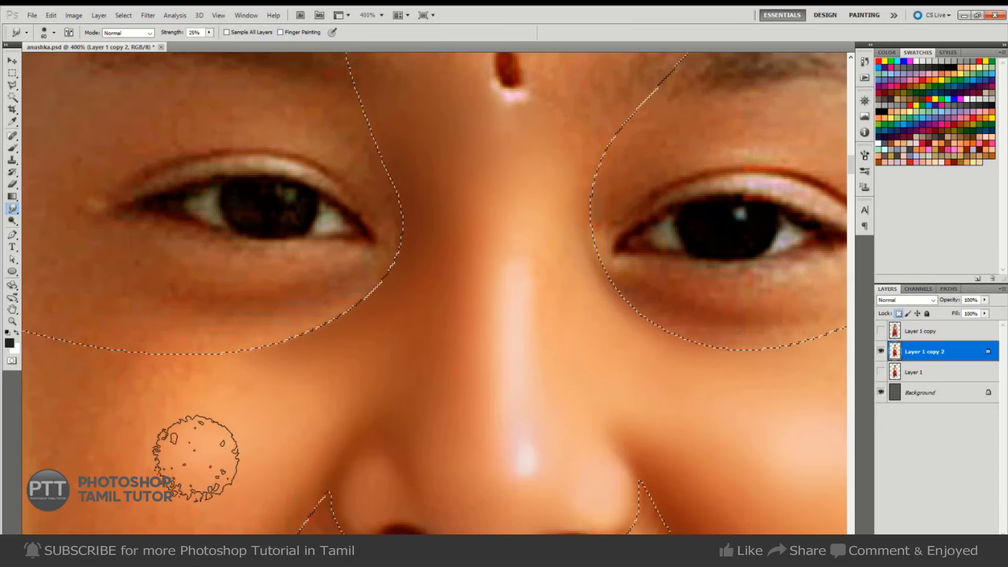
key(bracketright)
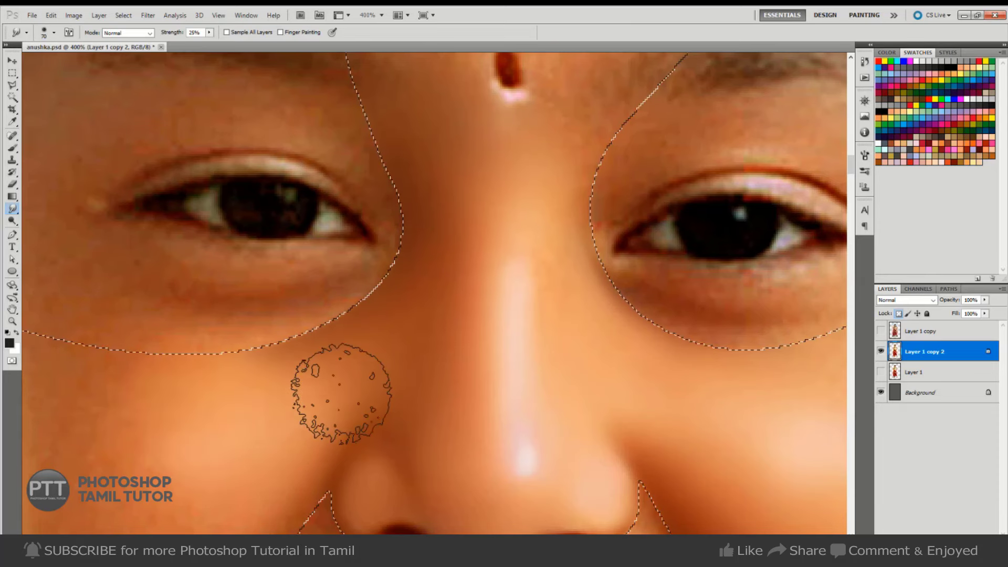
key(bracketleft)
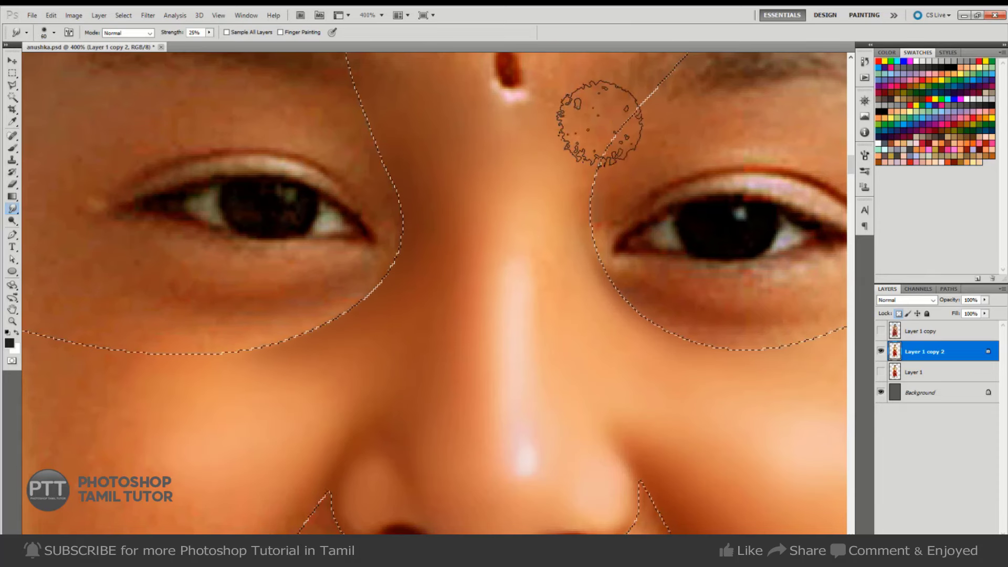
key(bracketright)
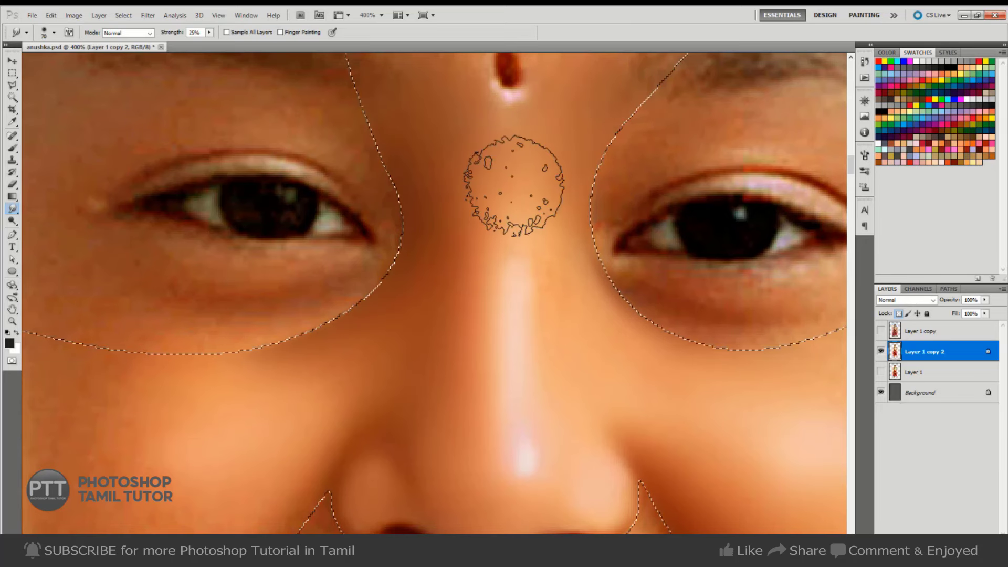
key(bracketleft)
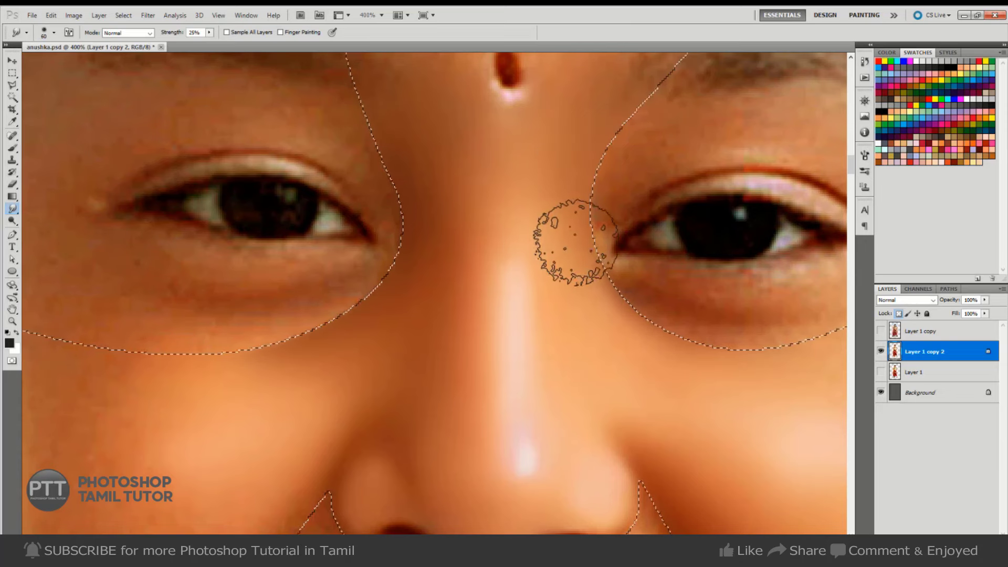
drag(562, 266, 600, 285)
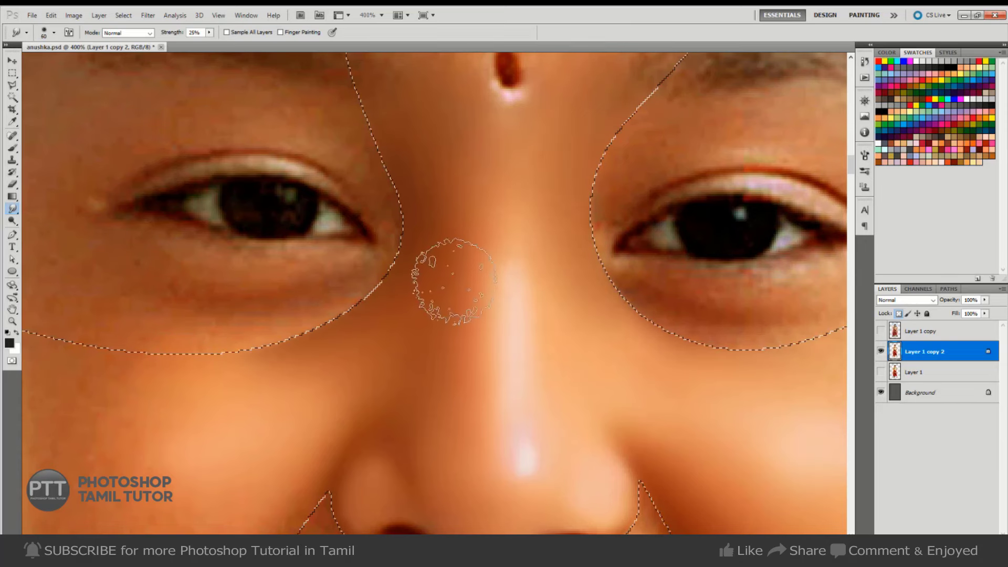
- Smudge the nose bridge on Layer 1 copy 2, hiding the selection outline to check the skin
key(b)
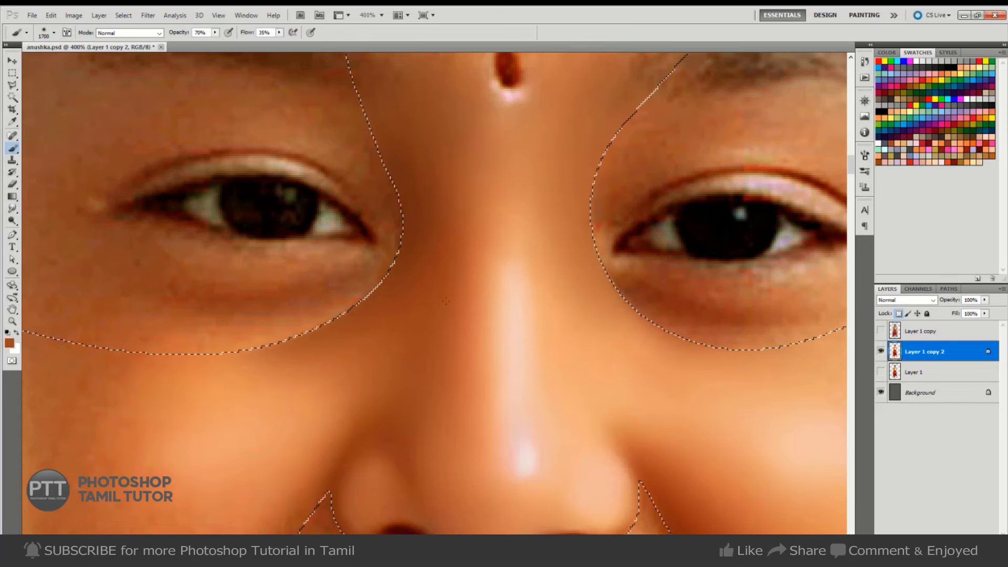
key(bracketleft)
key(bracketleft)
key(bracketleft)
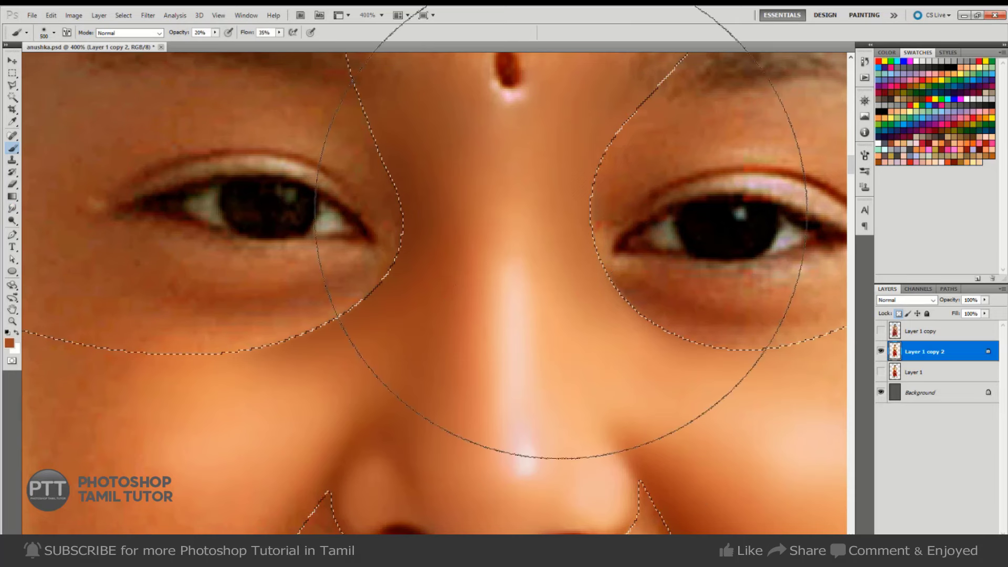
key(bracketleft)
key(bracketleft)
key(bracketleft)
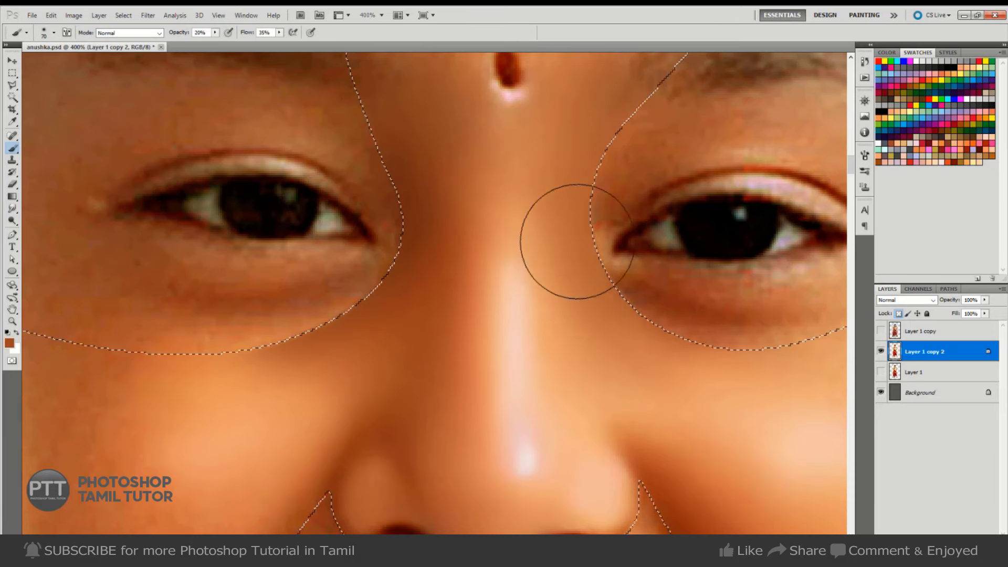
key(bracketleft)
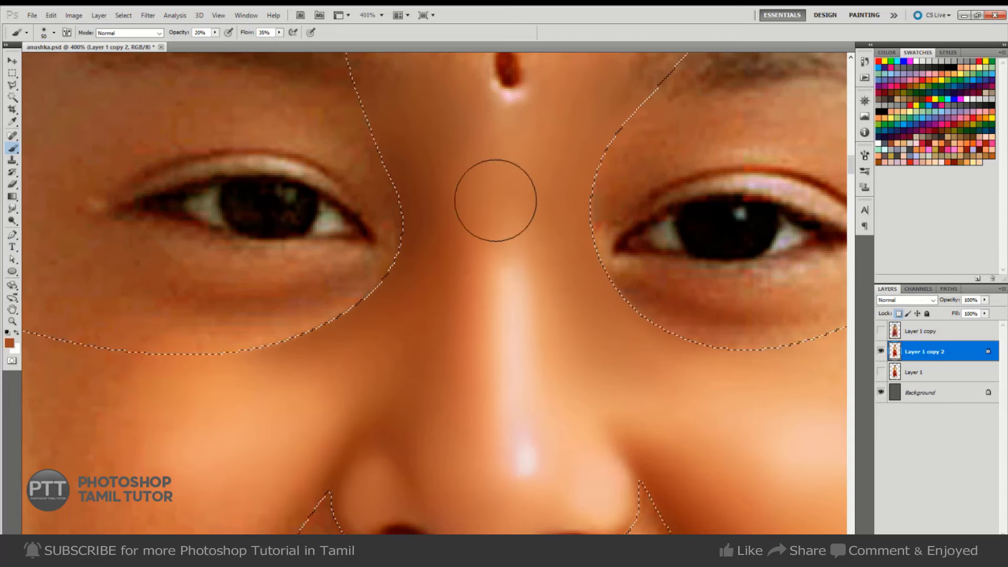
key(ctrl+d)
key(r)
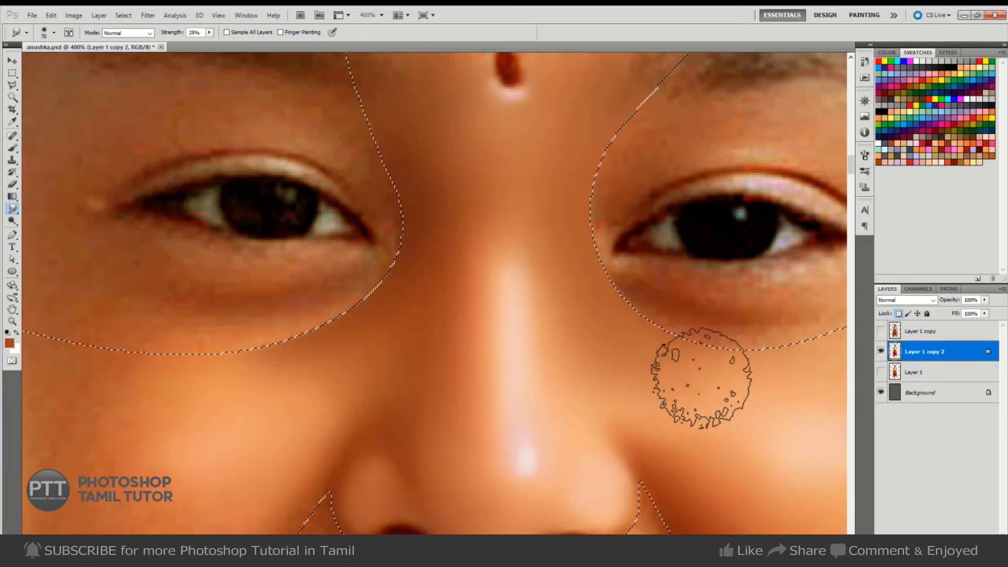
key(bracketright)
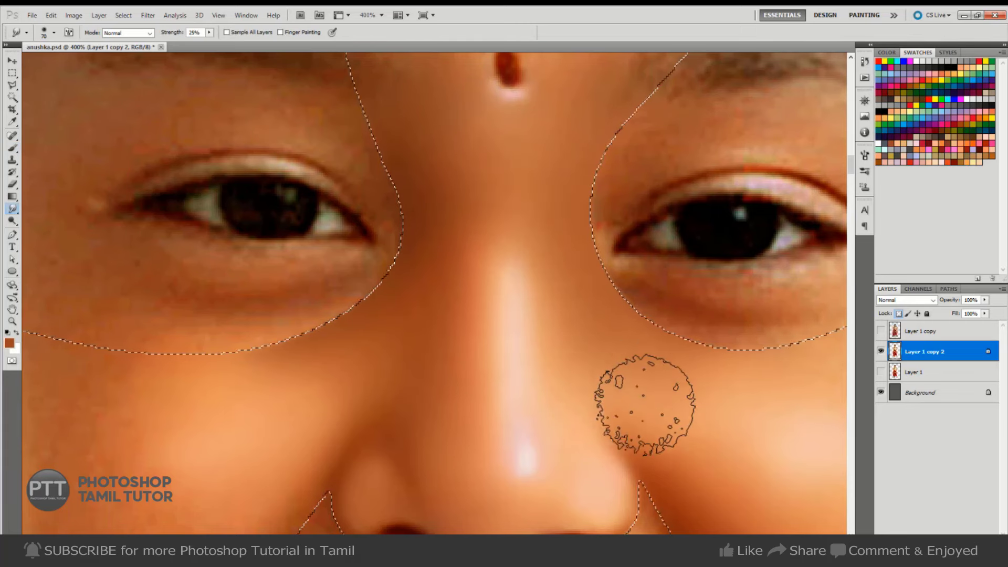
key(bracketleft)
key(bracketleft)
key(bracketleft)
key(ctrl+d)
key(ctrl+shift+d)
key(bracketright)
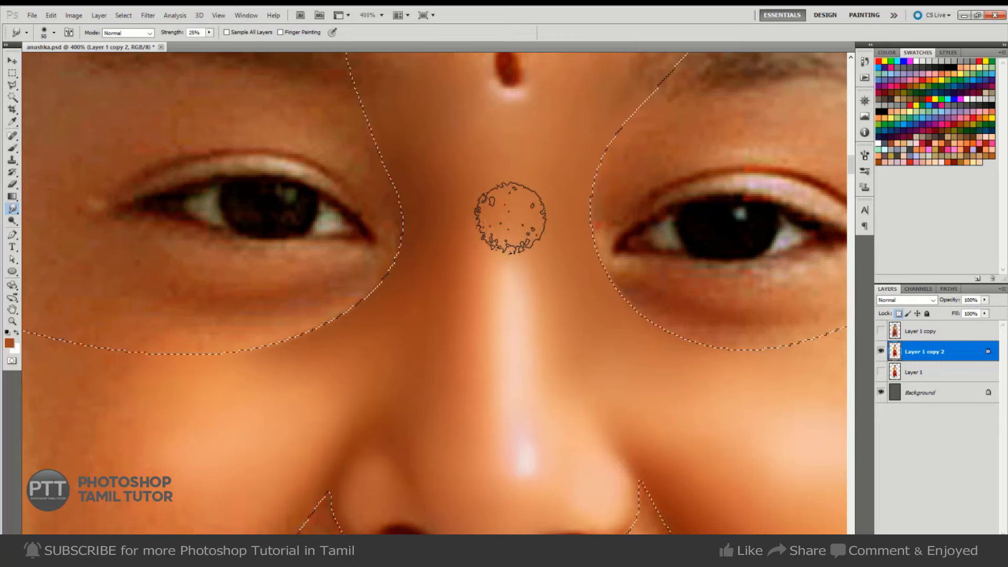
- Smudge the forehead around the bindi and sample a darker brown skin colour
key(ctrl+minus)
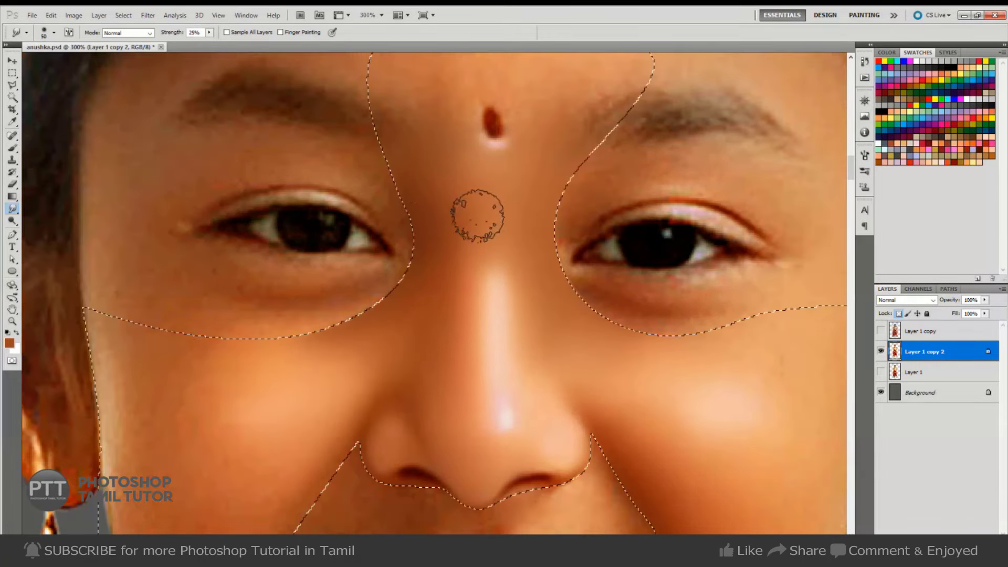
key(bracketright)
key(bracketright)
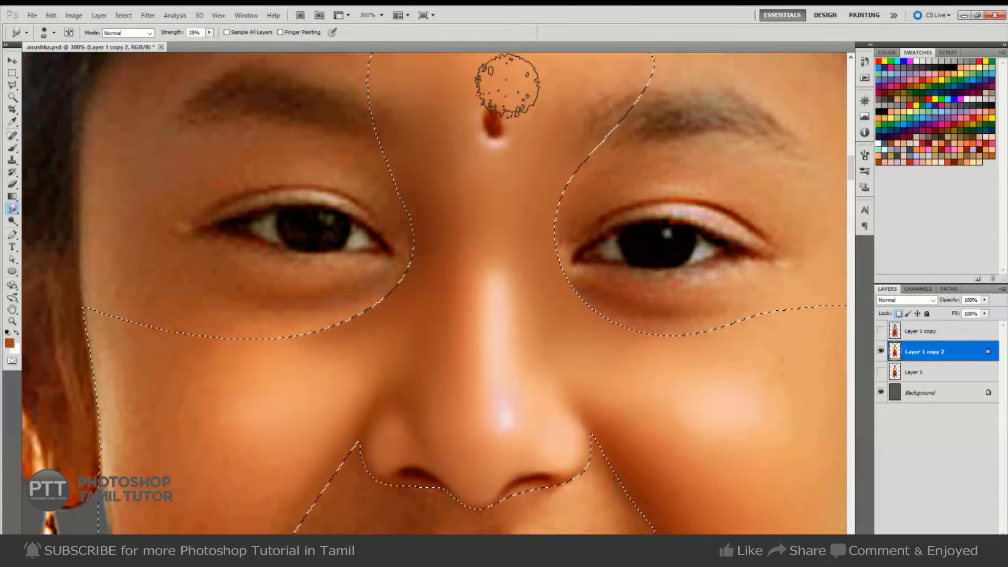
key(bracketleft)
key(bracketleft)
key(bracketleft)
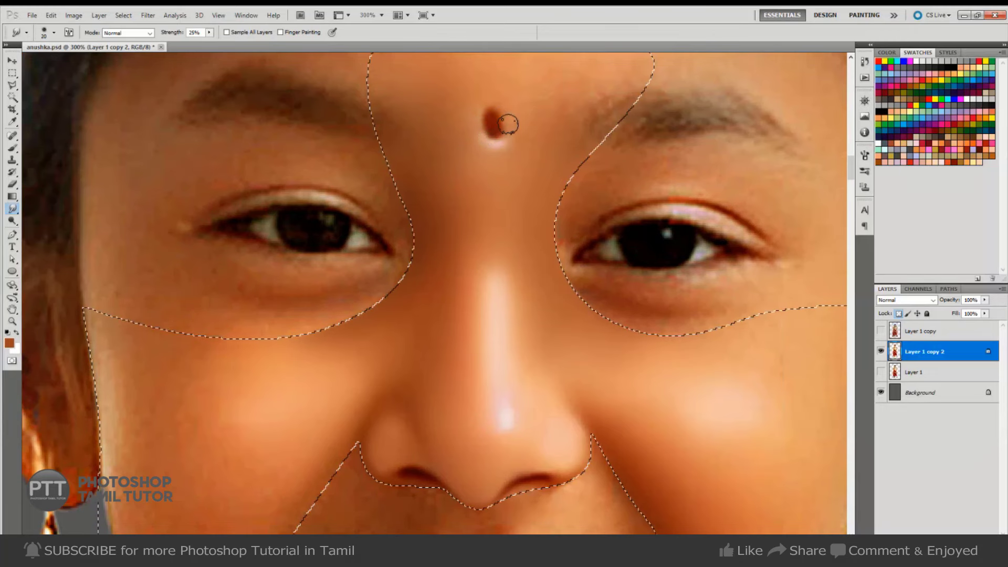
key(bracketright)
key(bracketright)
key(bracketright)
key(bracketright)
key(bracketright)
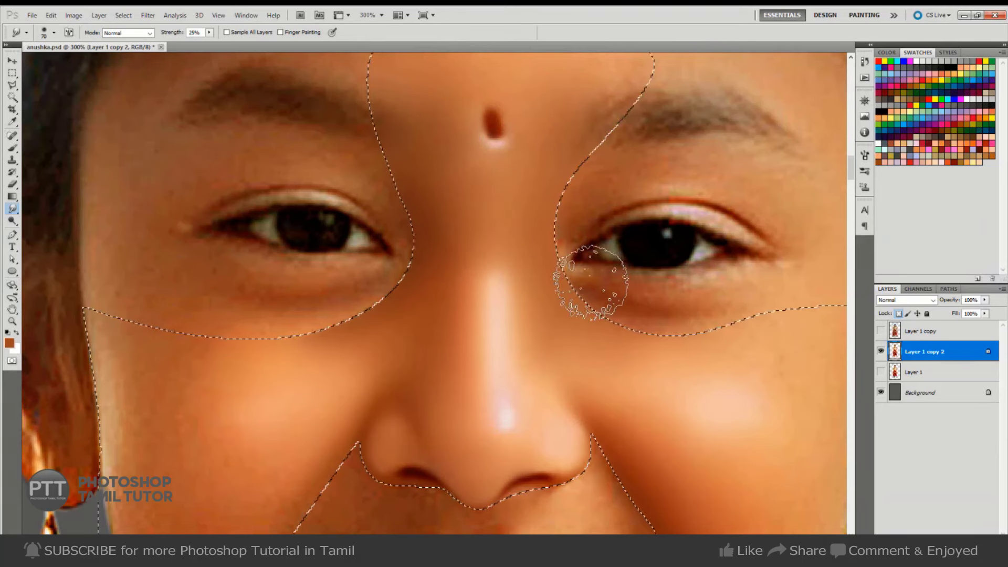
key(b)
alt+click(435, 239)
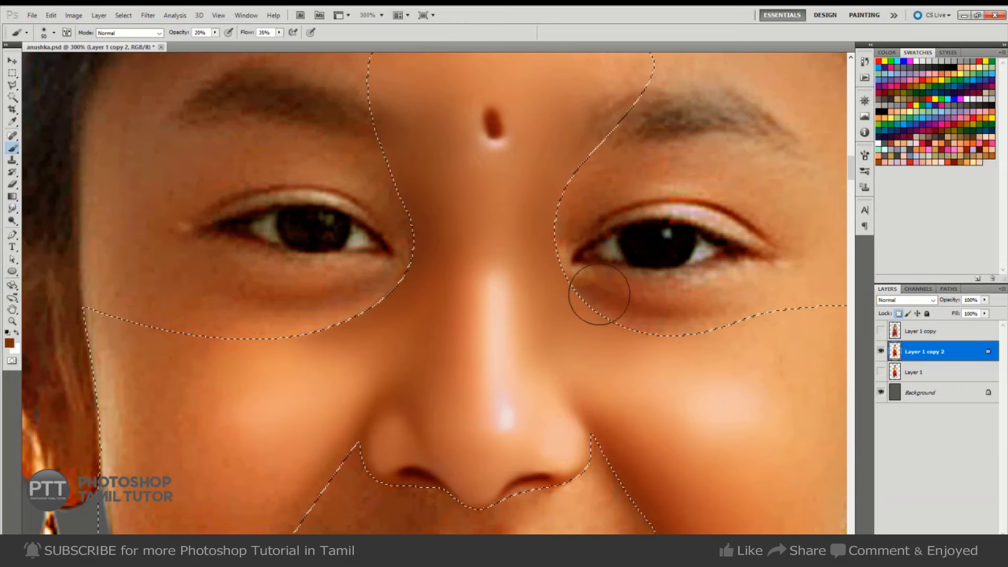
key(r)
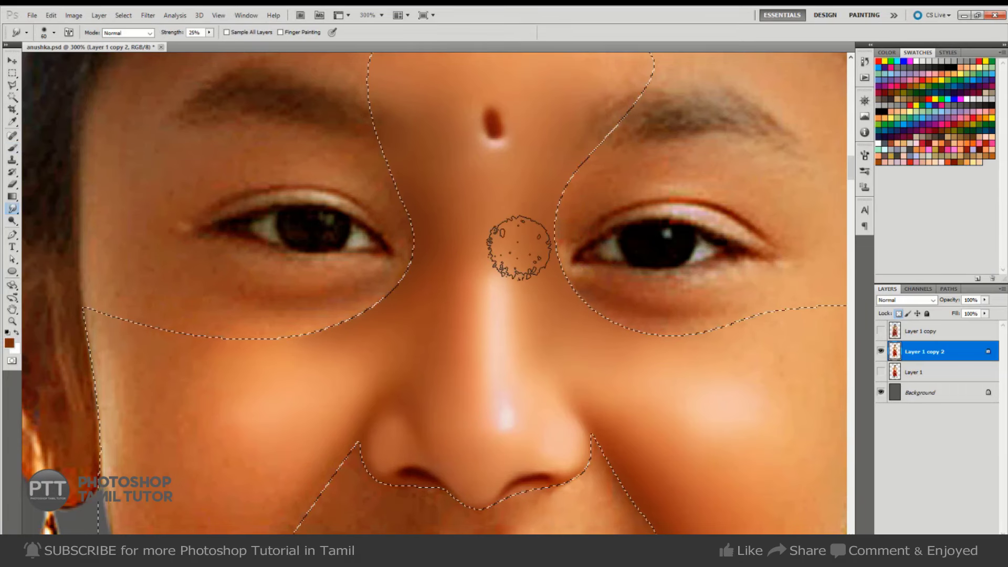
- Smooth the cheek skin with an enlarged smudge brush
key(bracketright)
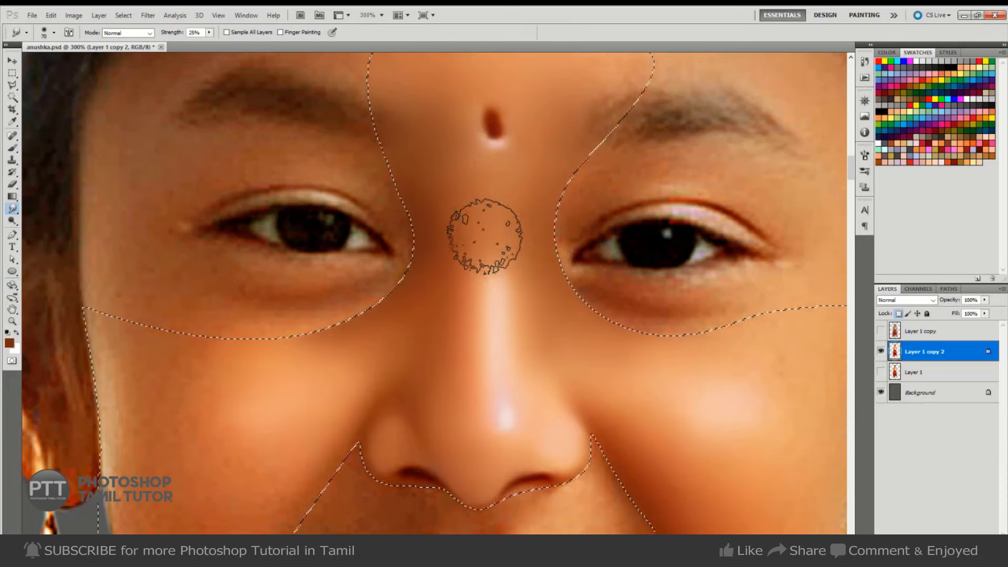
key(bracketright)
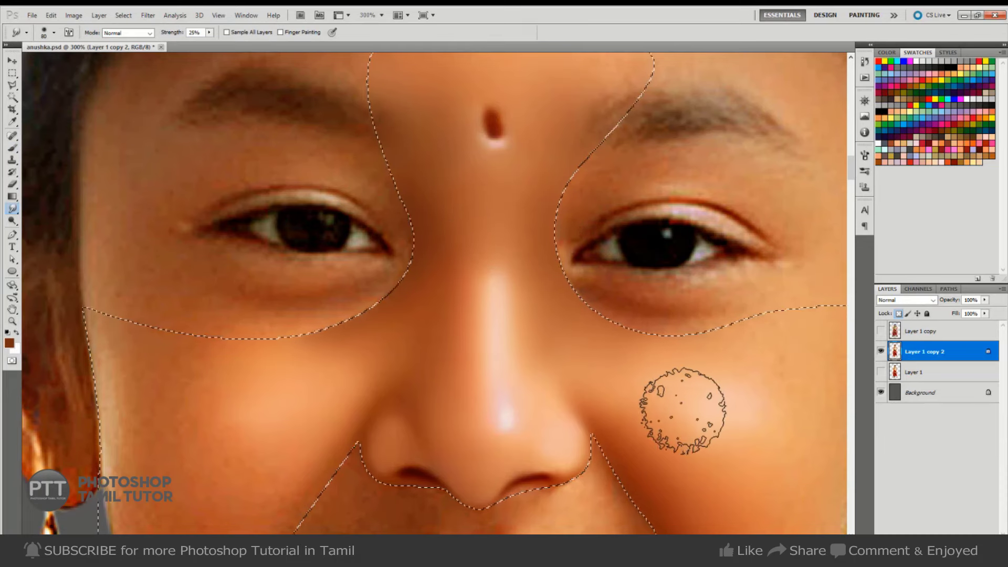
key(ctrl+minus)
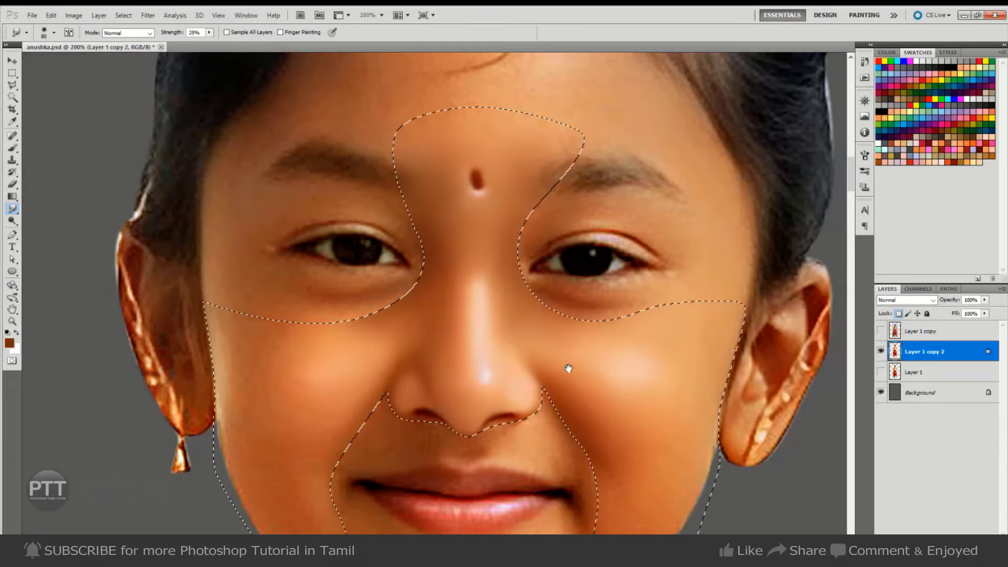
scroll(546, 292, down, 2)
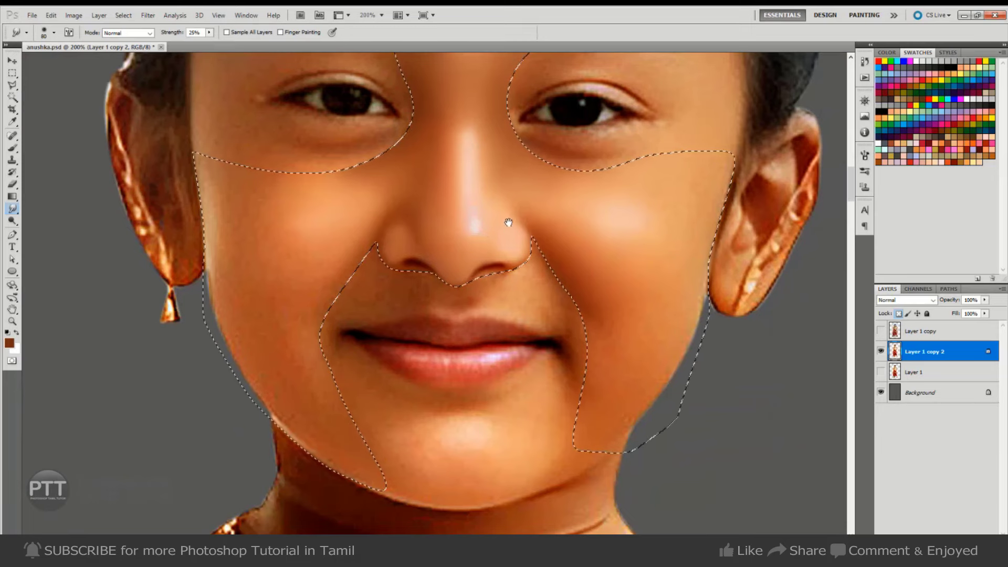
drag(390, 303, 402, 322)
mouse_move(326, 283)
mouse_down()
mouse_move(321, 326)
mouse_move(281, 328)
mouse_up()
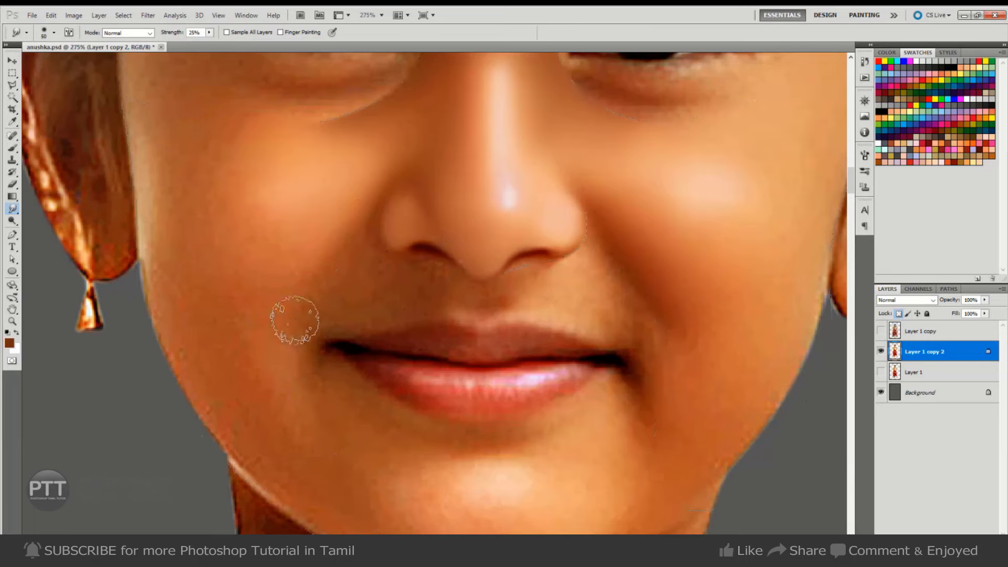
- Smudge the cheek edge and upper cheek, shrinking the brush for finer work
key(bracketright)
key(bracketright)
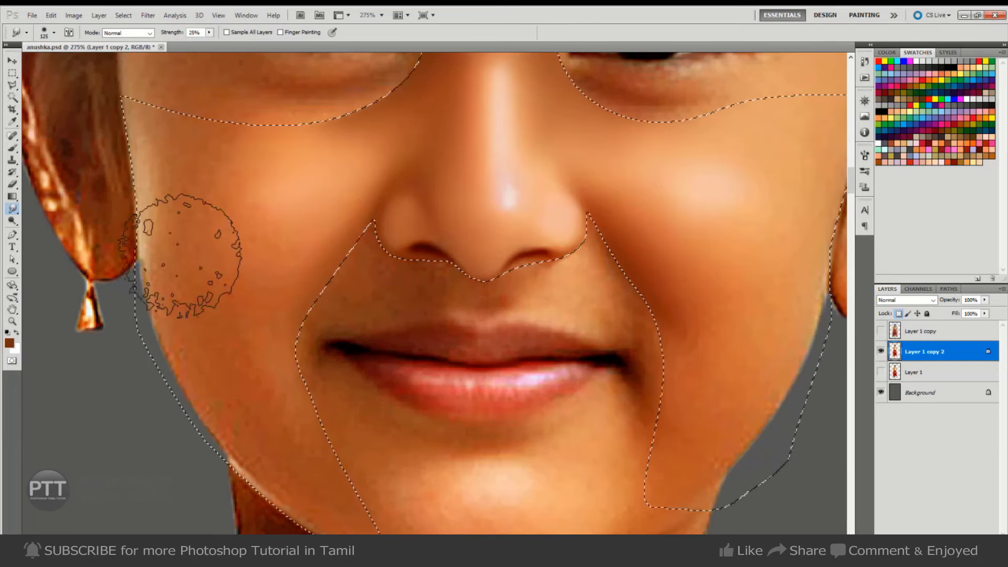
key(bracketright)
key(bracketright)
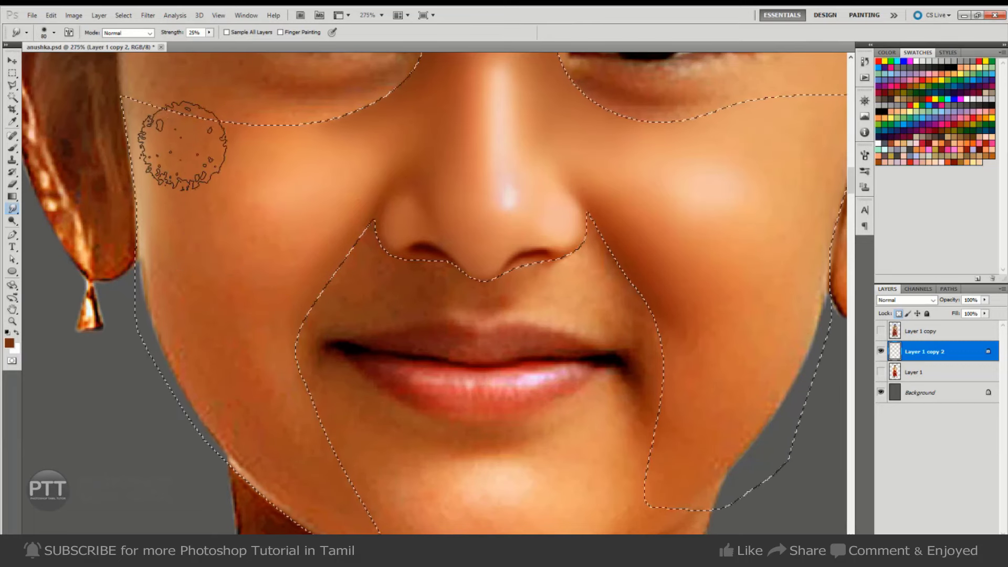
key(bracketright)
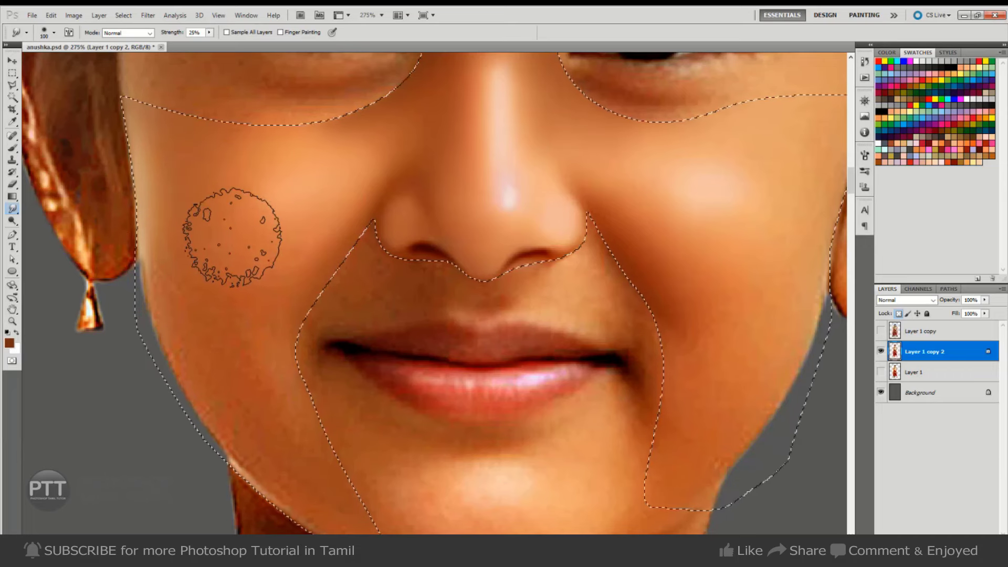
key(bracketleft)
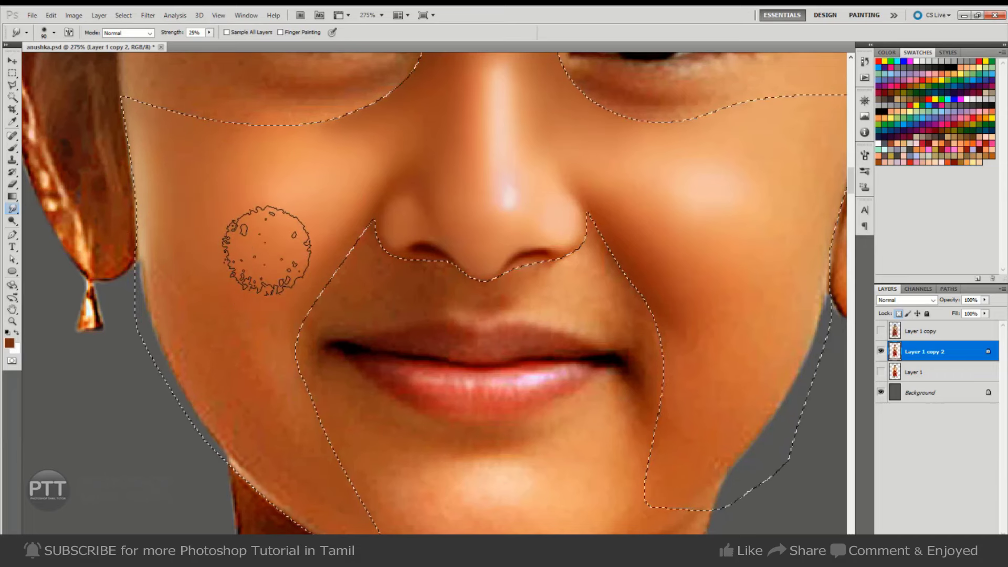
key(bracketleft)
key(bracketleft)
key(bracketleft)
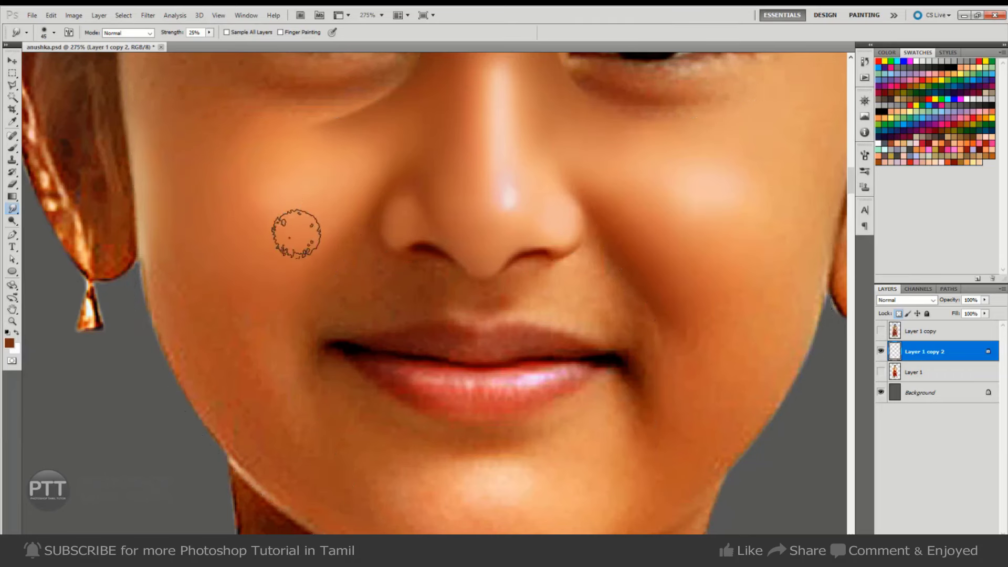
key(ctrl+h)
key(bracketright)
key(bracketright)
key(bracketright)
key(bracketright)
key(bracketright)
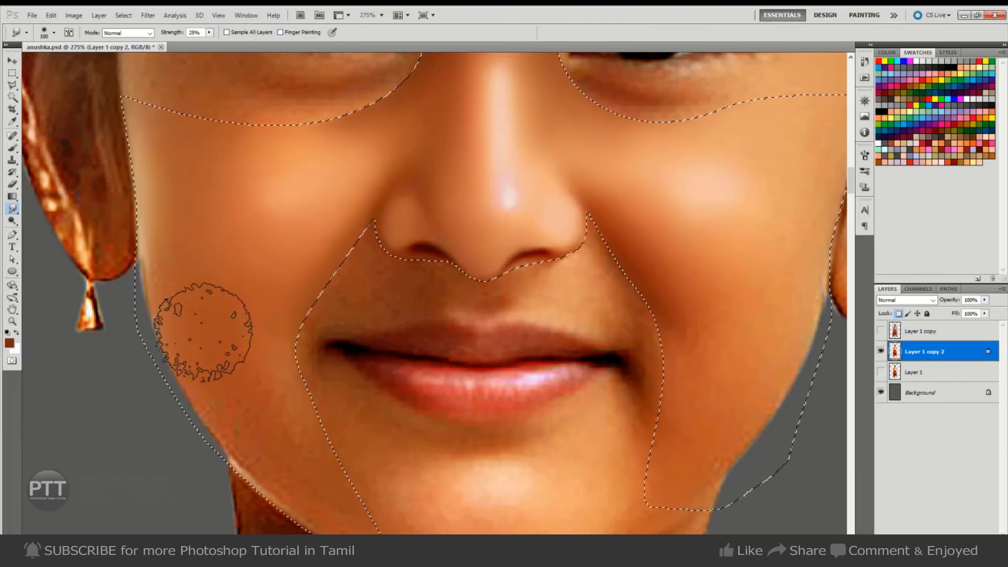
key(bracketleft)
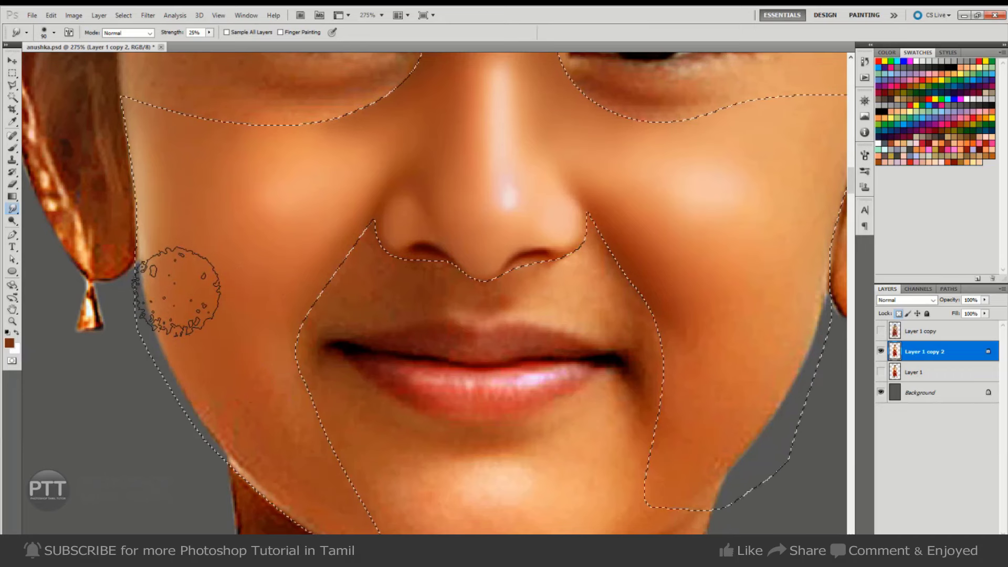
key(bracketleft)
key(bracketleft)
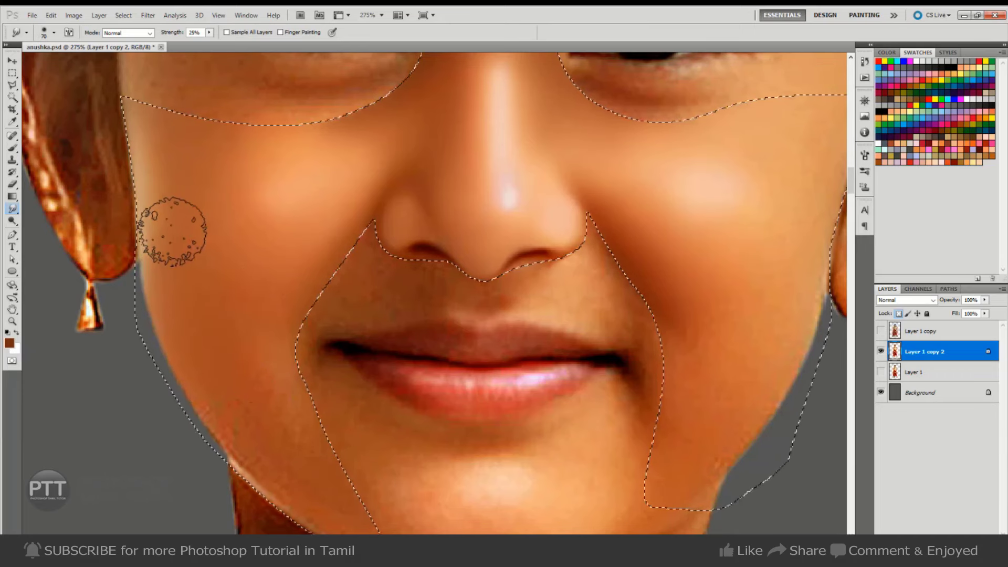
- Smooth the jaw and right cheek with a larger smudge brush
key(bracketright)
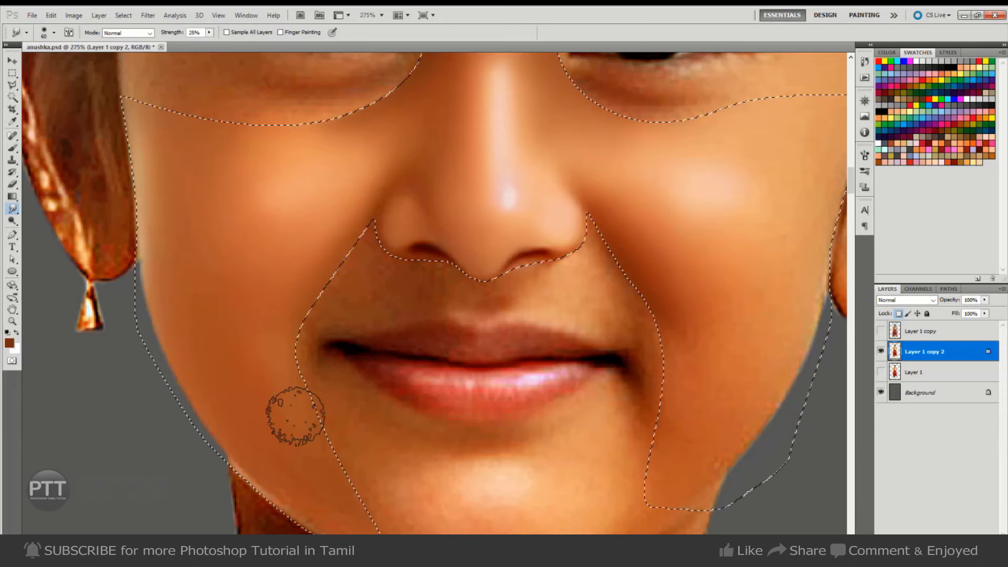
key(bracketright)
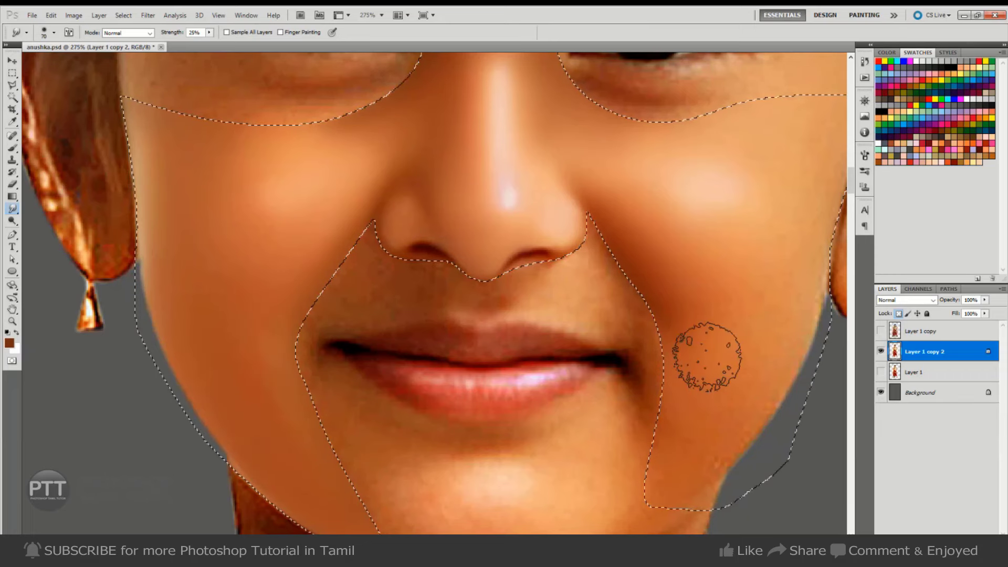
key(bracketright)
key(bracketright)
key(bracketleft)
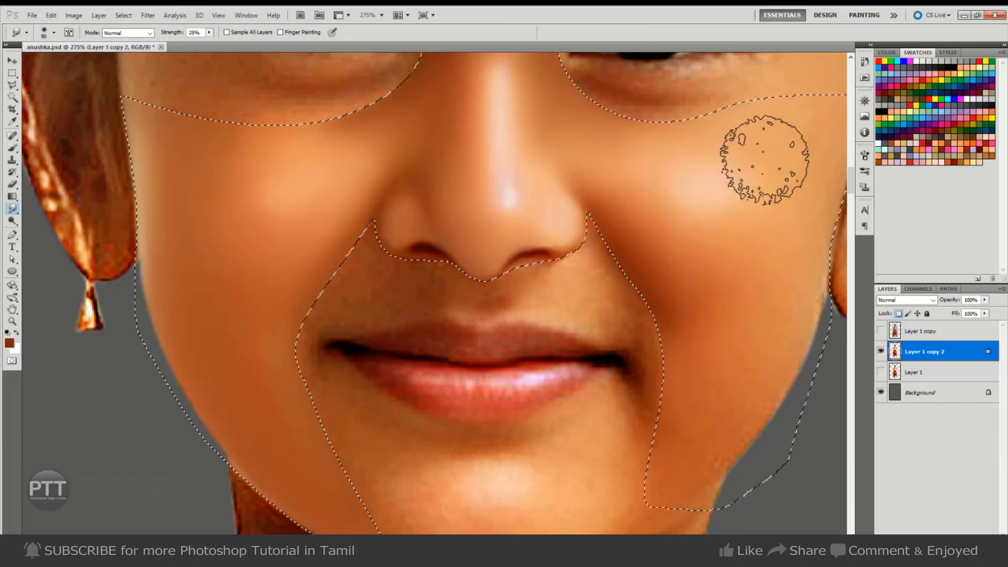
key(bracketleft)
key(bracketleft)
key(bracketleft)
key(bracketleft)
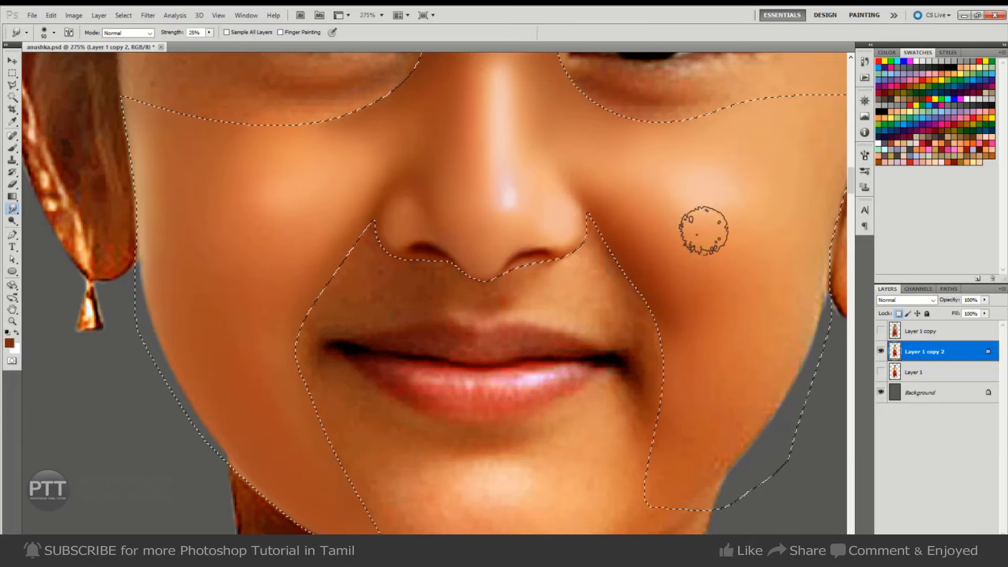
key(bracketright)
key(bracketright)
key(bracketright)
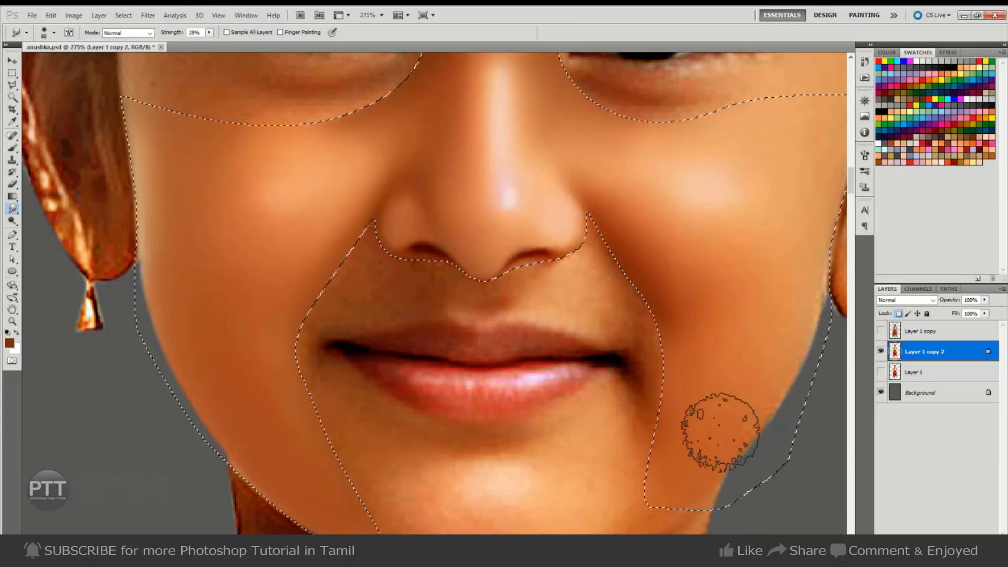
key(bracketright)
key(ctrl+minus)
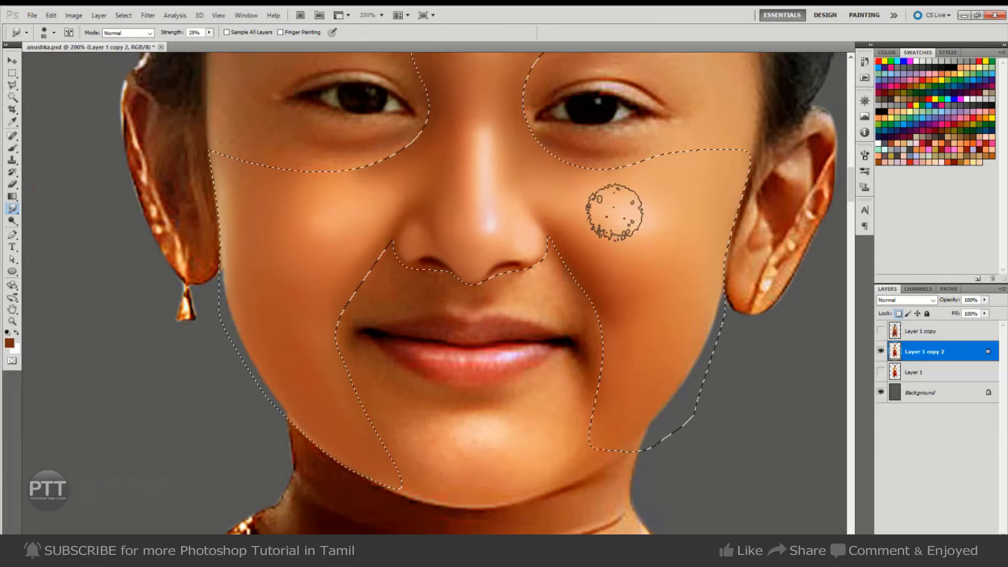
key(bracketright)
key(bracketright)
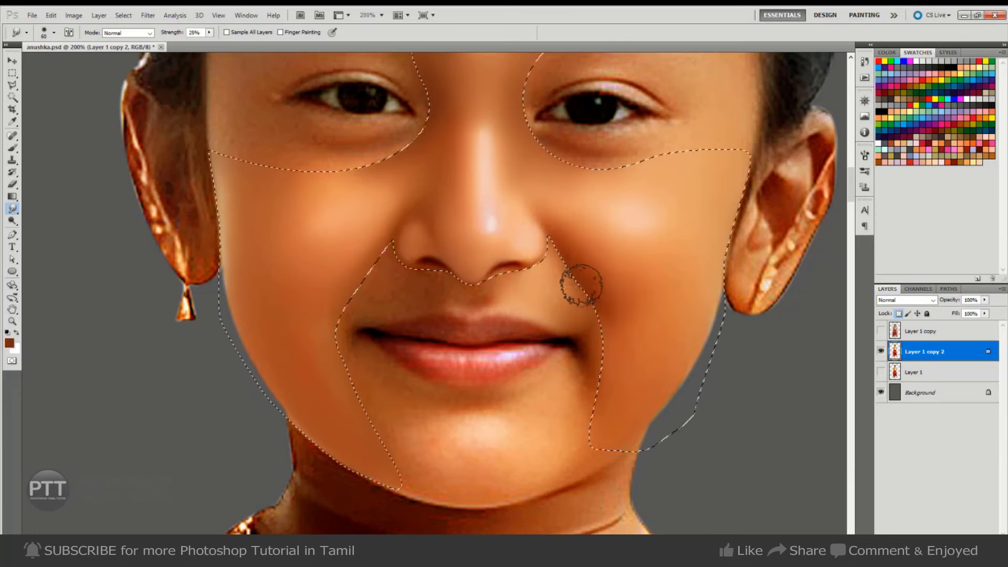
- Smudge the skin between the nose and upper lip, adjusting the brush size
drag(400, 308, 421, 320)
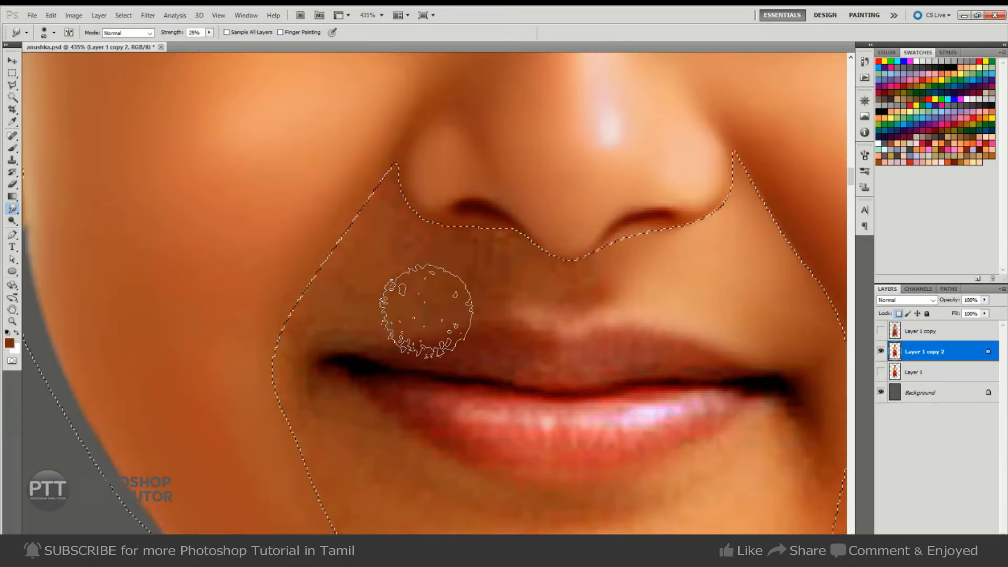
key(bracketleft)
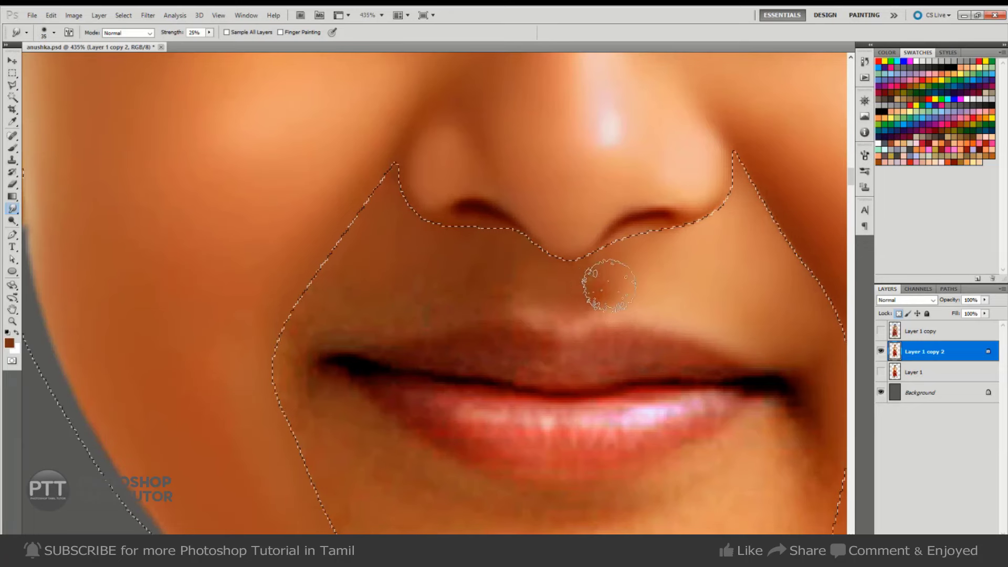
key(bracketright)
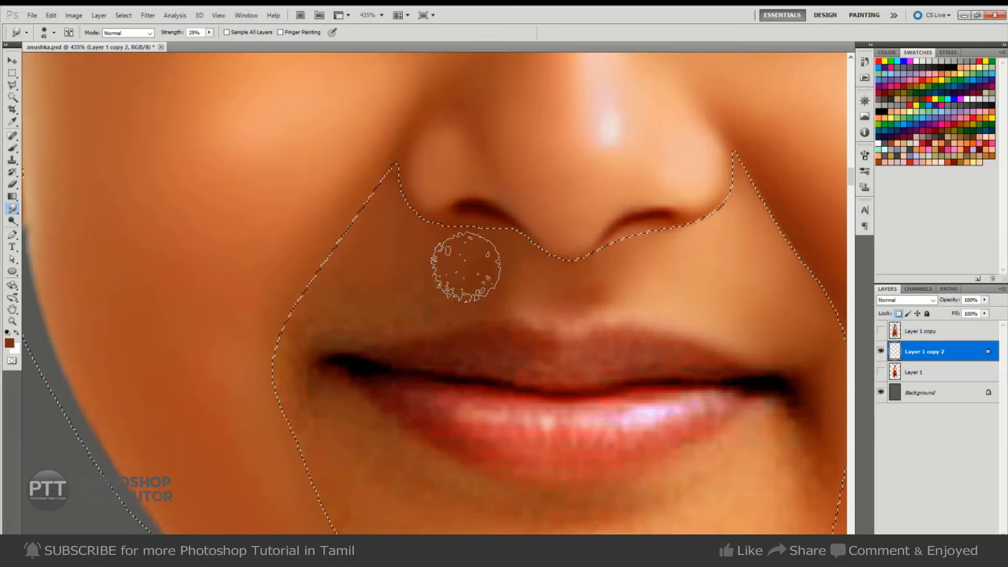
key(bracketright)
key(bracketright)
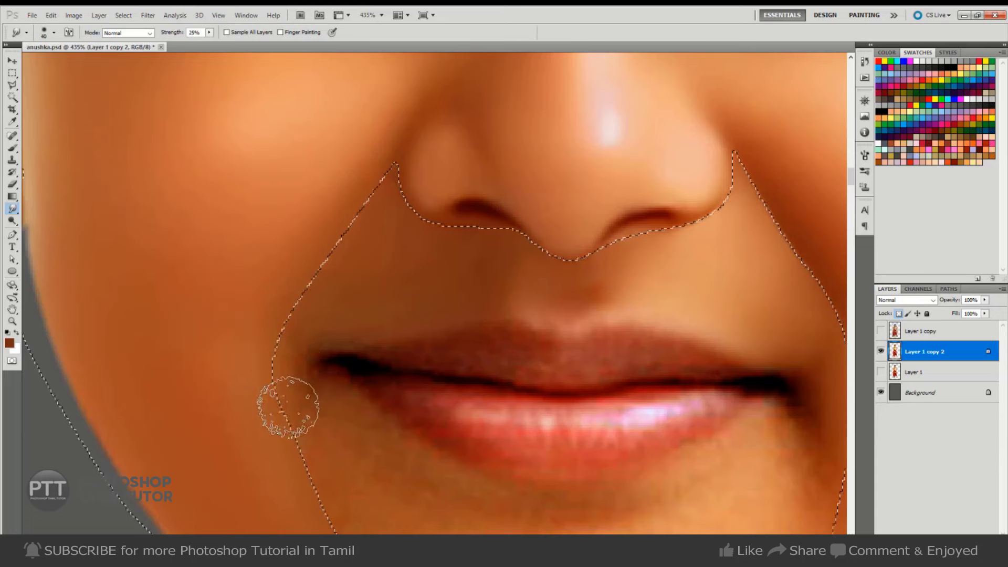
key(bracketleft)
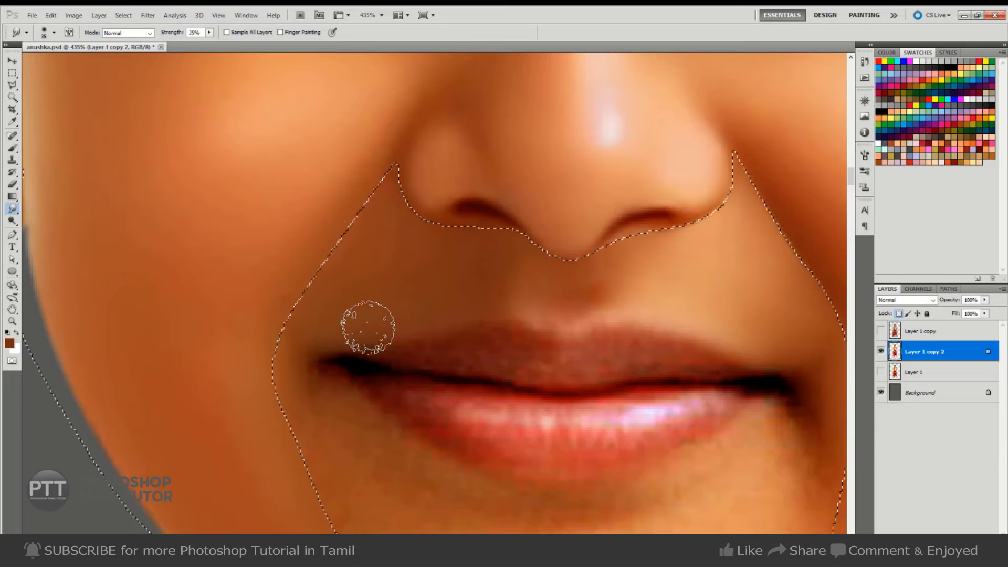
key(bracketright)
key(bracketright)
key(bracketright)
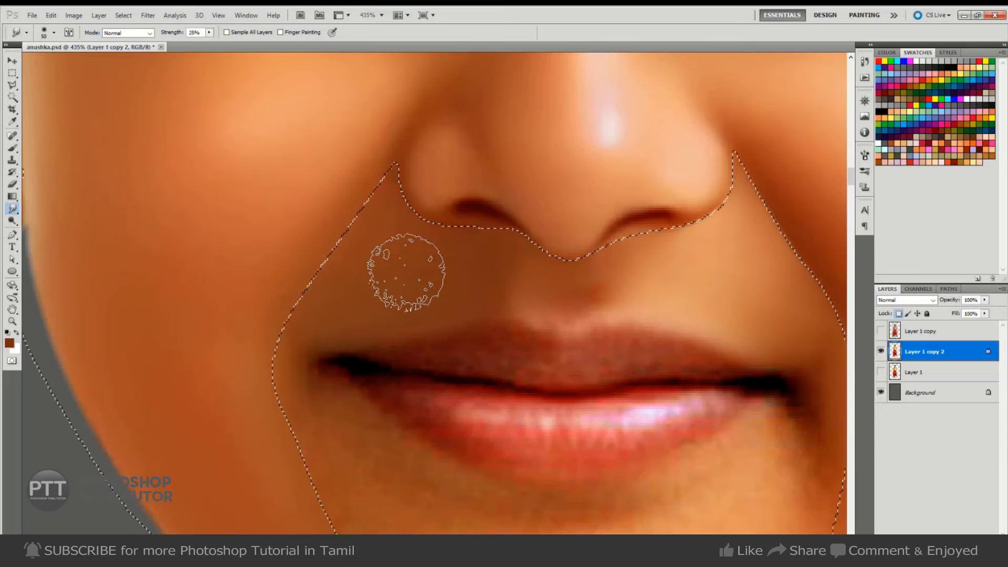
key(ctrl+d)
key(ctrl+shift+d)
key(bracketright)
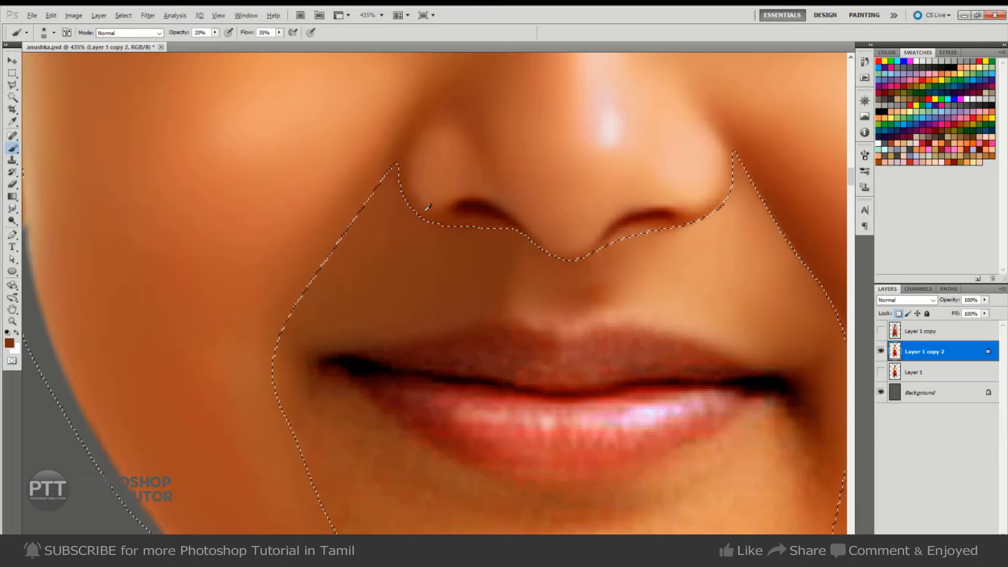
- Paint a lighter nose skin tone beside the nose and smudge it smooth
key(b)
alt+click(449, 162)
drag(433, 215, 335, 207)
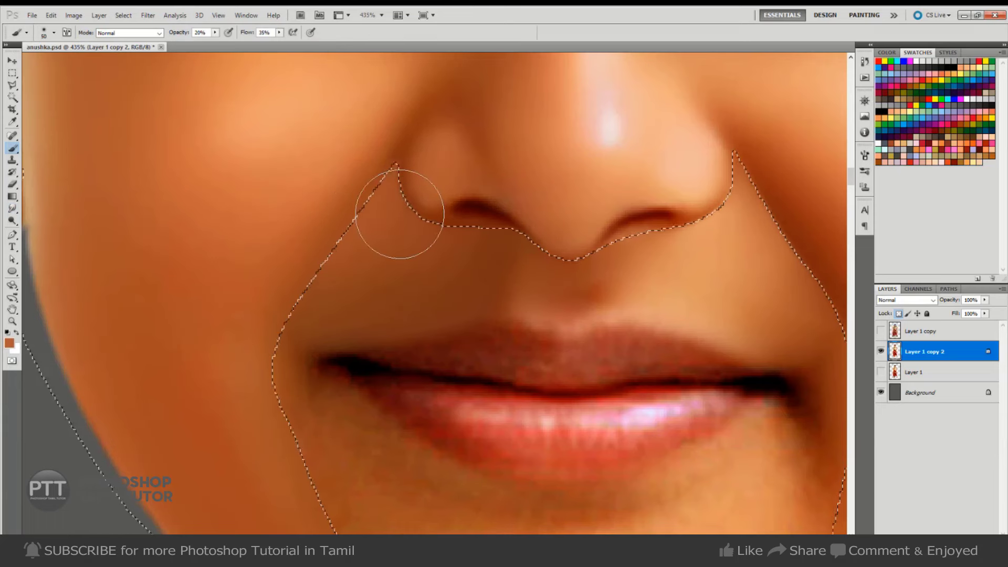
key(r)
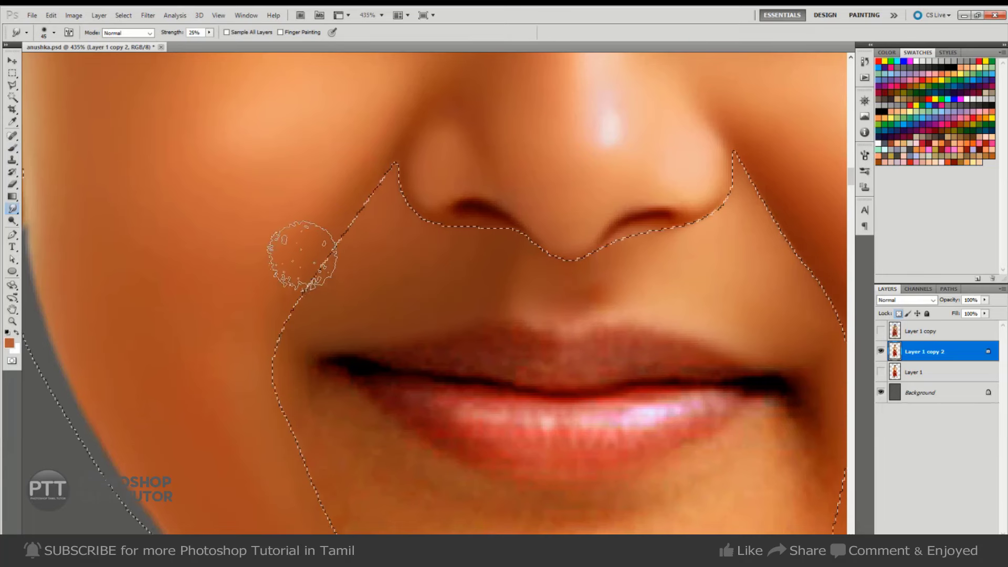
mouse_move(285, 308)
mouse_down()
mouse_move(470, 238)
mouse_move(601, 230)
mouse_up()
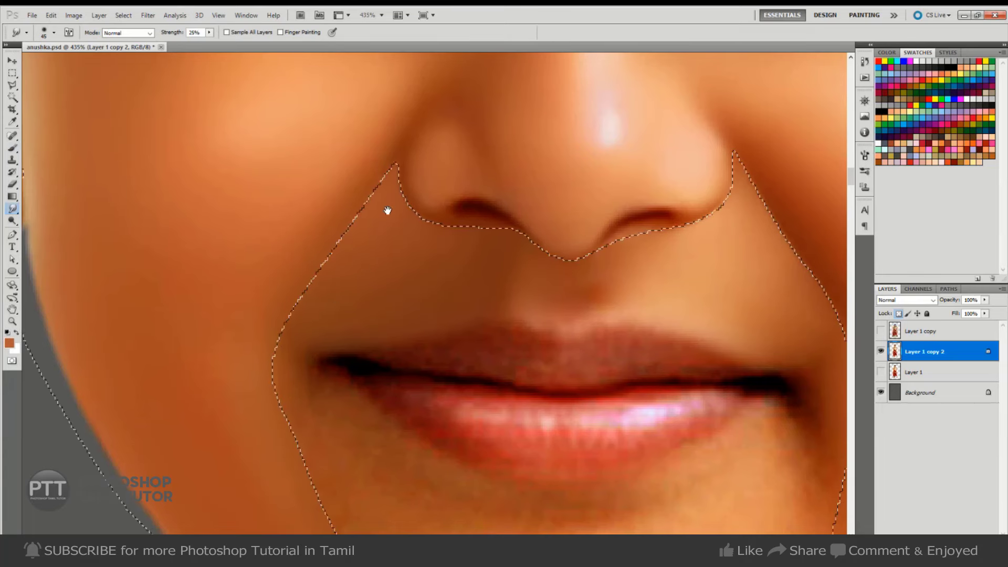
scroll(387, 209, up, 5)
- Smudge the skin at the eye corner and under the eye with a small brush
key(bracketleft)
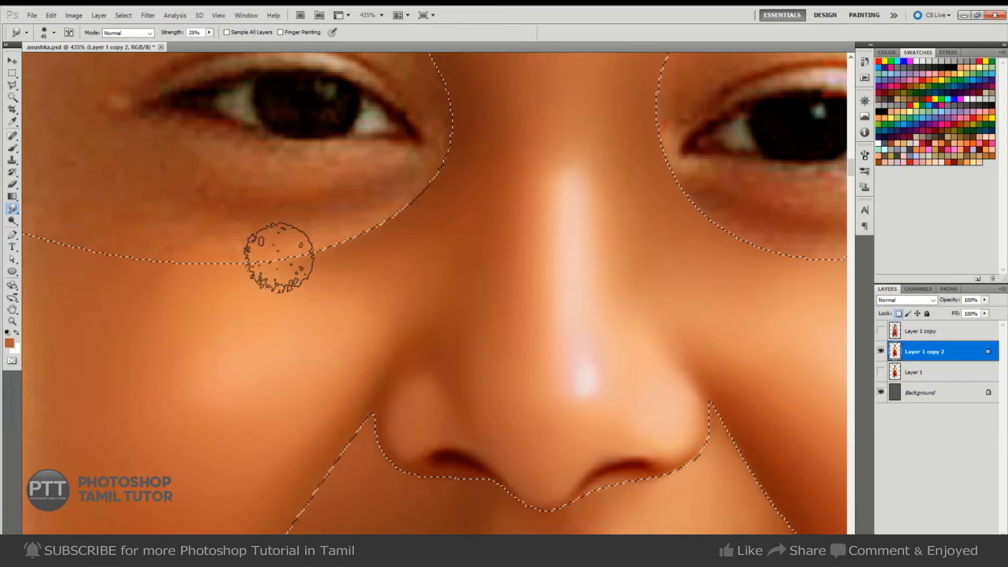
key(bracketleft)
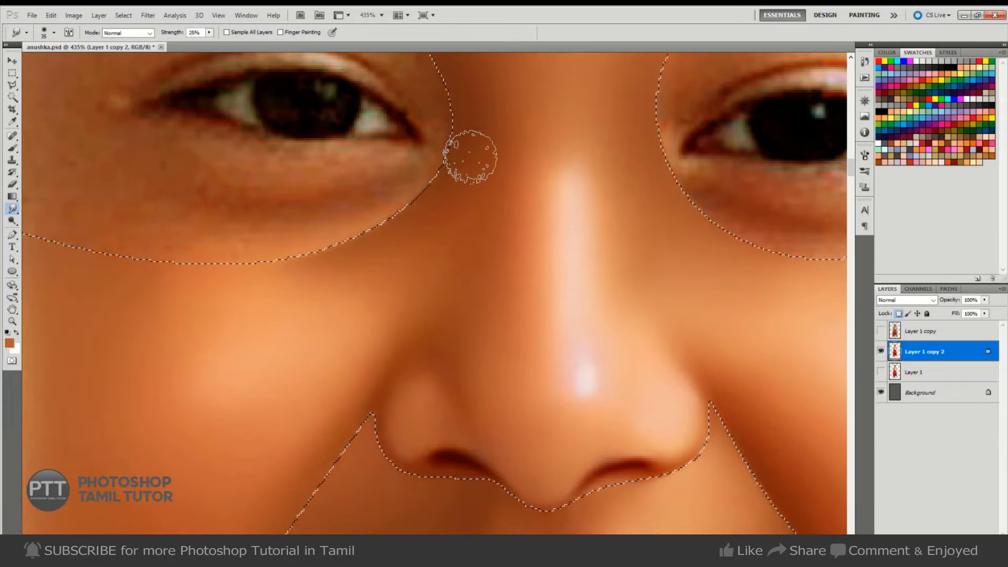
key(bracketright)
key(bracketright)
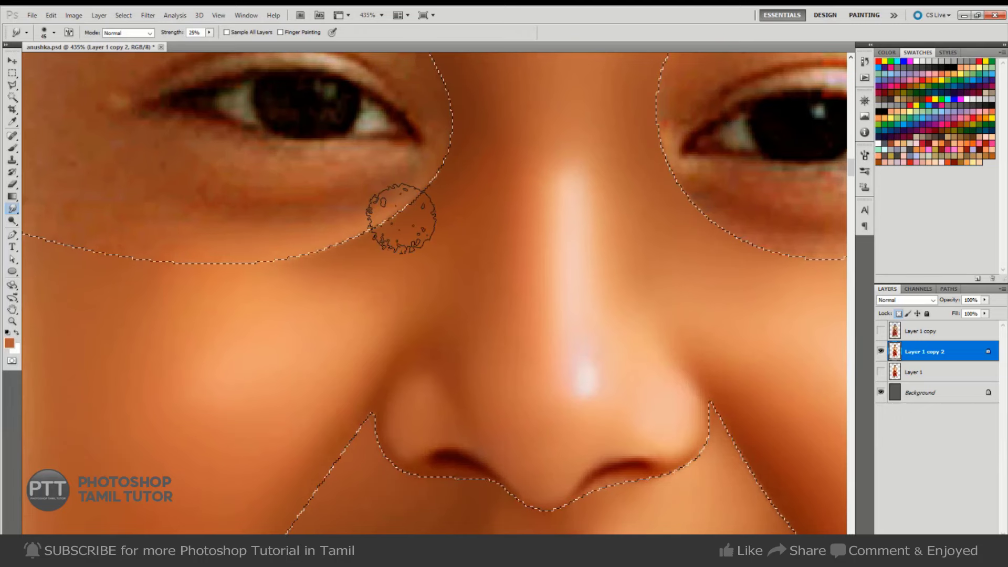
scroll(439, 219, up, 5)
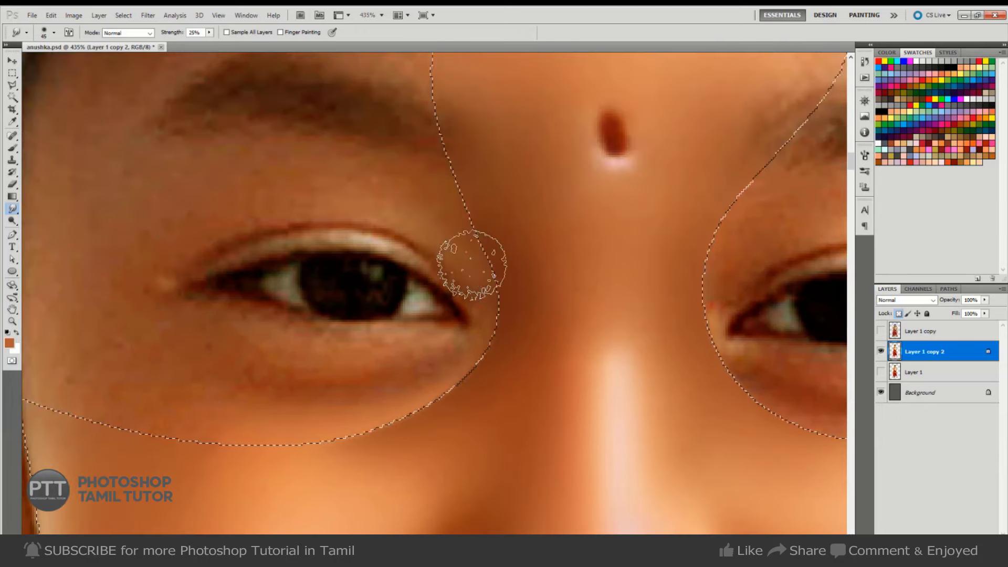
key(bracketleft)
key(bracketleft)
key(bracketleft)
key(bracketright)
key(bracketright)
key(bracketright)
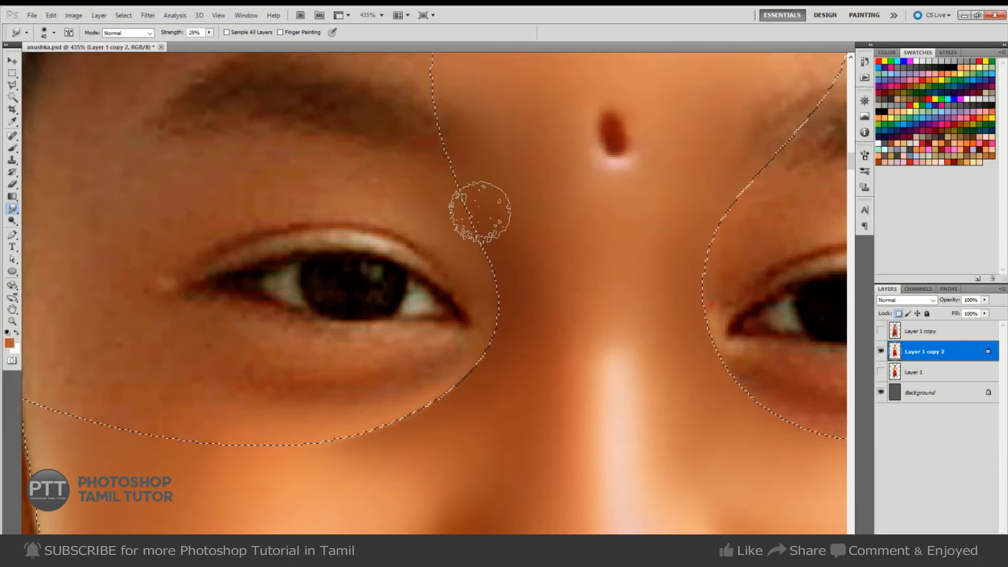
key(bracketleft)
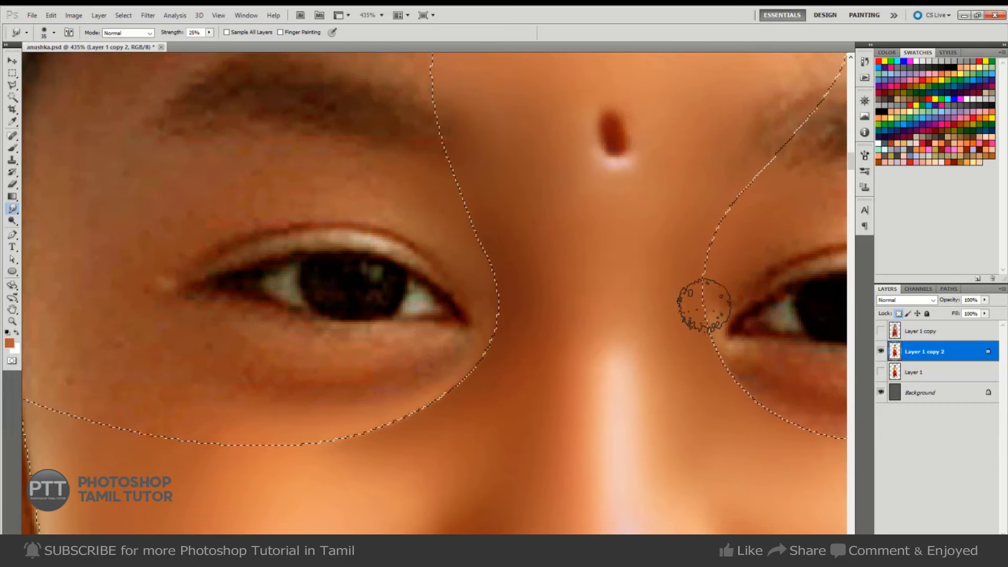
key(bracketleft)
key(bracketleft)
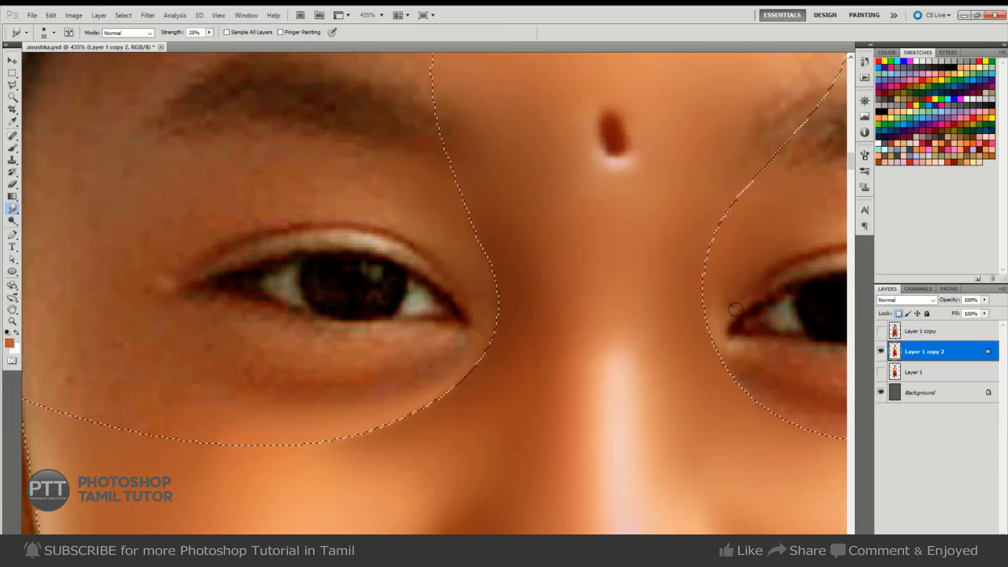
key(bracketright)
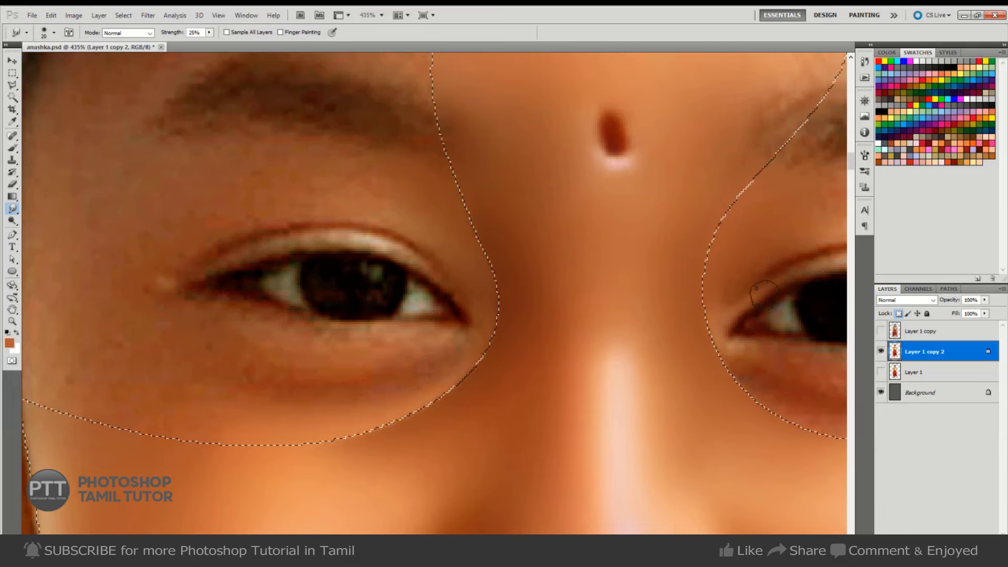
key(bracketright)
key(bracketright)
key(bracketright)
key(ctrl+d)
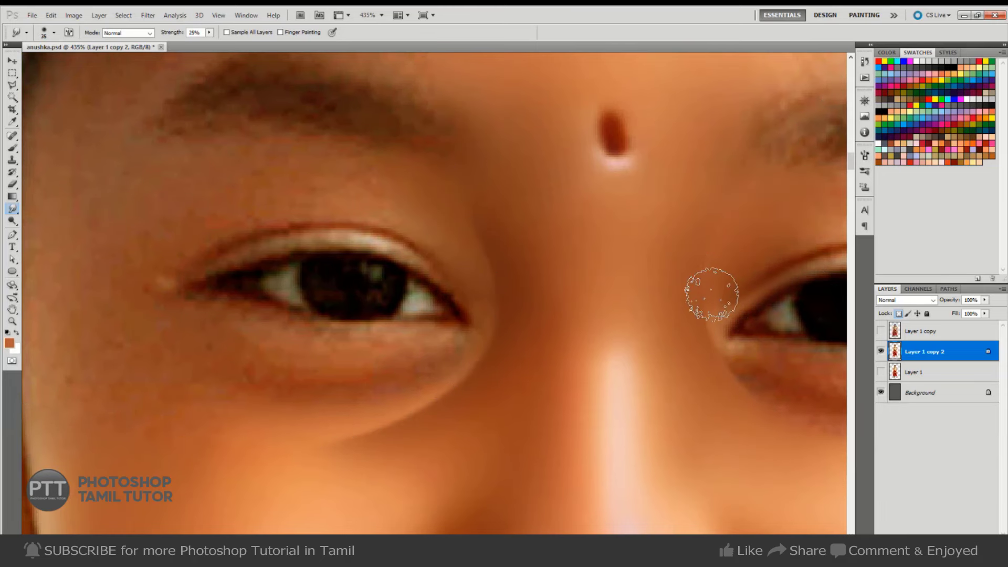
- Smudge around the right eye at 30% strength, then deselect
mouse_move(826, 433)
mouse_down()
mouse_move(584, 302)
mouse_move(551, 321)
mouse_up()
key(ctrl+z)
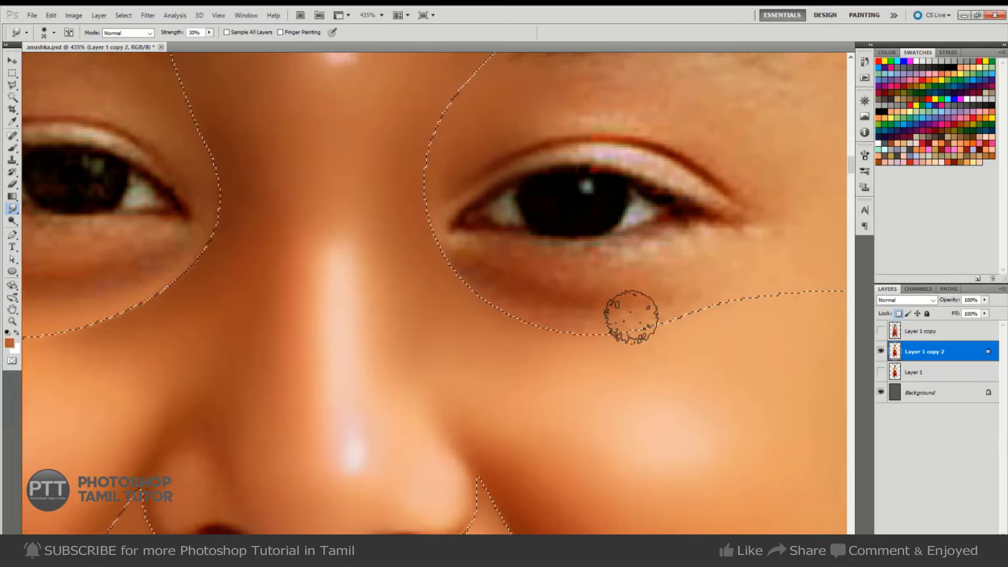
key(3)
key(bracketleft)
key(bracketleft)
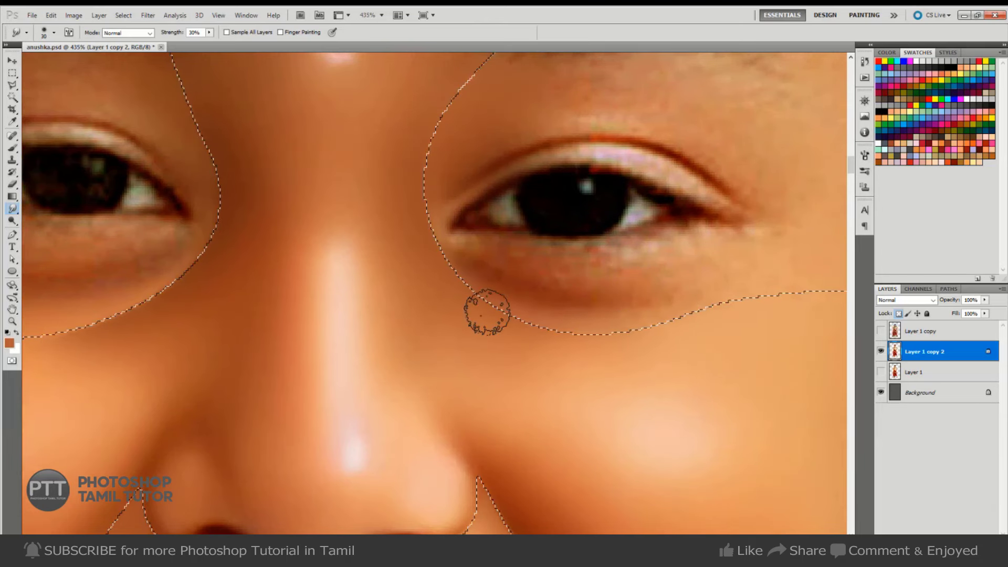
key(bracketright)
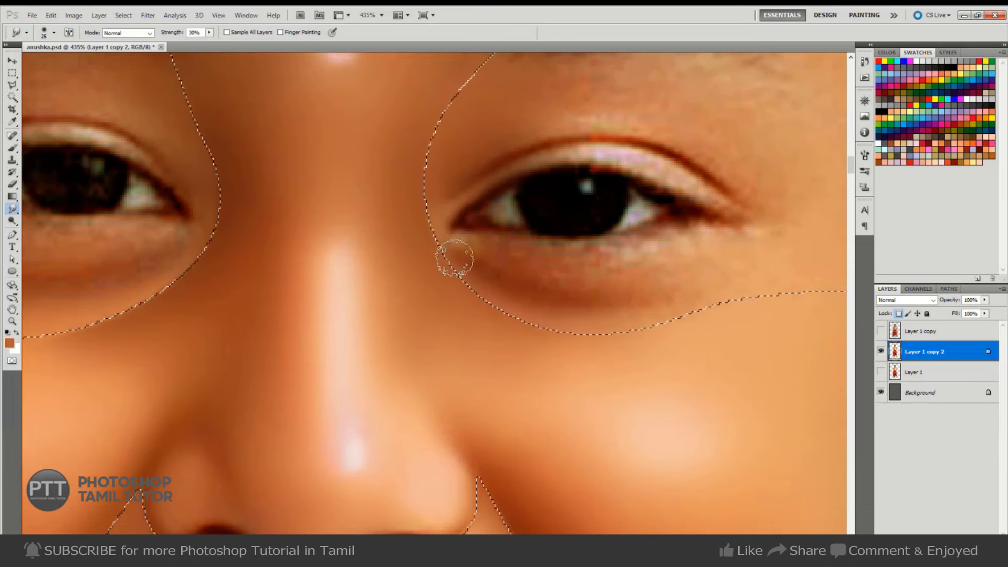
key(bracketleft)
key(bracketleft)
key(bracketright)
key(bracketright)
key(bracketright)
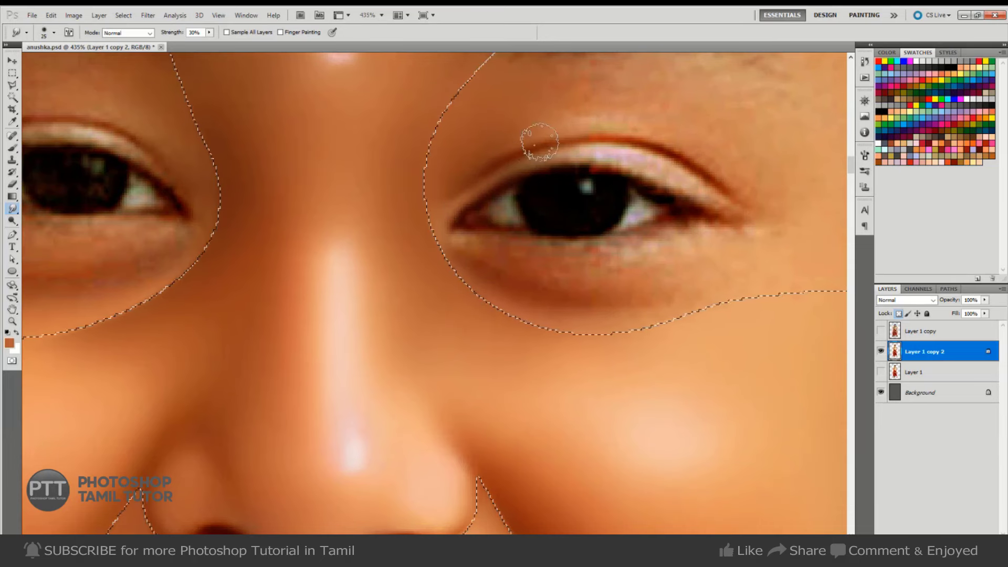
key(ctrl+d)
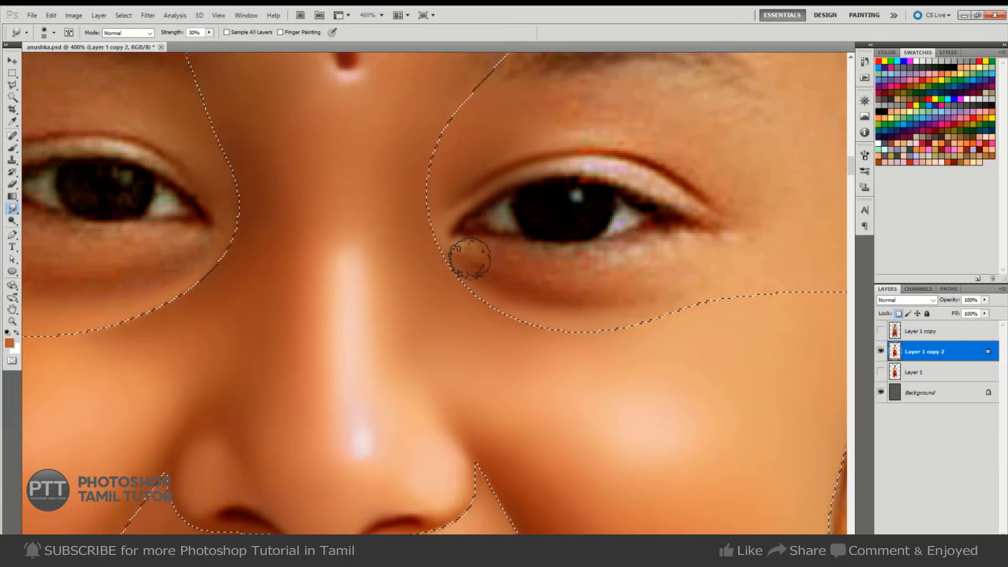
key(ctrl+d)
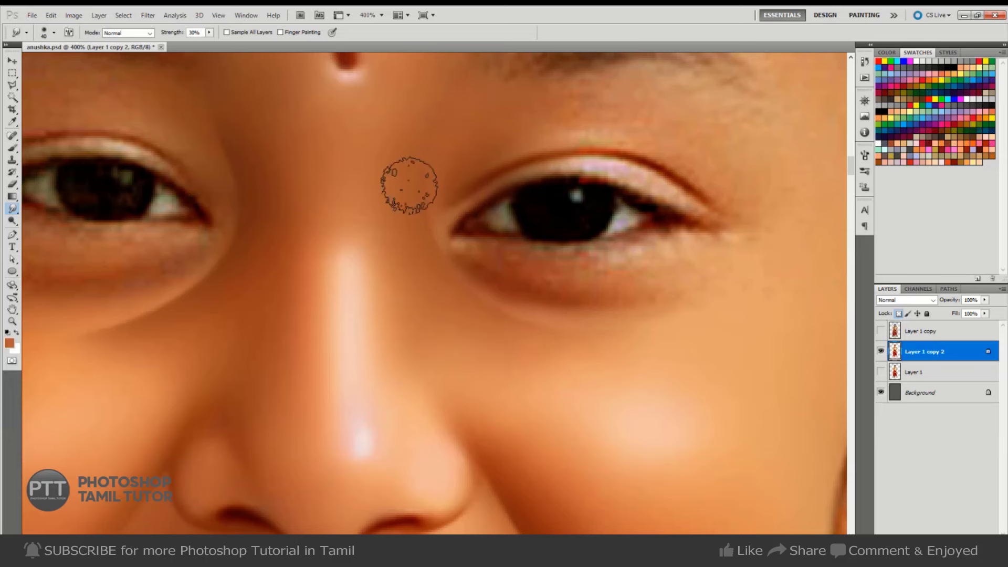
- Smudge the forehead skin smooth with a larger brush and zoom out
key(bracketright)
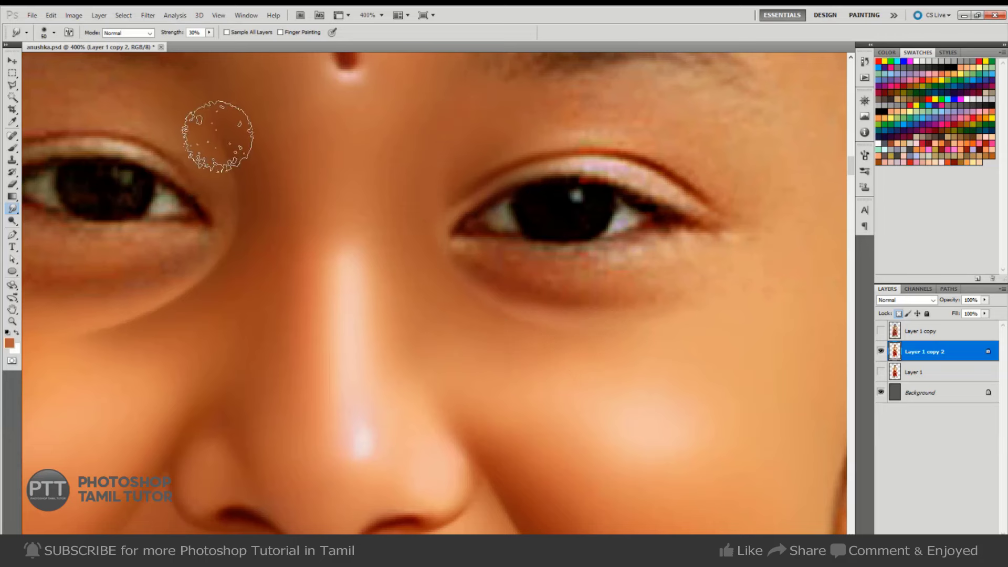
key(bracketleft)
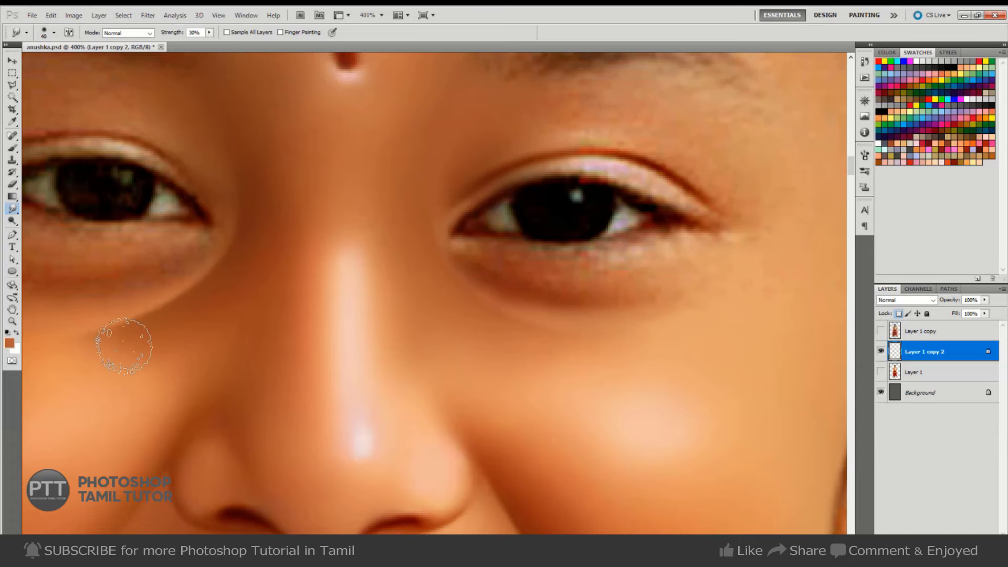
key(bracketright)
key(bracketright)
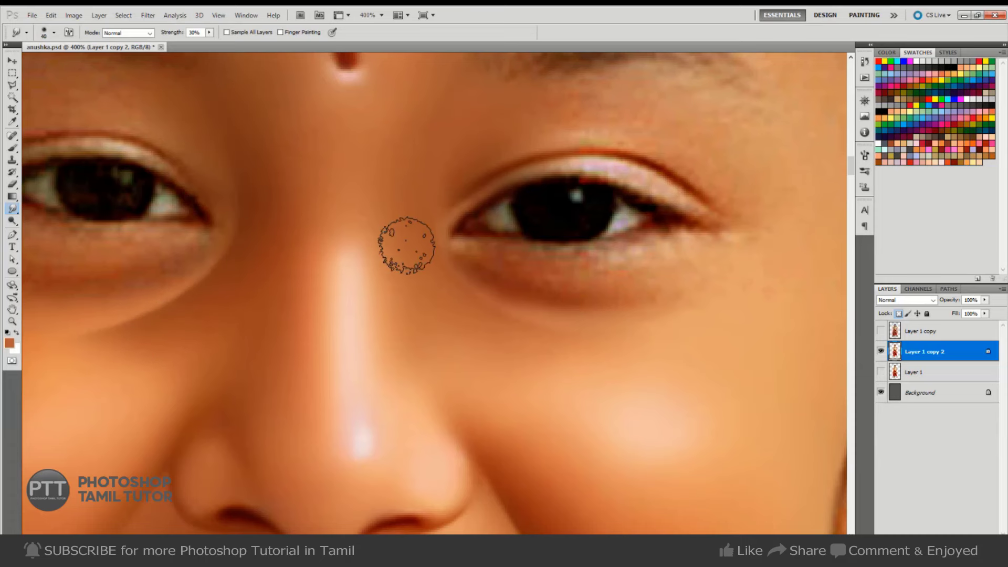
key(bracketright)
key(ctrl+minus)
key(bracketright)
key(bracketright)
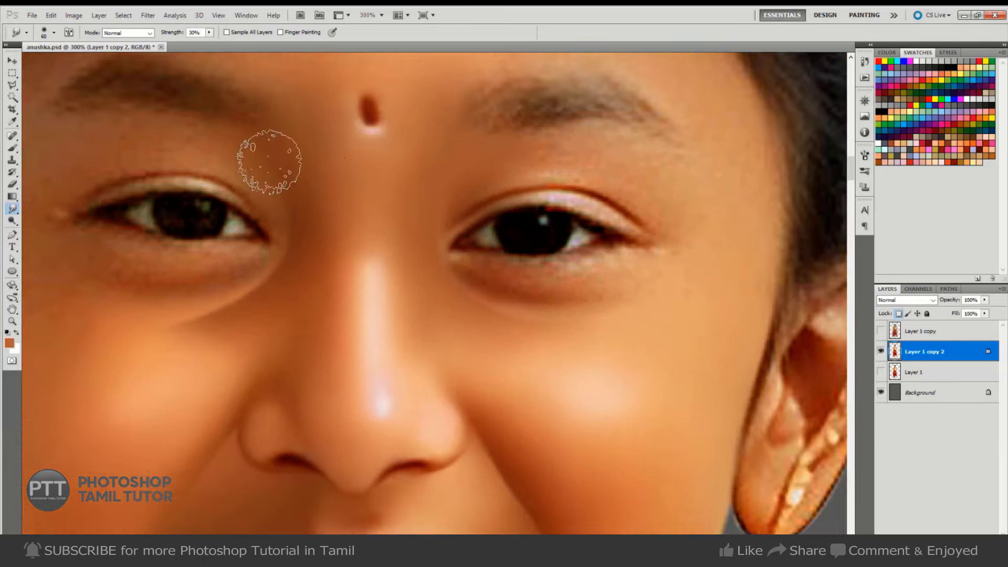
key(bracketright)
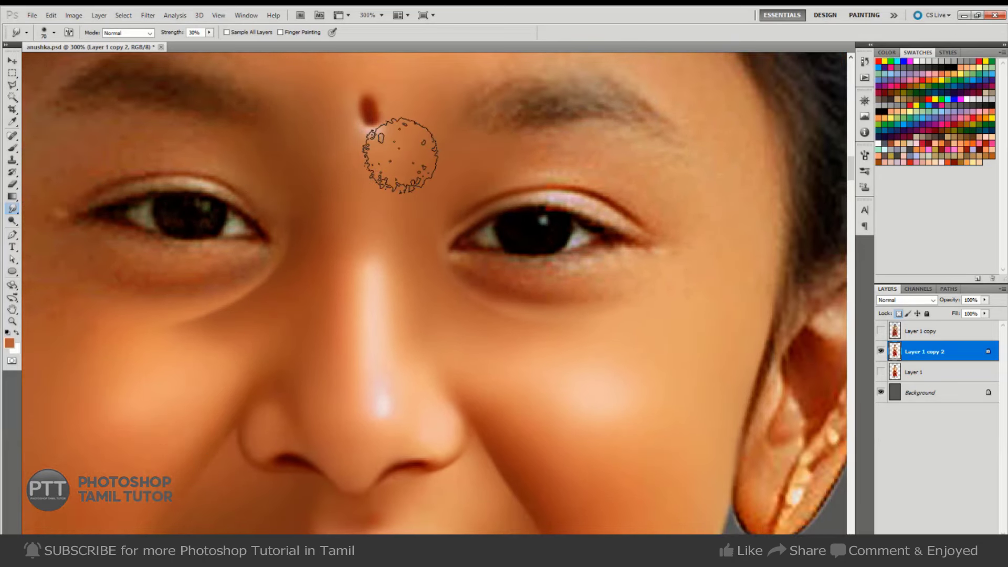
drag(310, 175, 270, 164)
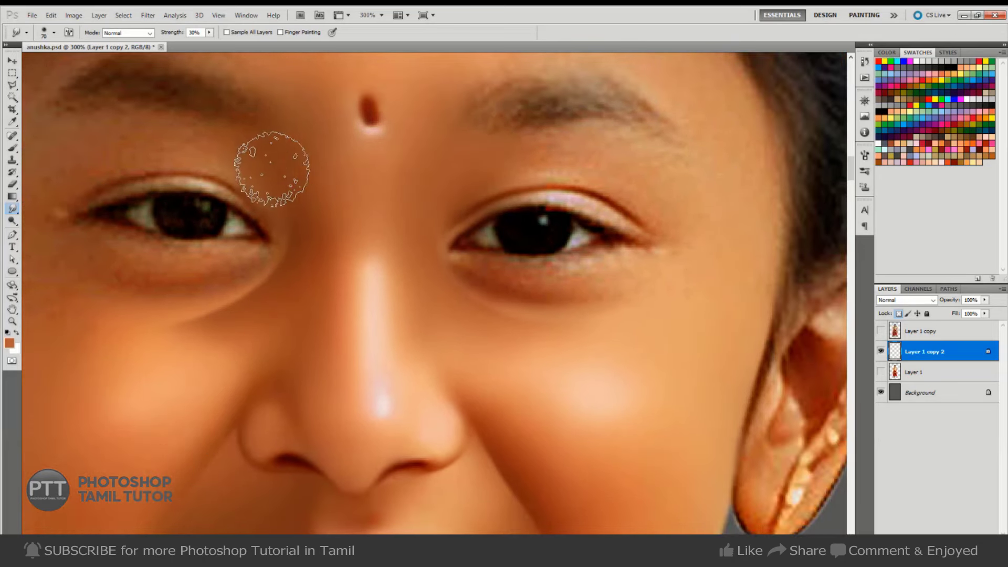
drag(411, 187, 484, 174)
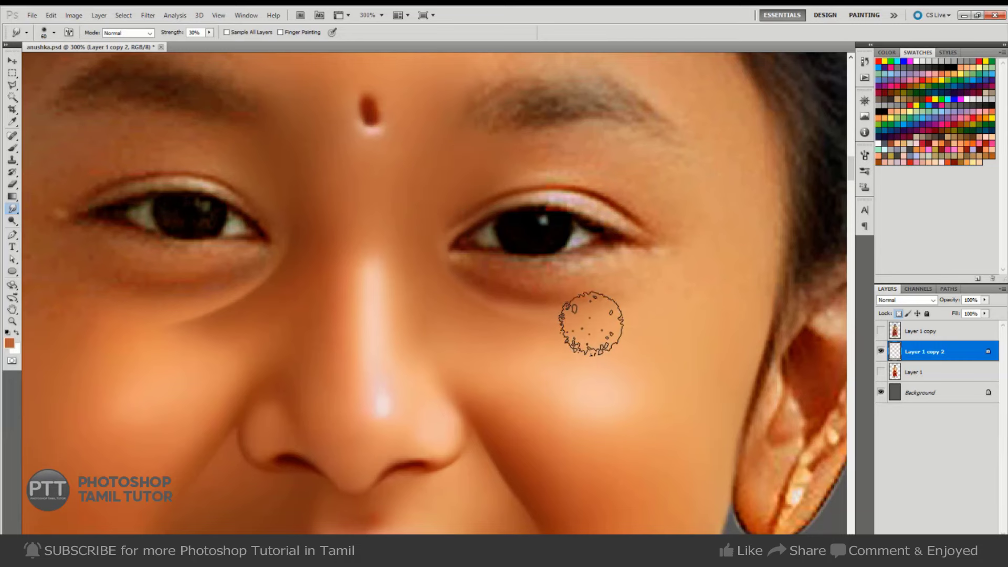
key(ctrl+minus)
scroll(405, 337, down, 2)
- Lower smudge strength to 20% and zoom to the face from forehead to necklace
scroll(405, 337, down, 1)
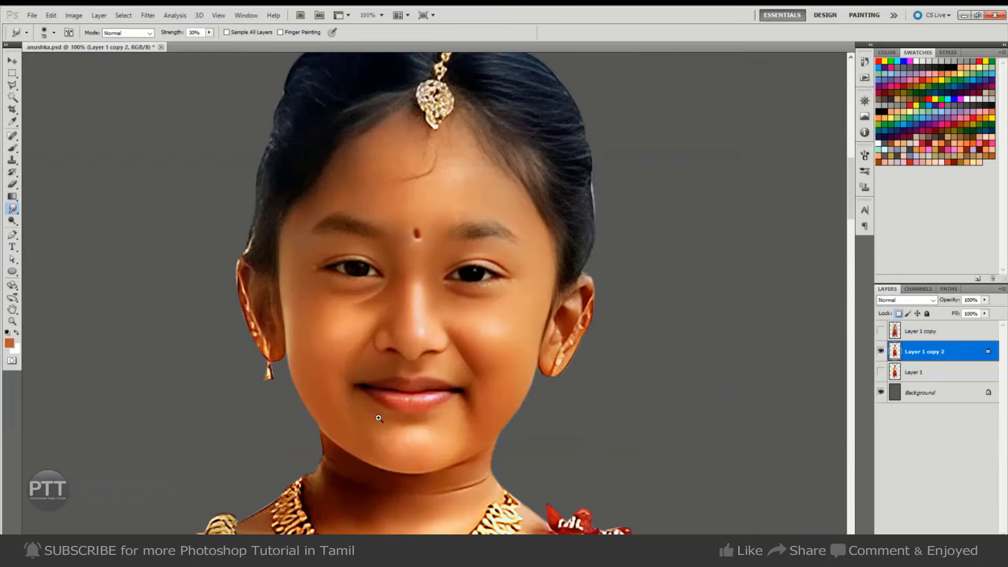
scroll(461, 348, up, 5)
key(bracketleft)
key(bracketleft)
key(bracketleft)
key(2)
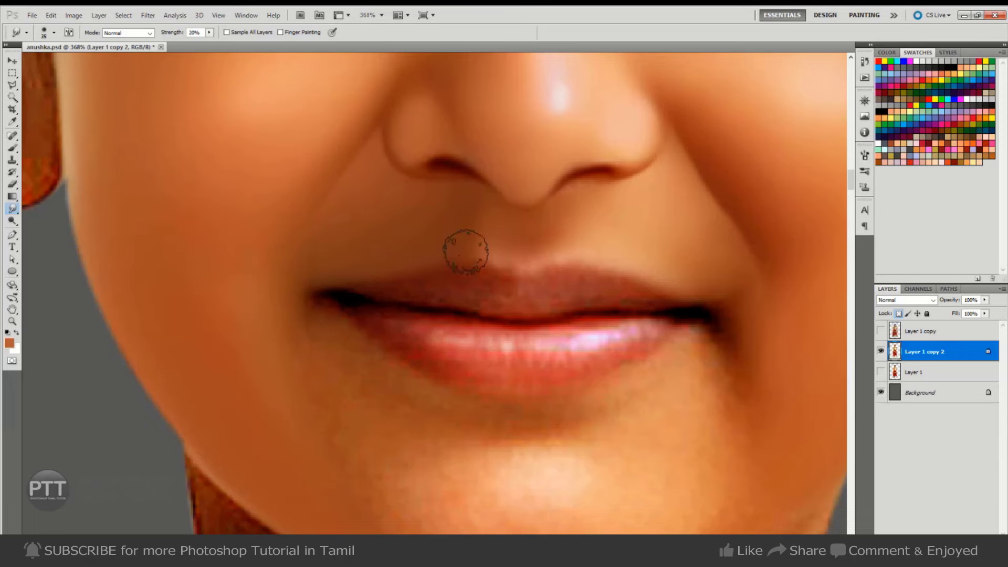
key(ctrl+minus)
key(ctrl+minus)
key(ctrl+minus)
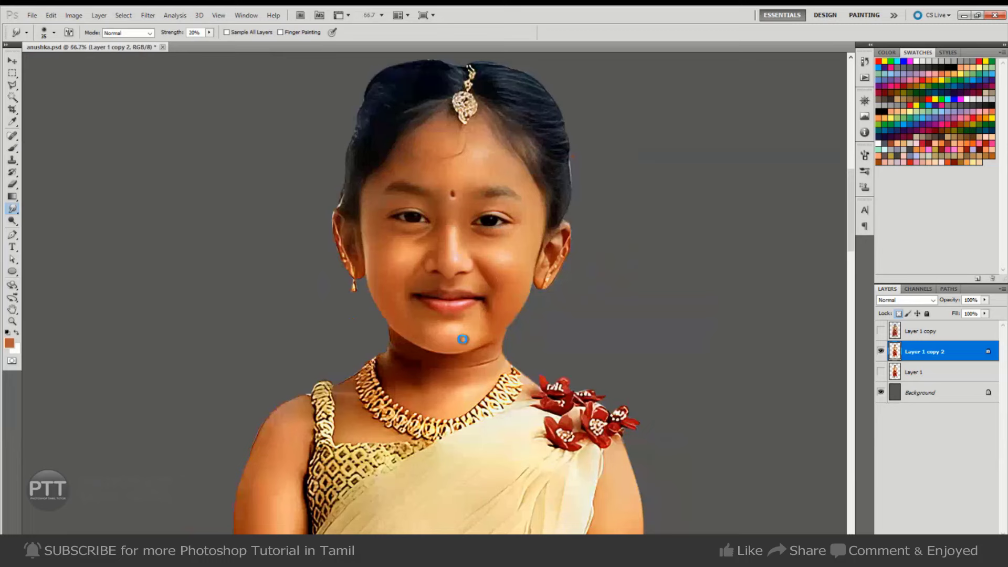
drag(435, 314, 468, 310)
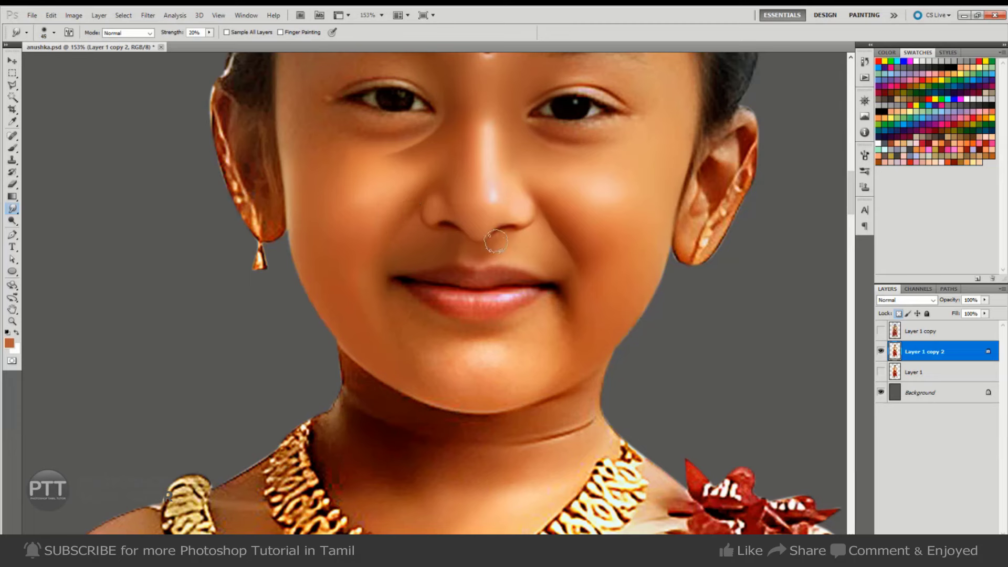
key(b)
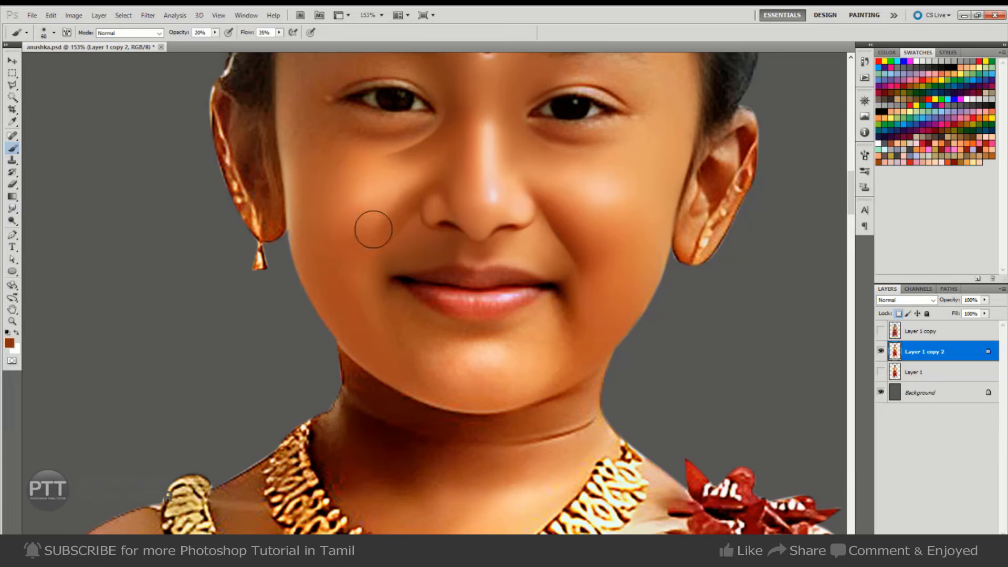
key(r)
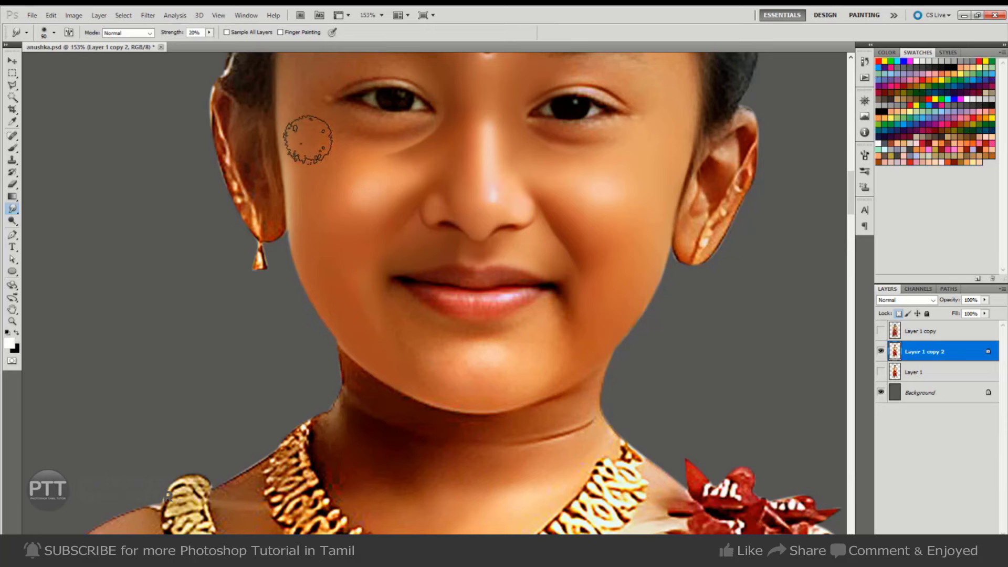
- Smudge the right side of the chin smooth after resizing the brush
key(bracketleft)
key(bracketleft)
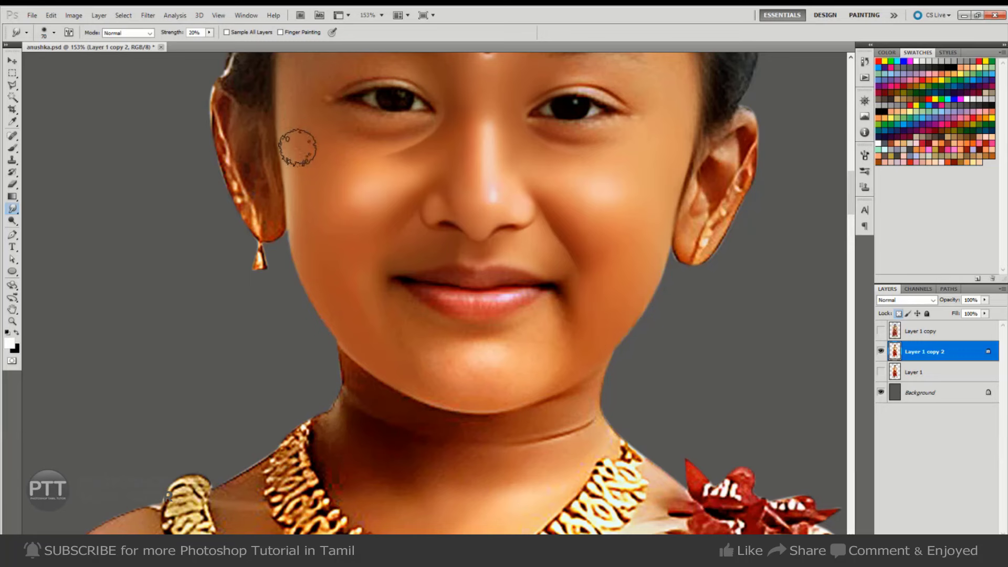
key(bracketright)
key(bracketright)
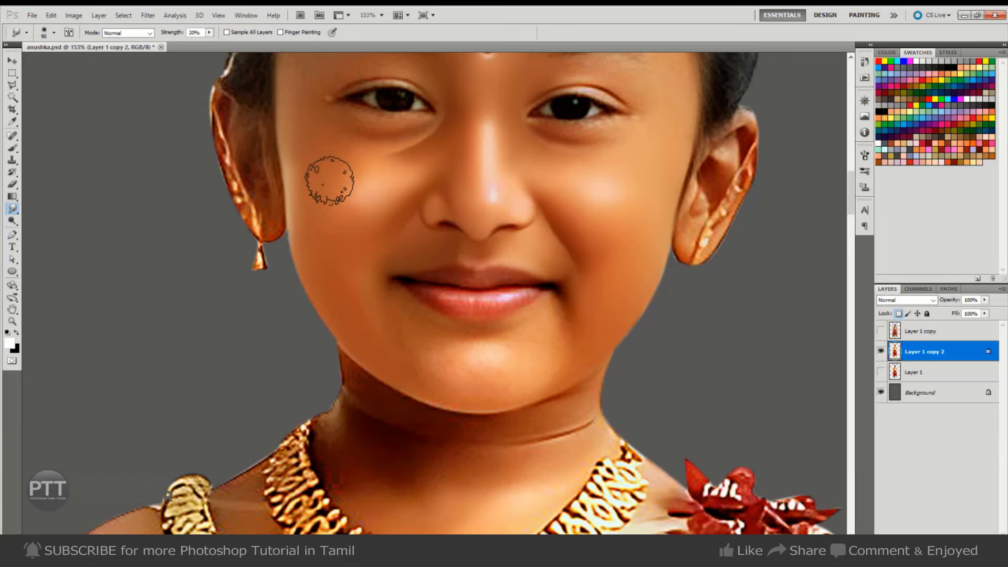
key(bracketleft)
key(bracketleft)
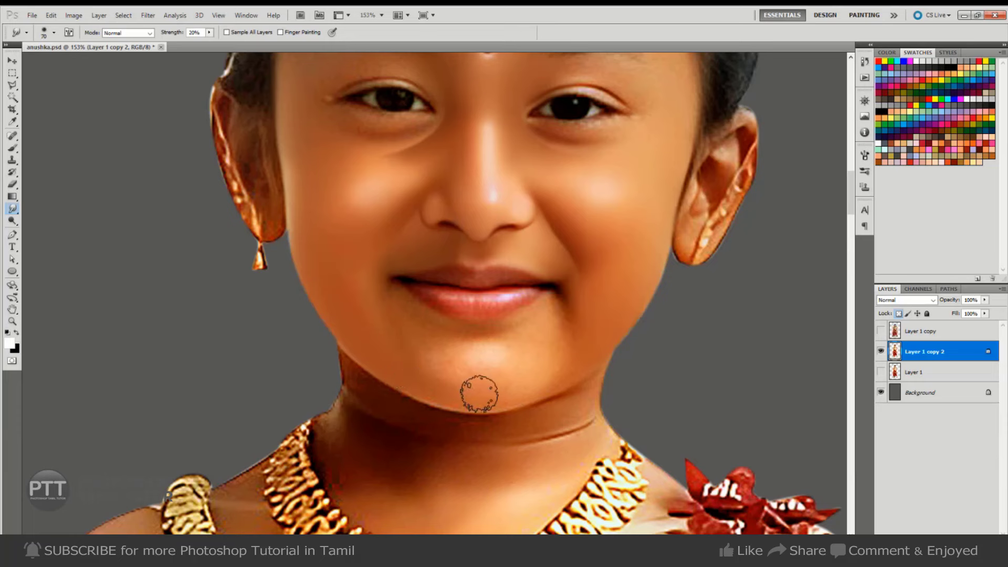
key(bracketright)
mouse_move(563, 360)
mouse_down()
mouse_move(525, 382)
mouse_move(578, 351)
mouse_move(551, 356)
mouse_up()
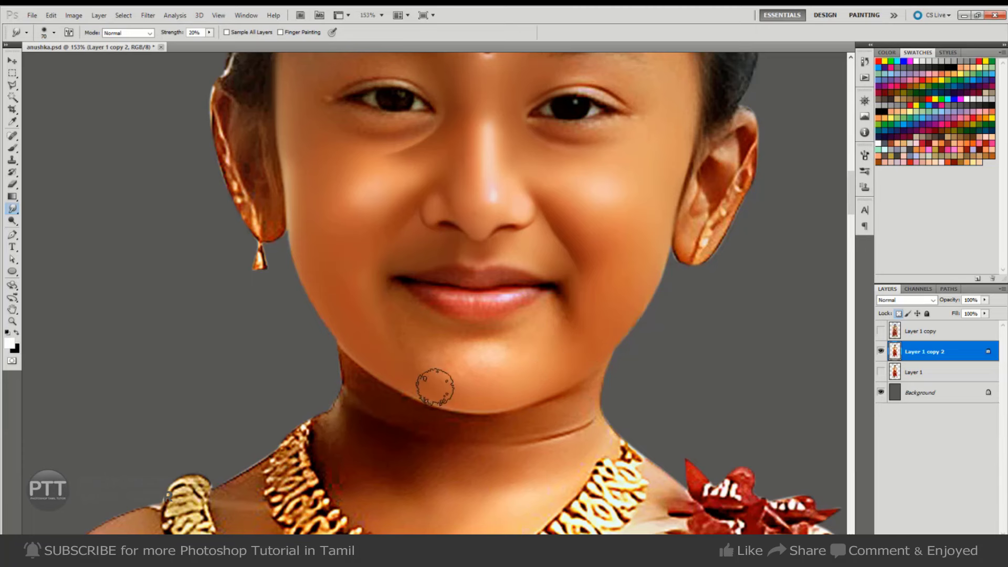
- Smudge the centre of the chin smooth with a smaller brush, then save
key(bracketright)
key(bracketright)
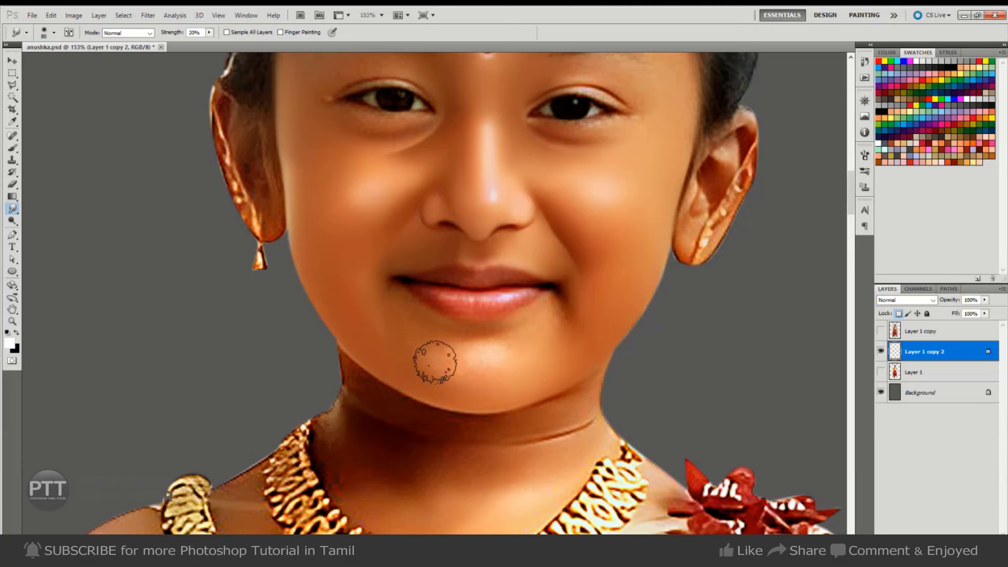
key(bracketleft)
key(bracketleft)
key(bracketleft)
key(bracketright)
key(bracketright)
key(bracketright)
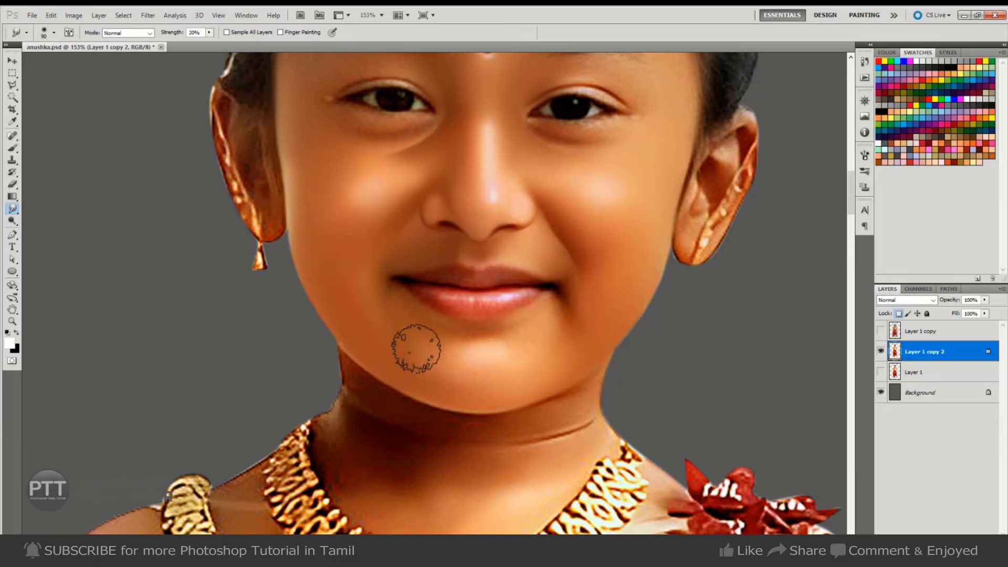
key(bracketleft)
mouse_move(452, 380)
mouse_down()
mouse_move(549, 374)
mouse_move(581, 337)
mouse_move(552, 326)
mouse_move(540, 364)
mouse_move(501, 375)
mouse_up()
key(bracketright)
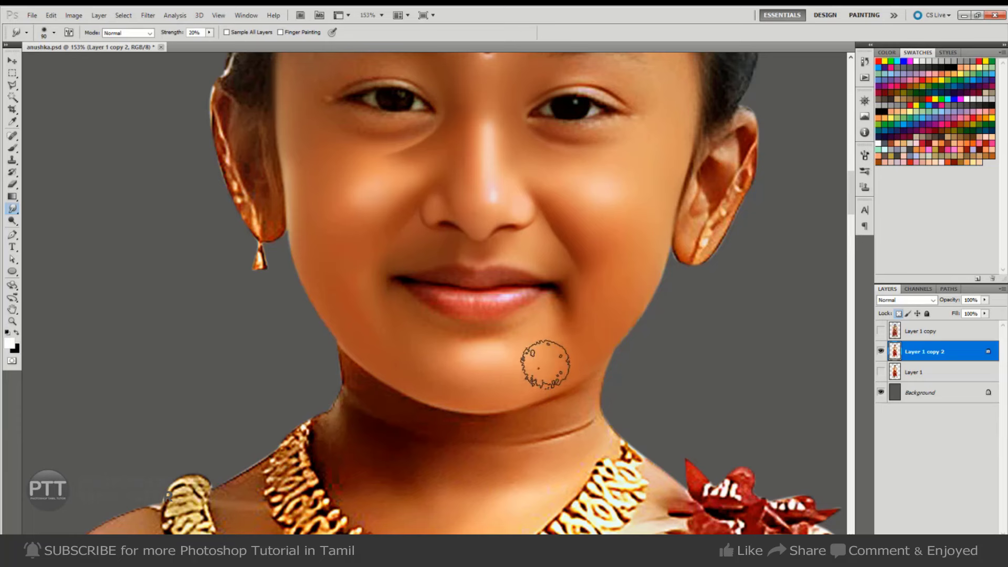
key(ctrl+s)
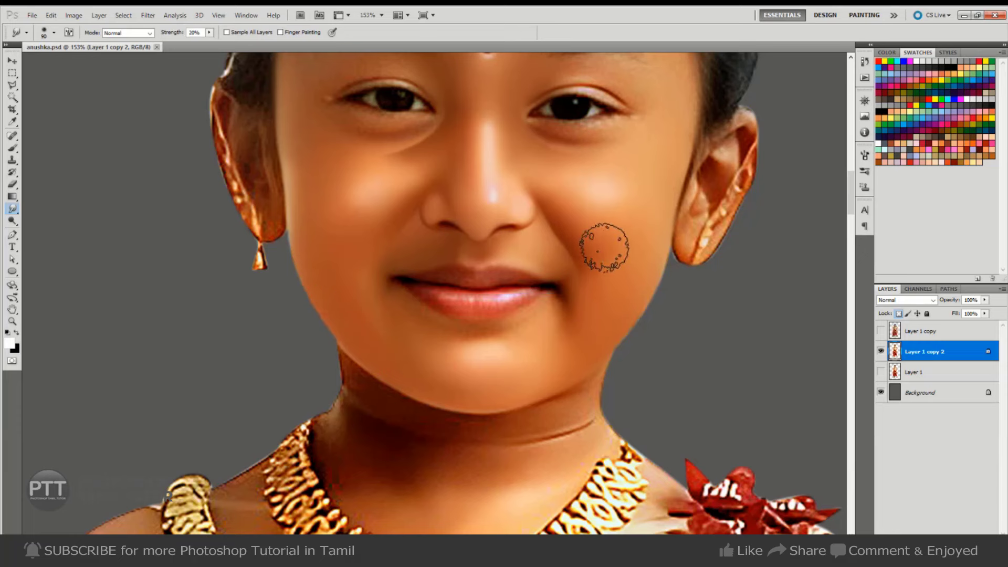
- Smooth the right and left cheeks, save again, and zoom in close on the lips
drag(604, 247, 574, 218)
key(bracketleft)
key(bracketleft)
key(bracketleft)
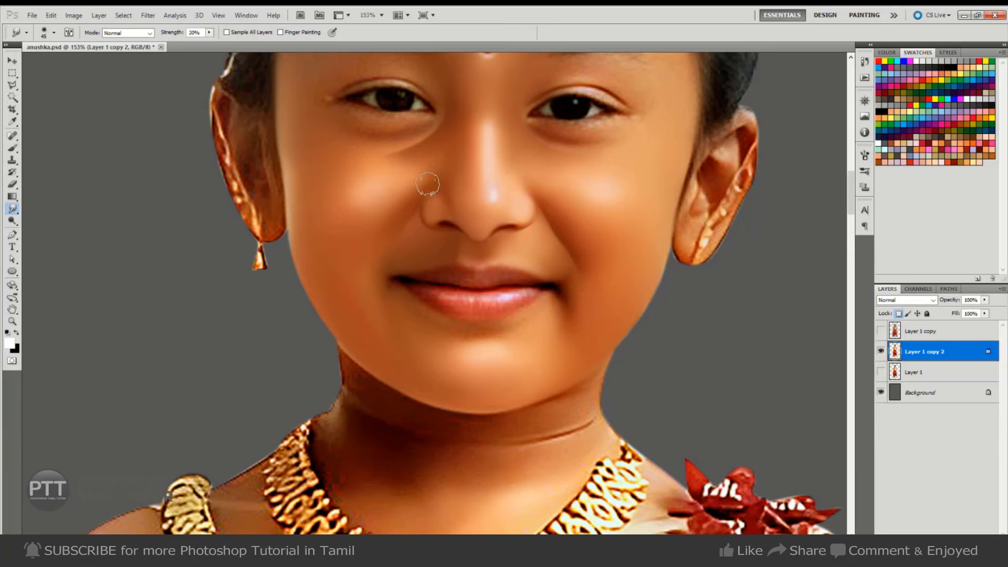
key(bracketright)
key(bracketright)
key(bracketright)
key(bracketright)
key(bracketright)
key(bracketright)
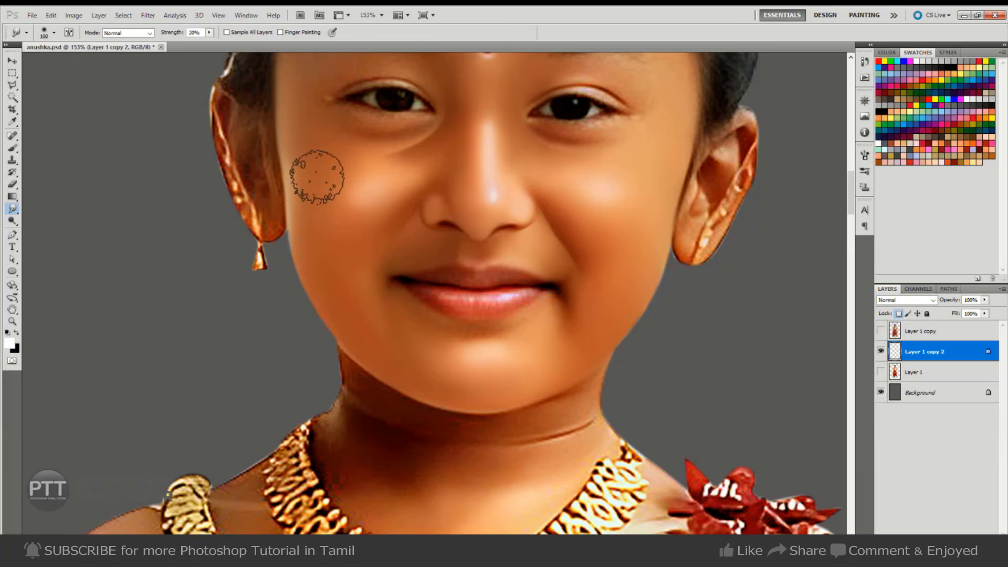
key(bracketleft)
key(bracketleft)
key(bracketleft)
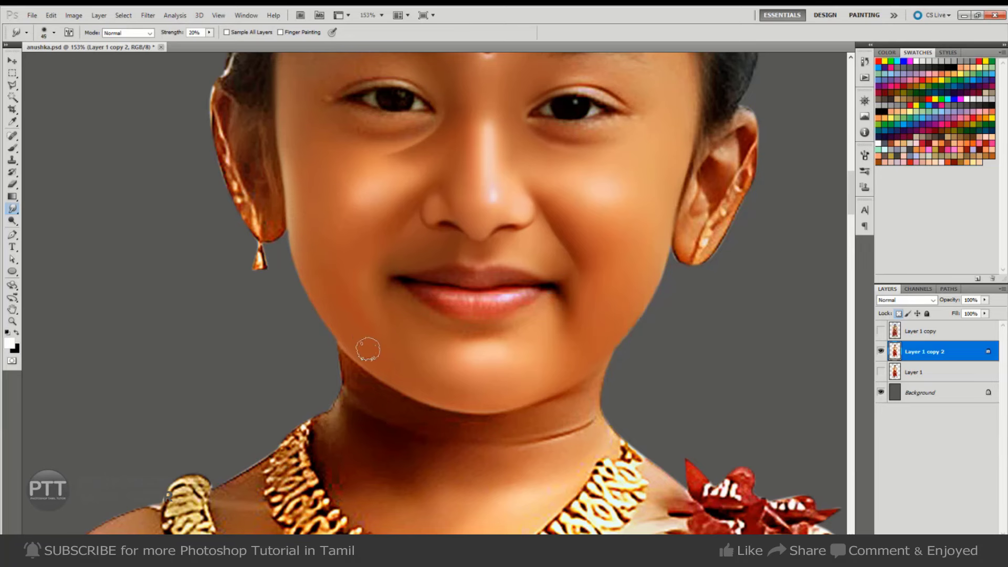
key(bracketright)
key(bracketright)
key(bracketright)
key(ctrl+s)
drag(496, 337, 482, 297)
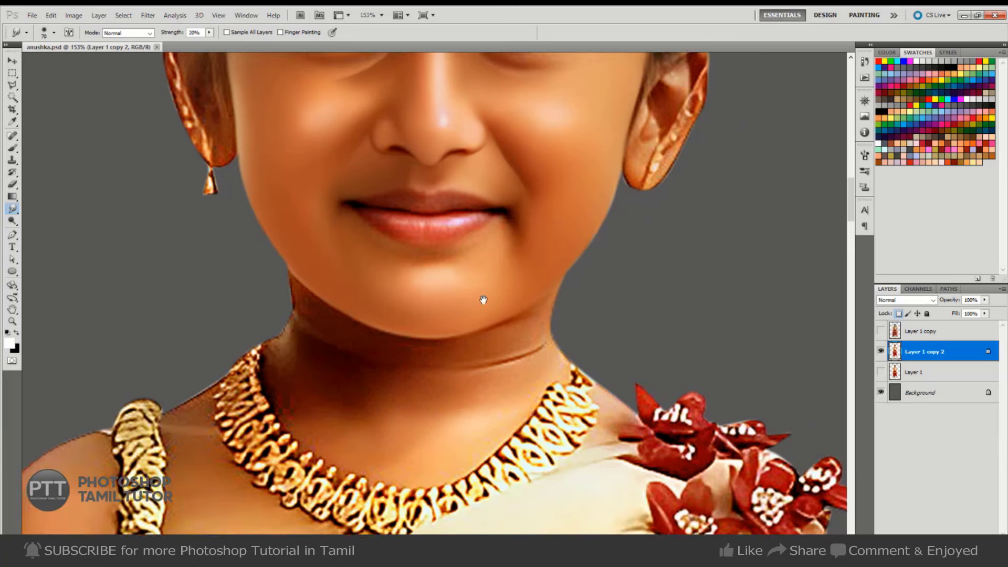
ctrl+click(408, 235)
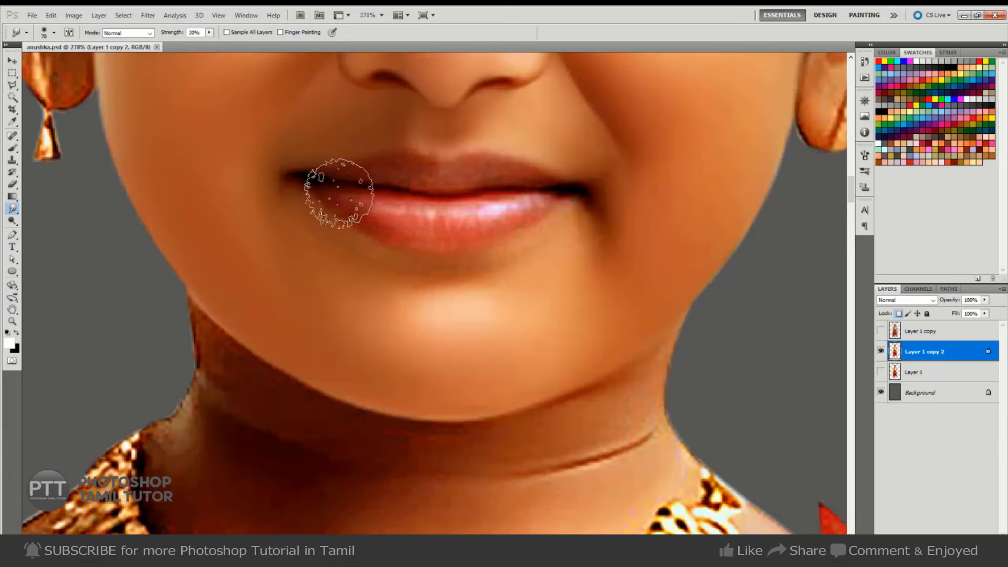
- Trace the skin below the lower lip and chin with the Pen, then convert it to a selection
key(p)
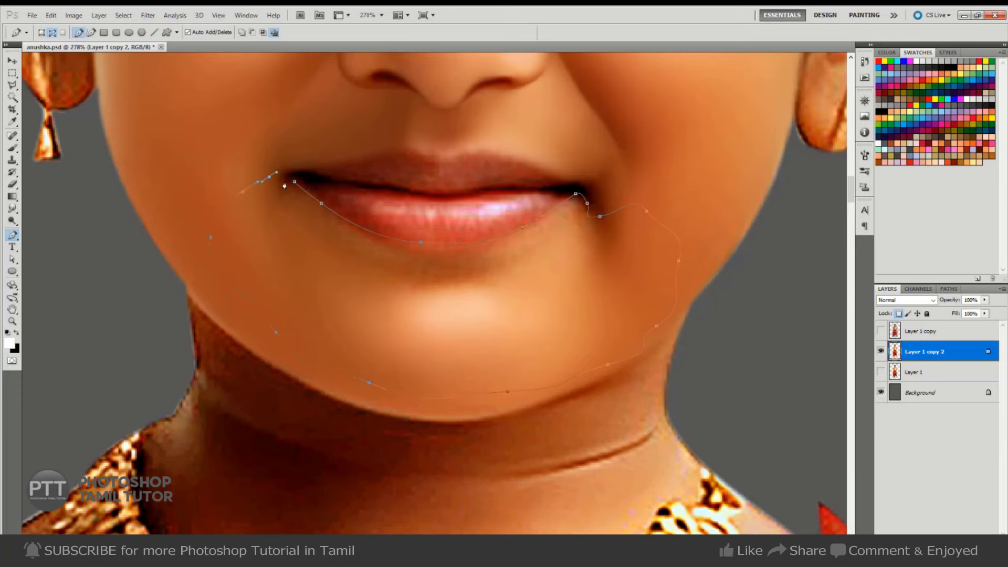
key(ctrl+Return)
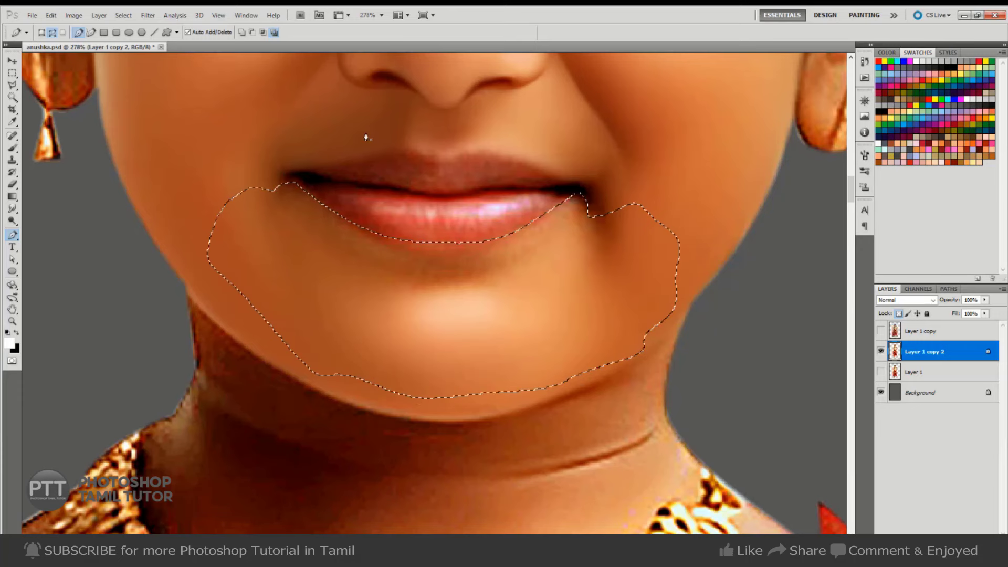
key(m)
right_click(638, 141)
- Feather the chin selection and smudge the right mouth corner and lower lip smooth
click(677, 173)
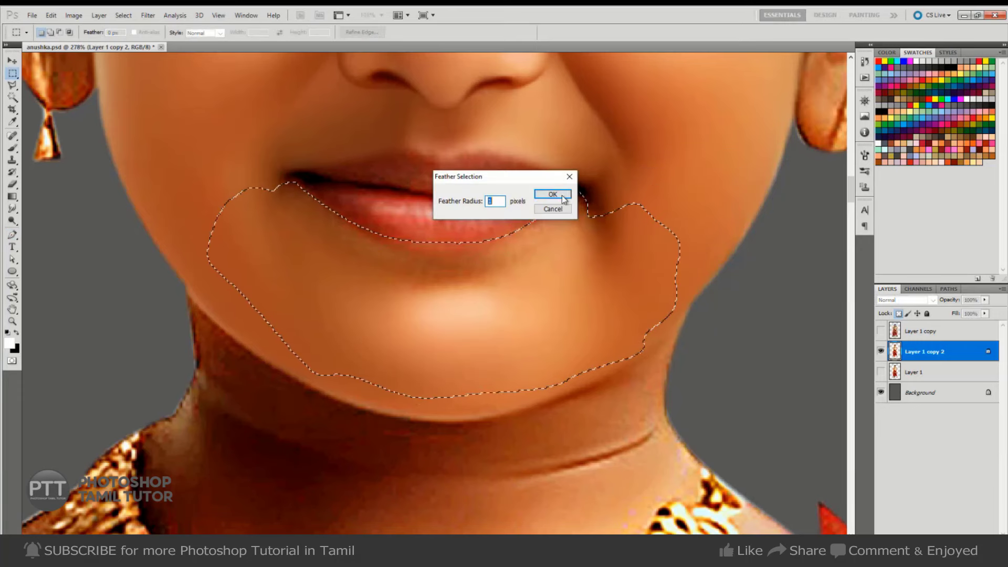
click(551, 196)
key(r)
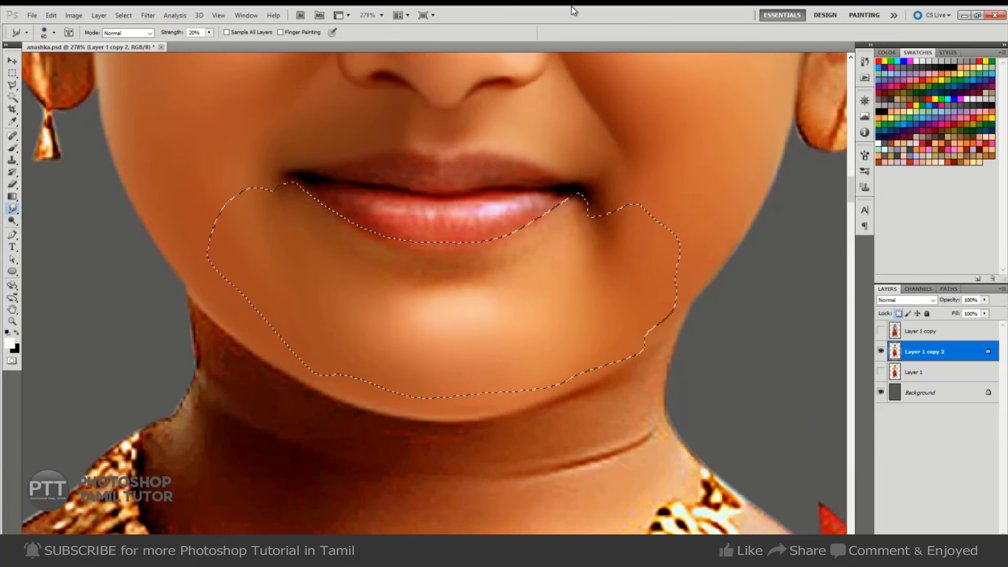
drag(573, 236, 562, 225)
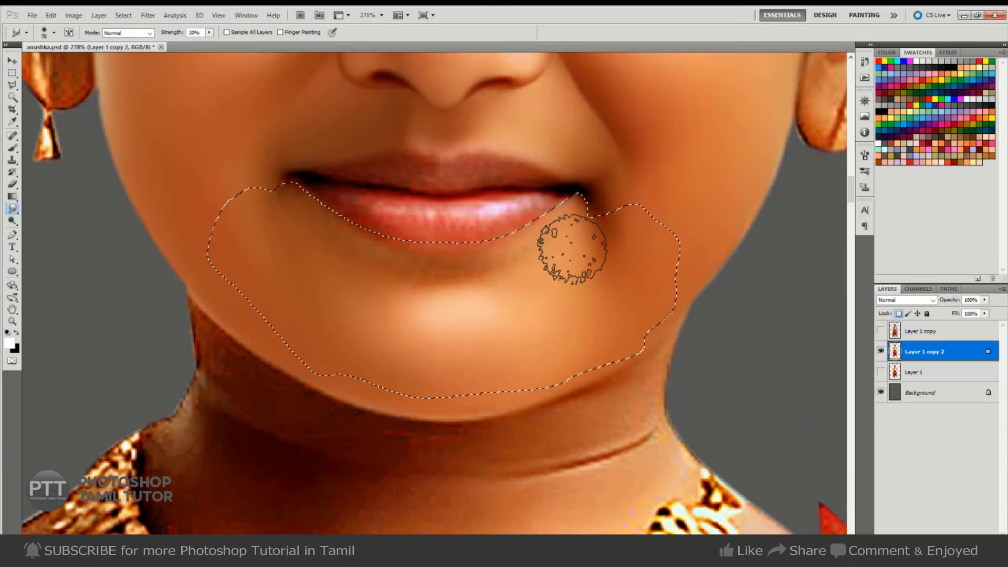
key(bracketright)
key(bracketleft)
key(bracketleft)
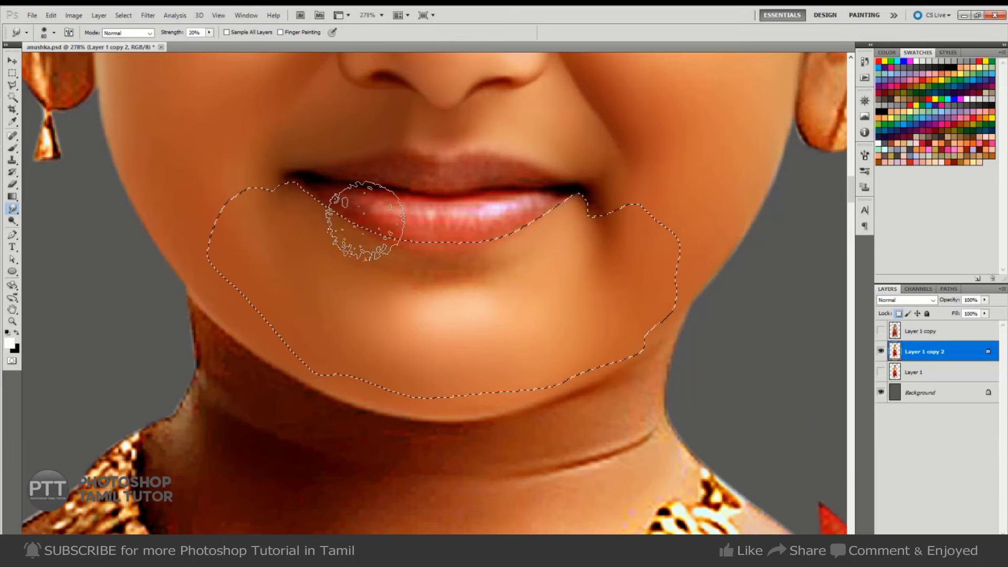
drag(308, 211, 409, 224)
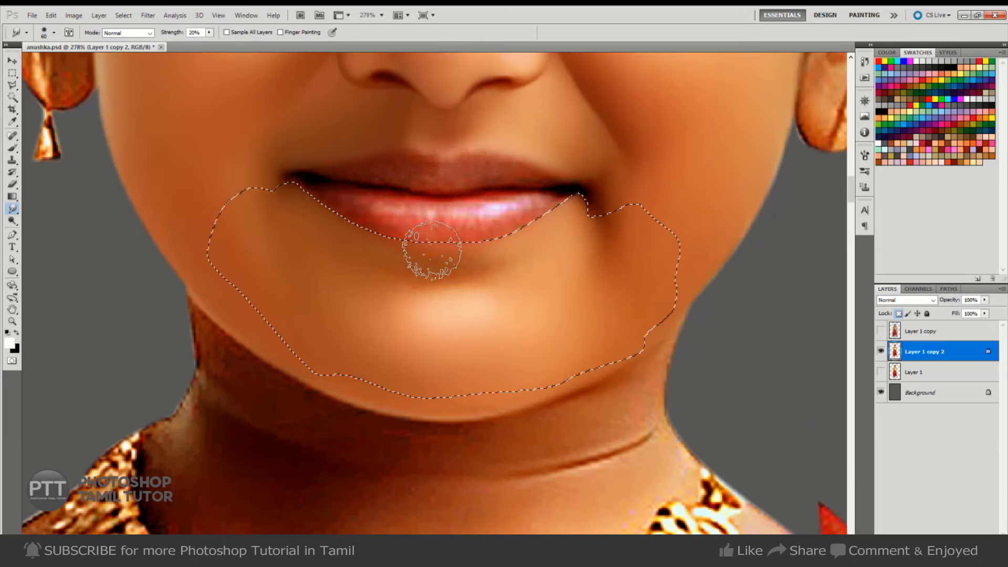
- Resize the smudge brush repeatedly for the mouth corner, chin and left cheek
key(bracketleft)
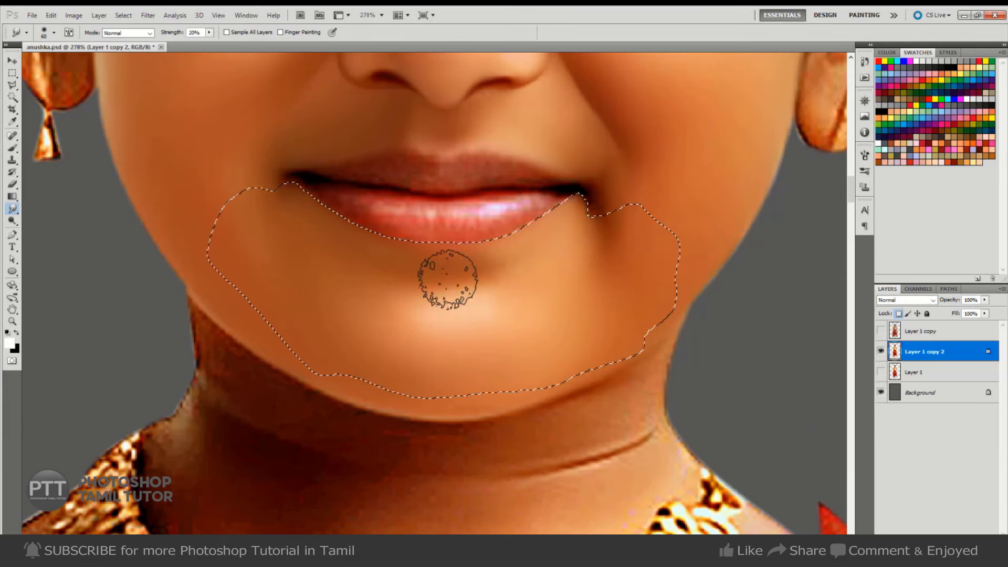
key(bracketright)
key(bracketright)
key(bracketleft)
key(bracketleft)
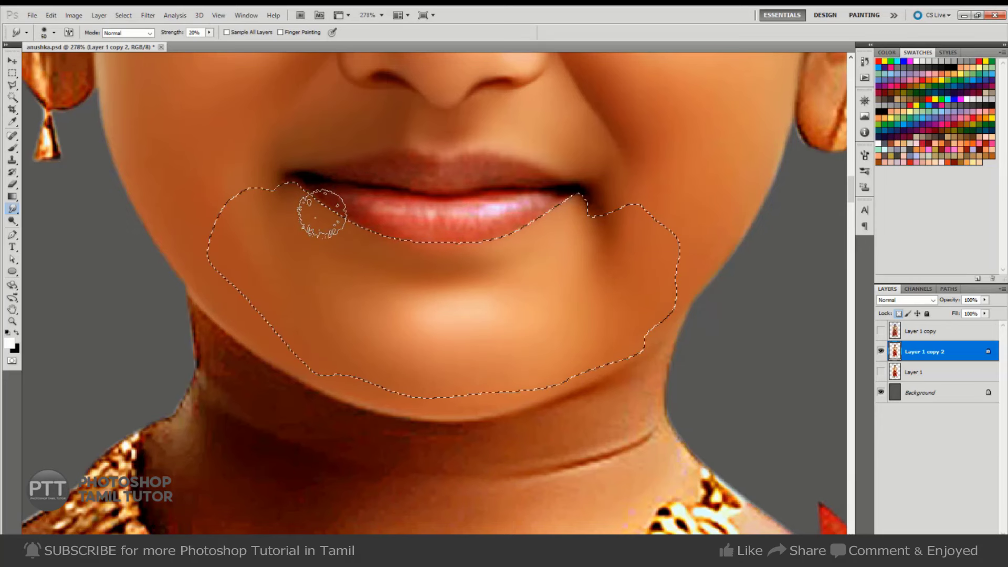
key(bracketright)
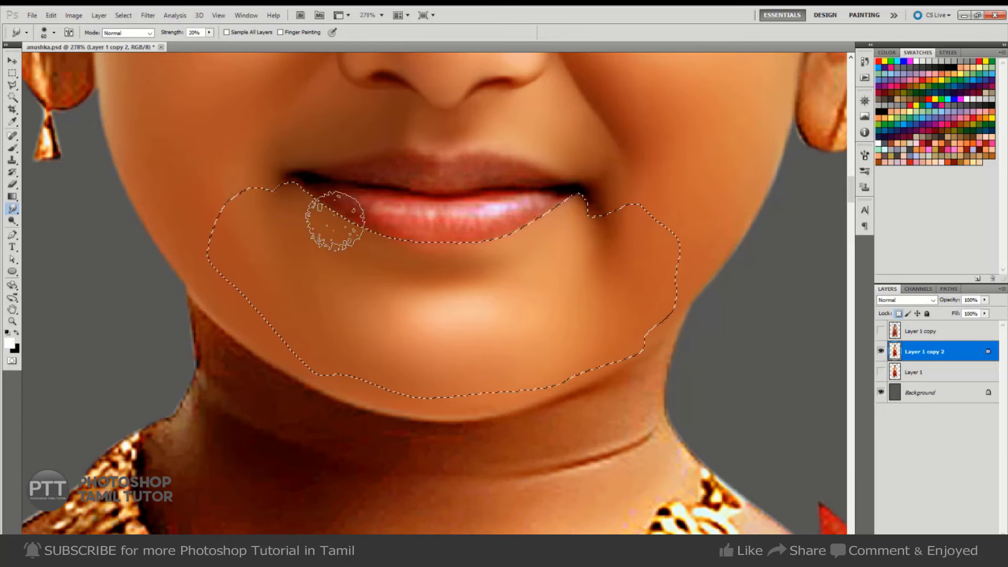
key(bracketleft)
key(bracketleft)
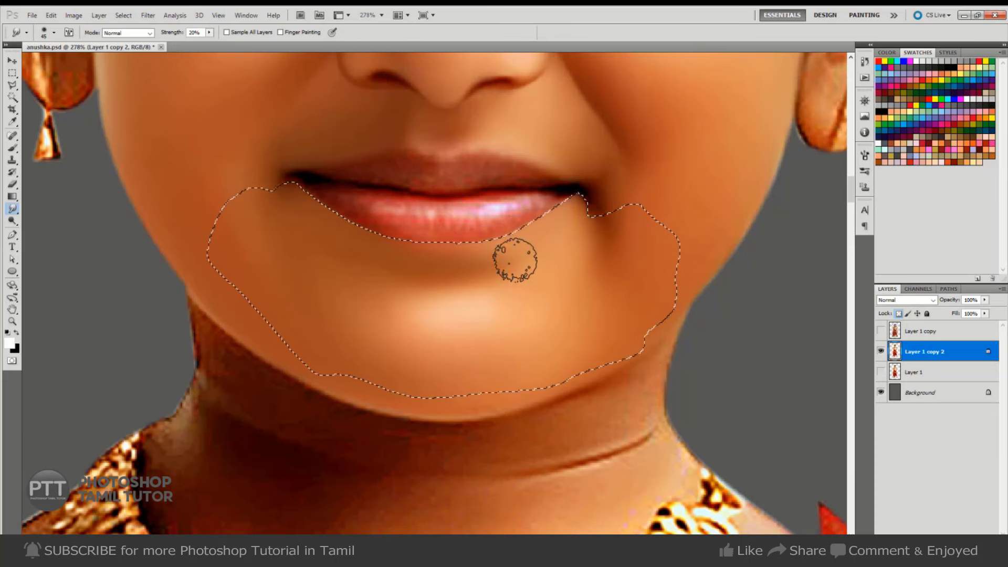
key(bracketright)
key(bracketright)
key(bracketright)
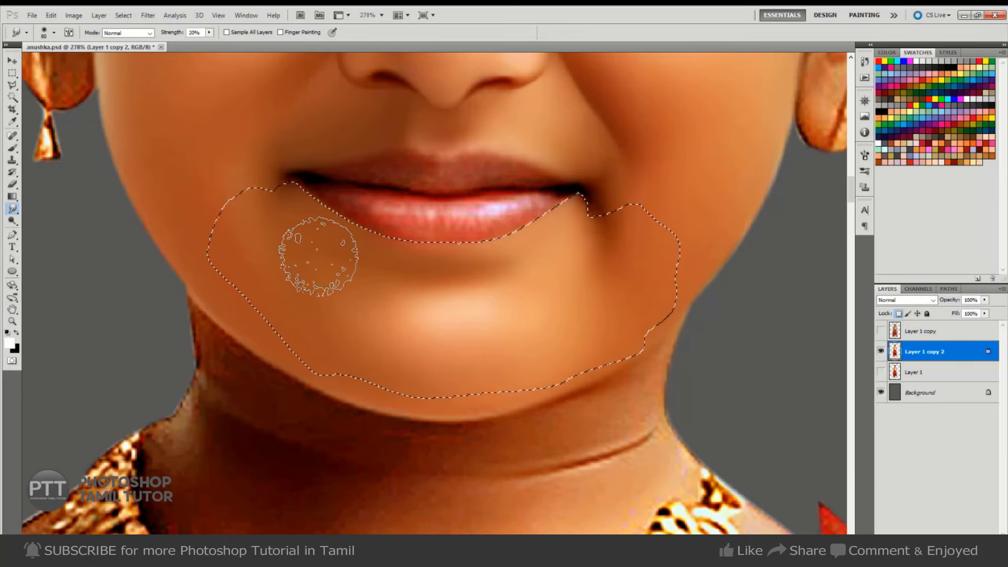
key(bracketleft)
key(bracketright)
key(bracketright)
key(bracketright)
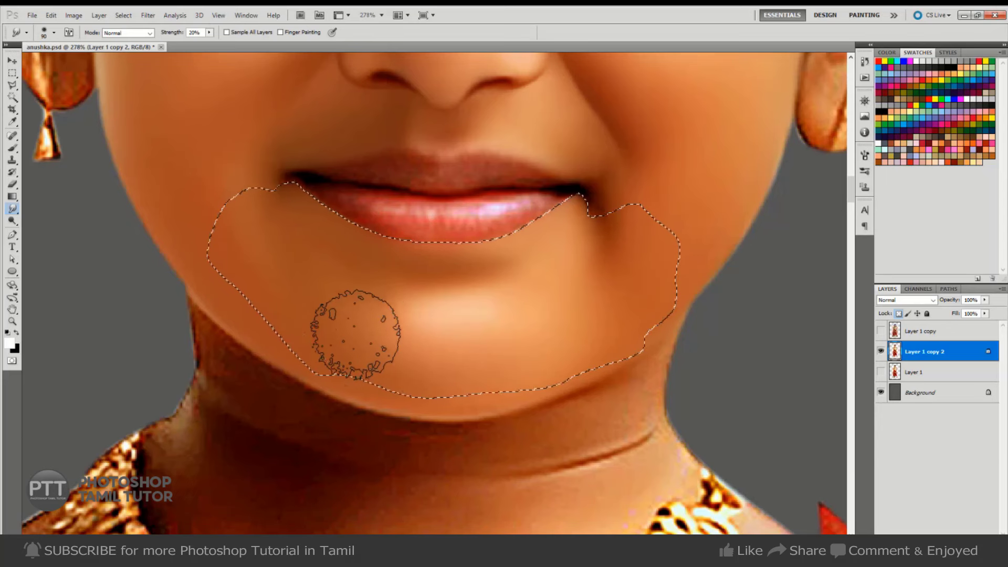
key(bracketleft)
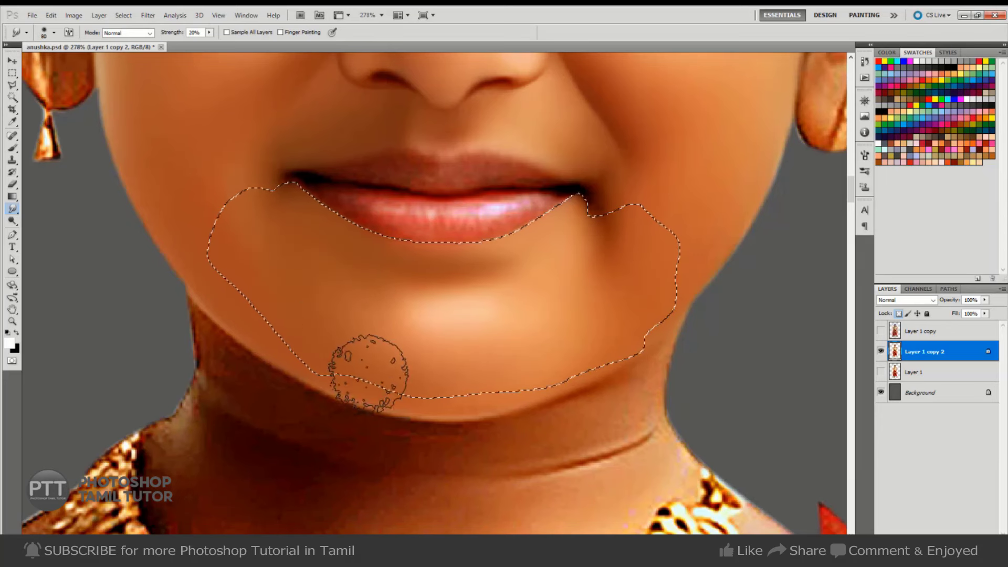
- Deselect the chin, magnify the lips, and shrink the smudge brush to 35
key(ctrl+d)
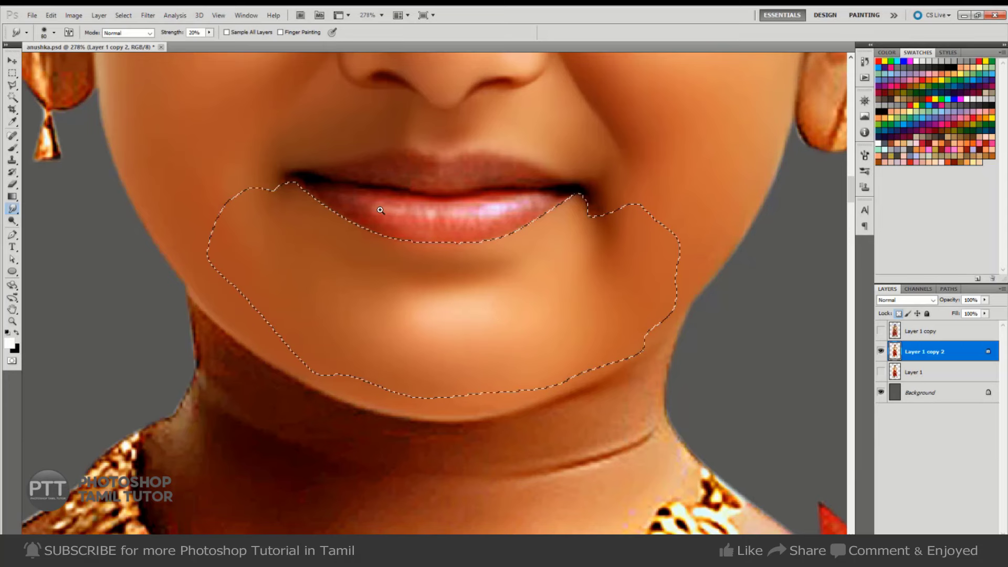
drag(380, 210, 391, 215)
key(bracketleft)
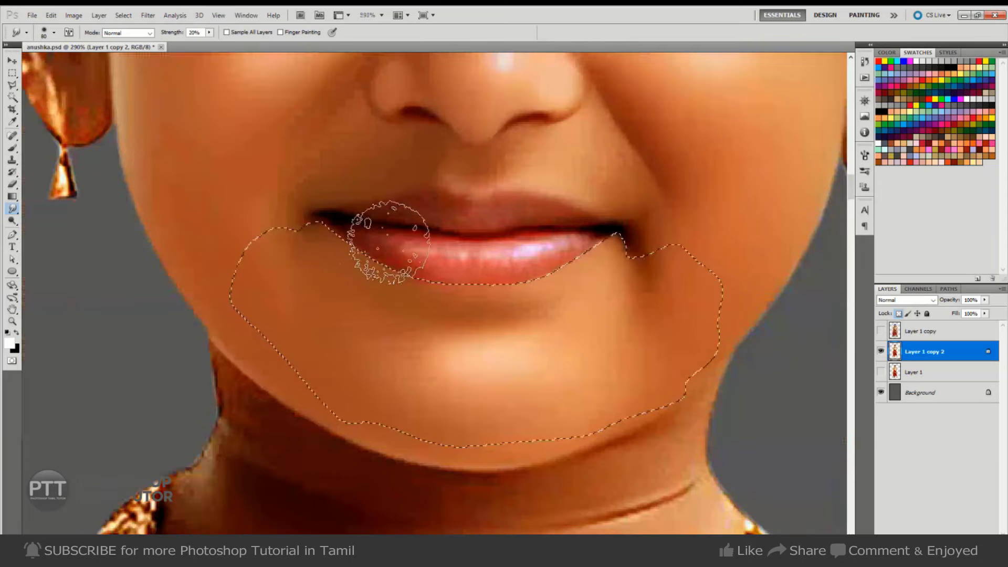
key(bracketleft)
key(bracketleft)
key(bracketleft)
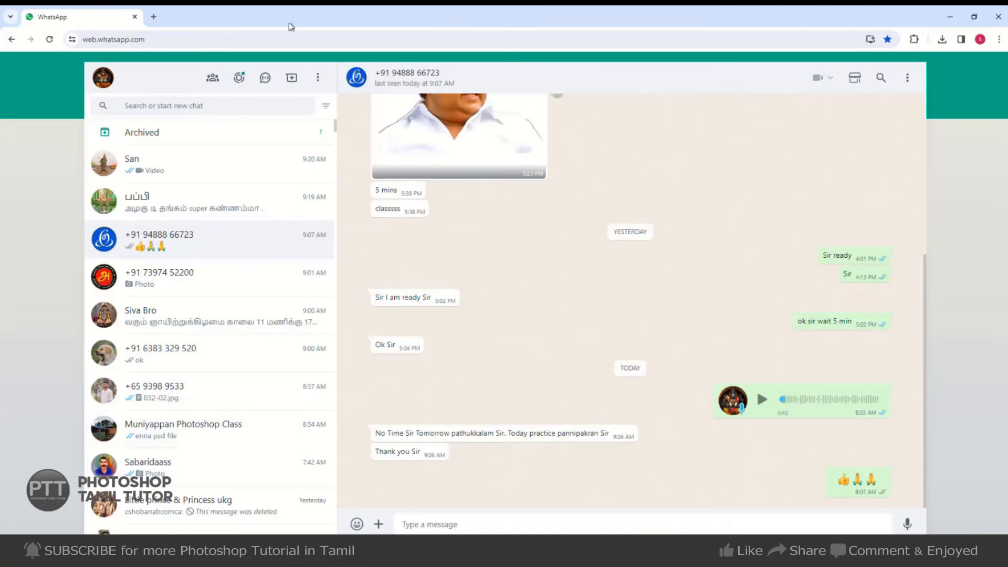
- Load facebook.com in a new browser tab and check the recent searches list
click(154, 17)
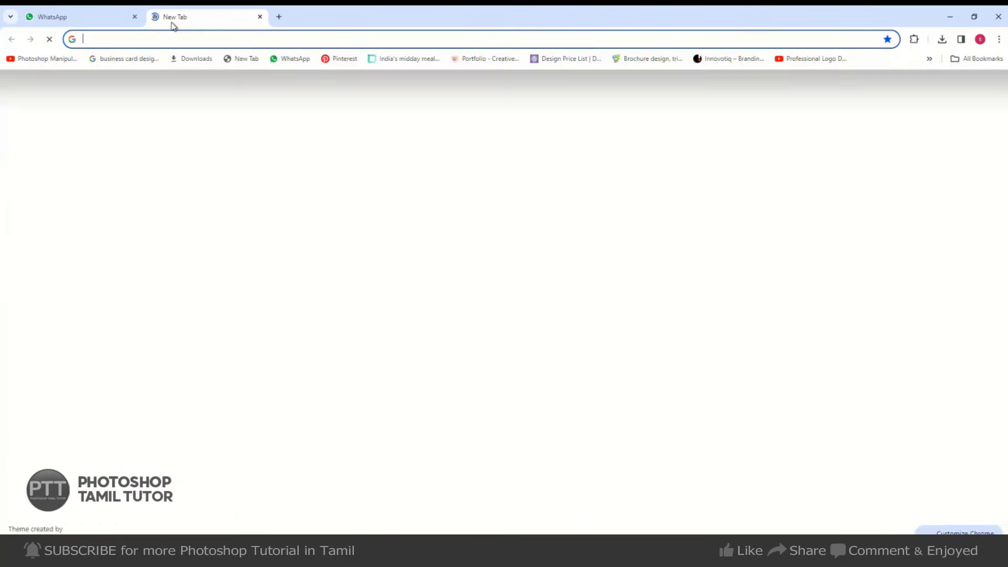
text(fa)
key(Return)
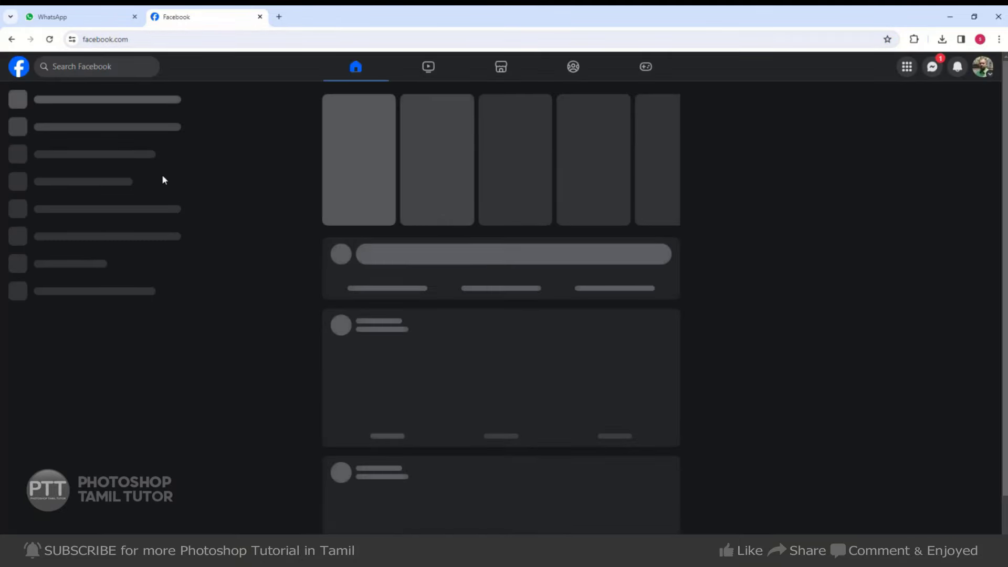
click(98, 68)
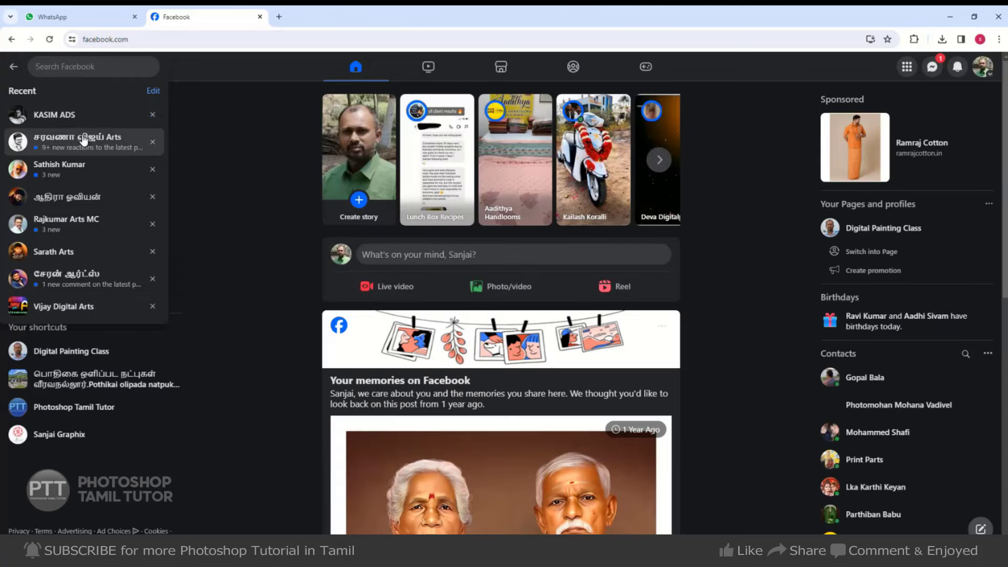
scroll(587, 417, down, 2)
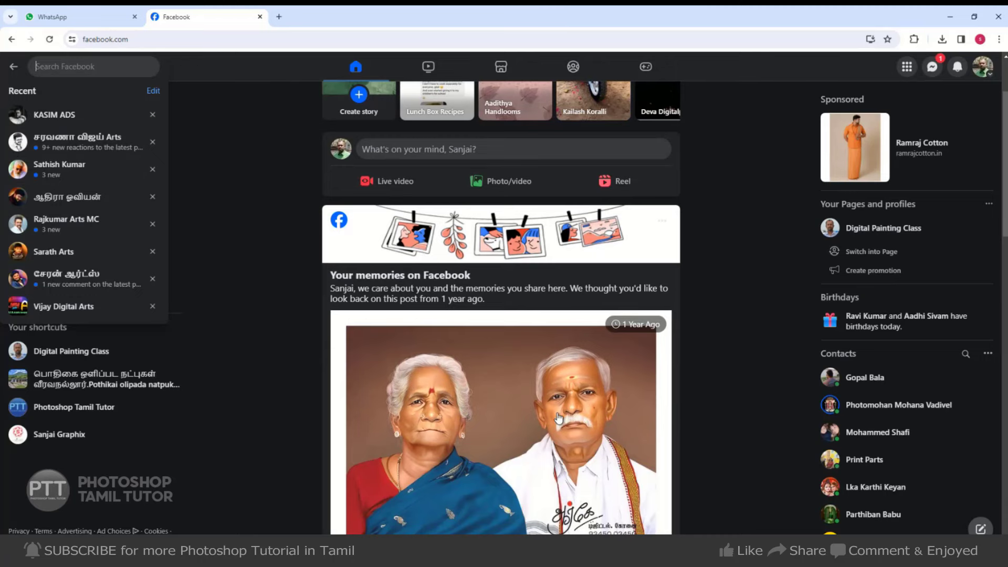
key(Escape)
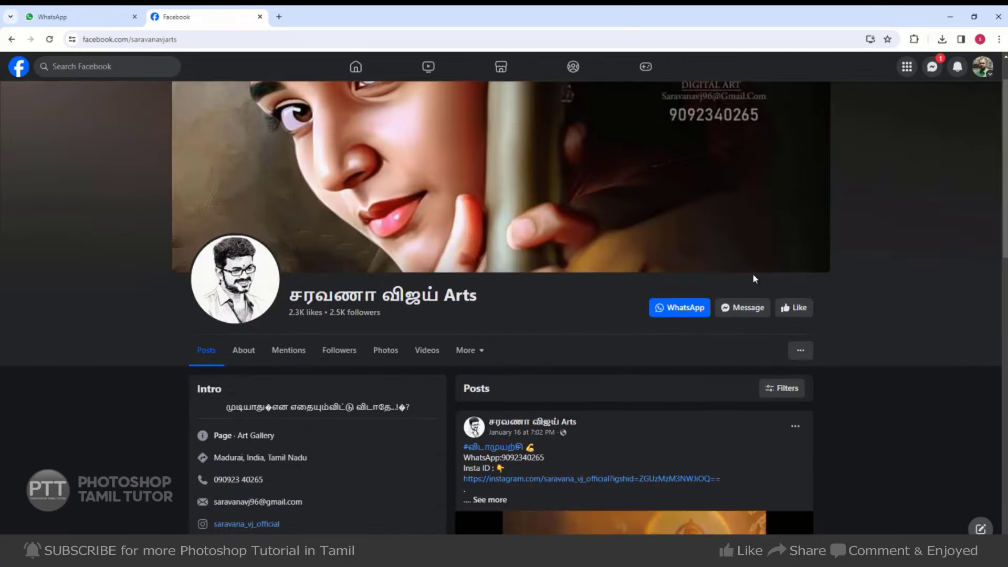
- View the art page's child portrait post and its Collection highlight story
scroll(613, 310, down, 2)
scroll(613, 310, down, 2)
click(686, 411)
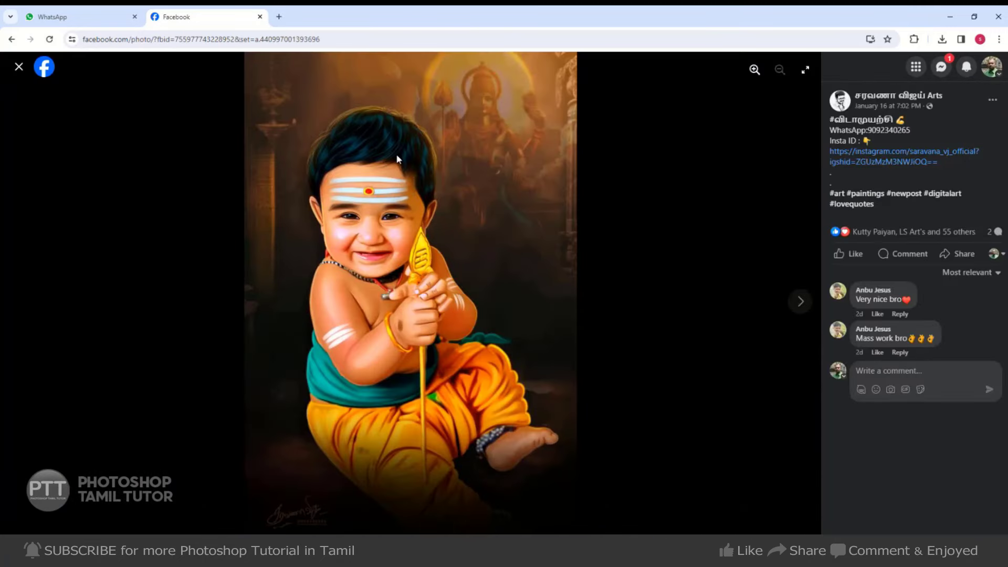
click(19, 66)
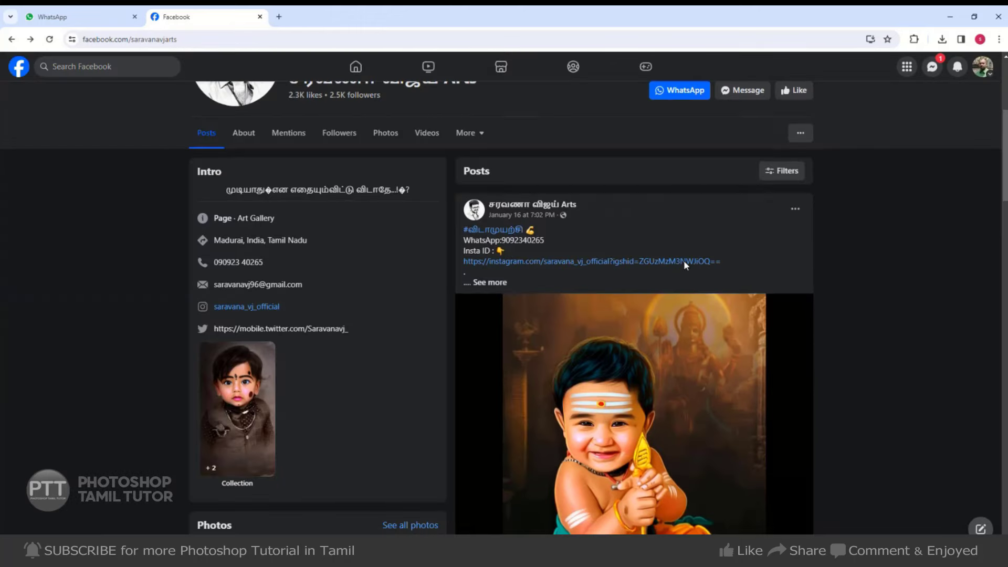
scroll(684, 260, down, 3)
click(272, 297)
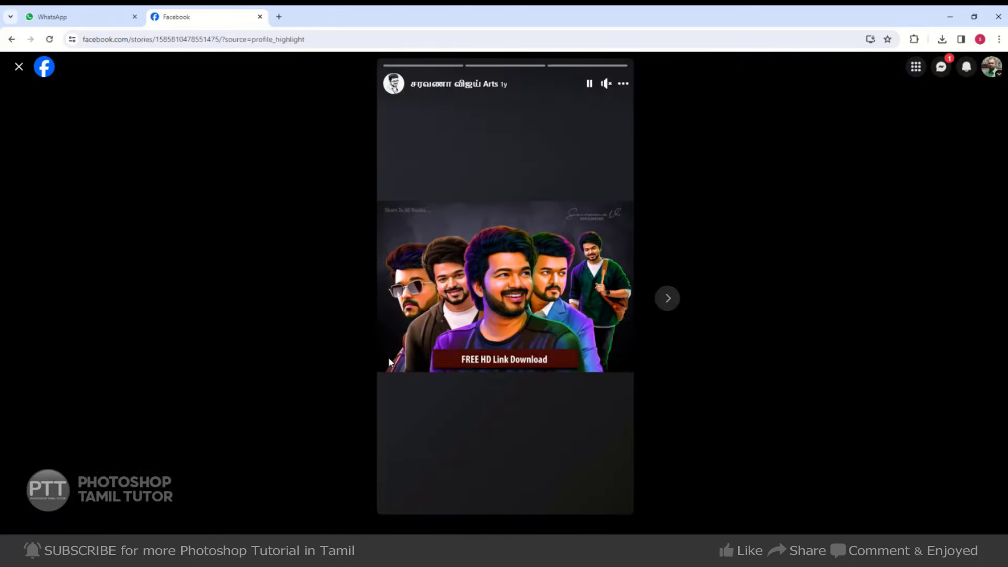
click(19, 67)
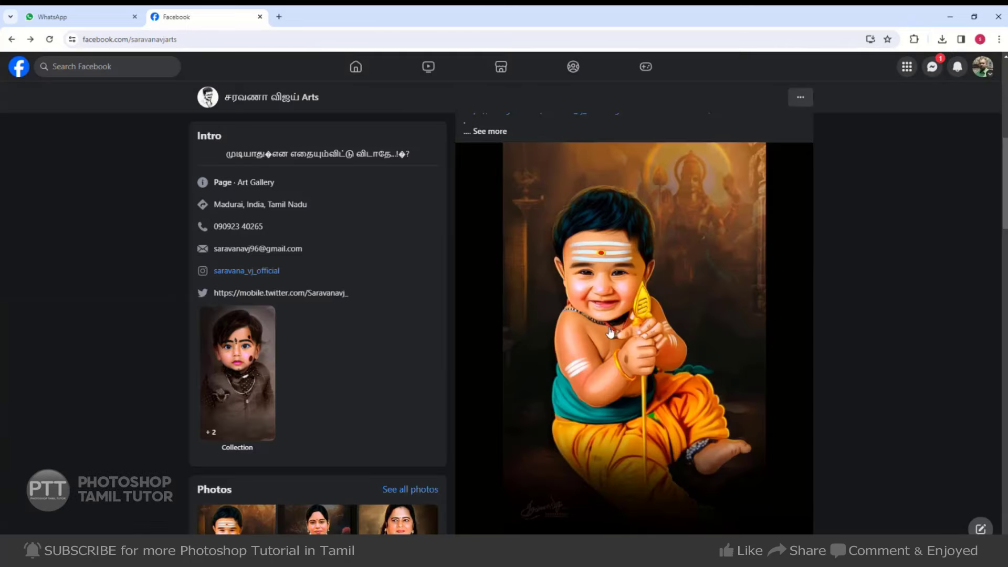
- View the portraits of the woman in pink saree and the two children
scroll(412, 448, down, 2)
click(412, 447)
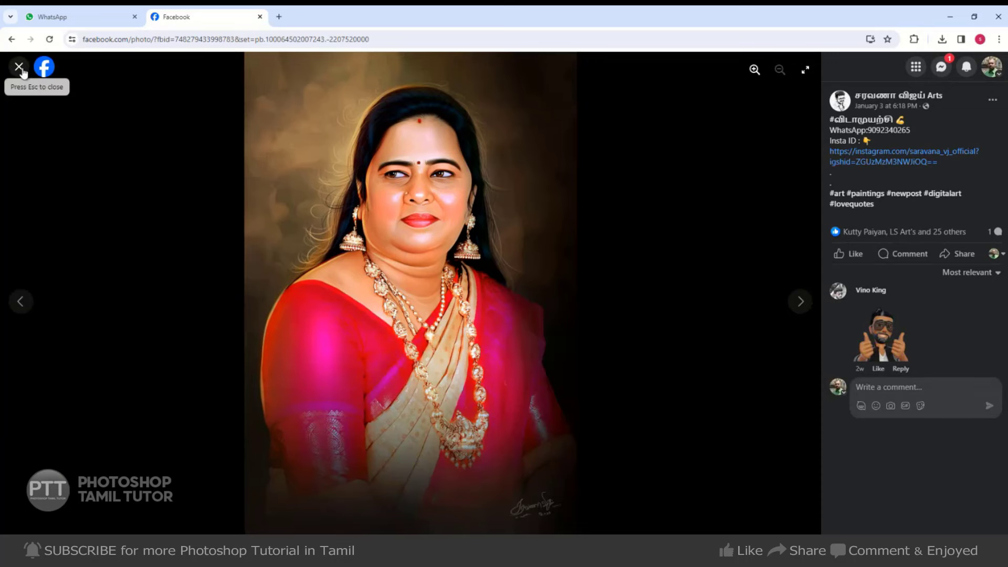
click(19, 66)
scroll(611, 259, down, 1)
scroll(569, 288, down, 3)
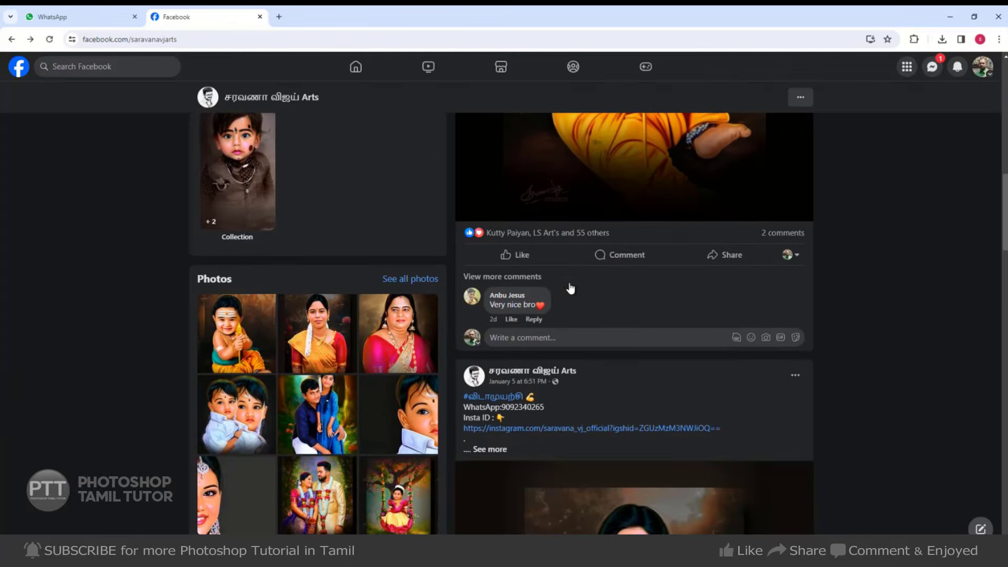
click(260, 442)
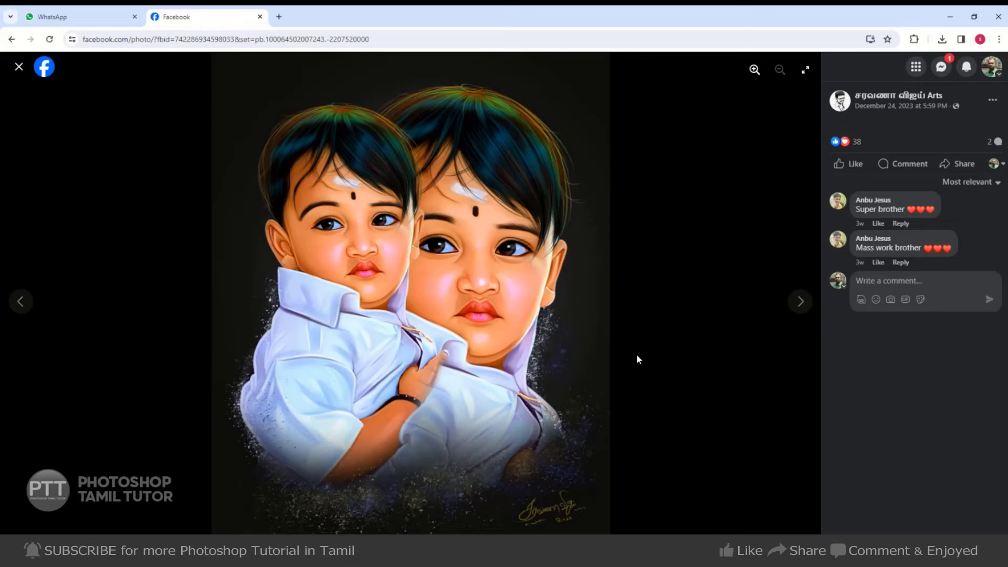
click(18, 67)
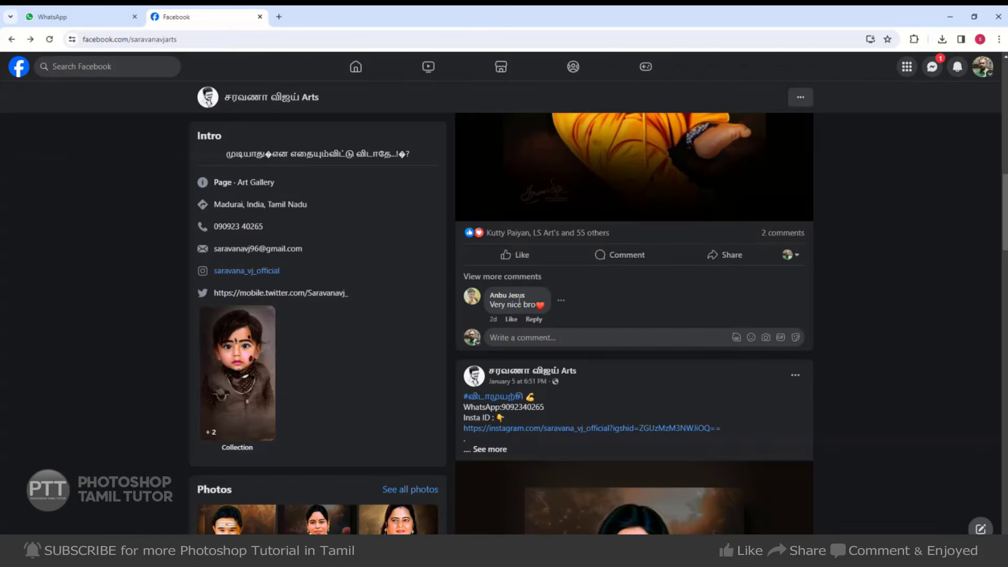
- Scroll further down the art page and bring up the recent searches list
scroll(514, 320, down, 2)
scroll(518, 300, down, 2)
scroll(519, 300, down, 3)
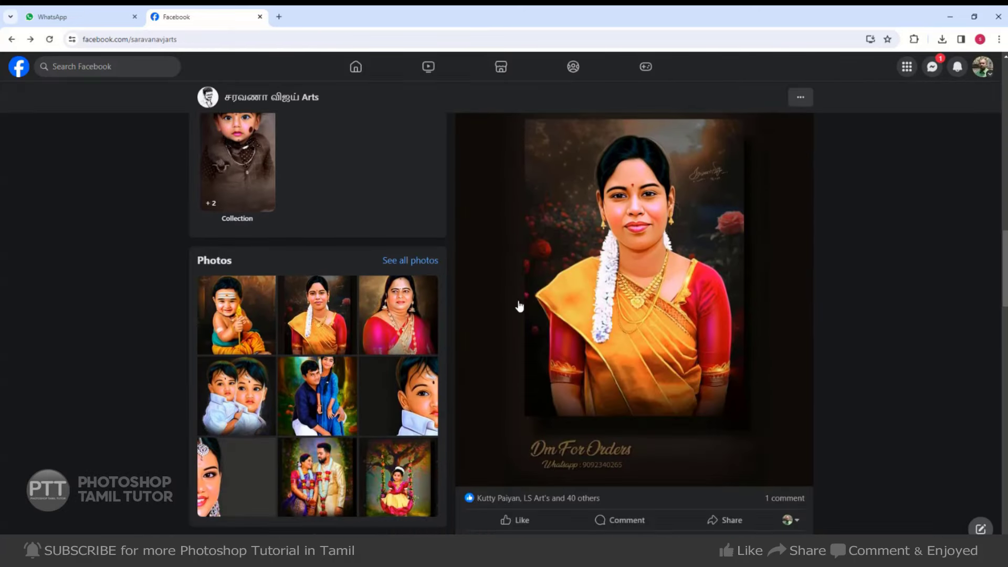
click(94, 67)
- Open the artist's profile Photos and view the pink baby-girl portrait
click(92, 167)
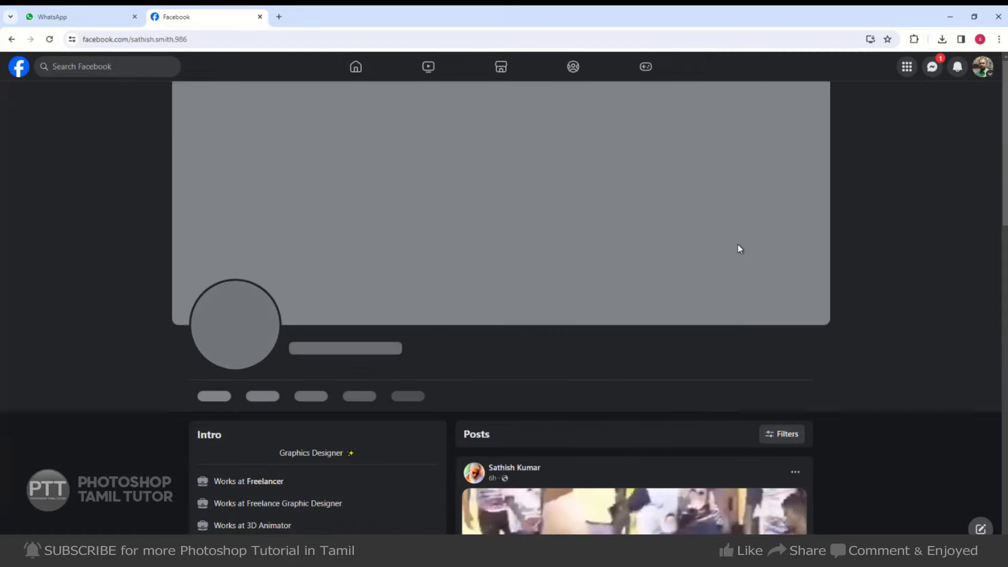
scroll(782, 261, down, 2)
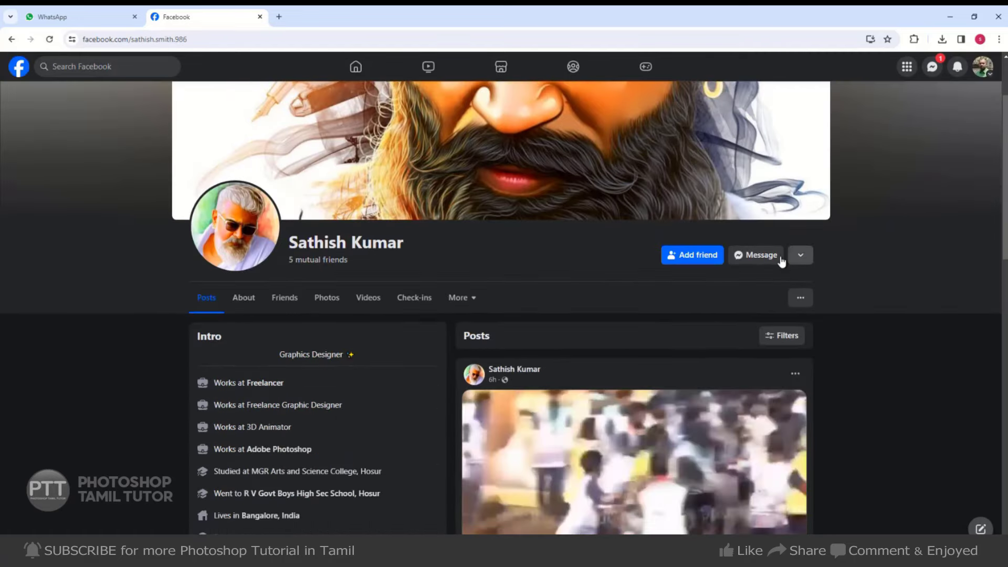
click(325, 299)
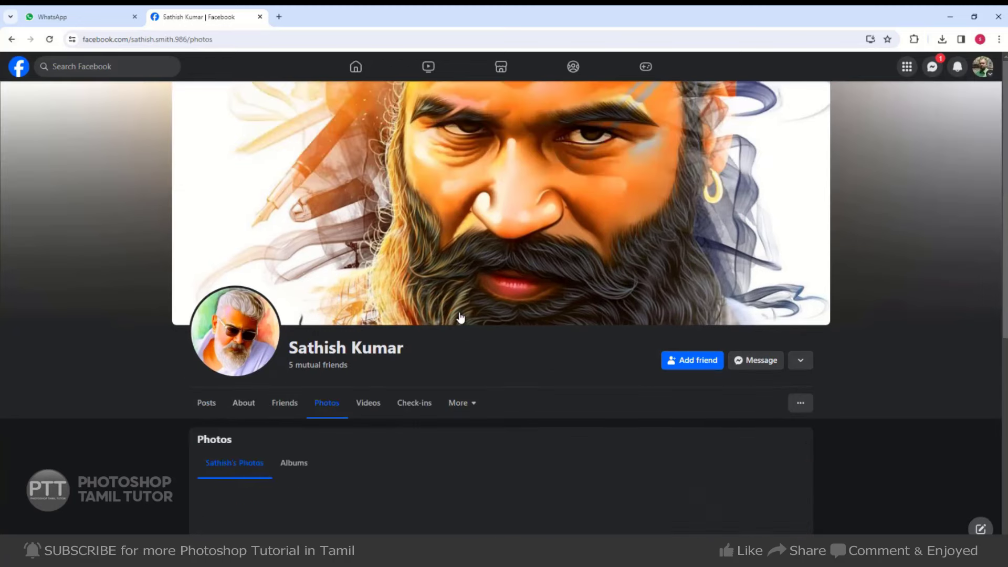
scroll(473, 326, down, 3)
scroll(500, 342, down, 2)
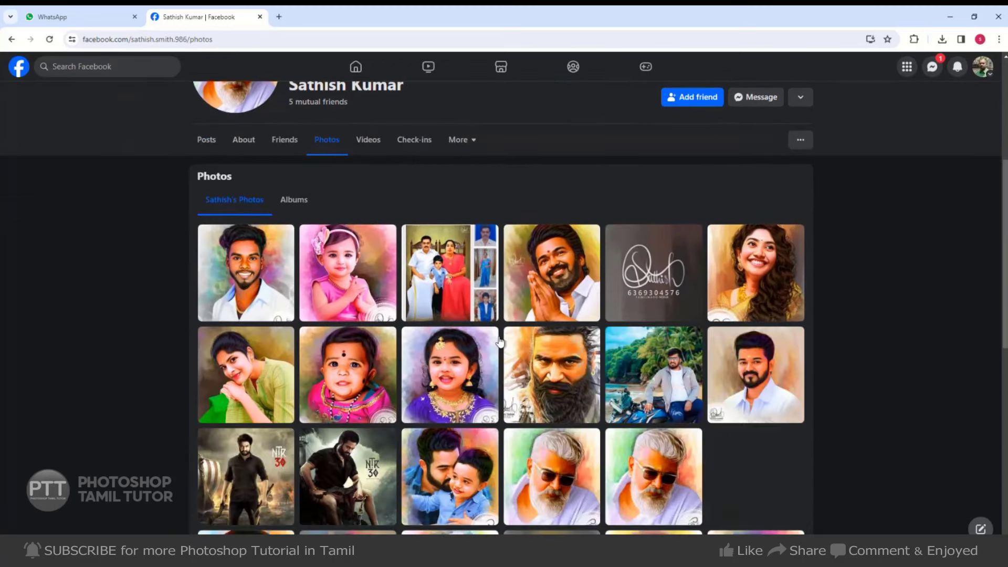
click(365, 302)
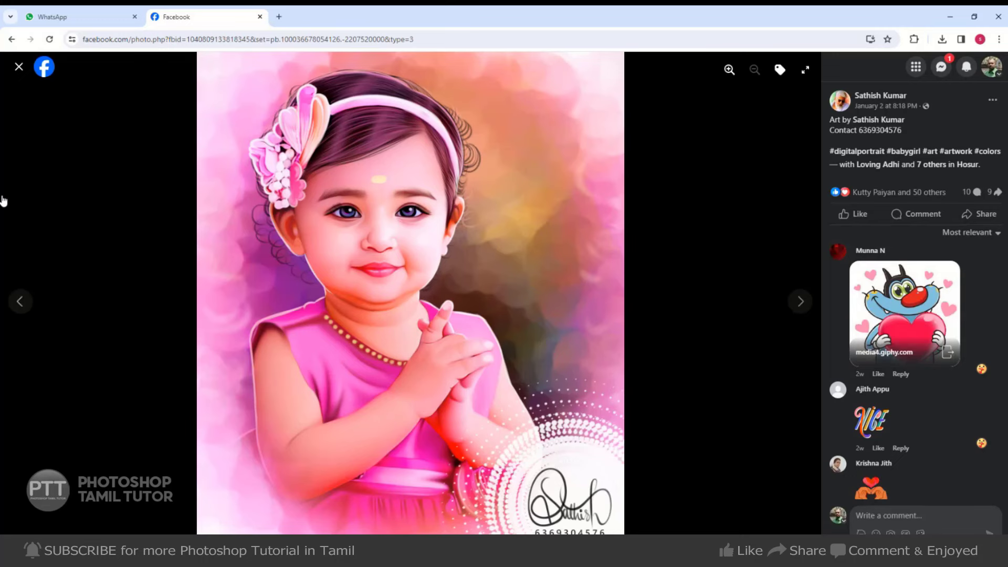
click(19, 66)
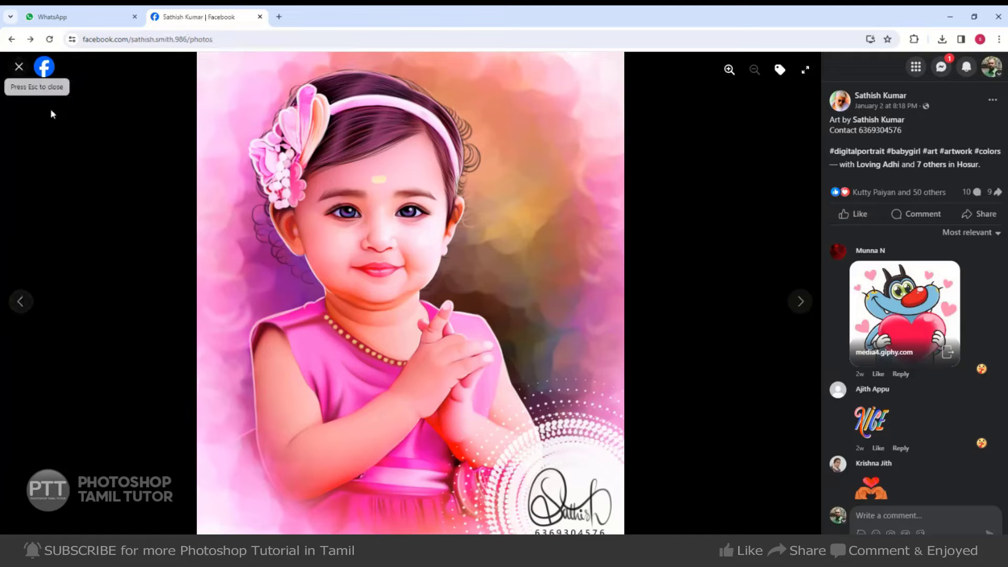
- View the gold-jewellery girl, pink baby, and white-flower baby portraits
click(468, 378)
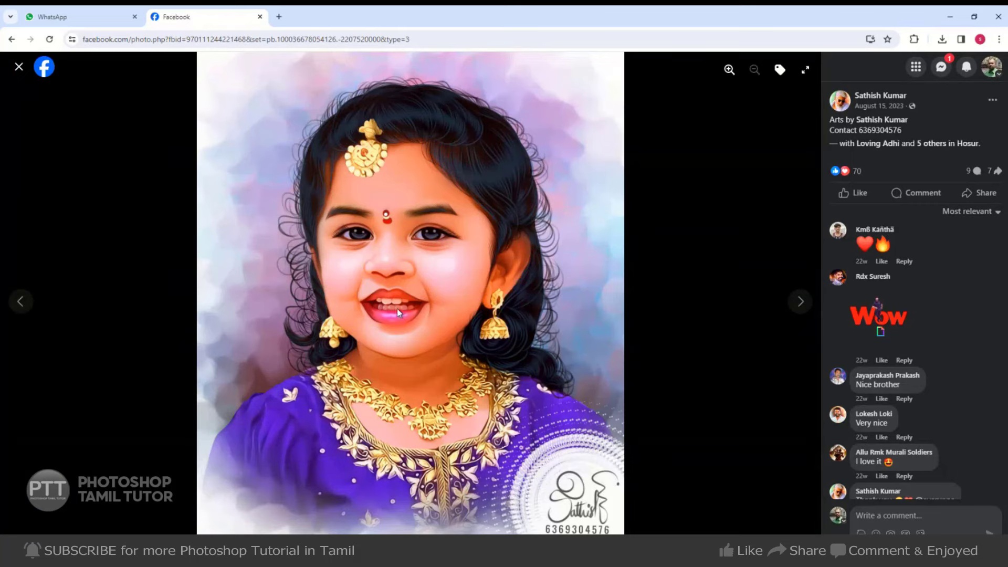
click(20, 71)
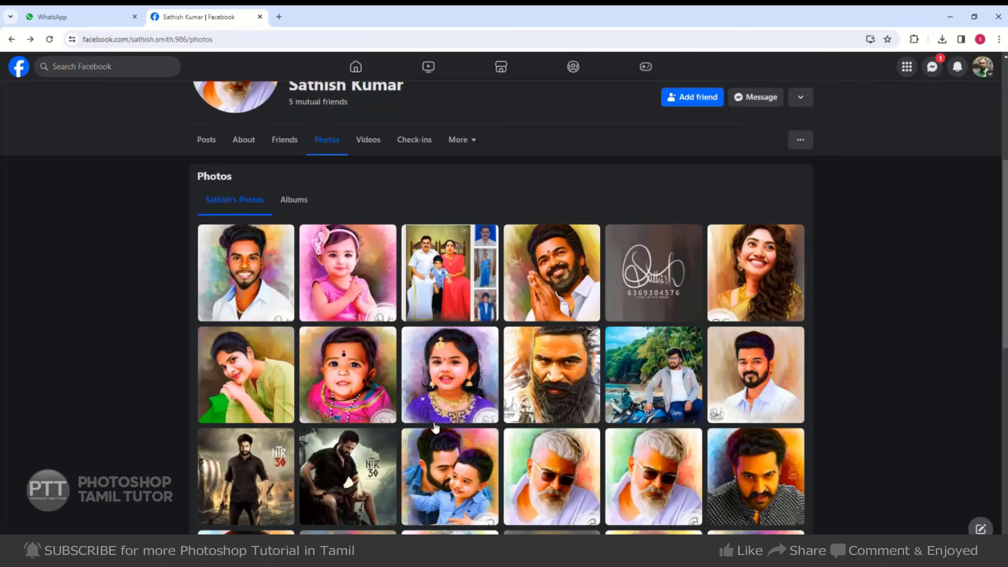
click(375, 378)
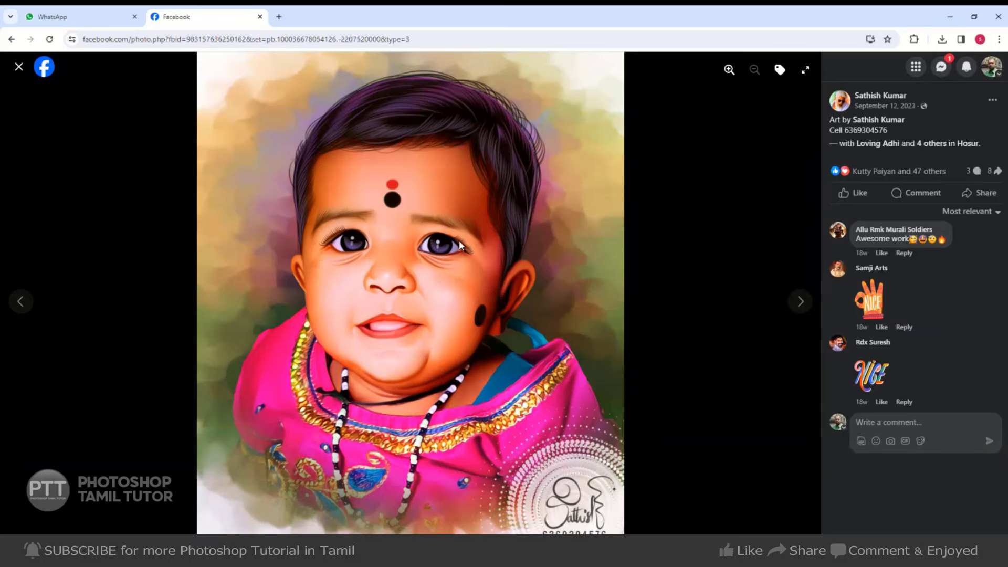
mouse_move(484, 319)
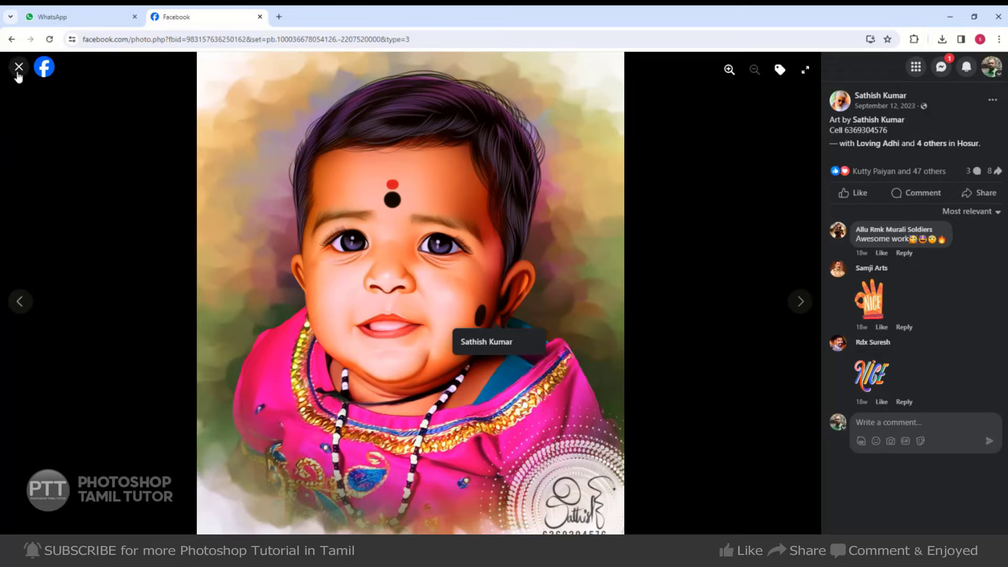
click(19, 67)
scroll(464, 317, down, 2)
scroll(463, 318, down, 2)
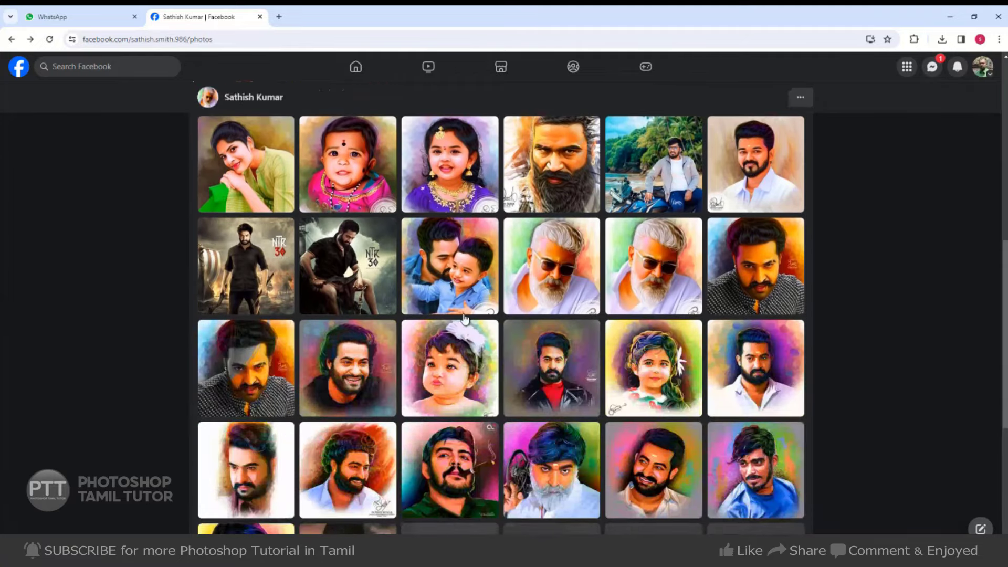
click(443, 373)
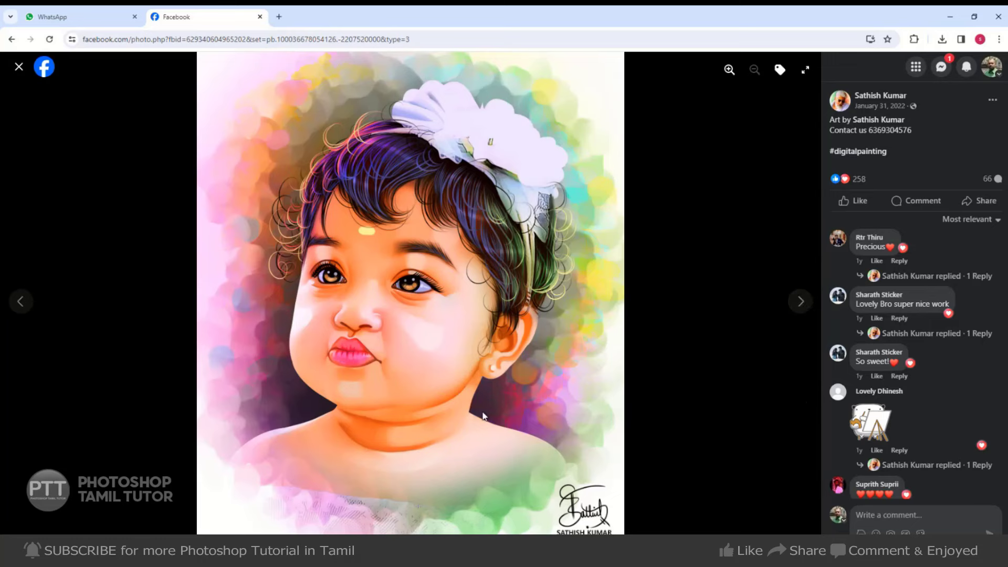
click(18, 68)
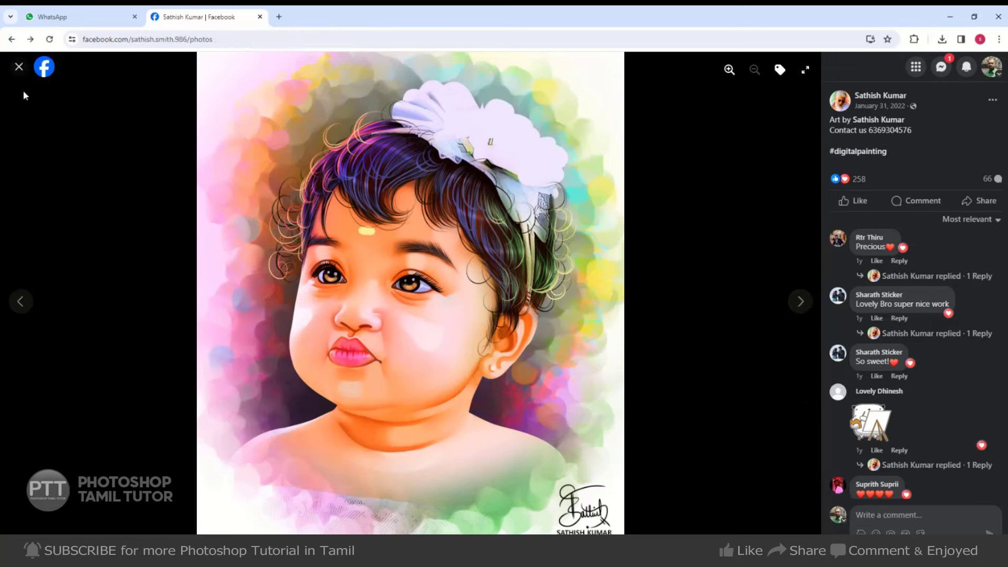
- Return to the Facebook home feed and switch back to WhatsApp Web
scroll(589, 377, down, 1)
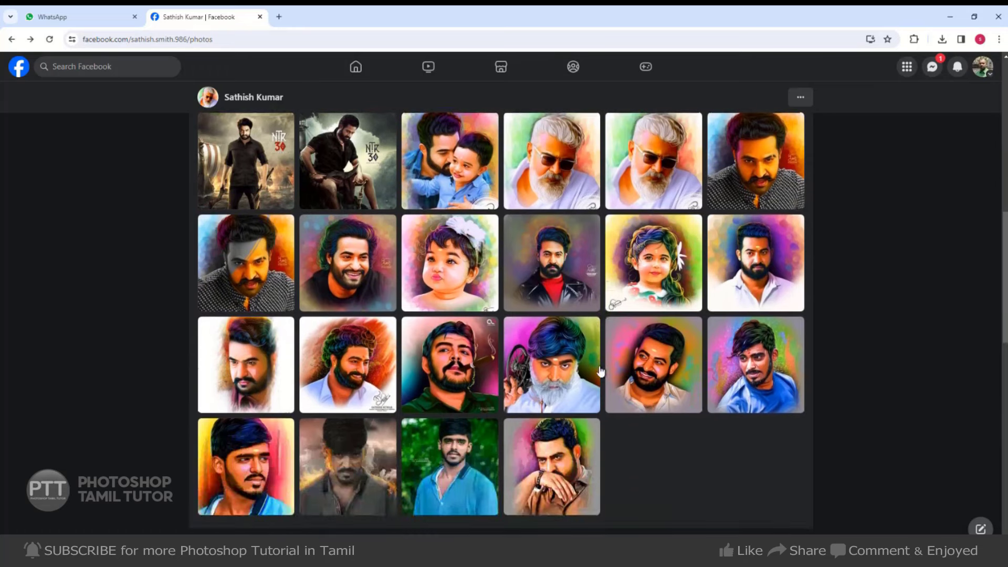
scroll(589, 377, down, 1)
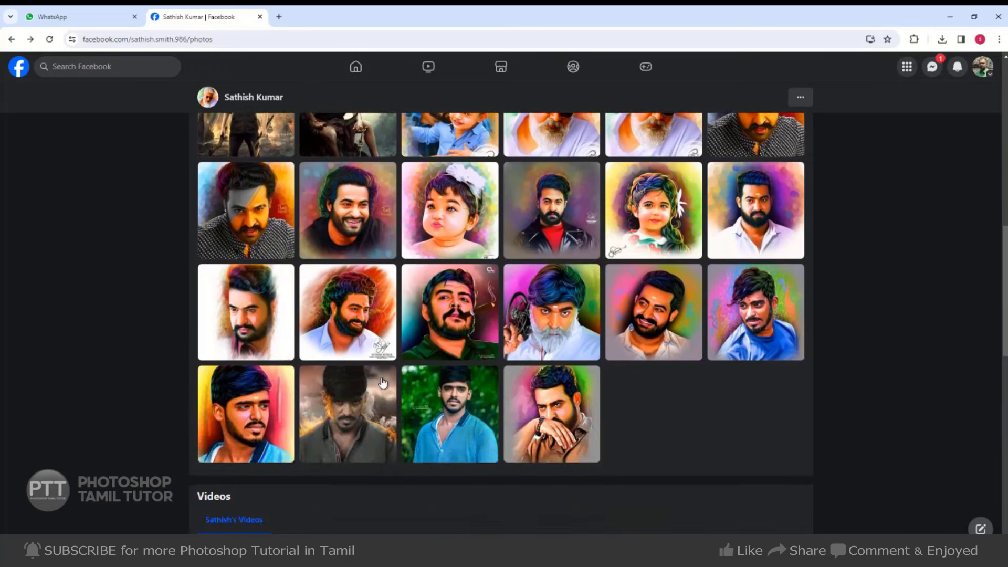
key(alt+Left)
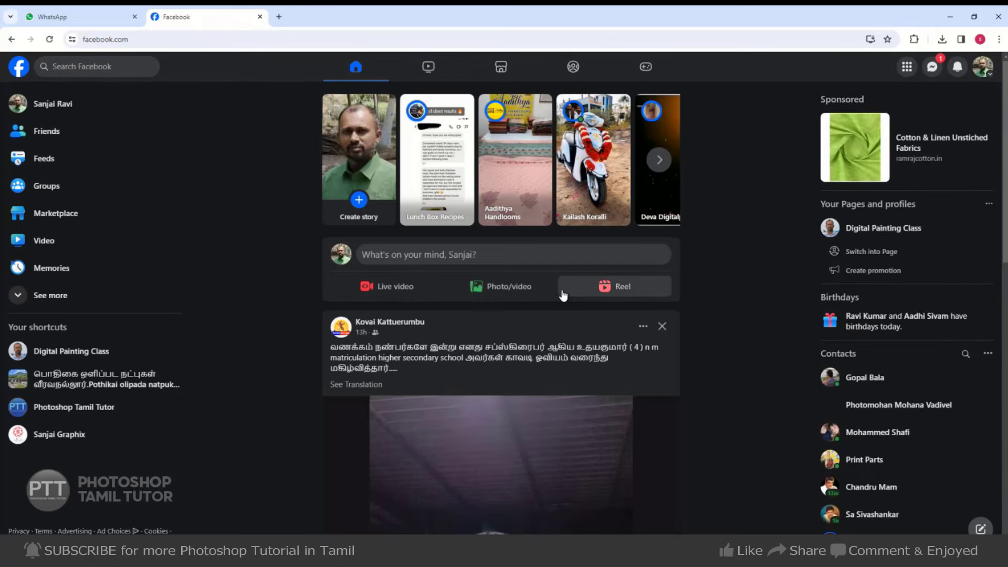
scroll(562, 292, down, 2)
click(59, 23)
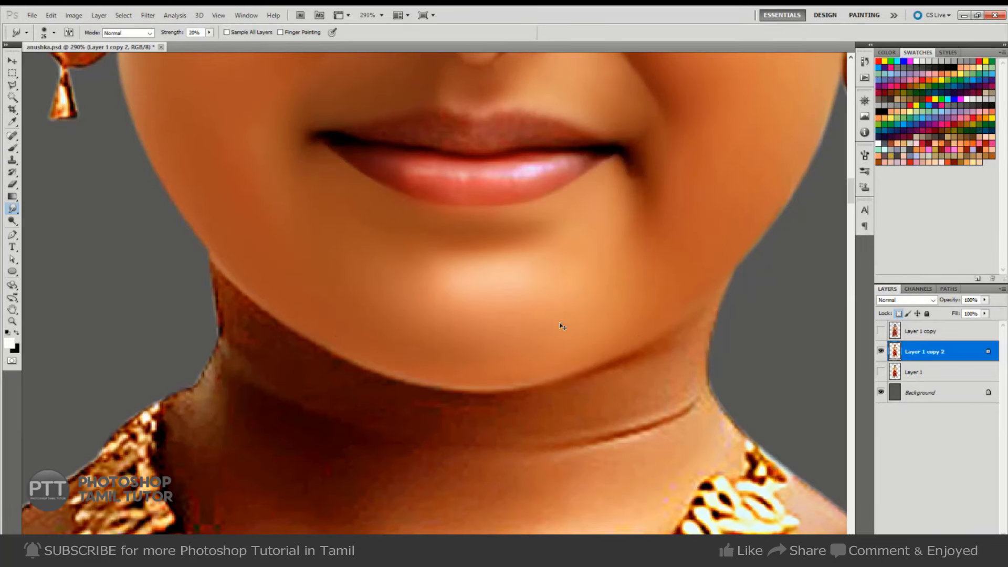
- Zoom in on the lips and switch to the Pen tool to trace the upper lip
drag(561, 279, 500, 247)
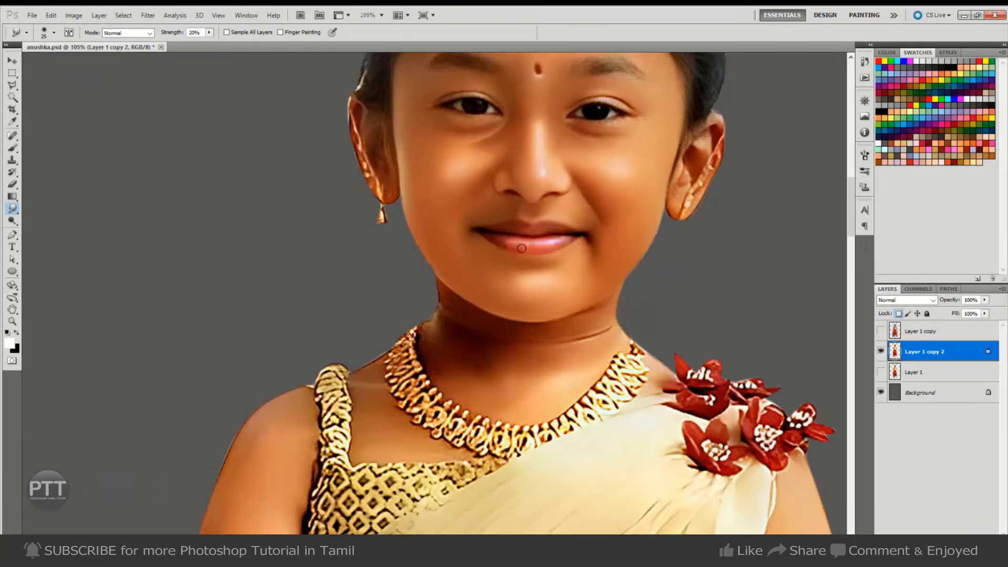
drag(569, 242, 596, 292)
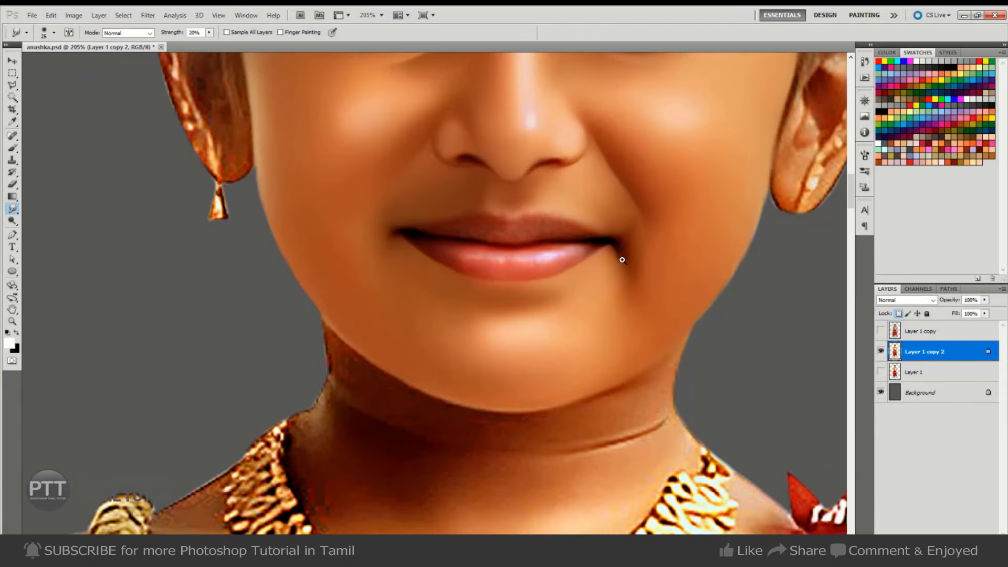
drag(622, 260, 643, 262)
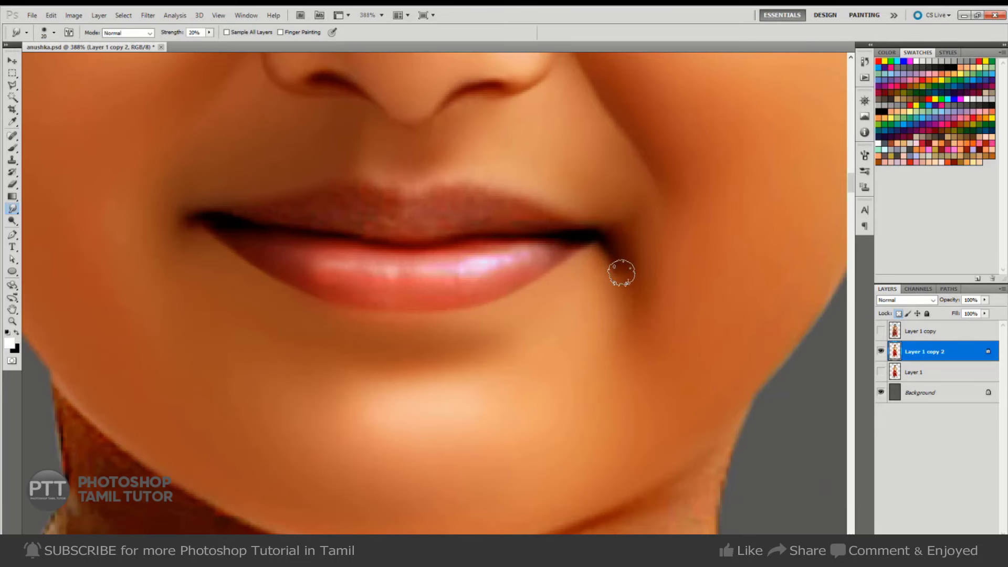
key(ctrl+alt+shift+e)
key(bracketright)
drag(502, 413, 559, 324)
drag(518, 231, 553, 331)
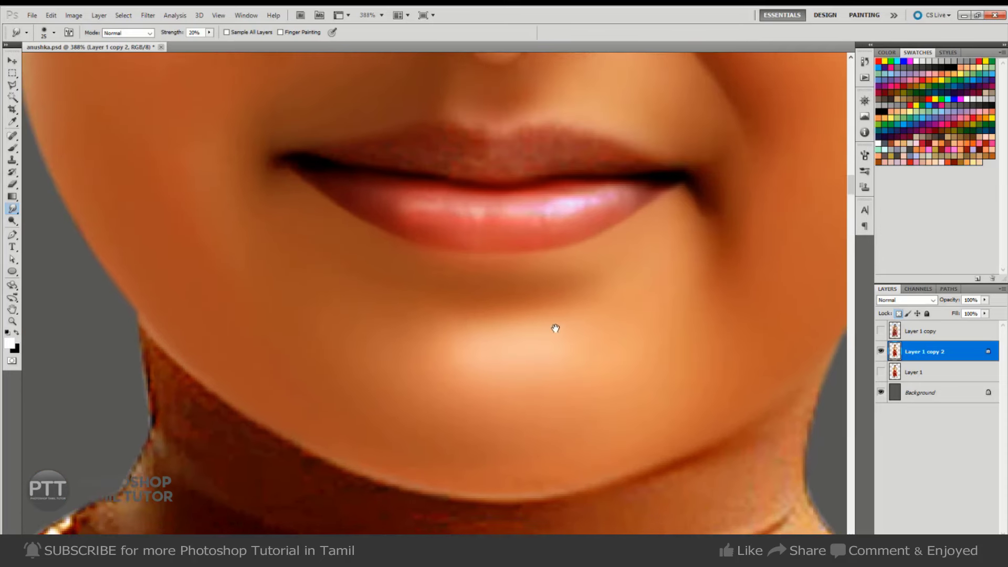
key(p)
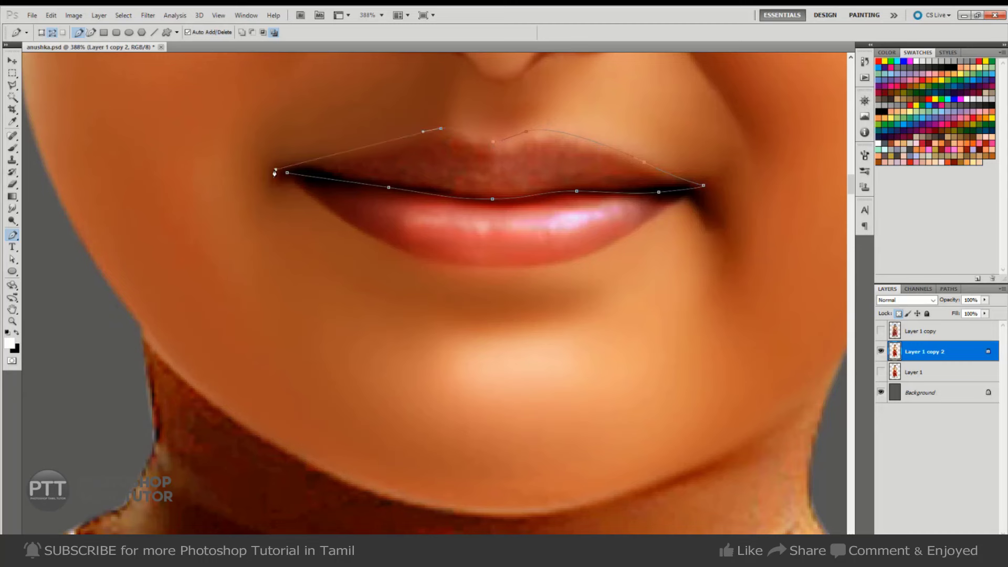
- Convert the upper-lip path into a selection feathered by 1 px
key(ctrl+Return)
key(m)
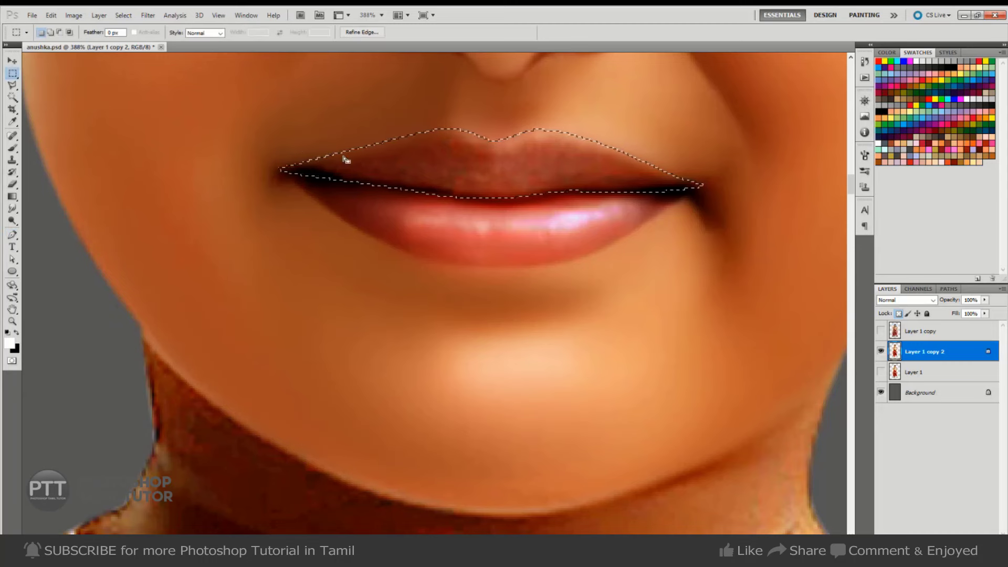
right_click(514, 143)
click(550, 175)
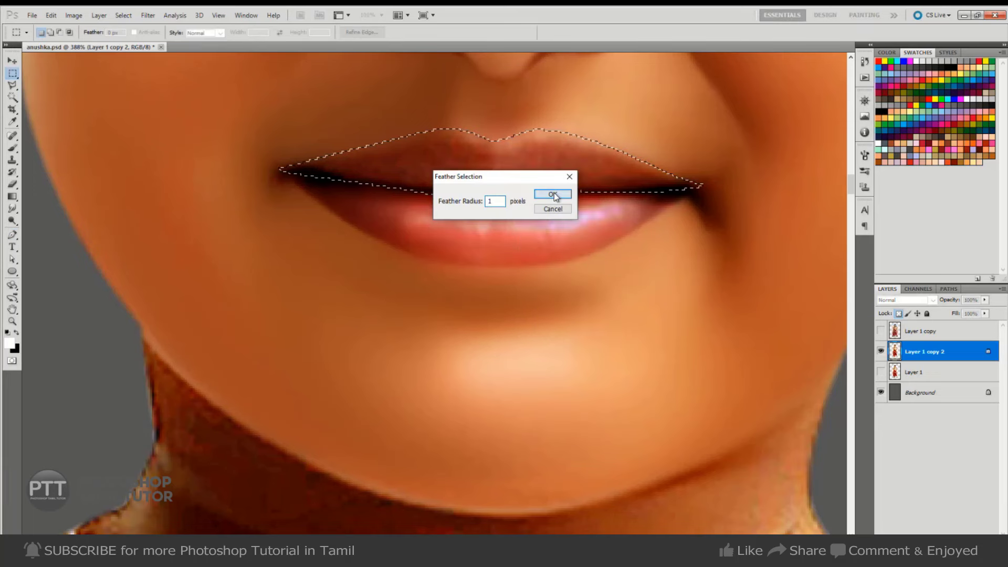
click(546, 192)
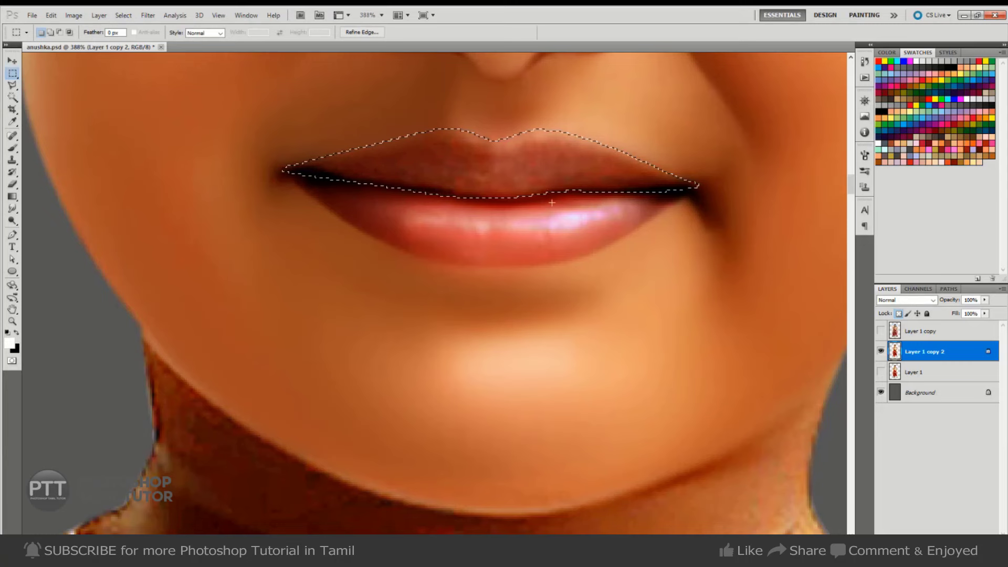
right_click(647, 154)
click(673, 194)
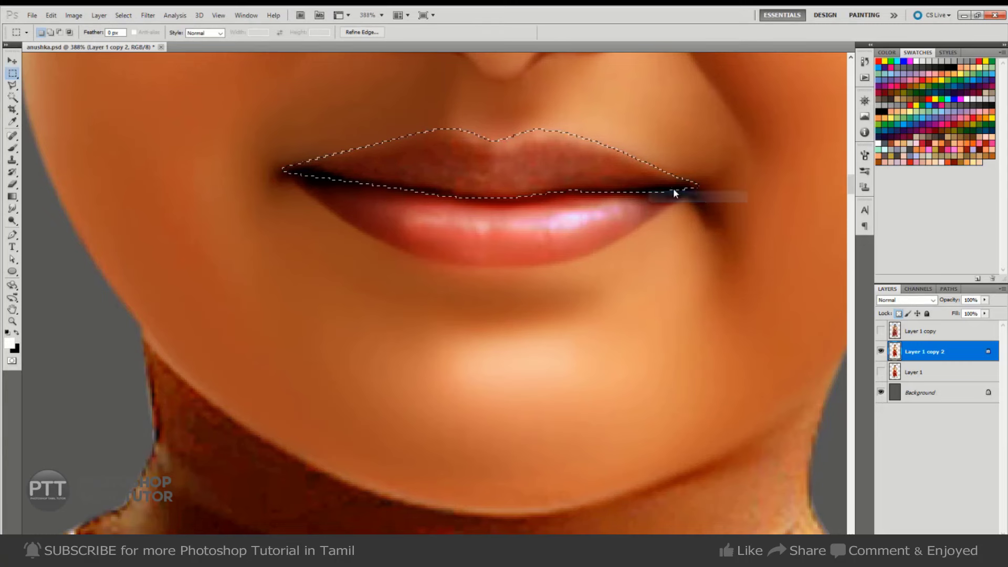
key(Escape)
- Smudge the upper lip smooth across its full width with an enlarged brush
key(r)
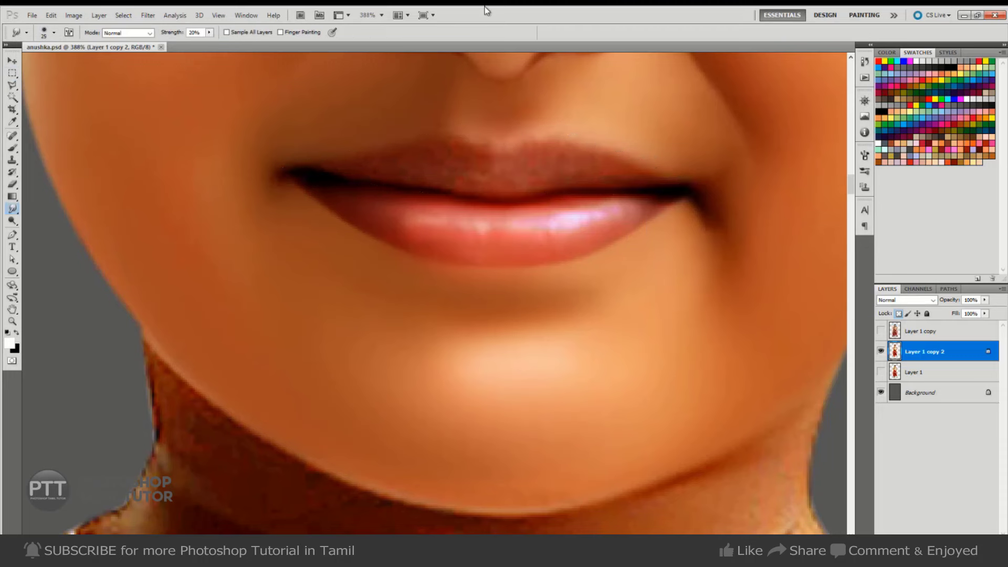
key(bracketright)
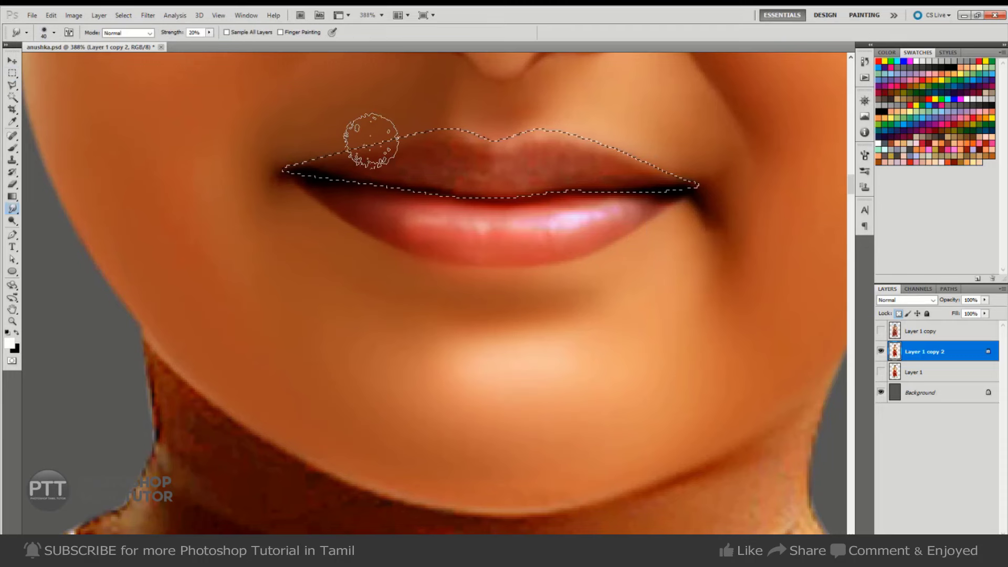
key(bracketright)
drag(421, 147, 400, 135)
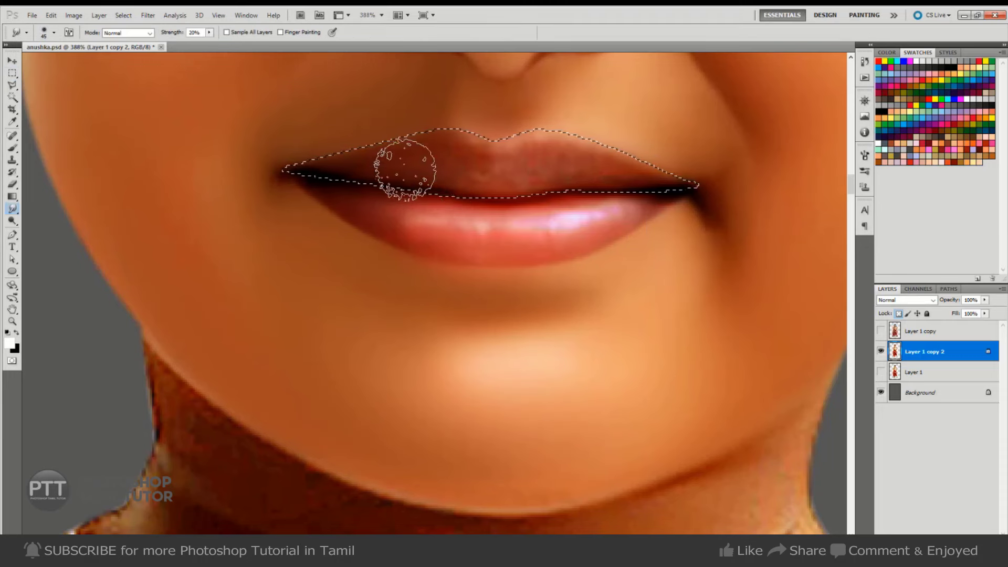
key(bracketright)
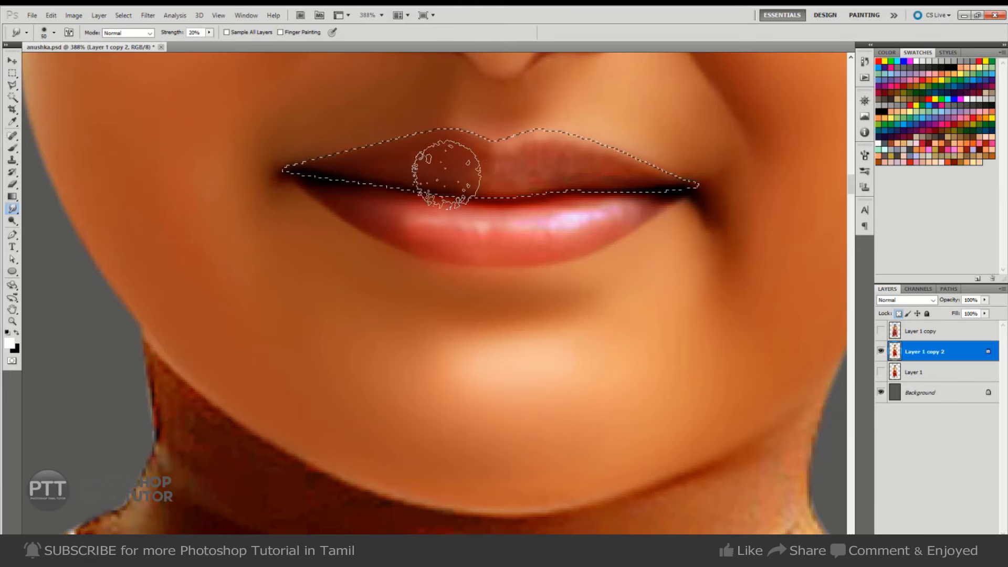
mouse_move(333, 152)
mouse_down()
mouse_move(548, 142)
mouse_move(592, 169)
mouse_move(514, 185)
mouse_move(653, 146)
mouse_move(551, 139)
mouse_move(490, 153)
mouse_move(614, 185)
mouse_move(495, 209)
mouse_move(597, 157)
mouse_move(612, 163)
mouse_move(666, 140)
mouse_up()
key(bracketright)
key(bracketleft)
mouse_move(536, 122)
mouse_down()
mouse_move(394, 162)
mouse_move(371, 191)
mouse_move(456, 198)
mouse_move(585, 124)
mouse_move(652, 135)
mouse_move(625, 102)
mouse_move(619, 169)
mouse_up()
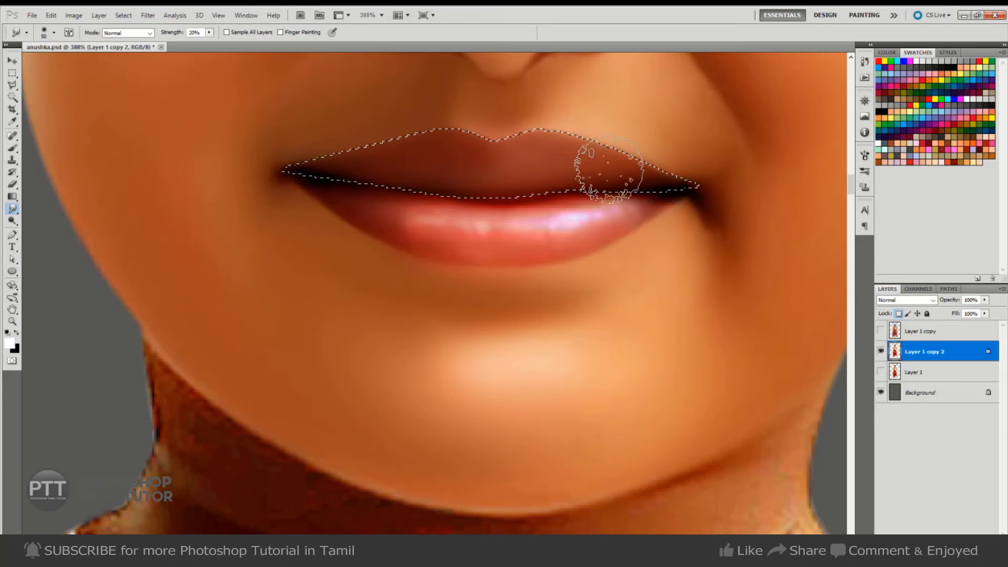
key(bracketleft)
key(bracketleft)
key(bracketleft)
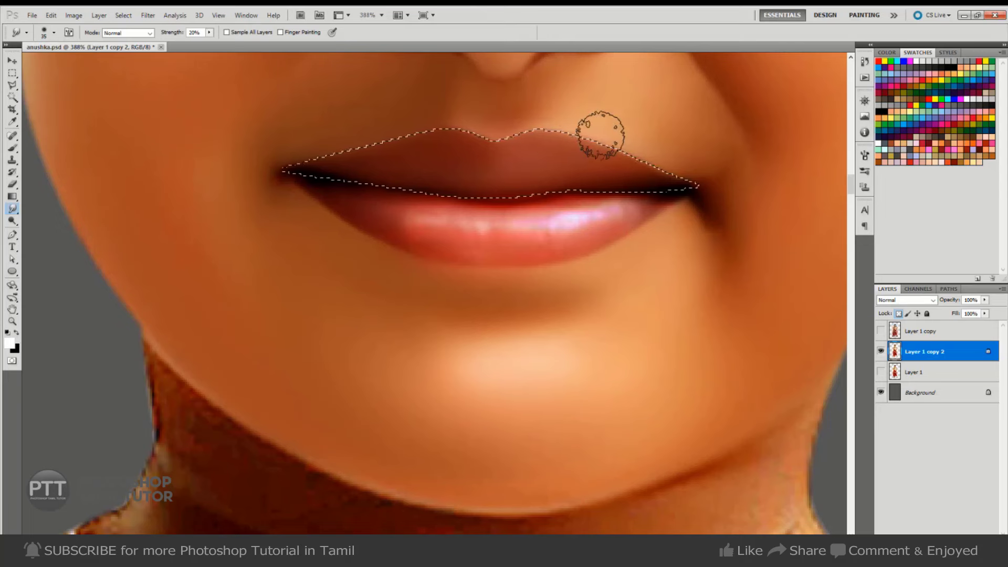
- Deselect the upper lip and zoom out to bring the neck into view
key(ctrl+d)
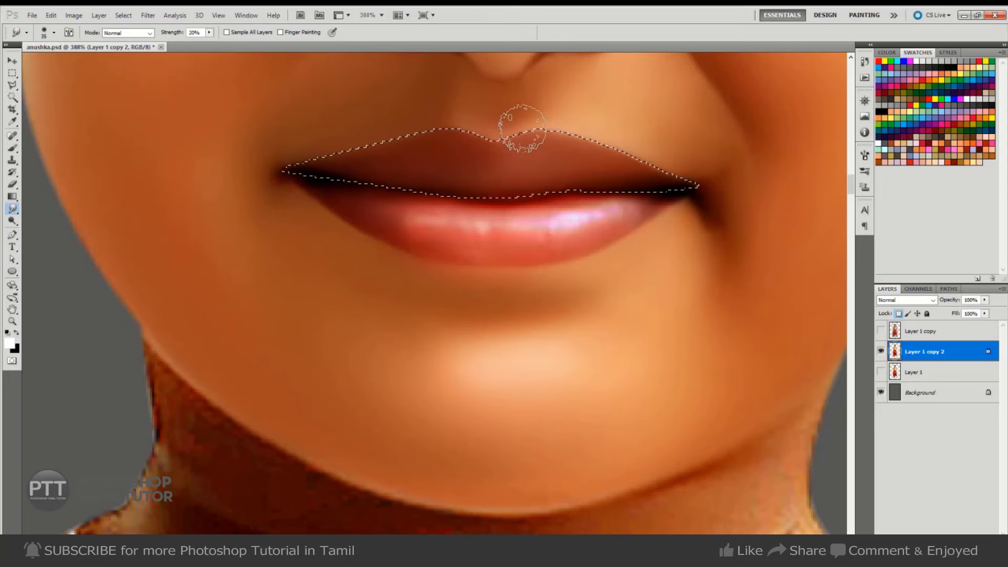
key(bracketleft)
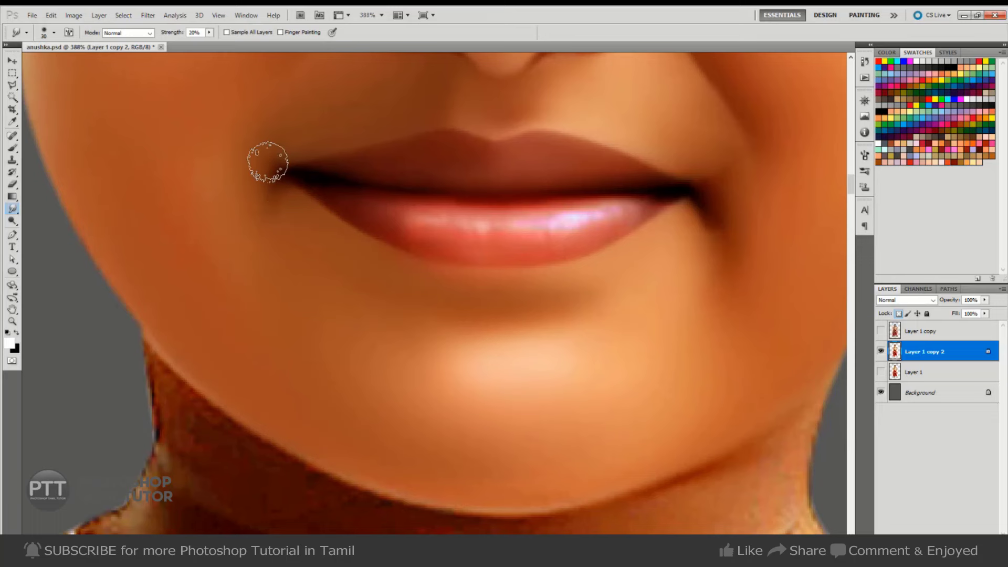
key(bracketright)
key(bracketright)
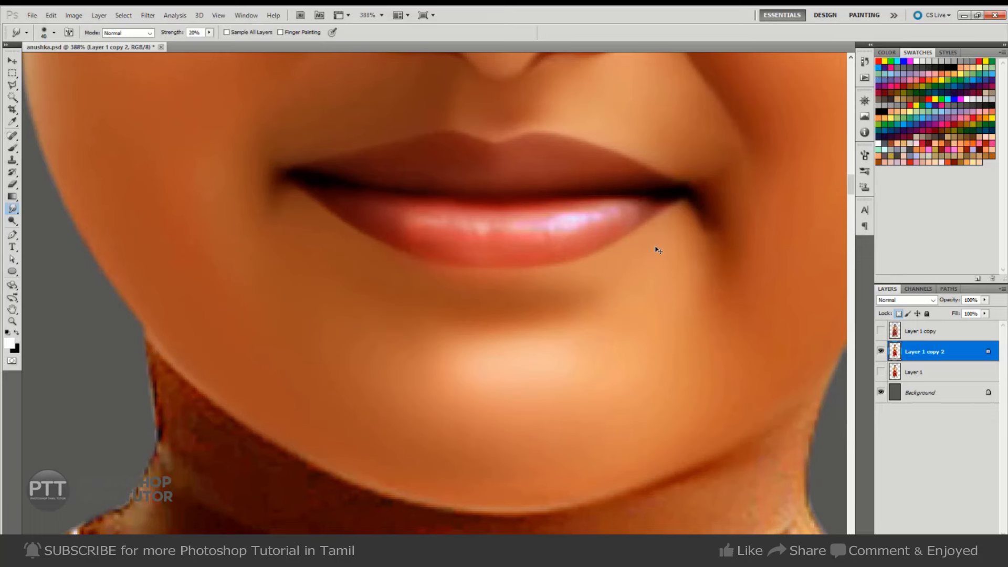
key(ctrl+minus)
scroll(453, 361, down, 2)
scroll(425, 288, down, 3)
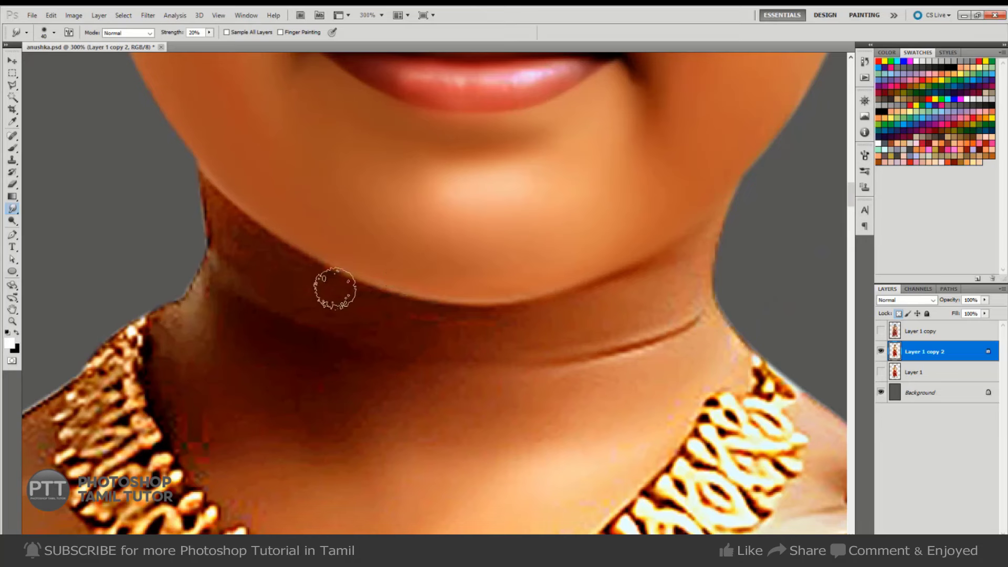
key(p)
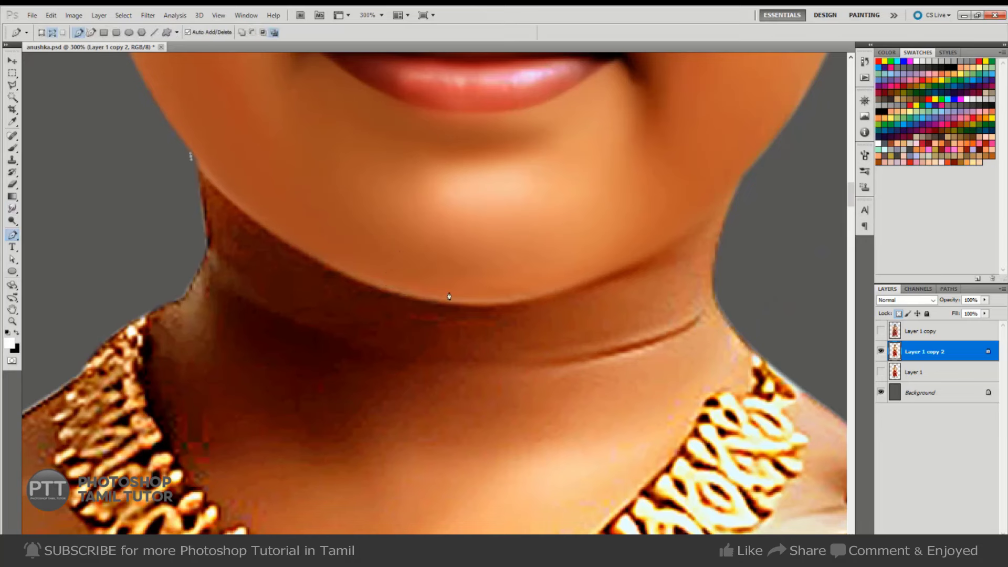
- Trace a path around the neck from jaw to necklace and convert it to a selection
drag(566, 290, 705, 284)
drag(676, 438, 708, 241)
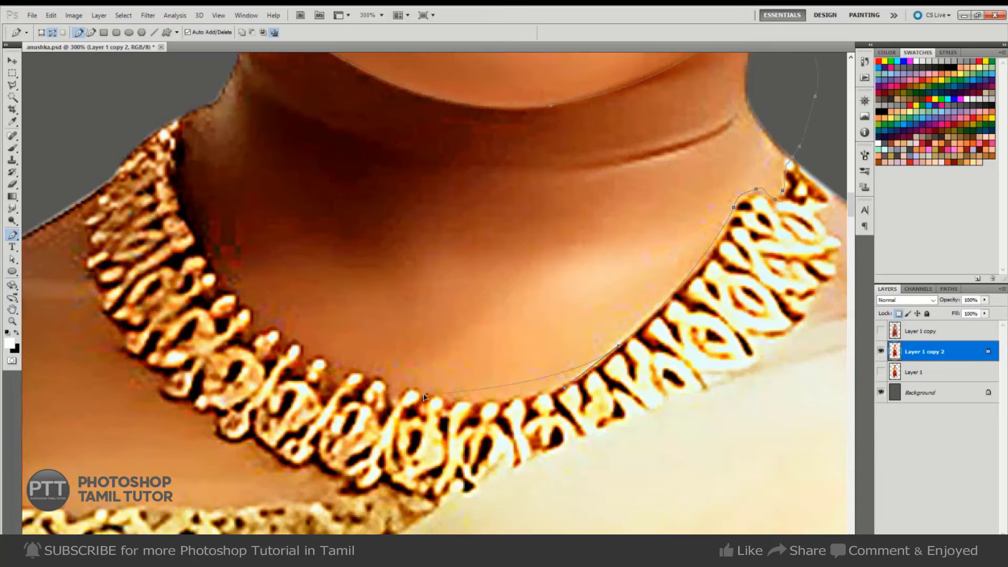
drag(351, 380, 367, 381)
drag(176, 184, 199, 233)
drag(229, 80, 227, 160)
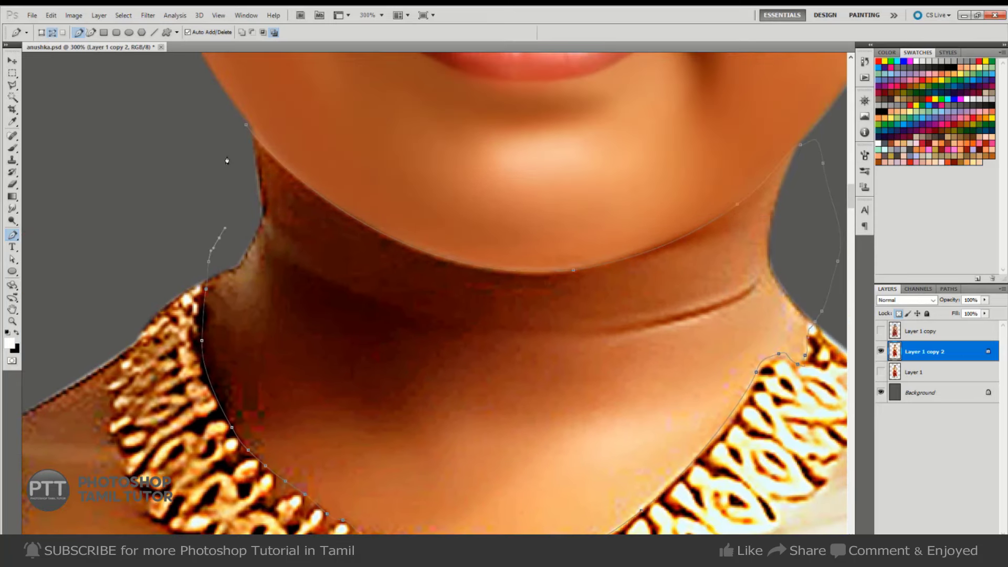
key(ctrl+Return)
- Feather the selection around the chin and neck
key(m)
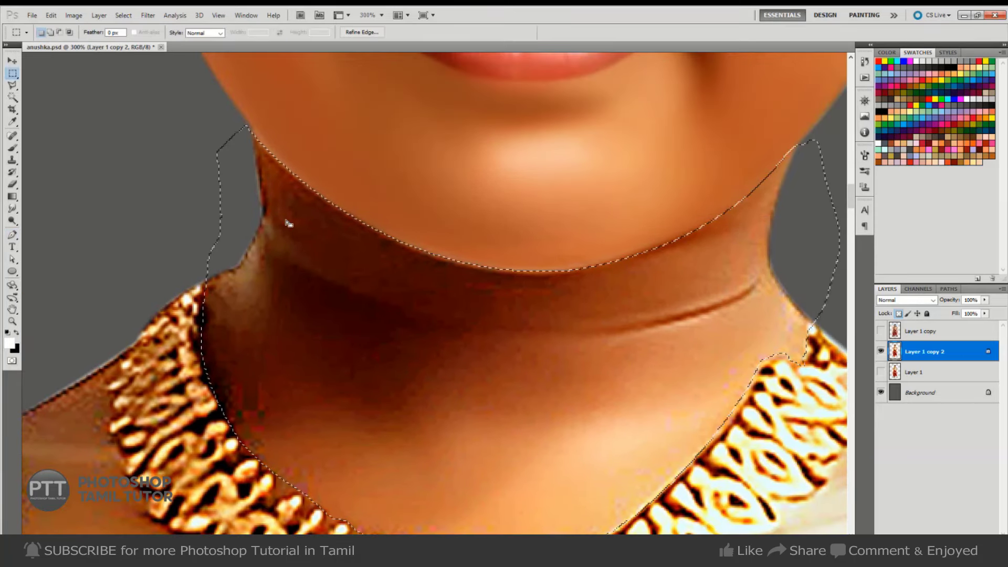
right_click(417, 170)
click(466, 197)
click(552, 191)
- Smudge the neck skin under the jaw smooth, adjusting the brush size as needed
key(r)
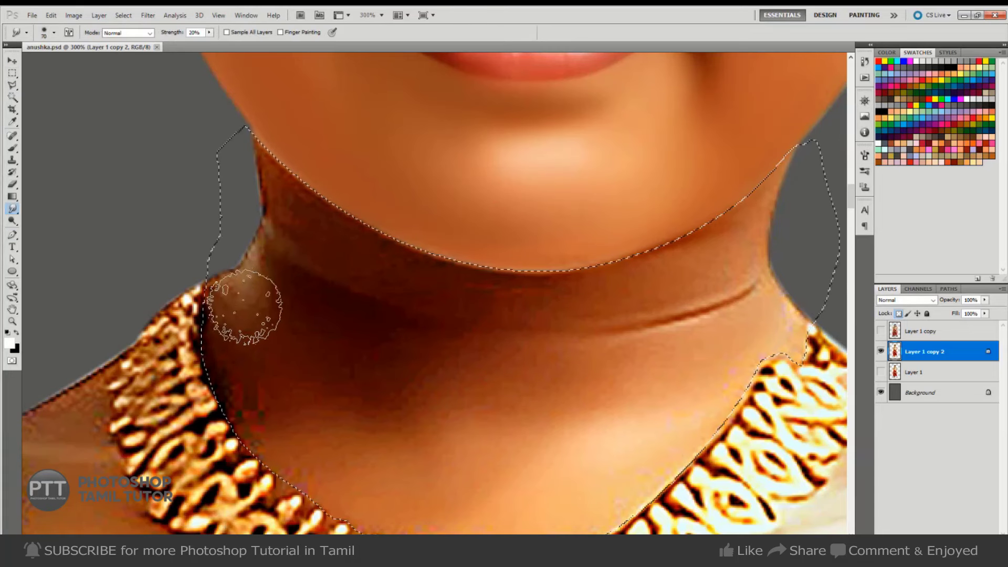
key(bracketright)
key(bracketright)
mouse_move(259, 168)
mouse_down()
mouse_move(404, 266)
mouse_move(530, 260)
mouse_up()
key(bracketright)
key(bracketright)
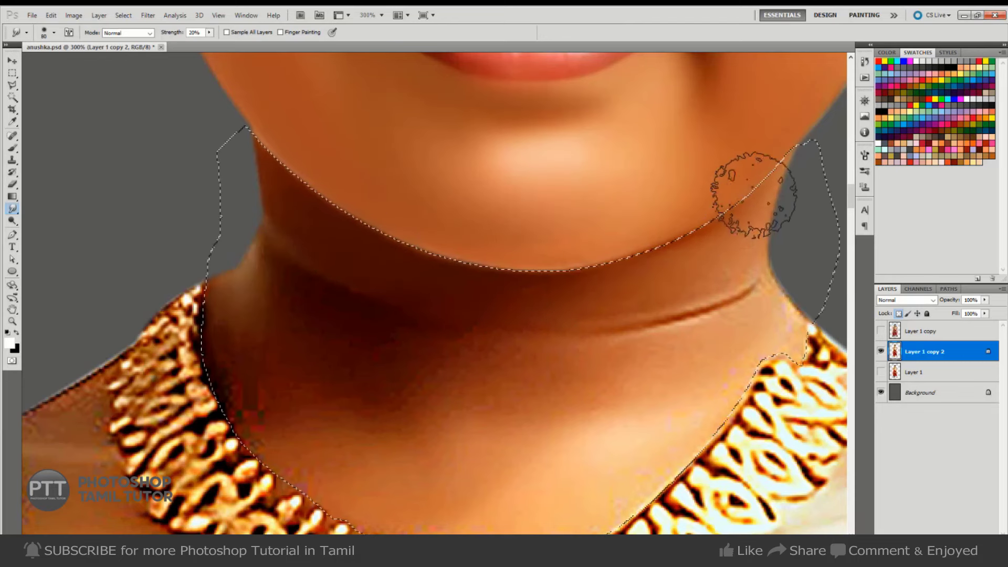
key(bracketleft)
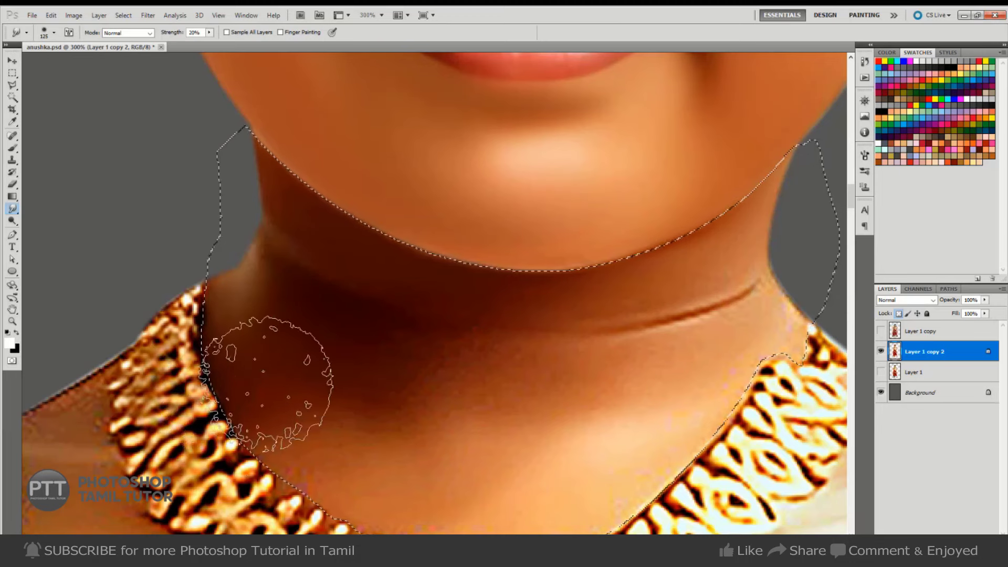
key(bracketleft)
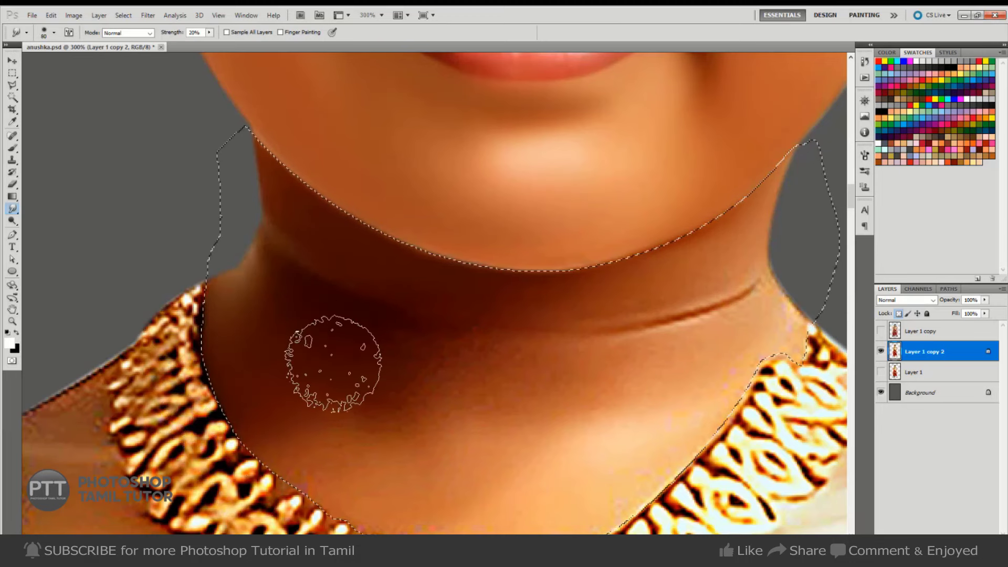
key(bracketright)
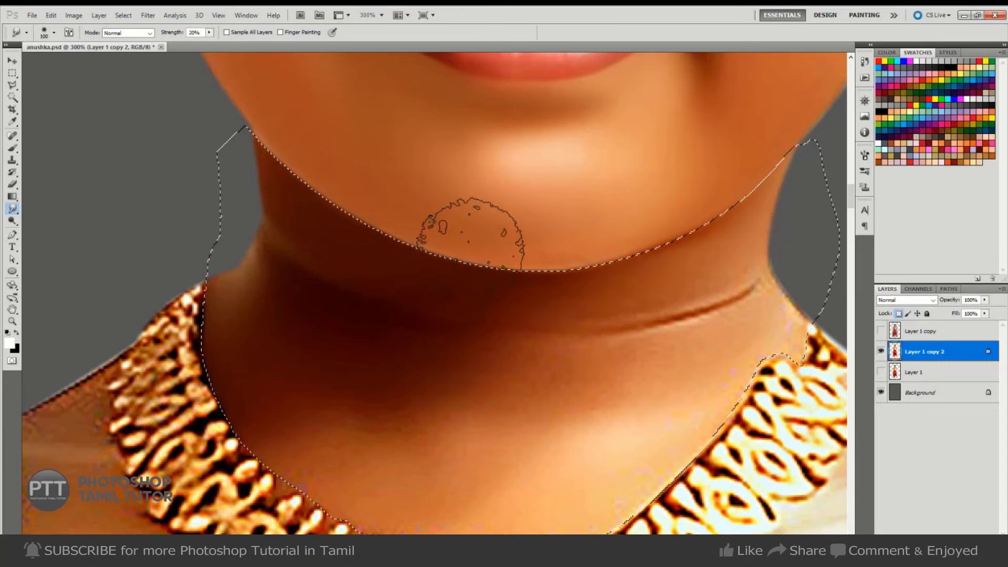
key(bracketleft)
key(bracketleft)
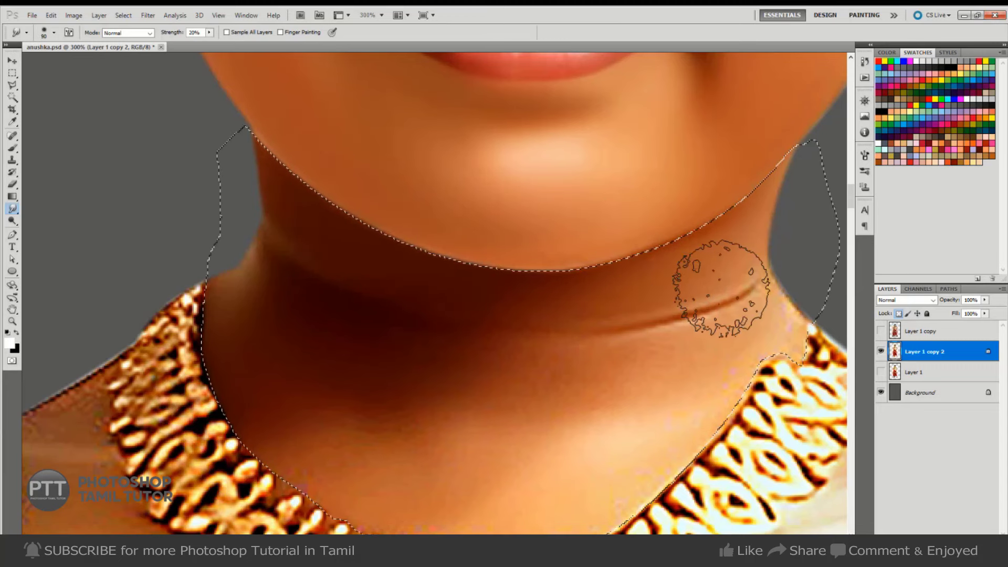
key(bracketright)
key(bracketright)
key(bracketright)
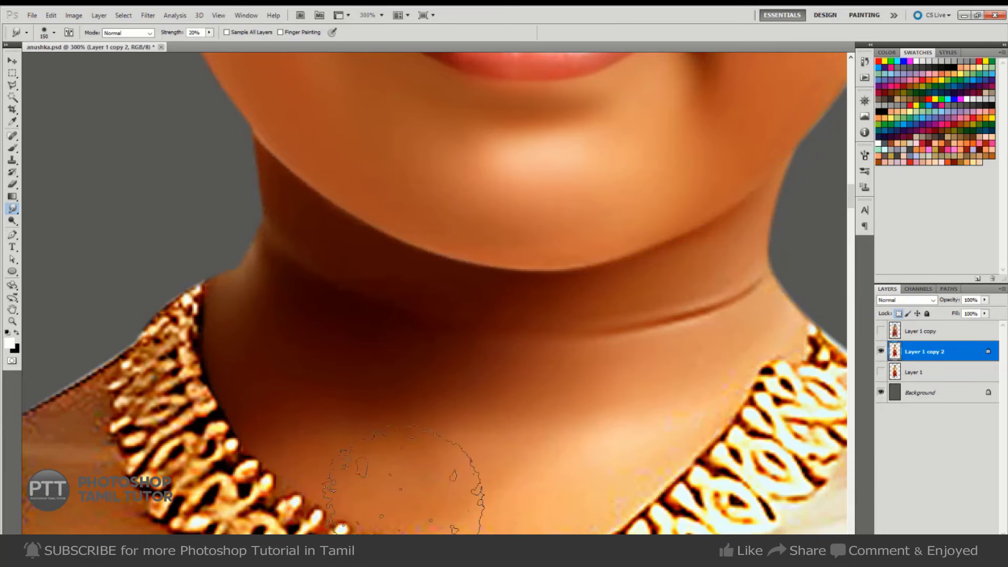
- Blend the lower neck above the necklace, then deselect and view the whole portrait
key(ctrl+d)
key(ctrl+z)
key(ctrl+minus)
key(bracketleft)
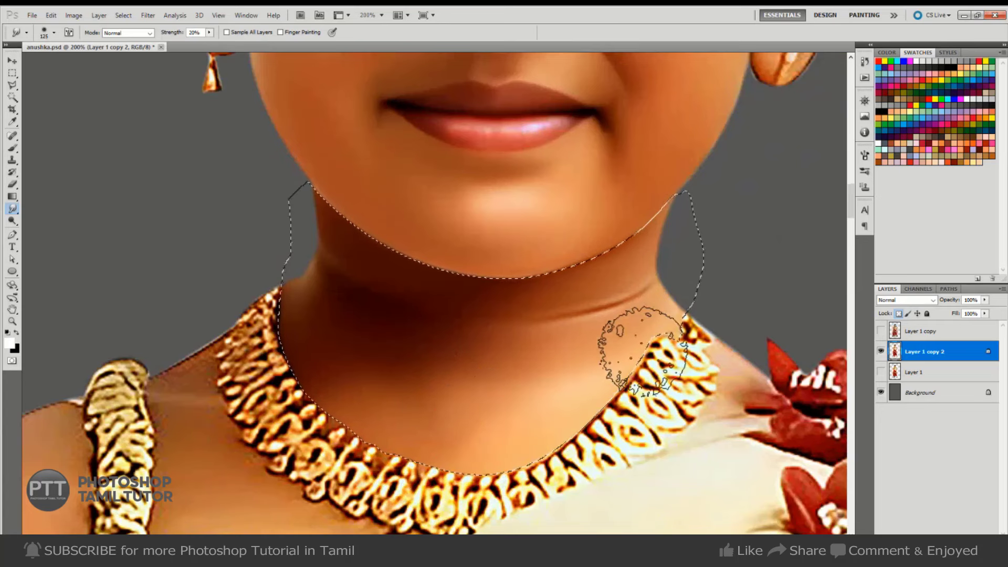
mouse_move(494, 380)
mouse_down()
mouse_move(449, 360)
mouse_move(365, 370)
mouse_up()
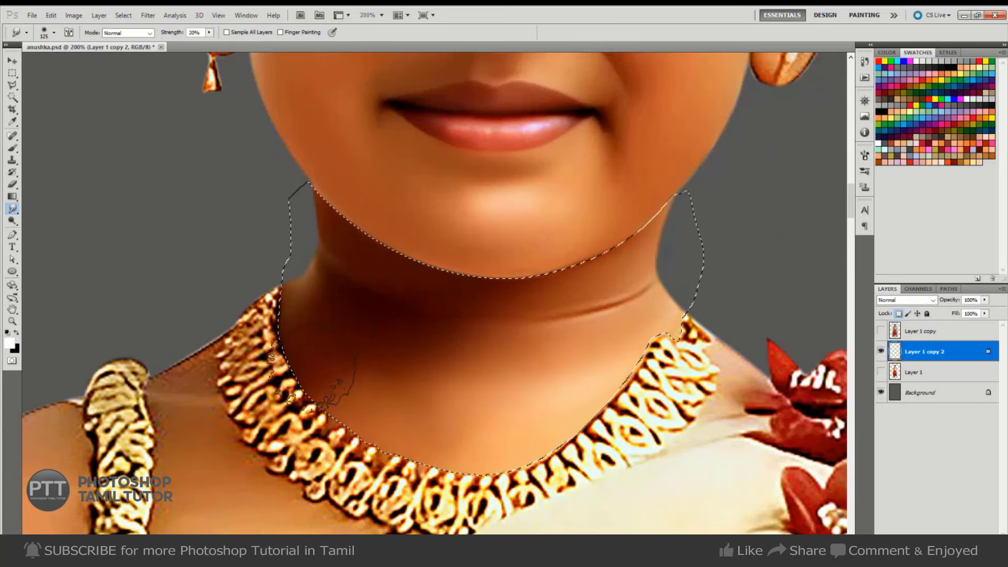
key(bracketleft)
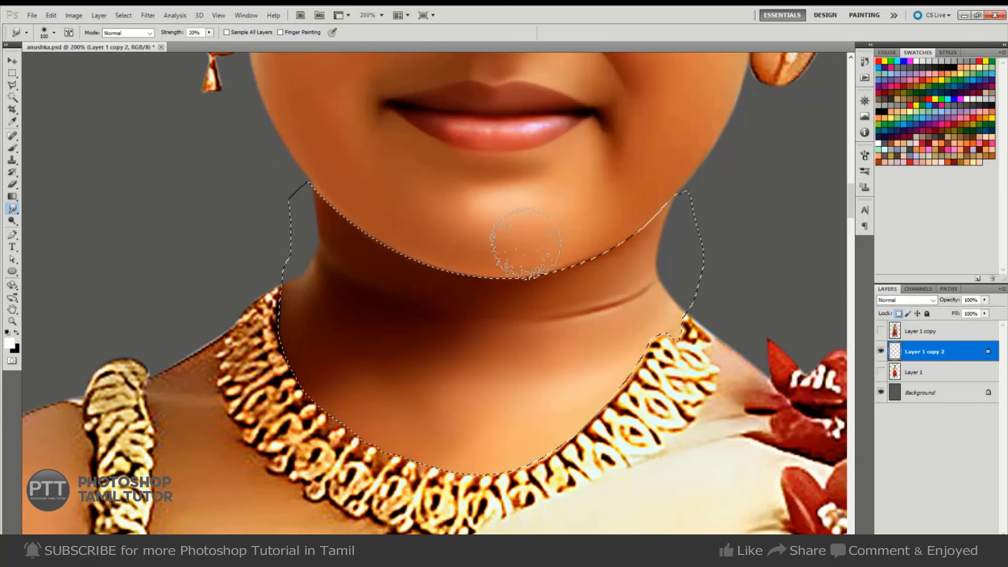
key(bracketright)
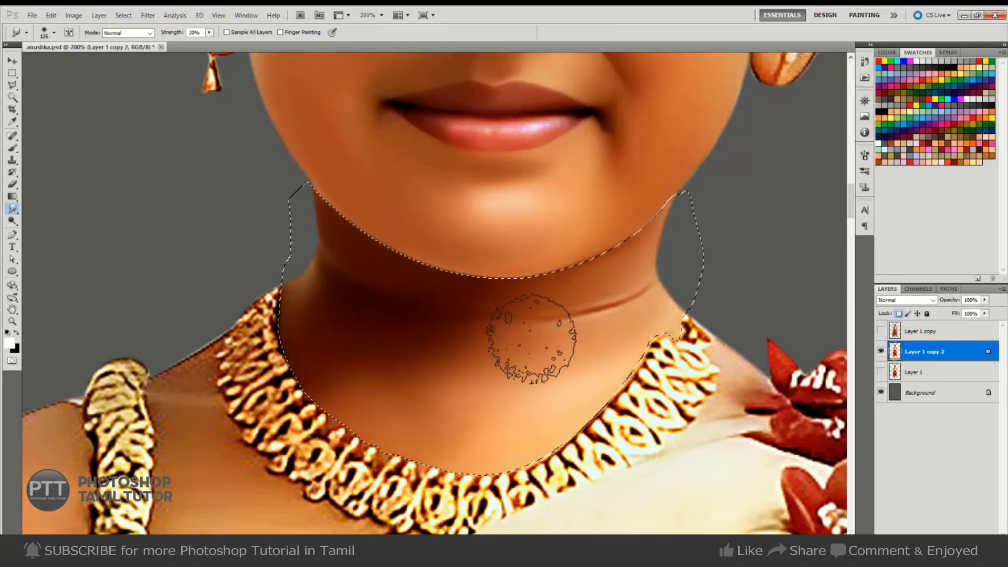
key(bracketright)
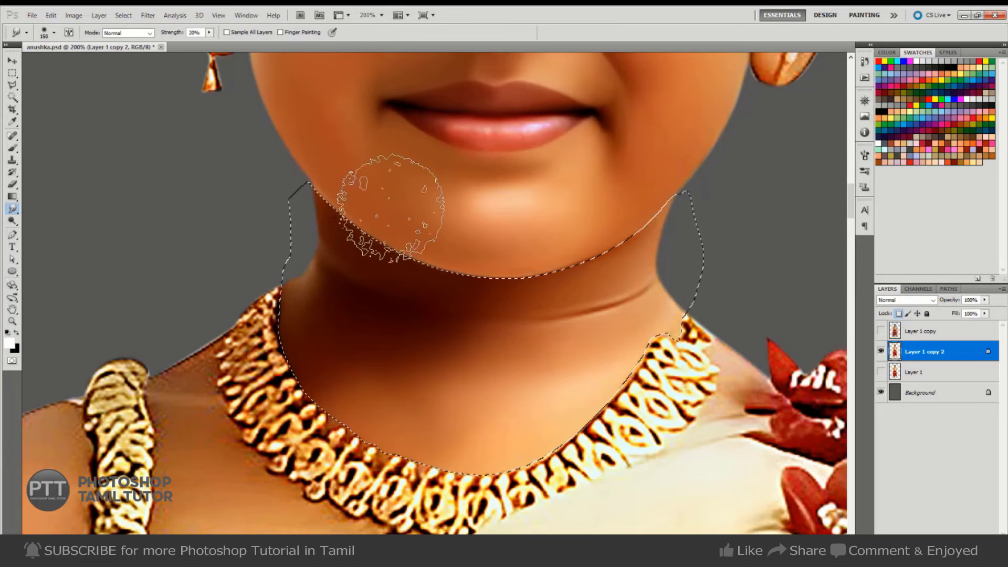
key(bracketleft)
key(bracketleft)
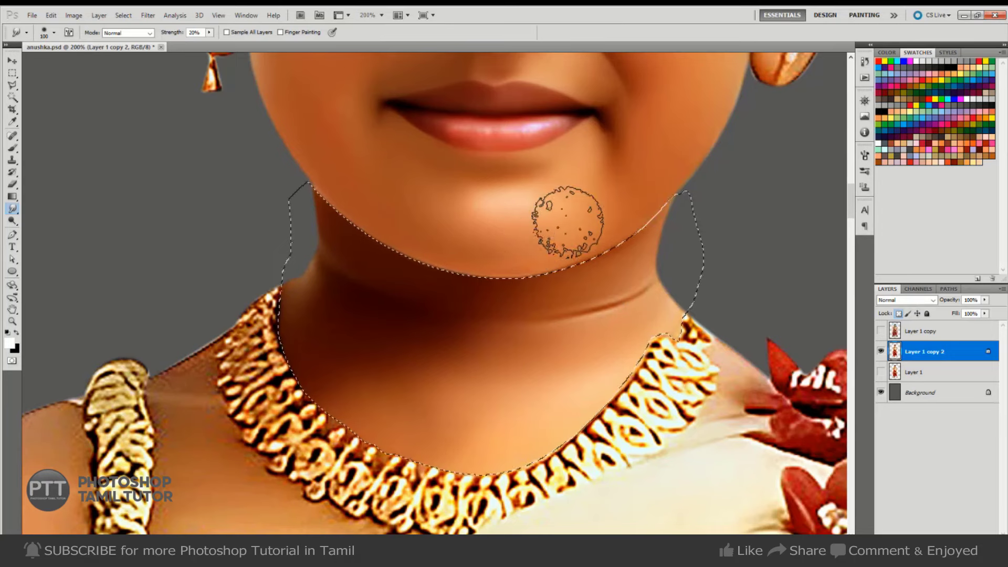
key(ctrl+d)
drag(570, 275, 571, 294)
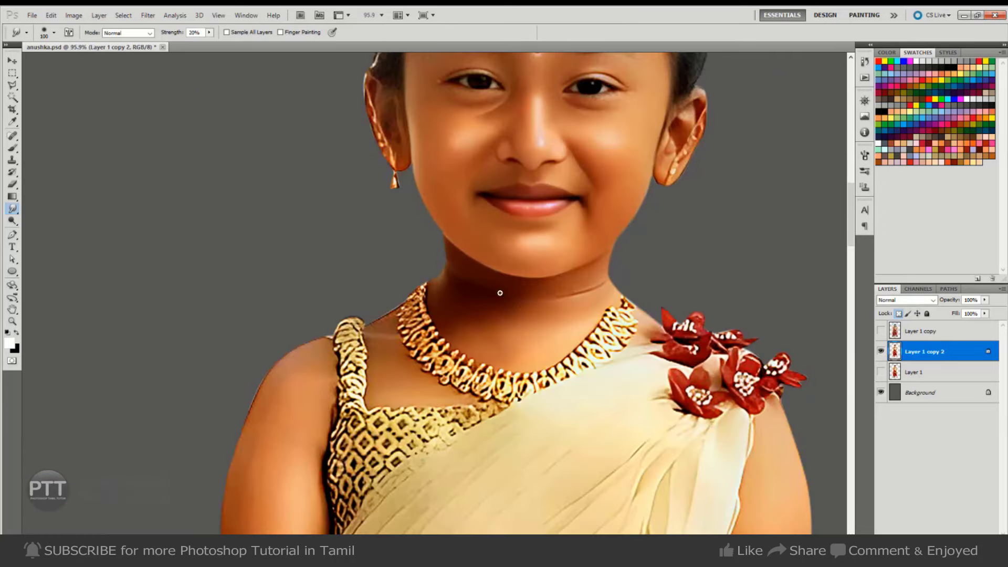
- Trace a closed path around the left shoulder skin and convert it to a selection
drag(418, 385, 462, 385)
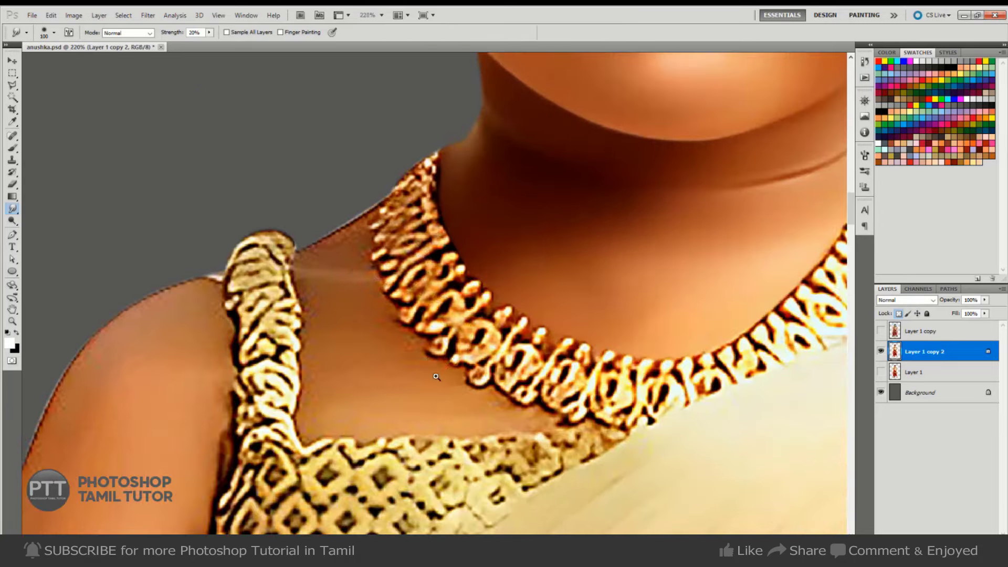
key(p)
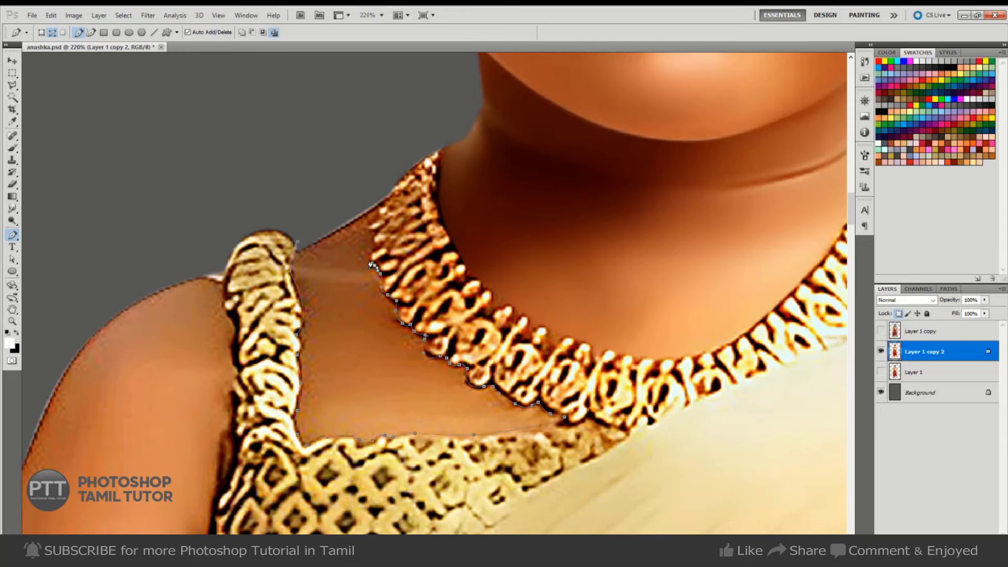
click(337, 150)
key(ctrl+Return)
- Feather the shoulder skin selection
key(m)
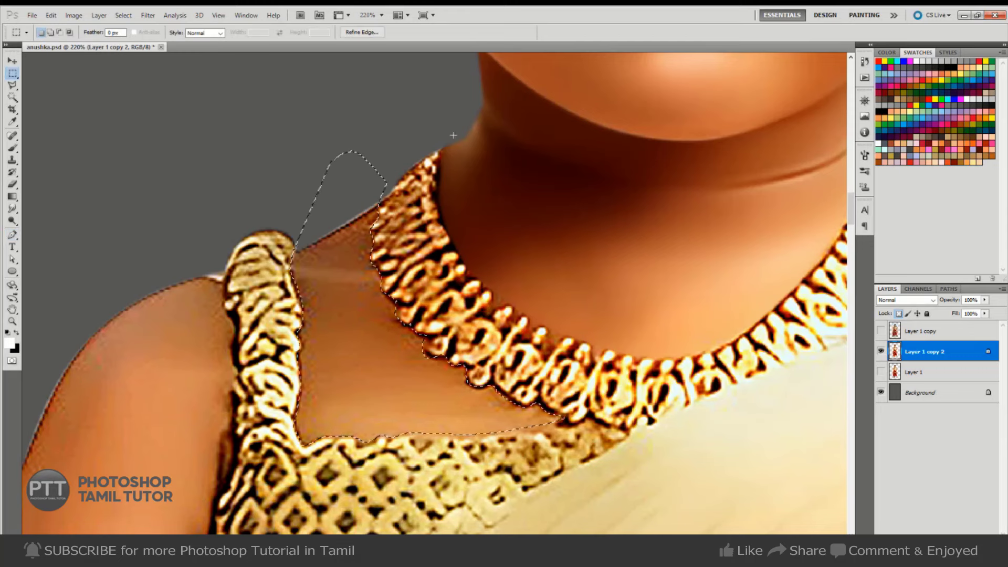
right_click(449, 132)
click(489, 166)
click(553, 194)
- Smudge the shoulder skin beside the necklace smooth, then deselect and zoom out
key(r)
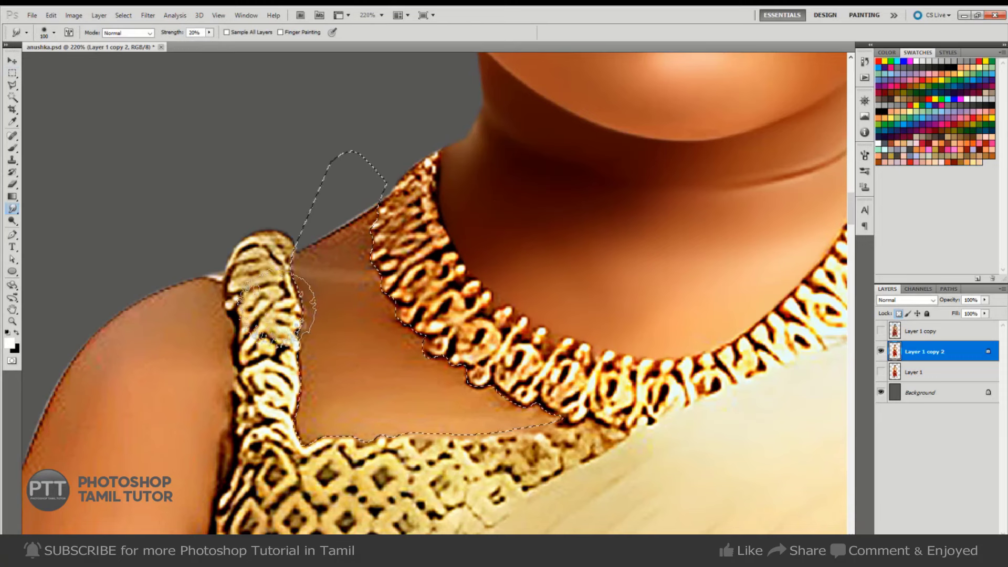
drag(318, 251, 344, 233)
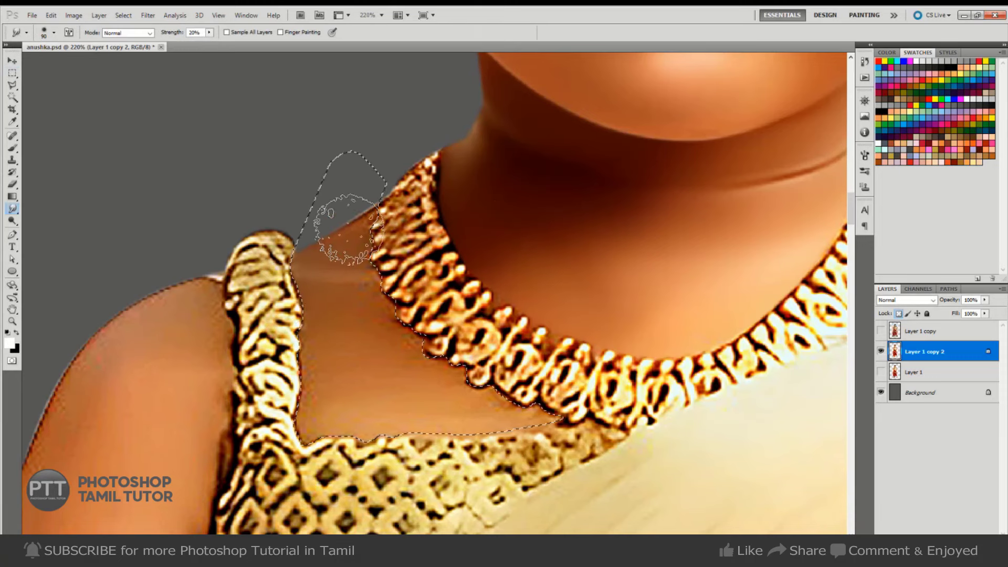
key(ctrl+d)
key(bracketleft)
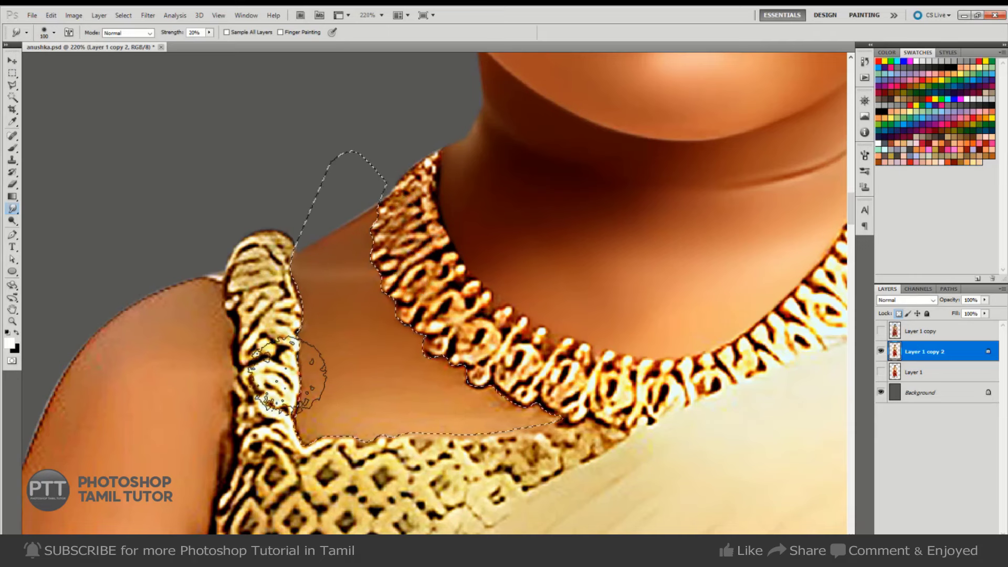
key(bracketright)
key(bracketright)
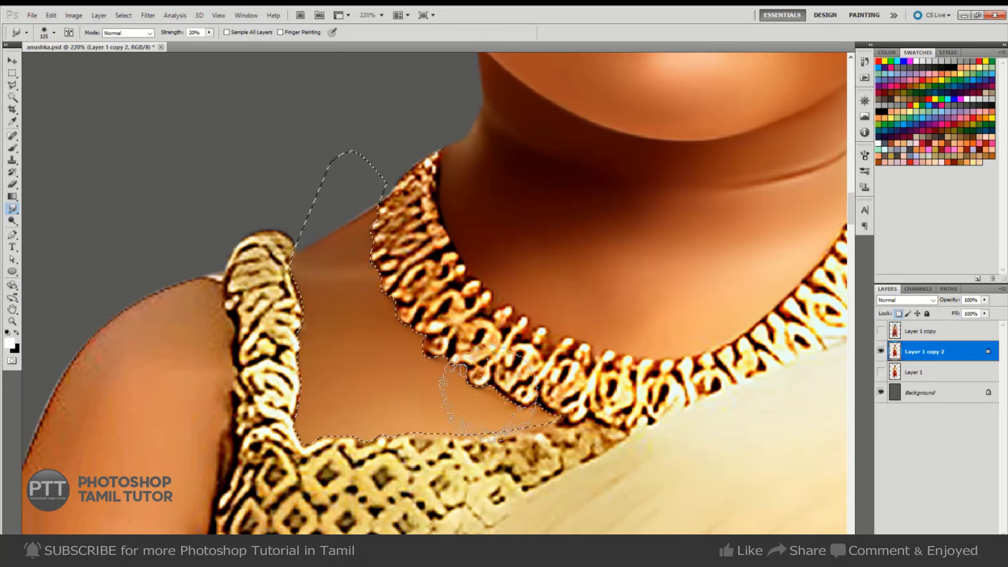
key(bracketleft)
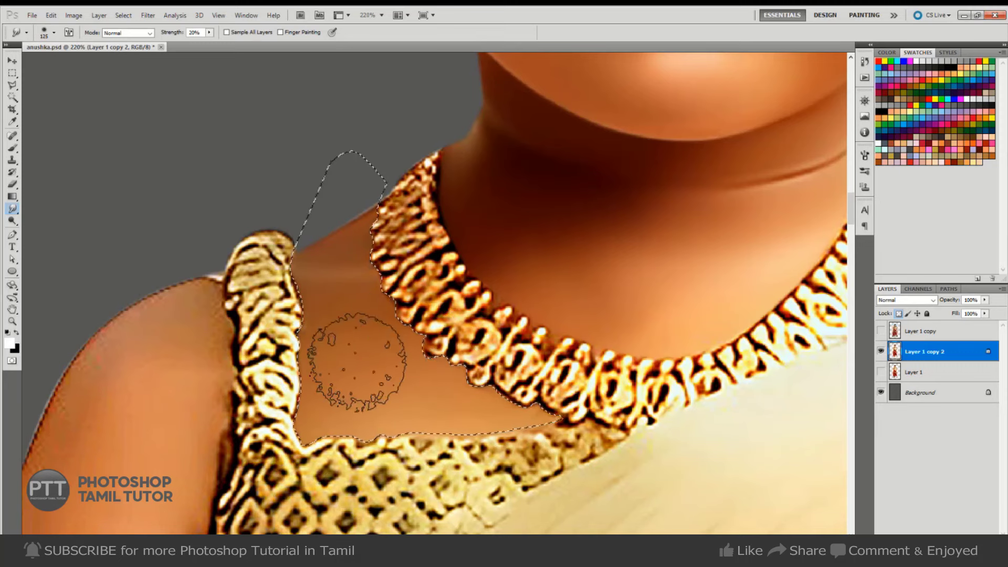
key(bracketleft)
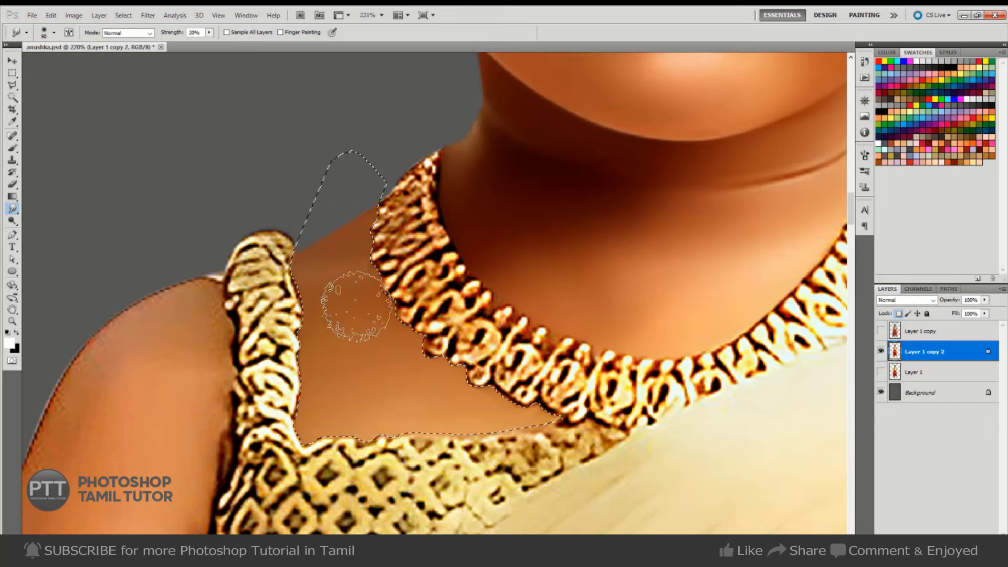
key(bracketright)
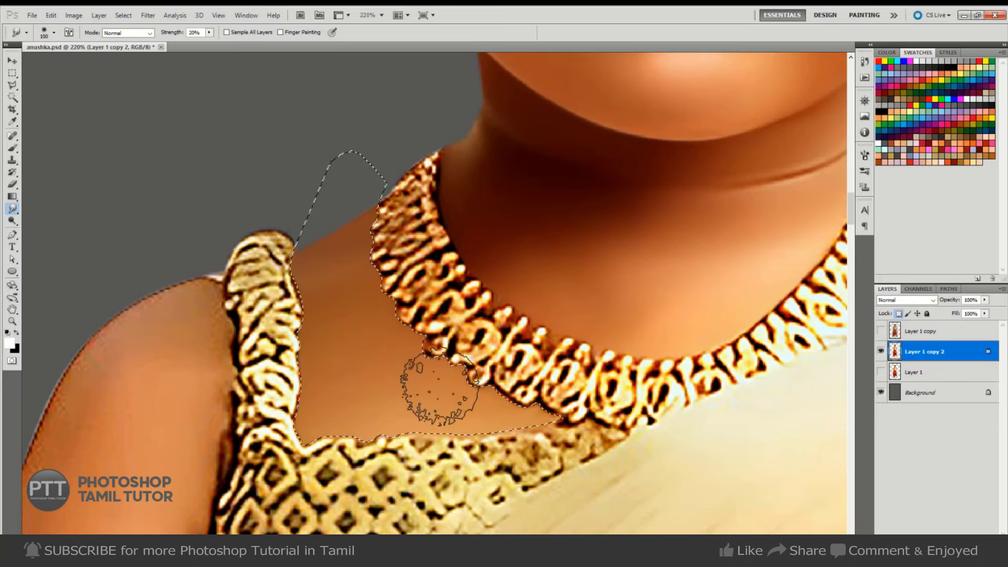
key(ctrl+d)
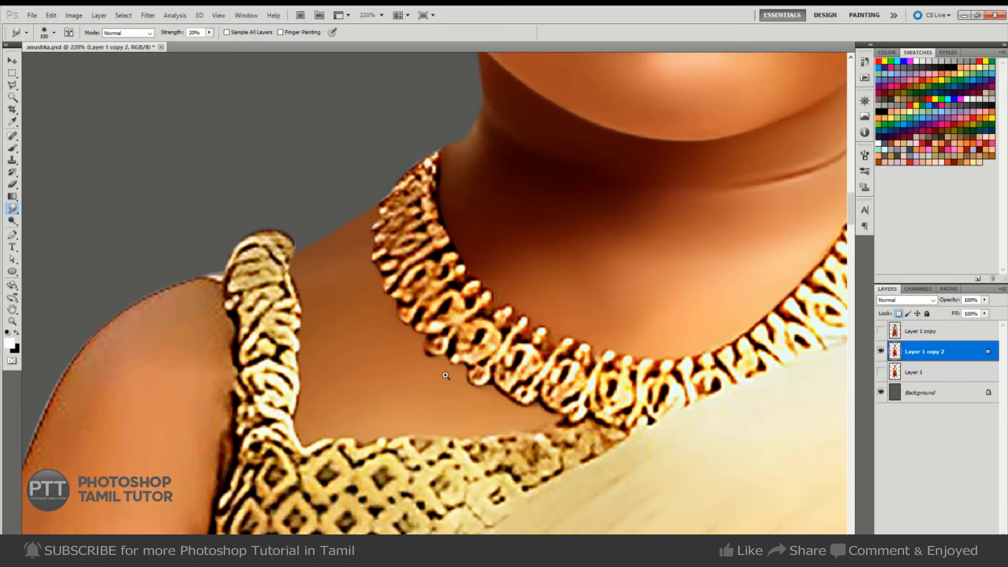
drag(446, 376, 417, 372)
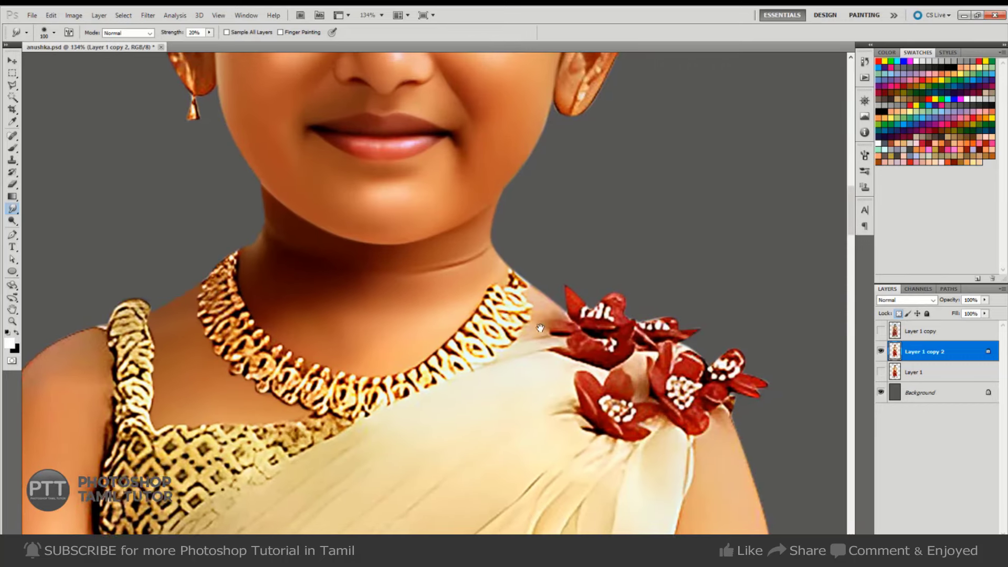
- Trace the skin between the necklace and red flowers into a feathered selection
scroll(528, 315, up, 5)
key(p)
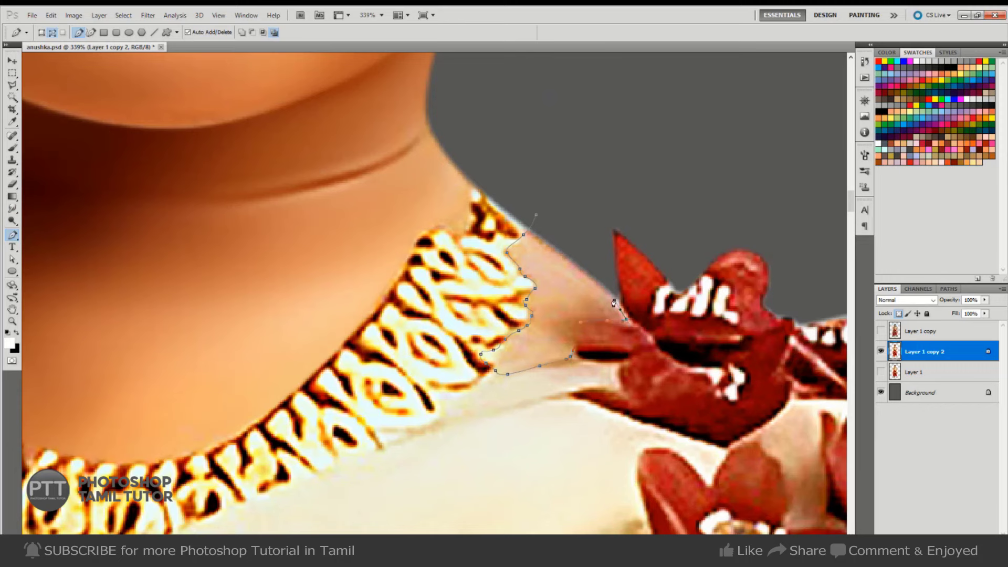
key(m)
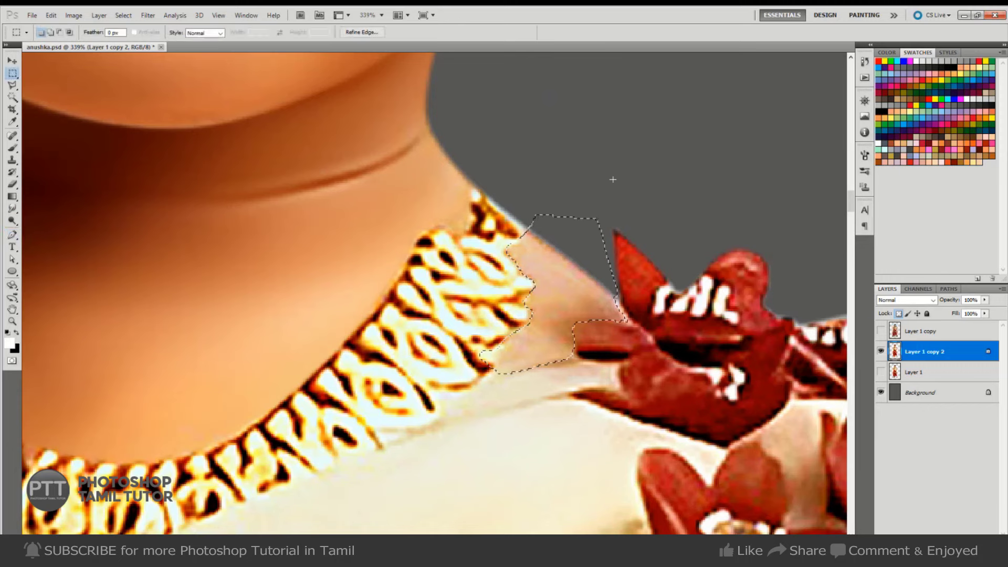
right_click(662, 190)
click(703, 217)
click(552, 194)
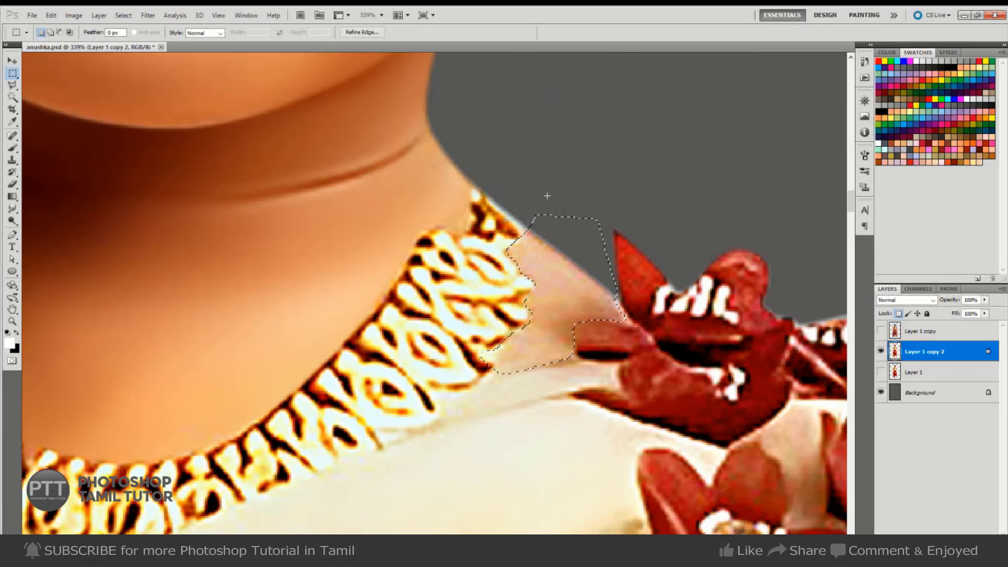
- With a smaller smudge brush, blend away necklace fragments and the pinkish streak, then deselect
key(r)
key(bracketleft)
key(bracketleft)
key(bracketleft)
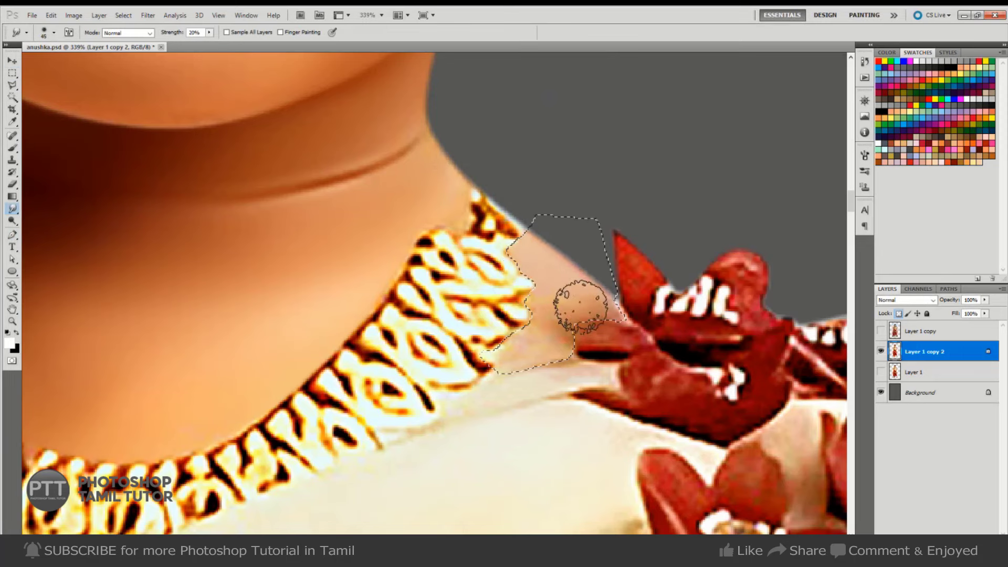
mouse_move(513, 331)
mouse_down()
mouse_move(484, 338)
mouse_move(558, 337)
mouse_move(534, 365)
mouse_move(464, 389)
mouse_move(607, 315)
mouse_move(573, 288)
mouse_move(551, 247)
mouse_move(575, 345)
mouse_up()
key(ctrl+d)
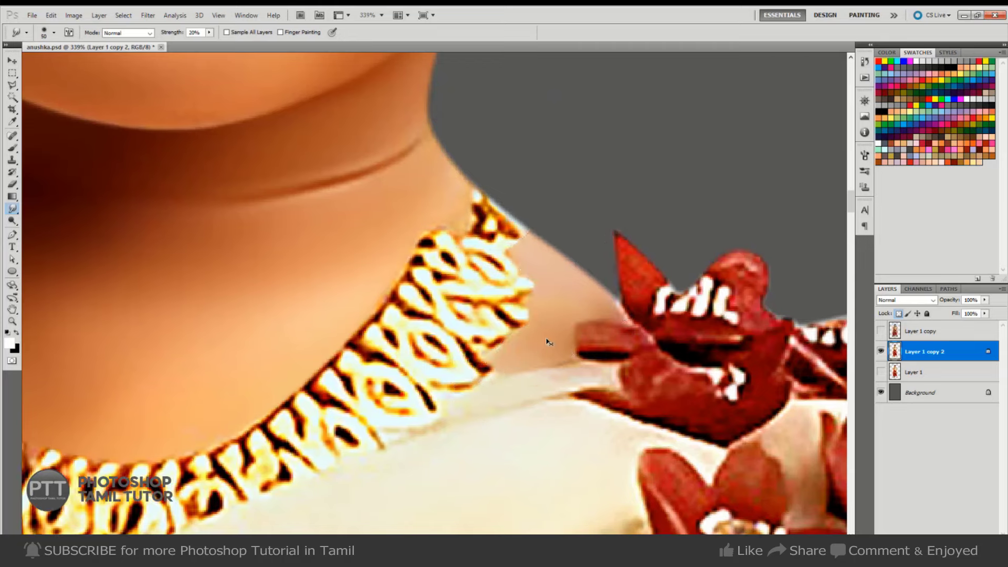
key(ctrl+minus)
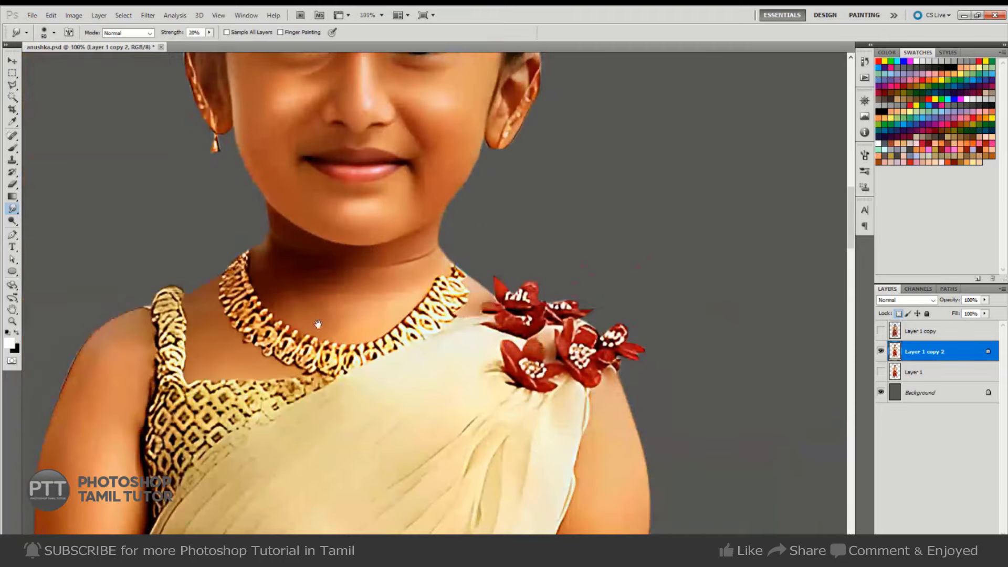
- Zoom in on the face and smudge the cheek on the image's right, resizing the brush
drag(317, 323, 486, 315)
key(ctrl+minus)
key(ctrl+plus)
key(ctrl+plus)
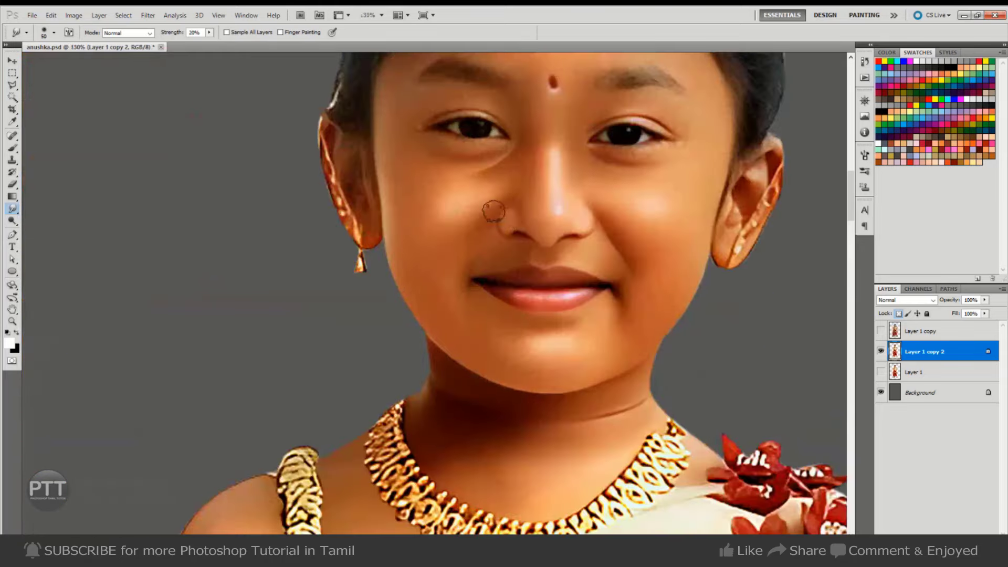
key(bracketright)
key(bracketright)
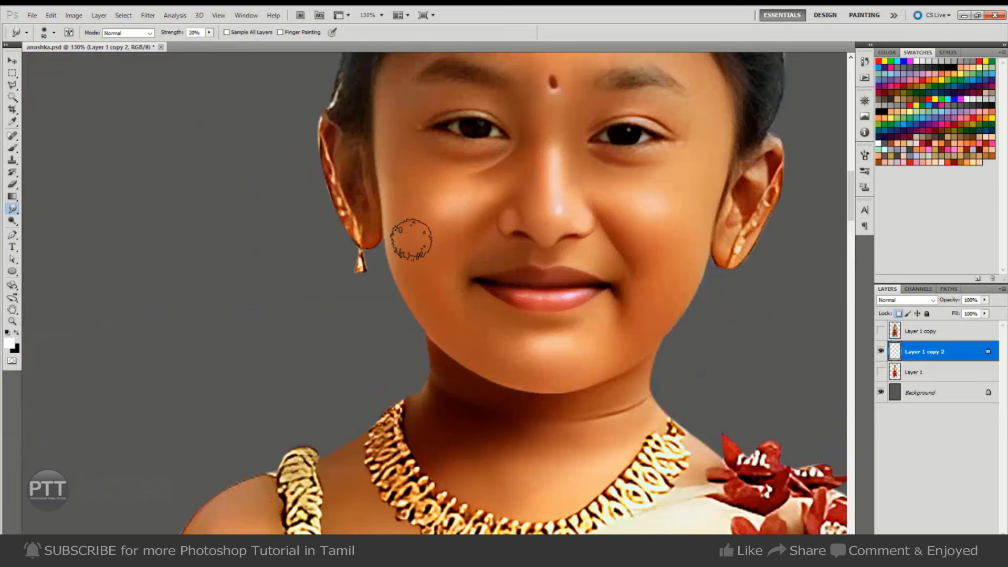
key(bracketleft)
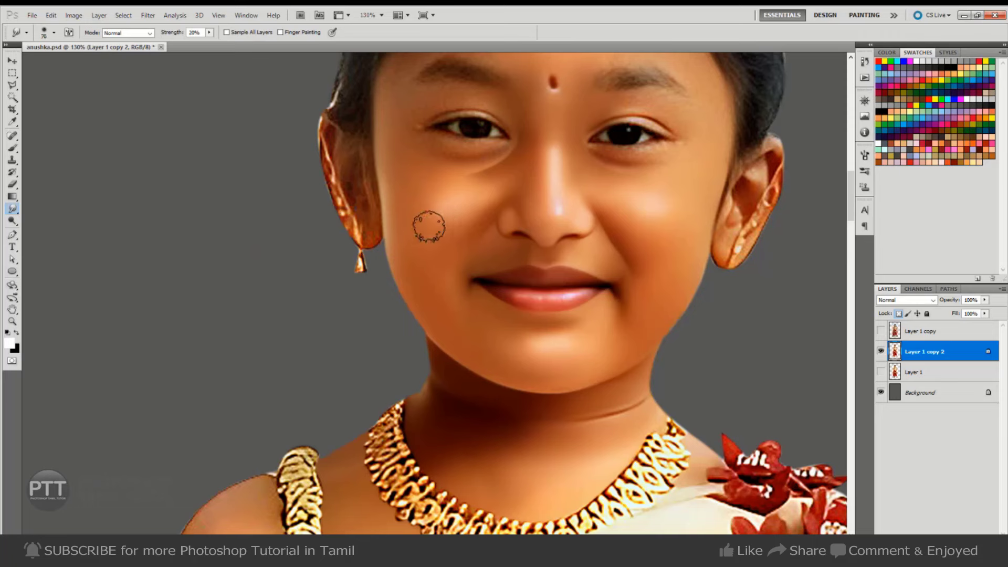
key(bracketright)
key(bracketright)
key(bracketright)
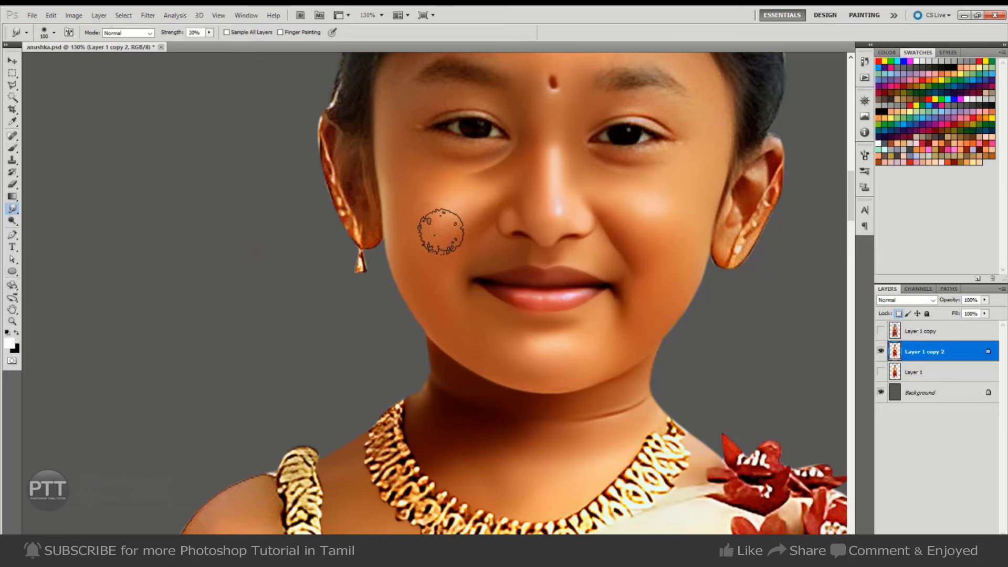
key(bracketleft)
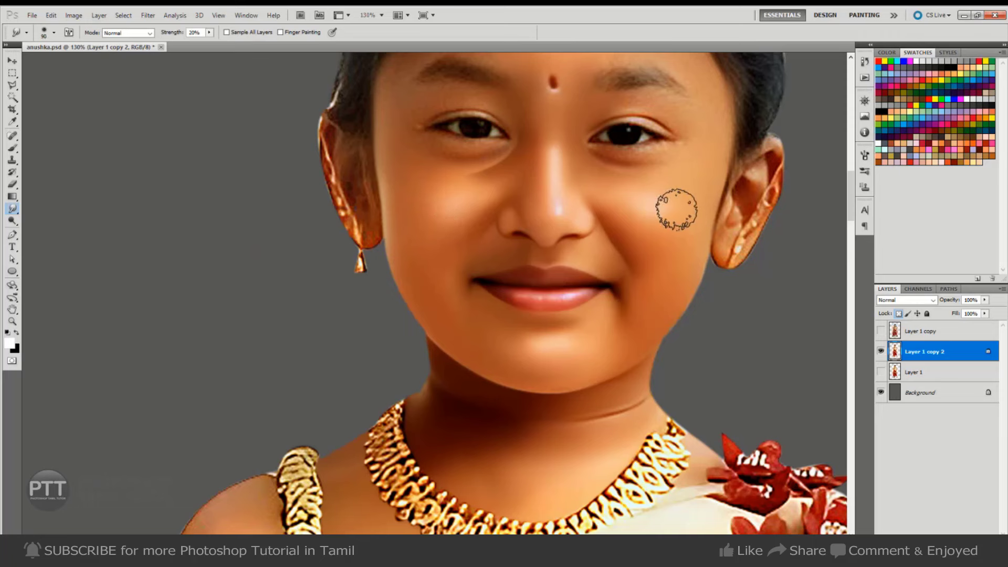
drag(676, 209, 670, 184)
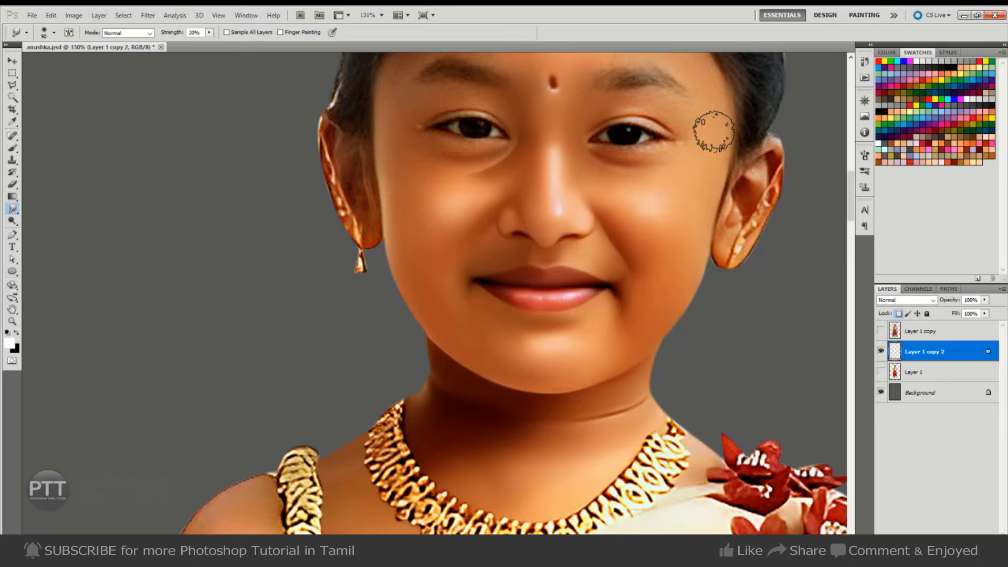
key(bracketright)
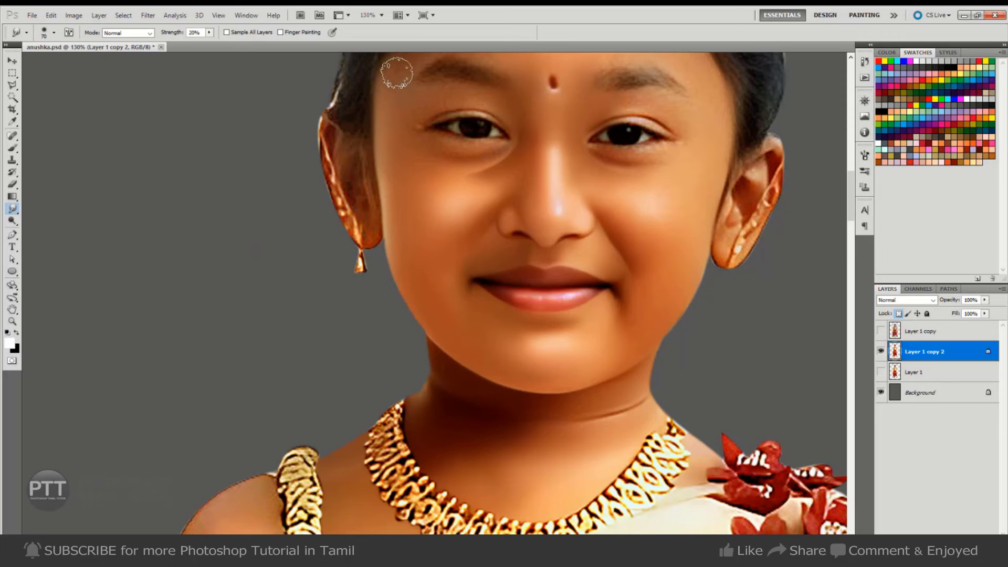
key(bracketright)
key(bracketright)
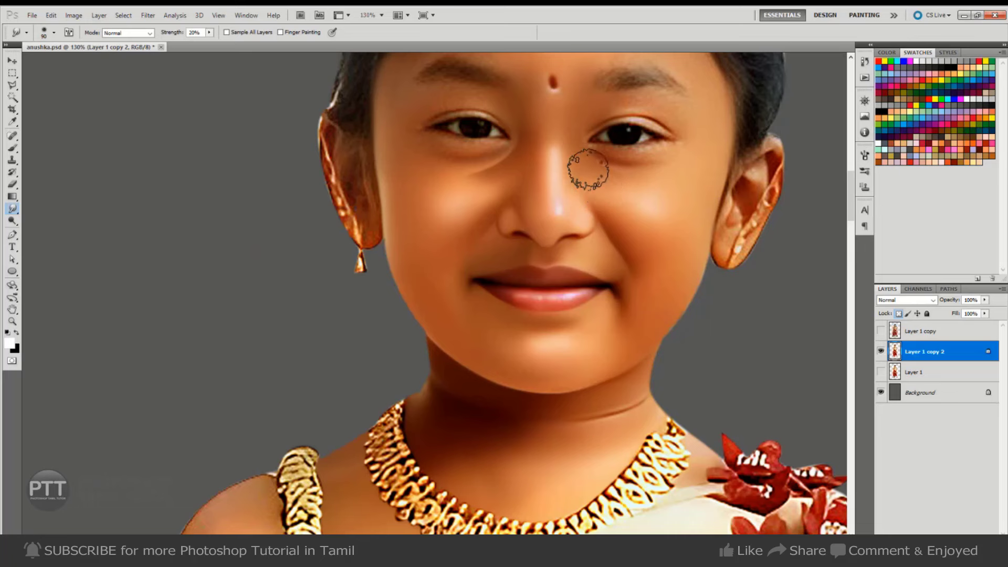
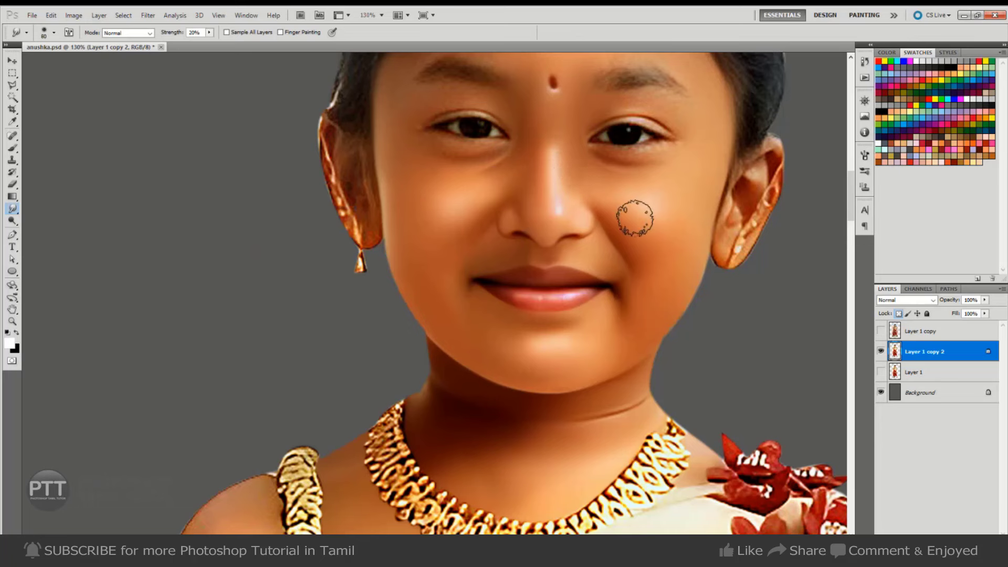
- Zoom in on the face and smudge the left cheek skin smooth
key(bracketright)
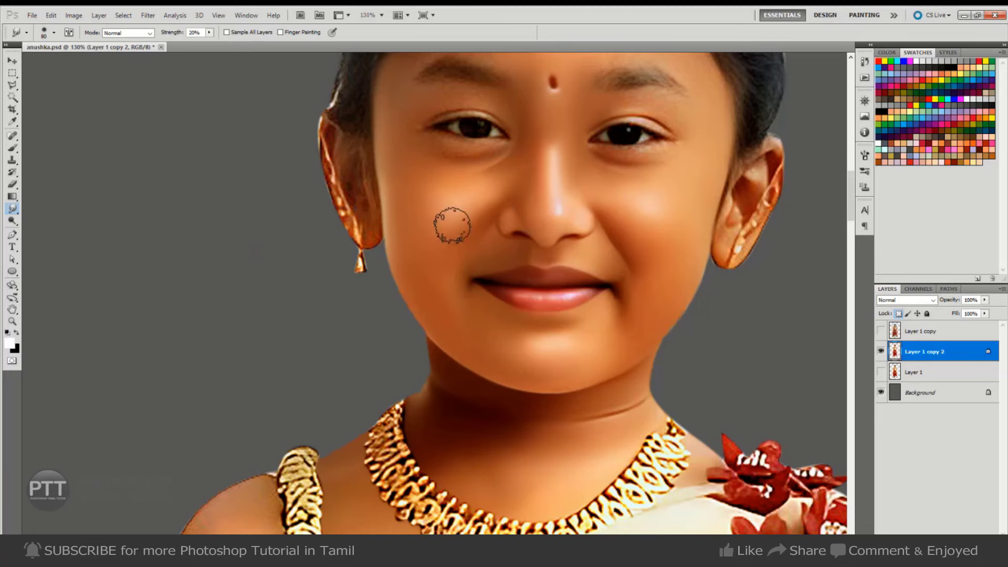
key(ctrl+minus)
key(ctrl+minus)
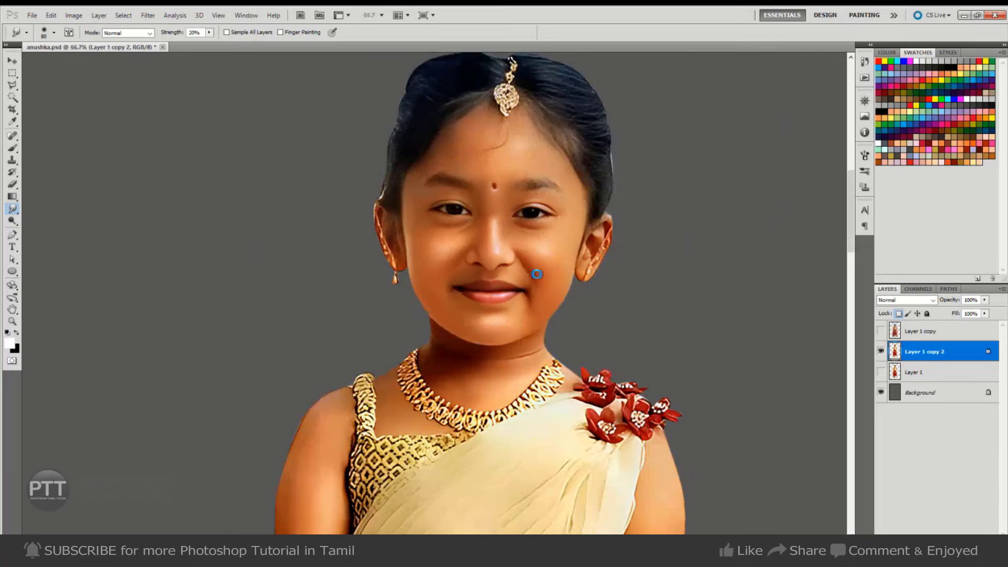
ctrl+click(427, 294)
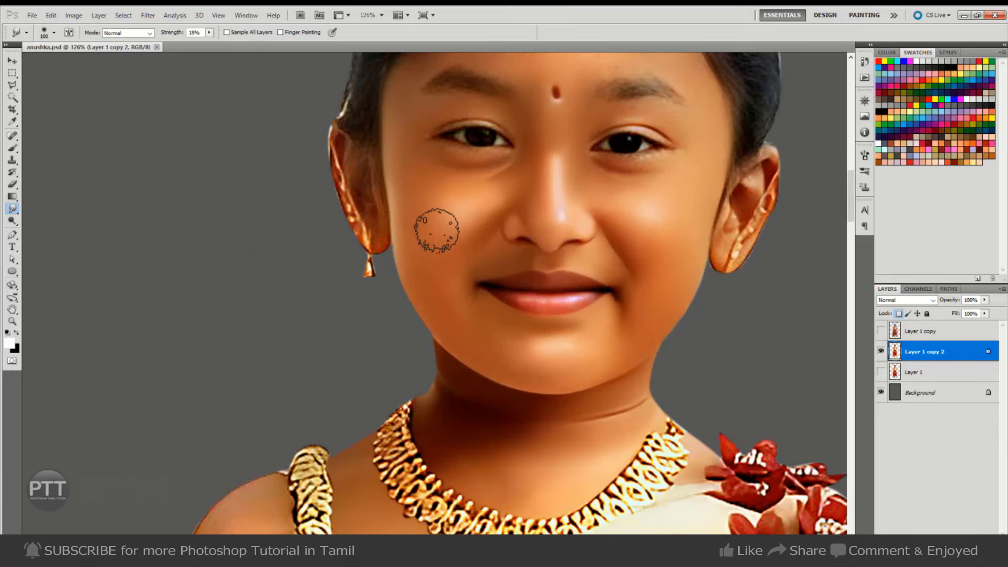
drag(434, 227, 457, 229)
key(bracketleft)
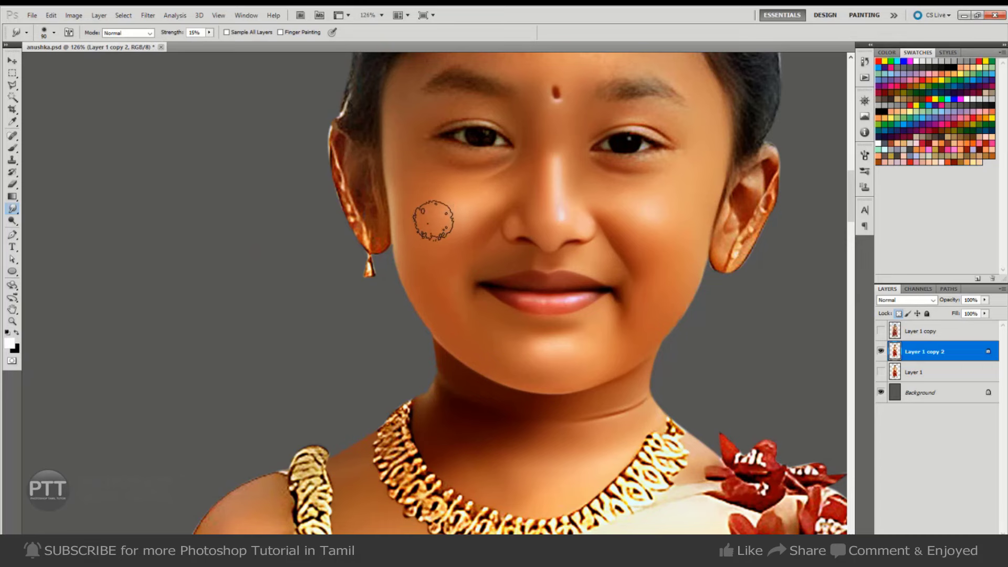
- Bring the dress and arms into view and size the brush for the left shoulder and upper arm
key(ctrl+minus)
key(ctrl+minus)
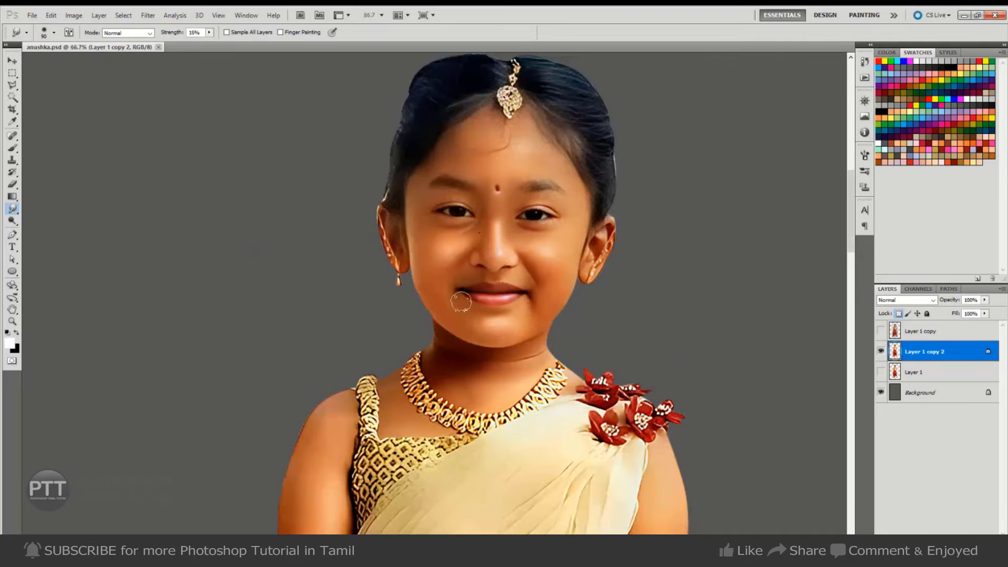
drag(432, 393, 436, 182)
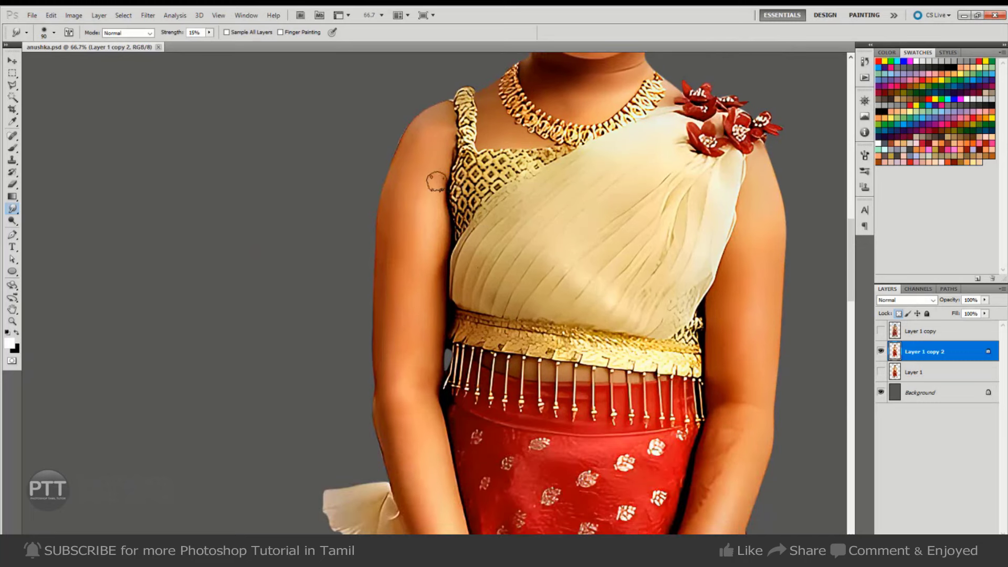
scroll(448, 112, up, 2)
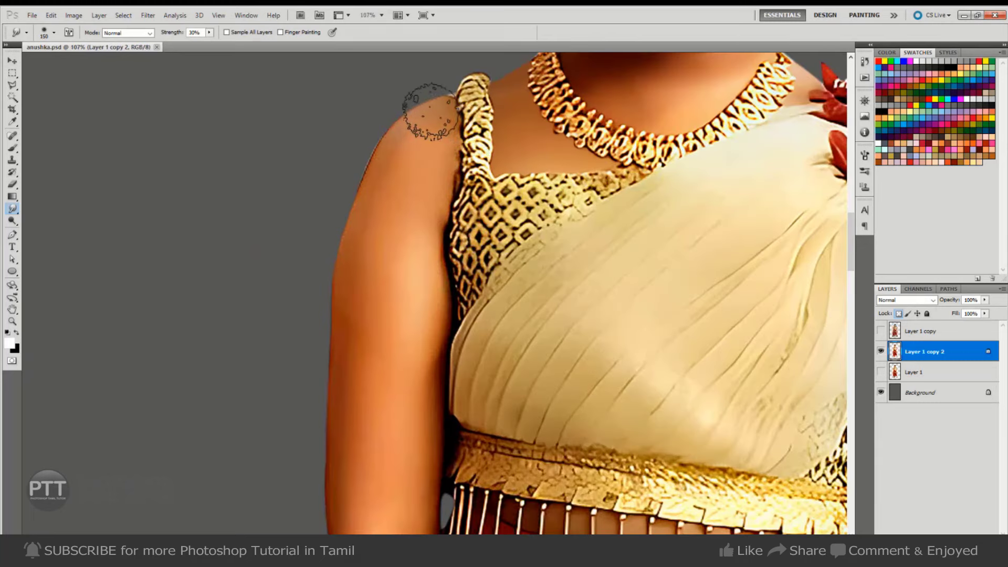
key(bracketright)
key(bracketright)
key(bracketright)
key(bracketleft)
key(bracketleft)
key(bracketleft)
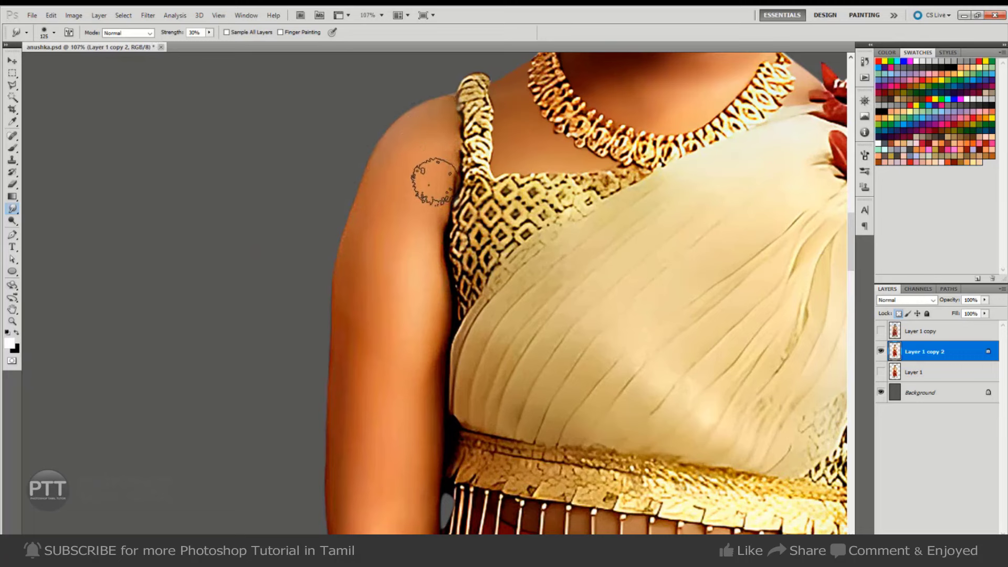
key(bracketright)
key(bracketright)
key(bracketright)
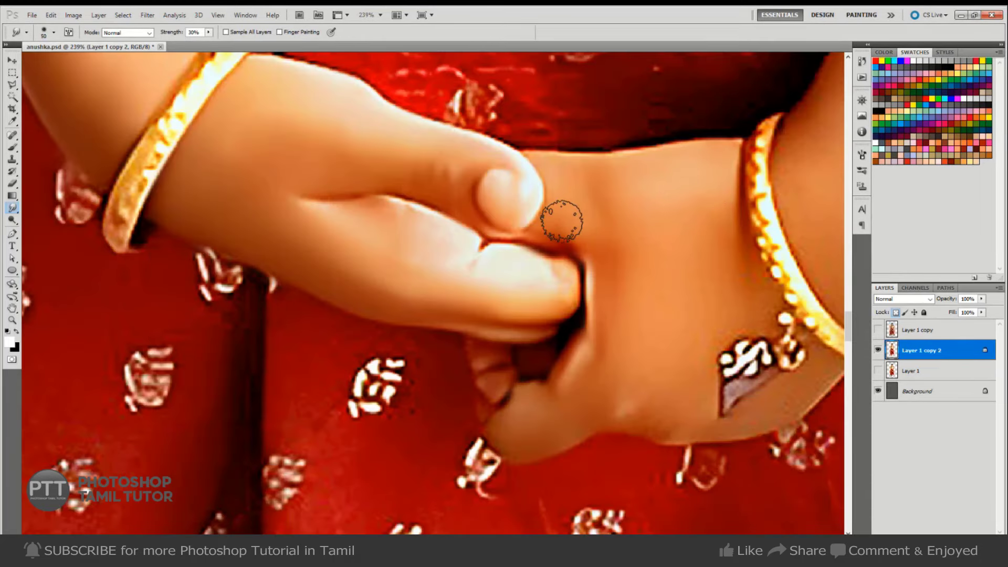
- Smudge away the blemish and smooth the skin on the clasped hands
key(bracketright)
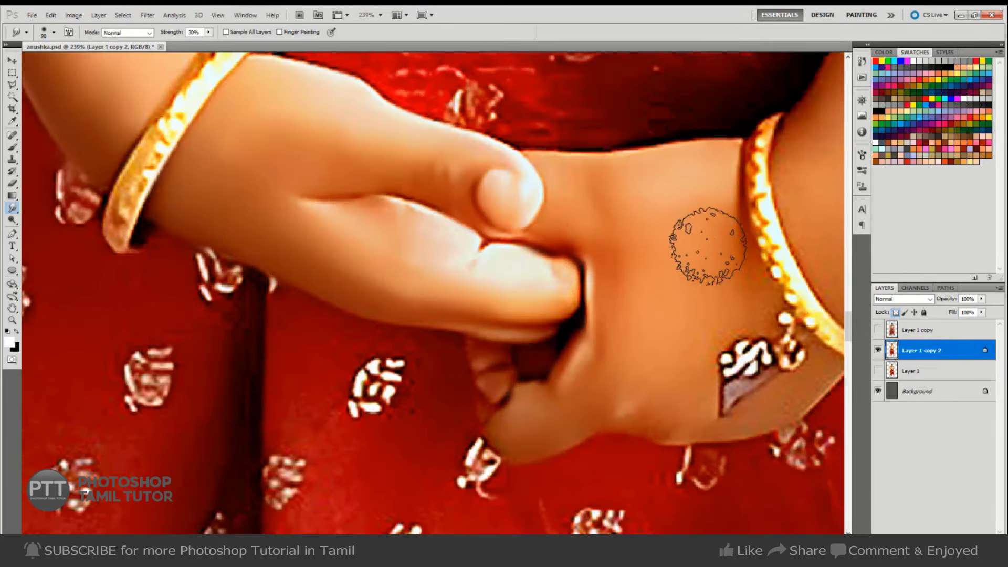
key(bracketleft)
key(bracketleft)
key(bracketleft)
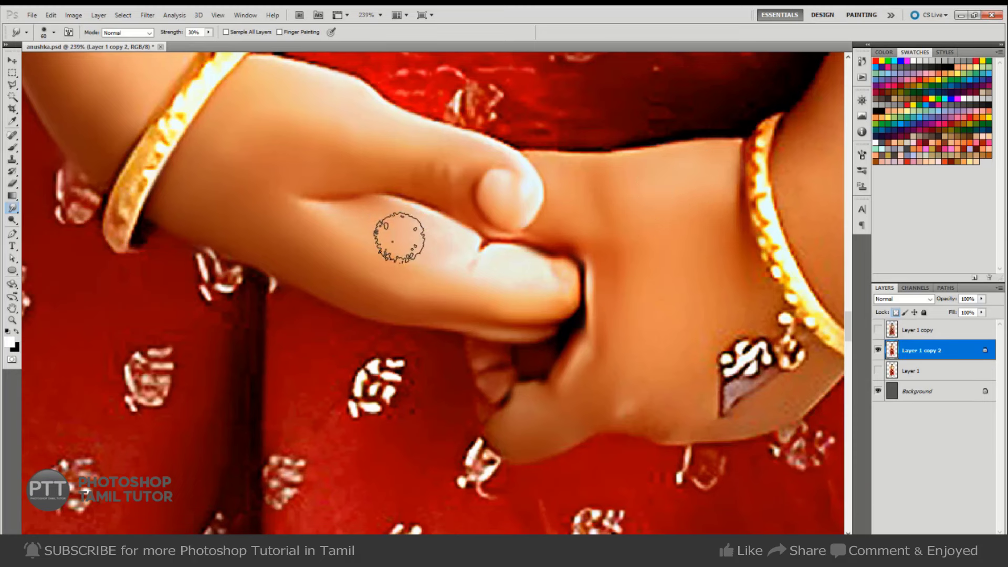
key(bracketright)
drag(624, 405, 660, 418)
key(bracketleft)
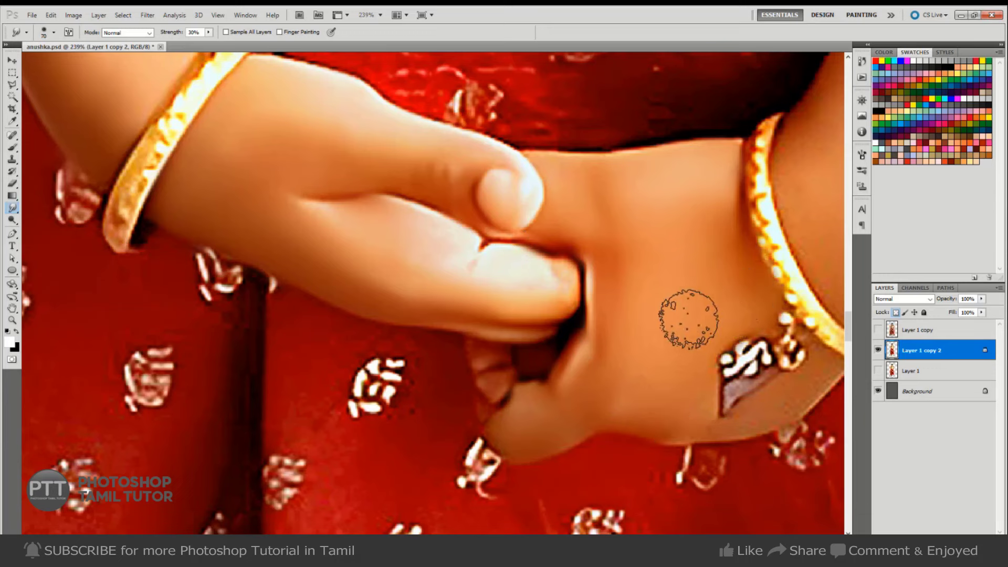
key(bracketright)
key(bracketright)
drag(696, 240, 670, 243)
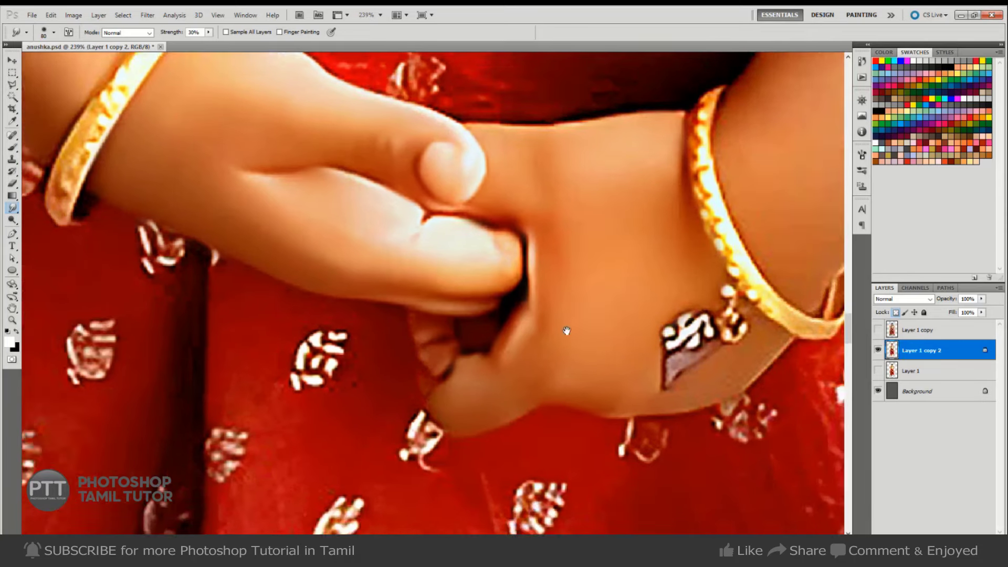
- Smooth the lower wrist edge next to the gold bangle with a smaller brush
drag(638, 361, 549, 330)
key(bracketleft)
key(bracketleft)
key(bracketleft)
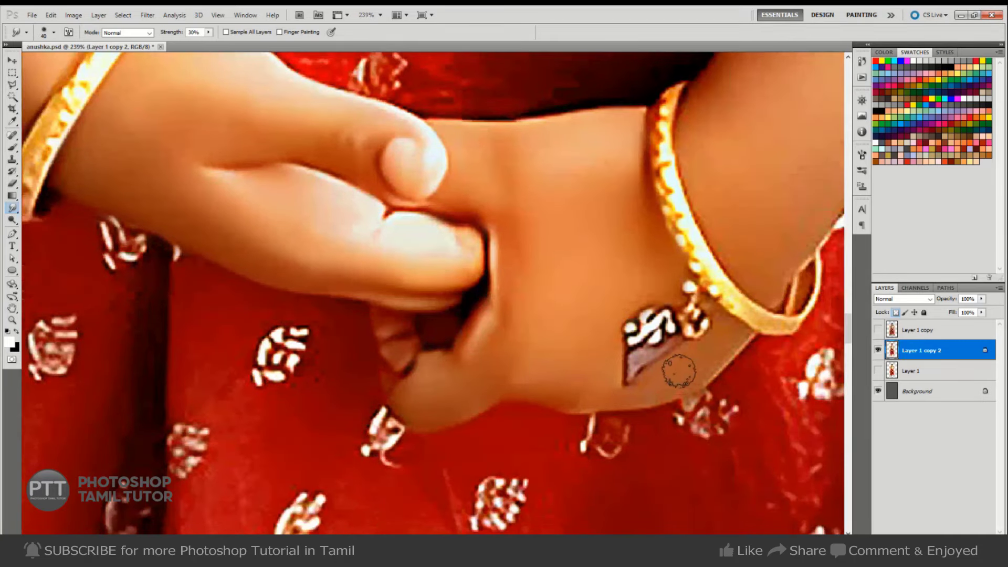
drag(651, 391, 594, 397)
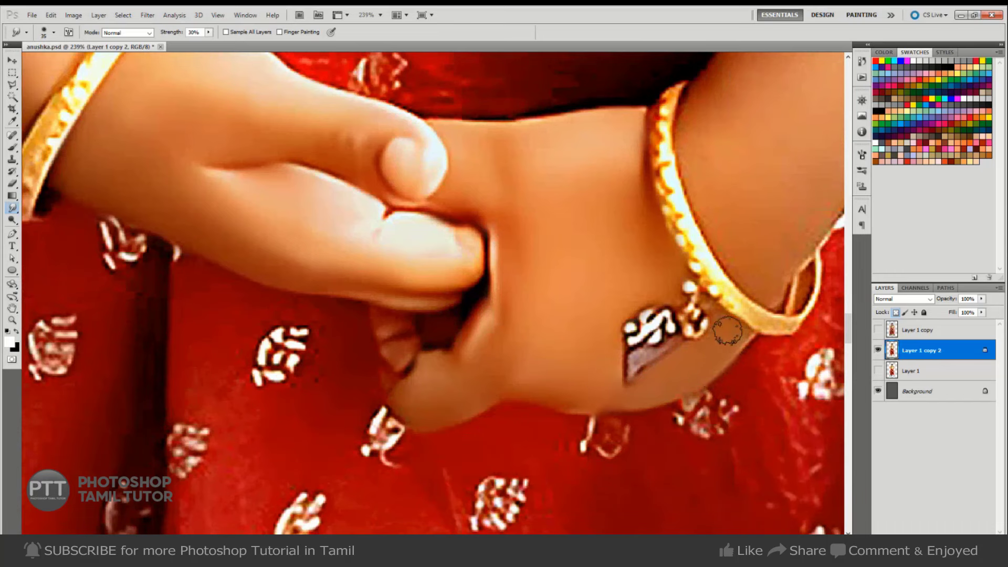
key(bracketright)
key(bracketright)
key(bracketright)
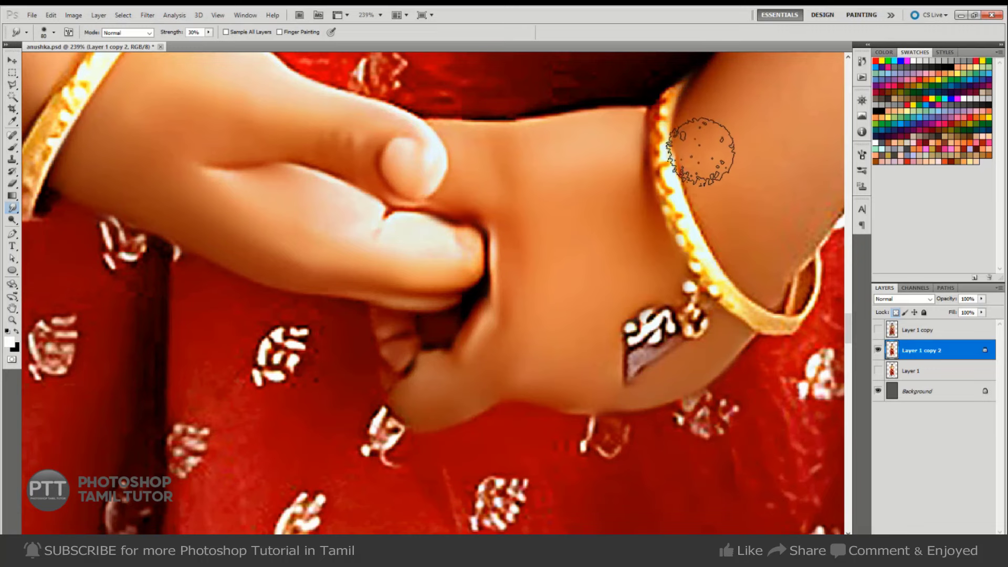
- Bring the forearm above the bangle into view and resize the brush for it
drag(647, 233, 619, 274)
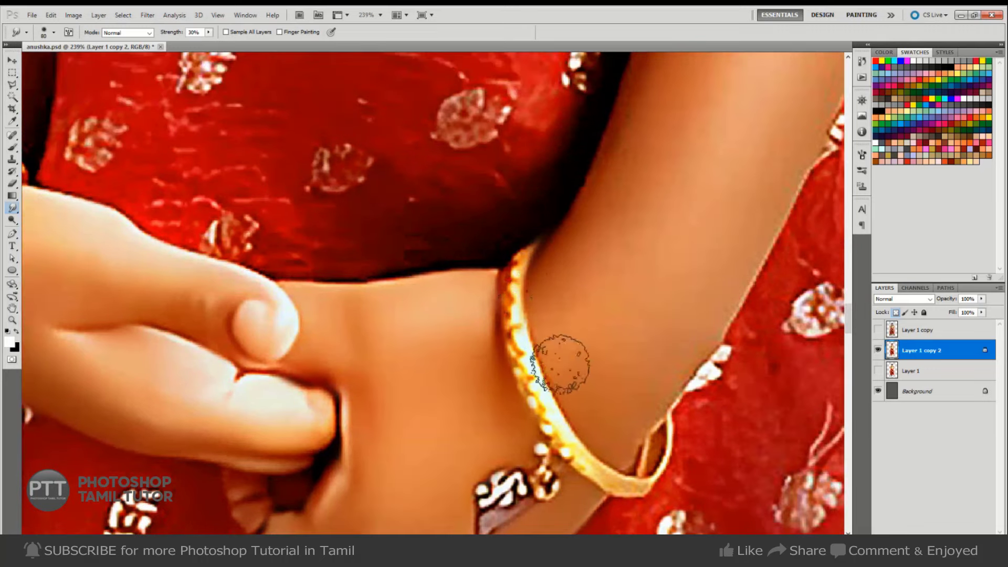
key(bracketright)
key(bracketright)
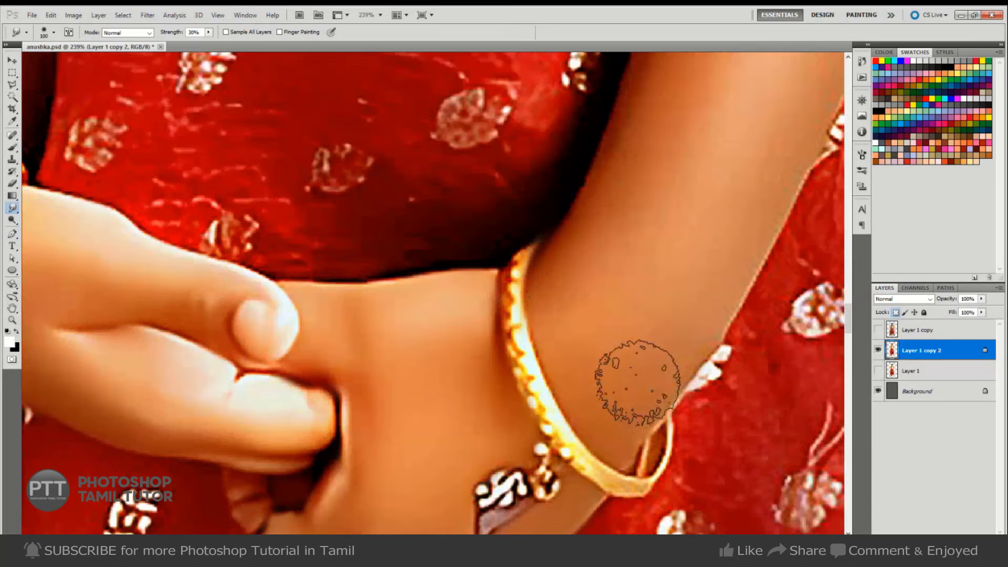
key(bracketright)
key(bracketright)
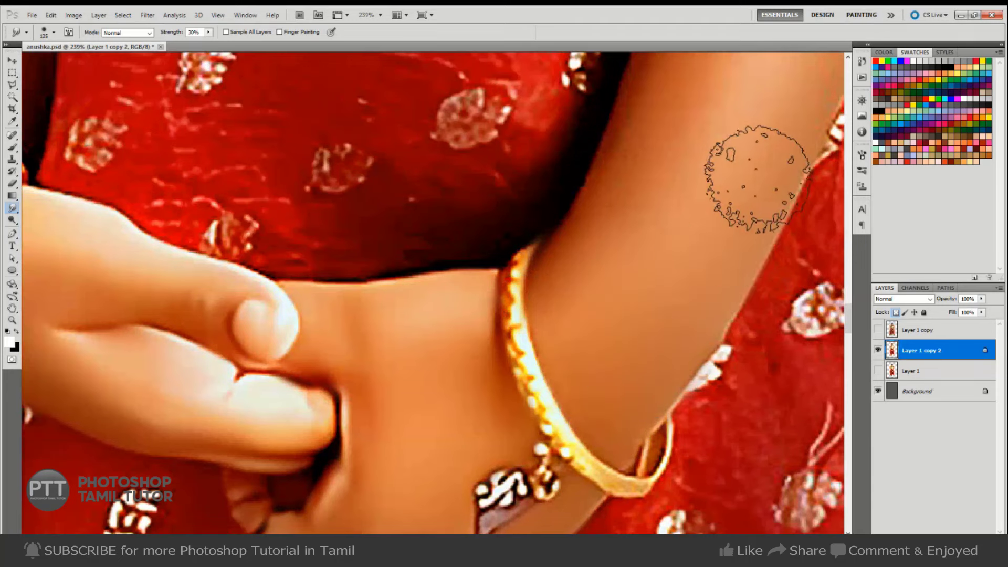
key(bracketleft)
key(bracketleft)
key(bracketleft)
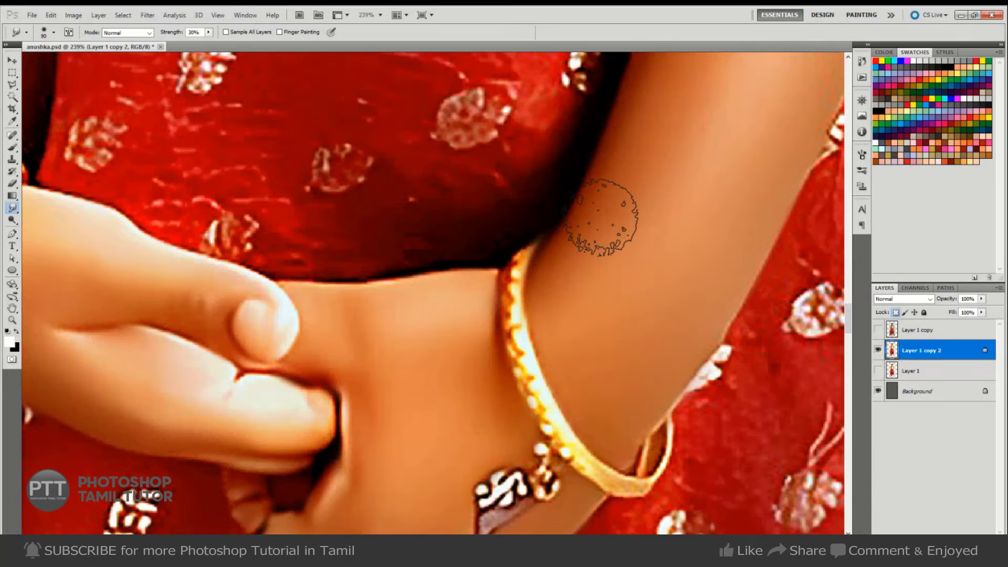
key(bracketright)
key(bracketright)
key(bracketright)
key(bracketleft)
key(bracketleft)
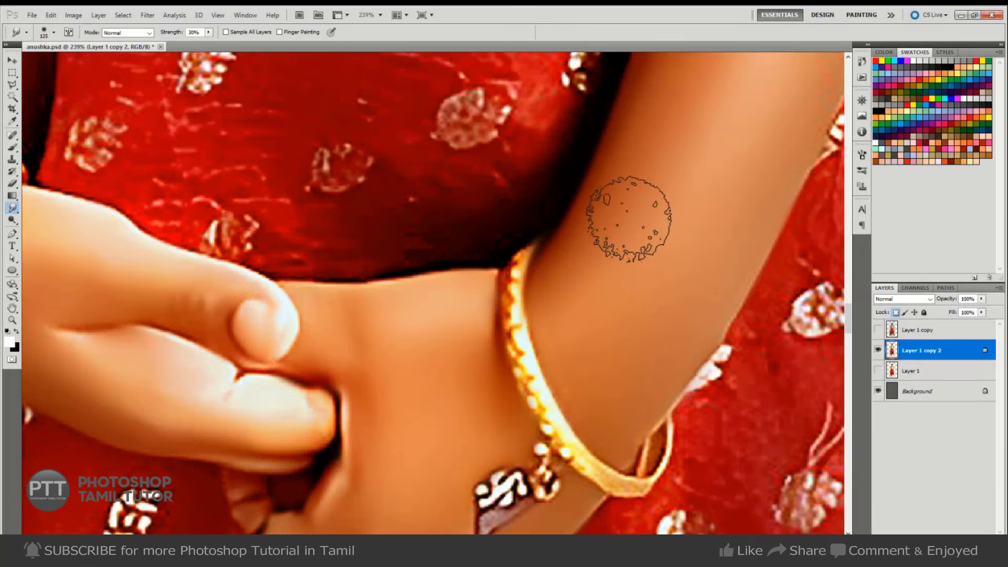
key(bracketright)
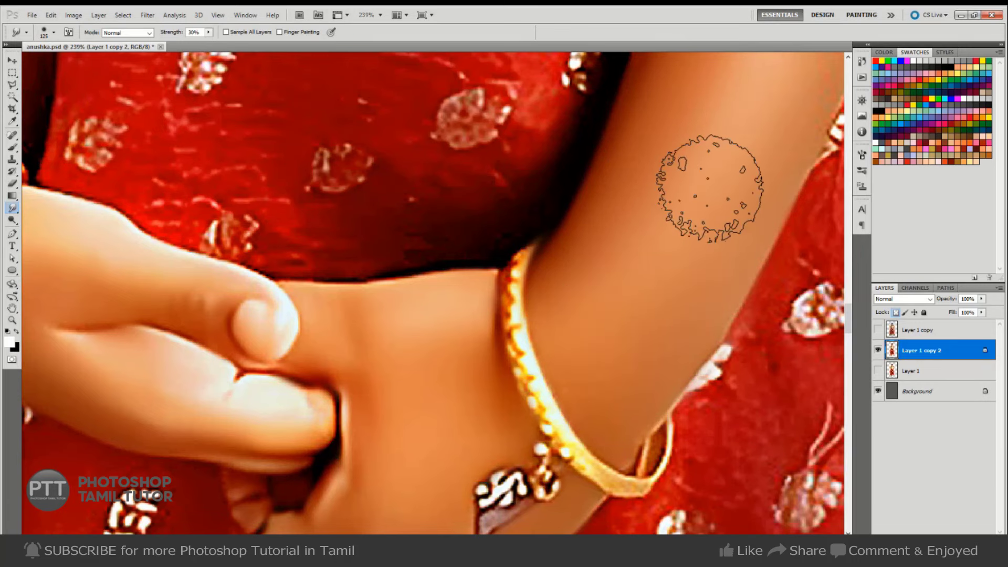
- Soften the dark patches on the upper arm with a smaller smudge brush
scroll(709, 186, up, 5)
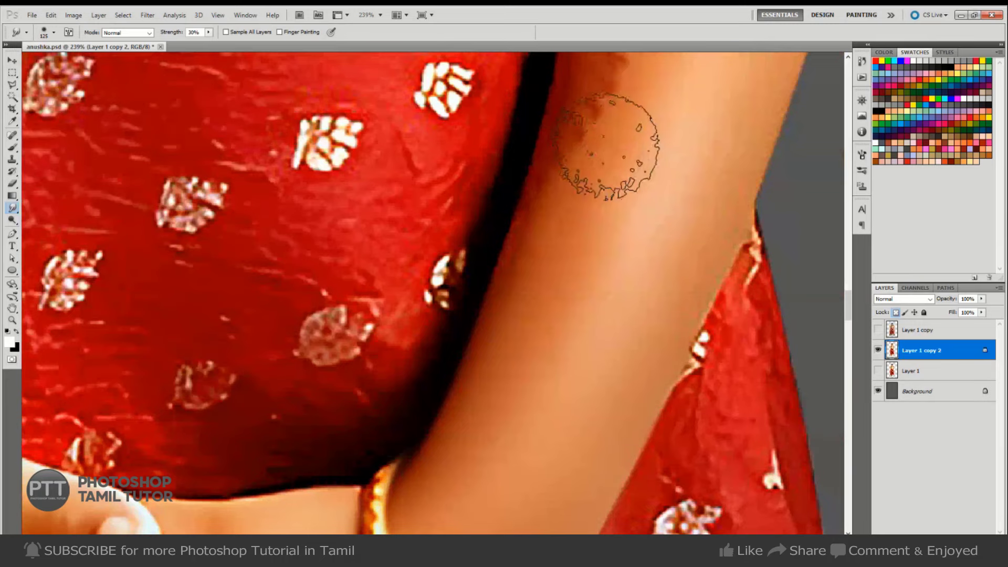
key(ctrl+minus)
key(bracketleft)
key(bracketleft)
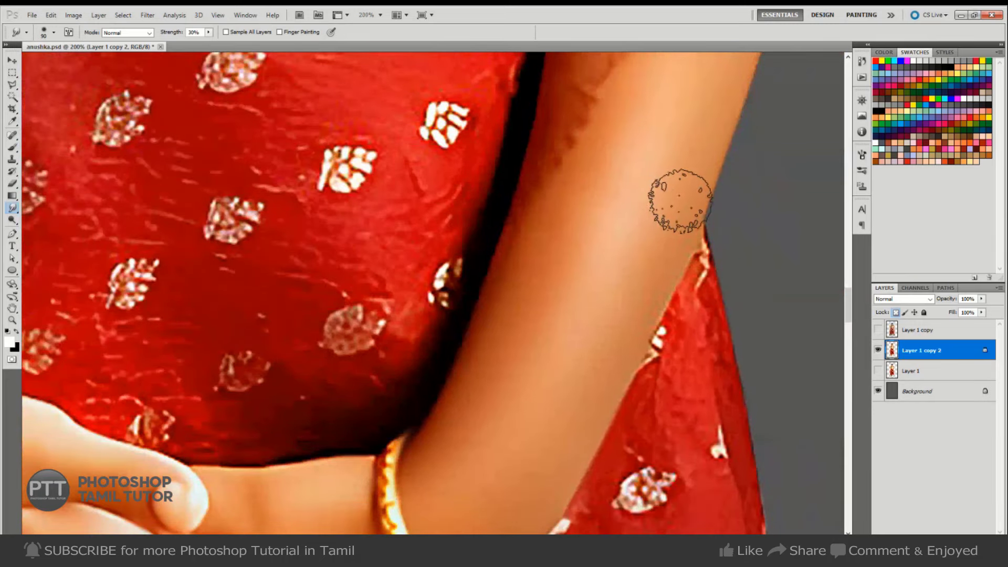
mouse_move(667, 242)
mouse_down()
mouse_move(637, 157)
mouse_move(619, 146)
mouse_move(580, 203)
mouse_move(571, 84)
mouse_up()
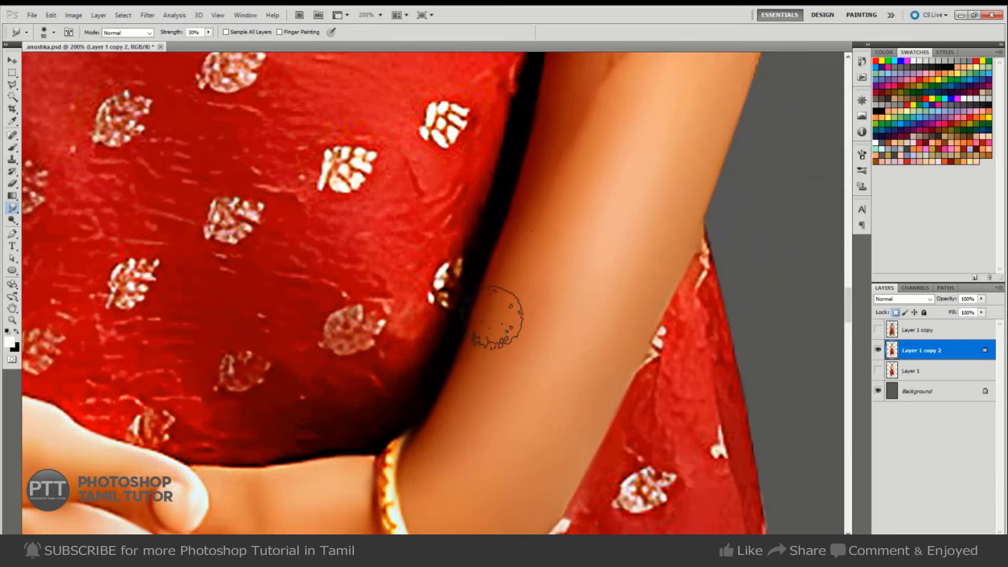
- Zoom out to the torso and skirt and blend the arm skin with a larger brush
key(bracketright)
key(bracketright)
scroll(656, 210, down, 5)
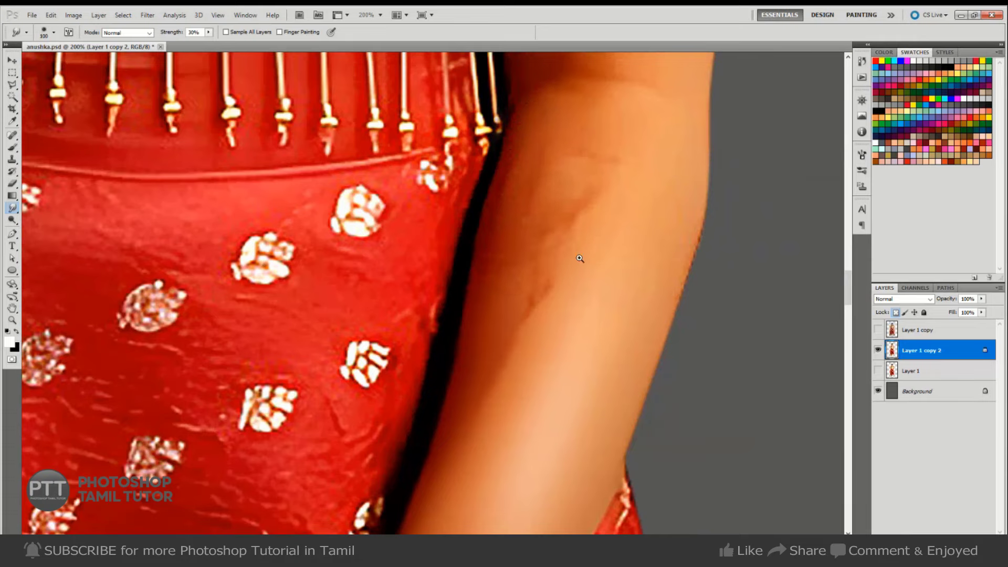
key(ctrl+minus)
scroll(522, 216, up, 5)
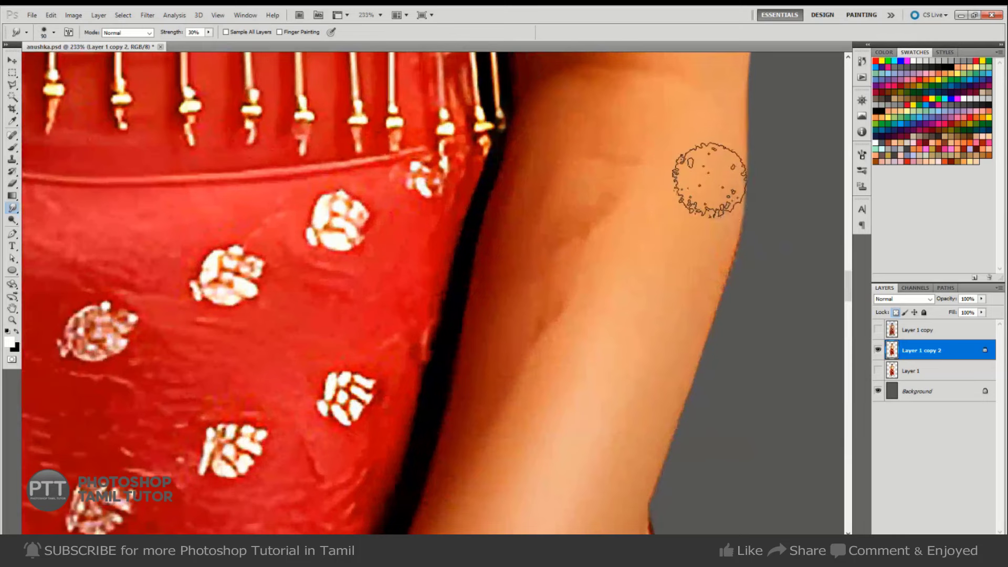
key(bracketright)
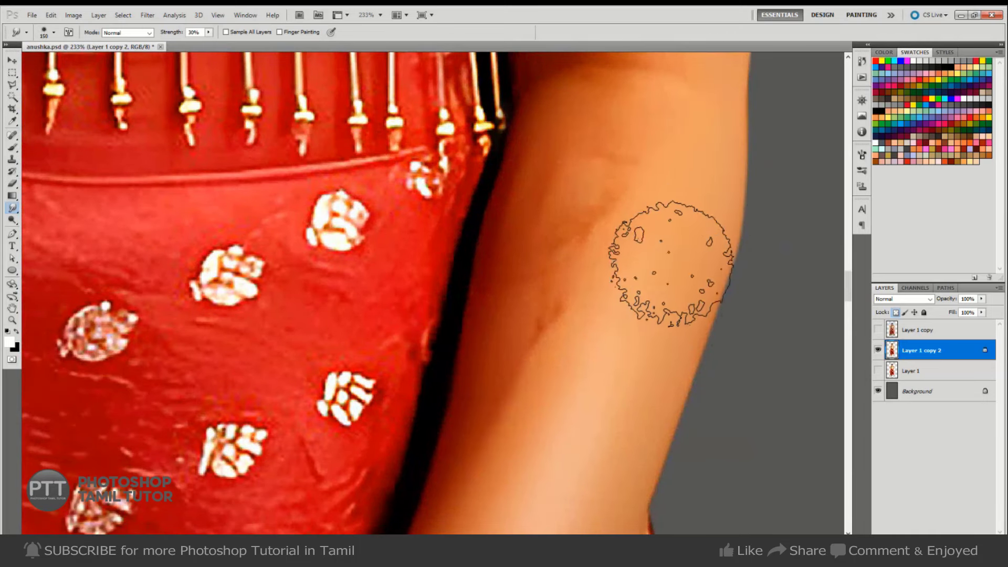
drag(631, 135, 555, 160)
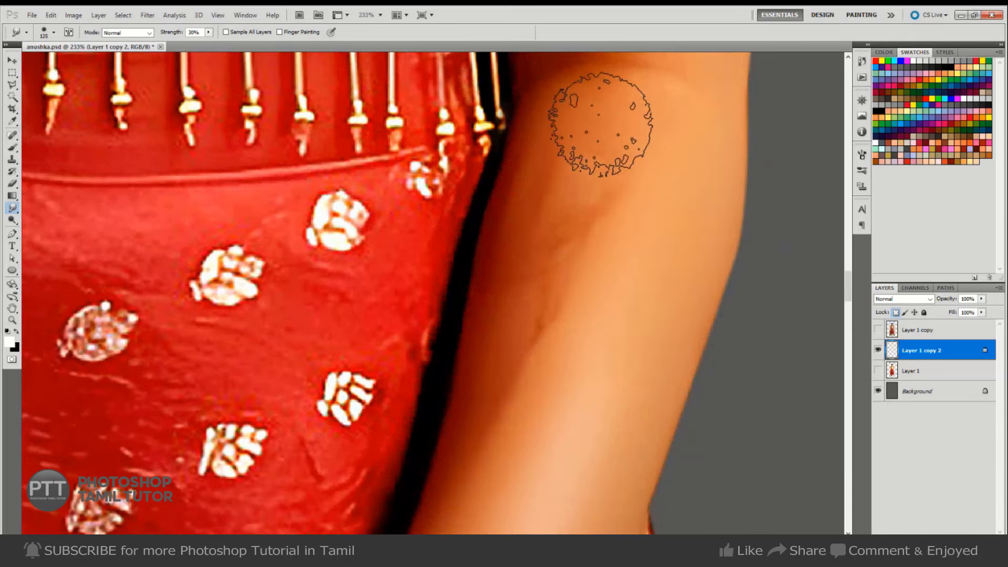
mouse_move(528, 269)
mouse_down()
mouse_move(584, 198)
mouse_move(552, 259)
mouse_move(557, 191)
mouse_up()
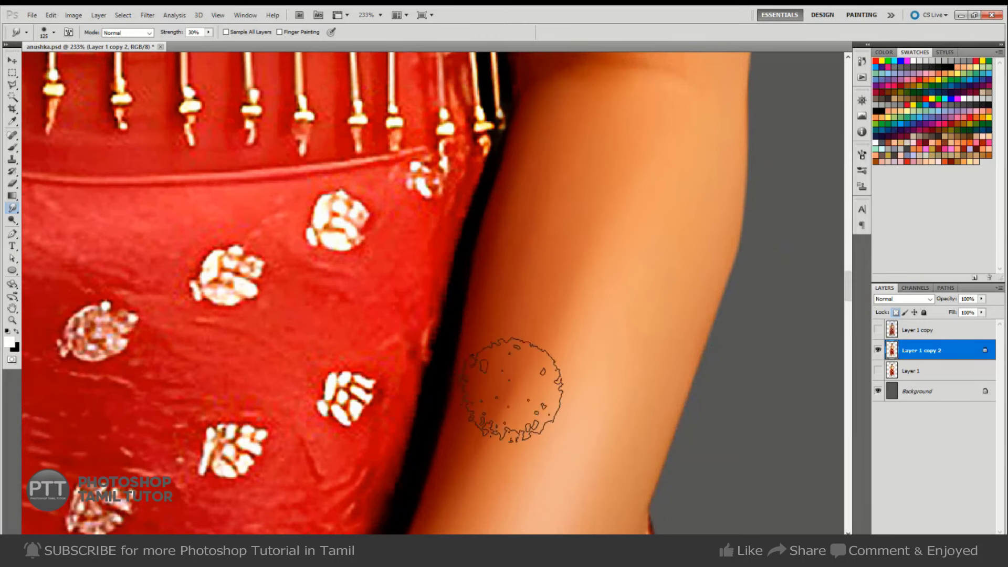
- Enlarge the brush and zoom out slightly to see more of the arm
key(bracketright)
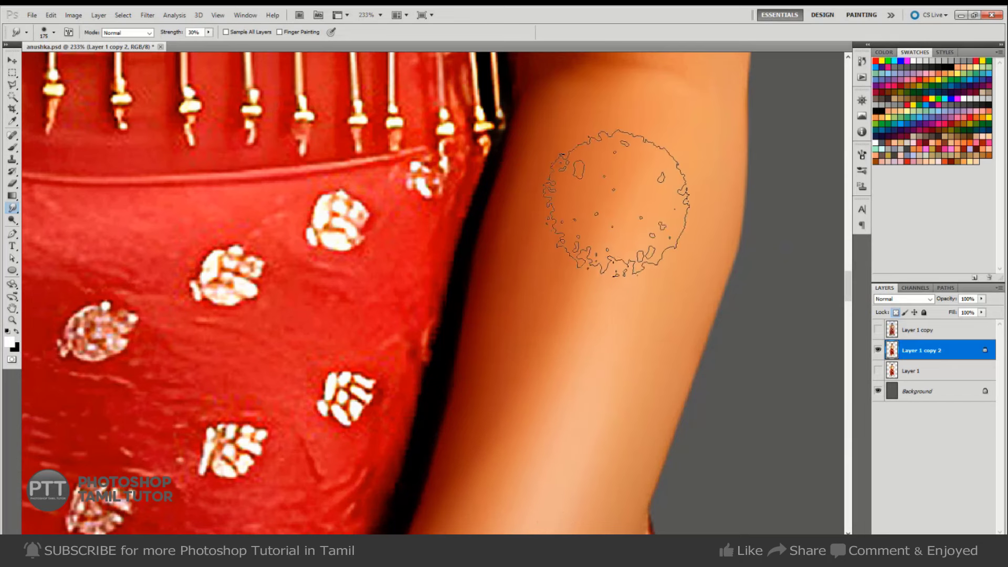
key(bracketright)
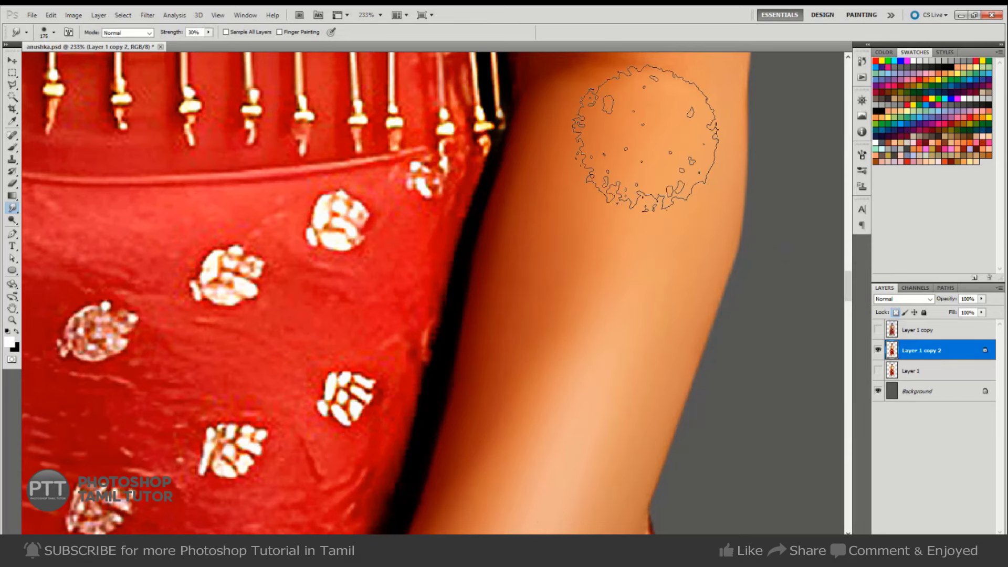
key(bracketleft)
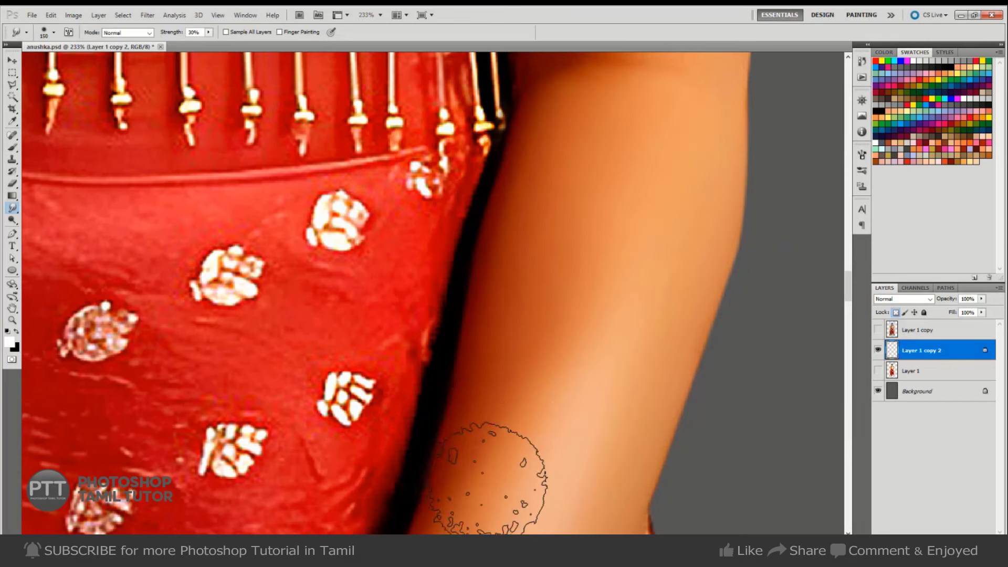
key(bracketright)
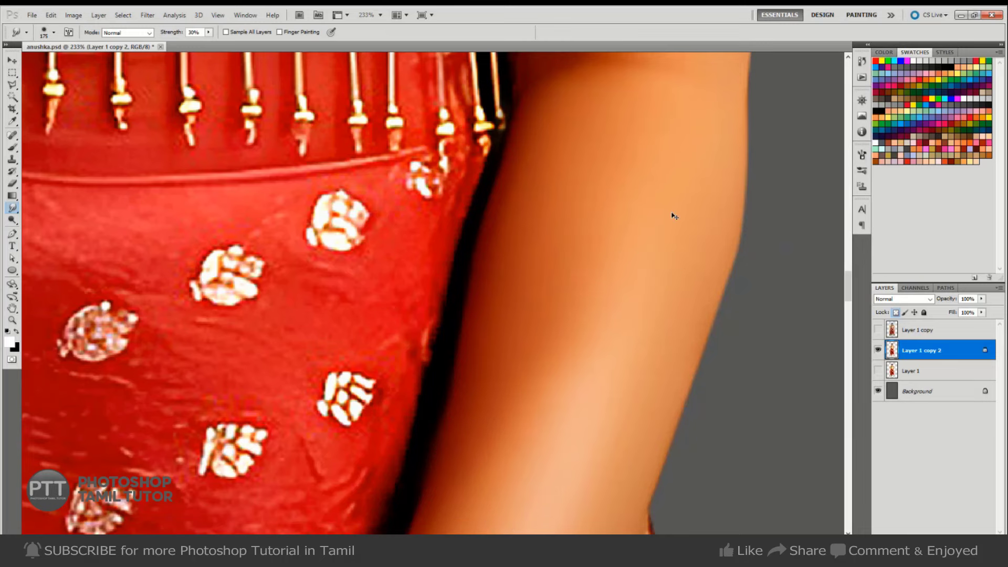
key(ctrl+minus)
- Size the smudge brush for work near the waist and along the blouse edge
scroll(607, 203, up, 3)
key(bracketleft)
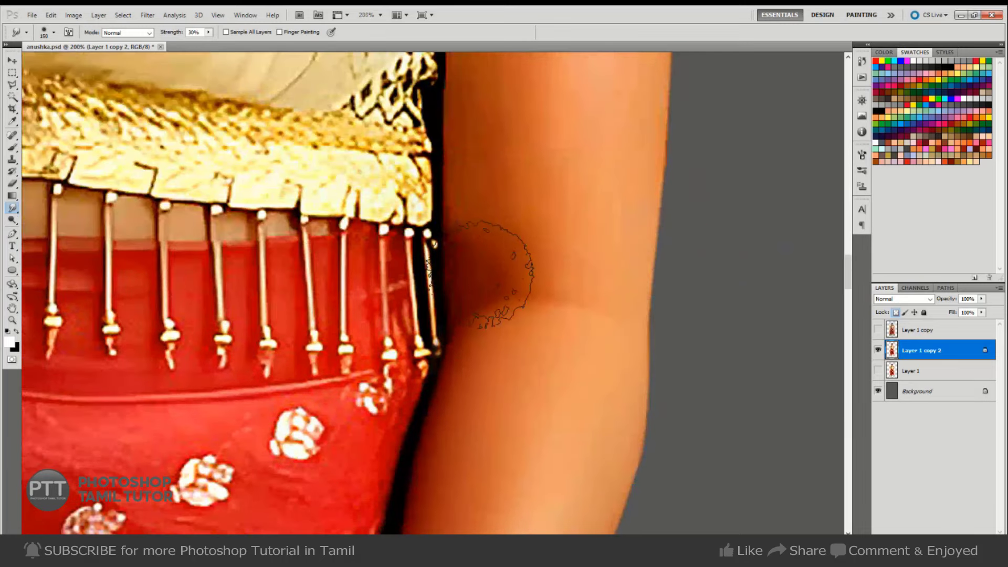
key(bracketright)
key(bracketright)
key(bracketright)
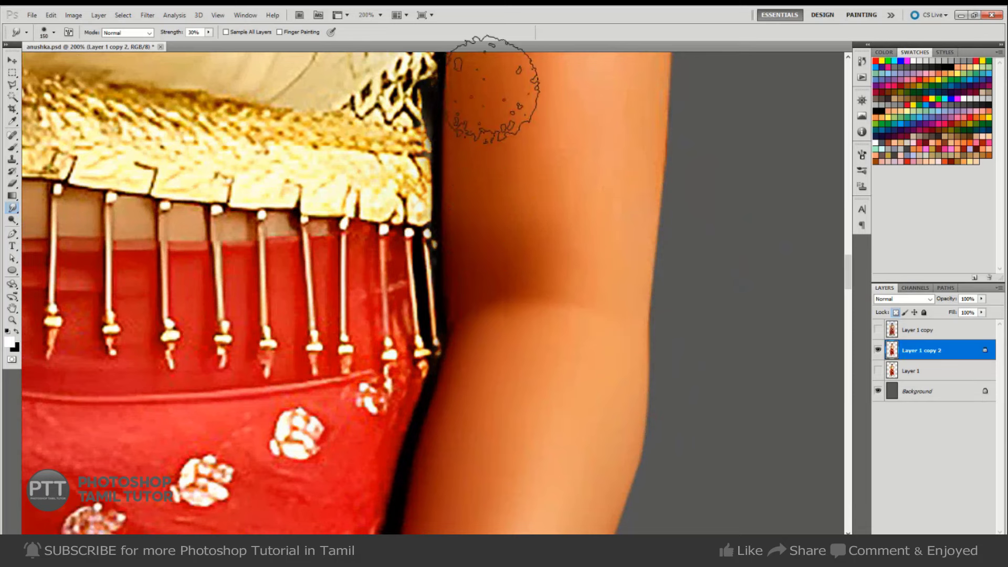
key(bracketright)
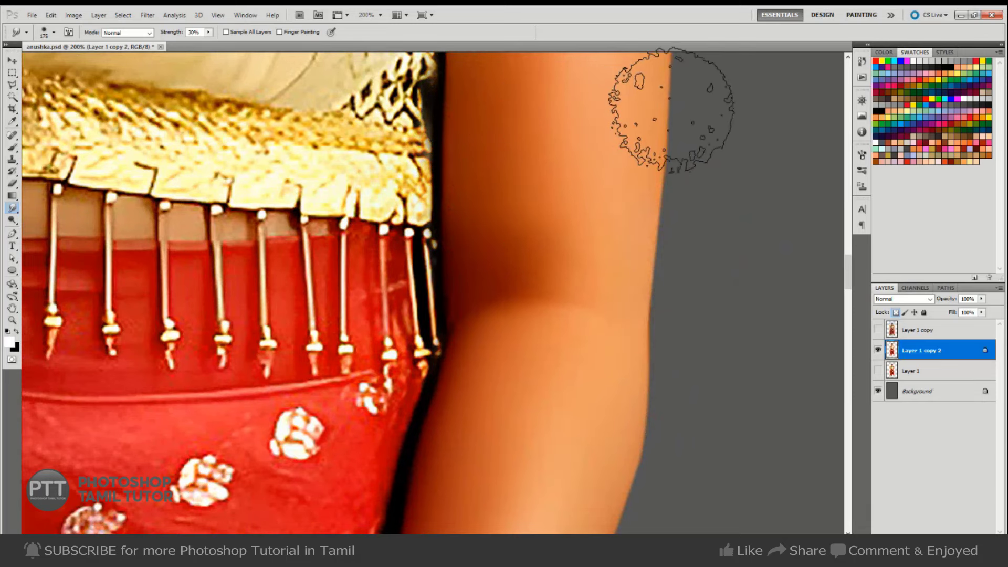
key(bracketleft)
key(bracketleft)
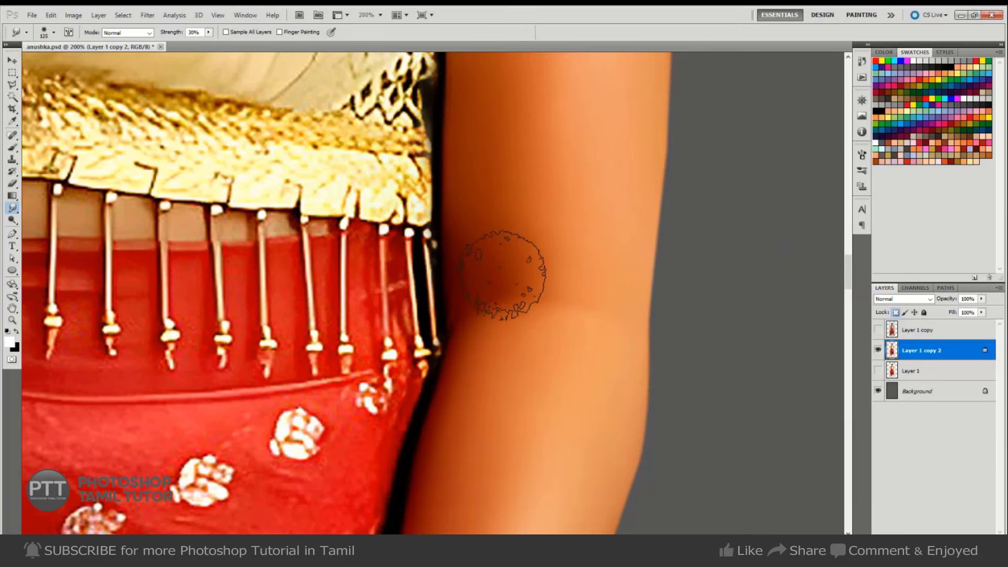
key(bracketleft)
key(bracketleft)
key(bracketleft)
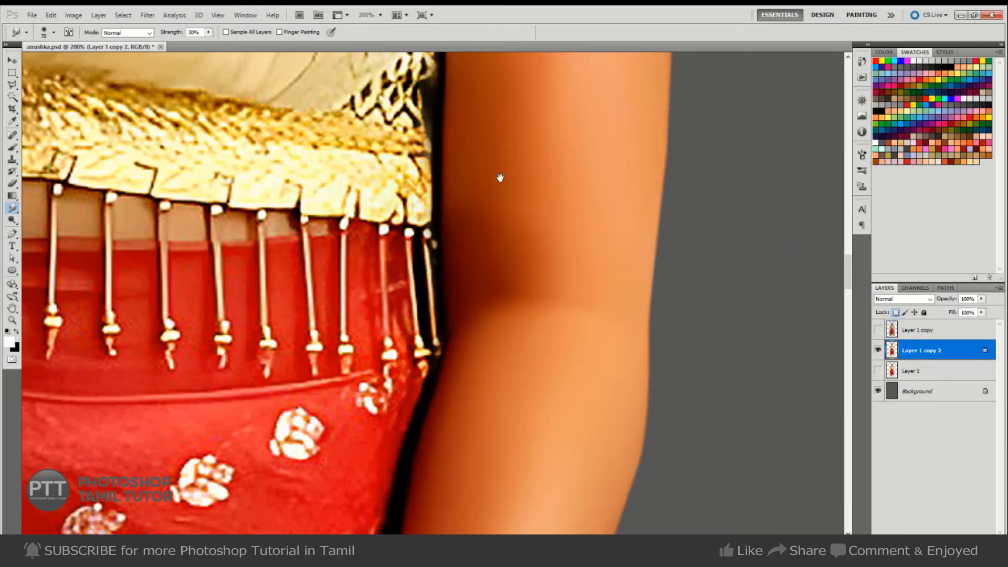
scroll(499, 210, up, 5)
key(bracketright)
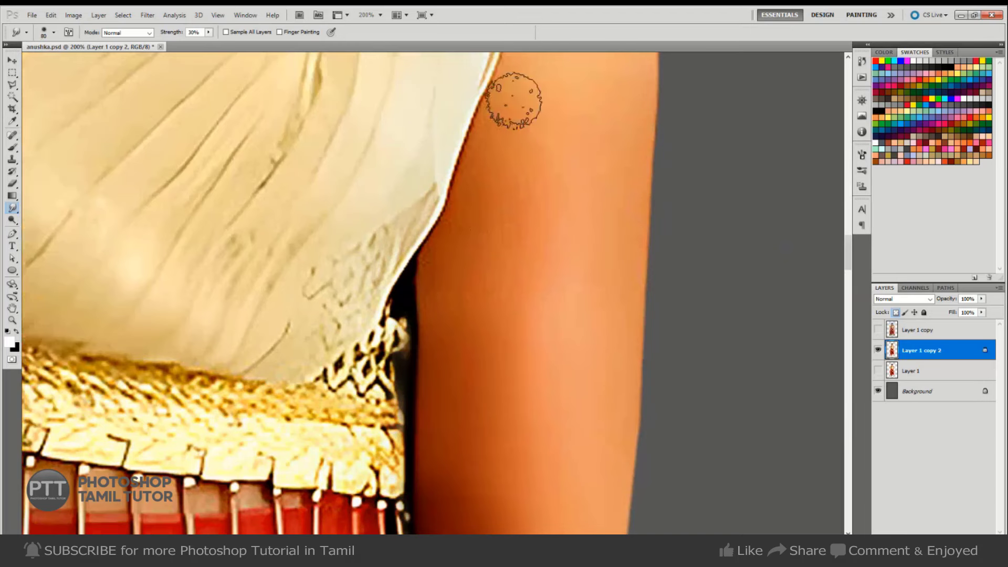
key(bracketleft)
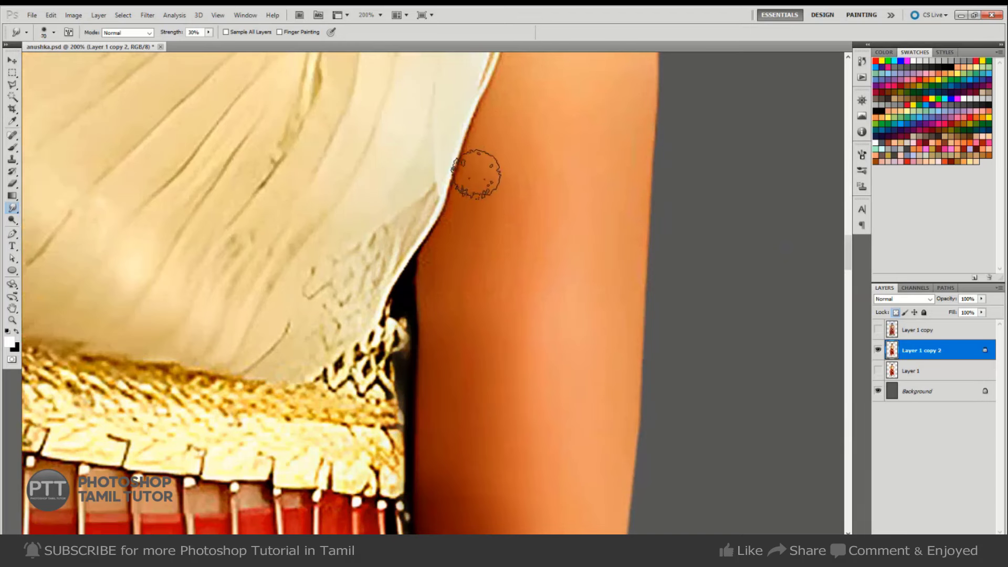
- Bring the upper arm near the shoulder into view and size the brush for its edge
key(bracketright)
key(bracketright)
key(bracketright)
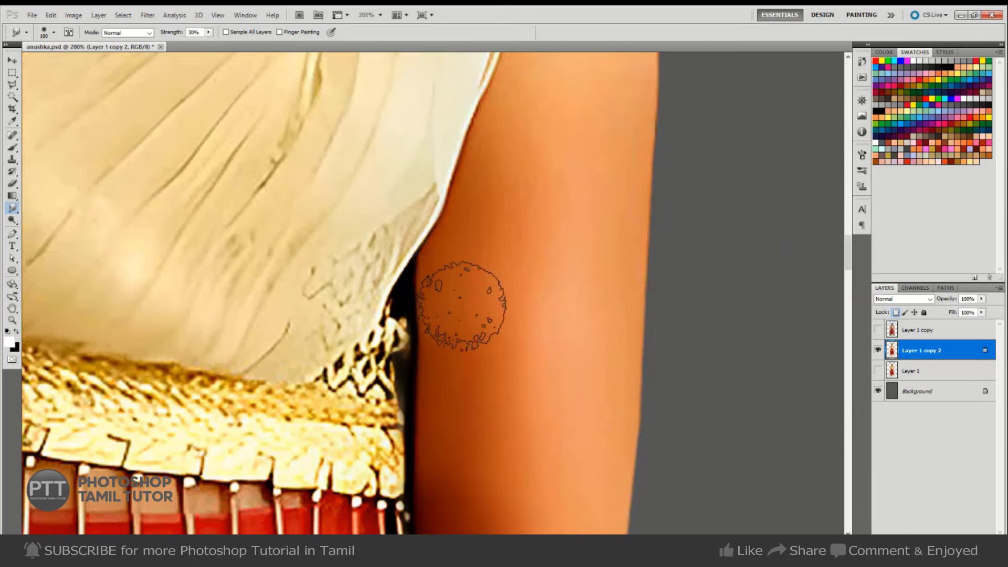
key(bracketright)
key(bracketright)
key(bracketright)
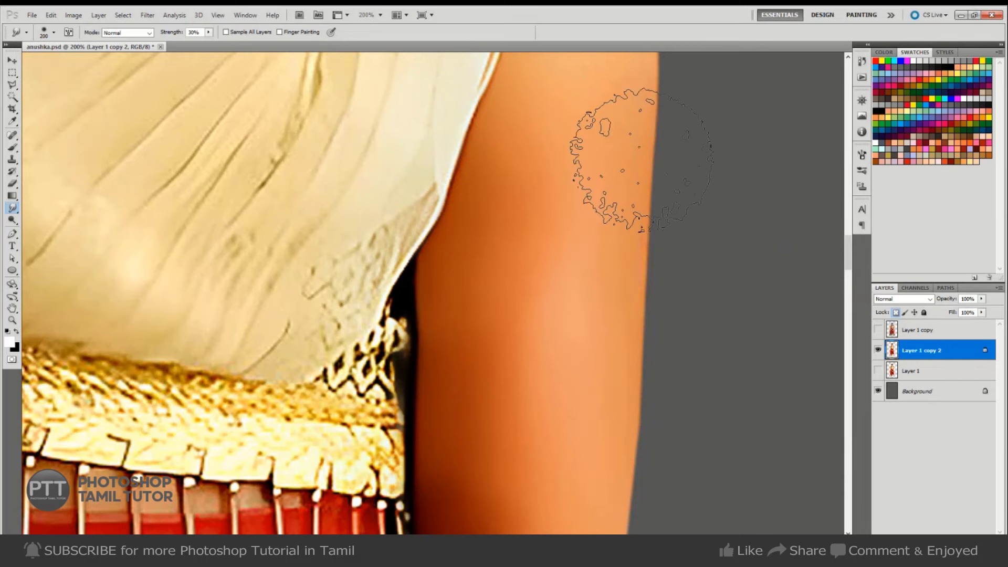
key(bracketleft)
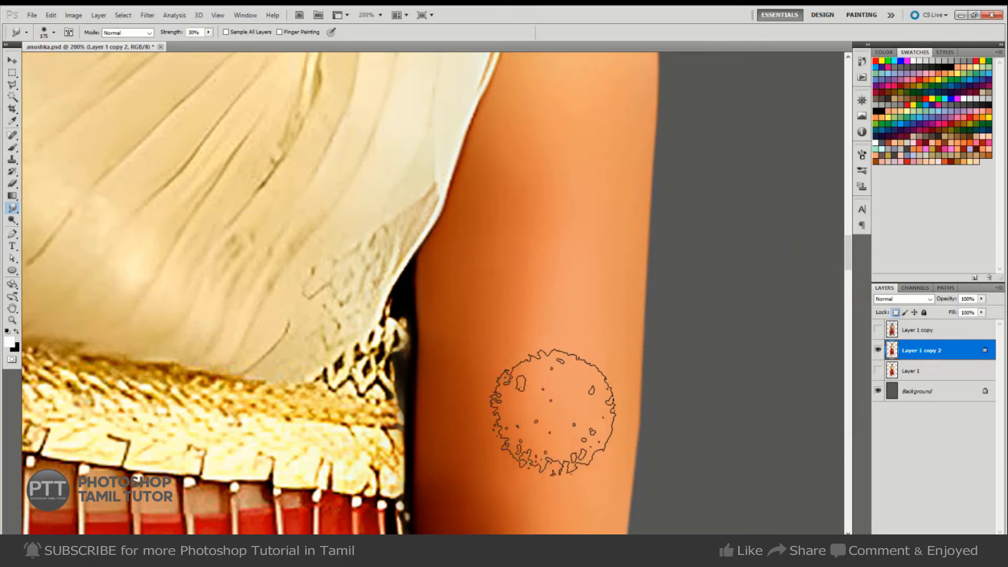
drag(575, 191, 566, 367)
key(bracketleft)
key(bracketleft)
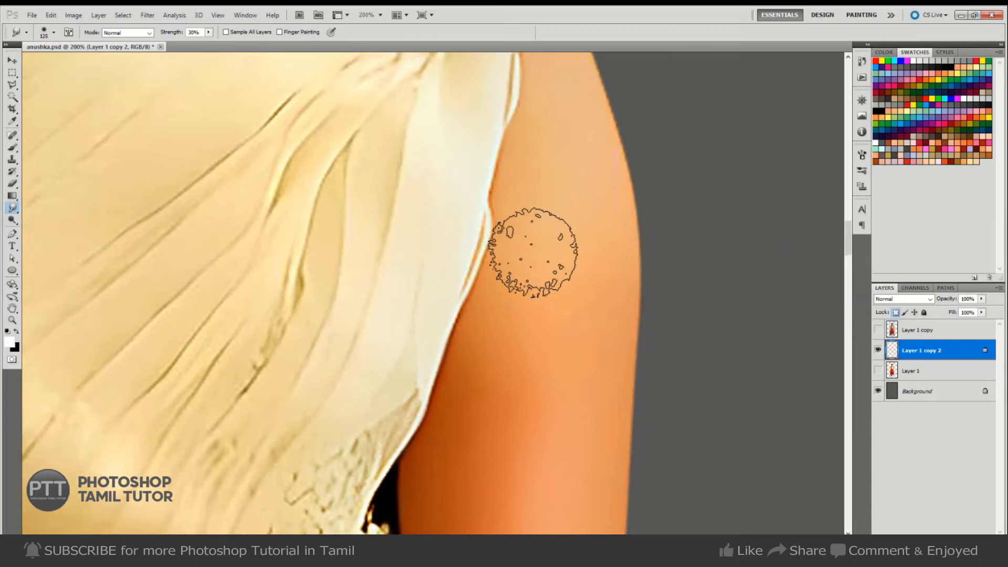
key(bracketright)
key(bracketright)
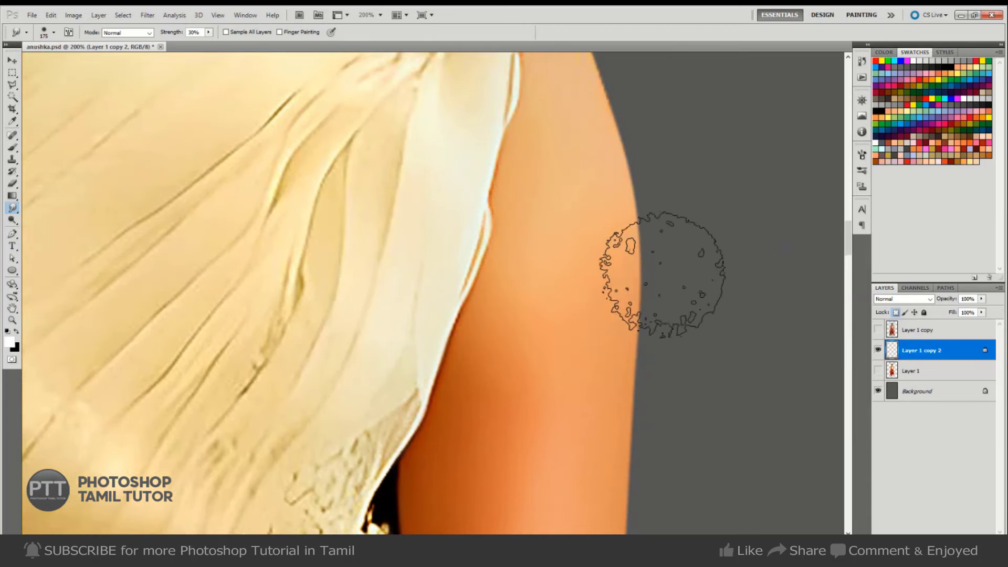
- Smooth the upper arm's outer edge beside the shoulder flowers
drag(607, 184, 589, 265)
key(bracketleft)
key(bracketleft)
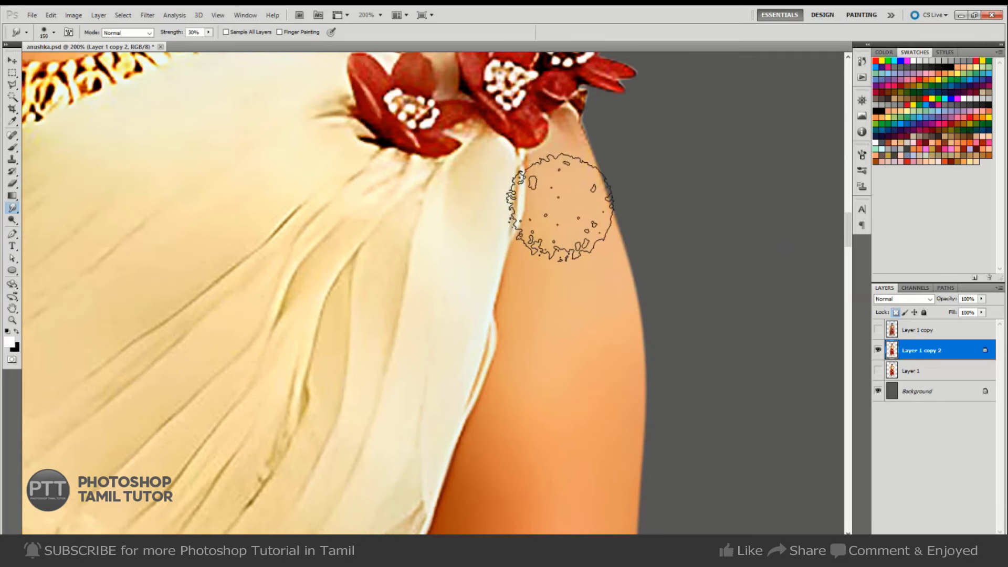
key(bracketleft)
key(bracketleft)
key(bracketleft)
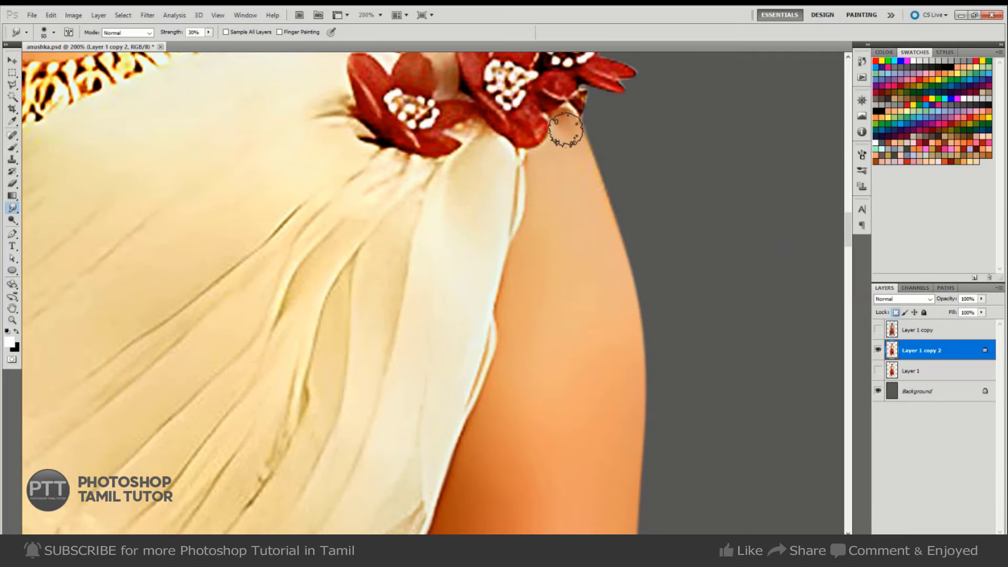
key(bracketright)
key(bracketright)
key(bracketright)
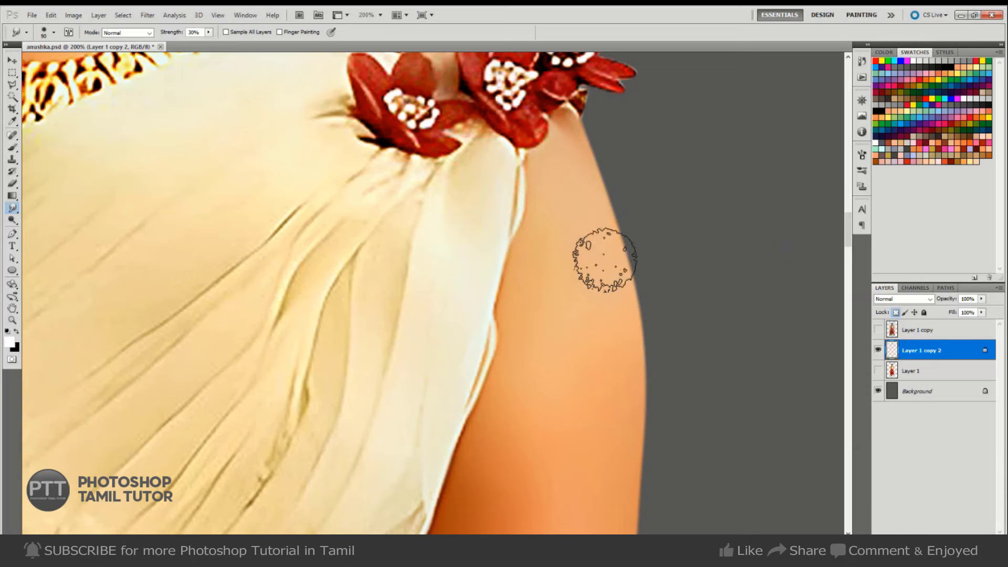
key(bracketright)
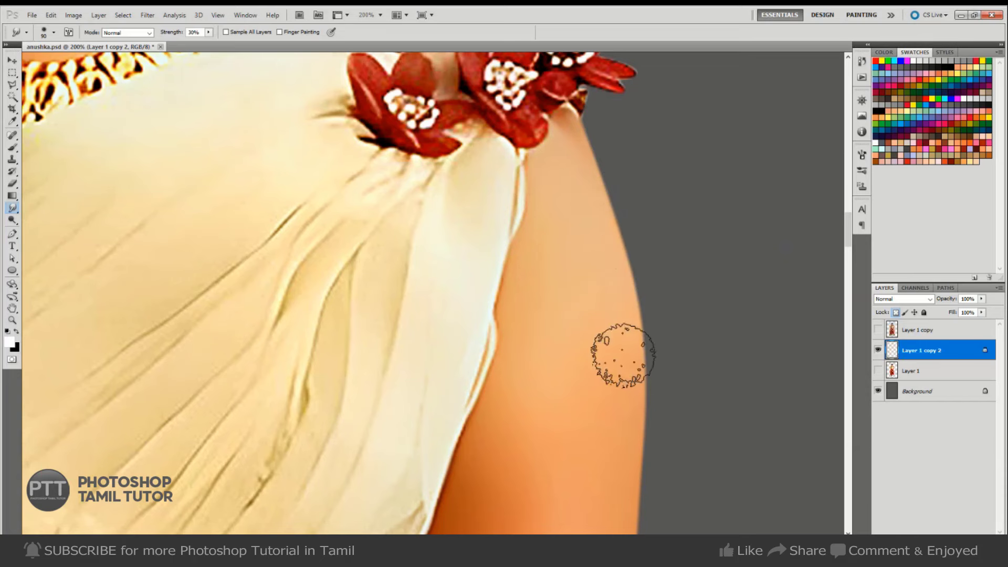
mouse_move(618, 347)
mouse_down()
mouse_move(618, 252)
mouse_move(603, 329)
mouse_move(607, 232)
mouse_move(635, 299)
mouse_up()
- Lower Smudge Strength to 20%, enlarge the brush, and zoom out to the figure
key(ctrl+minus)
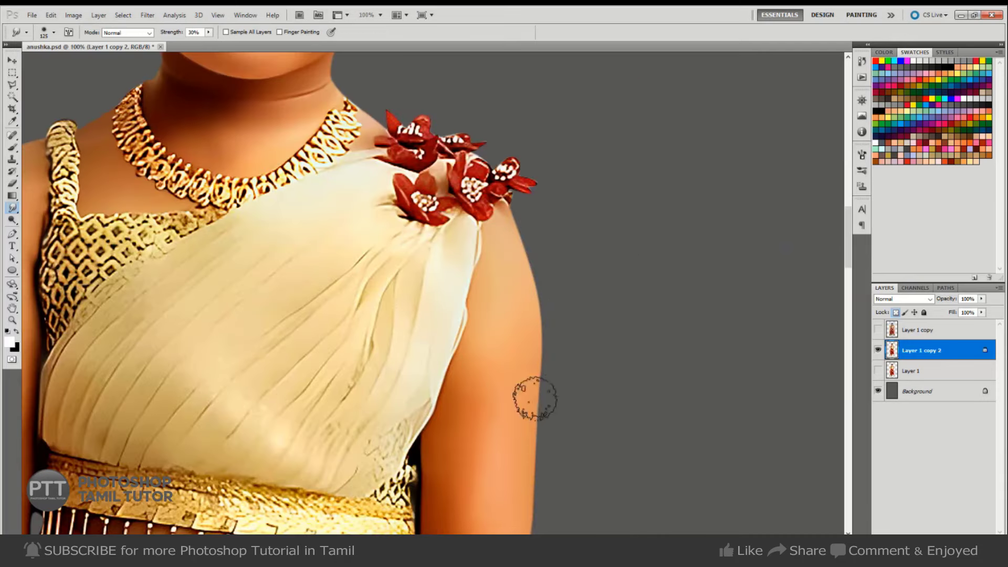
key(bracketright)
key(bracketright)
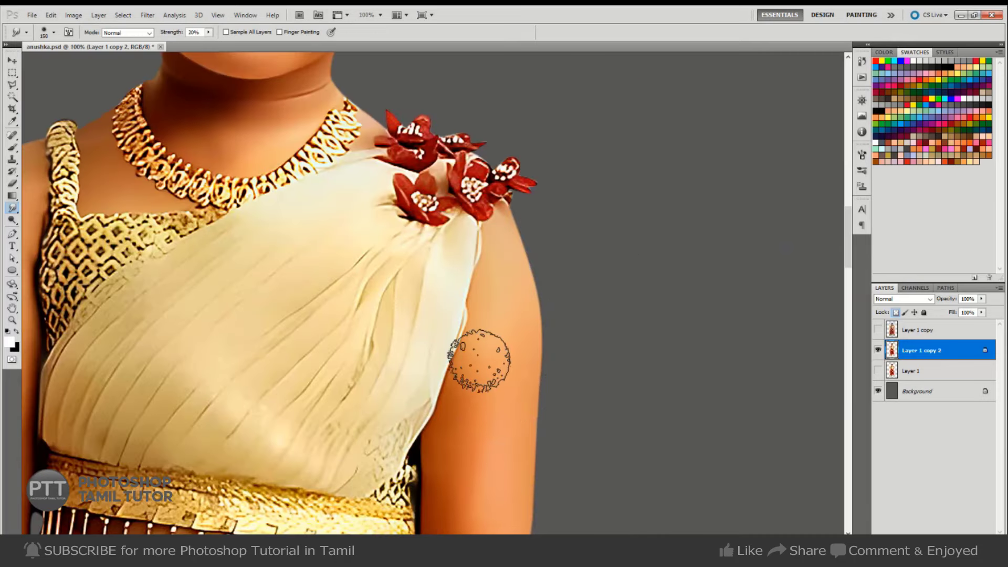
key(2)
key(bracketright)
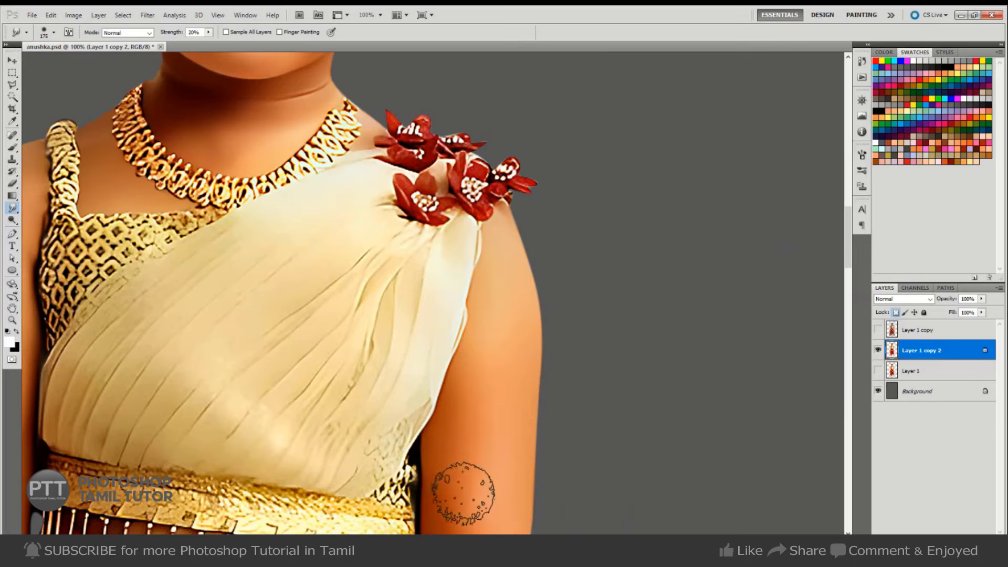
key(bracketright)
key(ctrl+minus)
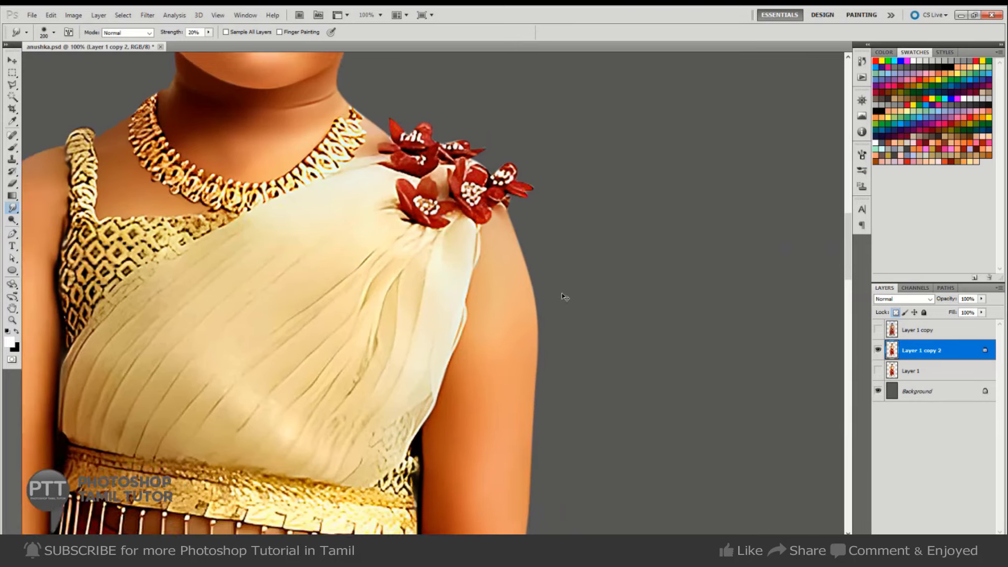
- Zoom to 85.9% on the hands and smudge the right forearm above the bangle smooth
drag(452, 415, 598, 196)
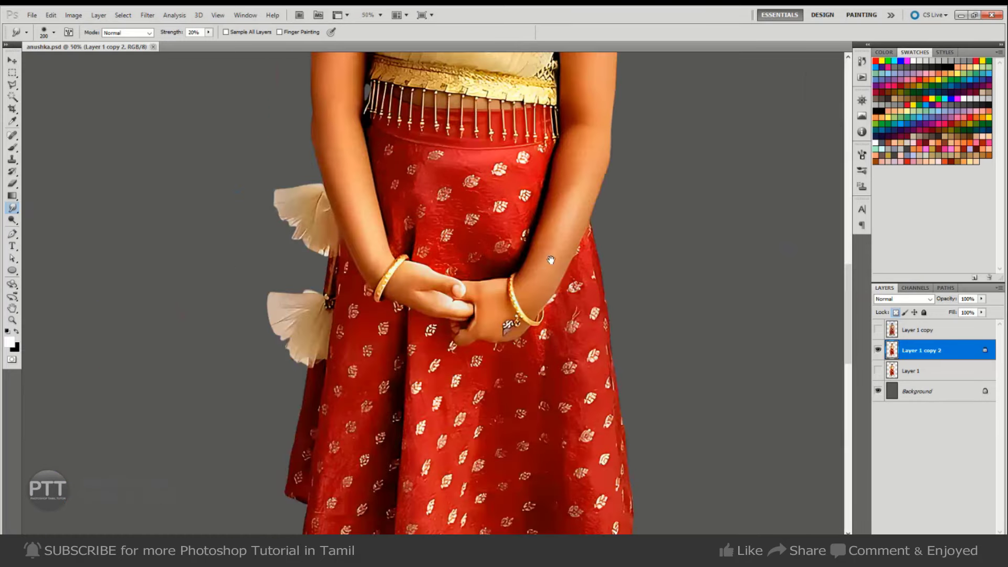
drag(569, 241, 591, 241)
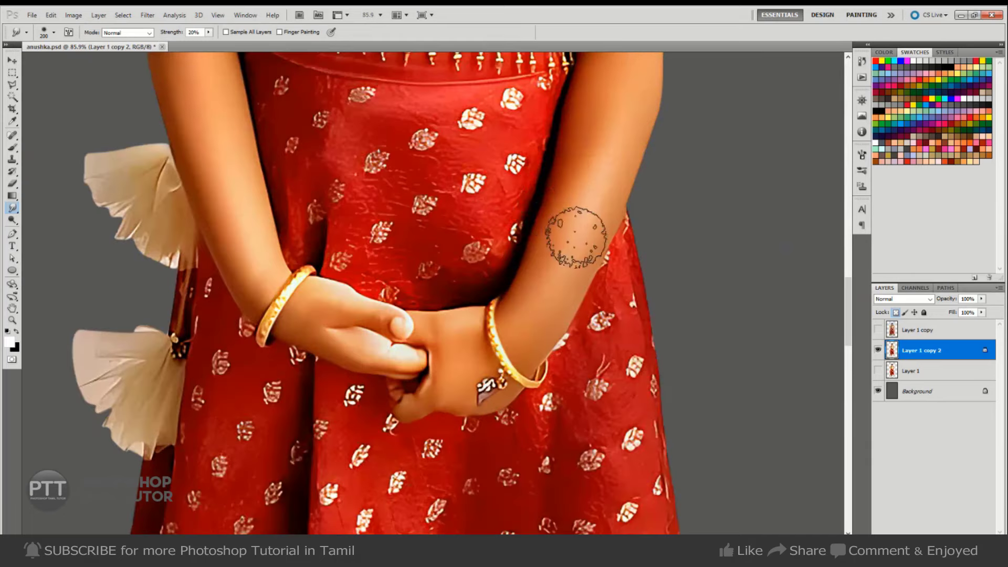
key(bracketleft)
key(bracketleft)
key(bracketleft)
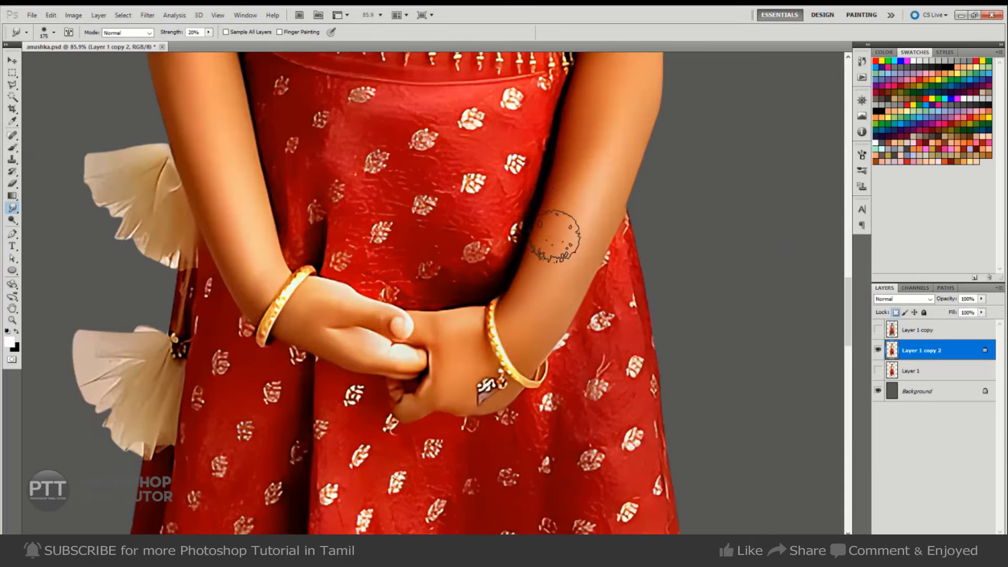
key(bracketleft)
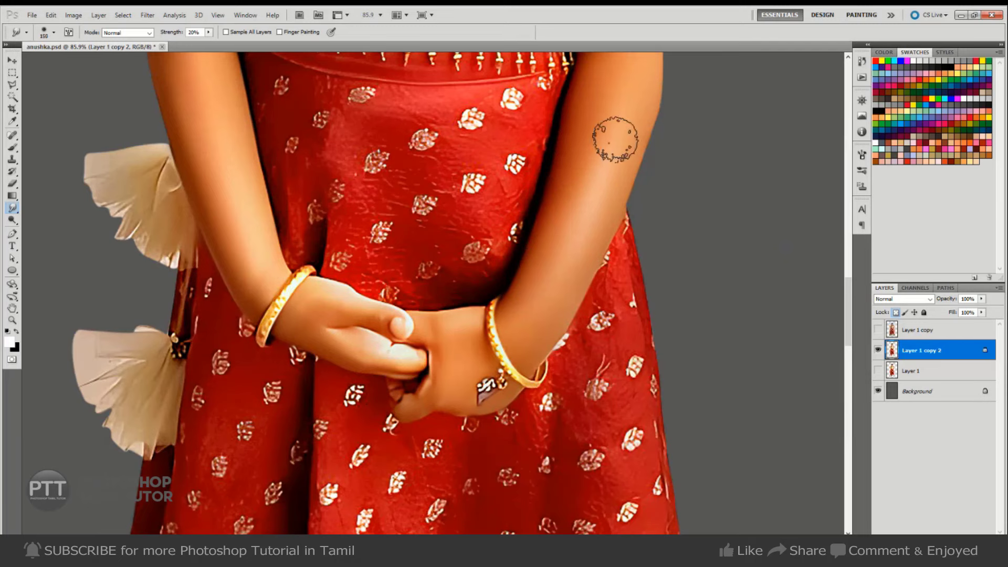
mouse_move(580, 160)
mouse_down()
mouse_move(571, 256)
mouse_move(569, 201)
mouse_up()
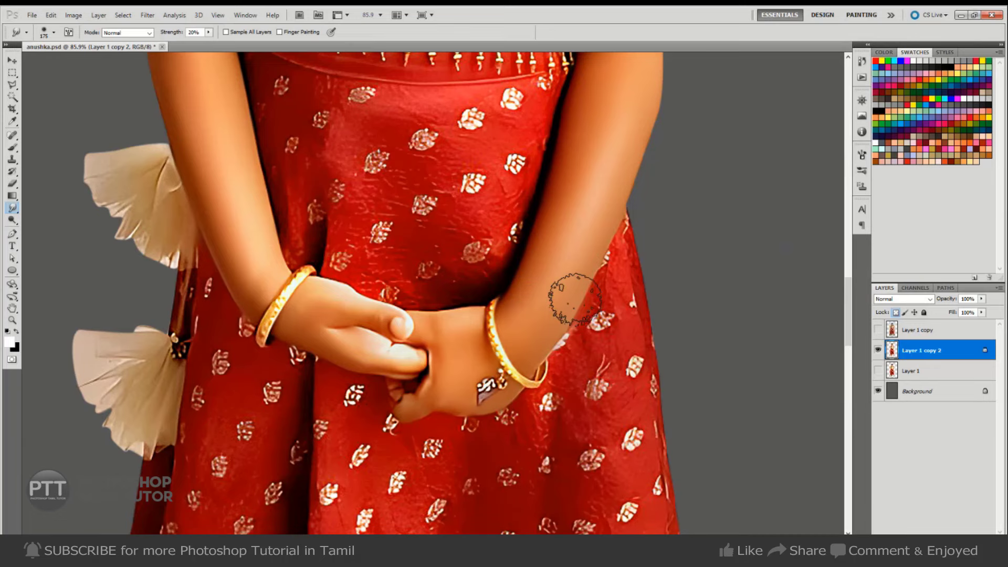
key(bracketright)
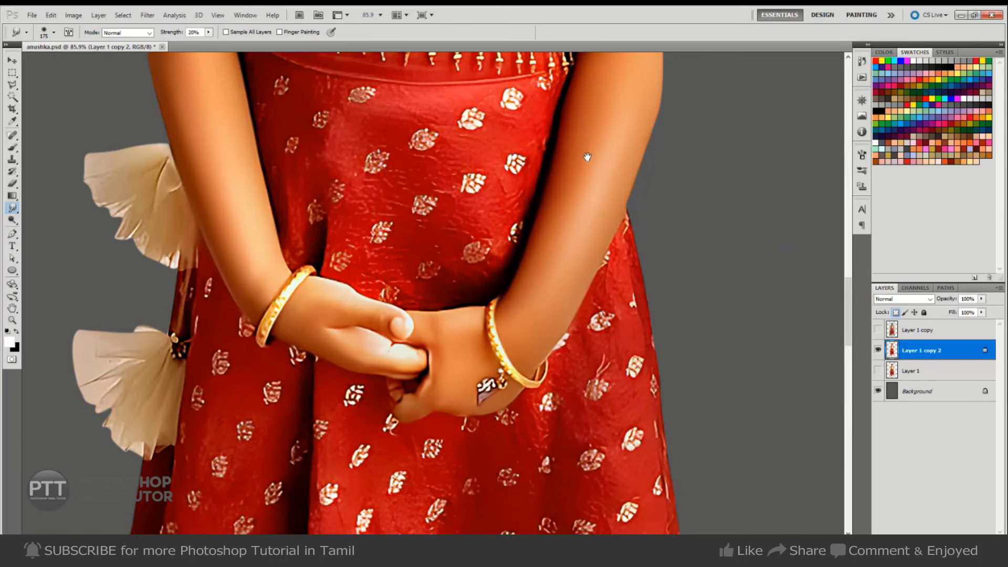
drag(587, 156, 576, 244)
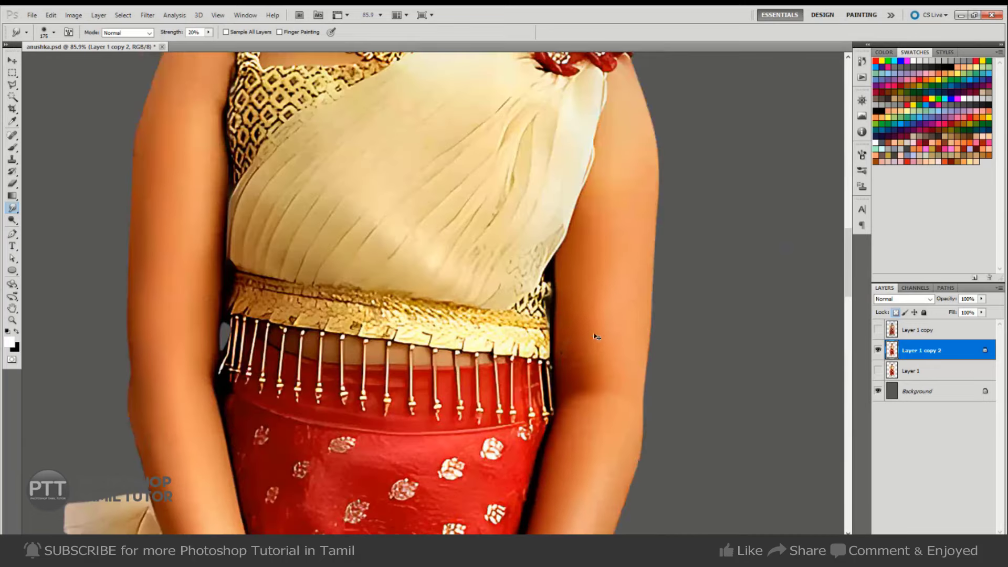
- Zoom into the face and smudge the left cheek softer with a smaller brush at 20%
drag(568, 275, 580, 308)
drag(554, 165, 553, 222)
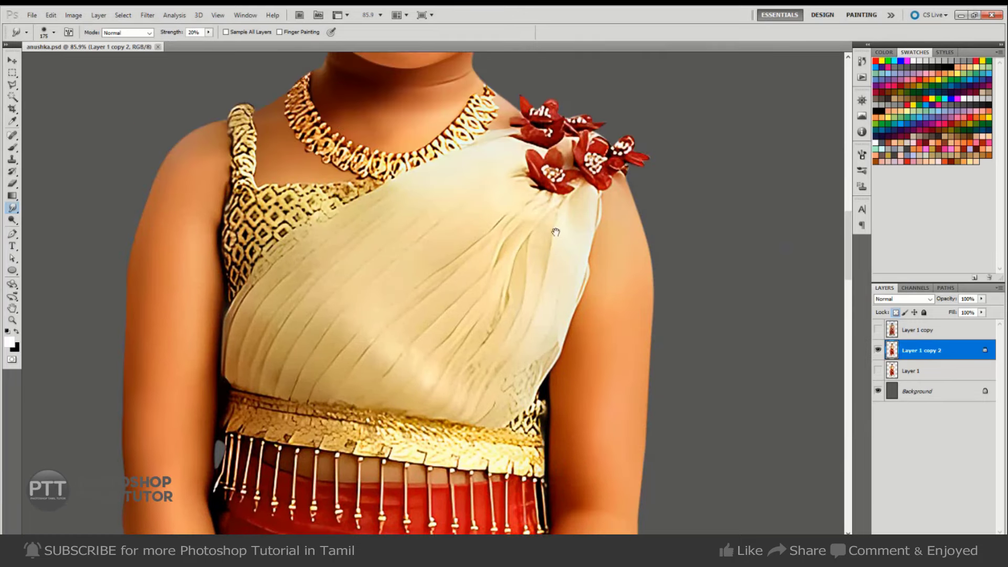
mouse_move(524, 173)
mouse_down()
mouse_move(530, 266)
mouse_move(520, 285)
mouse_move(532, 330)
mouse_up()
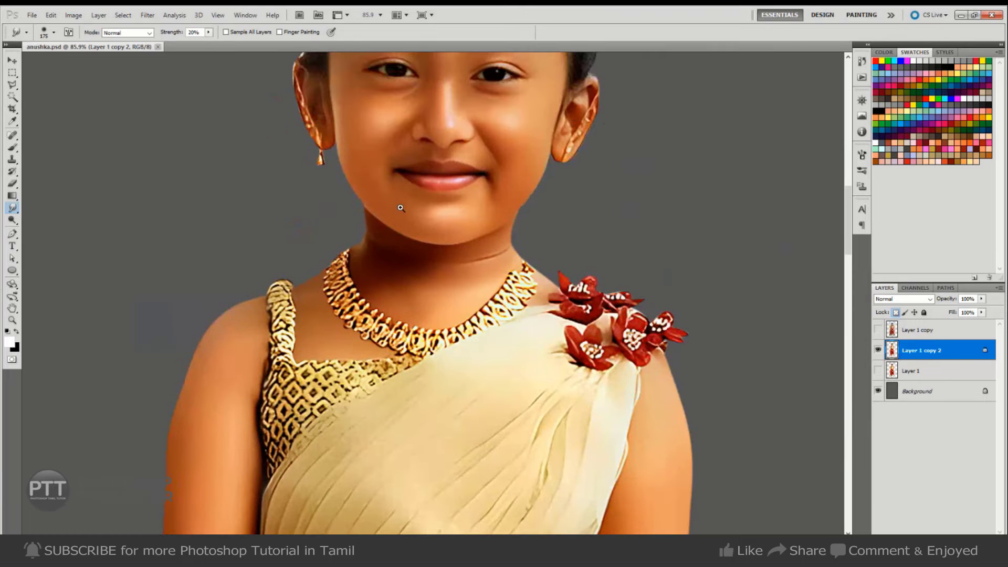
drag(400, 207, 445, 249)
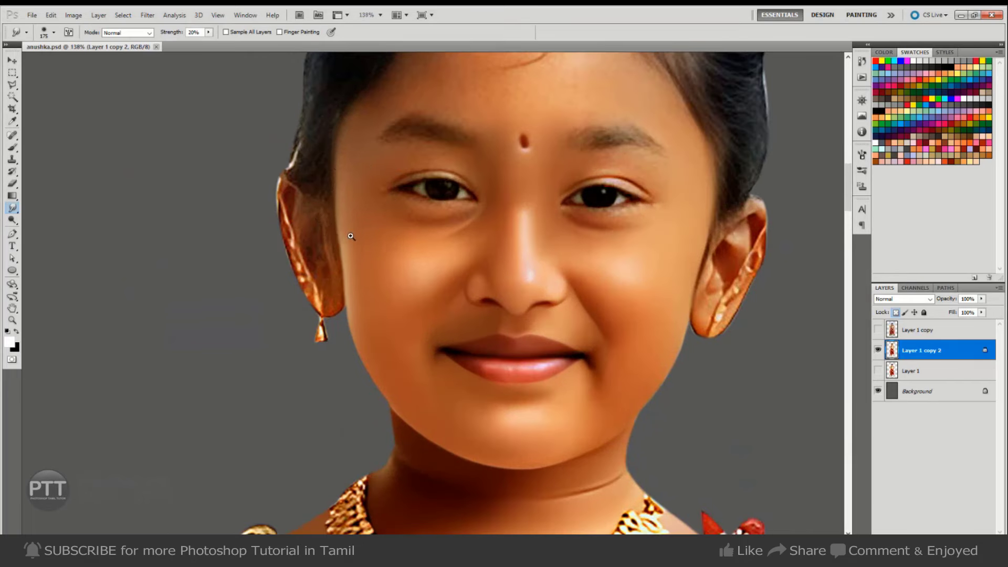
drag(340, 240, 350, 237)
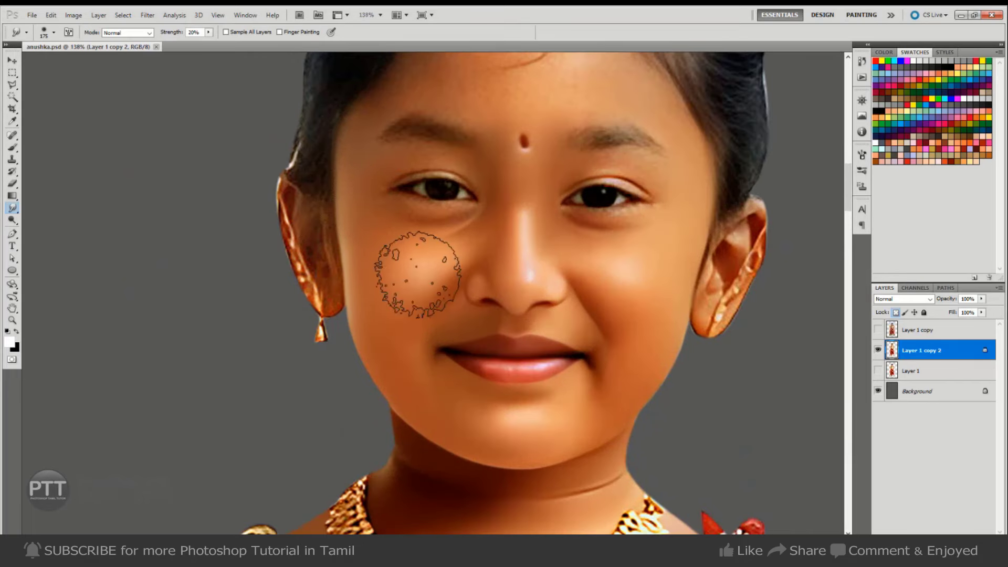
key(bracketleft)
key(bracketleft)
key(bracketleft)
drag(421, 297, 426, 297)
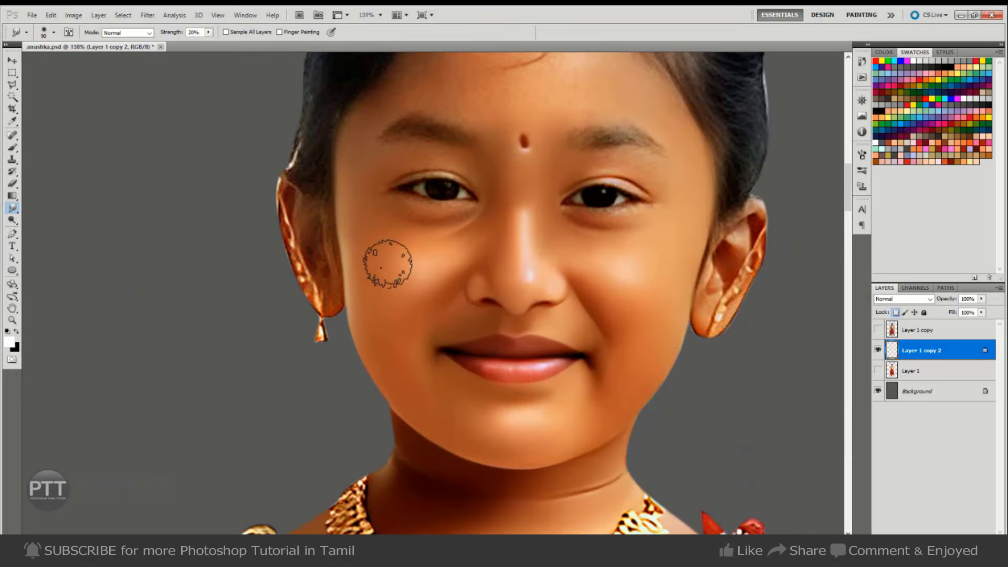
key(bracketright)
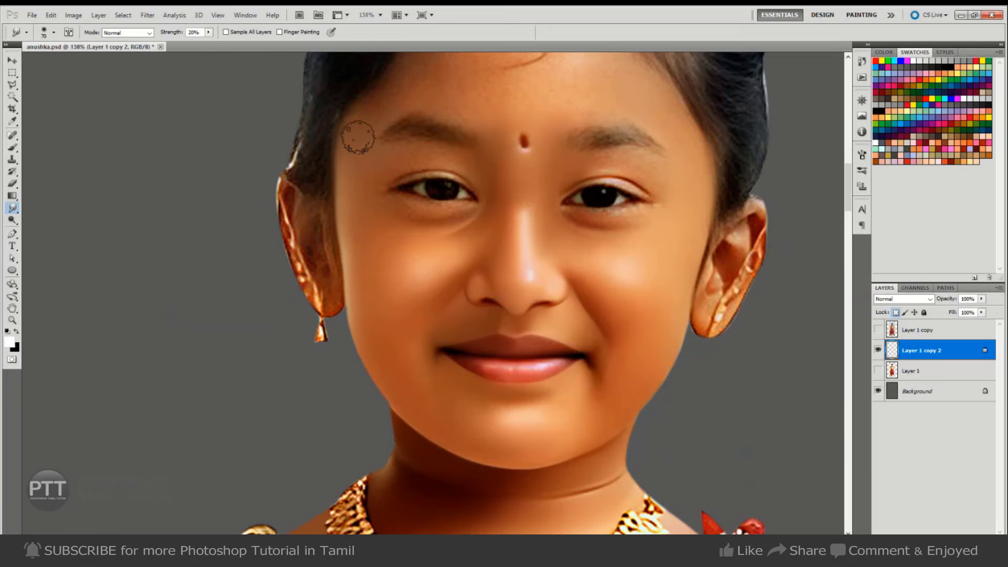
drag(300, 229, 328, 233)
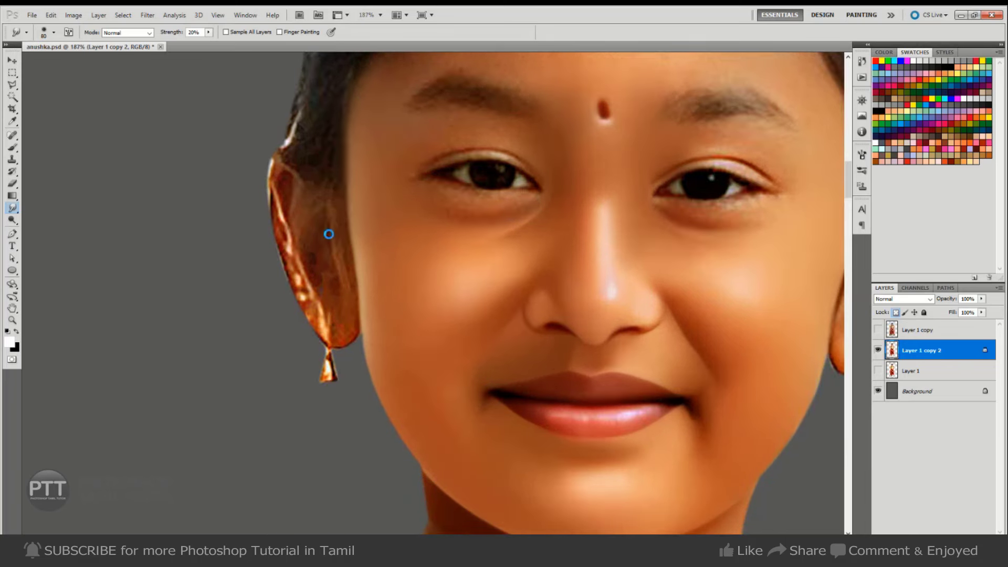
- Raise Smudge Strength to 30%, smudge the ears, and return to 100% view
key(3)
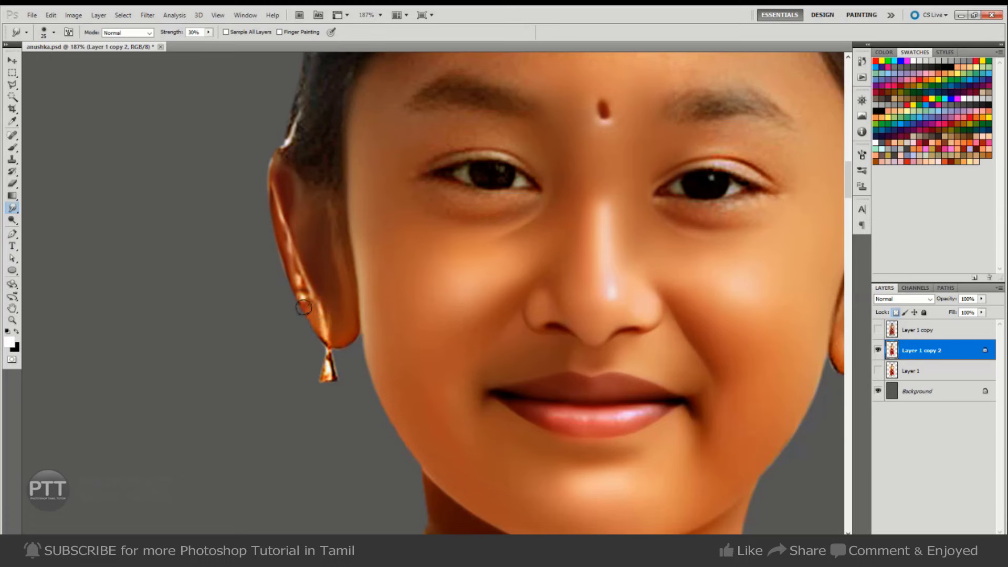
scroll(393, 298, down, 5)
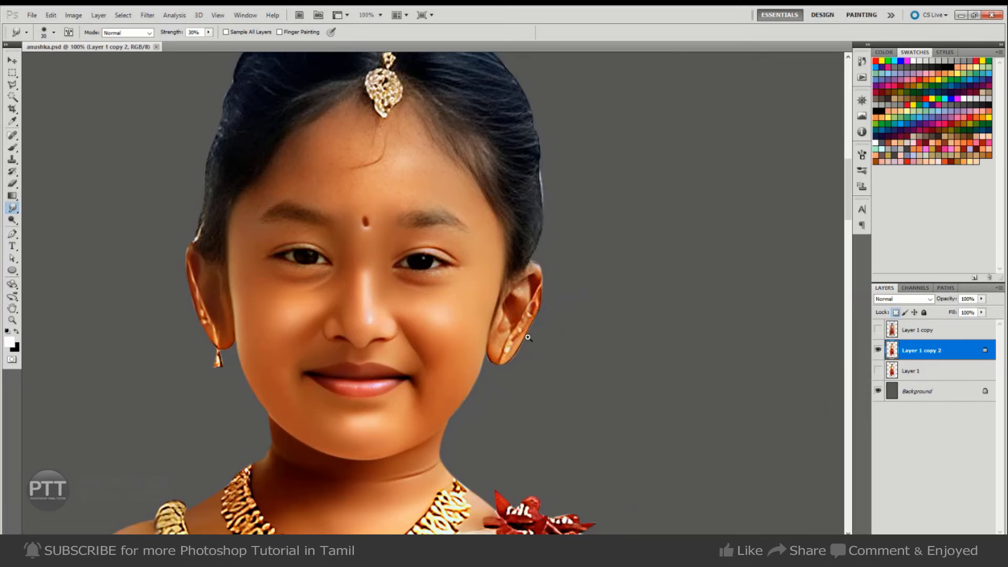
scroll(528, 337, up, 2)
scroll(522, 337, up, 2)
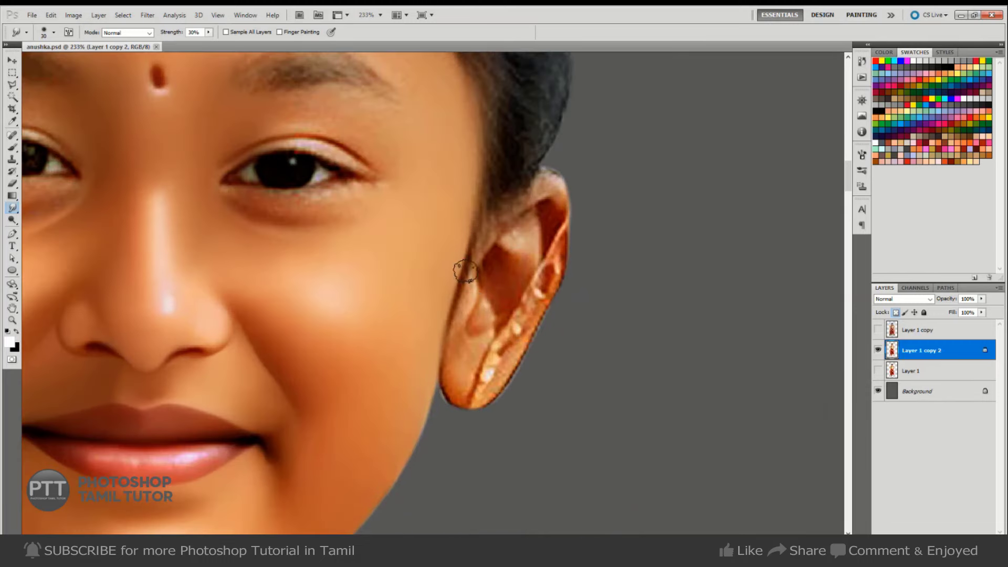
scroll(479, 297, up, 1)
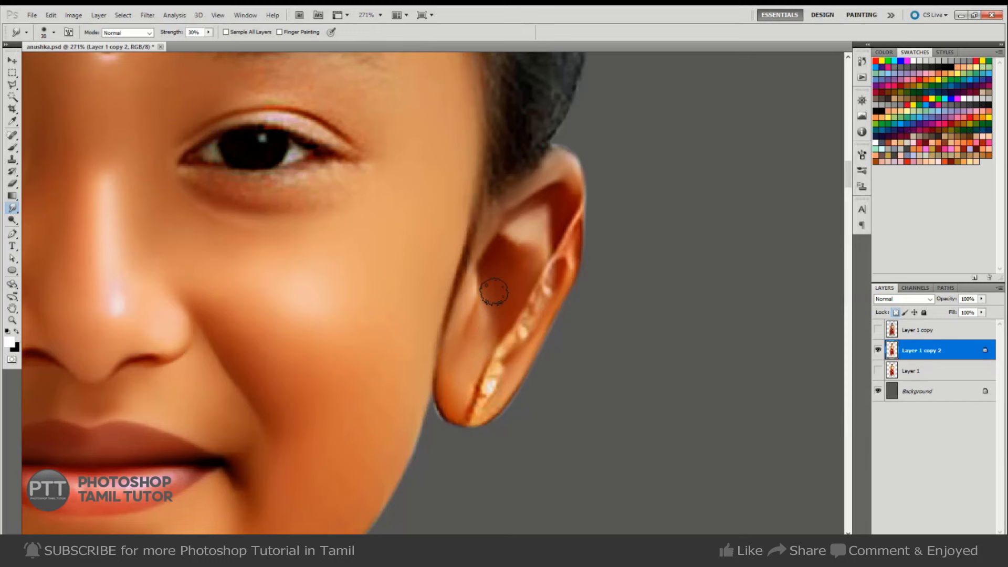
key(ctrl+1)
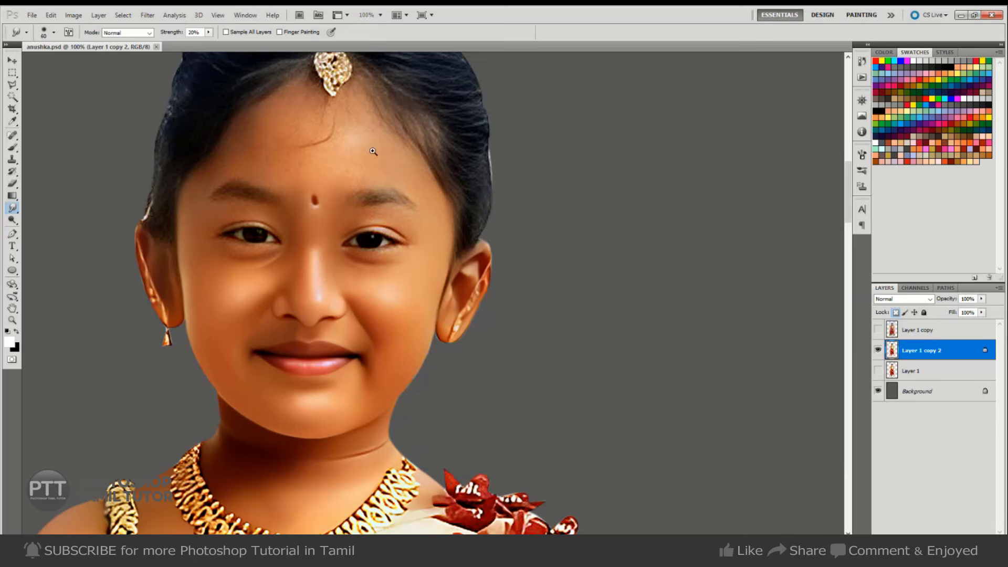
- Zoom into the forehead above the bindi and smudge it smooth, resizing the brush as needed
drag(370, 159, 385, 187)
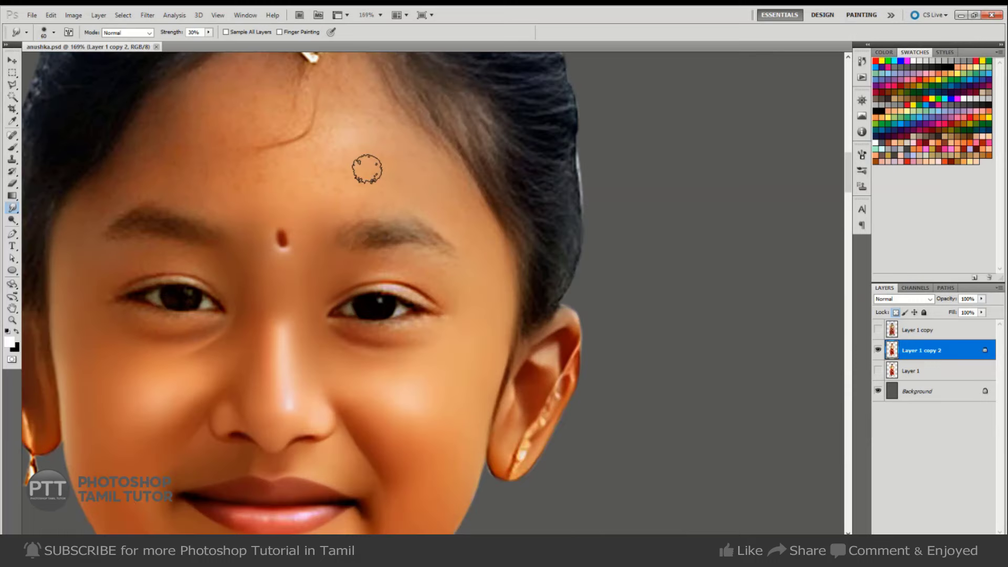
key(bracketright)
key(bracketright)
key(bracketright)
drag(465, 232, 479, 238)
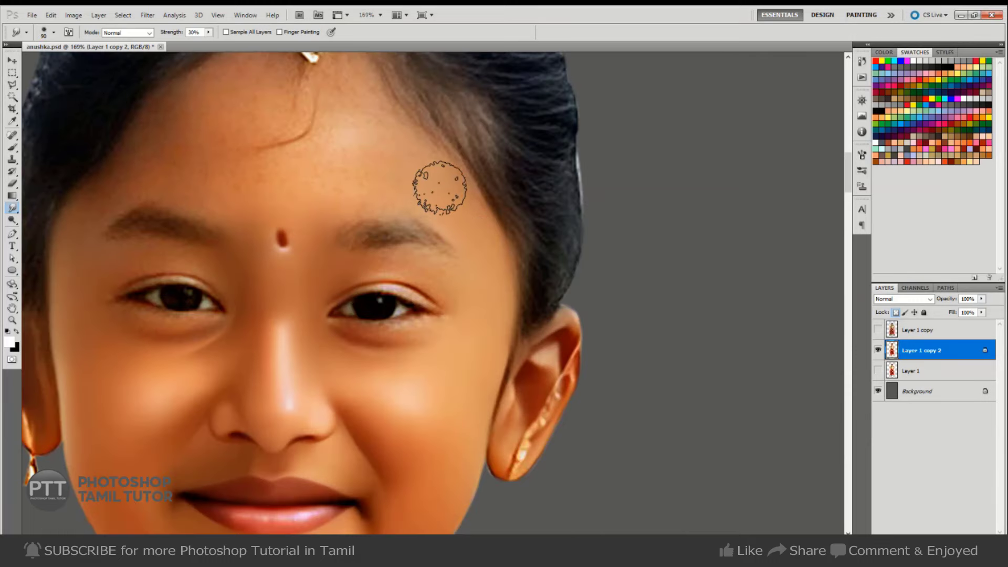
key(bracketright)
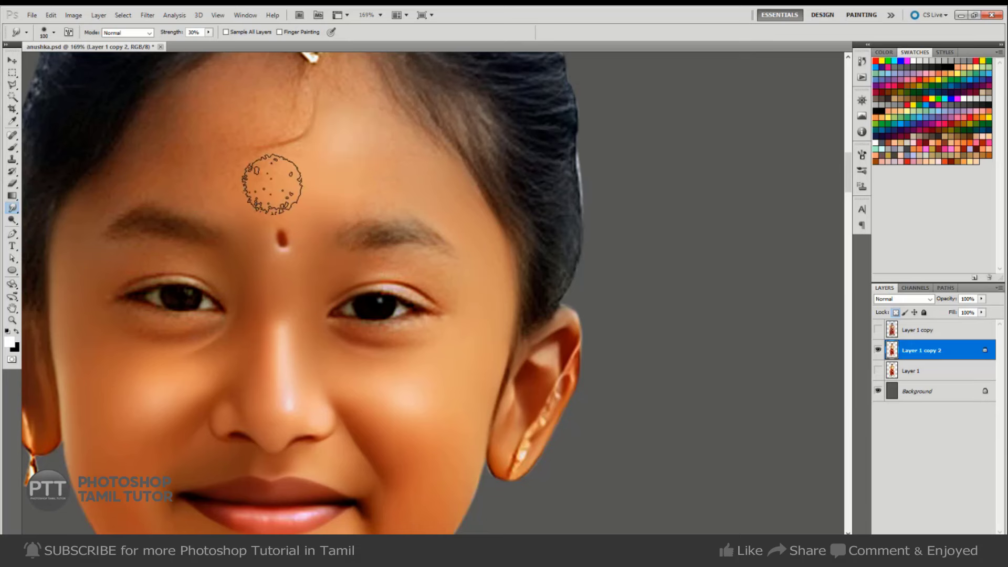
key(bracketright)
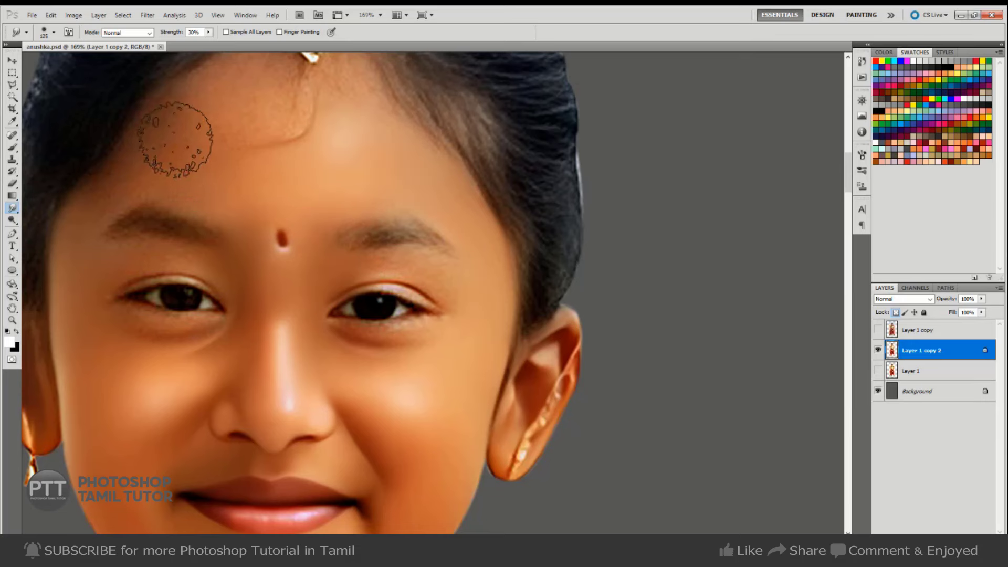
key(bracketleft)
key(bracketleft)
key(bracketleft)
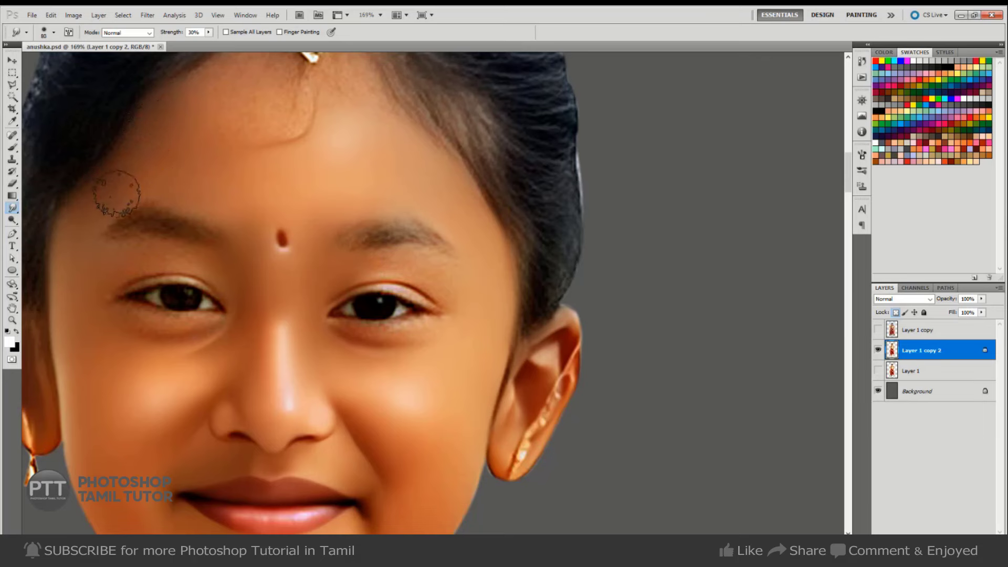
key(bracketright)
key(bracketright)
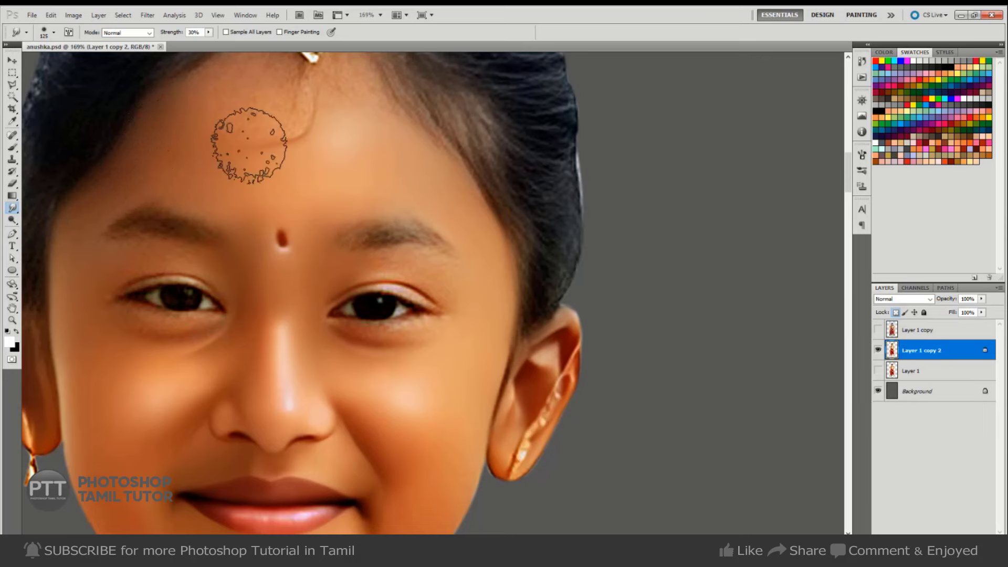
key(bracketright)
key(bracketright)
key(bracketright)
key(bracketleft)
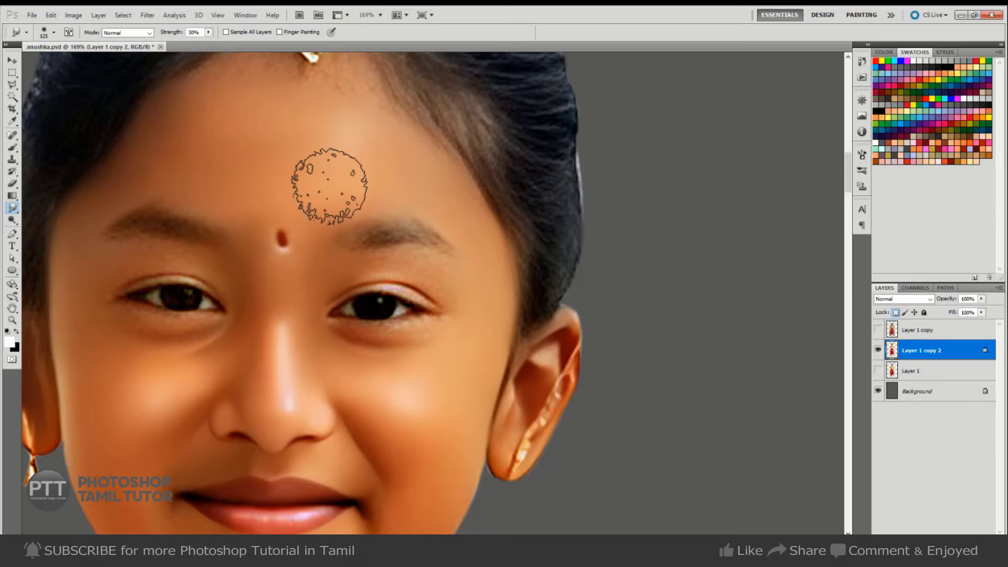
drag(327, 162, 419, 314)
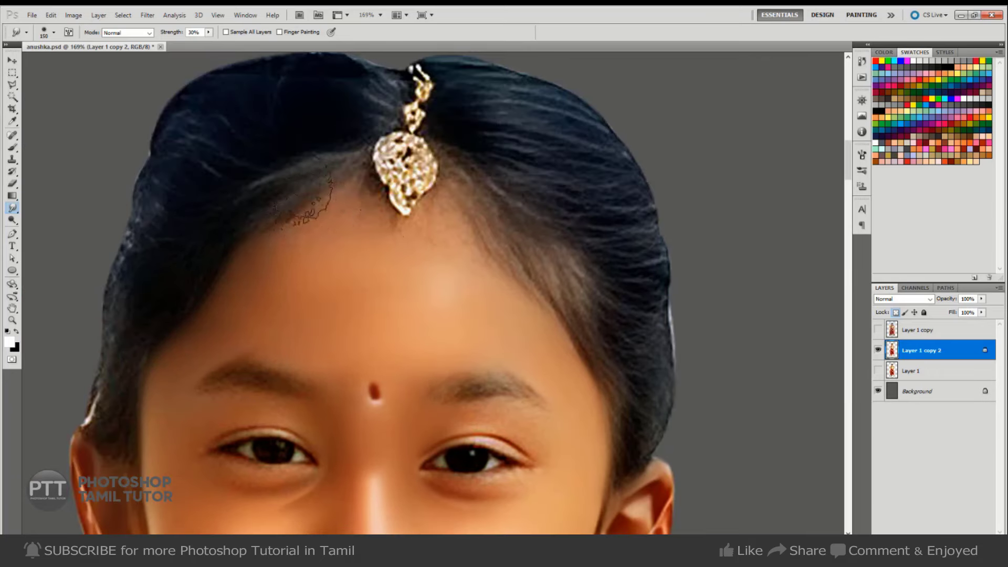
- Adjust the smudge brush size repeatedly for working on the cheeks
key(bracketleft)
key(bracketleft)
key(bracketleft)
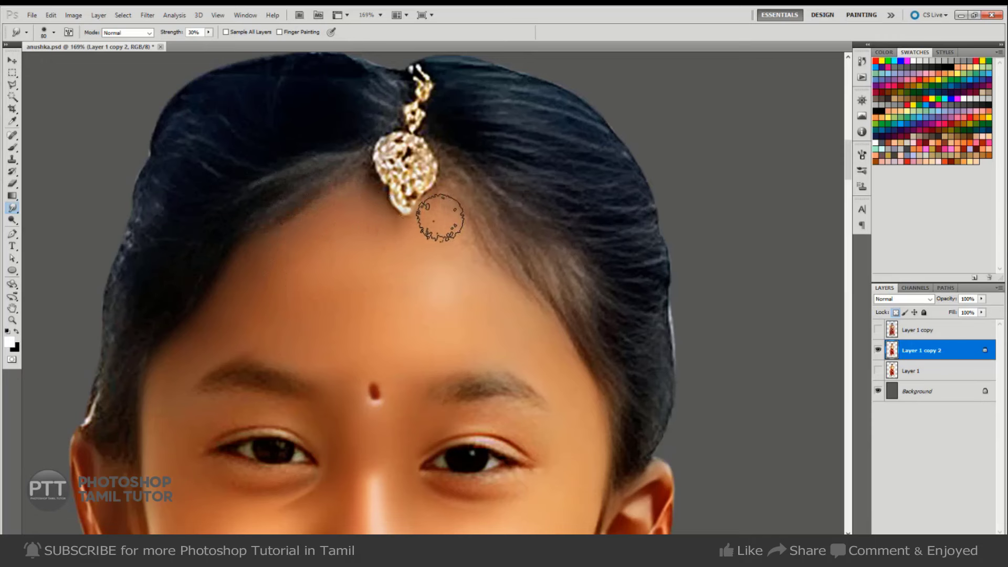
key(bracketright)
key(bracketleft)
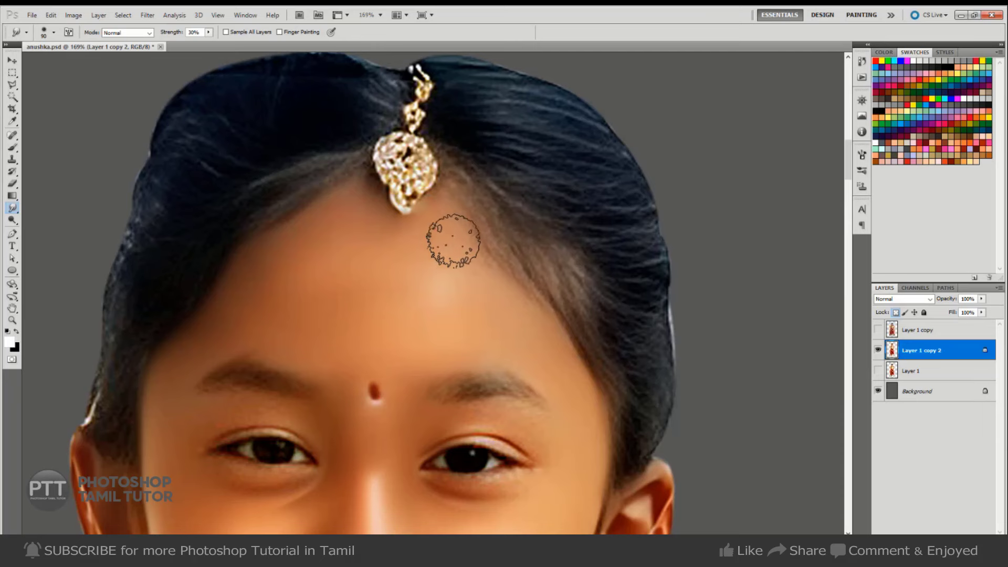
key(bracketright)
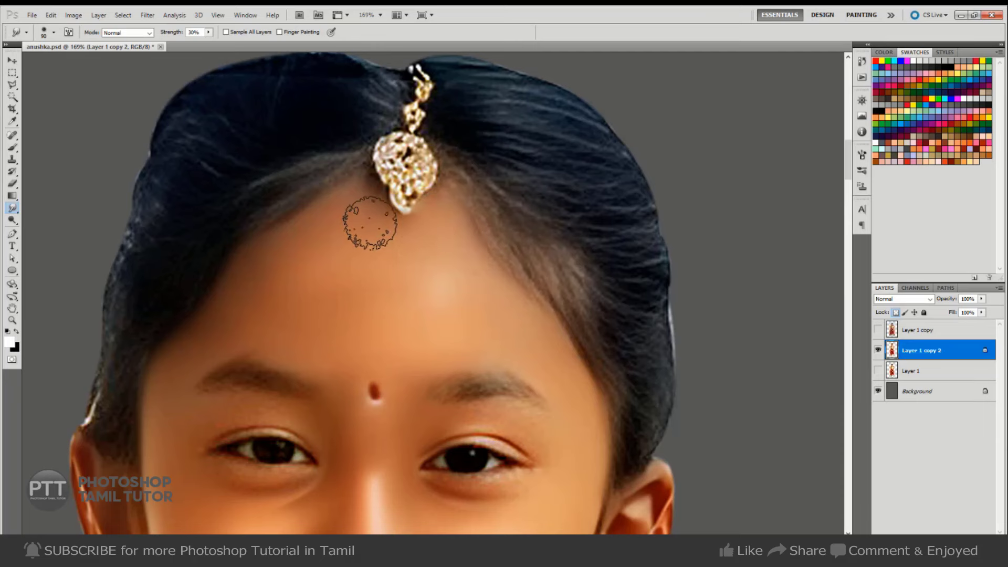
key(bracketright)
key(bracketright)
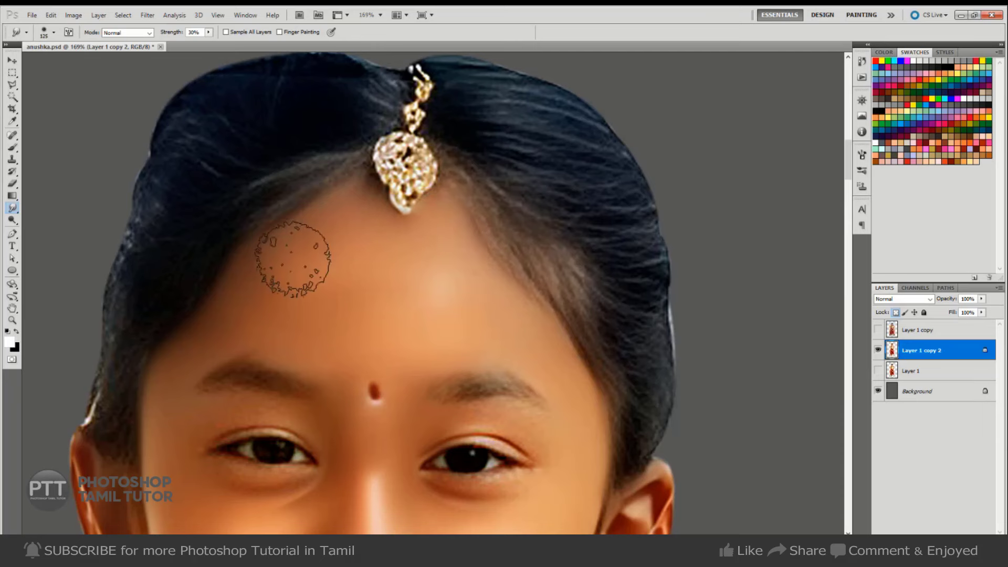
key(bracketleft)
key(bracketleft)
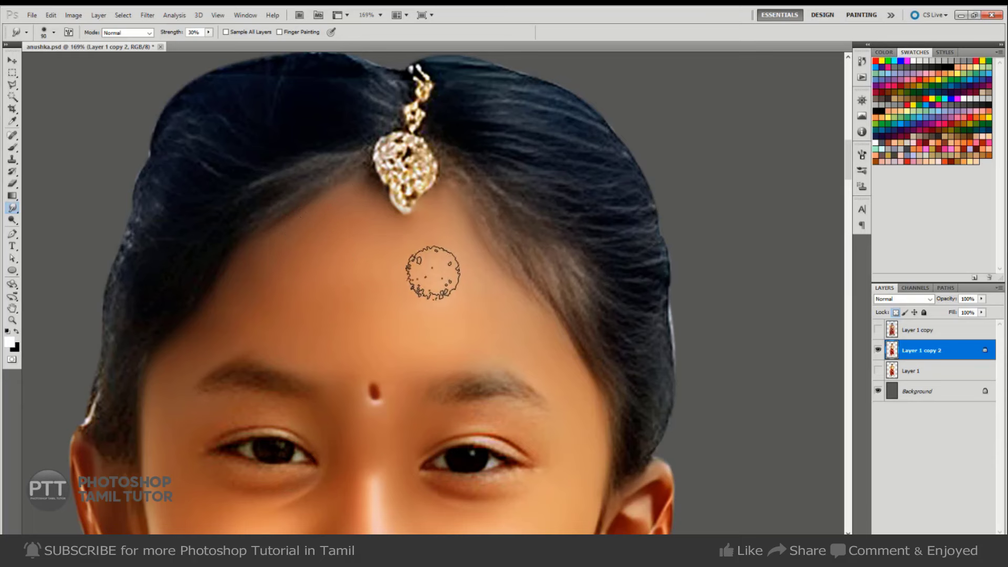
key(bracketright)
key(bracketright)
key(bracketright)
key(bracketright)
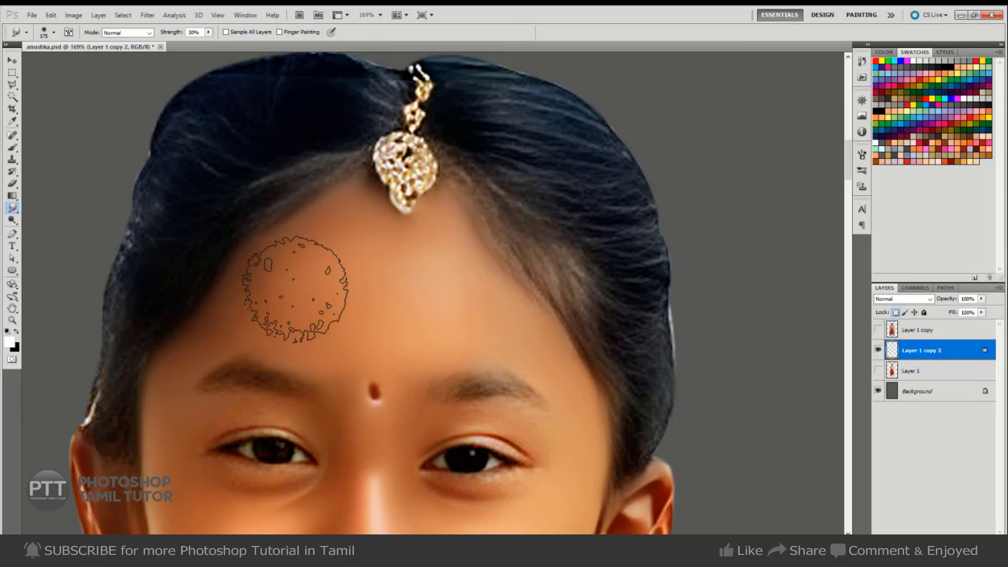
key(bracketleft)
key(bracketleft)
key(bracketleft)
key(bracketright)
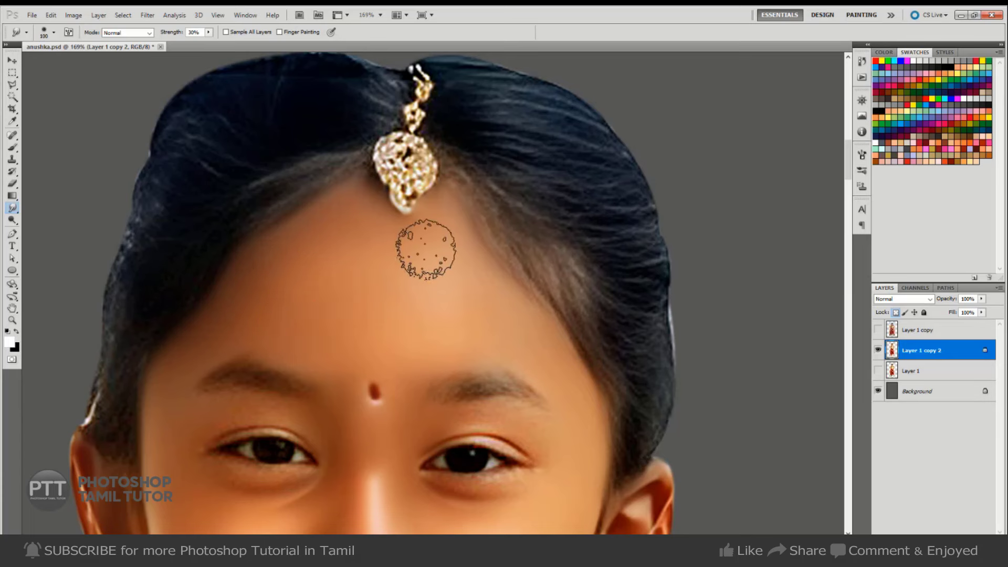
key(bracketright)
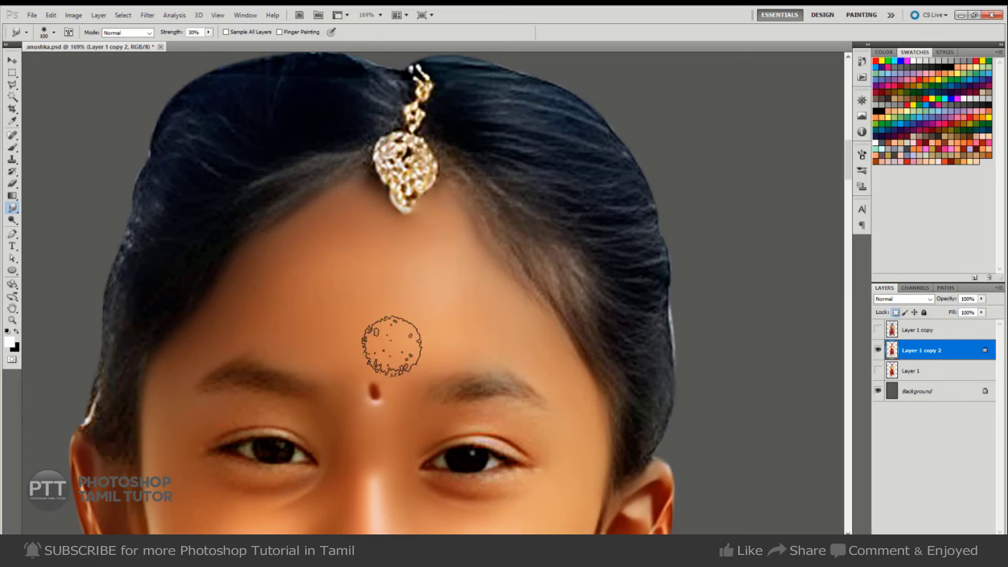
key(bracketright)
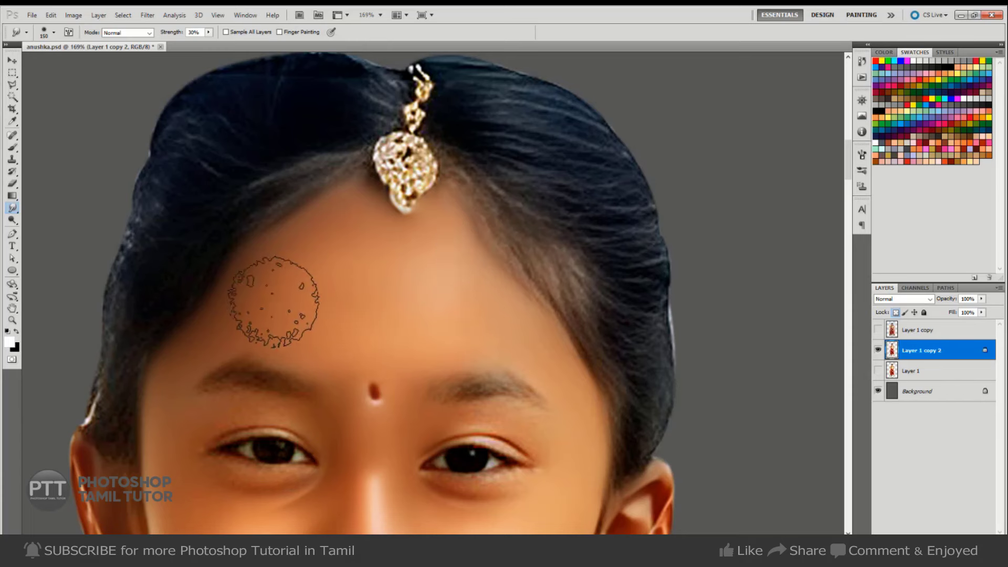
key(bracketleft)
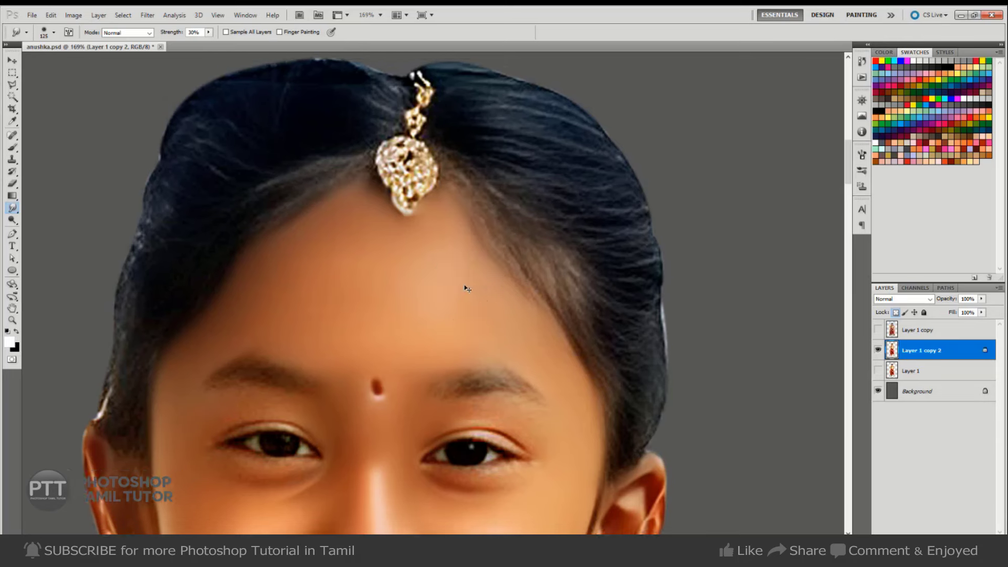
- Set Smudge Strength to 20% and smudge the left cheek smoother
key(ctrl+minus)
key(ctrl+minus)
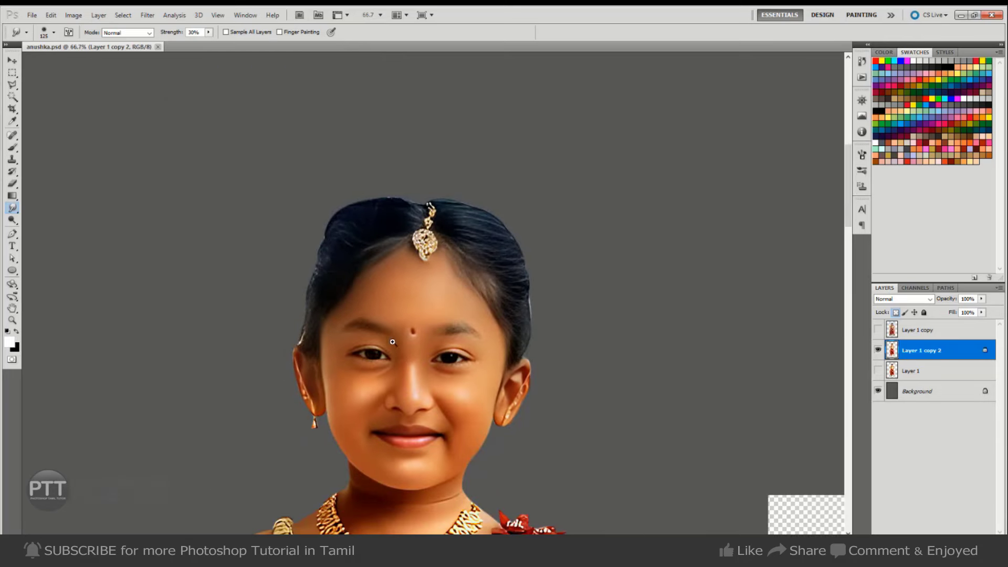
mouse_move(421, 419)
mouse_down()
mouse_move(468, 333)
mouse_move(493, 333)
mouse_move(495, 321)
mouse_move(464, 340)
mouse_up()
key(2)
key(bracketleft)
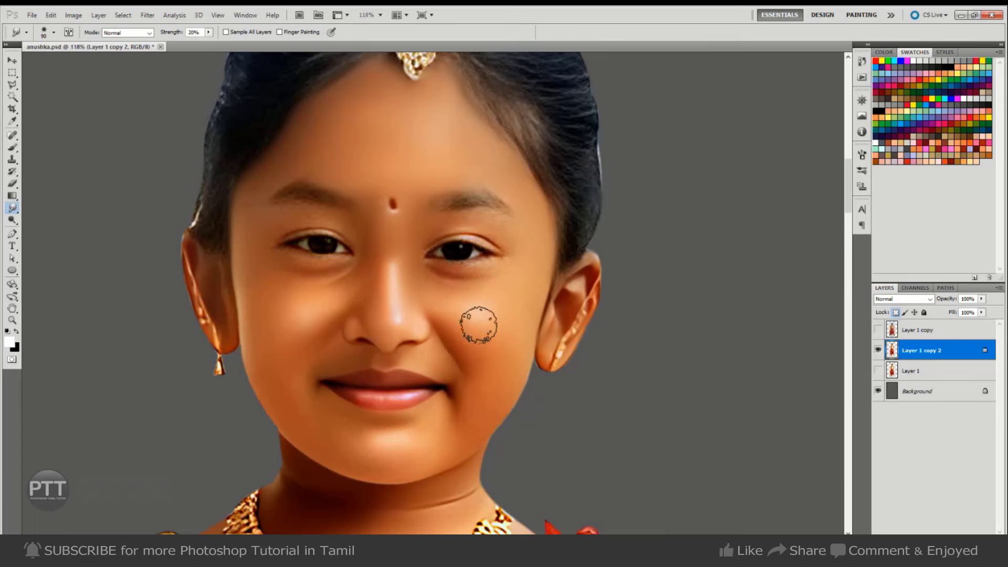
key(bracketleft)
key(bracketright)
key(bracketright)
key(bracketright)
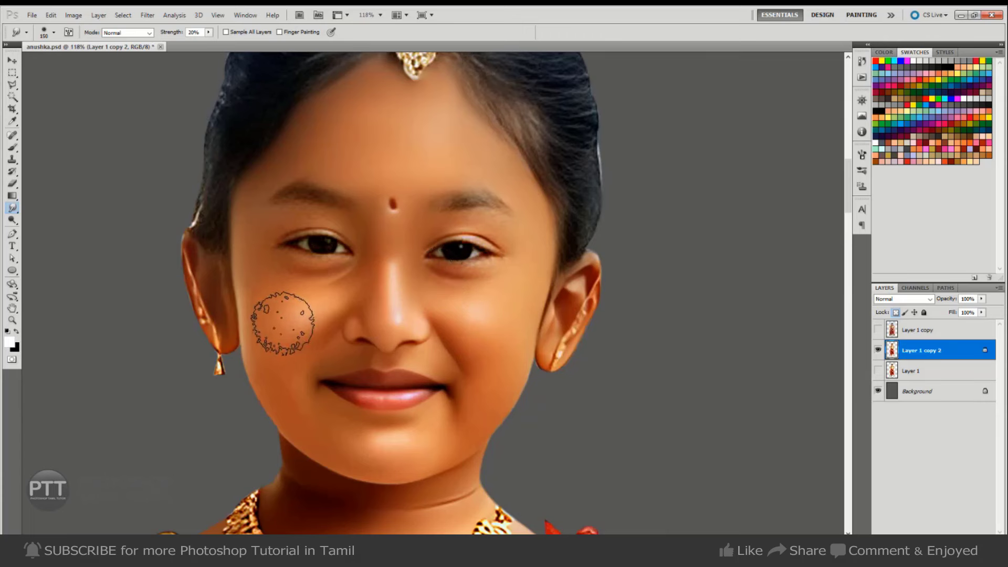
key(bracketleft)
key(bracketleft)
key(bracketleft)
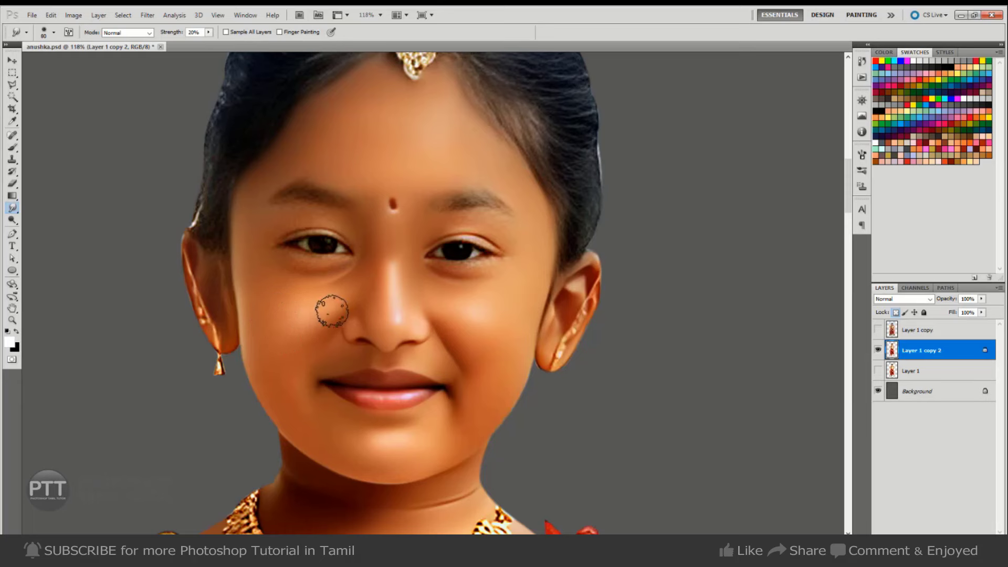
key(bracketright)
key(bracketright)
drag(291, 333, 277, 326)
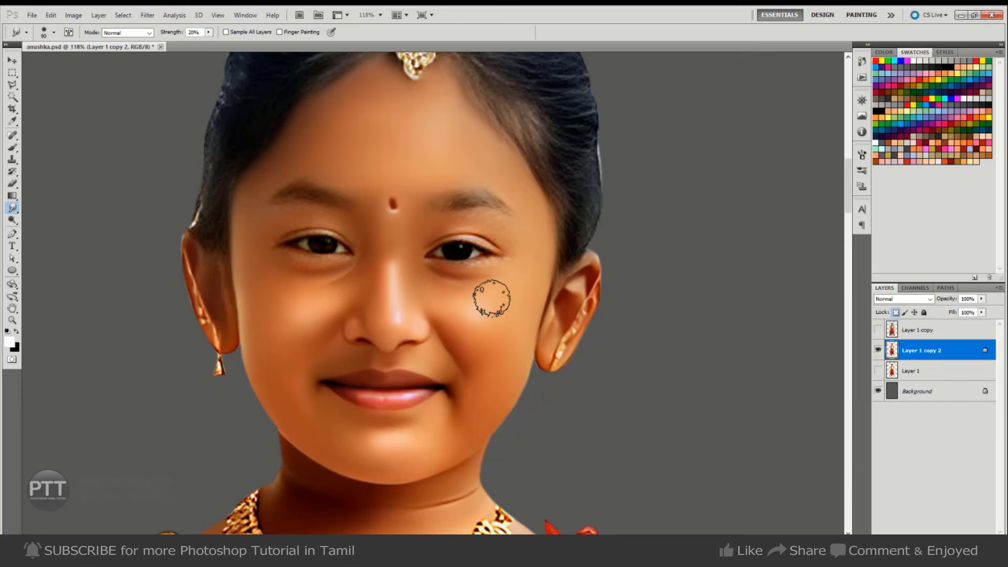
- Zoom out to the whole head, then zoom in closely on the left eye
key(bracketright)
key(ctrl+minus)
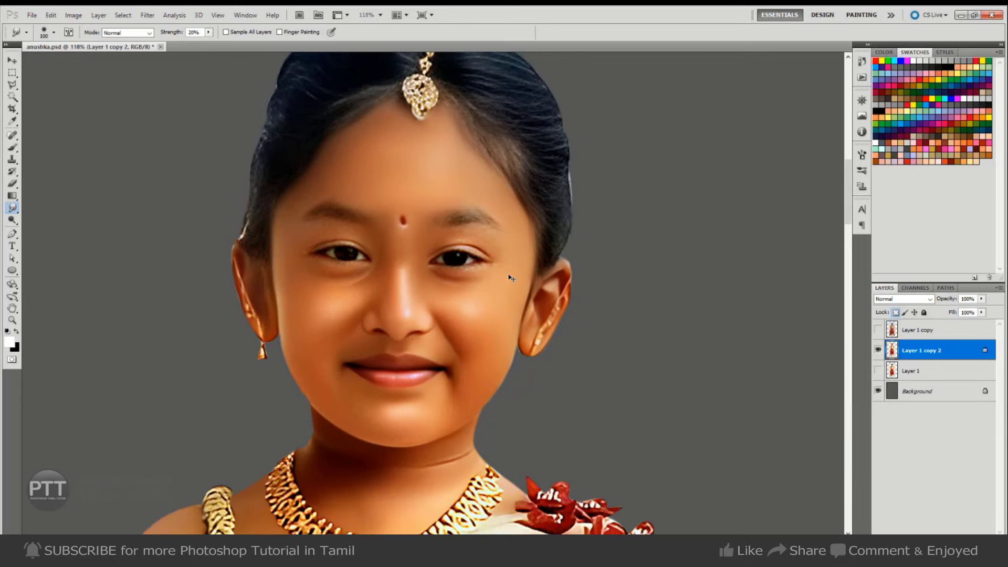
key(ctrl+minus)
drag(348, 288, 402, 313)
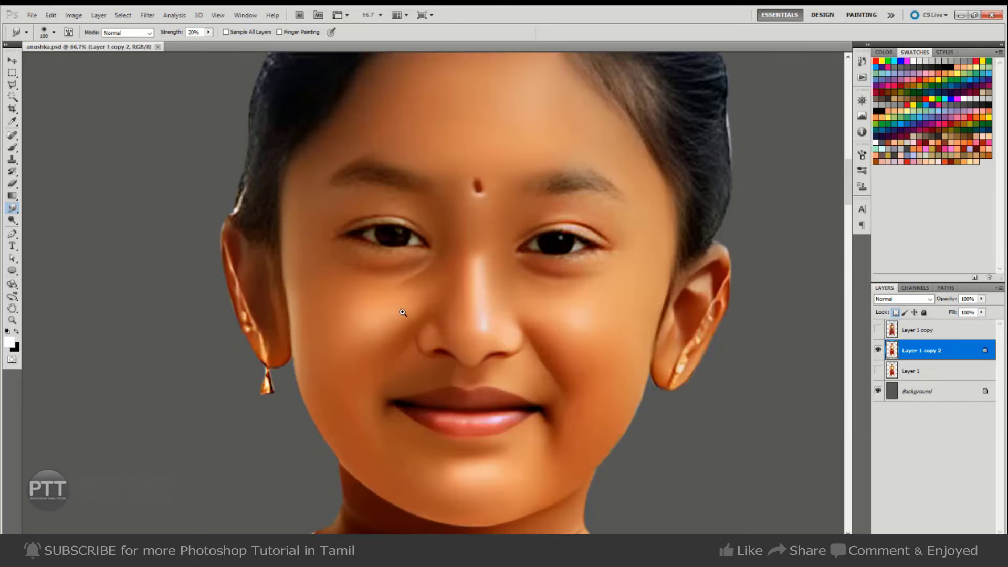
drag(360, 206, 383, 210)
- Trace a Pen path around the left eye's brow-to-eyelid skin and convert it to a selection
key(p)
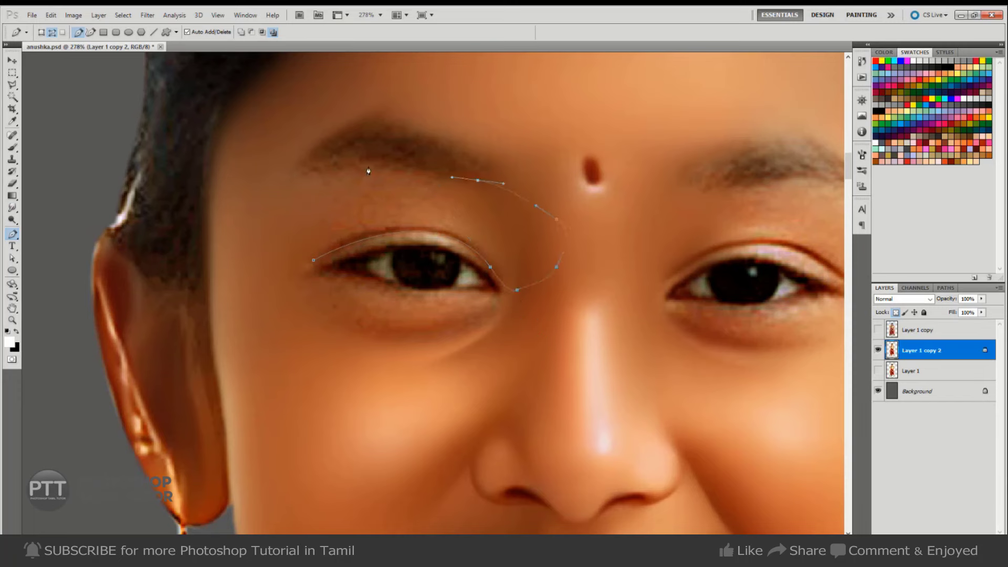
key(ctrl+Return)
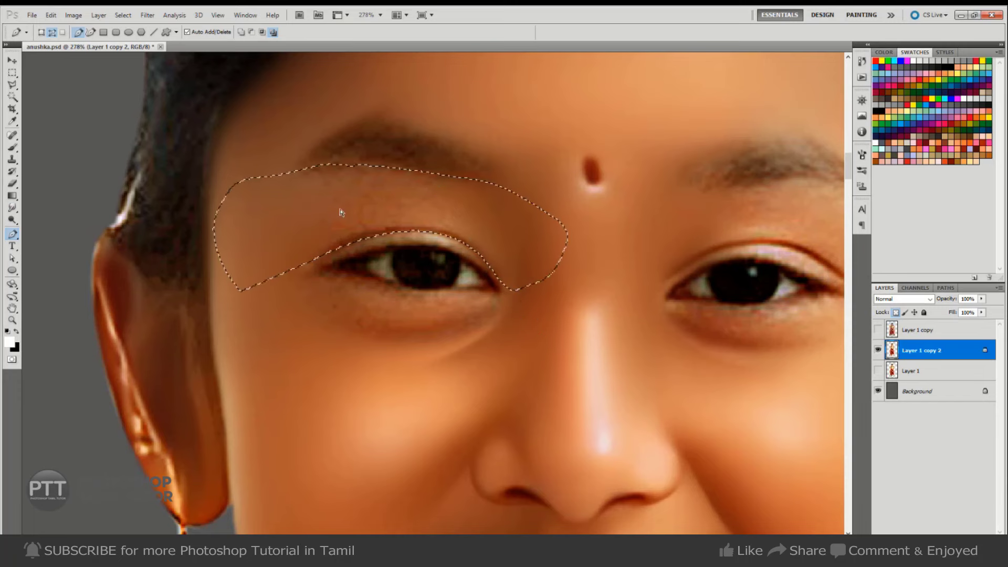
key(m)
ctrl+click(389, 317)
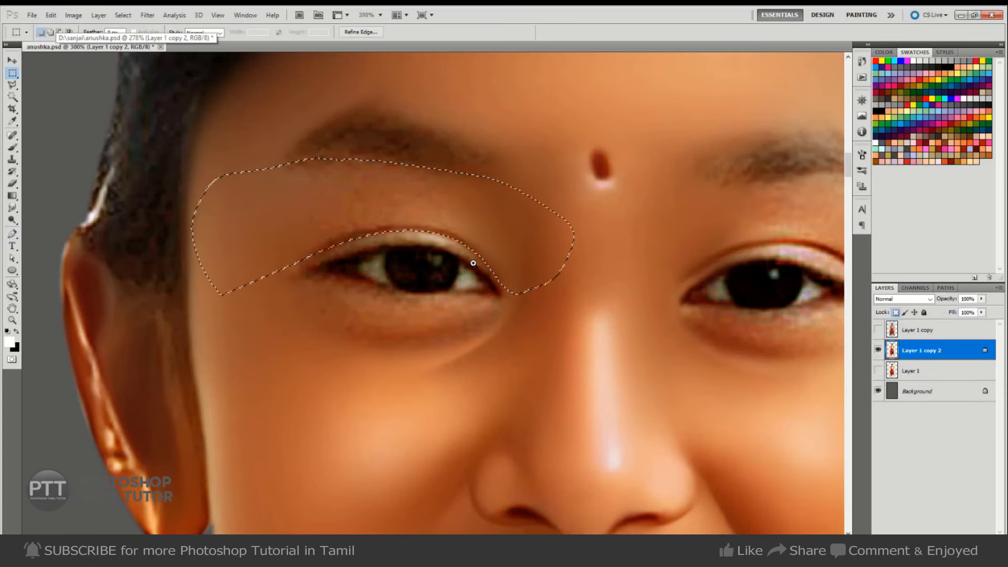
- Feather the brow-to-eyelid selection, after opening and cancelling Refine Edge
right_click(518, 244)
click(556, 289)
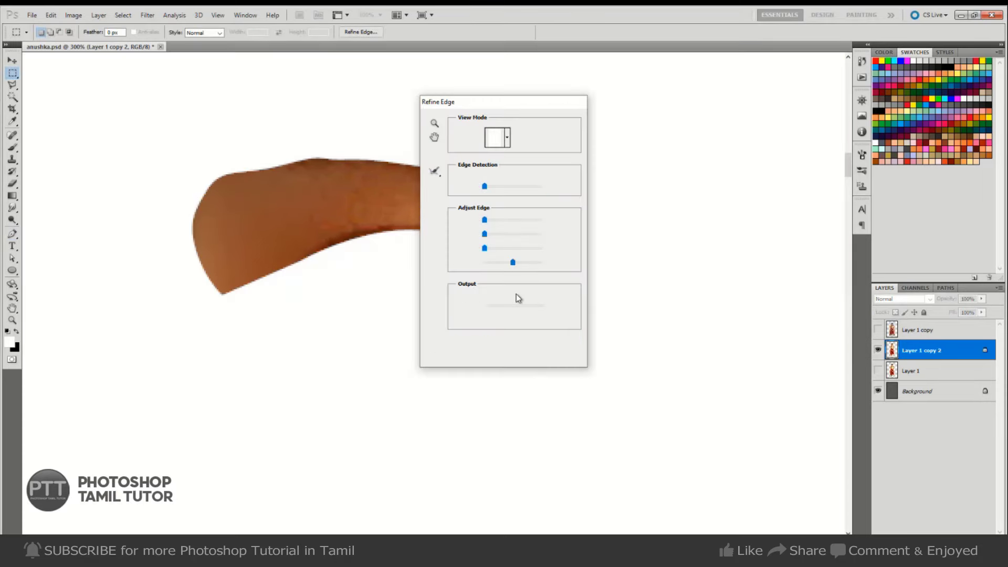
key(Escape)
right_click(512, 209)
click(537, 240)
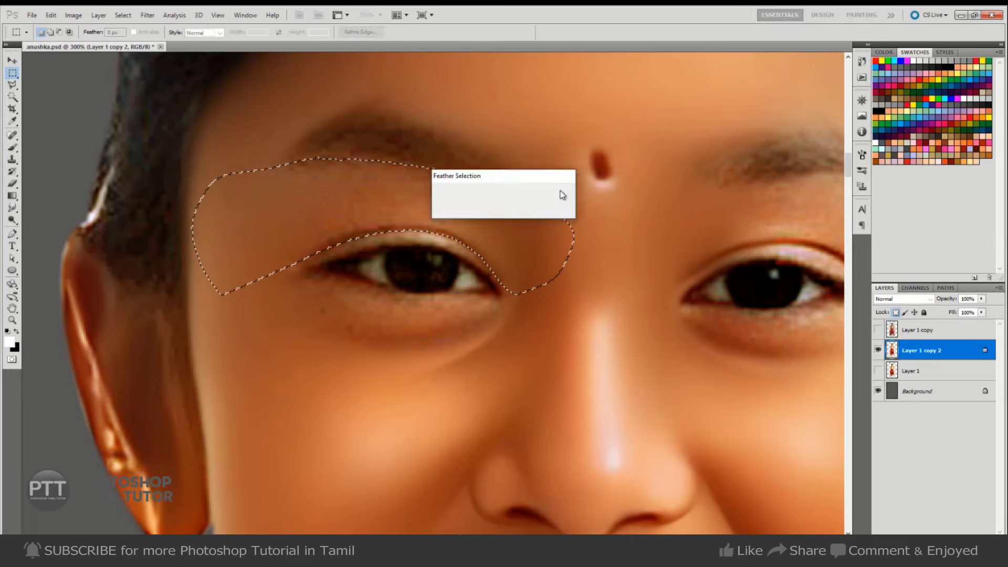
click(549, 193)
ctrl+click(370, 243)
- Smudge the skin under the left eyebrow smooth with a small Smudge brush inside the selection
key(r)
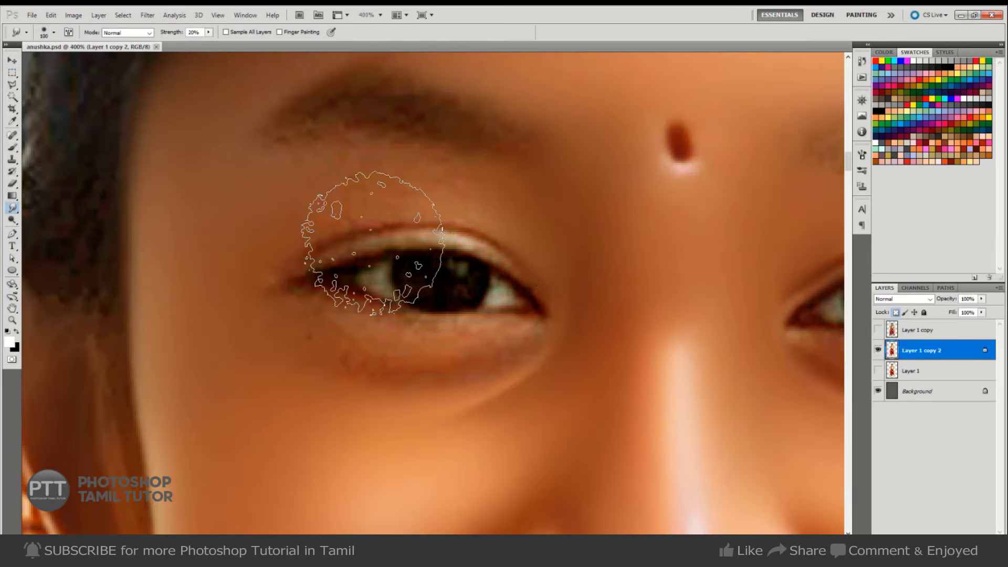
key(bracketleft)
key(bracketleft)
key(bracketleft)
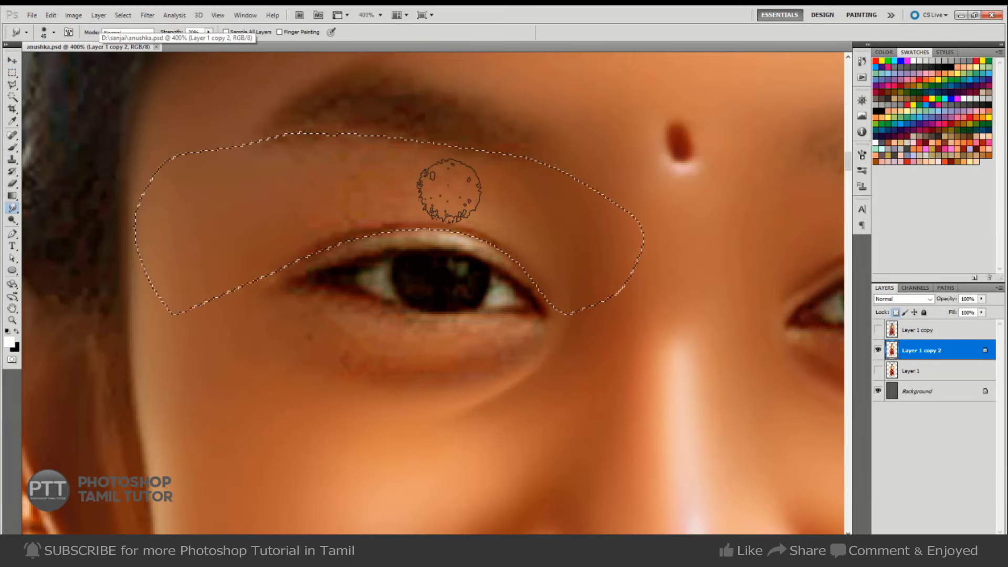
drag(450, 187, 461, 176)
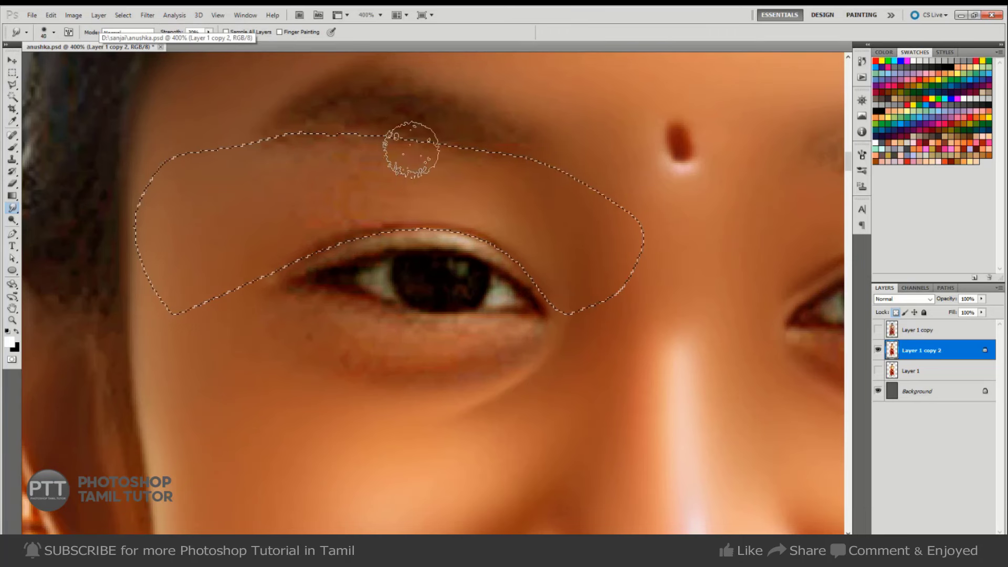
key(bracketright)
key(bracketright)
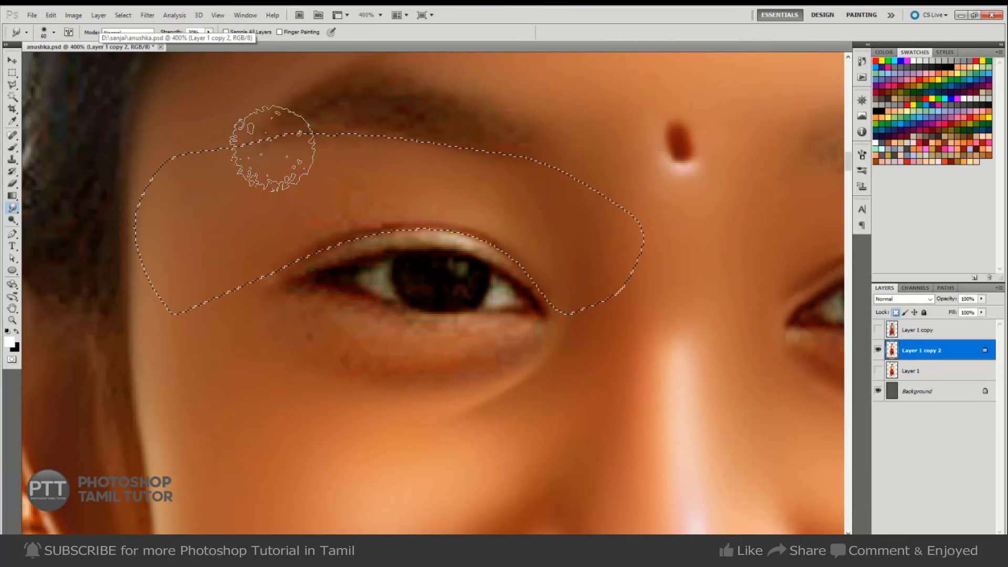
key(bracketleft)
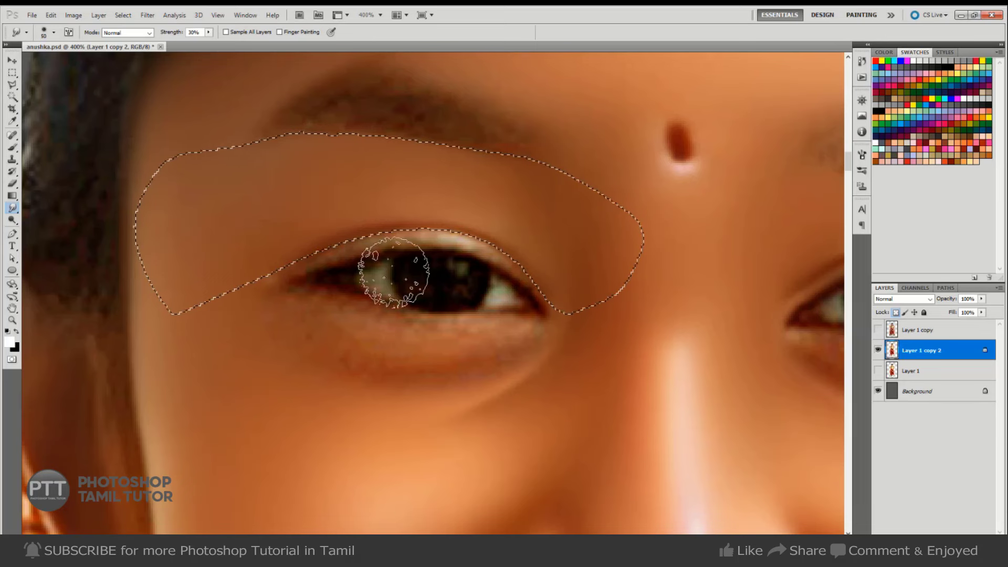
key(bracketleft)
key(bracketleft)
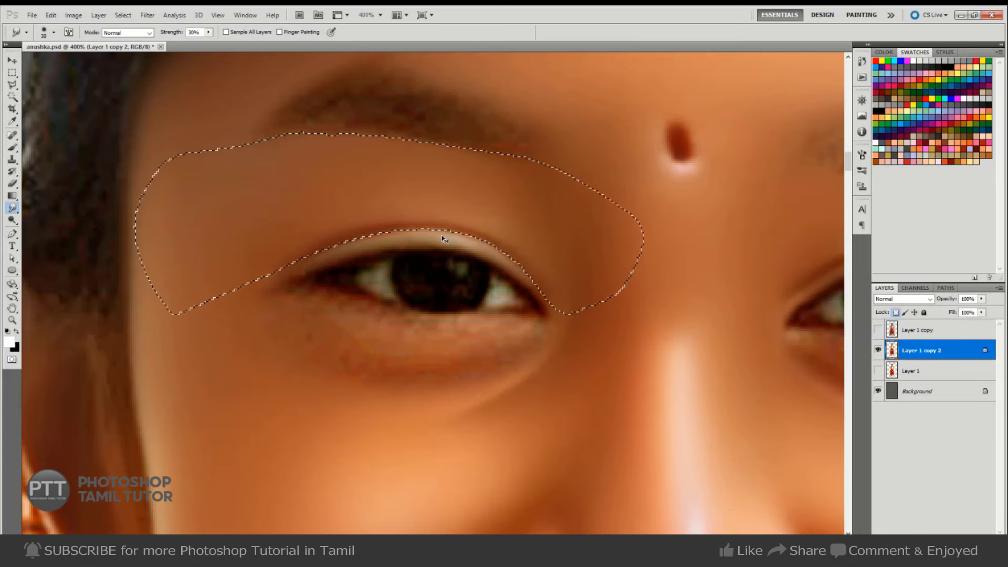
mouse_move(541, 281)
mouse_down()
mouse_move(371, 263)
mouse_move(479, 263)
mouse_up()
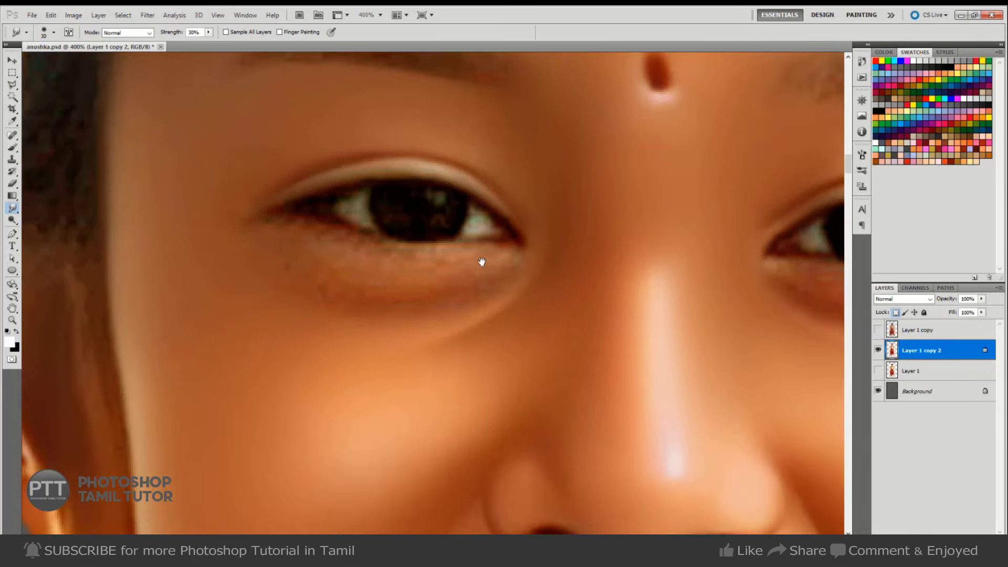
- Trace a Pen path around the left eye and under-eye skin and turn it into a selection
key(p)
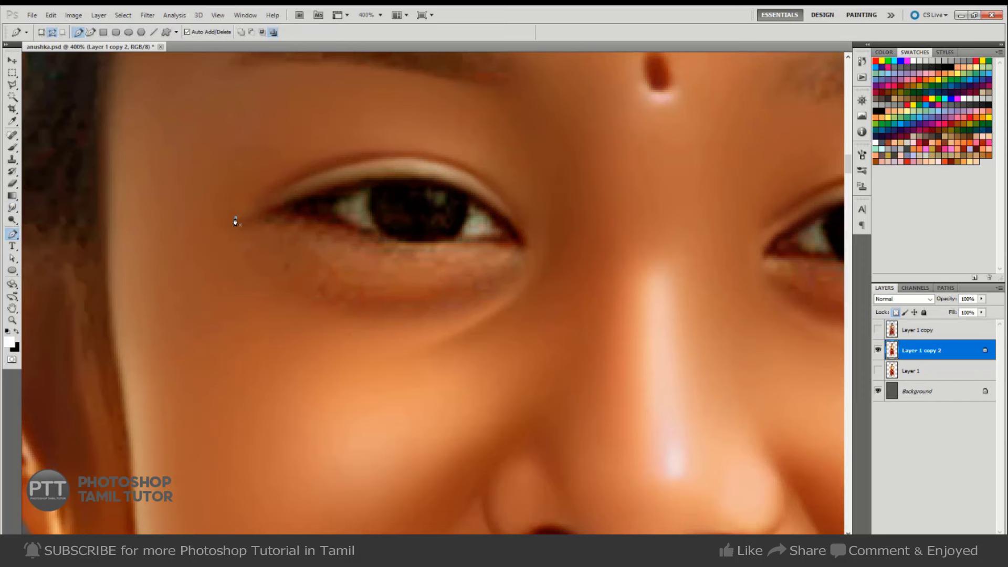
mouse_move(514, 227)
mouse_down()
mouse_move(557, 270)
mouse_move(529, 245)
mouse_up()
drag(22, 199, 21, 205)
key(ctrl+z)
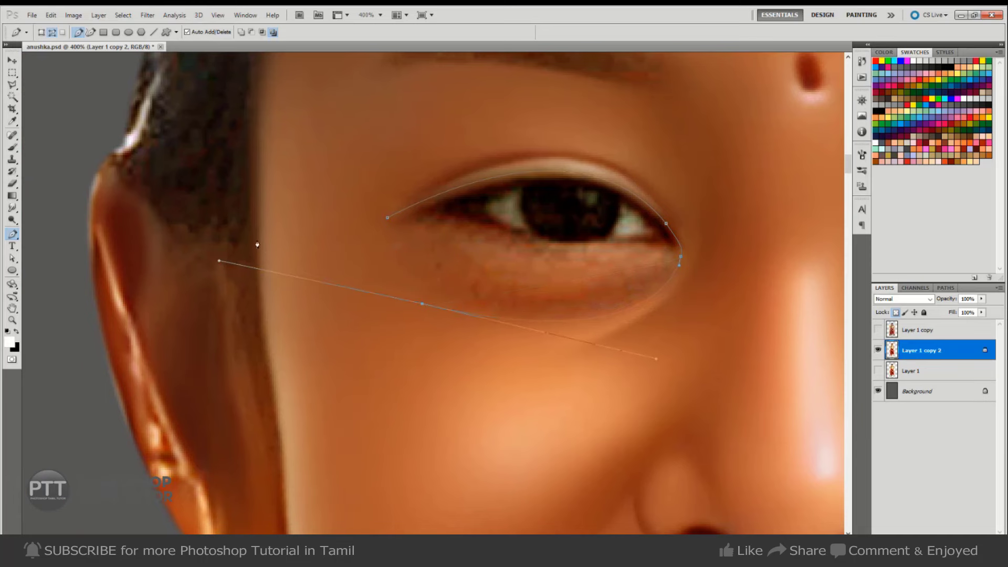
key(ctrl+Return)
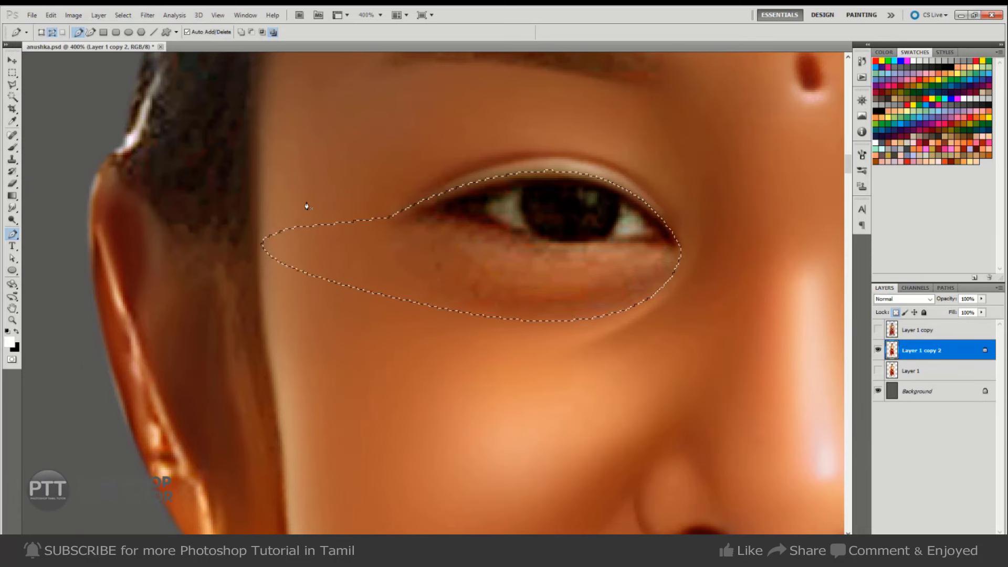
- Feather the eye selection and confirm the feather amount
key(m)
click(675, 255)
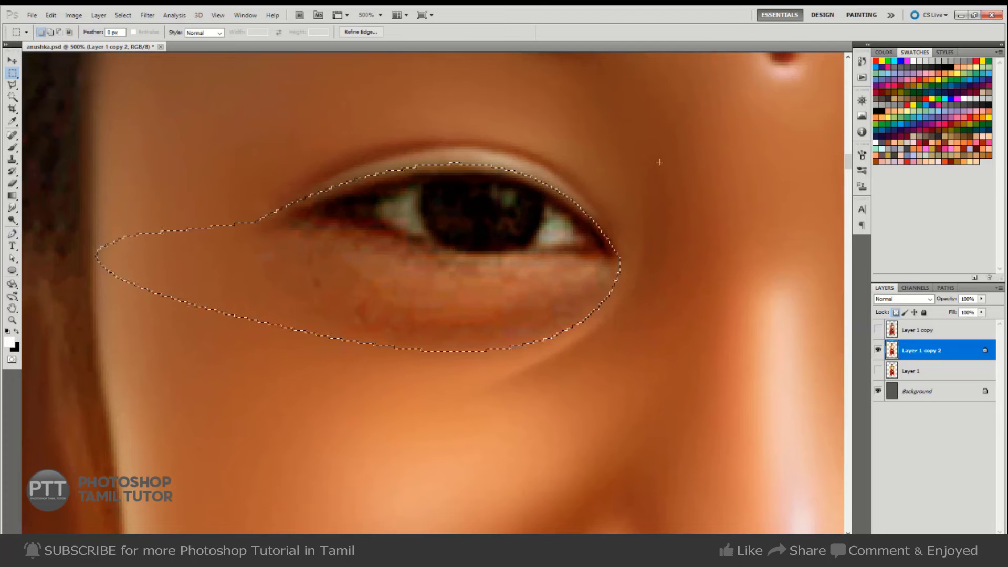
right_click(659, 162)
click(677, 193)
click(549, 193)
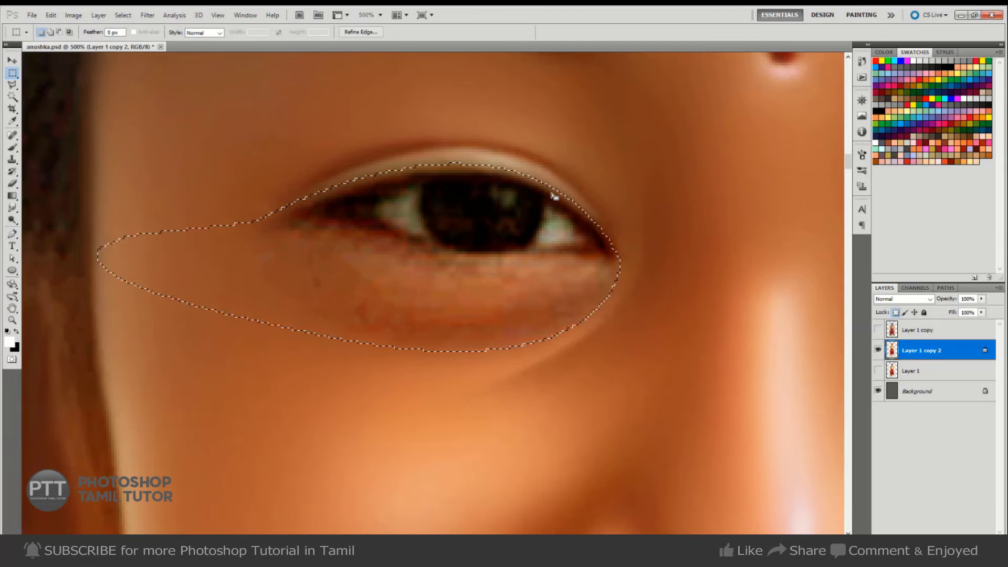
- Tone the saturation across the left eye's iris and upper eyelid with the Sponge tool
key(o)
drag(554, 191, 440, 168)
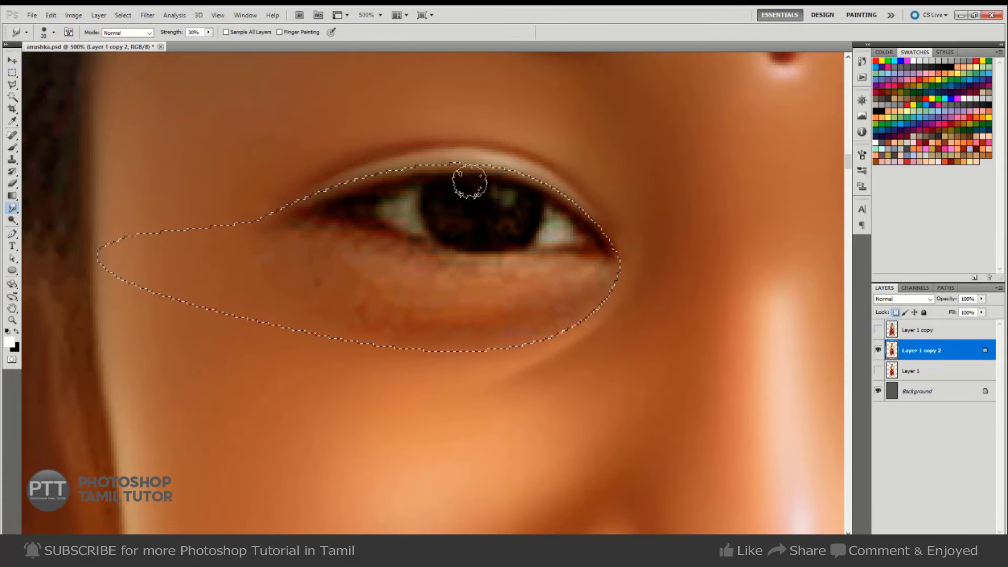
key(bracketright)
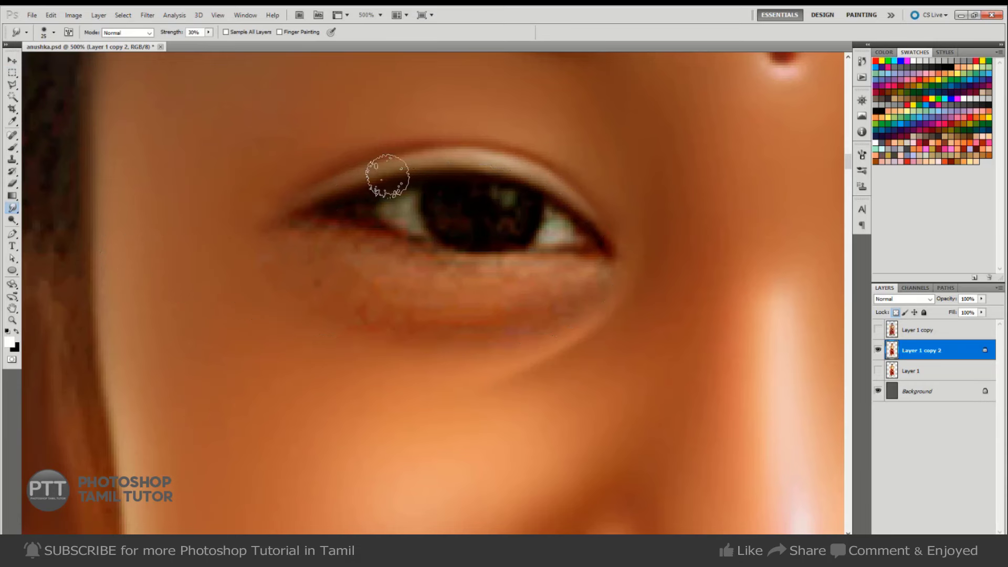
mouse_move(387, 173)
mouse_down()
mouse_move(310, 196)
mouse_move(598, 218)
mouse_move(443, 169)
mouse_move(318, 190)
mouse_move(411, 171)
mouse_move(540, 180)
mouse_move(581, 209)
mouse_up()
key(bracketleft)
key(bracketright)
- Sponge the inner upper eyelid, the eye white and the skin under the eye
key(ctrl+d)
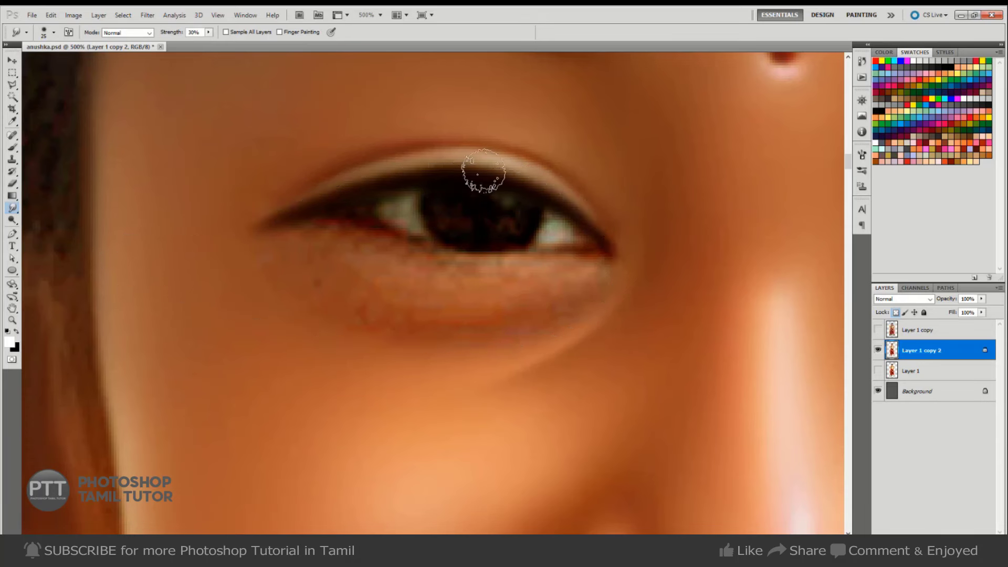
mouse_move(384, 186)
mouse_down()
mouse_move(421, 202)
mouse_move(405, 213)
mouse_move(403, 198)
mouse_move(391, 234)
mouse_up()
key(bracketright)
key(bracketright)
key(bracketright)
key(ctrl+d)
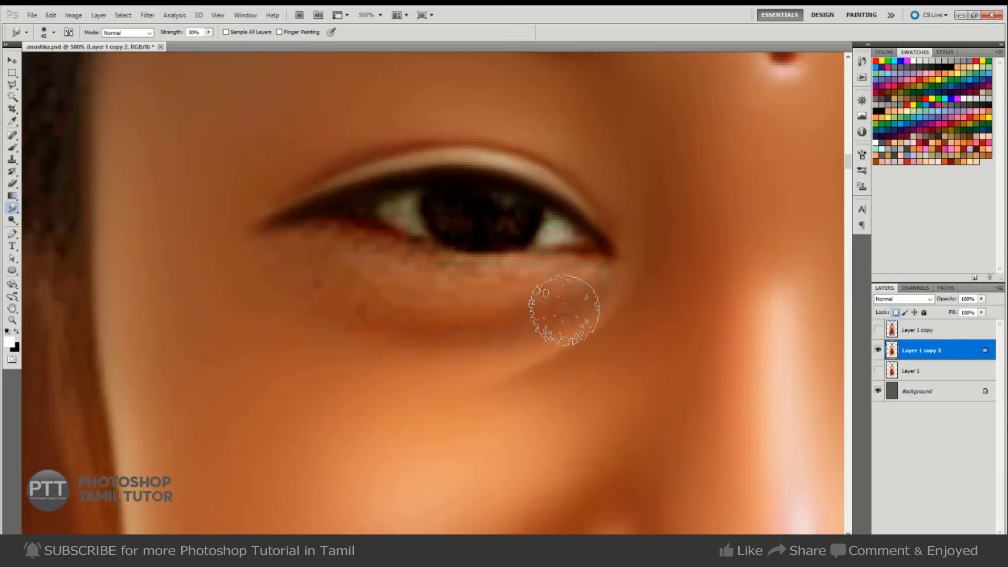
mouse_move(560, 302)
mouse_down()
mouse_move(344, 288)
mouse_move(497, 286)
mouse_move(299, 267)
mouse_up()
key(bracketright)
key(bracketleft)
key(bracketleft)
key(bracketleft)
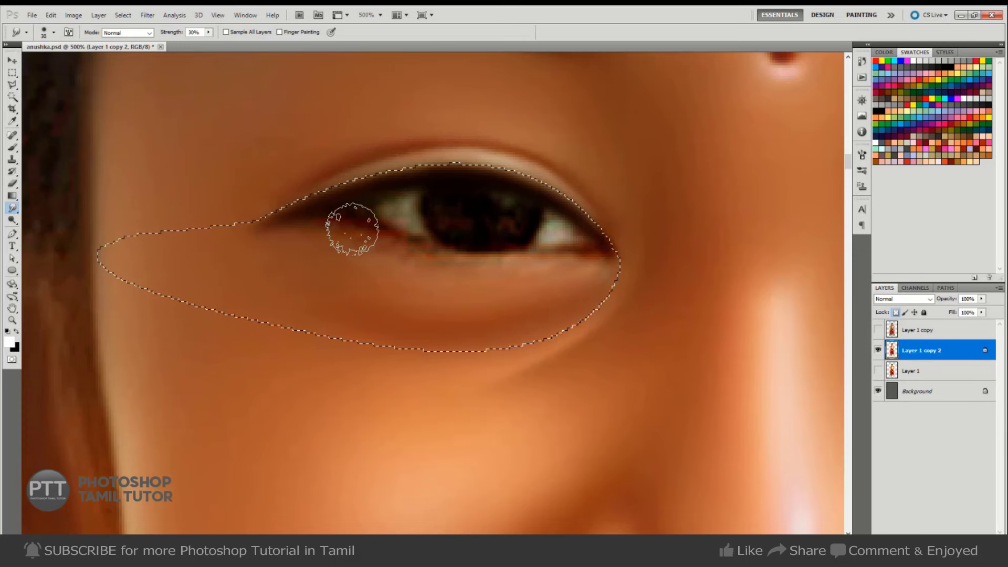
key(bracketright)
key(bracketright)
key(bracketright)
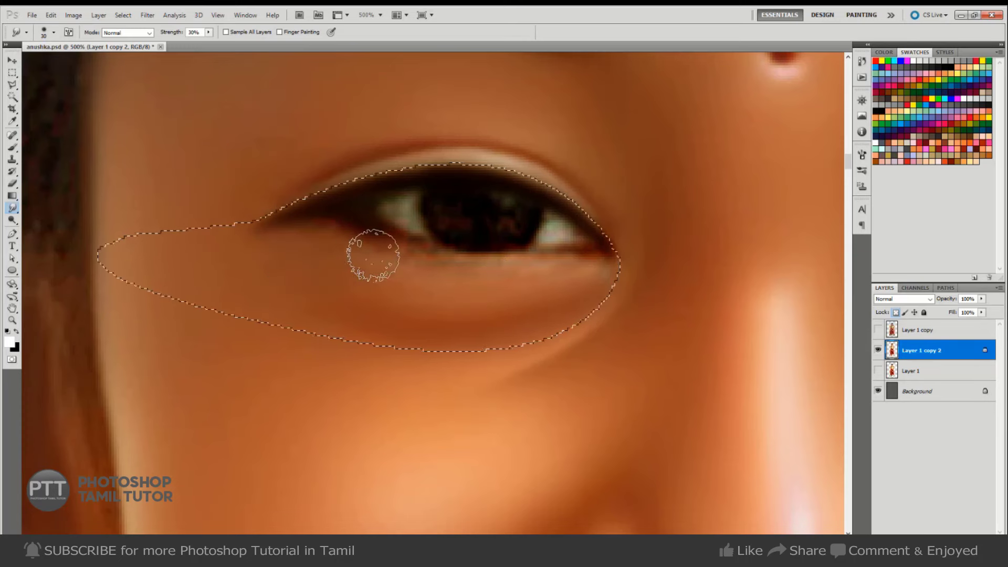
key(ctrl+d)
key(ctrl+z)
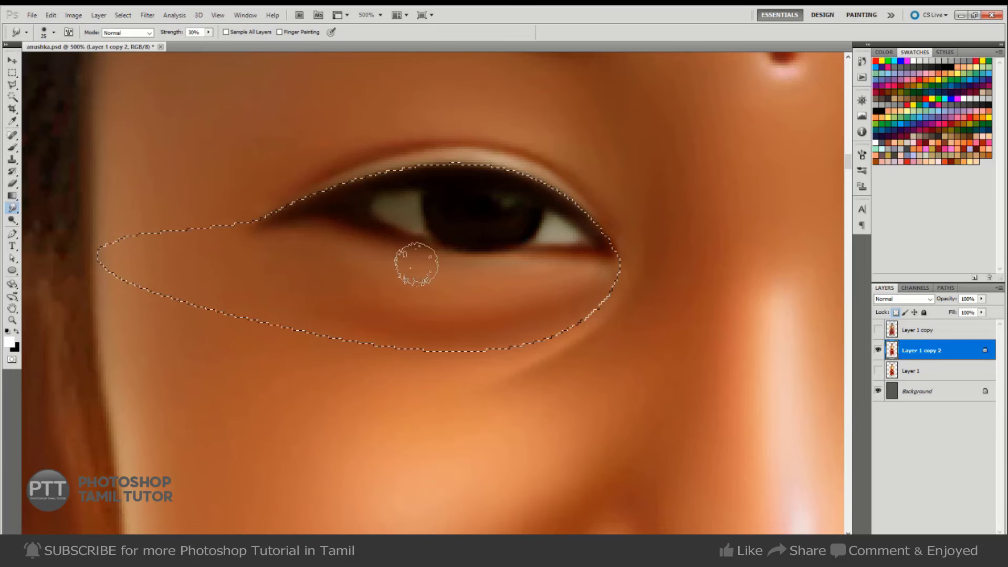
- Smooth the under-eye skin with the Smudge tool and a soft Brush, releasing the selection
key(bracketright)
key(bracketright)
drag(483, 353, 574, 300)
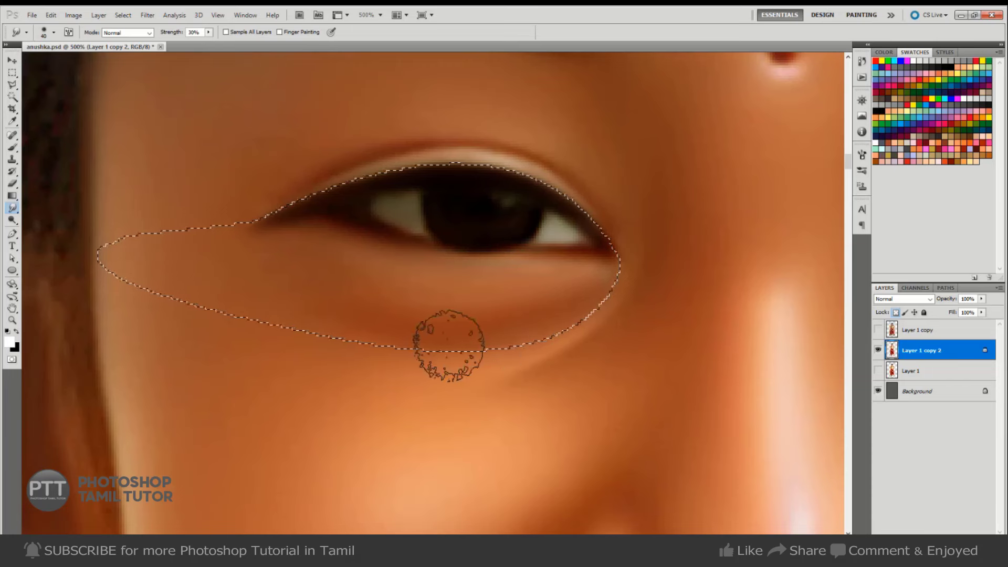
key(b)
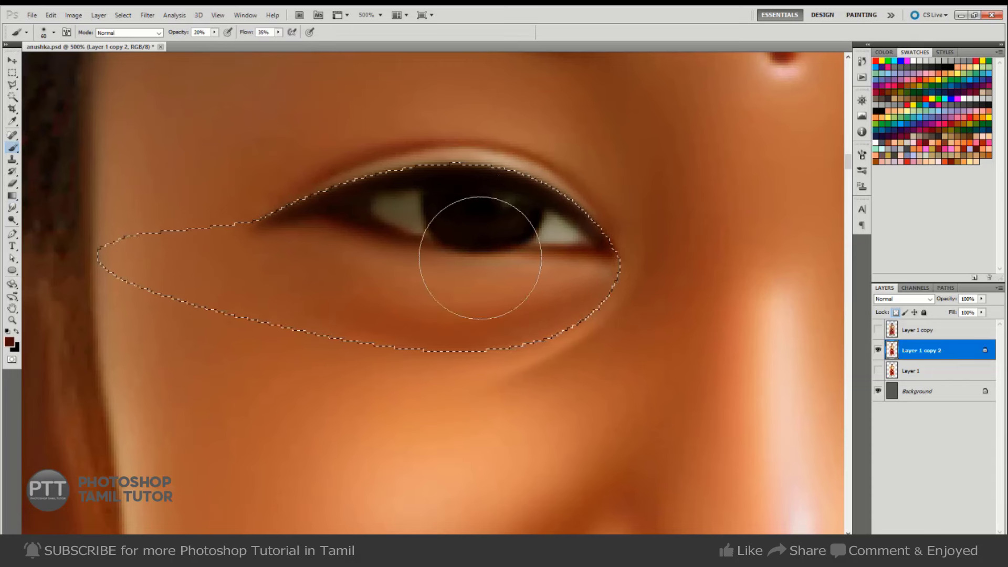
key(bracketleft)
key(bracketleft)
key(ctrl+d)
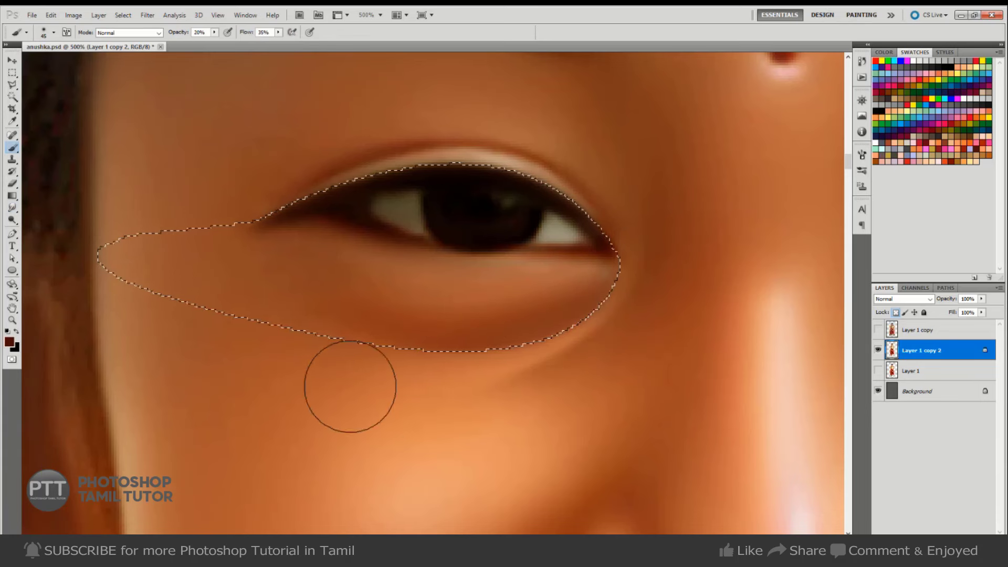
key(r)
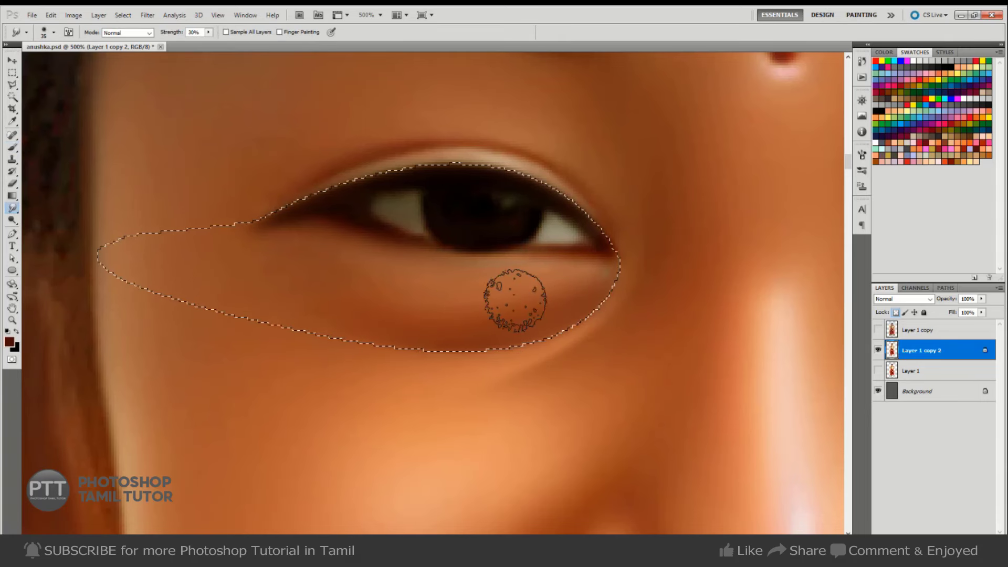
key(bracketright)
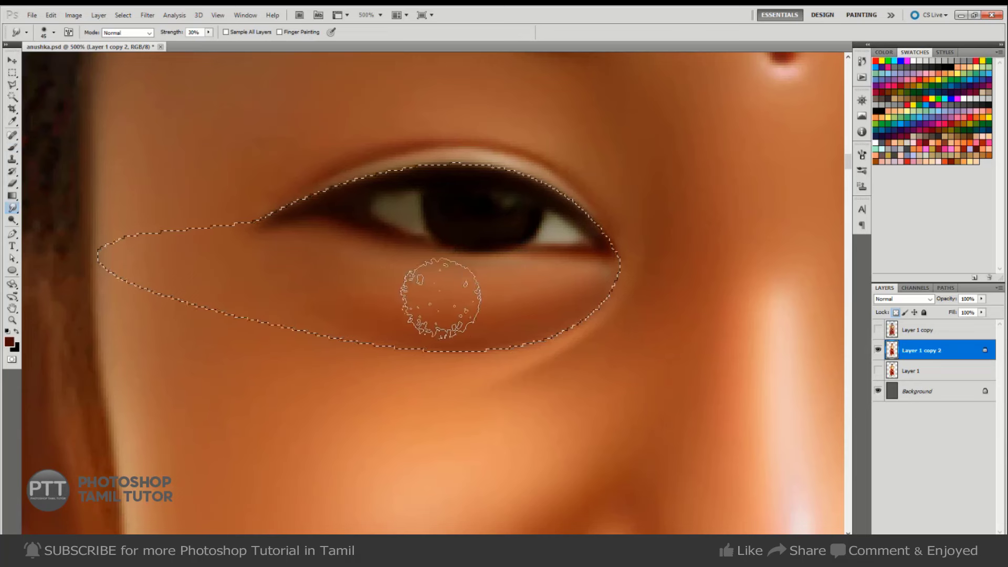
key(bracketleft)
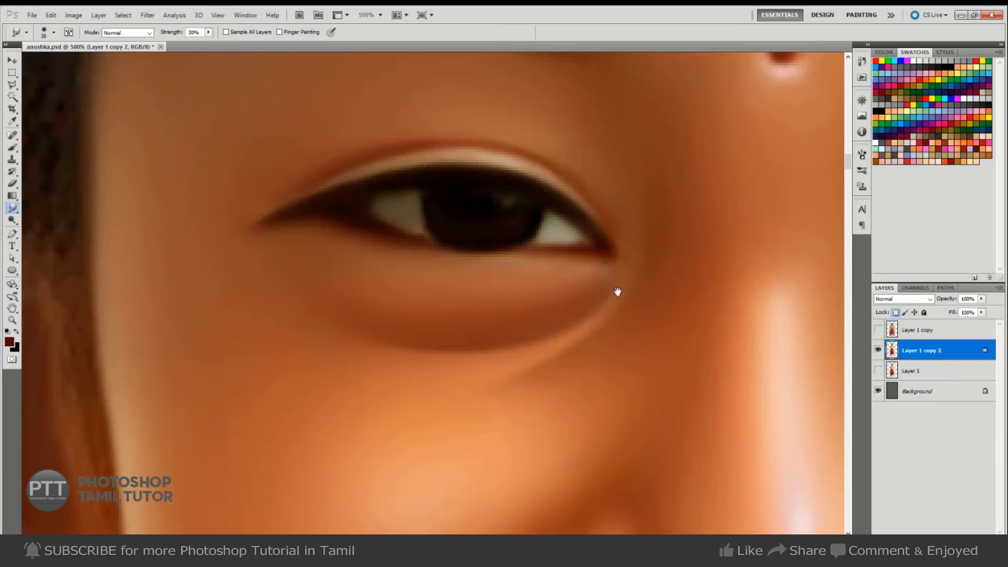
- Trace and feather a selection over the skin between the right eye and its eyebrow
drag(650, 288, 578, 273)
scroll(616, 267, down, 5)
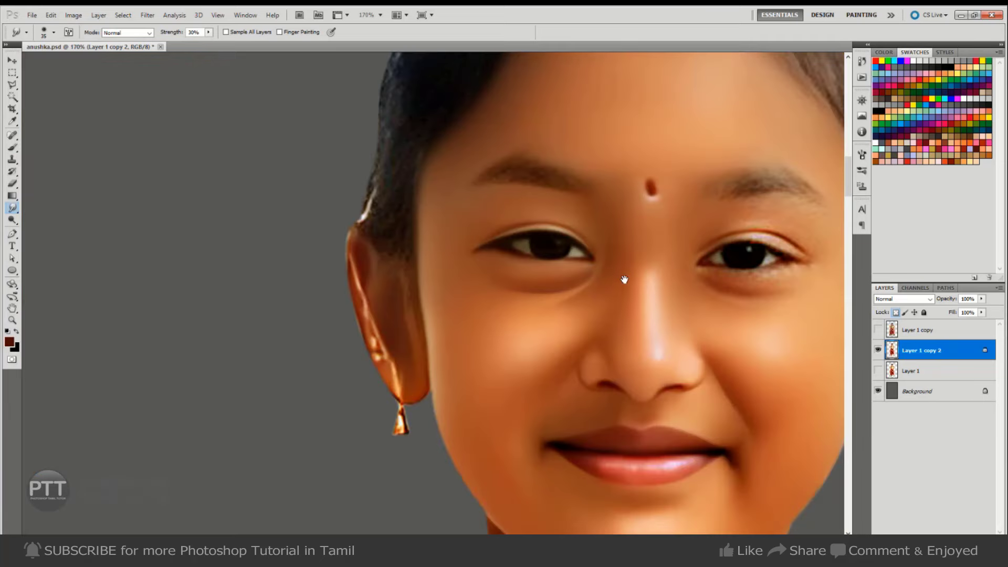
scroll(533, 262, up, 1)
scroll(533, 263, up, 2)
scroll(577, 256, up, 2)
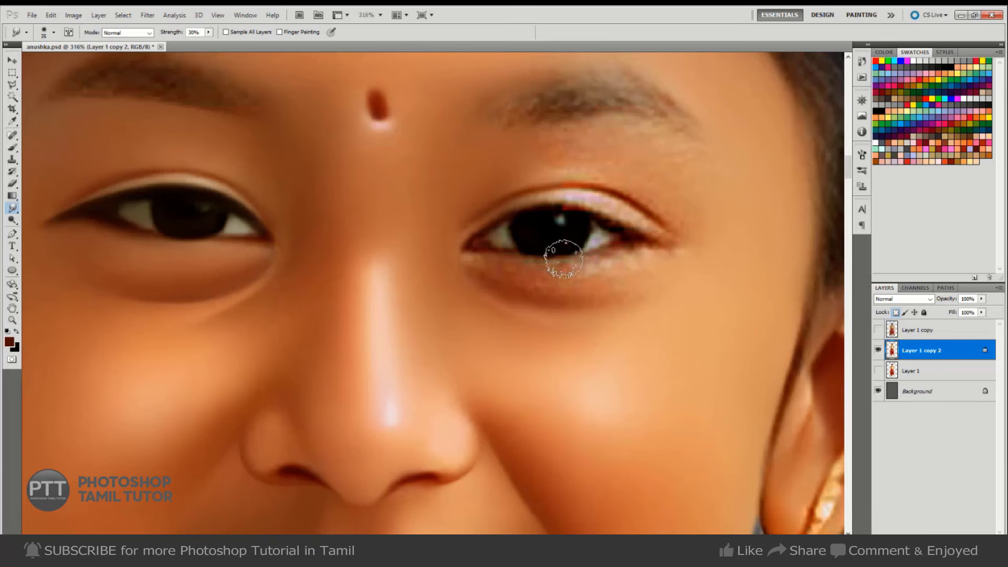
key(p)
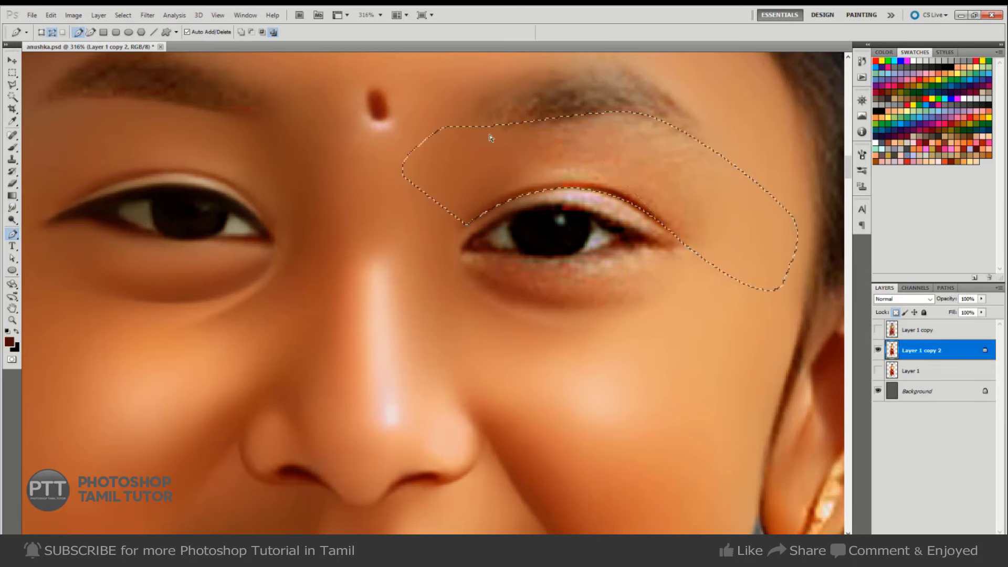
key(m)
right_click(743, 193)
click(762, 220)
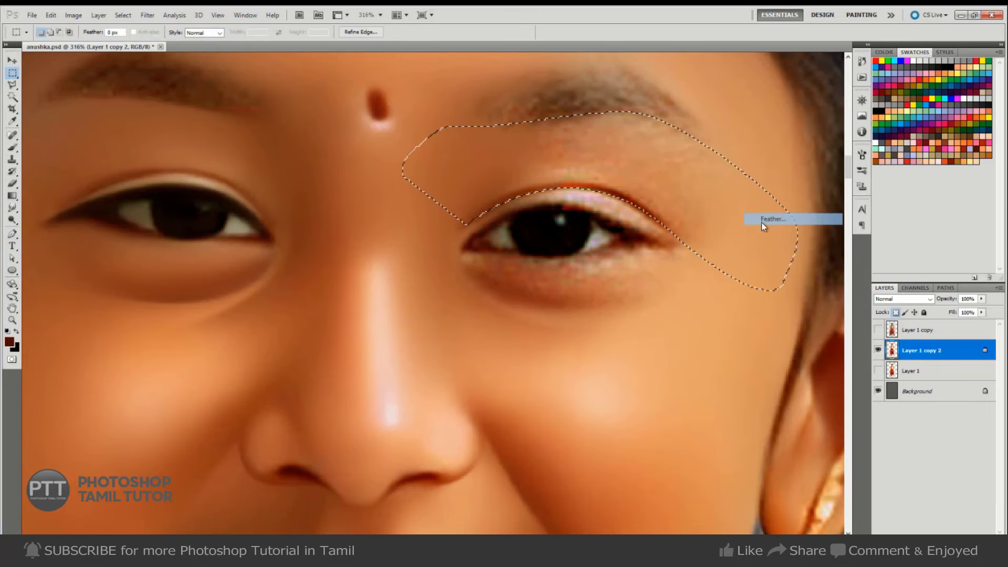
click(546, 195)
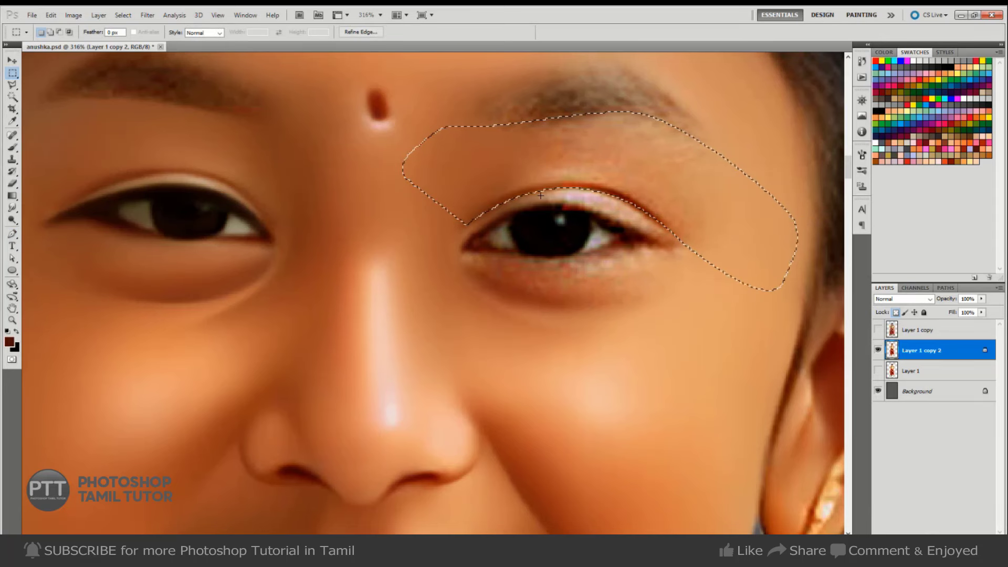
- Smudge the right eyelid, brow and eye-corner skin smooth, then deselect
key(r)
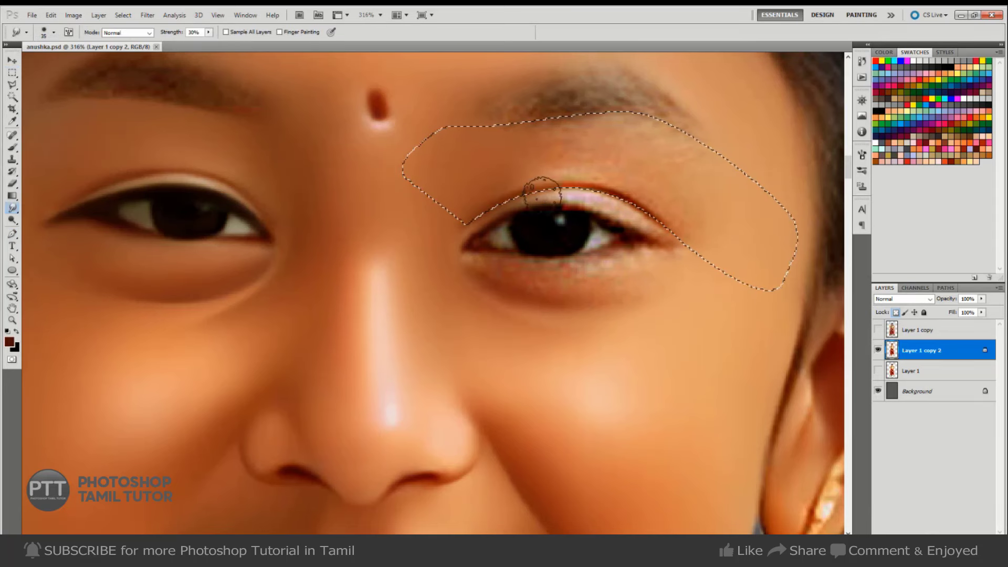
key(bracketright)
key(bracketright)
key(bracketright)
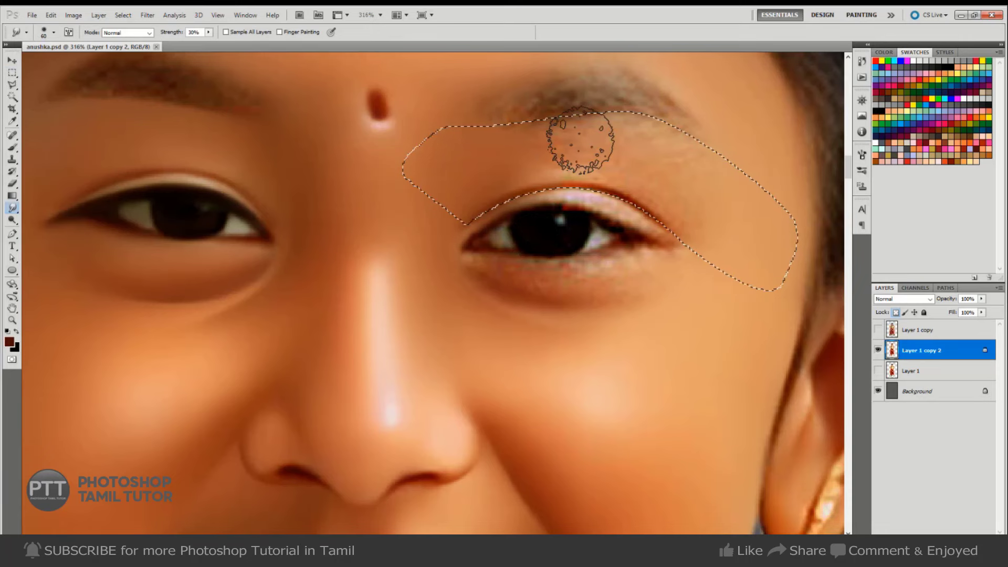
key(bracketleft)
key(bracketleft)
key(bracketleft)
drag(547, 157, 607, 164)
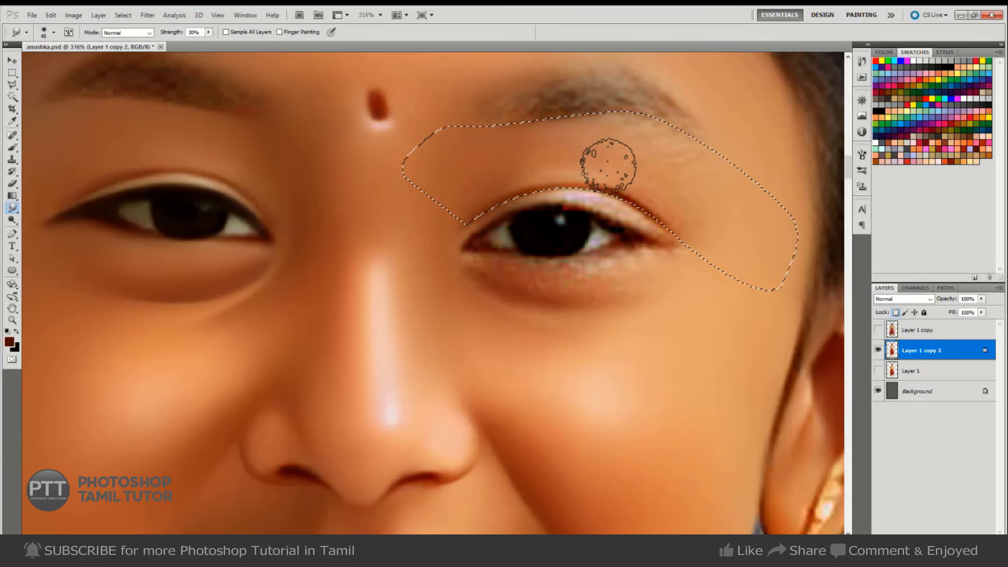
key(bracketright)
key(bracketright)
key(bracketright)
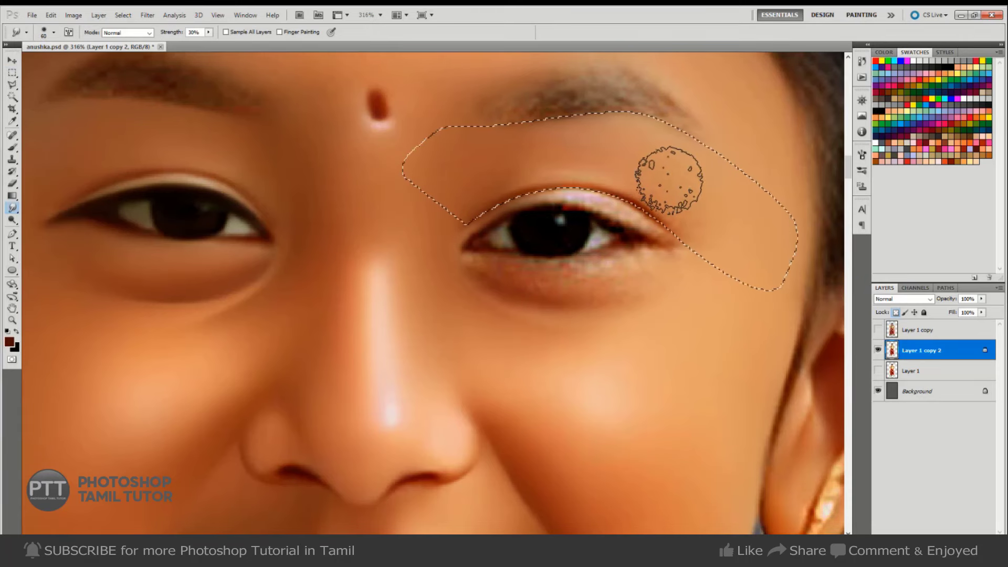
key(bracketleft)
key(bracketleft)
key(bracketleft)
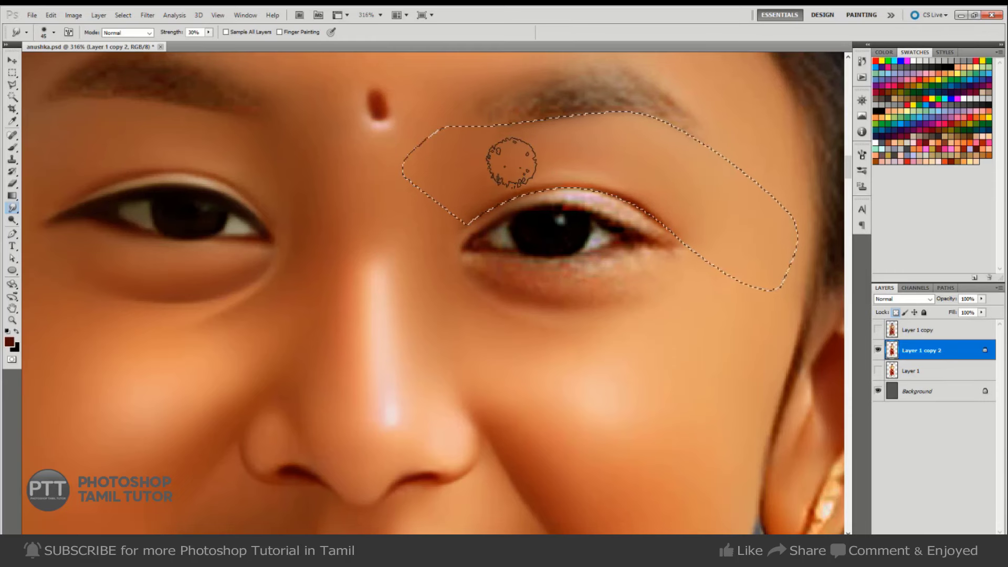
key(bracketleft)
key(bracketleft)
key(bracketleft)
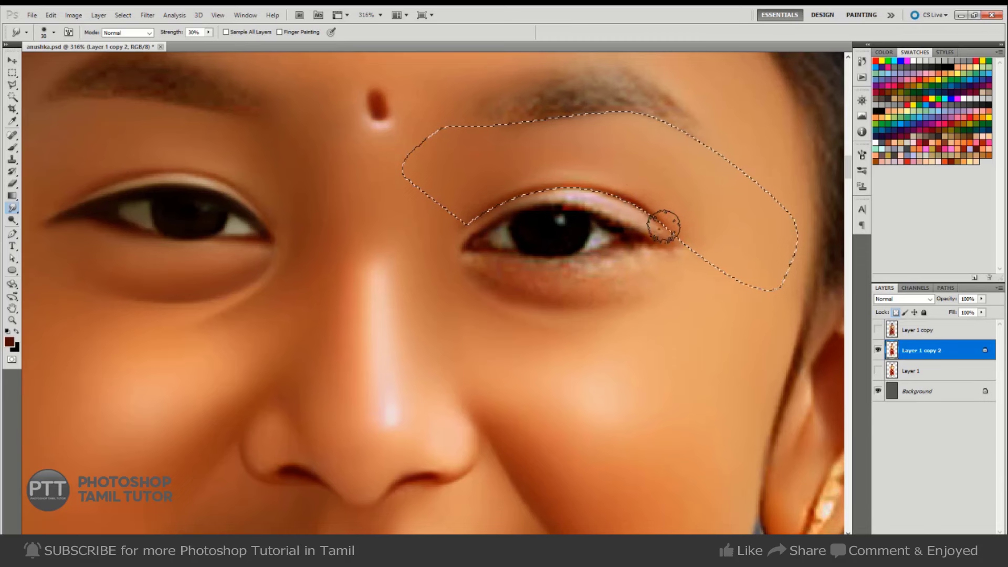
key(bracketleft)
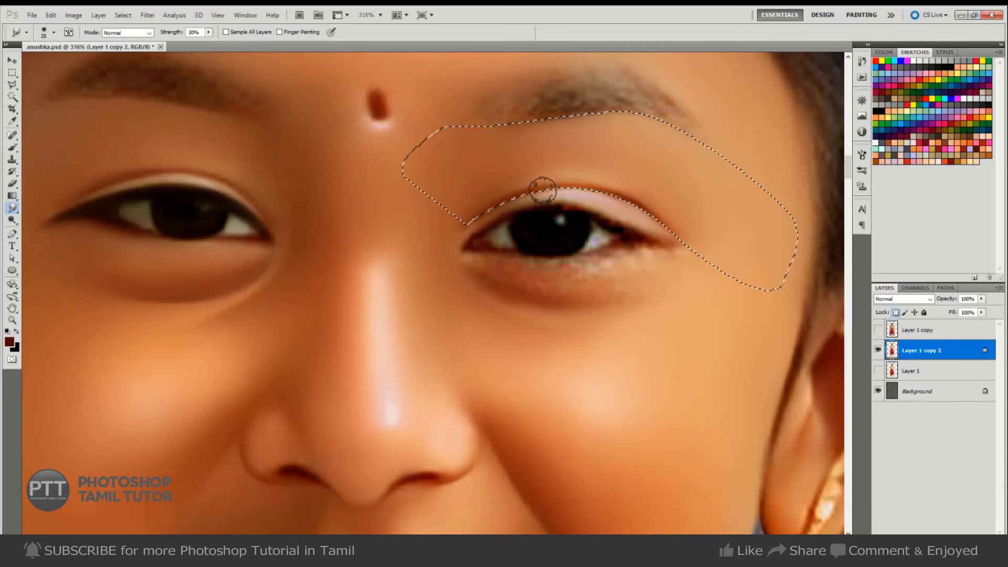
key(bracketright)
key(ctrl+d)
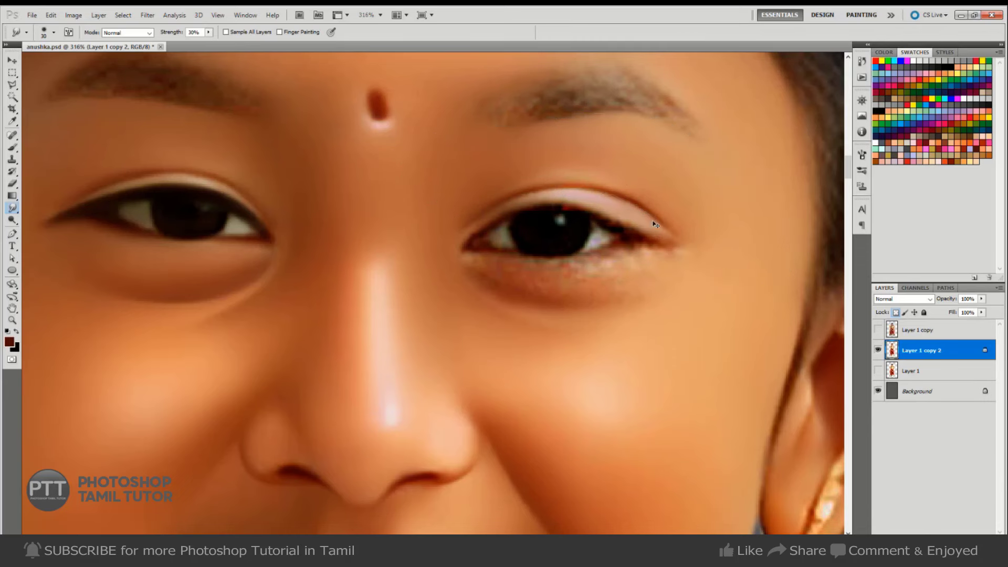
- Pen-trace the right eye and under-eye, convert it to a selection and feather it 1 px
key(p)
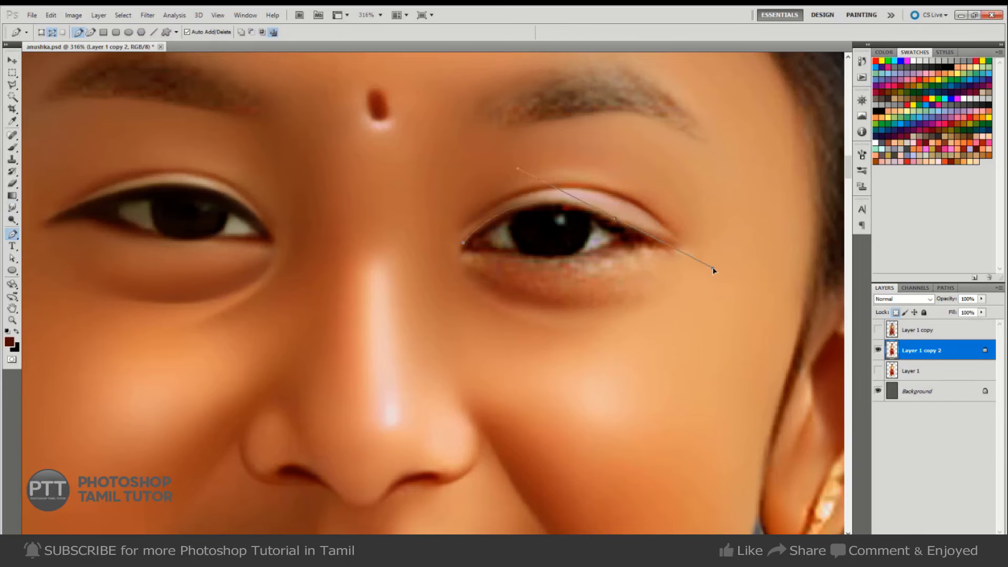
drag(712, 270, 668, 241)
key(m)
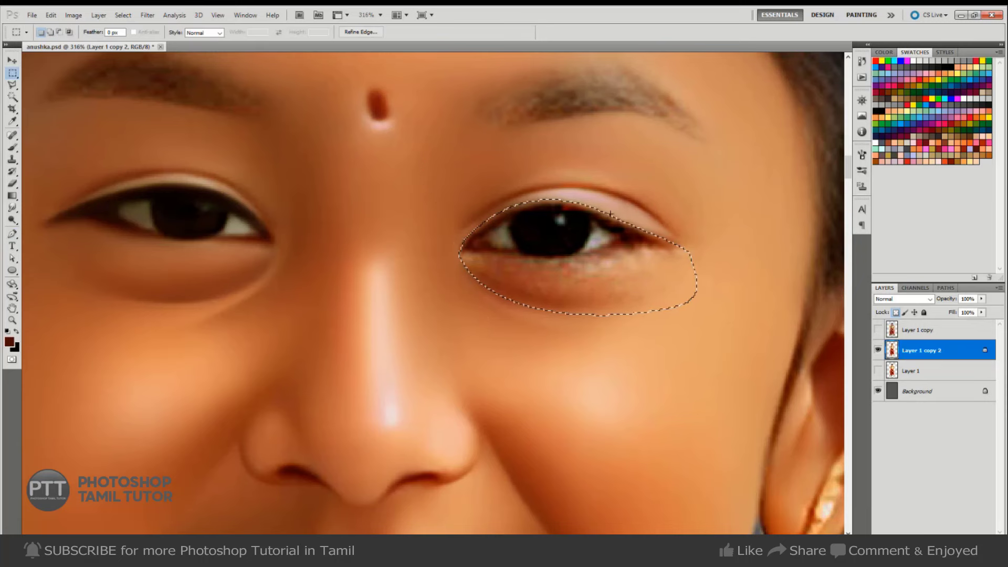
right_click(607, 220)
click(629, 250)
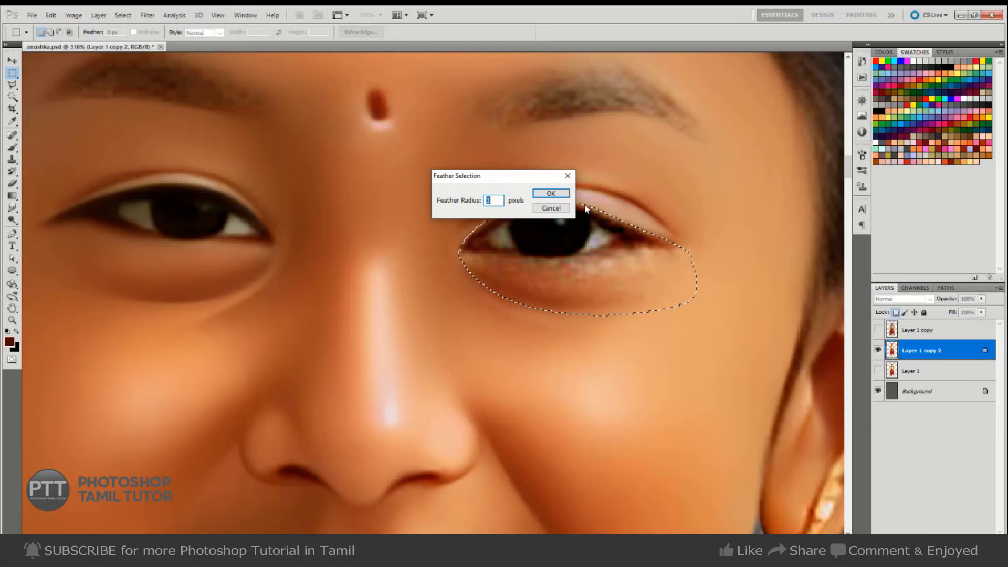
click(549, 193)
- Smudge along the right eye's upper lash line, narrowing the brush as you go
key(r)
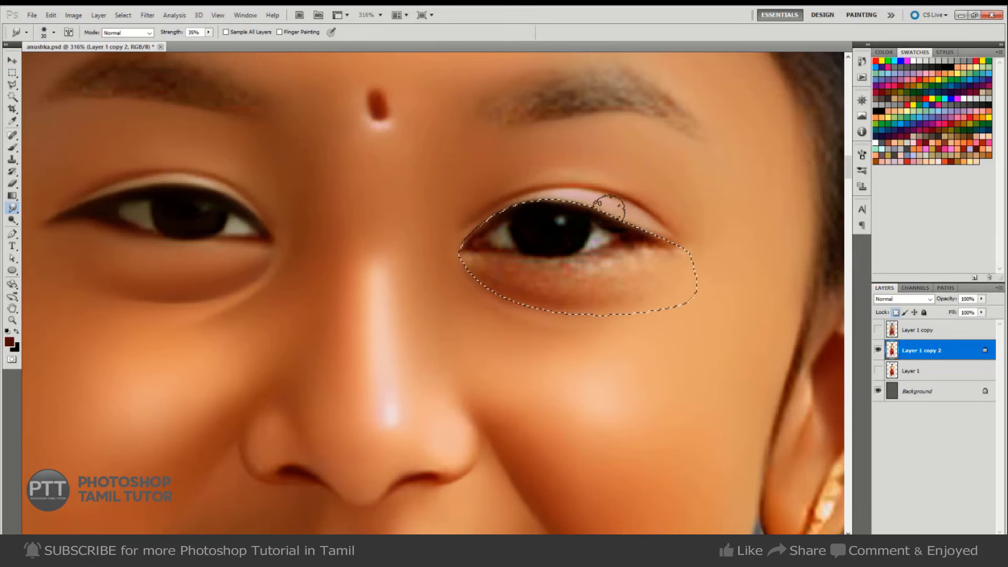
drag(553, 200, 582, 200)
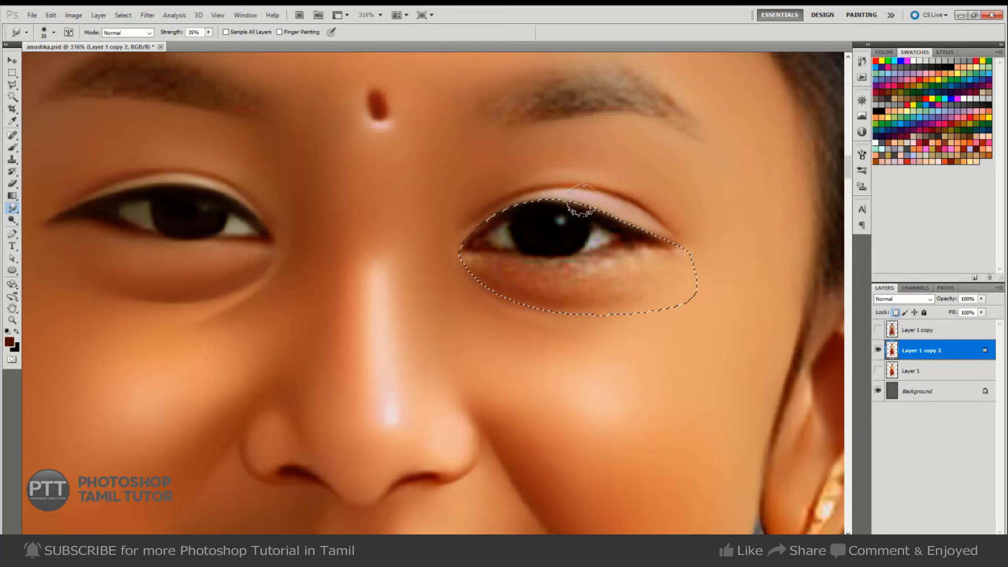
key(bracketleft)
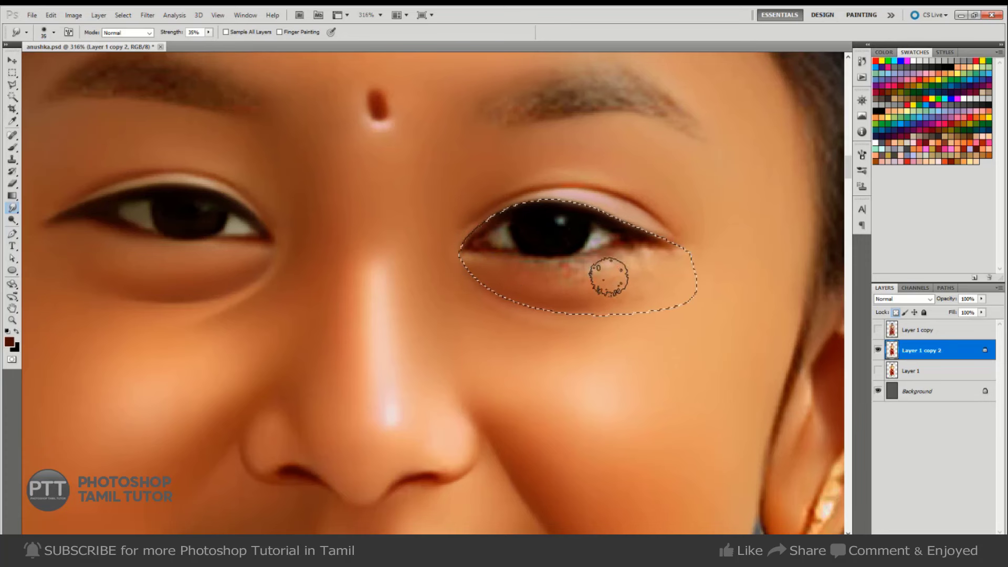
key(bracketleft)
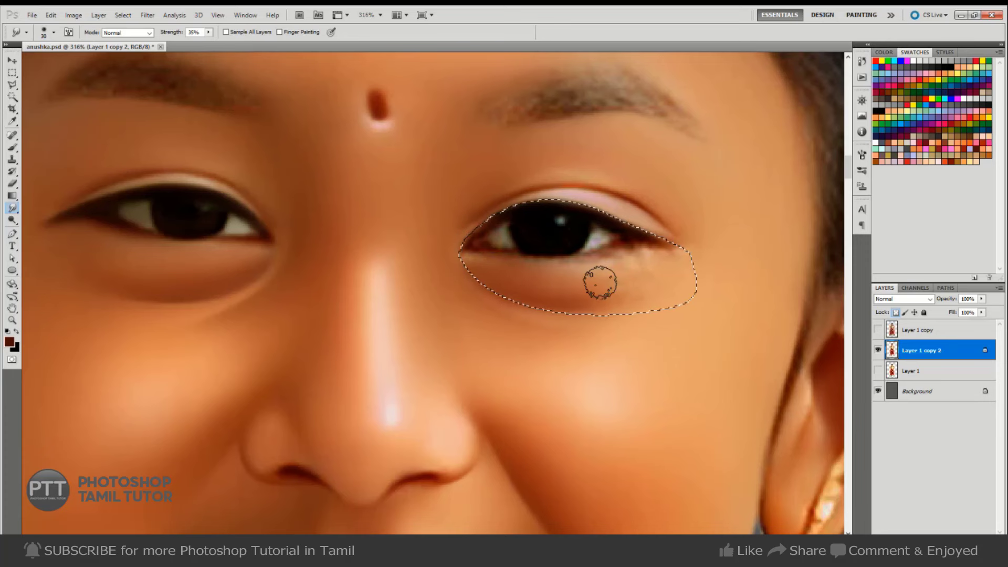
key(bracketleft)
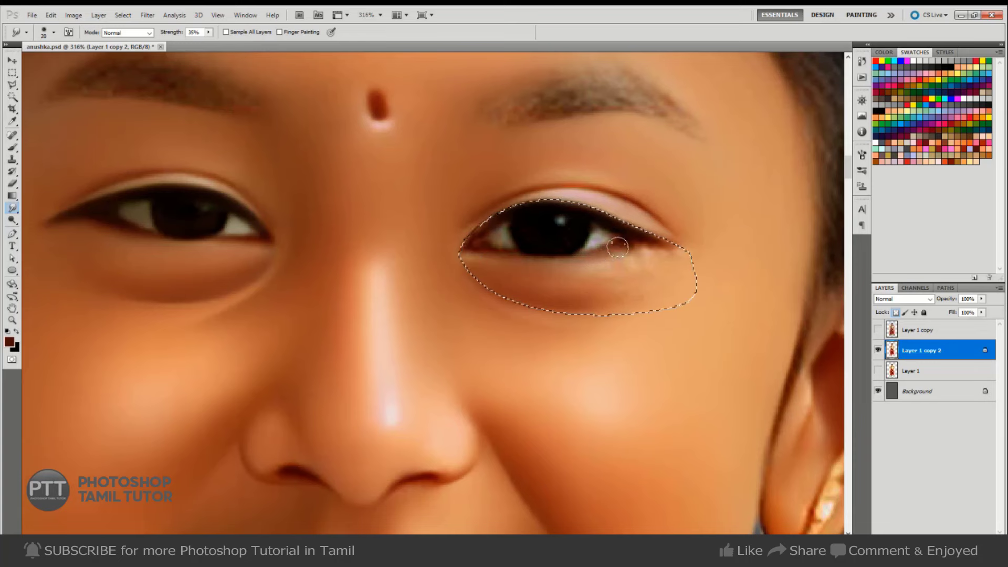
key(bracketleft)
- Smudge the right under-eye skin smooth with a fine-tipped brush inside the selection
key(ctrl+d)
key(ctrl+z)
key(bracketleft)
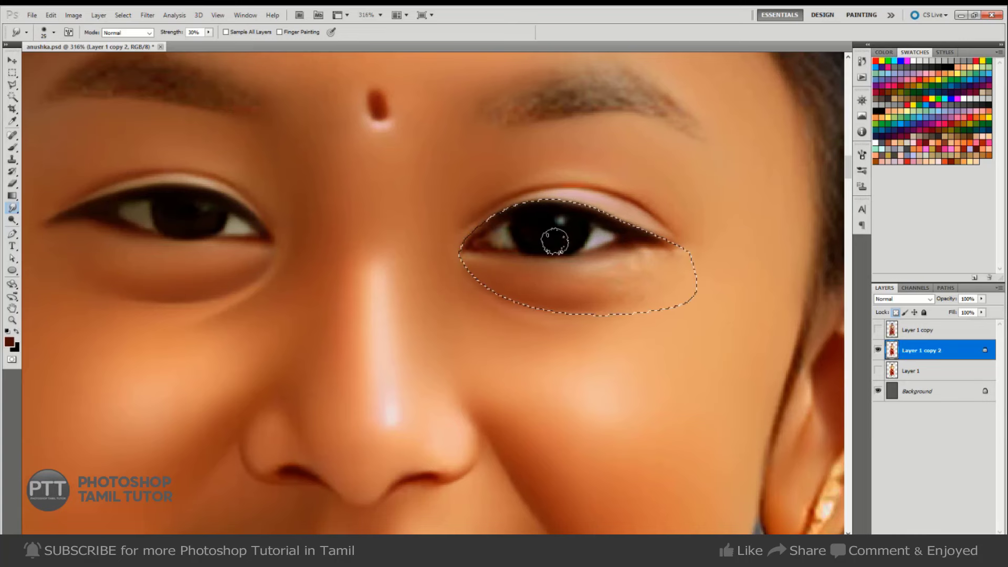
key(bracketright)
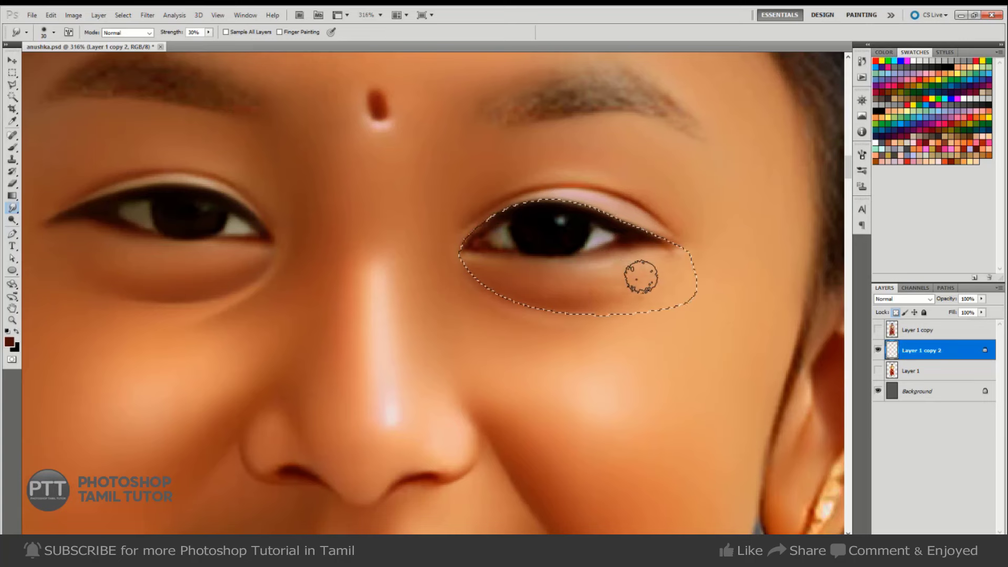
key(bracketright)
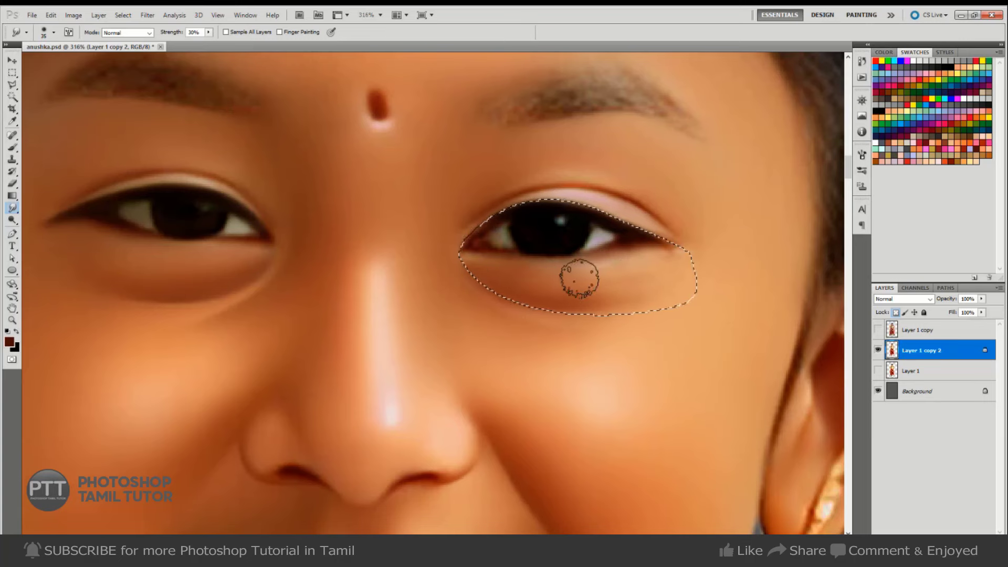
key(bracketleft)
key(bracketleft)
key(bracketleft)
key(bracketleft)
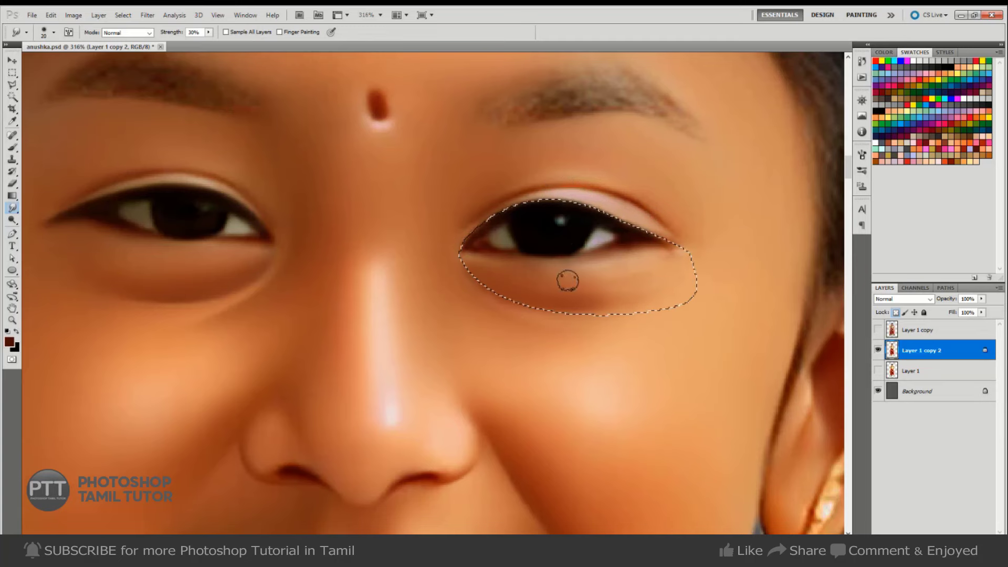
key(b)
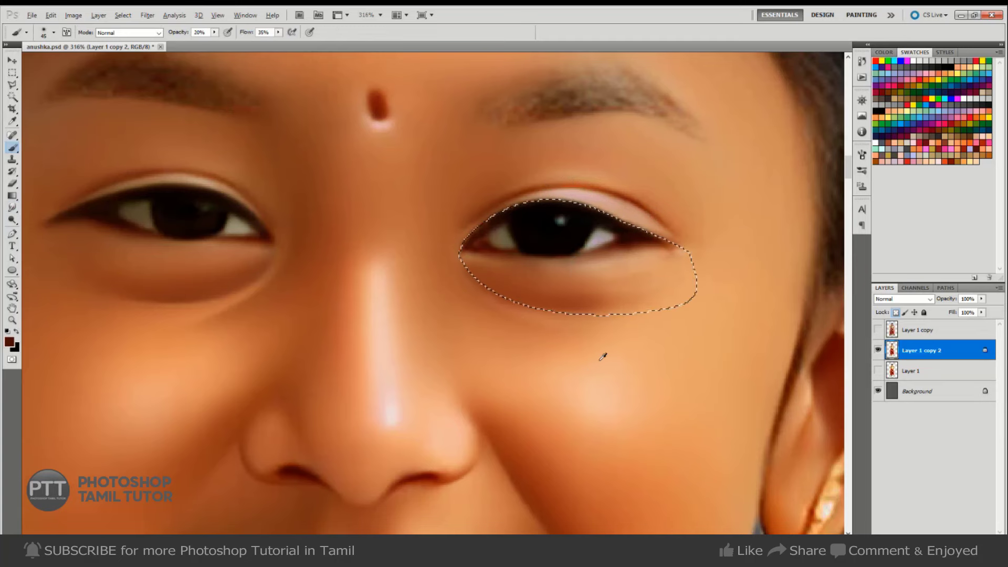
- Sample a light skin tone and set the brush to size 10 at 40% opacity
alt+click(581, 351)
key(ctrl+d)
key(Tab)
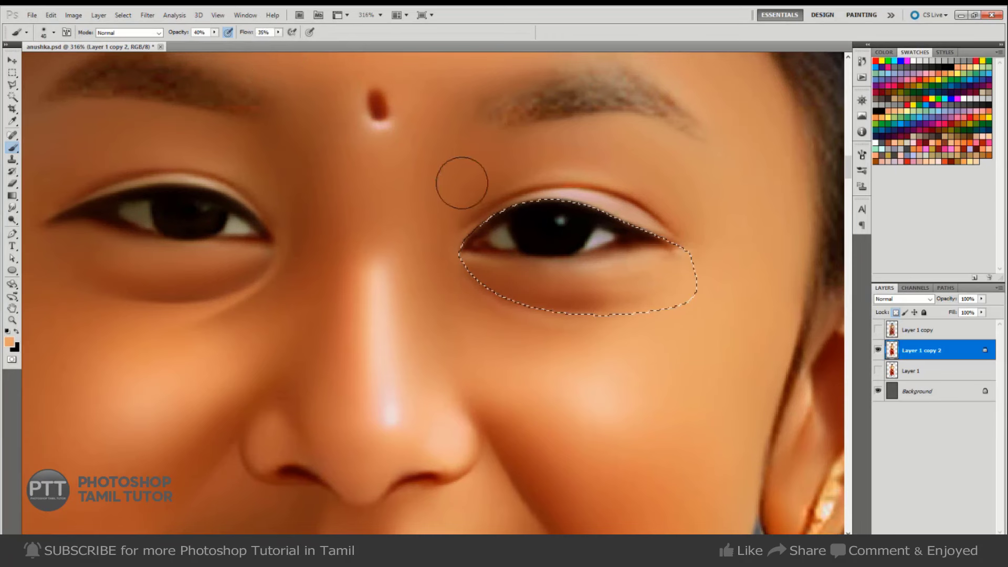
key(4)
key(bracketleft)
key(bracketleft)
key(bracketleft)
drag(481, 260, 555, 270)
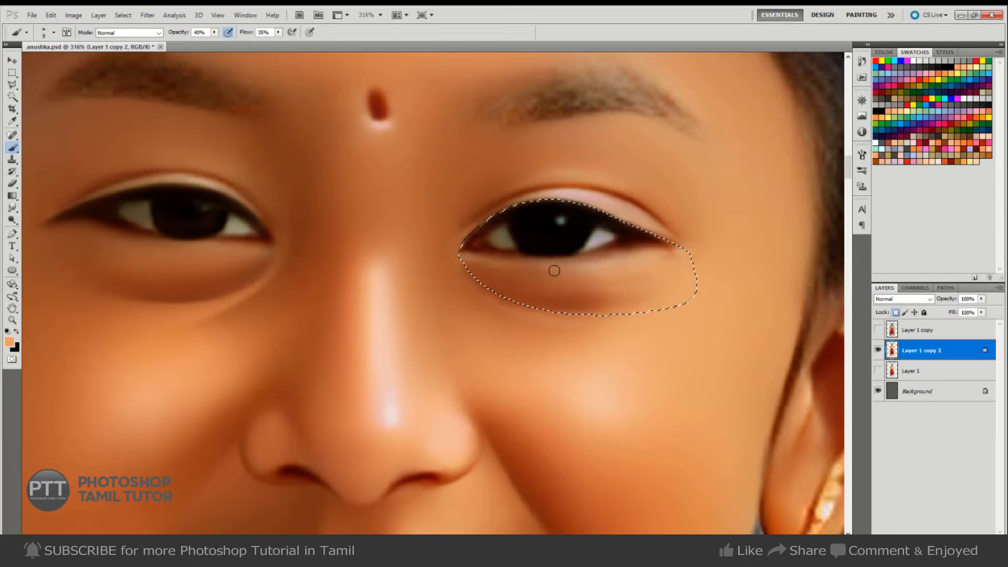
key(ctrl+z)
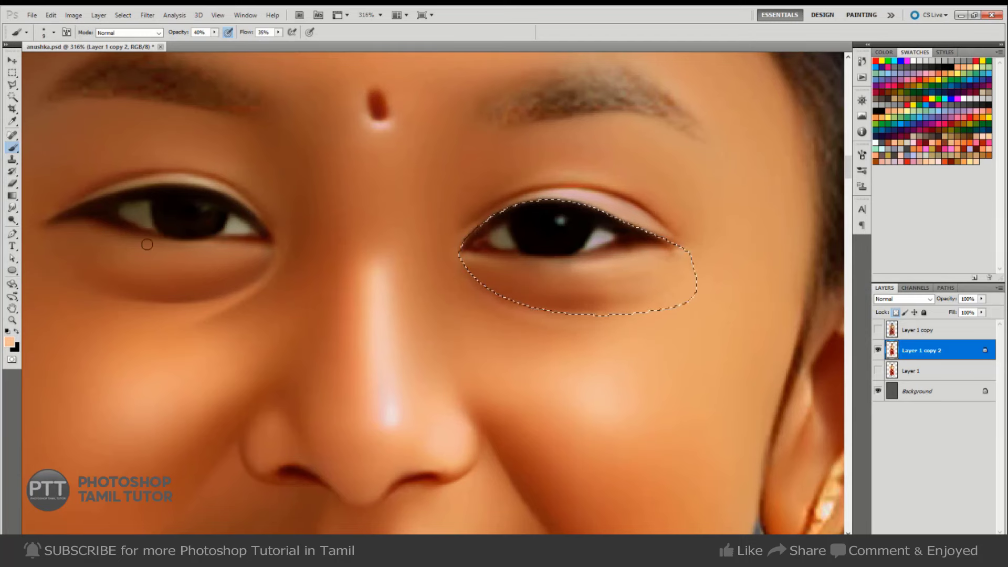
- Deselect the right eye and paint a faint skin-toned stroke along the left lower lid
key(ctrl+d)
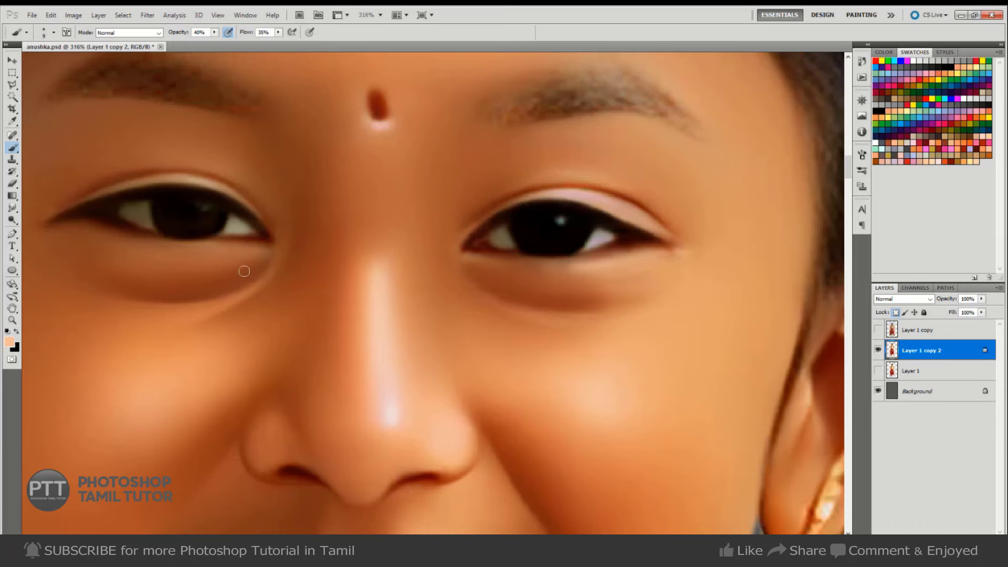
drag(126, 241, 272, 236)
key(ctrl+z)
drag(114, 240, 267, 244)
drag(307, 277, 255, 249)
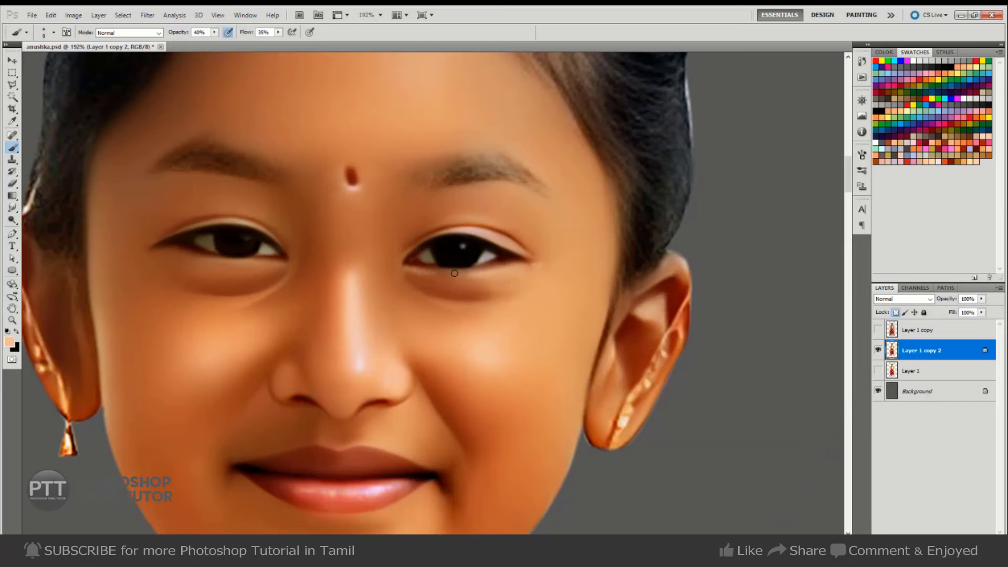
- Gently smudge the under-eye skin at 10–20% strength with a larger brush, then review the face
key(r)
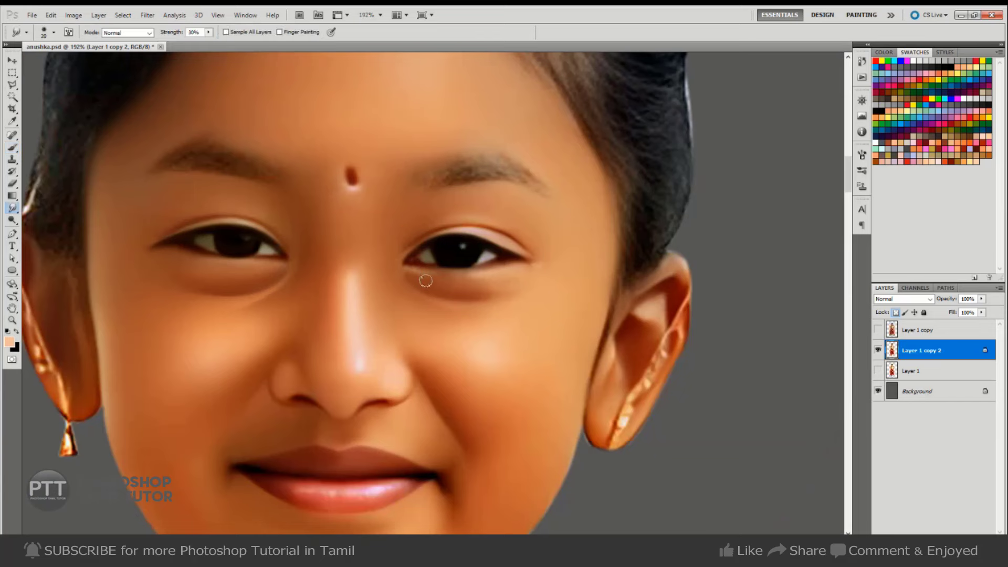
key(bracketright)
key(2)
mouse_move(409, 258)
mouse_down()
mouse_move(486, 282)
mouse_move(445, 283)
mouse_move(522, 279)
mouse_up()
key(1)
key(bracketleft)
key(ctrl+minus)
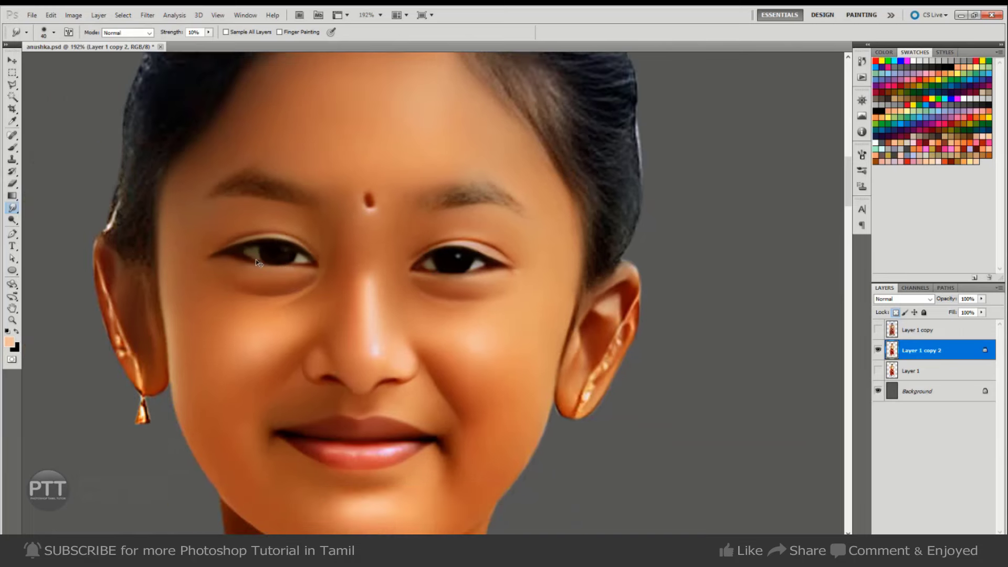
key(ctrl+minus)
key(ctrl+minus)
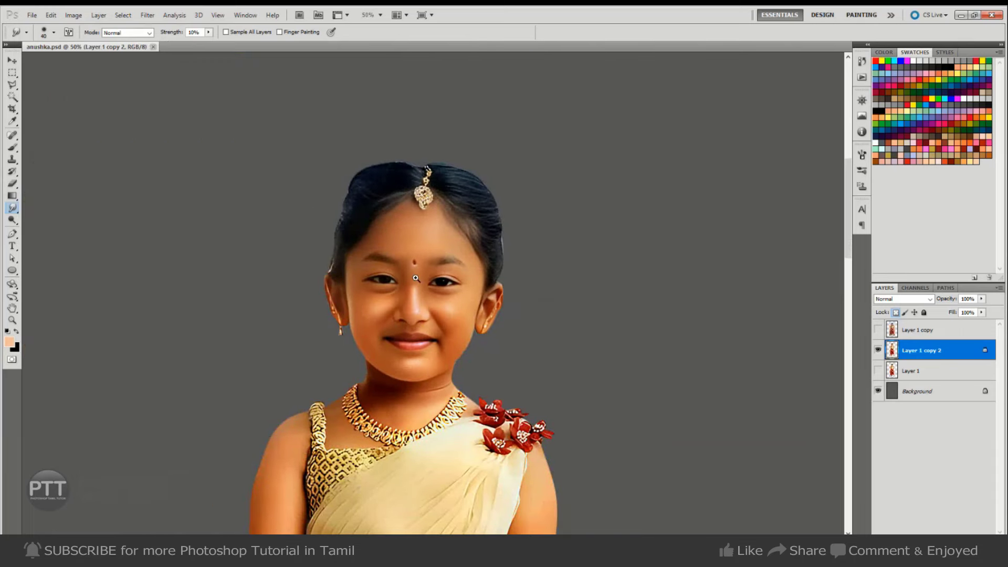
mouse_move(415, 278)
mouse_down()
mouse_move(485, 330)
mouse_move(463, 300)
mouse_up()
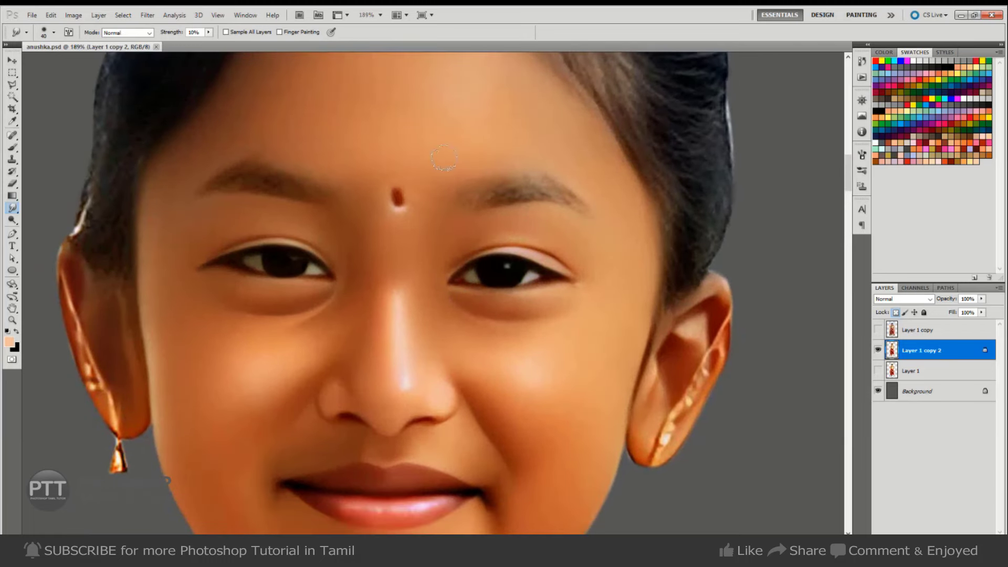
drag(201, 415, 173, 415)
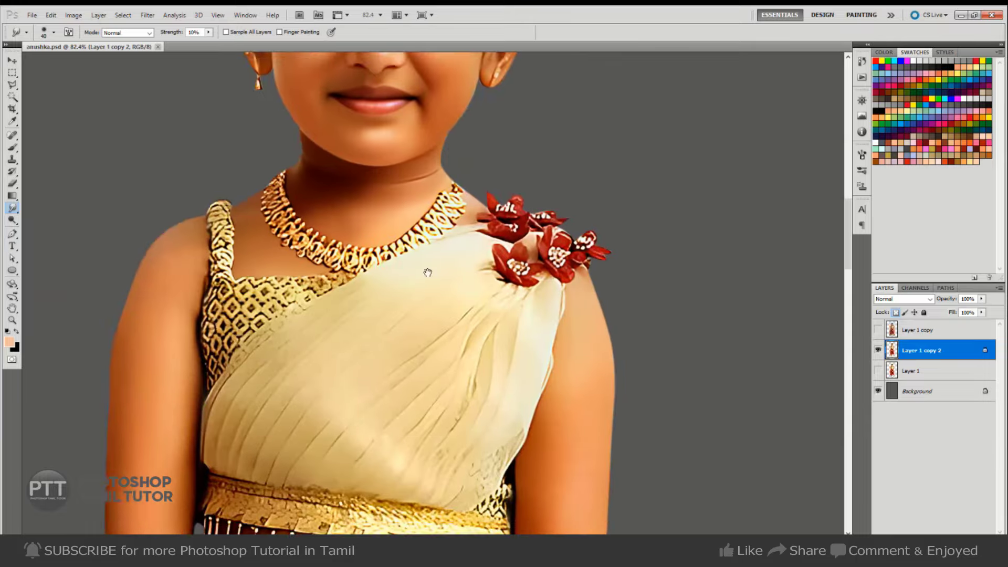
drag(428, 270, 532, 338)
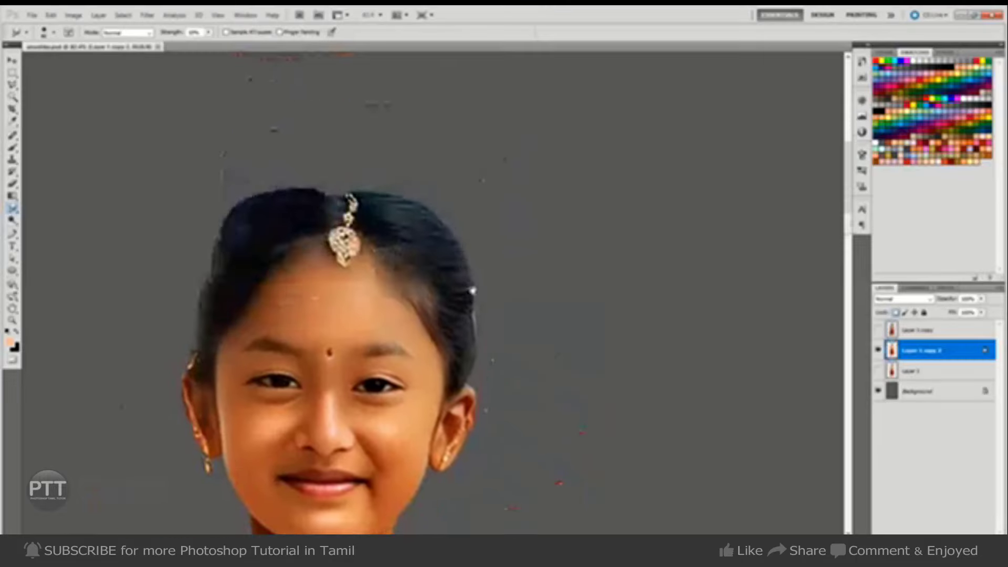
- Smudge the top of the left foot smooth with an enlarged brush
scroll(423, 268, down, 5)
scroll(417, 294, down, 5)
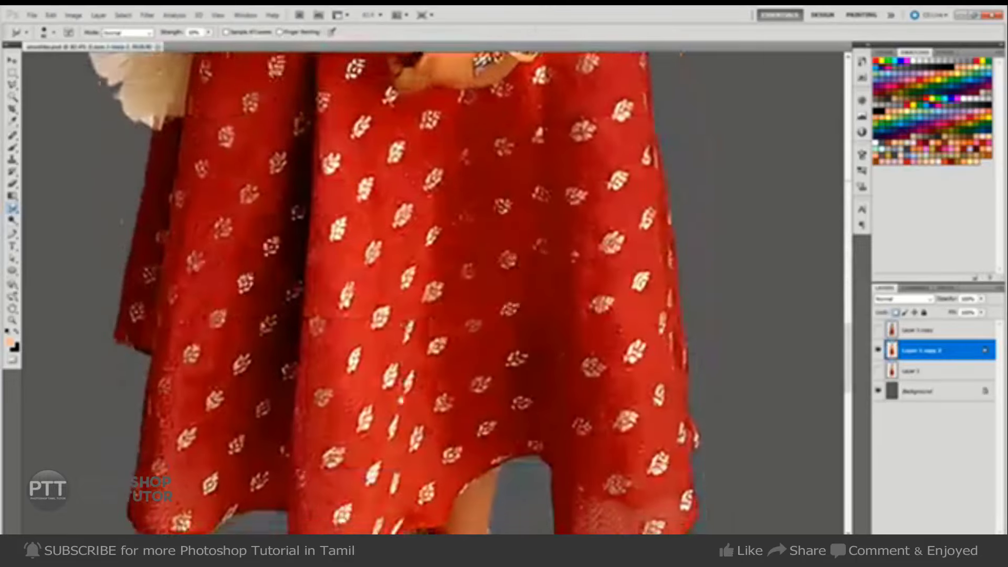
scroll(412, 320, down, 5)
scroll(403, 352, down, 5)
scroll(403, 352, up, 1)
scroll(412, 325, up, 1)
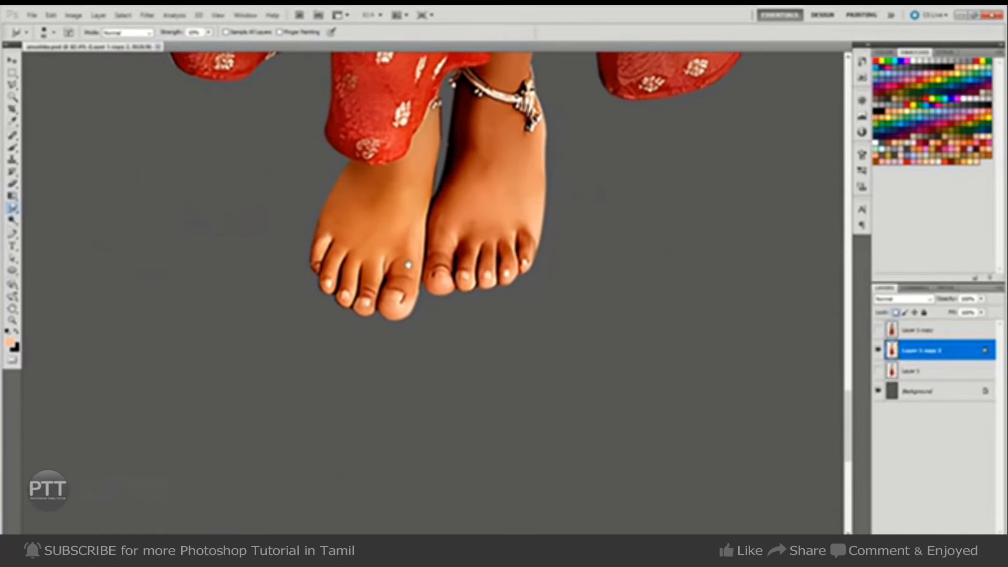
scroll(423, 283, up, 1)
scroll(435, 240, up, 1)
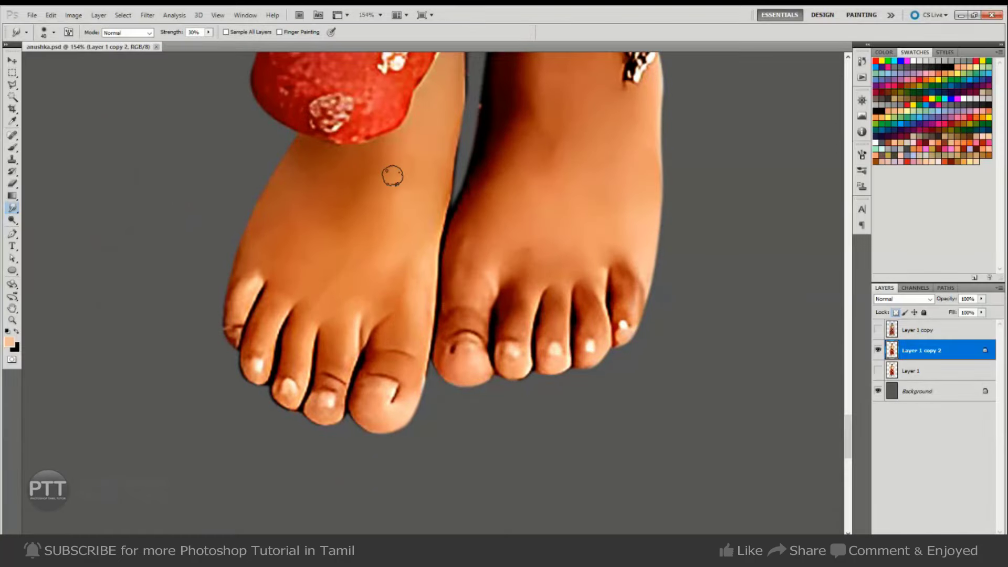
key(bracketright)
key(bracketright)
key(bracketright)
drag(308, 158, 275, 191)
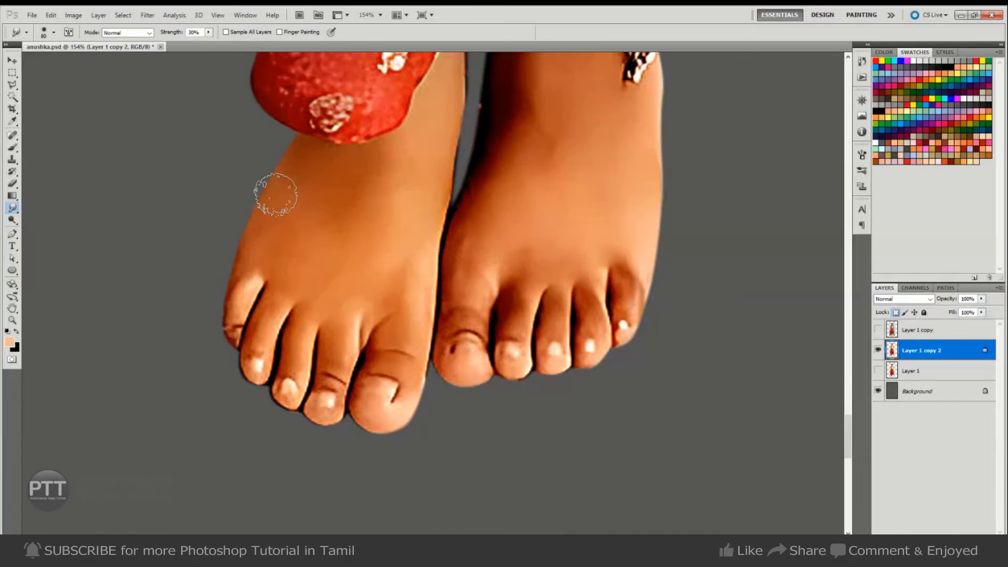
- Smudge the skin between the toes, resizing the brush for the little and big toes
key(bracketright)
key(bracketright)
key(bracketright)
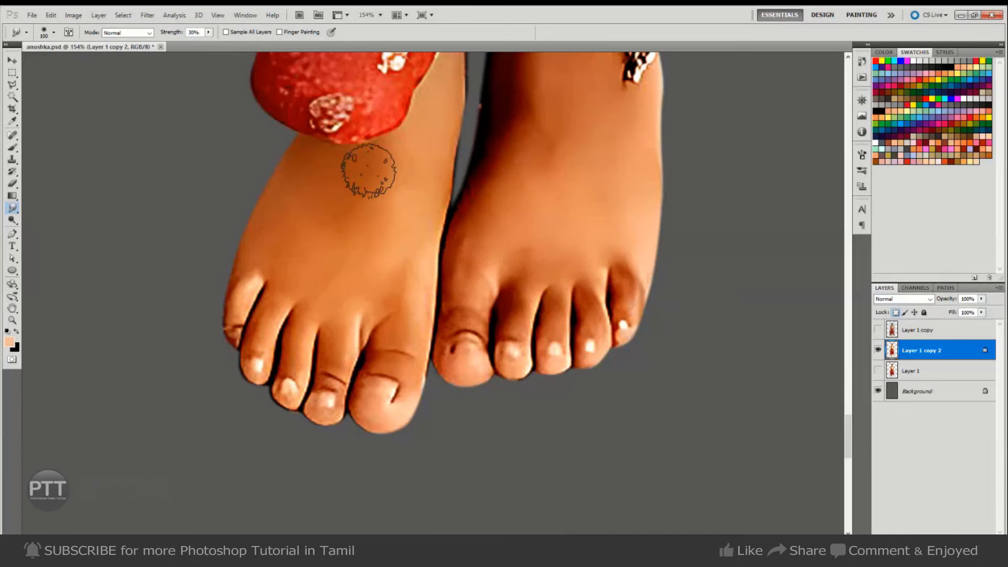
key(bracketright)
key(bracketright)
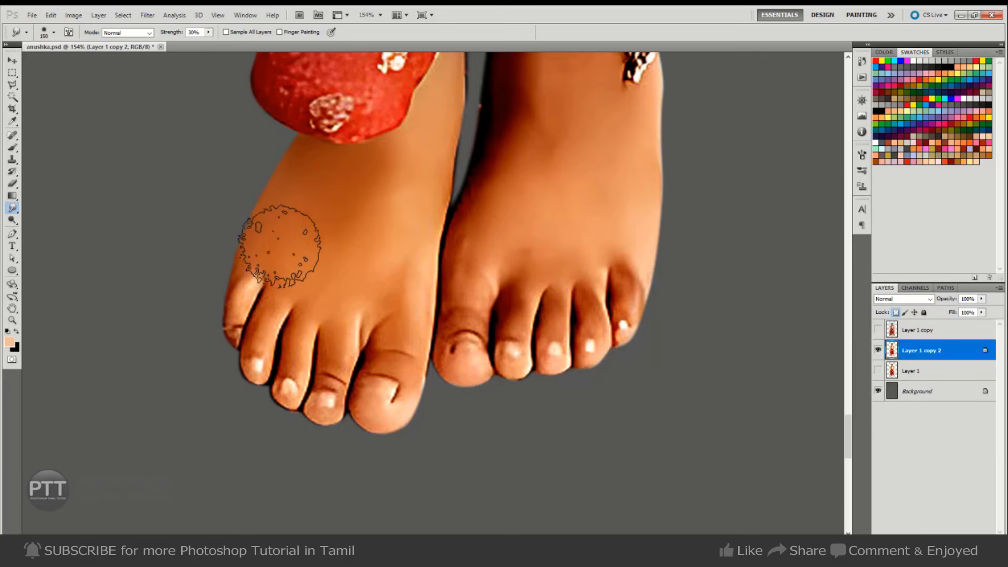
key(bracketleft)
key(bracketleft)
key(bracketleft)
key(bracketleft)
key(bracketleft)
key(bracketleft)
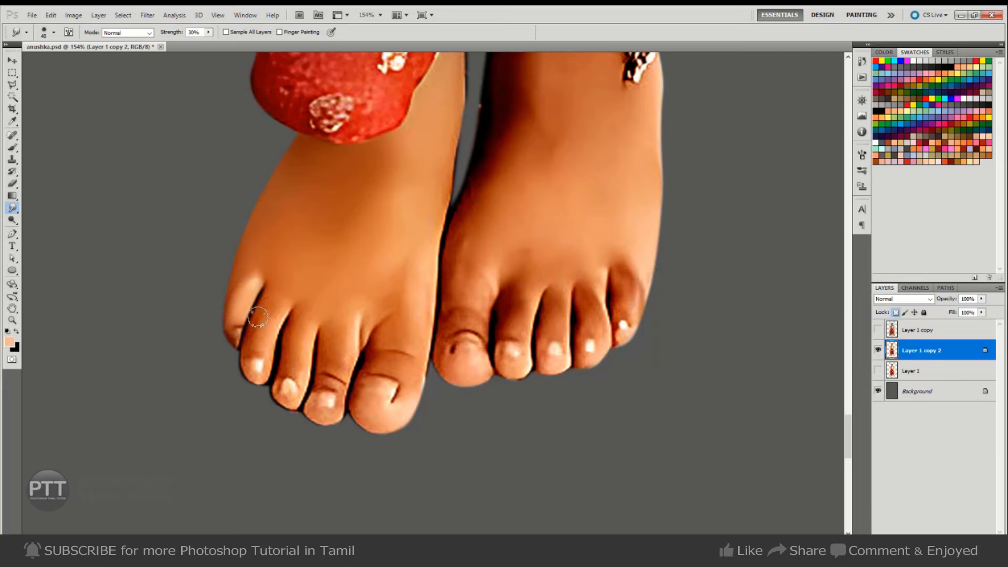
key(bracketleft)
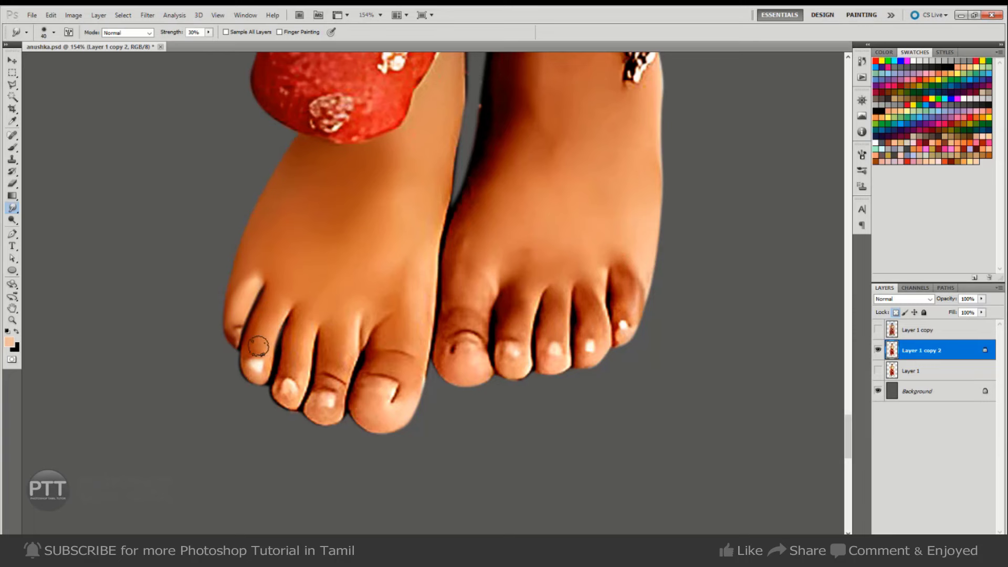
key(bracketright)
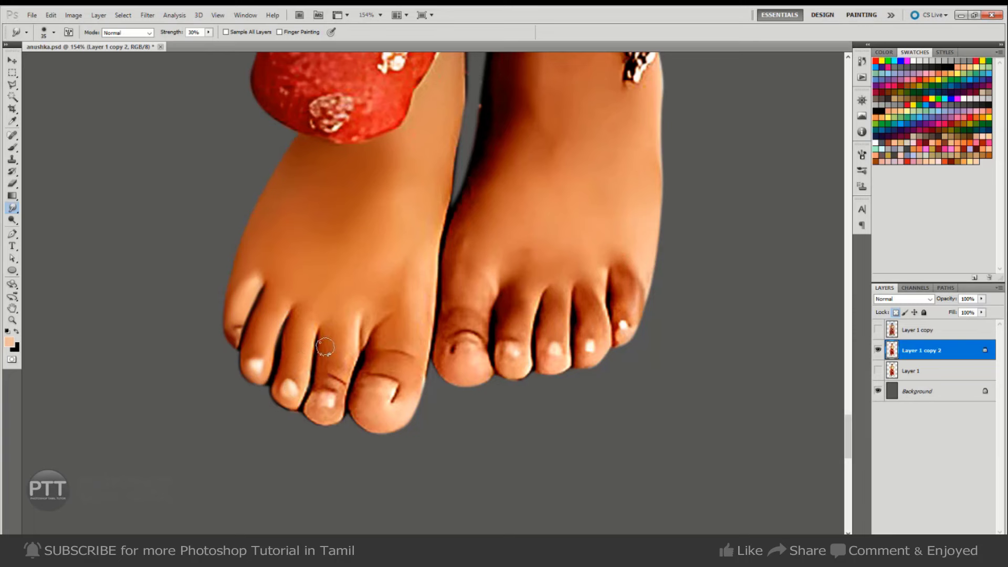
drag(335, 360, 346, 333)
key(bracketright)
key(bracketright)
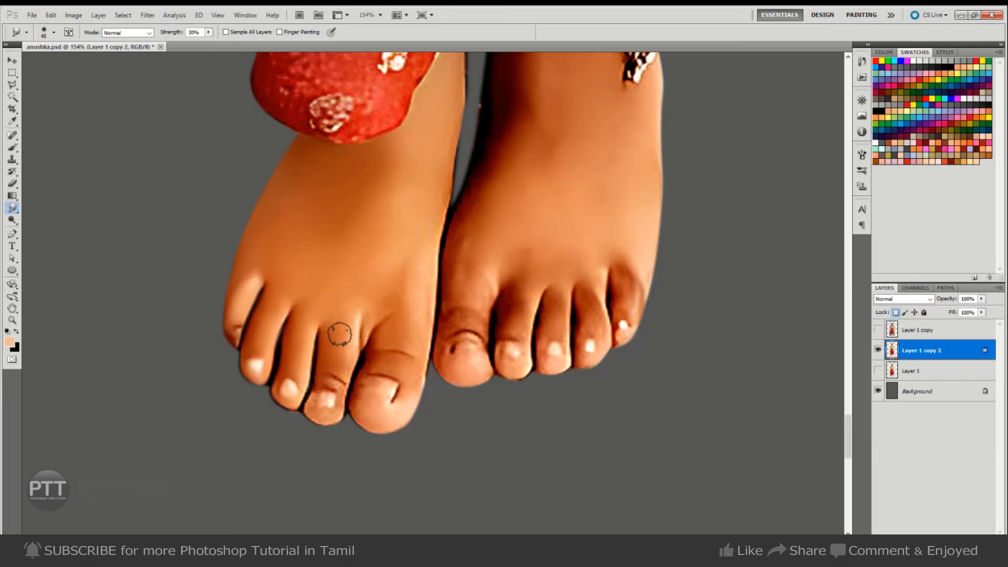
key(bracketright)
key(bracketright)
key(bracketright)
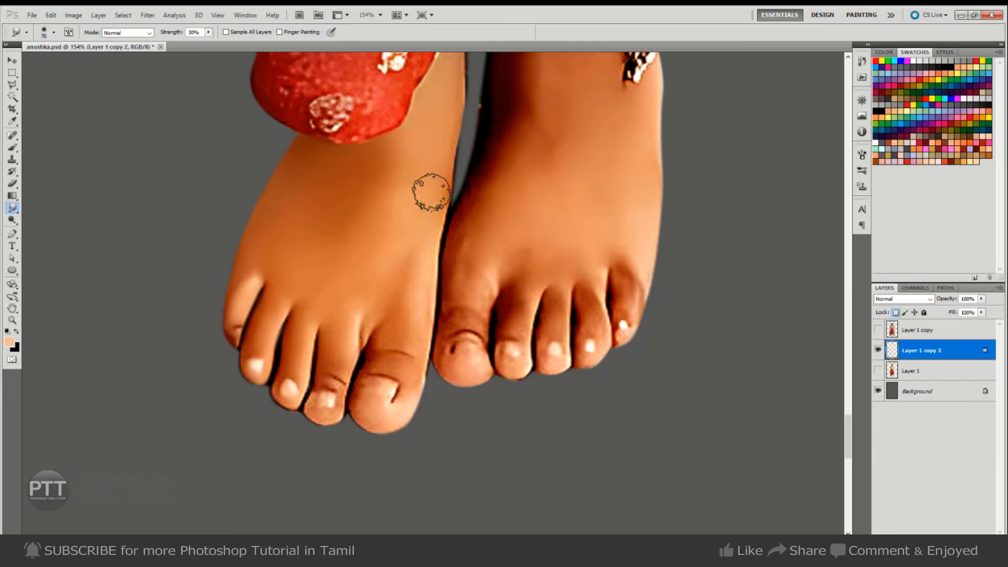
key(bracketleft)
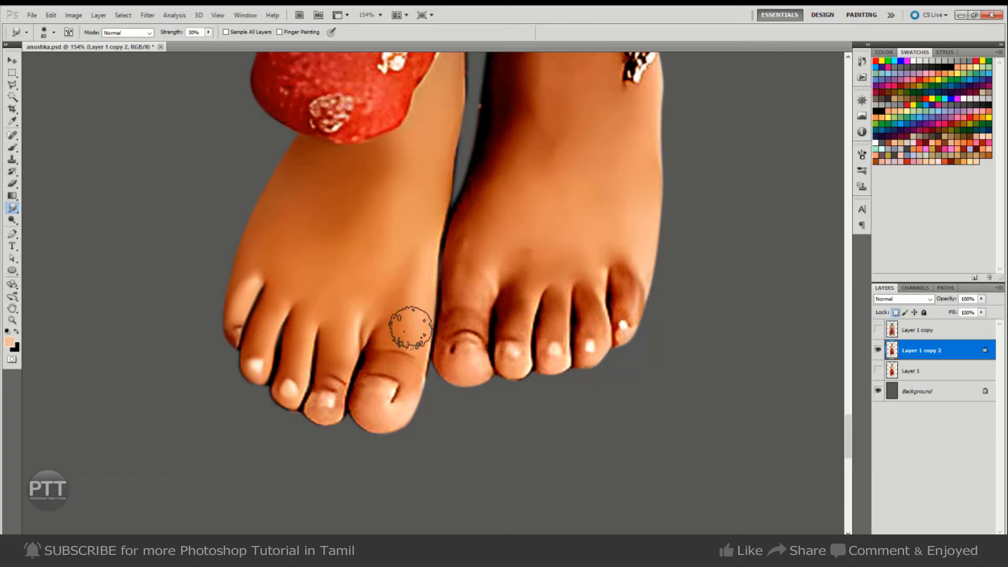
- Smudge the second toe's nail smooth with a fine brush
scroll(385, 361, up, 2)
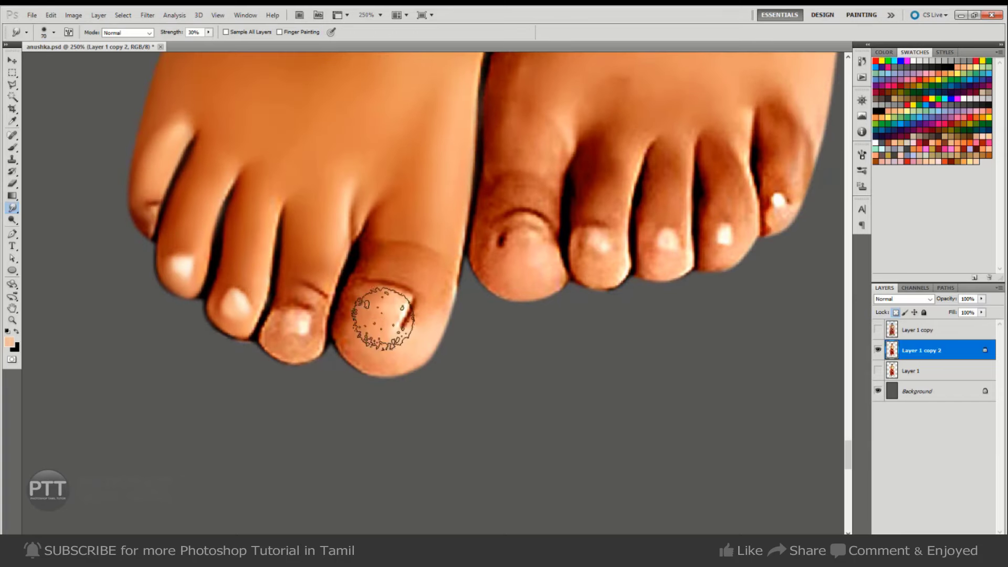
key(ctrl+s)
key(bracketleft)
key(bracketleft)
key(bracketleft)
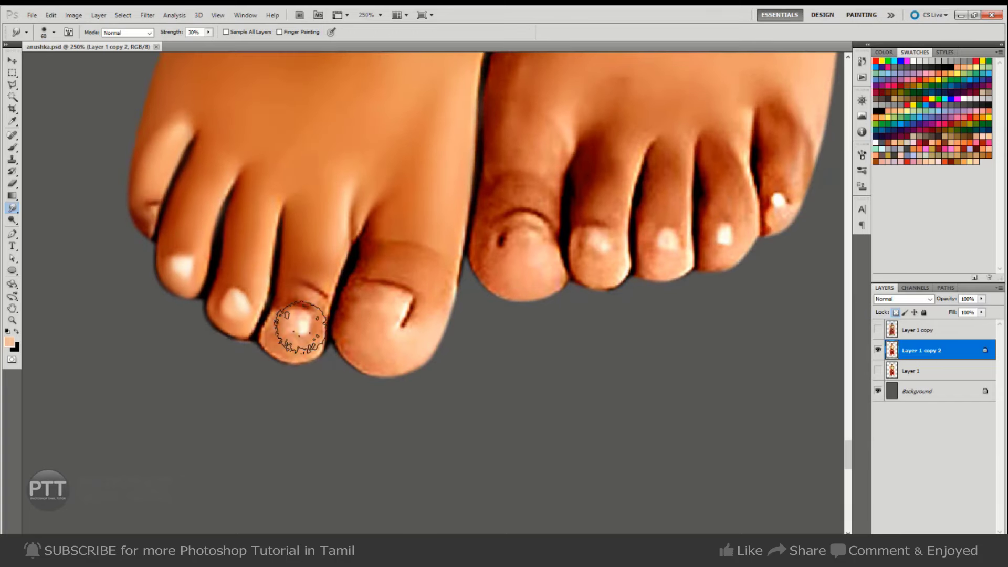
mouse_move(299, 325)
mouse_down()
mouse_move(286, 351)
mouse_move(304, 339)
mouse_move(316, 305)
mouse_move(318, 324)
mouse_move(292, 326)
mouse_up()
key(bracketright)
key(bracketleft)
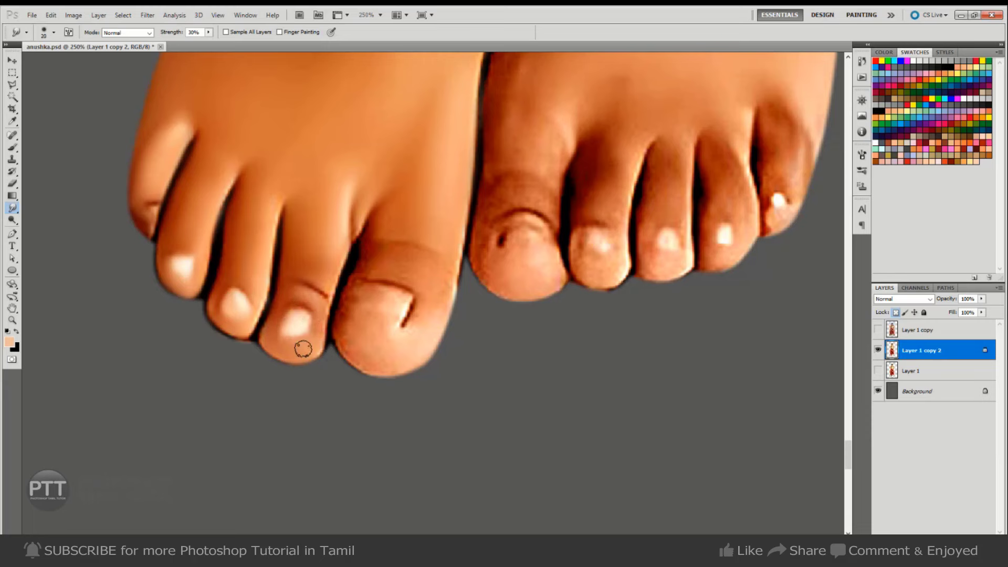
- Smooth the shadow and crease on the big toe and blend its nail
key(bracketright)
key(bracketright)
mouse_move(375, 242)
mouse_down()
mouse_move(434, 274)
mouse_move(429, 293)
mouse_move(391, 310)
mouse_move(363, 306)
mouse_move(354, 319)
mouse_move(372, 342)
mouse_move(360, 353)
mouse_move(409, 344)
mouse_move(427, 315)
mouse_move(383, 306)
mouse_move(348, 321)
mouse_move(387, 360)
mouse_move(412, 348)
mouse_up()
key(bracketleft)
key(bracketright)
key(bracketright)
key(bracketleft)
key(bracketright)
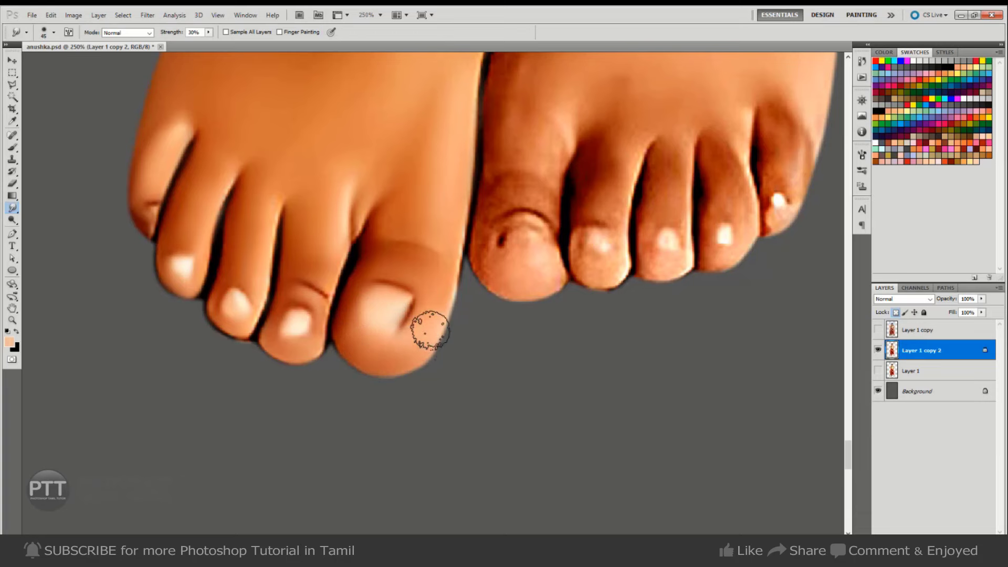
key(ctrl+minus)
key(ctrl+minus)
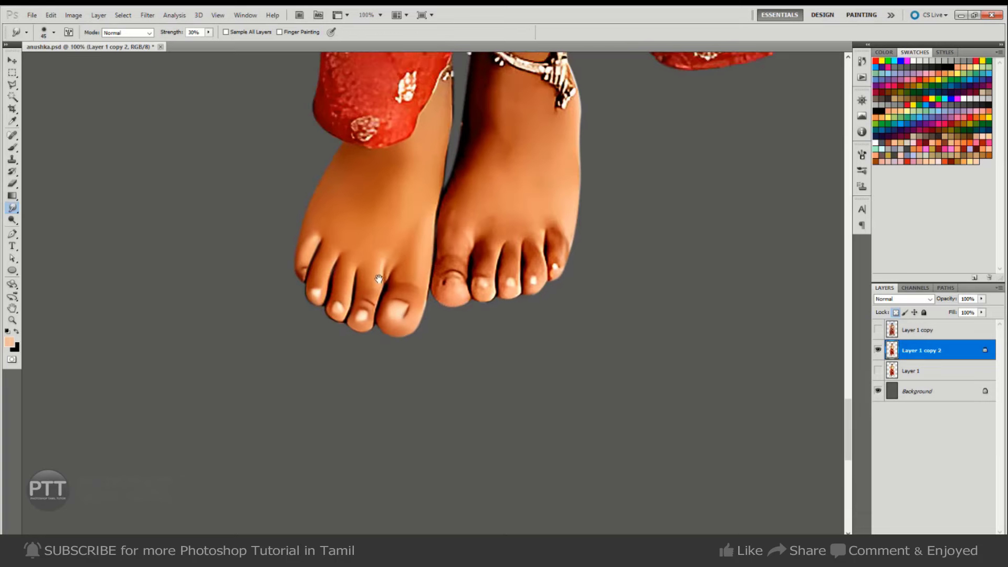
- Smudge the left ankle edge under the garment hem smooth
drag(414, 247, 241, 335)
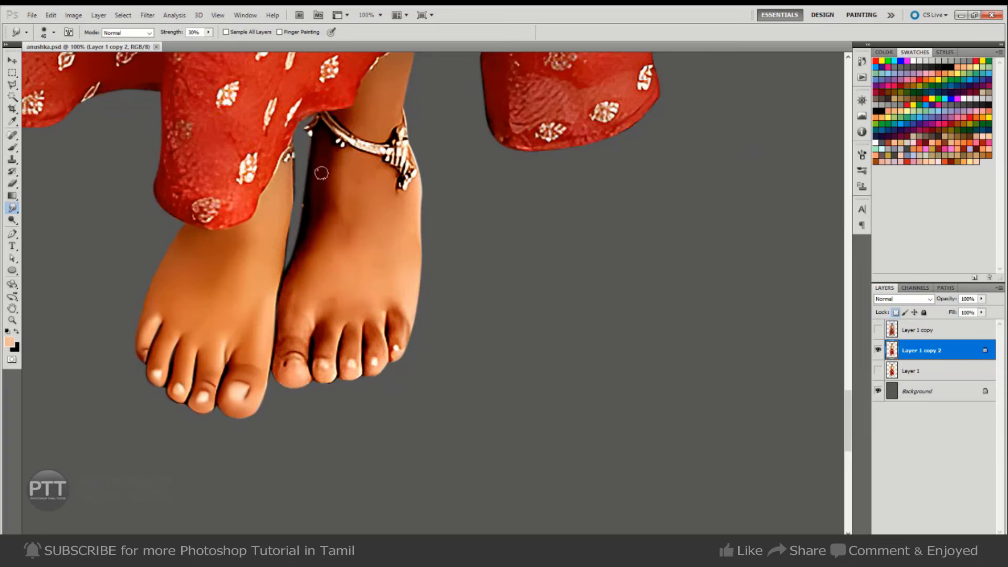
key(bracketright)
key(bracketright)
key(bracketright)
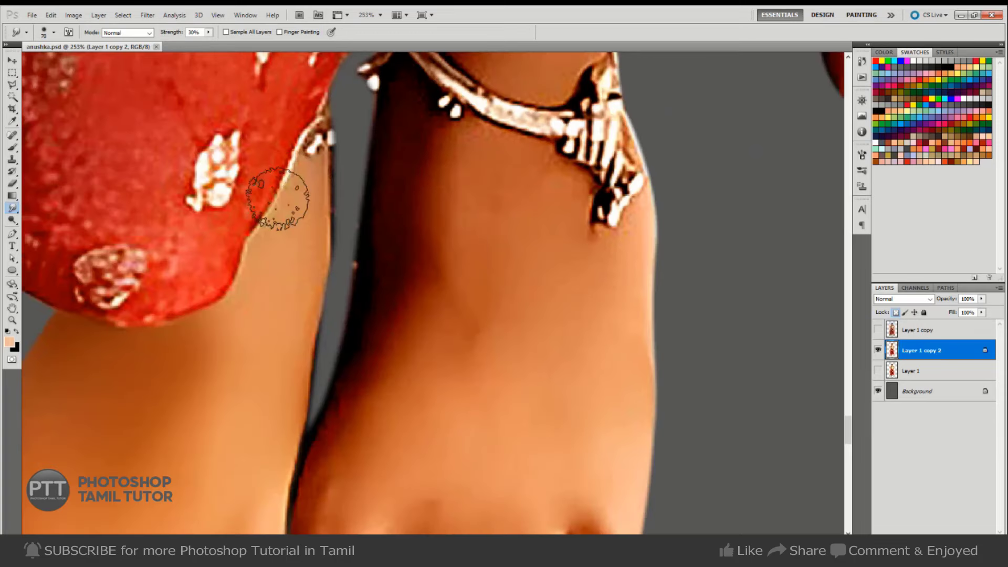
drag(246, 289, 310, 162)
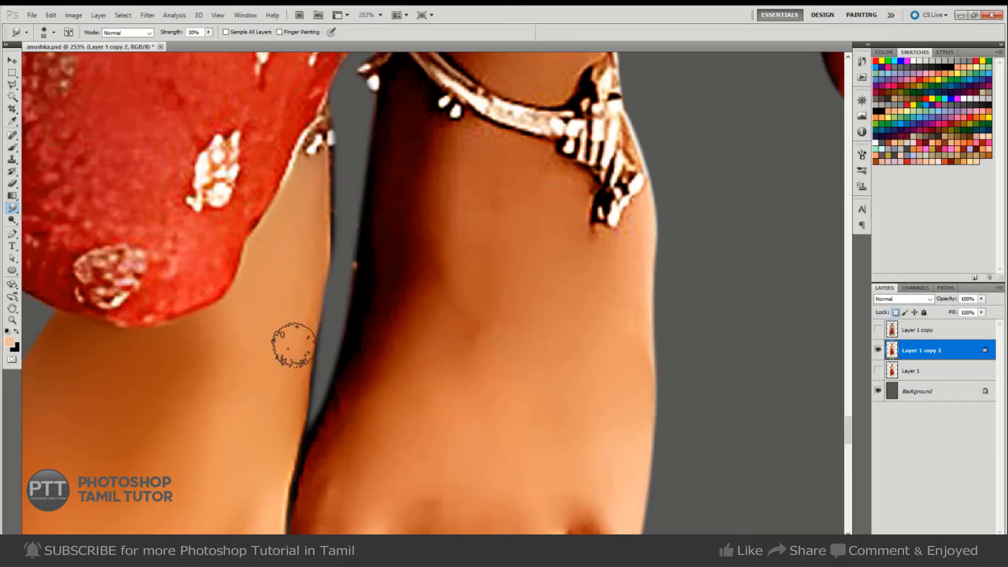
drag(289, 342, 288, 319)
key(bracketright)
key(bracketright)
mouse_move(317, 215)
mouse_down()
mouse_move(331, 162)
mouse_move(301, 281)
mouse_up()
key(bracketright)
key(bracketleft)
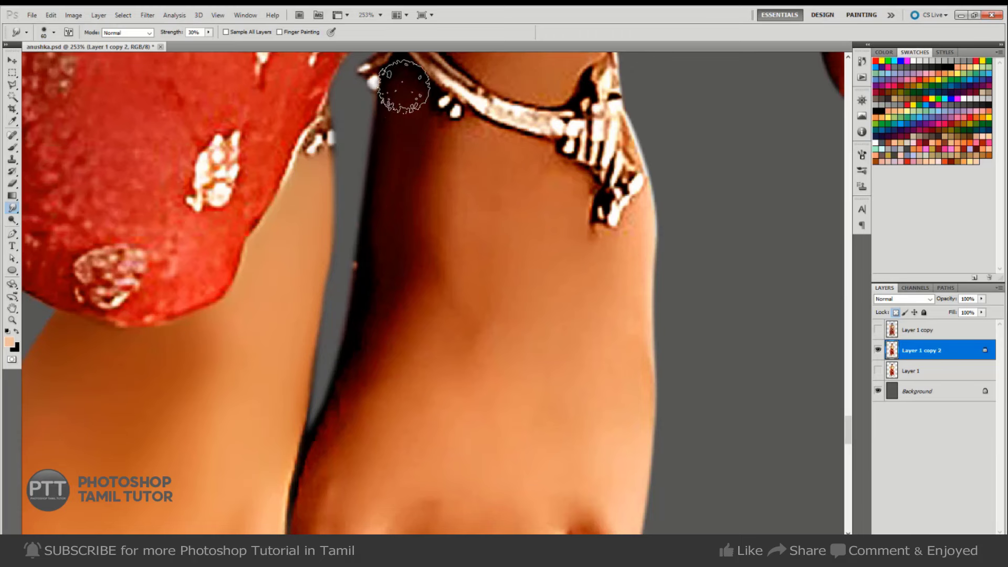
- Smooth the right ankle below the anklet and across the top of the foot
key(bracketright)
key(bracketright)
key(bracketright)
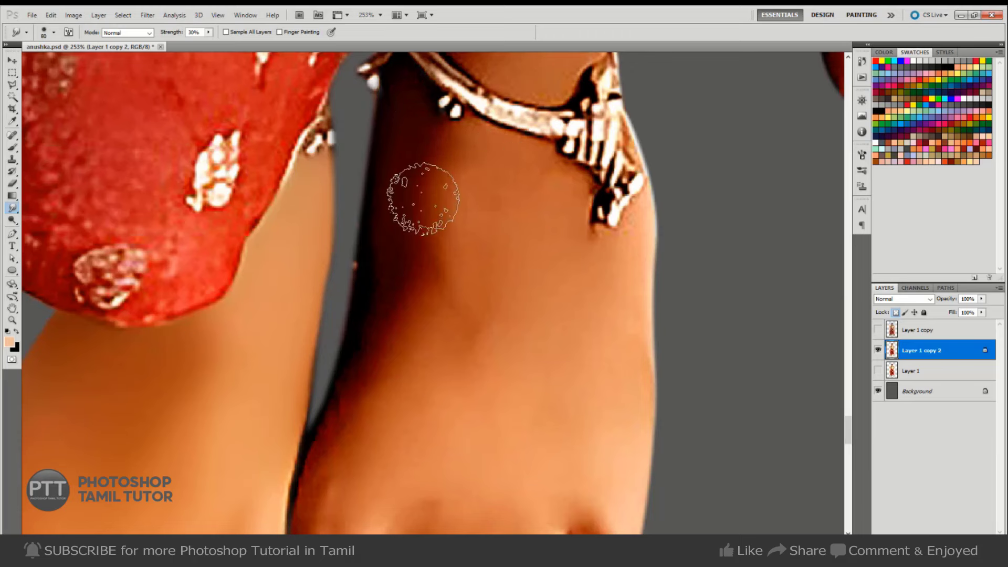
mouse_move(423, 203)
mouse_down()
mouse_move(360, 322)
mouse_move(328, 481)
mouse_up()
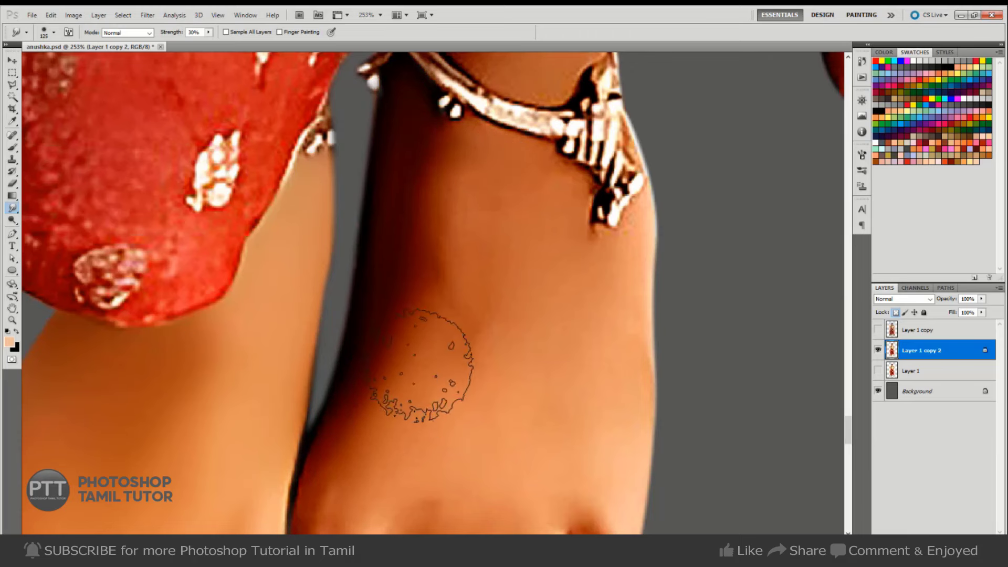
key(bracketright)
key(bracketright)
key(bracketleft)
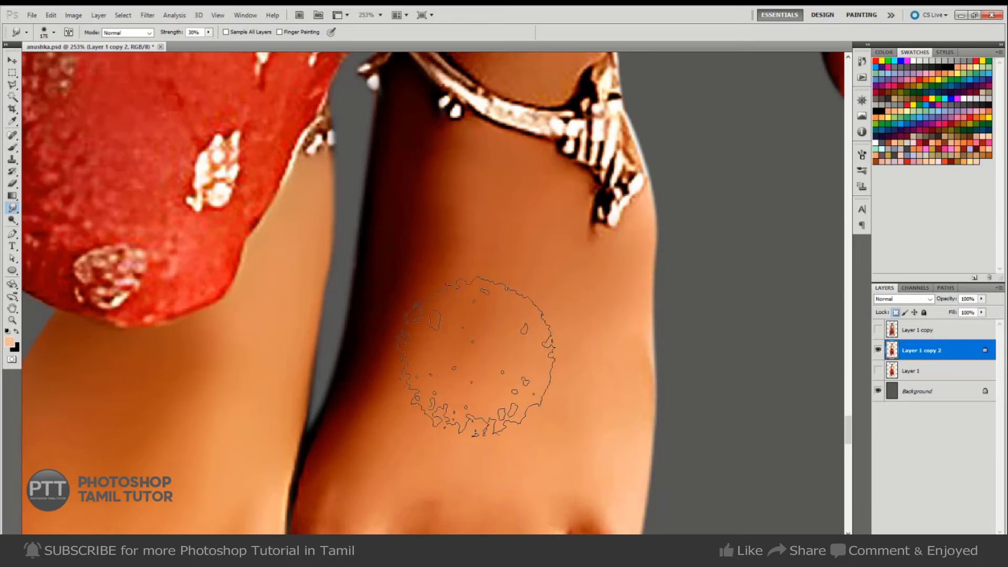
scroll(445, 375, down, 3)
key(bracketright)
key(bracketright)
key(bracketright)
key(bracketleft)
key(bracketleft)
key(bracketleft)
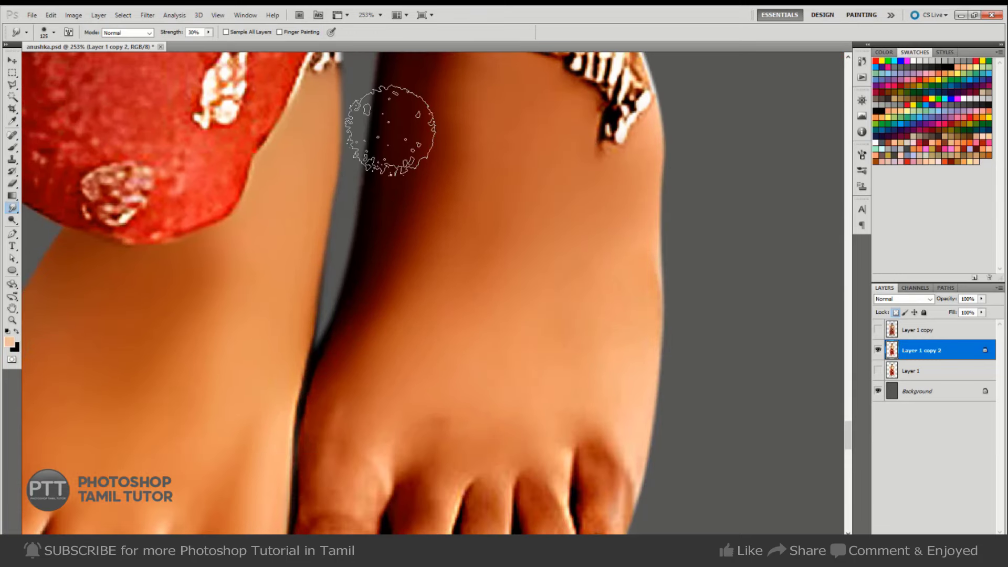
key(bracketright)
key(bracketright)
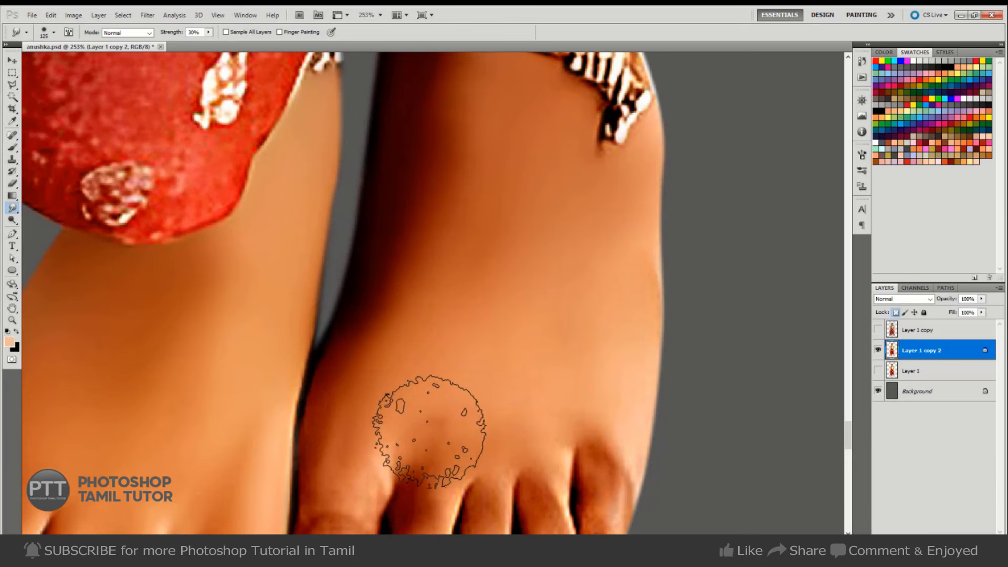
key(bracketright)
key(bracketright)
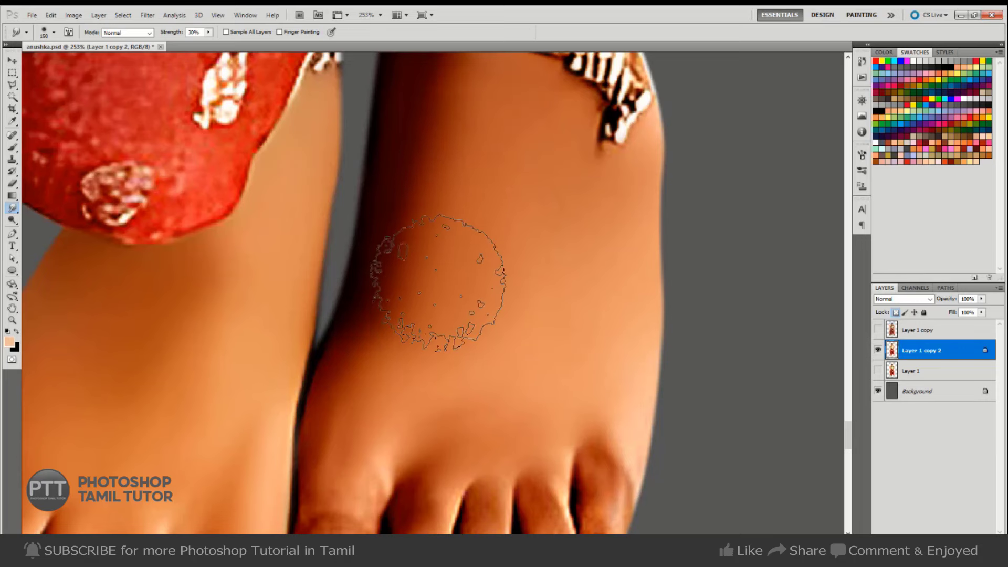
scroll(472, 294, down, 5)
scroll(456, 438, up, 5)
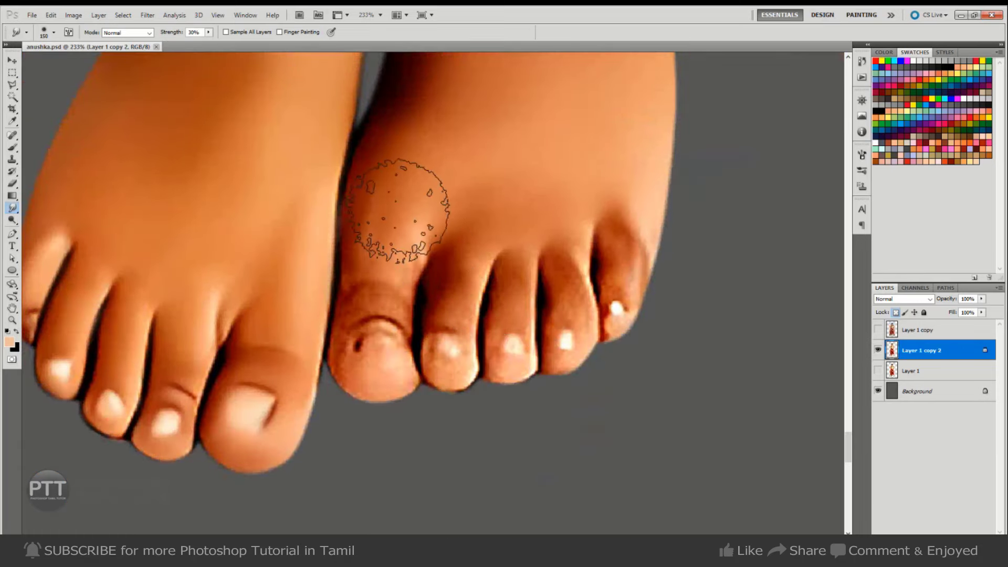
- Smooth the crease above the big-toe nail and lighten the nail's top
key(bracketleft)
key(bracketleft)
key(bracketleft)
key(bracketright)
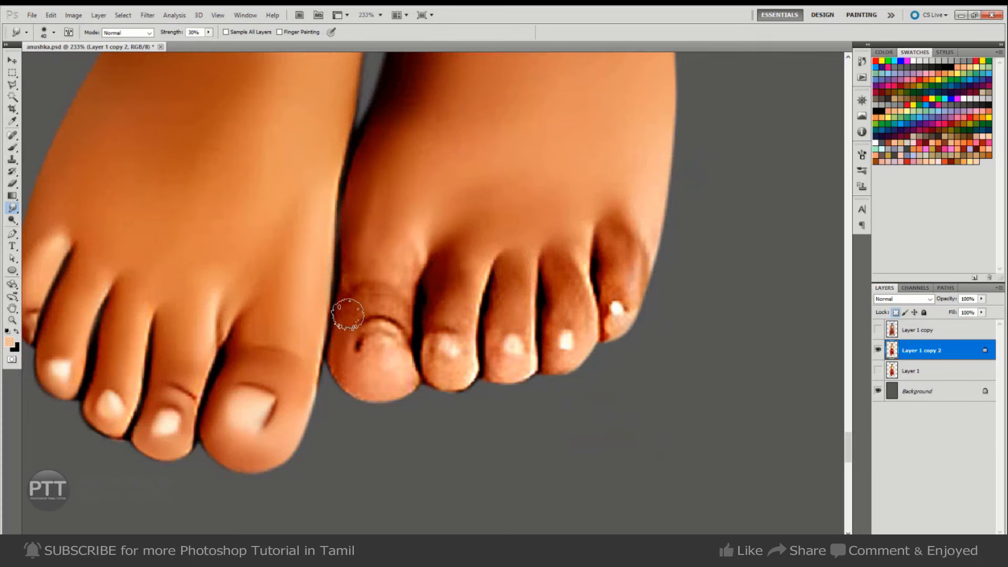
drag(349, 316, 371, 304)
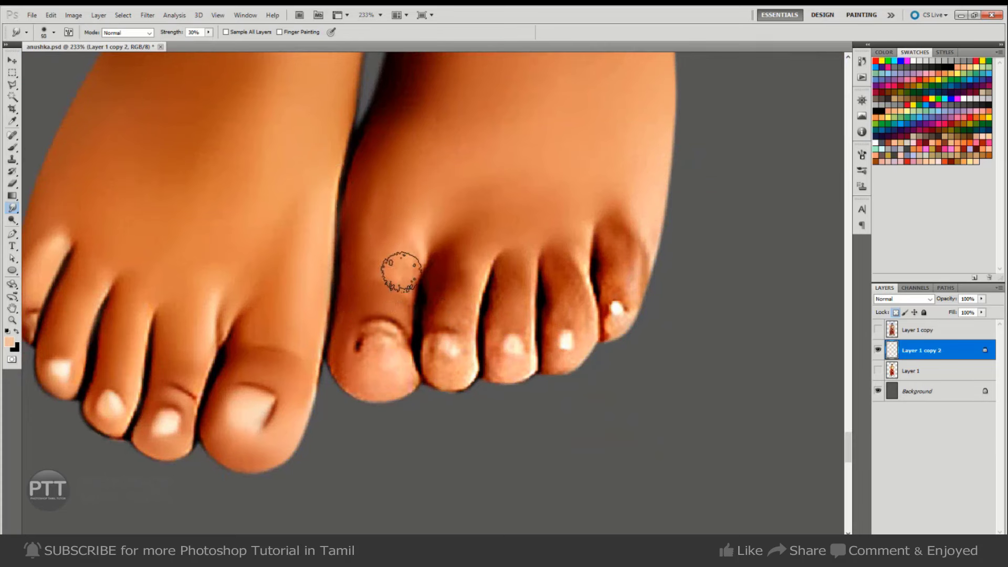
key(bracketleft)
key(bracketleft)
mouse_move(390, 342)
mouse_down()
mouse_move(394, 355)
mouse_move(371, 376)
mouse_up()
key(bracketright)
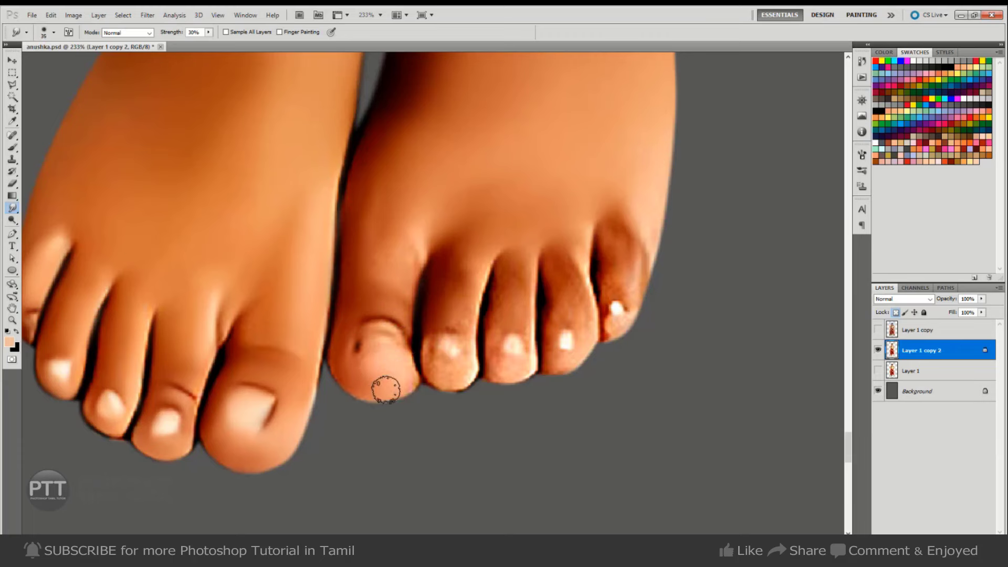
key(bracketleft)
key(bracketleft)
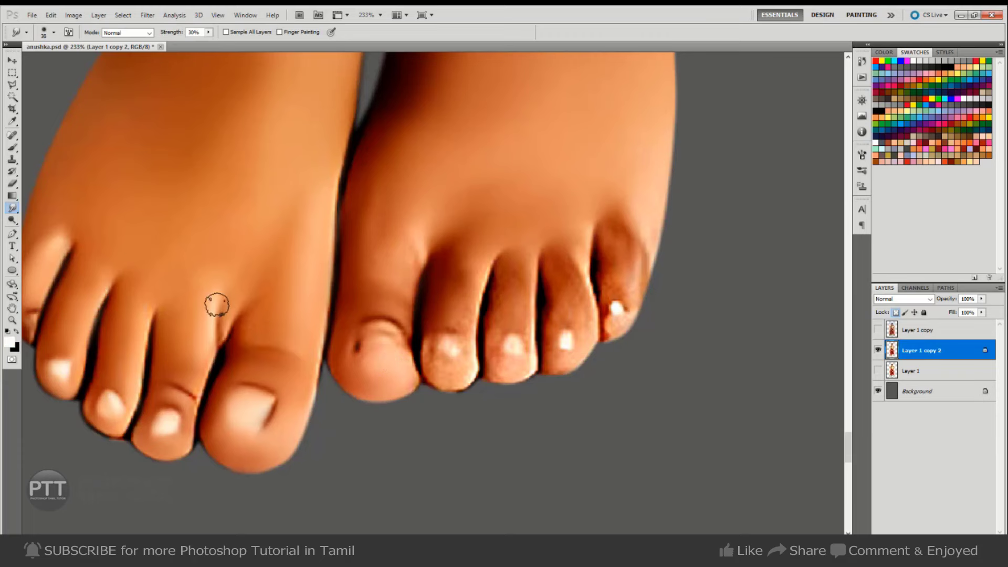
key(bracketleft)
- Blend white highlights onto the second-toe and big-toe nails and reshape the second-toe tip
drag(167, 425, 162, 422)
mouse_move(236, 418)
mouse_down()
mouse_move(261, 411)
mouse_move(252, 397)
mouse_move(246, 416)
mouse_move(227, 418)
mouse_up()
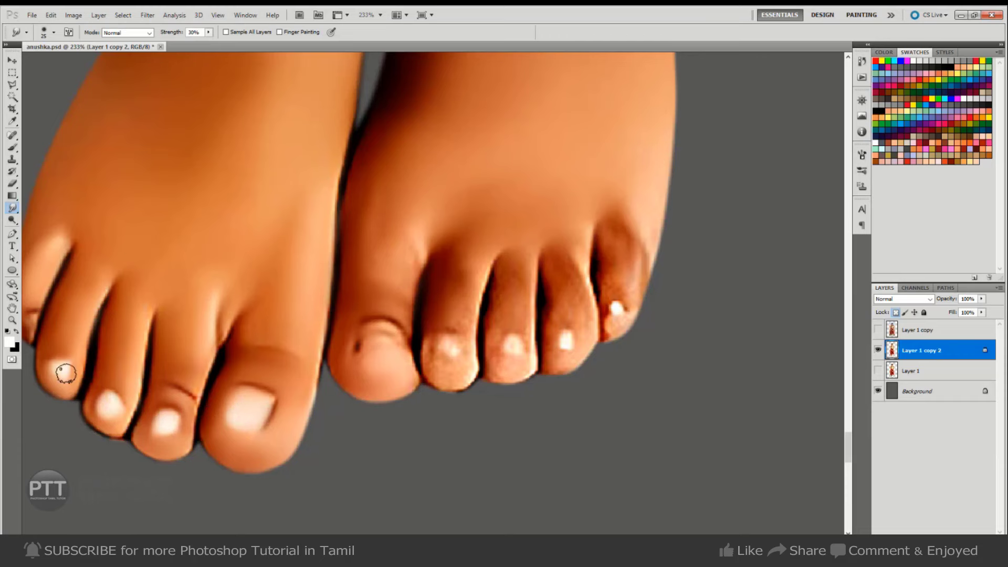
mouse_move(378, 361)
mouse_down()
mouse_move(399, 355)
mouse_move(383, 342)
mouse_move(393, 359)
mouse_move(448, 345)
mouse_up()
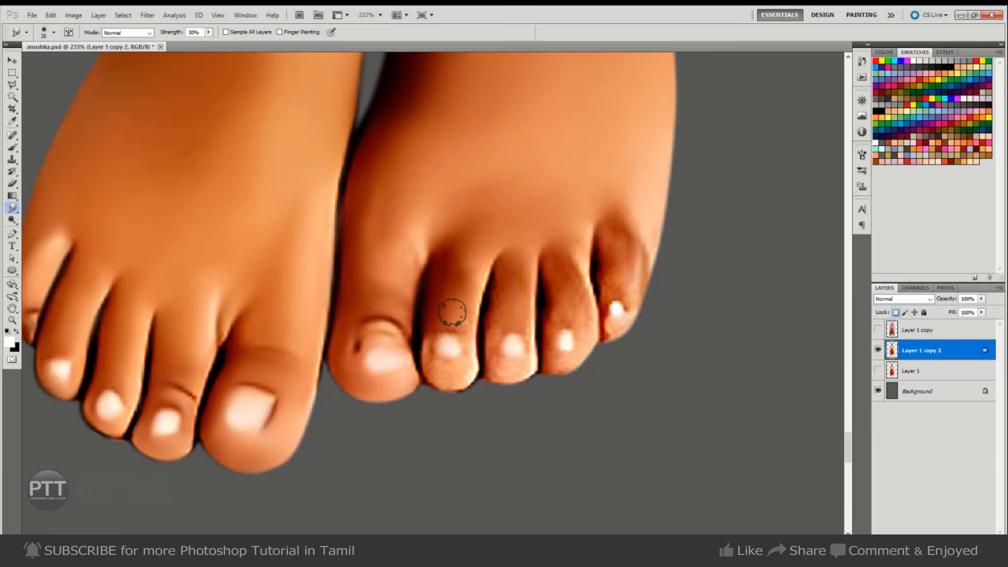
key(bracketright)
key(bracketright)
mouse_move(454, 366)
mouse_down()
mouse_move(441, 373)
mouse_move(455, 378)
mouse_move(466, 351)
mouse_up()
- Soften the third-toe nail highlight and smooth the little toe's dark mottled patch
key(bracketleft)
key(bracketleft)
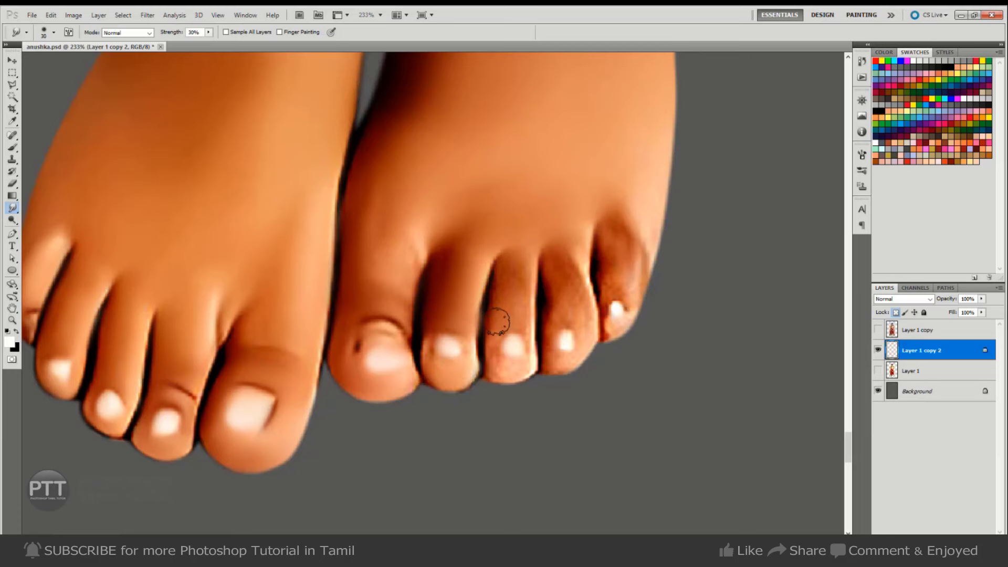
key(bracketright)
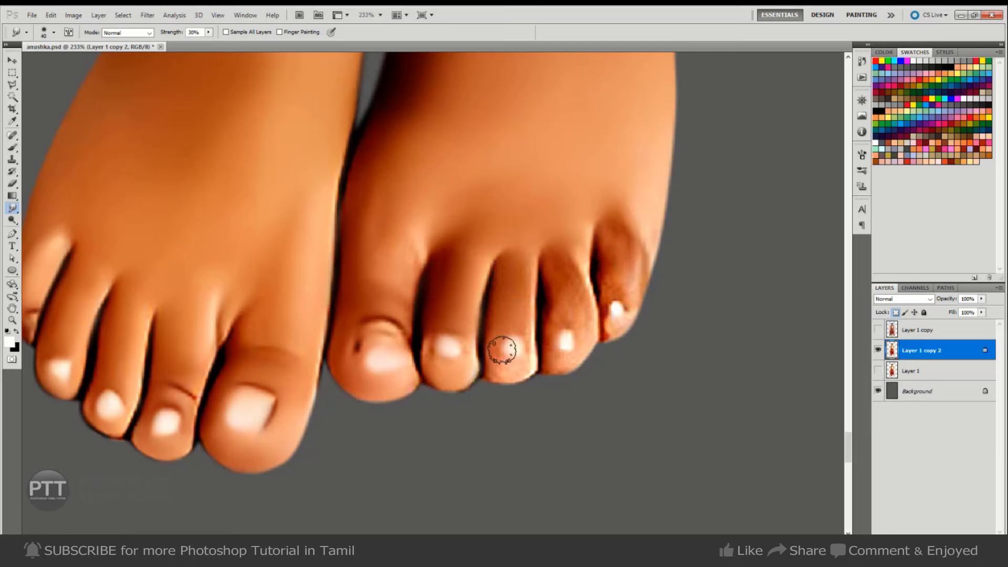
drag(503, 349, 514, 371)
key(bracketleft)
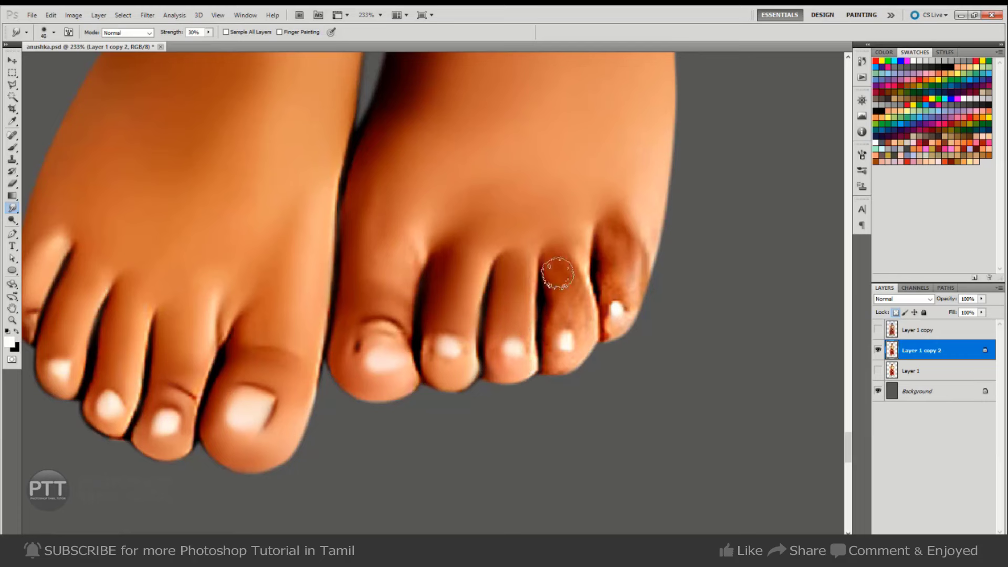
key(bracketright)
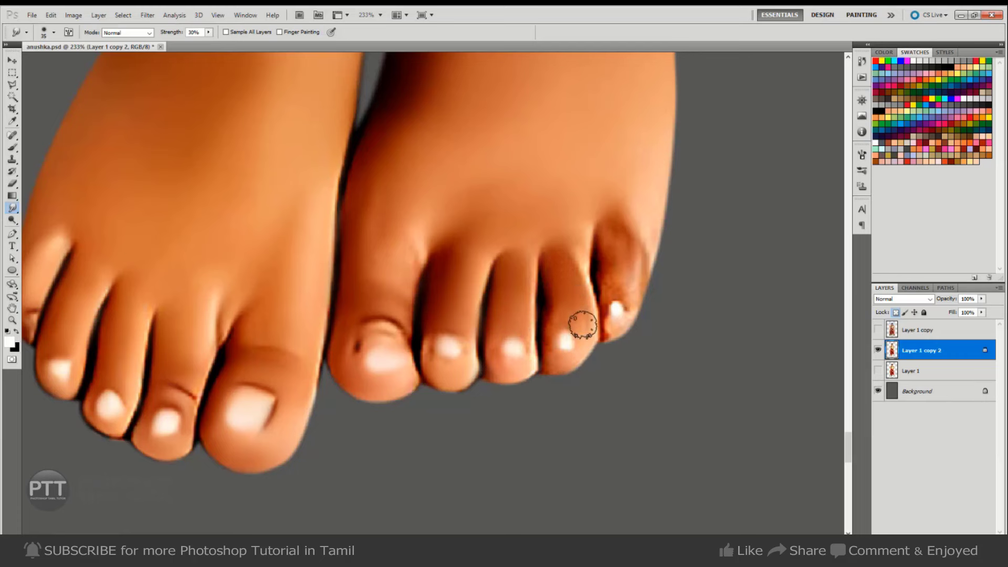
drag(607, 278, 623, 254)
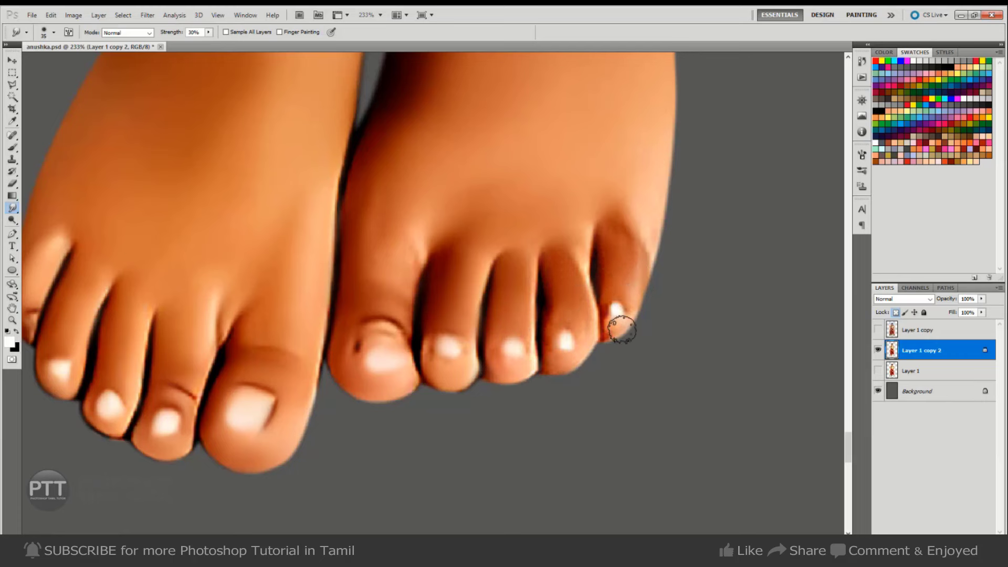
key(bracketright)
key(bracketright)
key(bracketright)
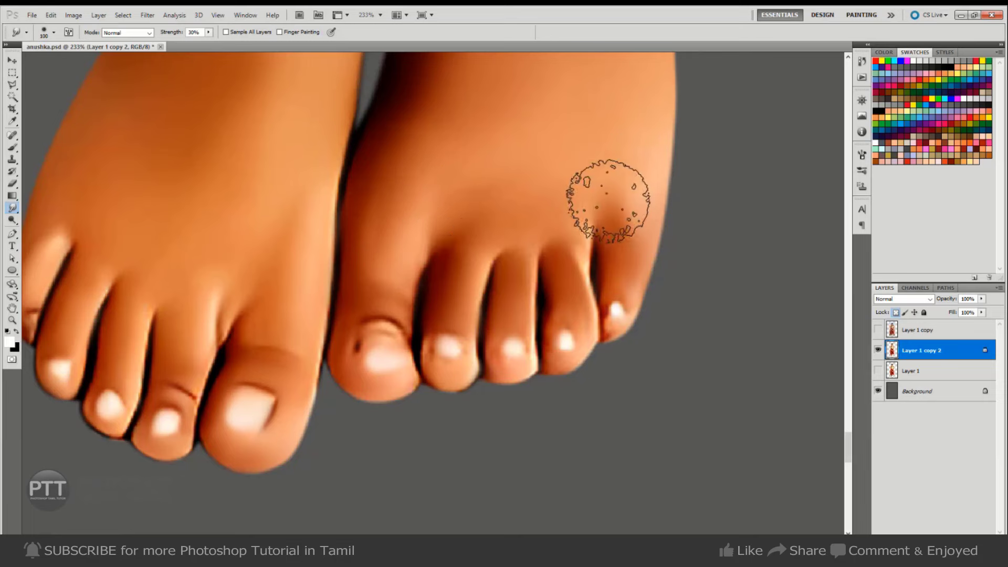
key(ctrl+minus)
key(ctrl+minus)
- Lower Smudge strength to 25% and smooth the ankle skin around the anklet with a smaller brush
scroll(530, 214, down, 1)
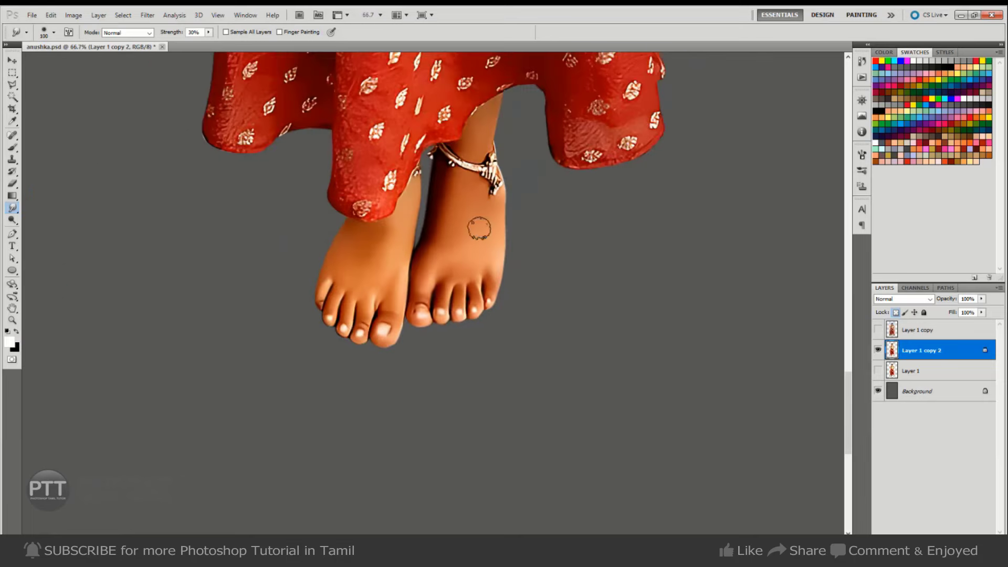
scroll(459, 239, up, 3)
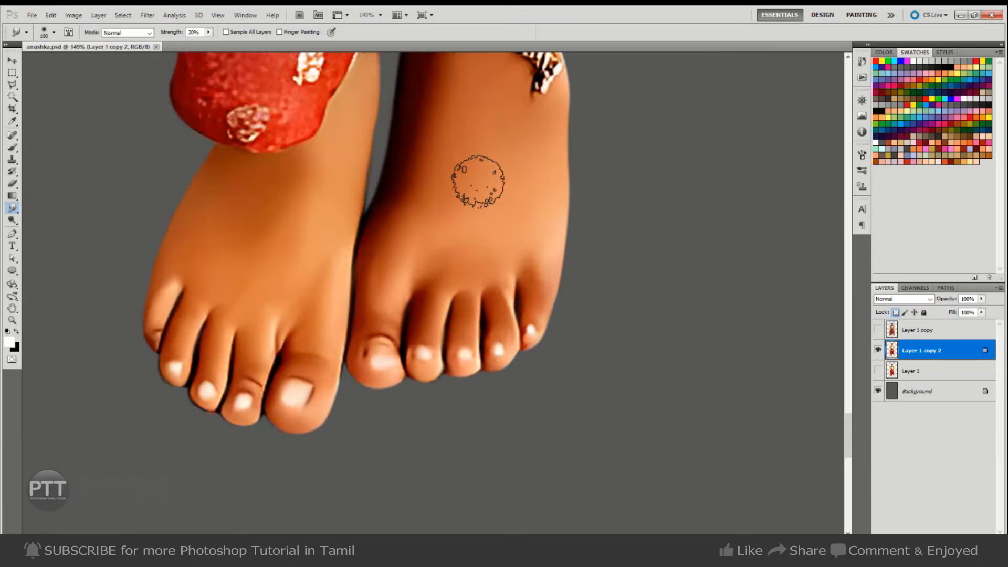
key(2)
key(5)
key(bracketleft)
key(bracketleft)
key(bracketleft)
scroll(467, 236, down, 2)
scroll(462, 241, up, 3)
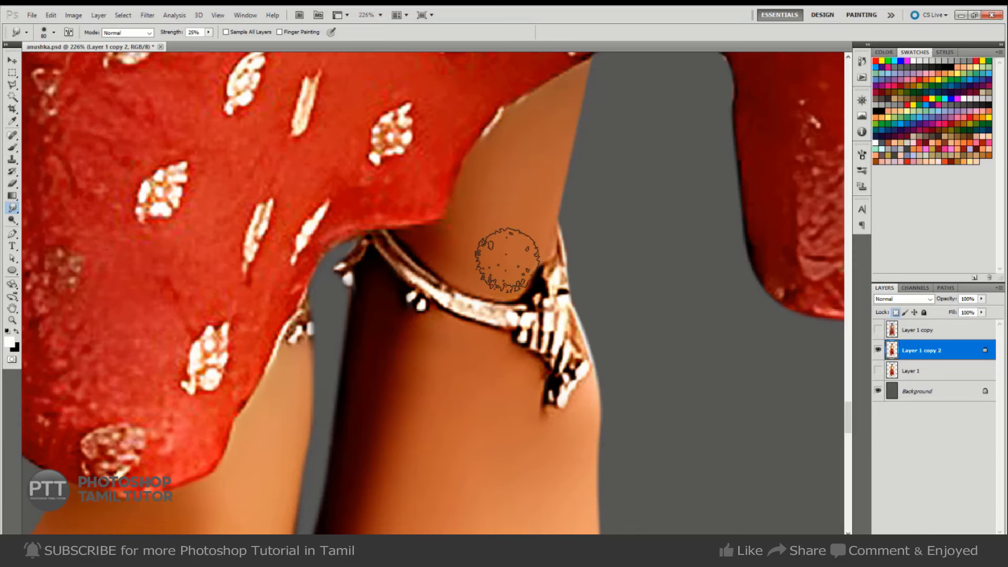
key(bracketleft)
key(bracketleft)
key(bracketleft)
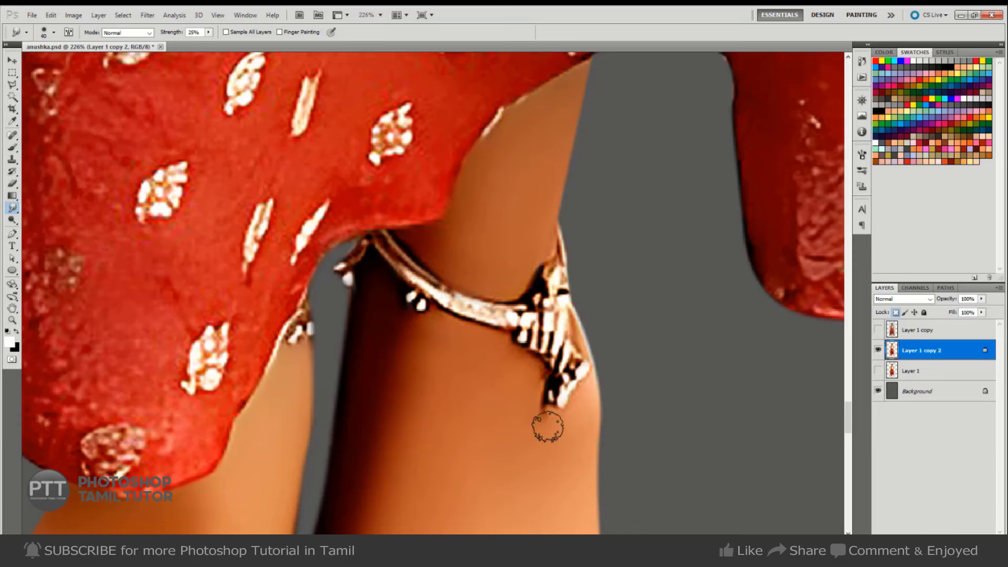
key(bracketleft)
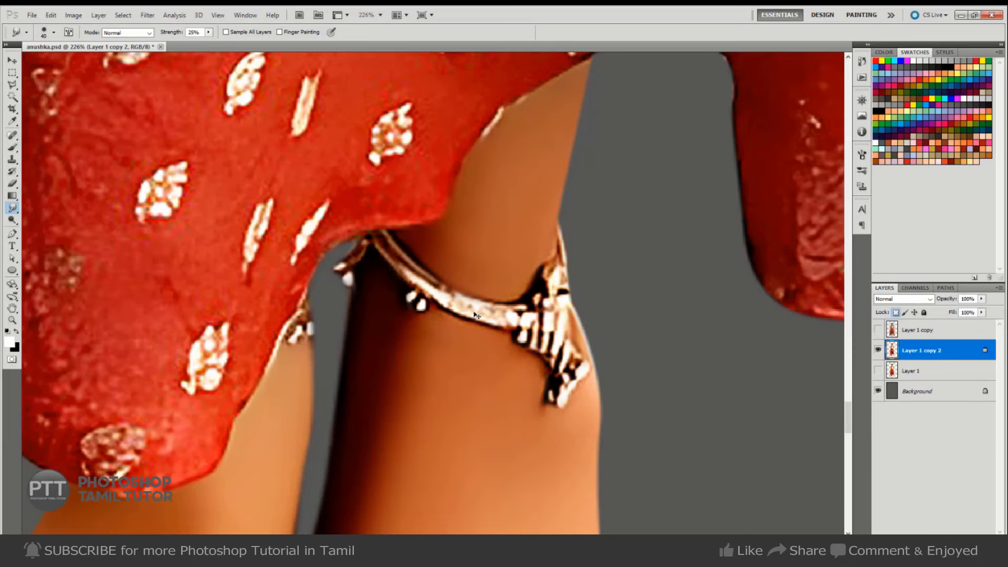
scroll(420, 297, down, 1)
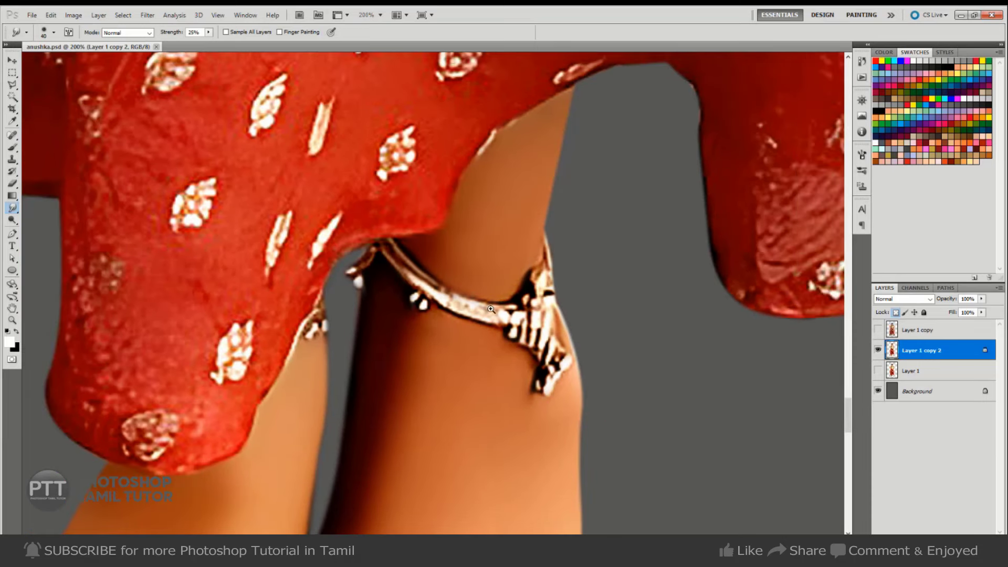
scroll(488, 307, down, 3)
scroll(508, 272, down, 1)
- Pan up to the arm and smooth it with an enlarged Smudge brush
scroll(504, 269, down, 1)
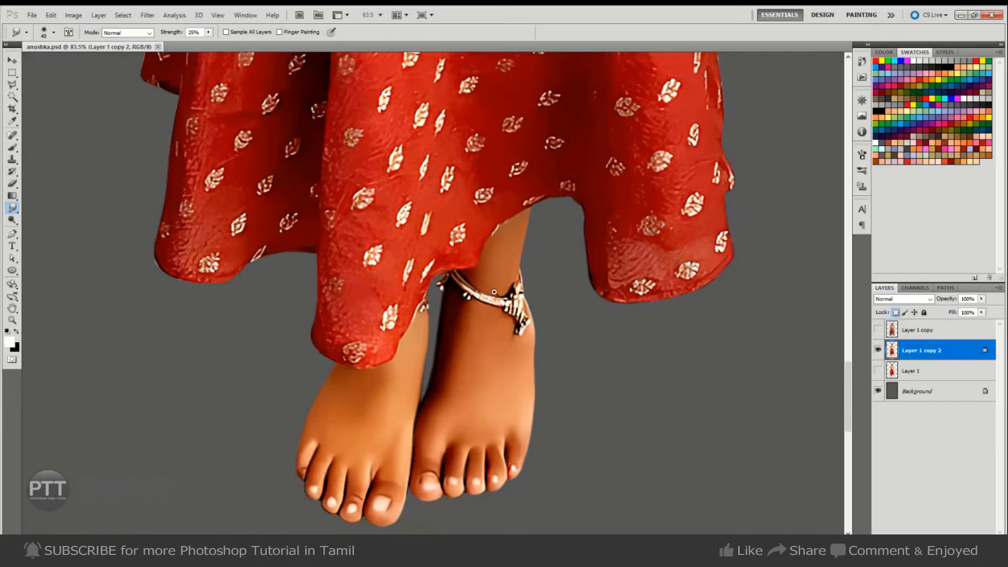
scroll(485, 292, down, 1)
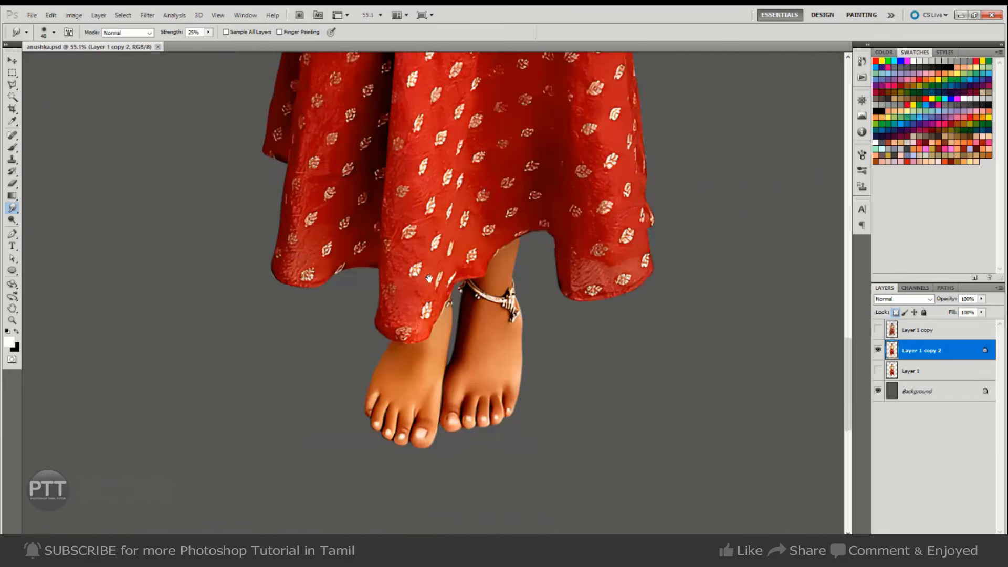
drag(451, 176, 475, 307)
drag(460, 183, 472, 346)
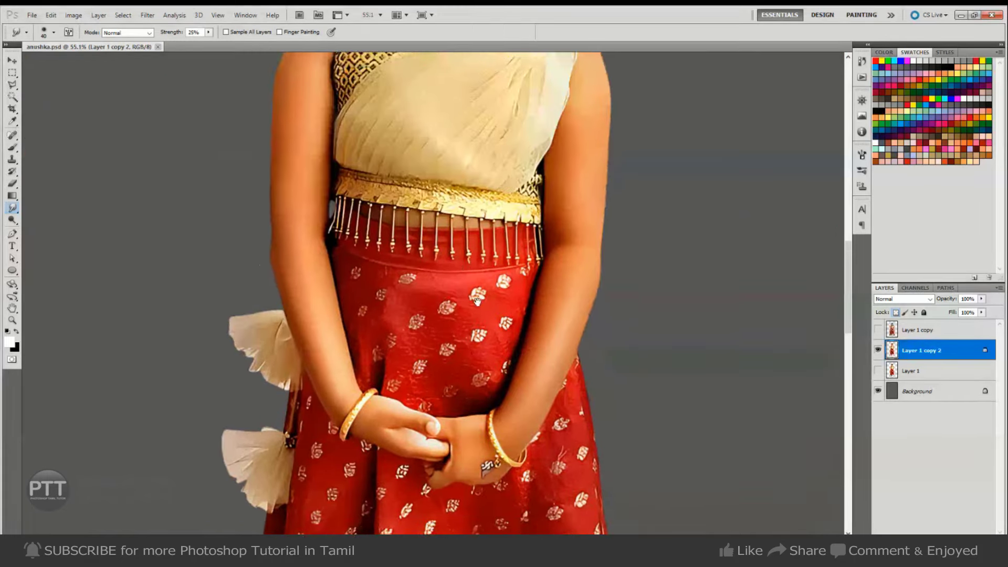
drag(491, 187, 492, 277)
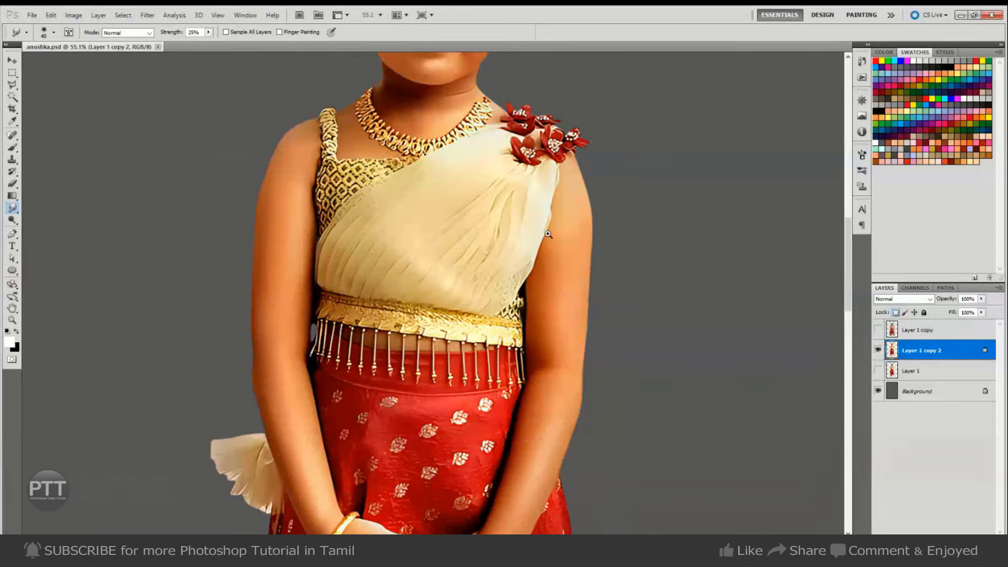
scroll(546, 238, up, 2)
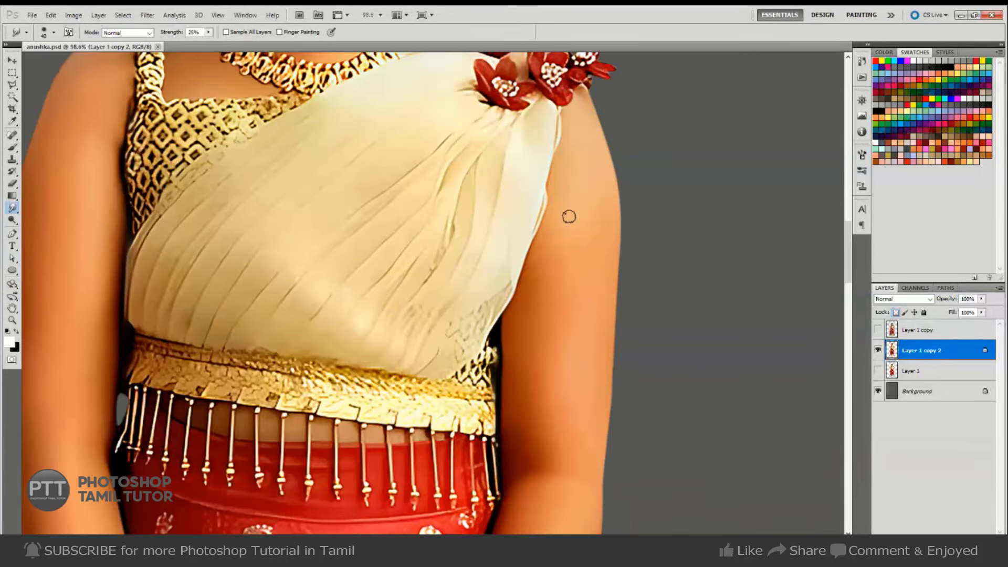
key(bracketright)
key(bracketright)
key(bracketright)
key(bracketright)
key(bracketright)
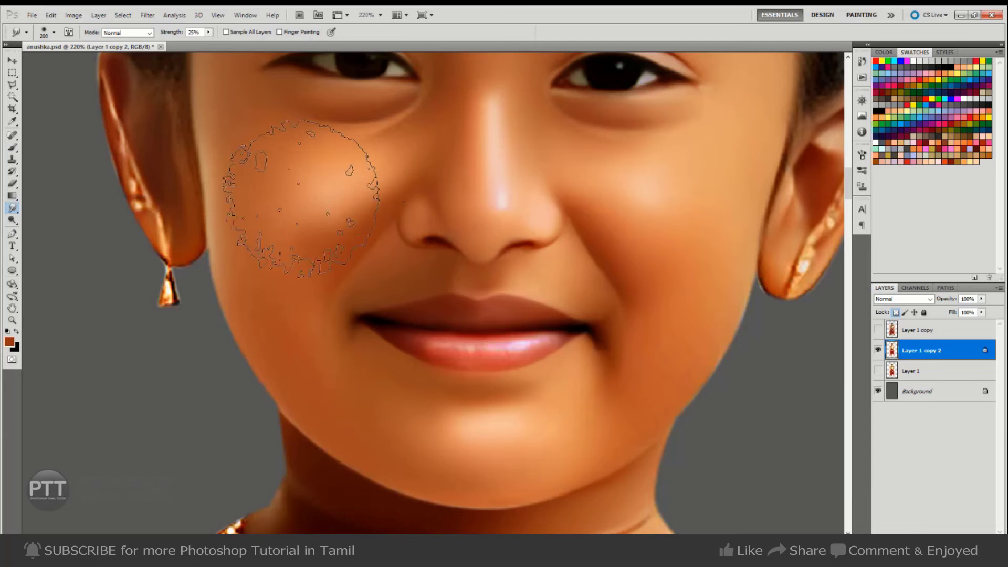
- Hide the selection edges around the cheek and enlarge the brush to smudge inside it
key(ctrl+h)
key(bracketright)
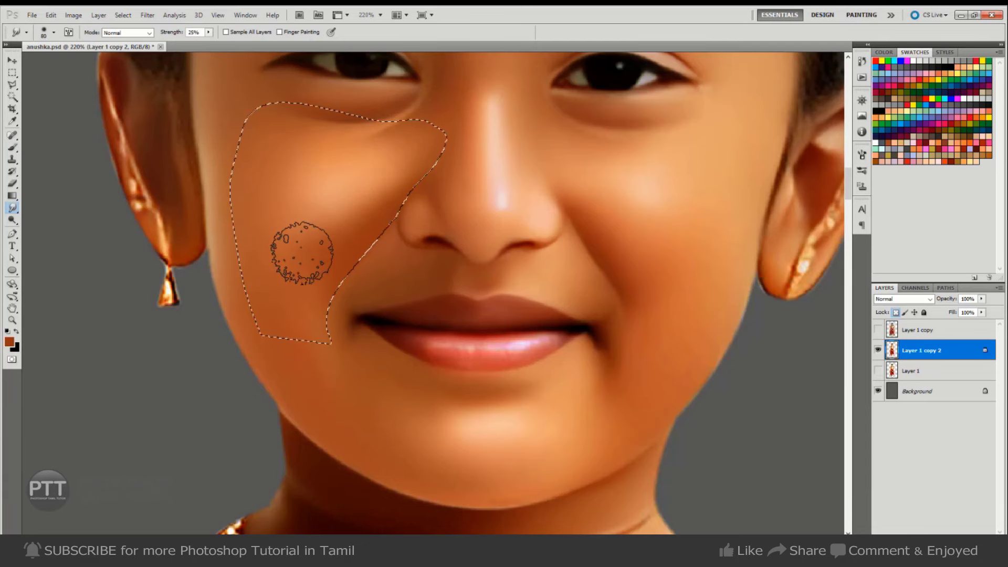
key(bracketright)
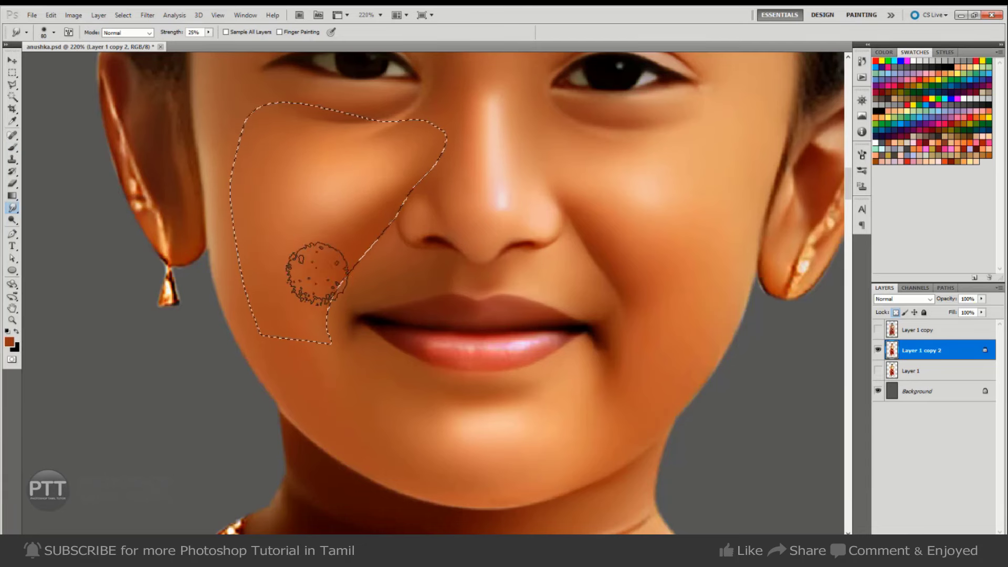
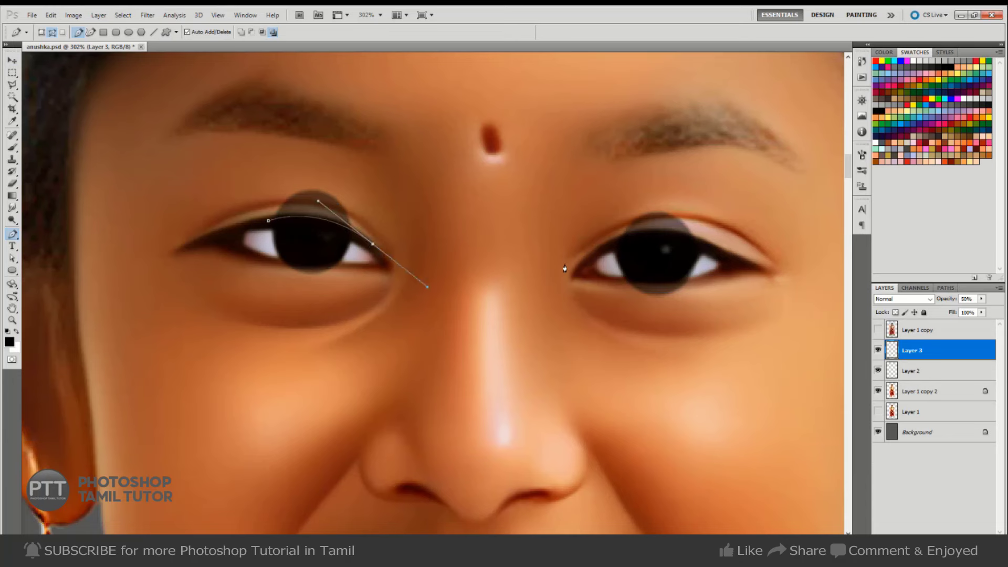
- Outline the brow area with a path and delete the grey pupil overlay inside it
click(607, 245)
click(756, 257)
click(727, 169)
click(367, 136)
click(226, 164)
key(ctrl+Return)
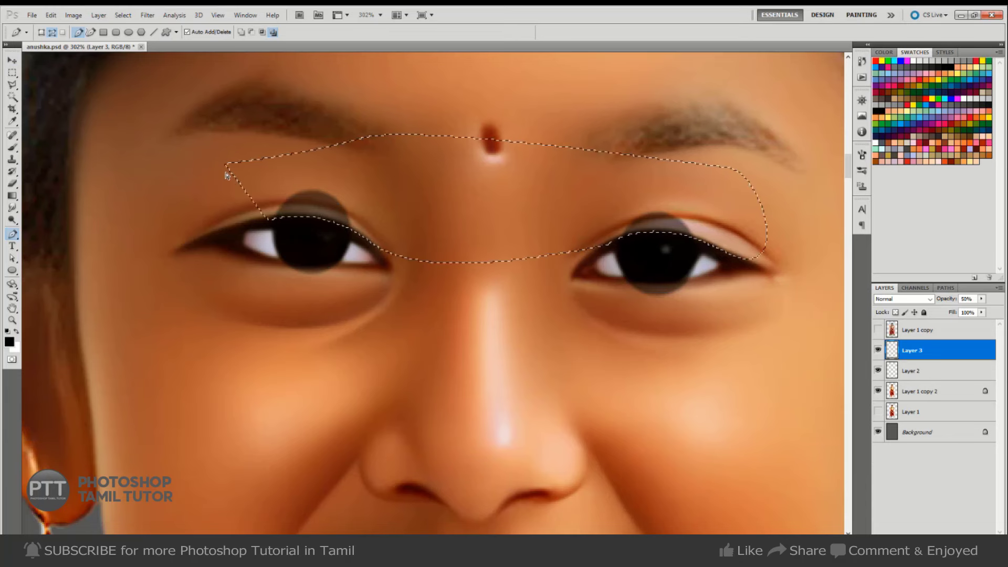
key(Delete)
key(ctrl+d)
- Draw a new path curving beneath both eyes
click(261, 255)
click(752, 247)
click(738, 344)
click(415, 414)
click(175, 345)
- Load the under-eye path as a selection and resize the Smudge brush at full view
key(ctrl+Return)
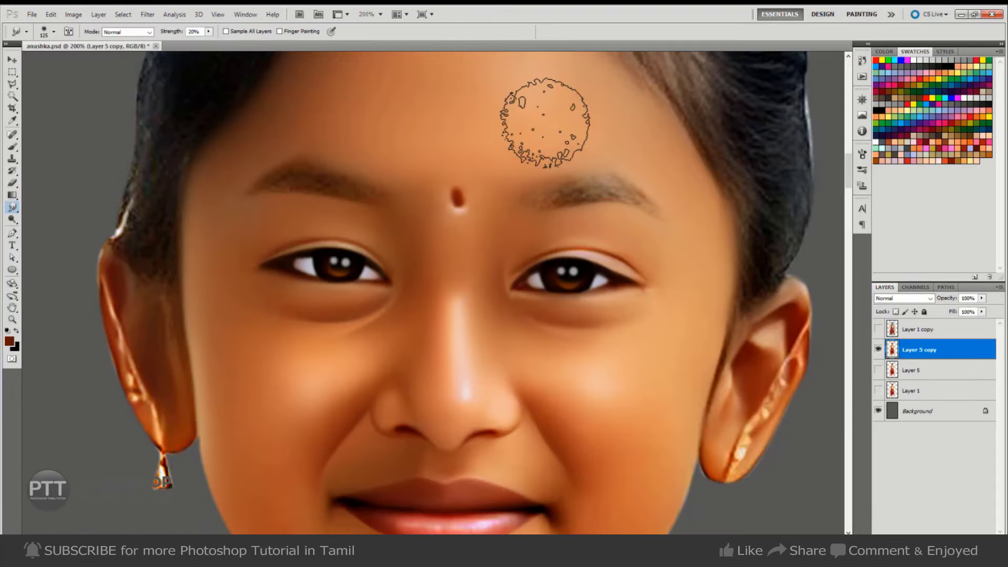
key(ctrl+minus)
key(ctrl+minus)
key(ctrl+minus)
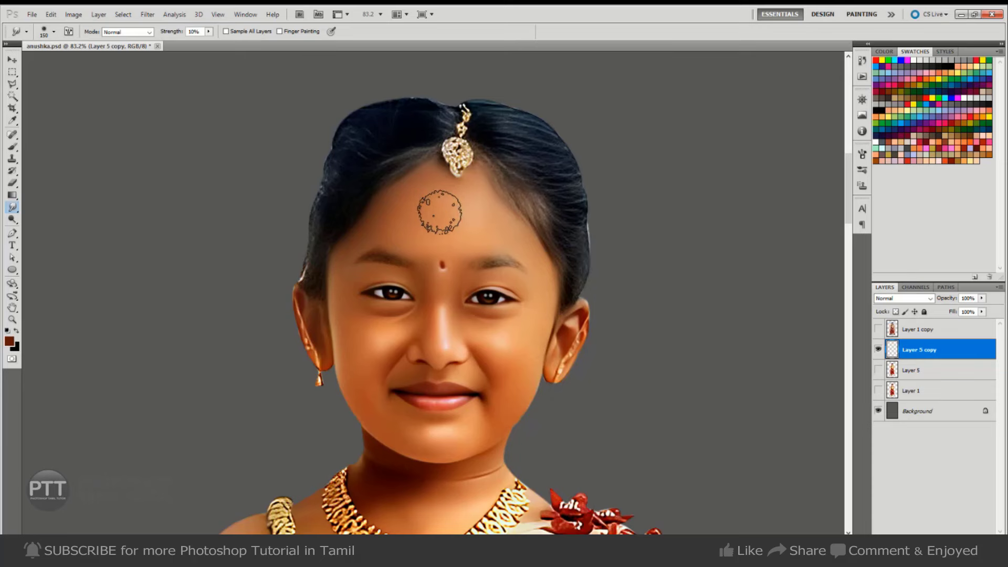
key(bracketright)
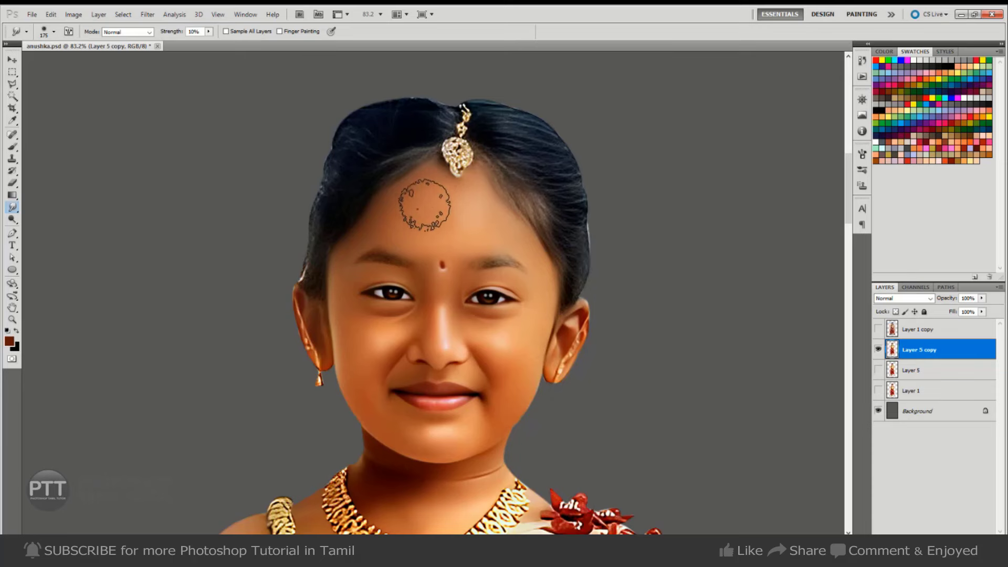
key(bracketleft)
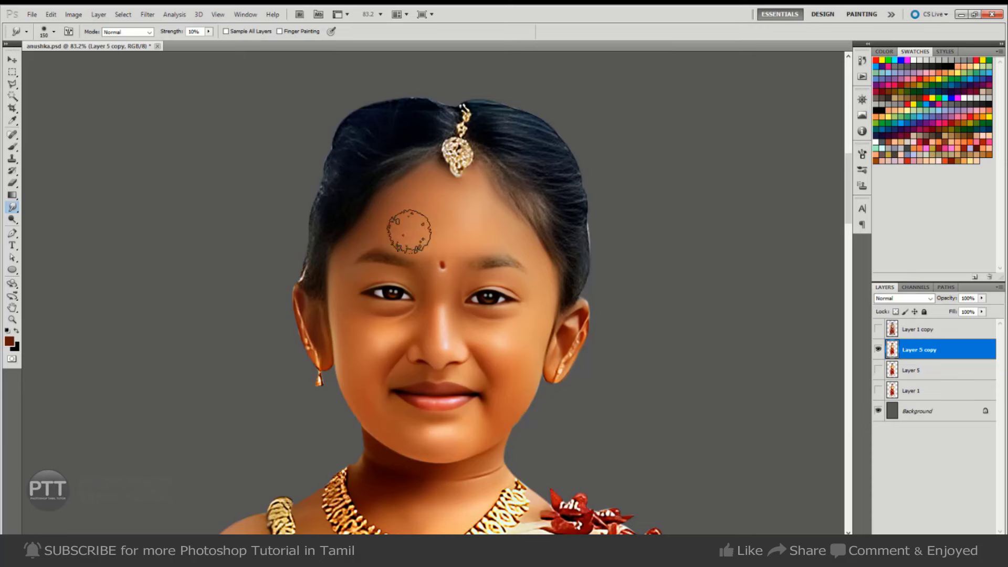
- Save the portrait and bring up the Brush settings panel
key(bracketright)
key(ctrl+s)
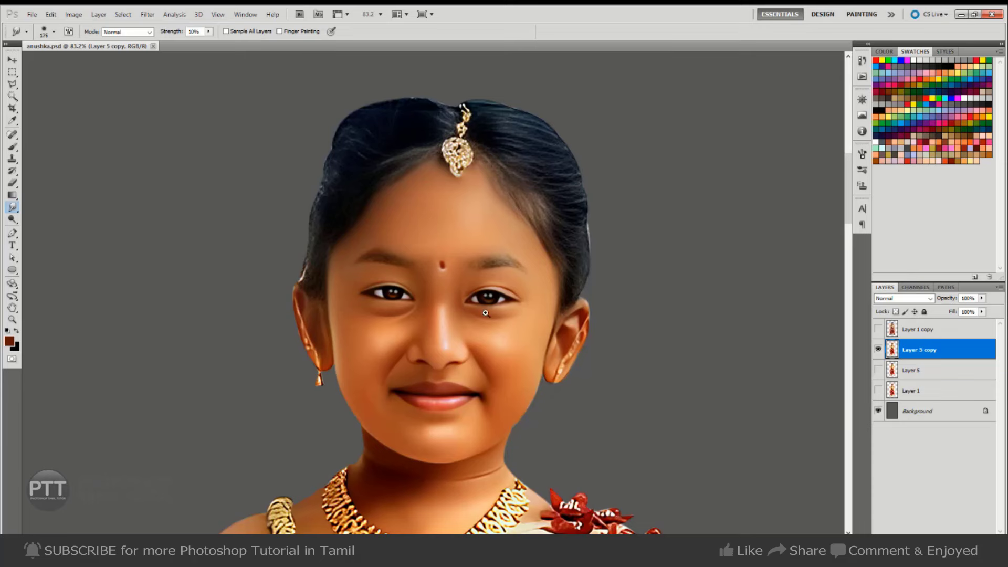
click(487, 338)
click(862, 154)
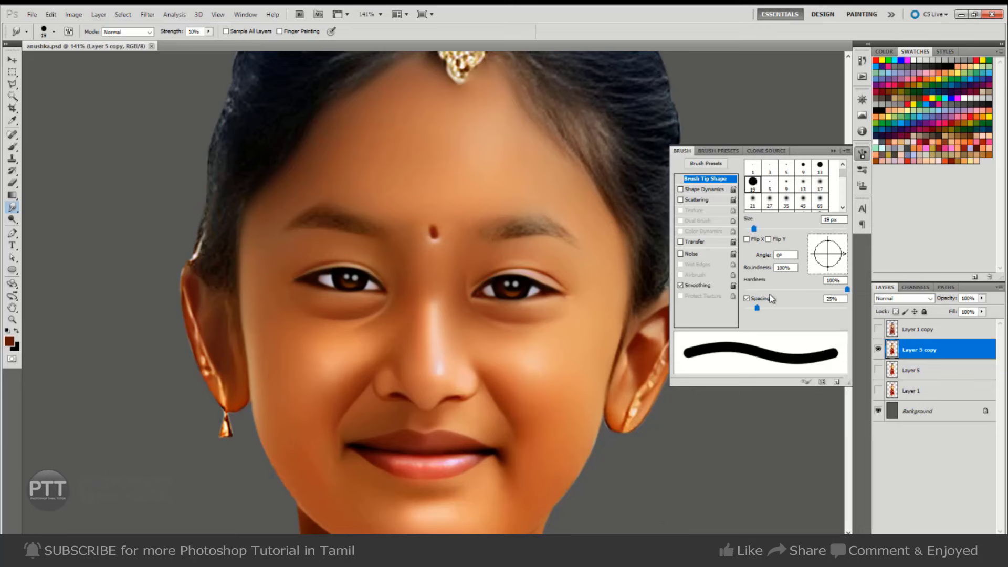
- Pick a small Smudge tip at 46% hardness and smudge the skin near the nose
click(752, 181)
click(447, 362)
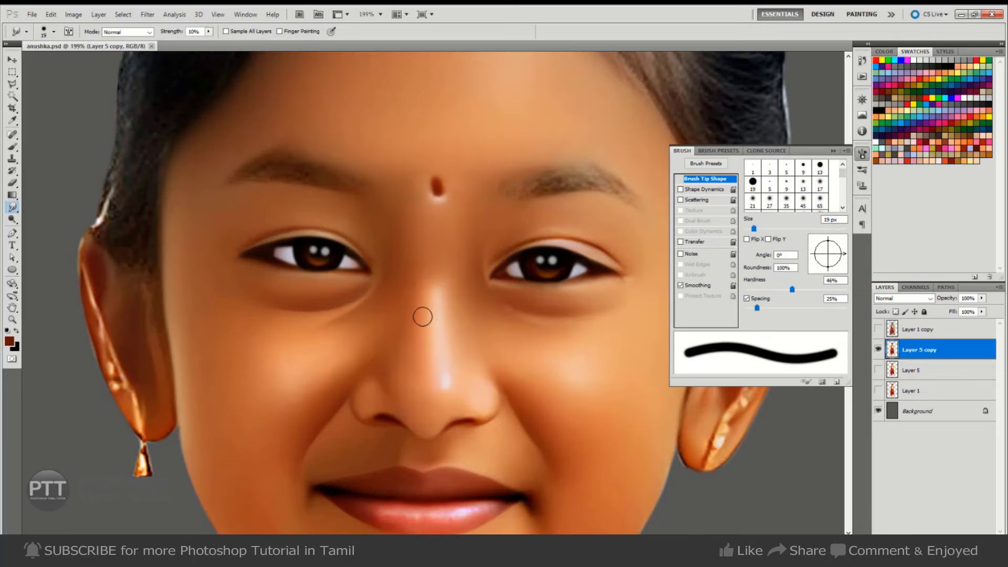
key(bracketleft)
key(bracketleft)
drag(439, 320, 438, 296)
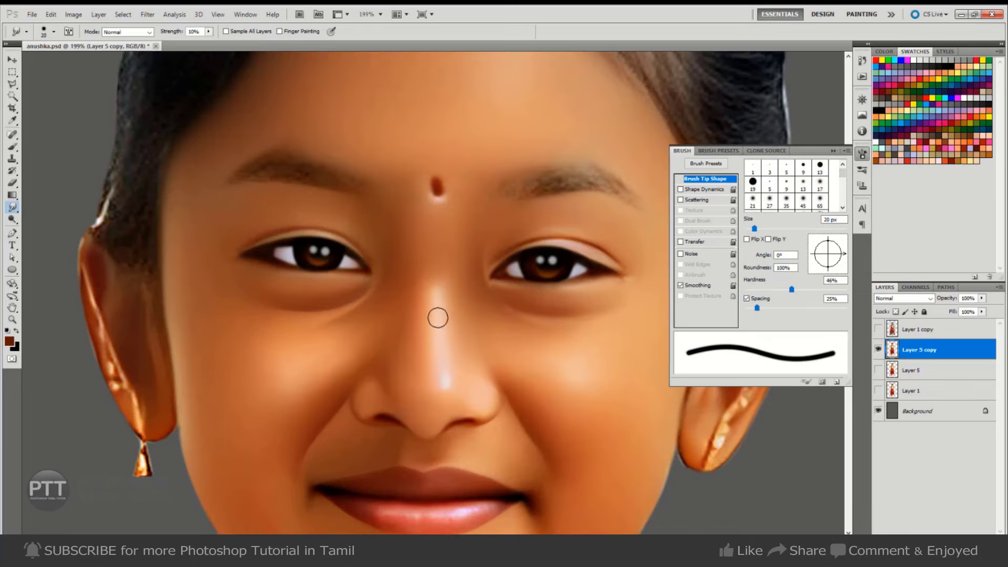
key(bracketright)
key(bracketright)
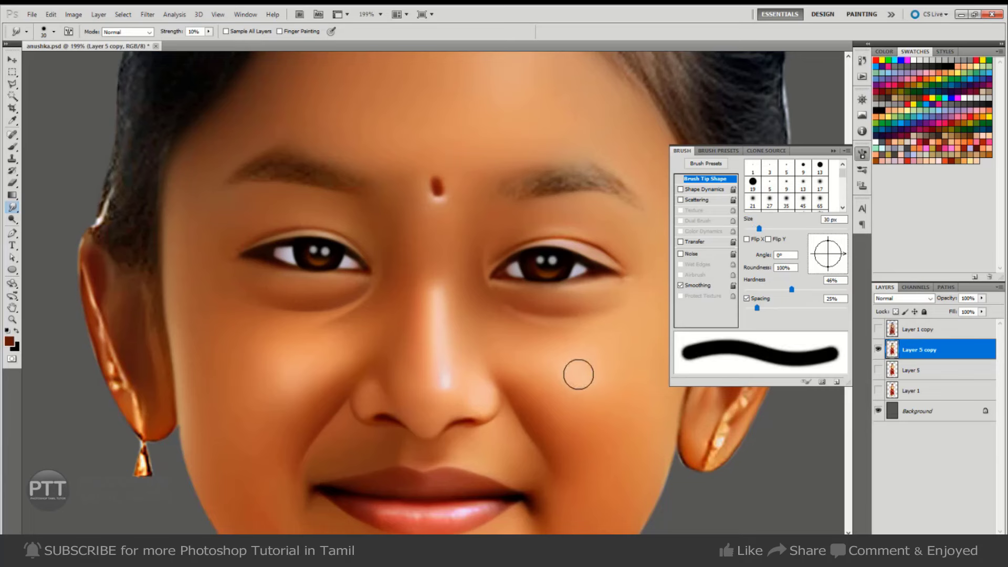
key(bracketright)
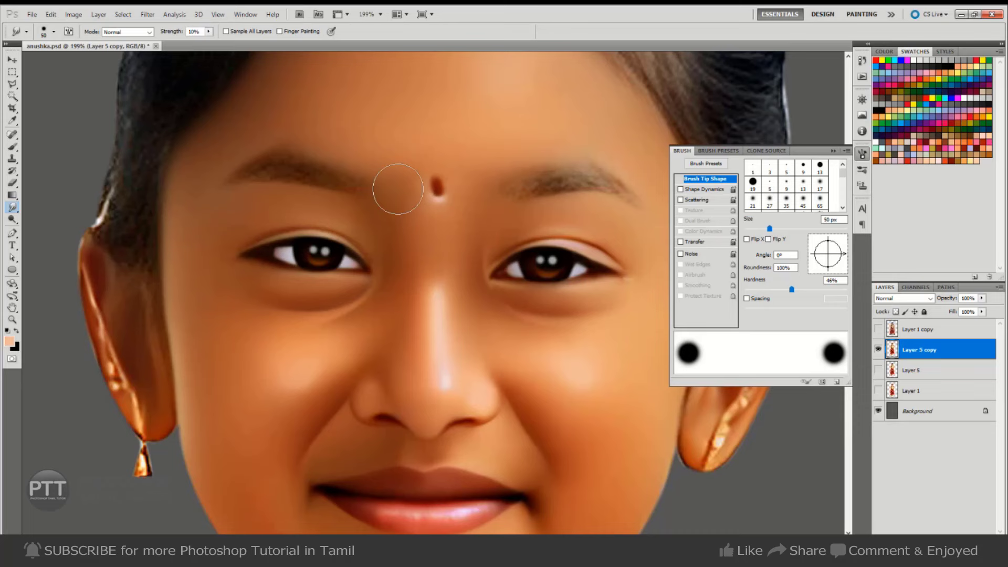
- With a fine white brush, smudge a highlight beneath the bindi
key(bracketleft)
key(bracketleft)
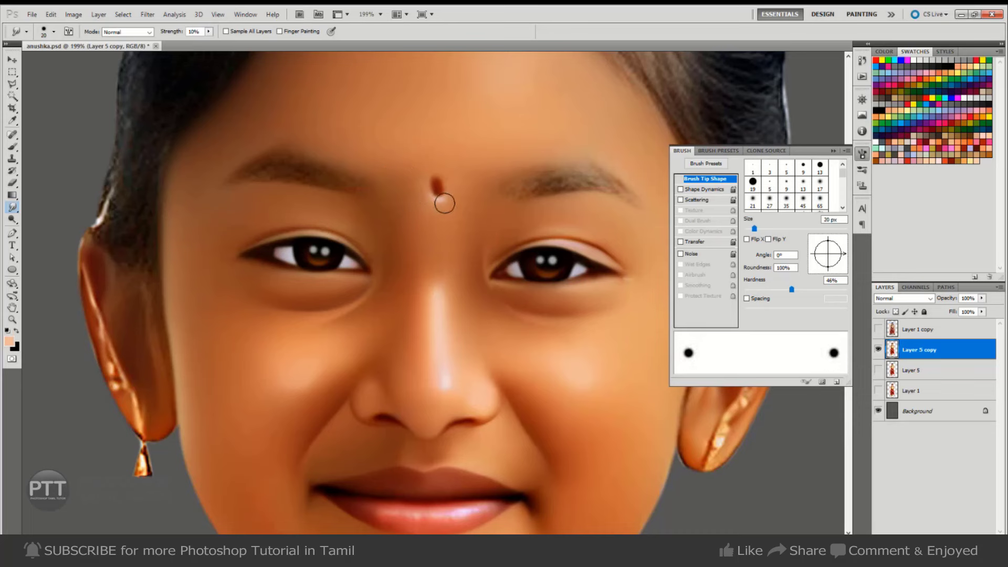
key(bracketleft)
key(bracketleft)
drag(437, 199, 430, 203)
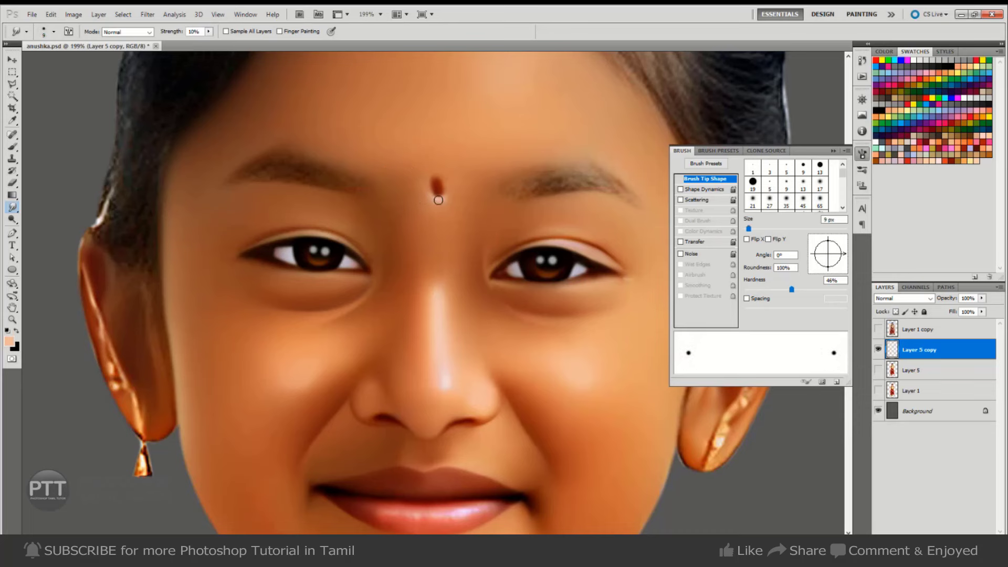
key(d)
key(x)
drag(436, 199, 439, 189)
- Sample the bindi's red, streak the right eye's outer corner, and hide all panels
key(i)
click(436, 188)
key(r)
scroll(651, 305, down, 1)
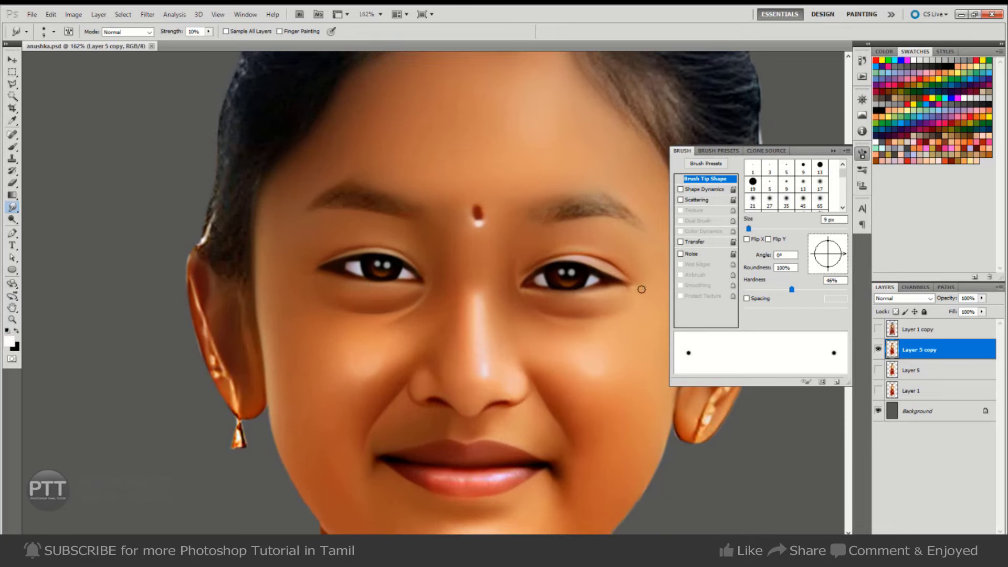
scroll(627, 289, up, 1)
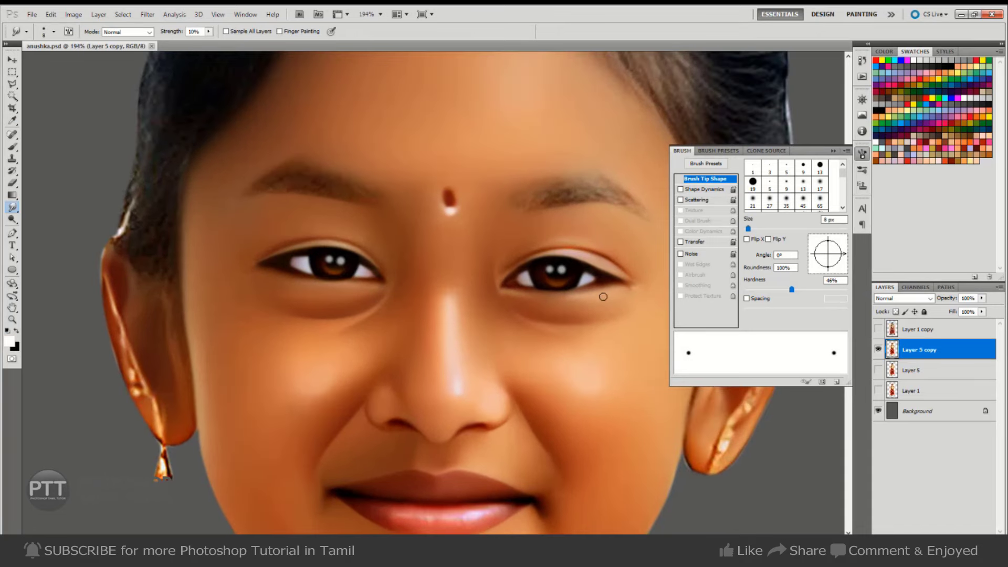
drag(628, 288, 634, 287)
click(541, 301)
key(Tab)
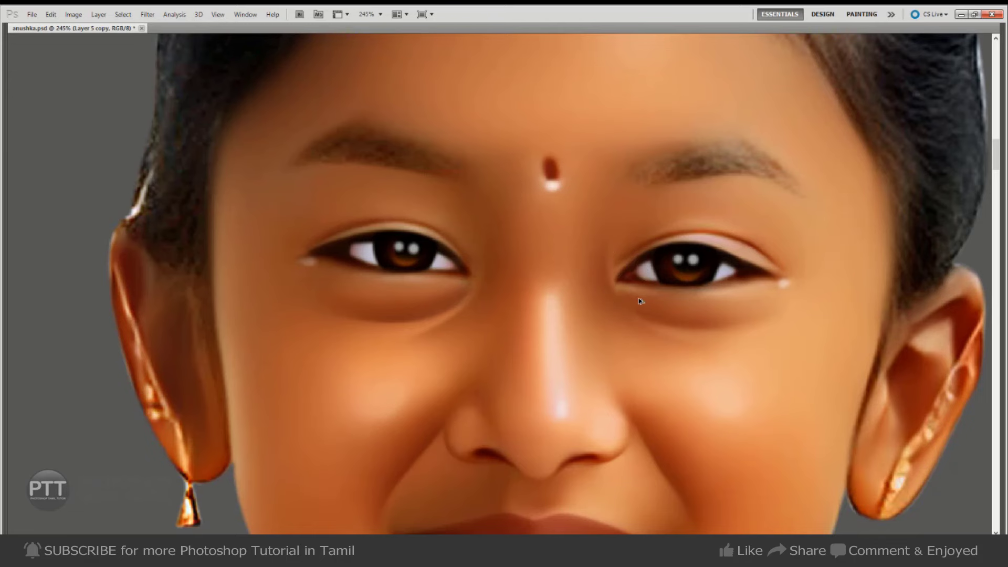
key(Tab)
key(F5)
key(Tab)
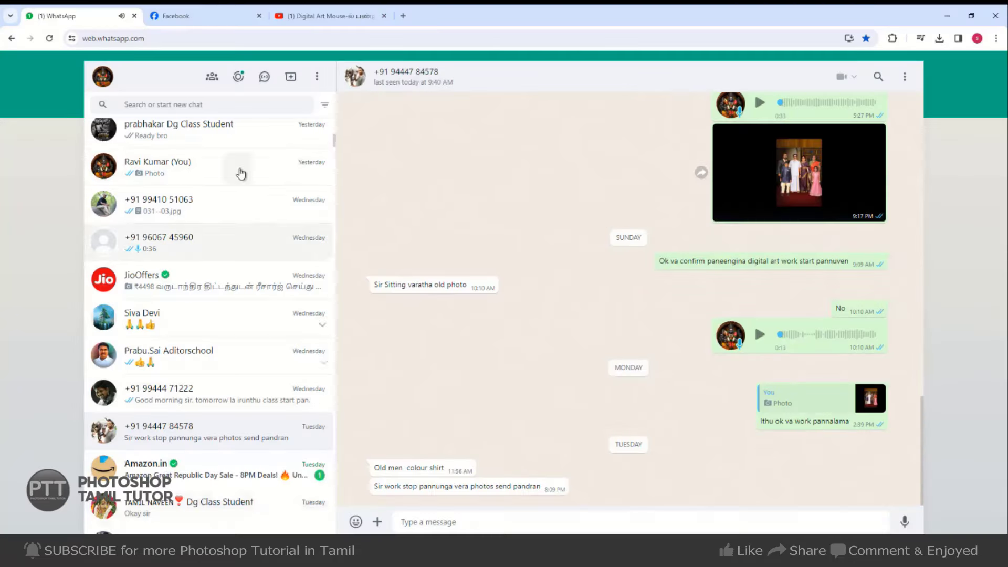
scroll(334, 140, down, 1)
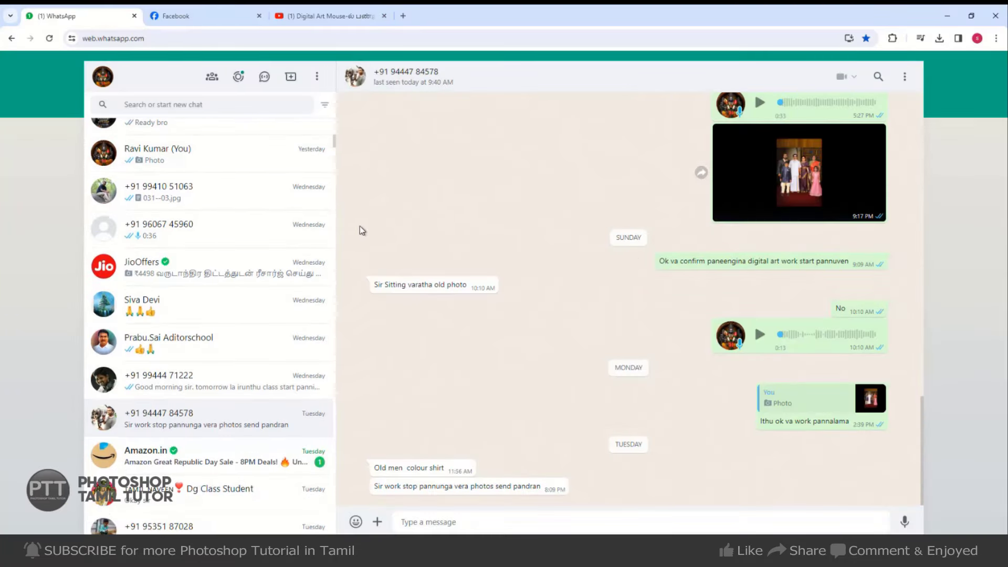
scroll(405, 243, up, 1)
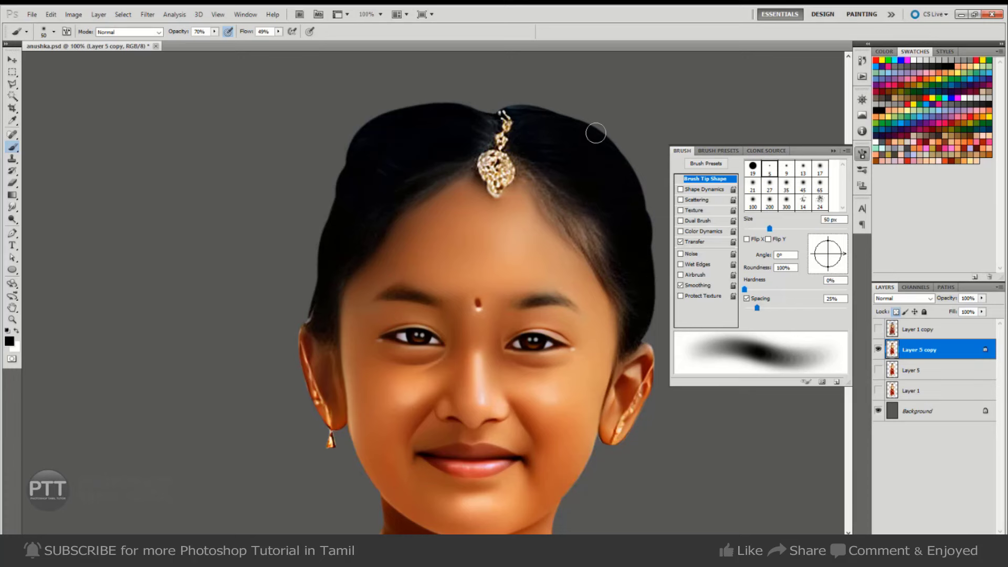
- Resize the brush around the 45 px preset and save the portrait
key(bracketright)
key(bracketleft)
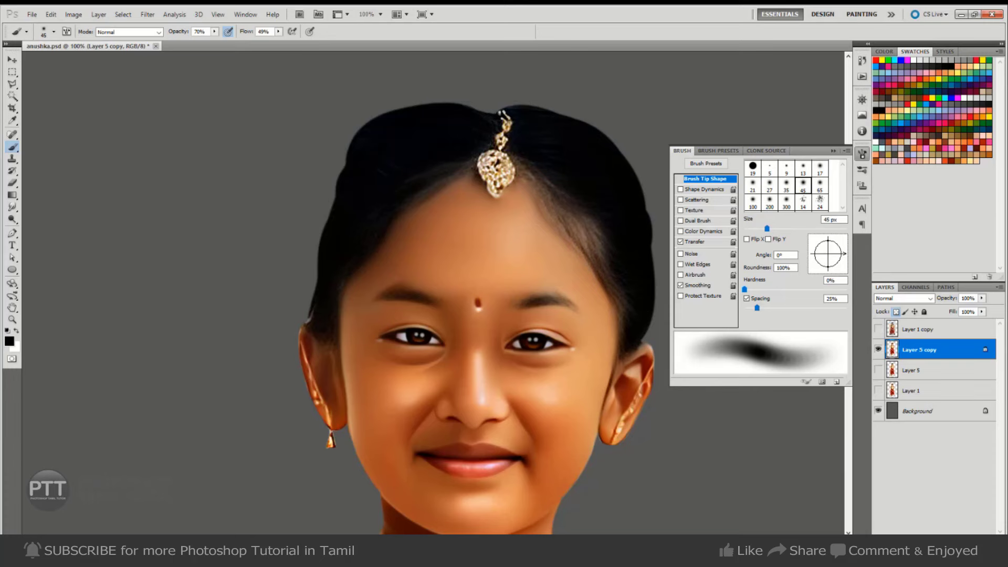
key(bracketright)
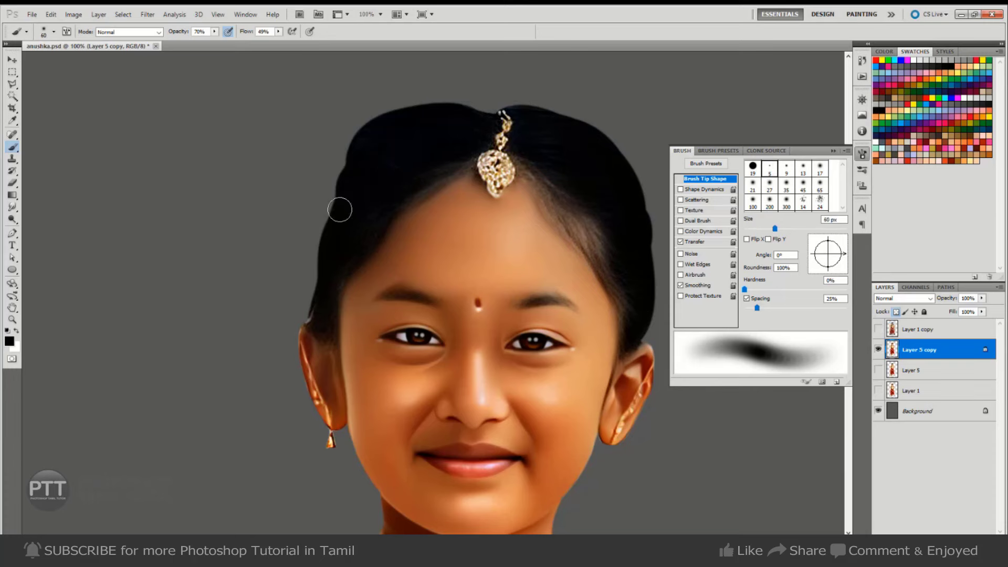
key(bracketright)
key(bracketright)
key(bracketright)
key(bracketleft)
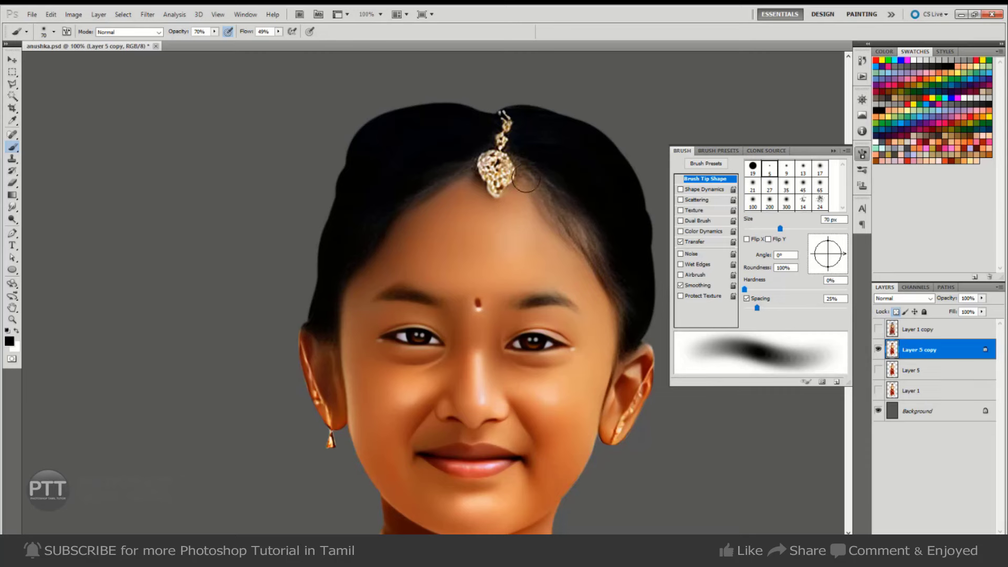
key(ctrl+s)
- Zoom to the right eye, smudge its outer corner finely, and set Strength to 50%
key(r)
click(583, 376)
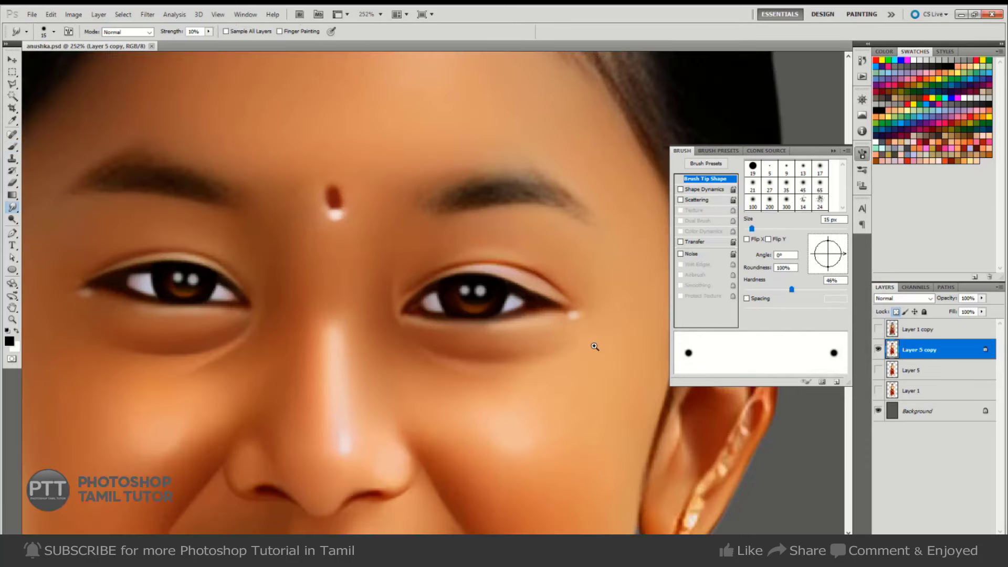
key(bracketleft)
drag(541, 300, 549, 306)
key(bracketright)
key(bracketright)
key(5)
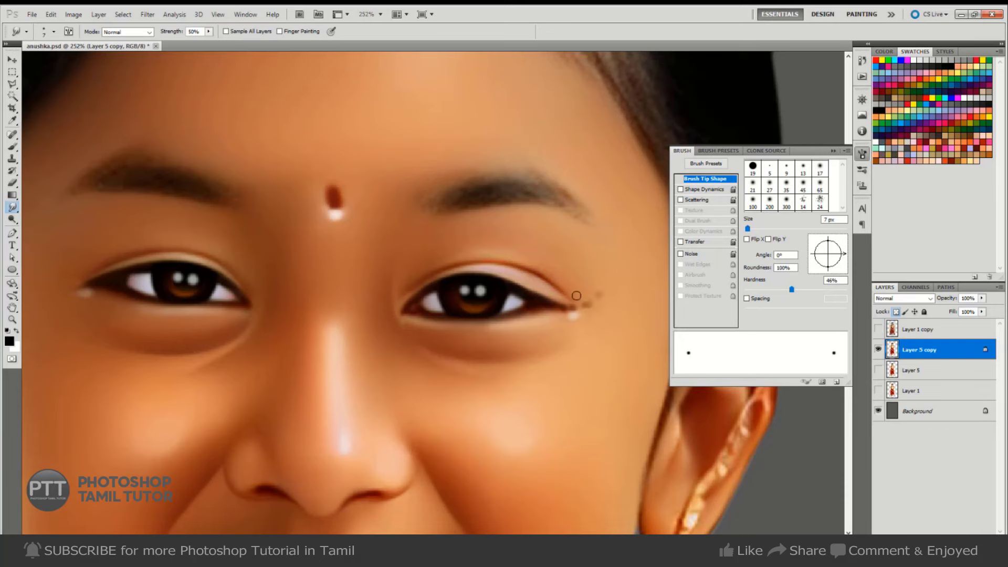
- Enable Spacing and Transfer, then smudge the eyeliner outward into a short wing
click(746, 298)
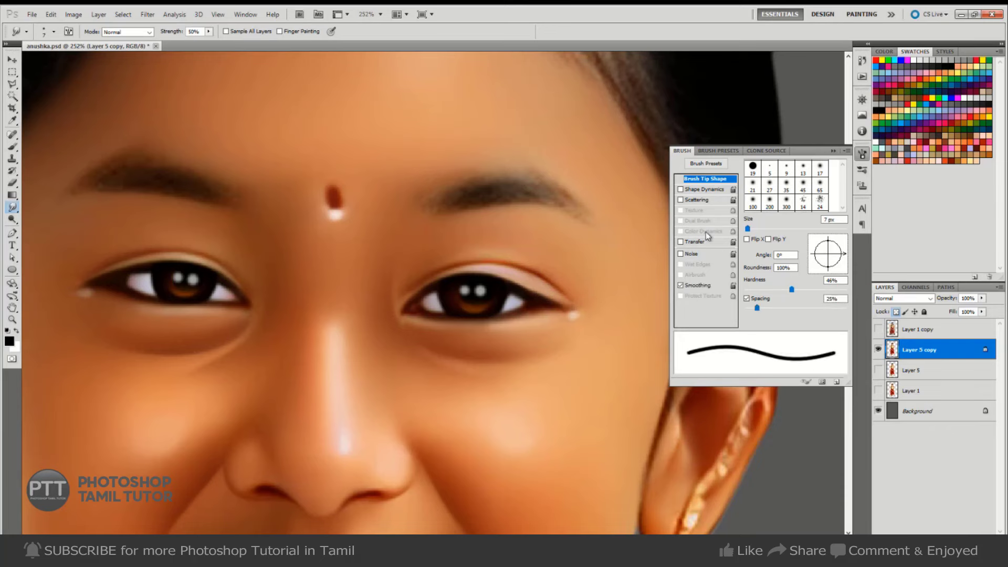
click(691, 242)
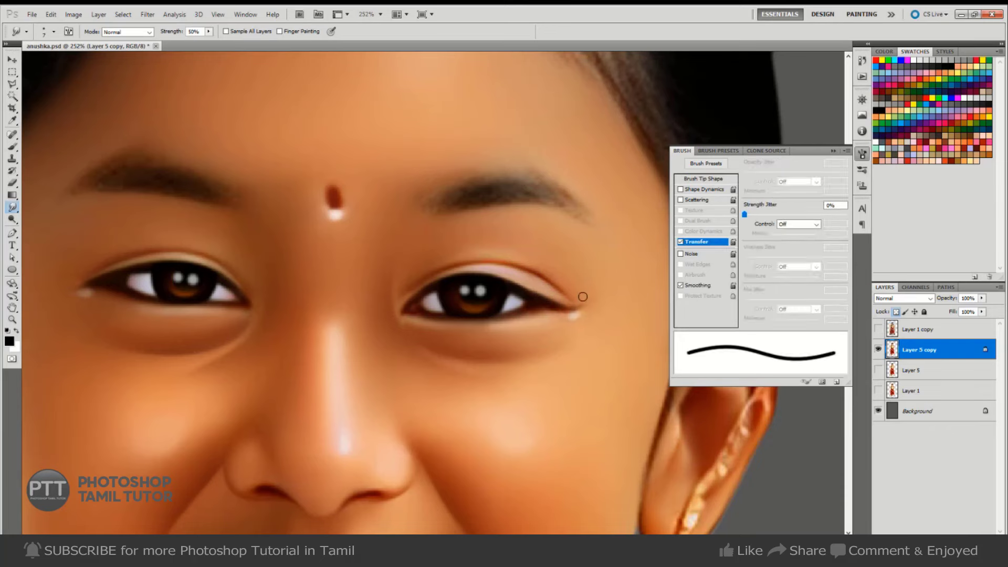
drag(547, 306, 588, 302)
mouse_move(113, 282)
mouse_down()
mouse_move(173, 277)
mouse_move(124, 272)
mouse_up()
scroll(212, 252, down, 3)
scroll(237, 260, down, 3)
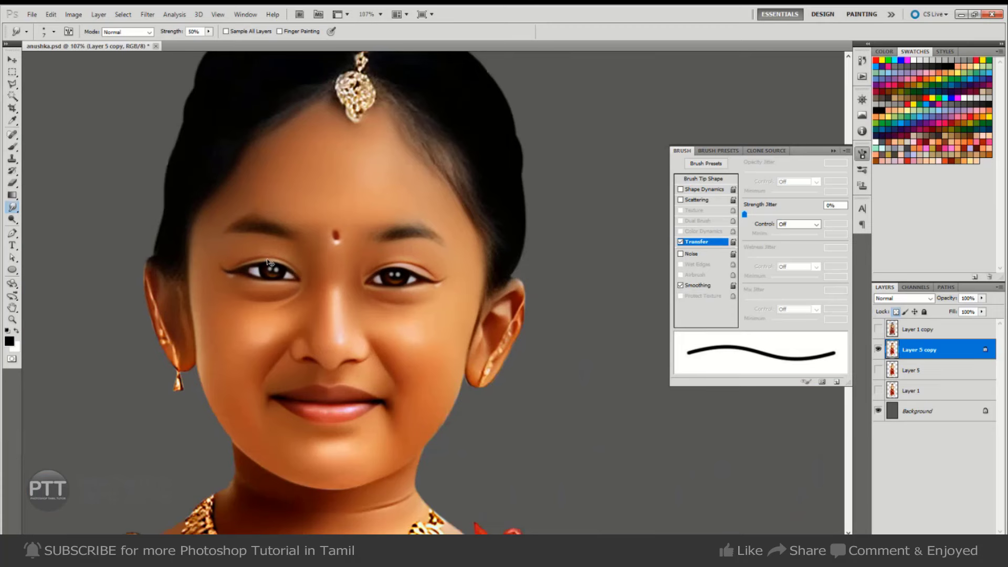
- Undo the last eyeliner smudge, shrink the Smudge brush for the hairline, and hide all panels
key(ctrl+z)
scroll(430, 296, up, 3)
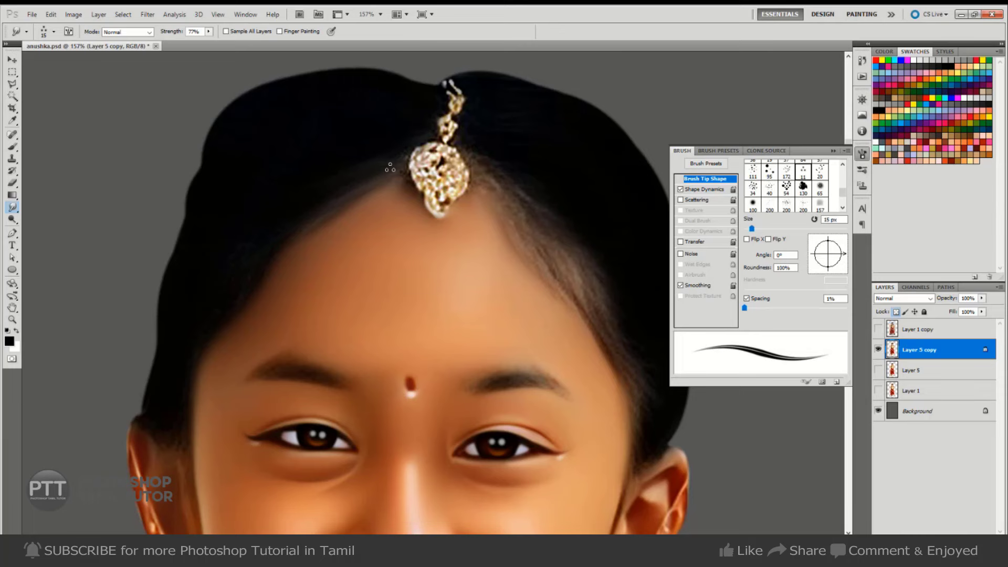
key(bracketleft)
key(bracketright)
key(bracketleft)
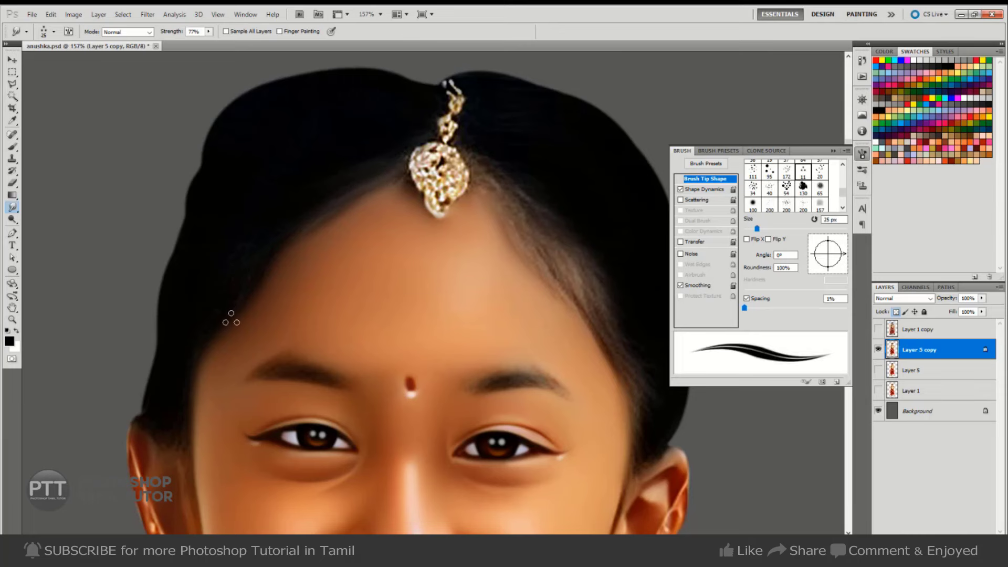
key(bracketleft)
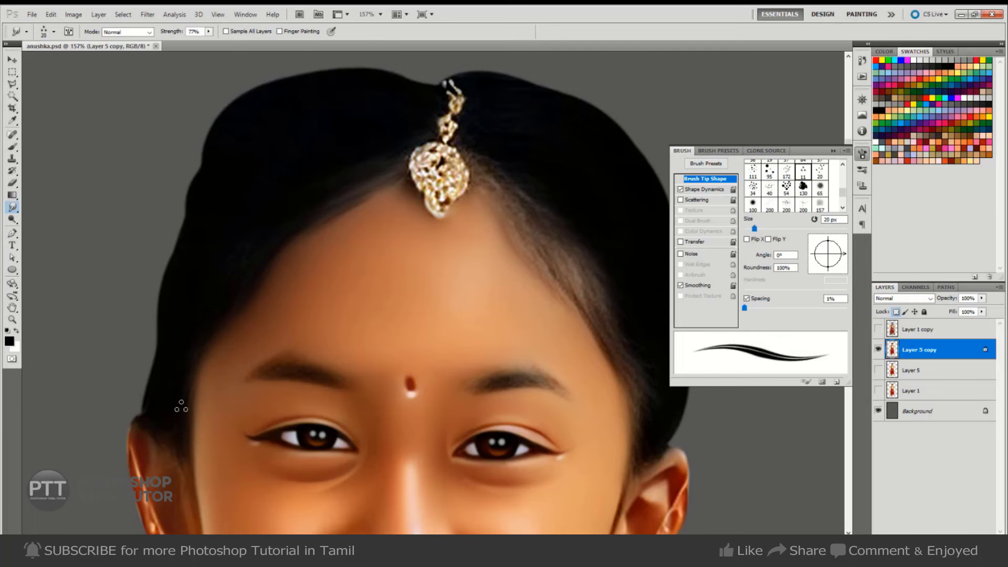
key(bracketleft)
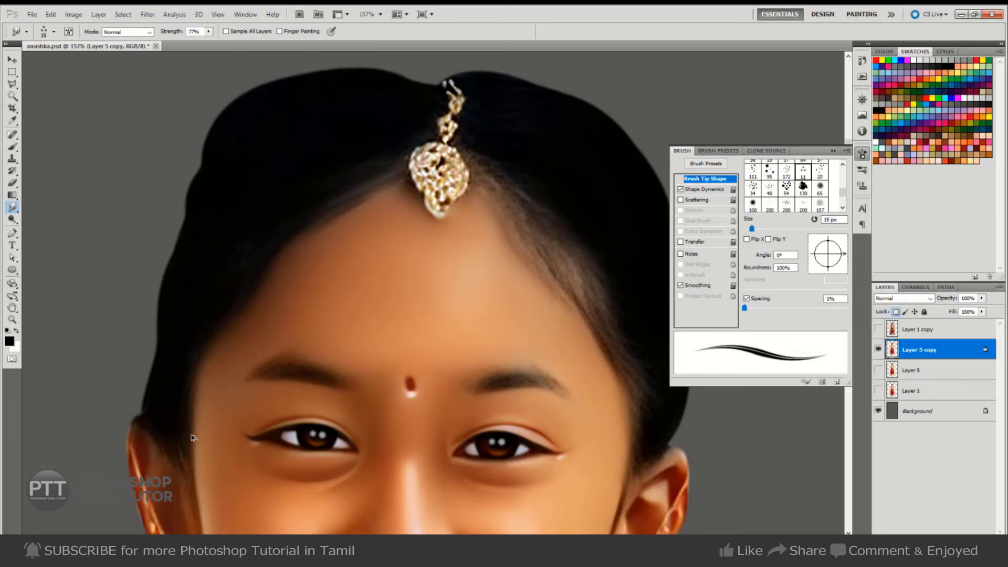
key(F5)
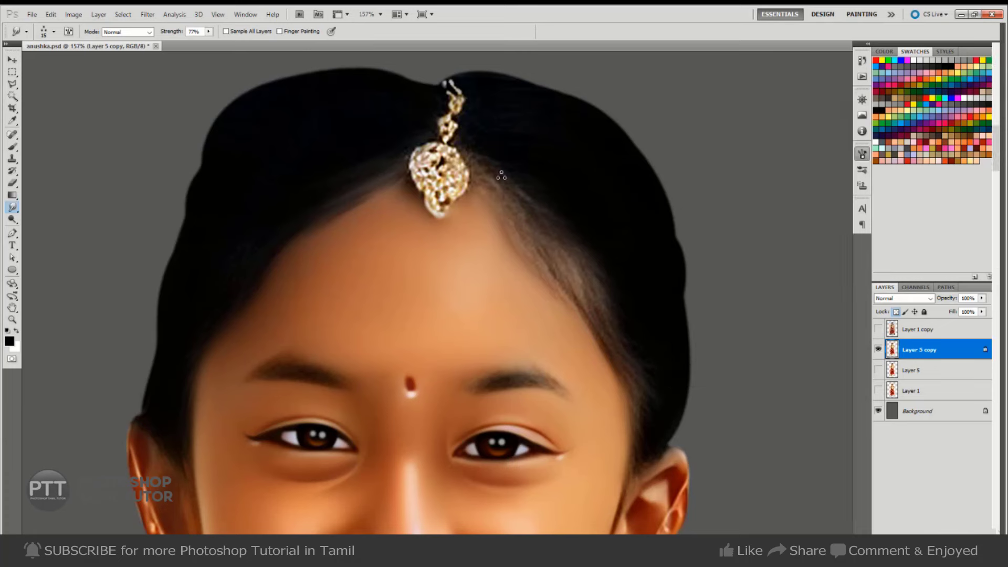
key(Tab)
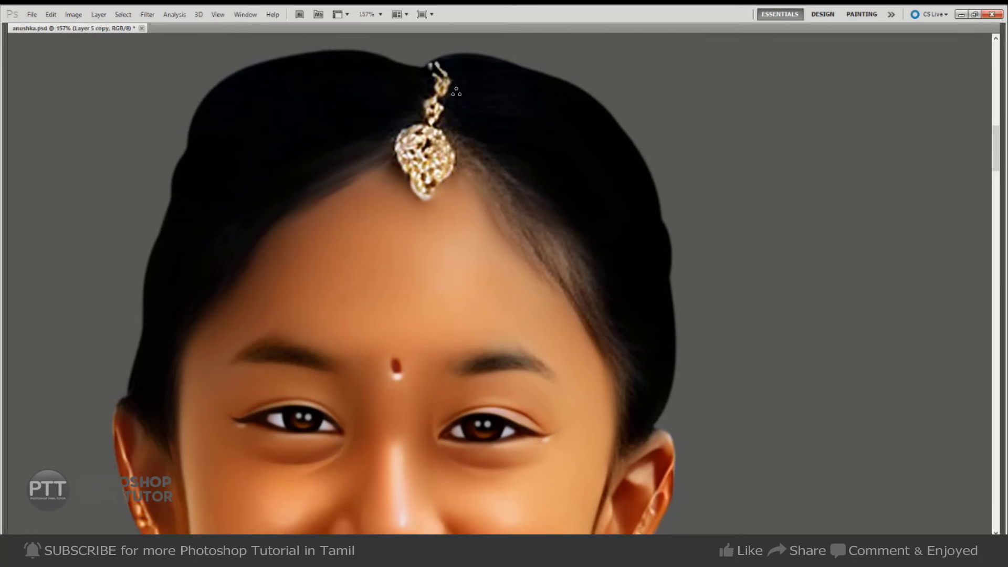
- Resize the brush, then zoom out and back in on the forehead hairline
key(bracketright)
key(bracketleft)
key(bracketleft)
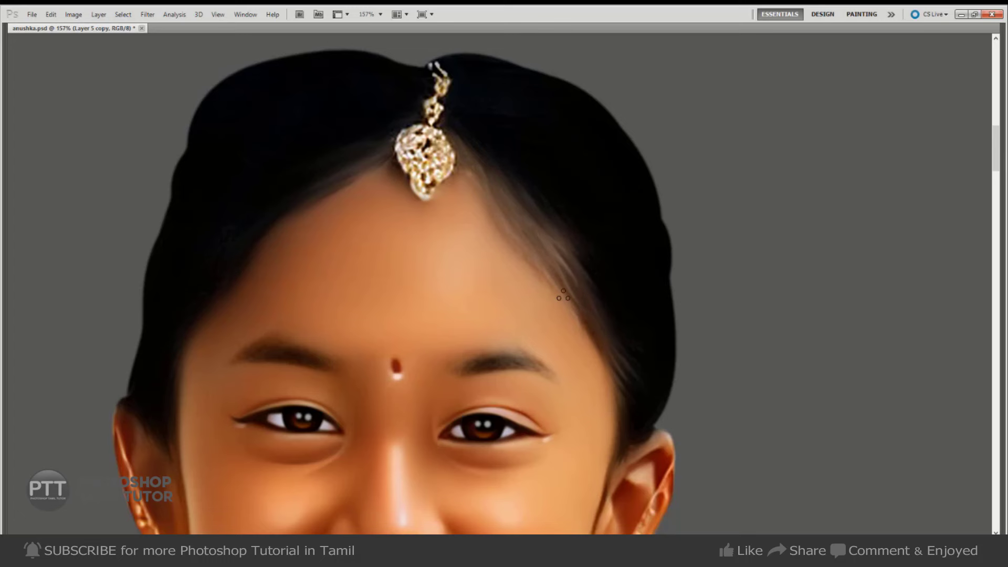
drag(541, 267, 515, 274)
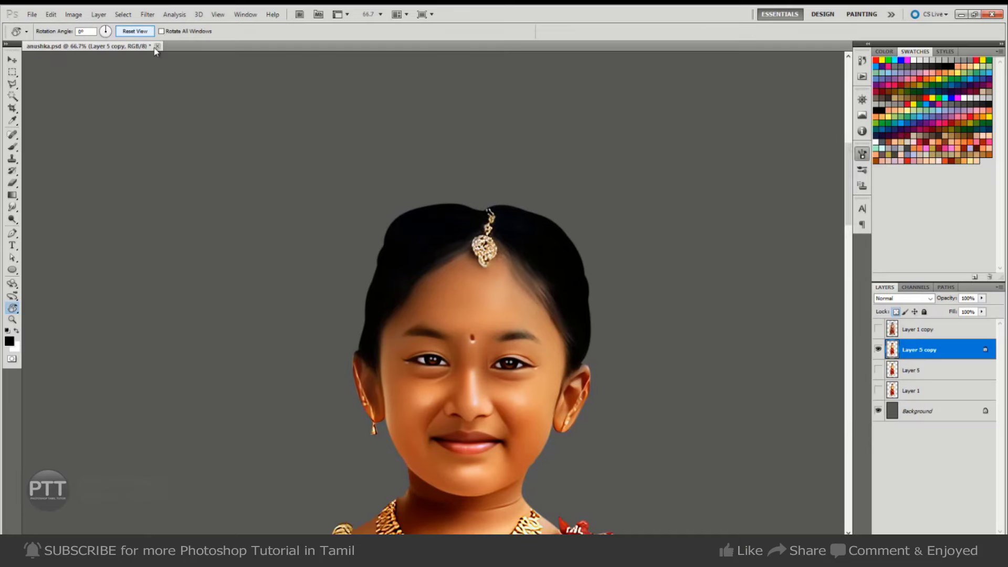
drag(472, 251, 482, 216)
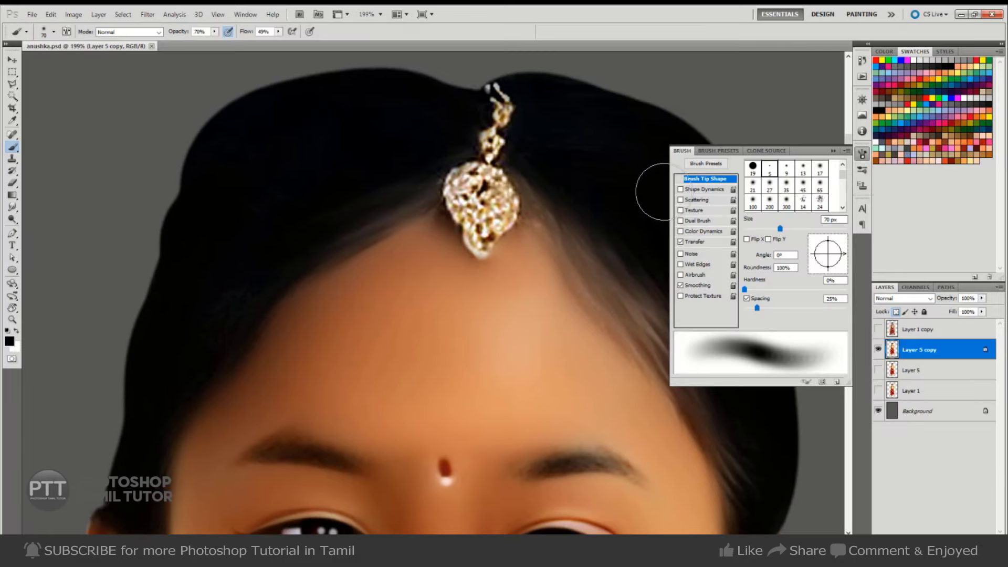
- Enable Shape Dynamics at 30% opacity and paint fine strands along the right hairline
click(703, 189)
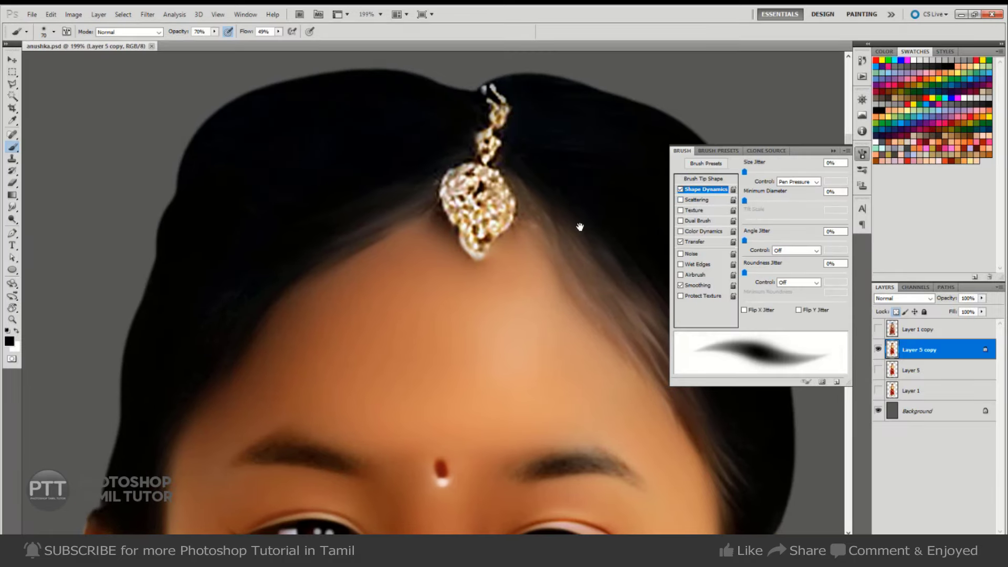
key(bracketleft)
key(bracketleft)
key(bracketleft)
key(bracketleft)
key(bracketleft)
key(bracketleft)
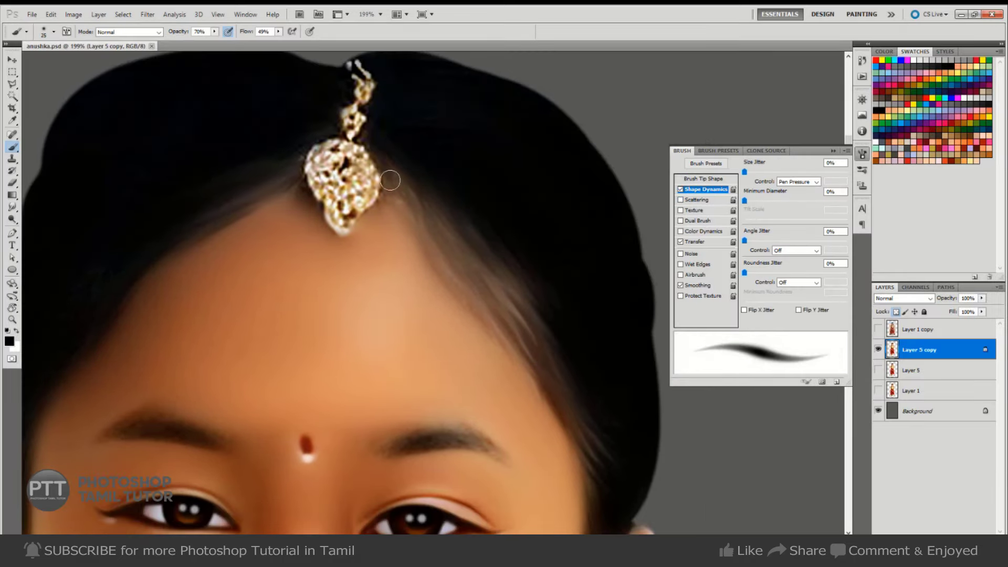
key(bracketleft)
key(bracketleft)
key(3)
drag(390, 180, 473, 257)
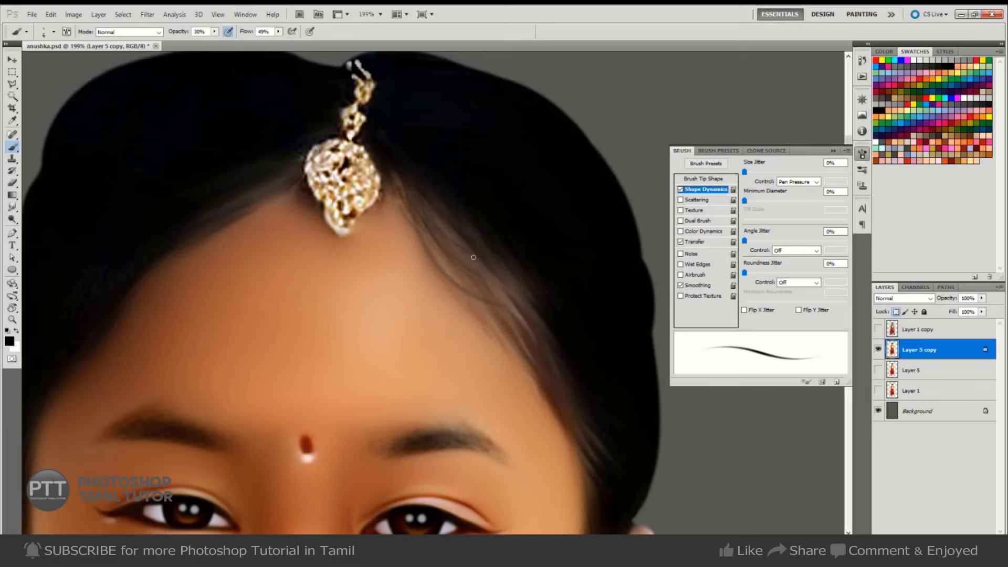
- Adjust the brush size repeatedly and paint over the light wisps left of the pendant
key(bracketright)
key(bracketright)
key(bracketright)
key(bracketright)
key(bracketright)
key(bracketright)
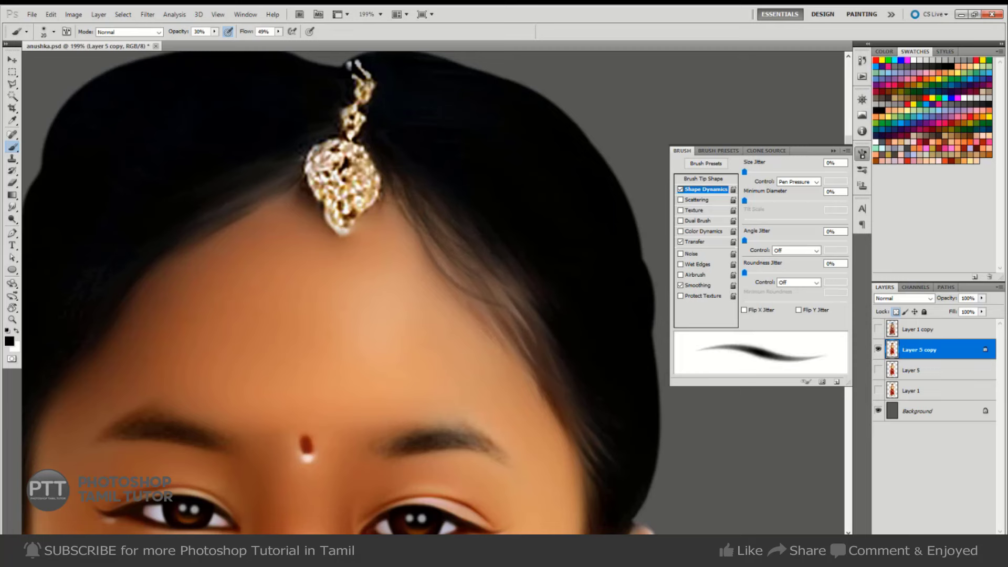
key(bracketright)
key(bracketright)
key(bracketright)
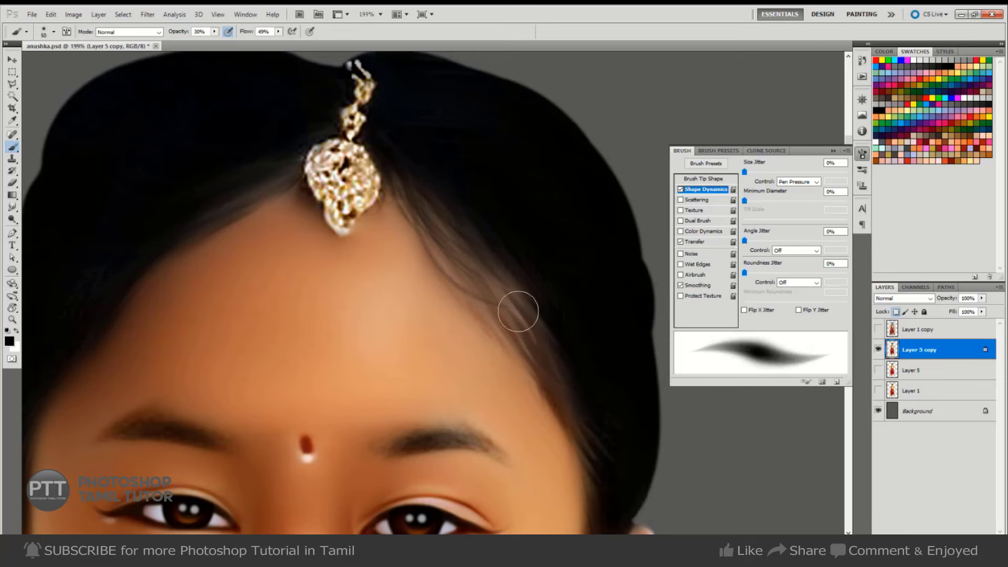
key(bracketleft)
key(bracketleft)
key(bracketleft)
key(bracketleft)
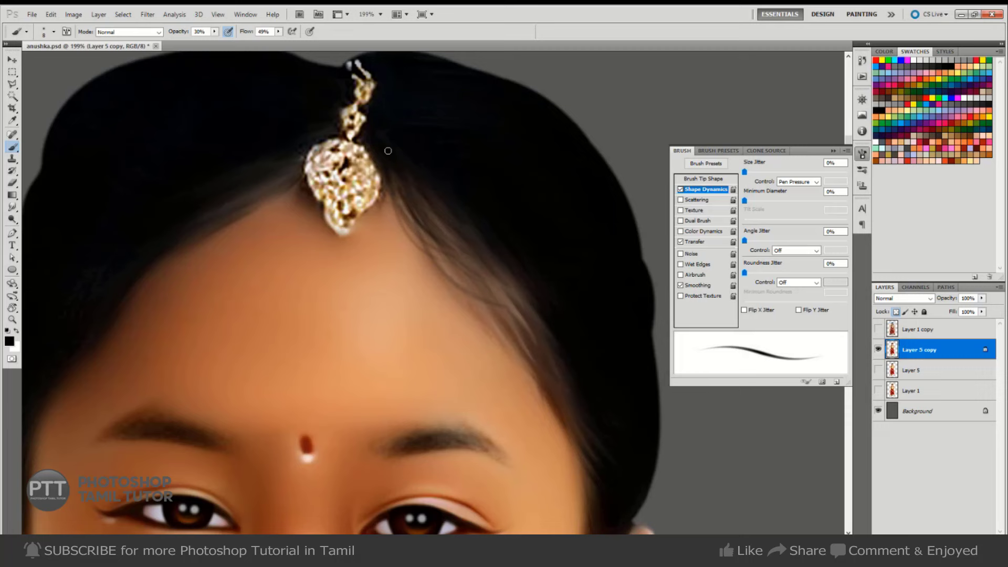
key(bracketright)
key(bracketright)
key(bracketright)
key(bracketright)
key(bracketright)
key(bracketright)
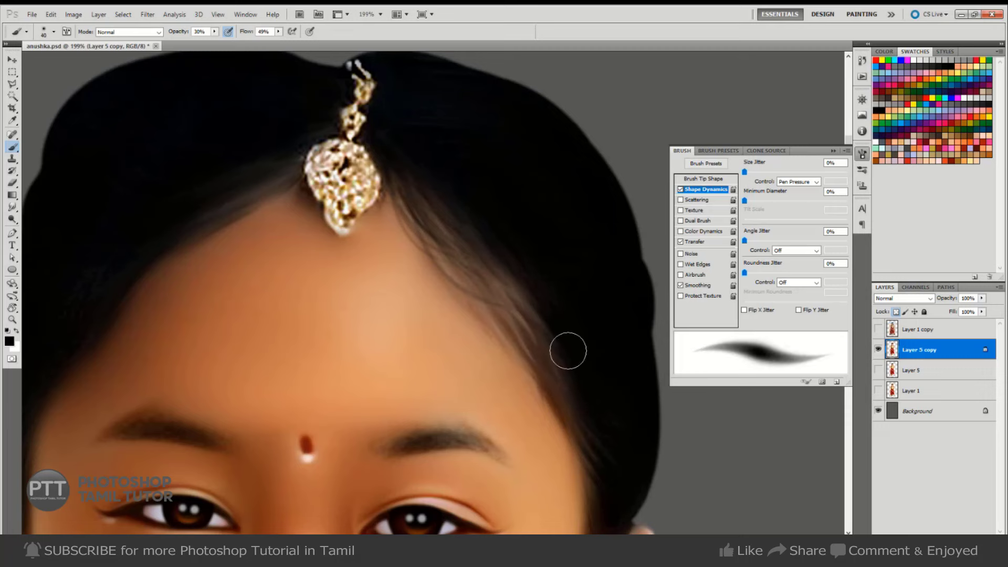
key(bracketleft)
key(bracketleft)
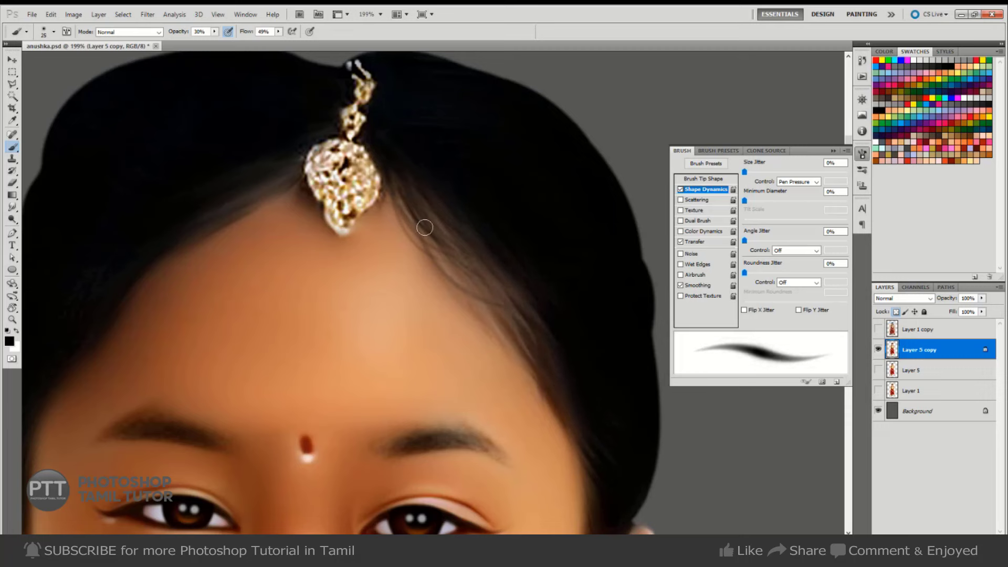
key(bracketleft)
key(bracketleft)
key(bracketleft)
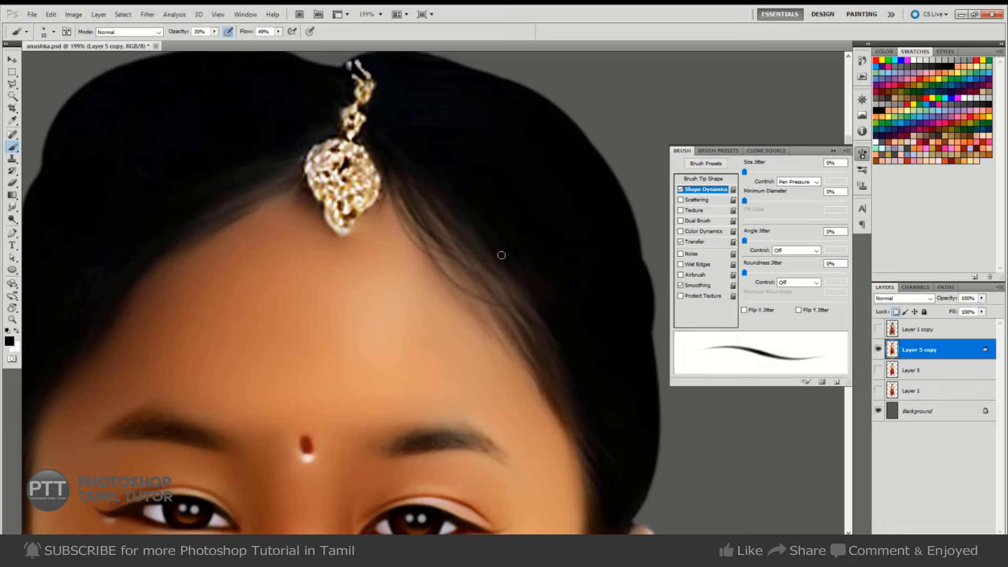
key(bracketright)
key(bracketright)
key(bracketright)
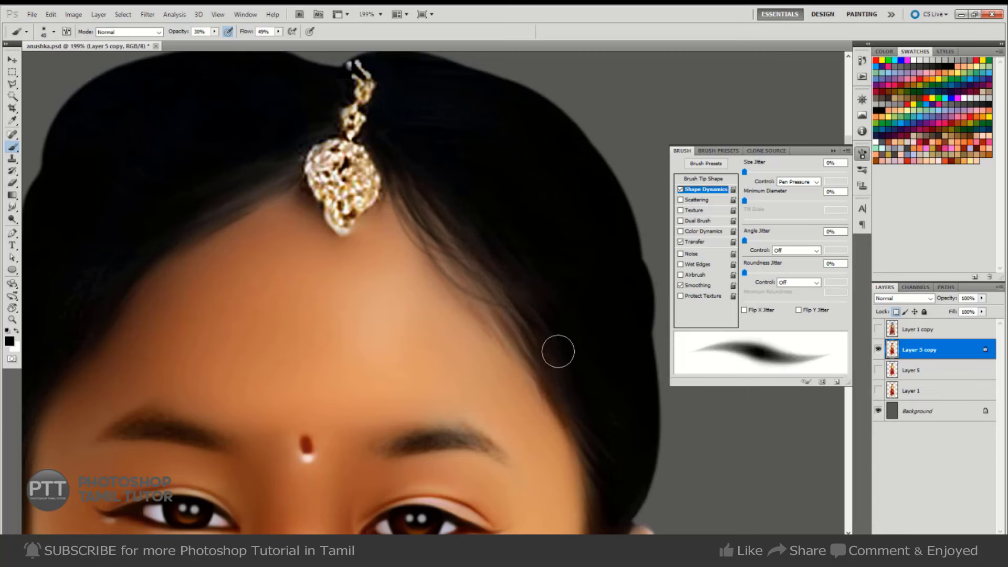
key(bracketleft)
key(bracketleft)
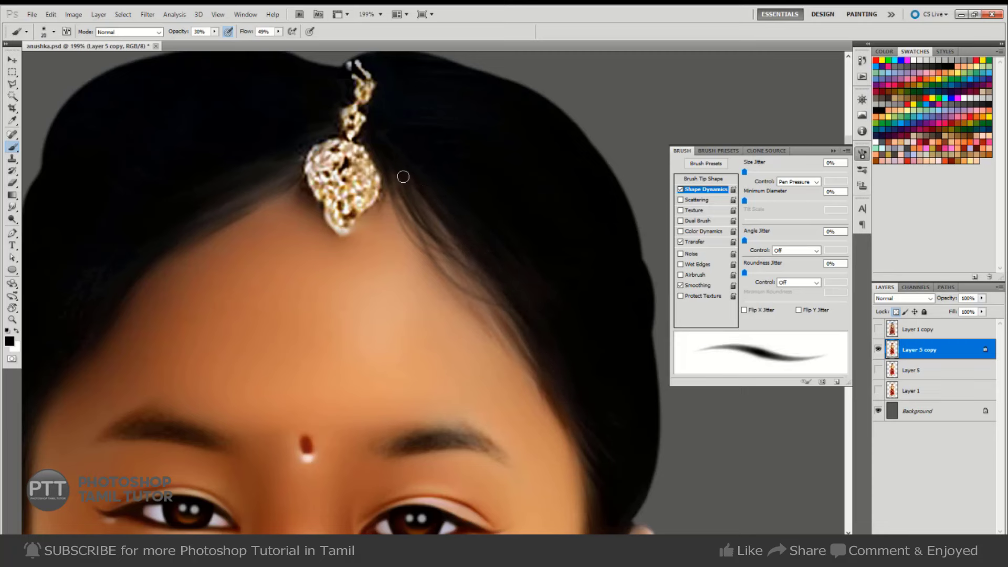
key(bracketleft)
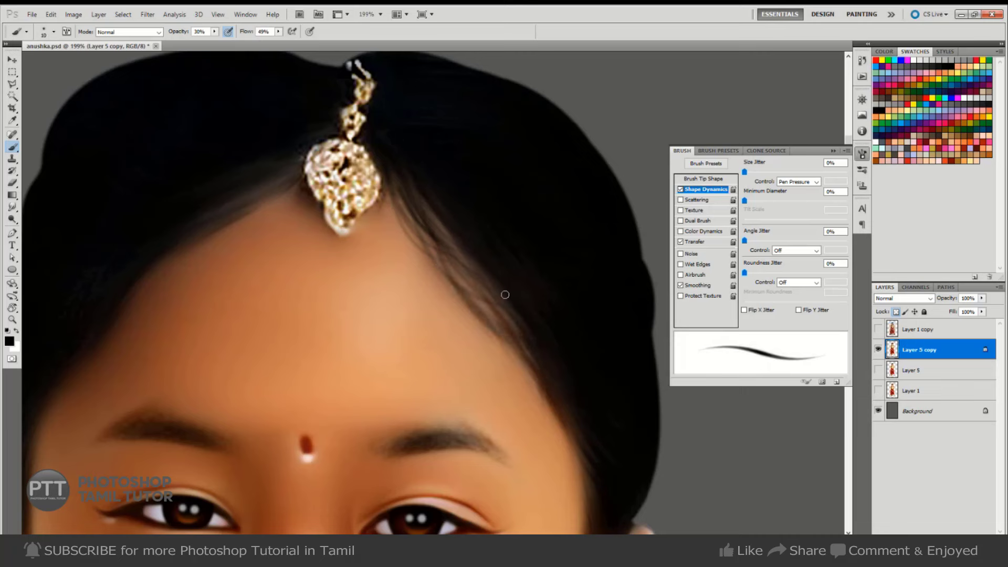
key(bracketright)
key(bracketright)
key(bracketright)
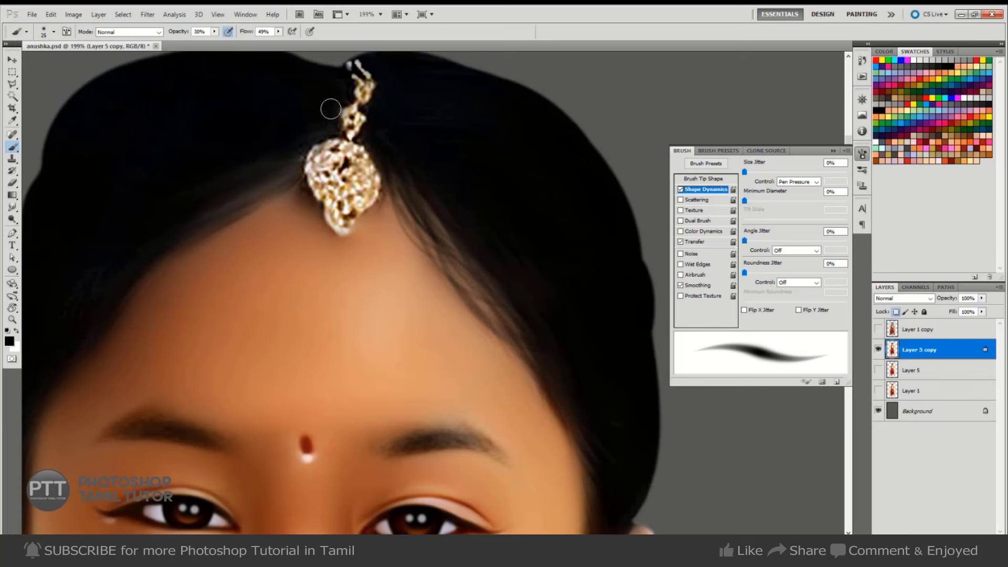
key(bracketleft)
key(bracketleft)
key(bracketleft)
key(bracketleft)
key(bracketleft)
key(bracketleft)
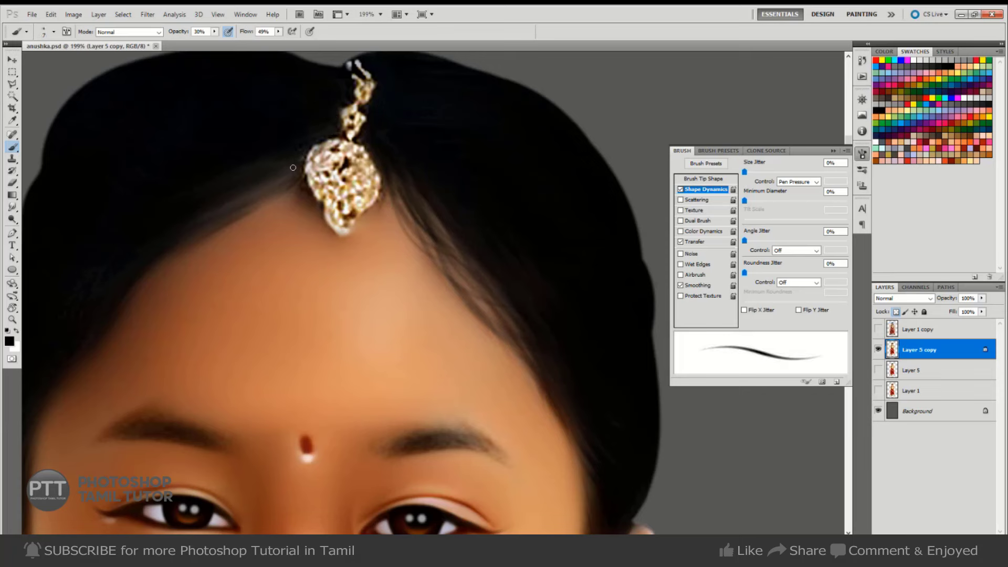
key(bracketleft)
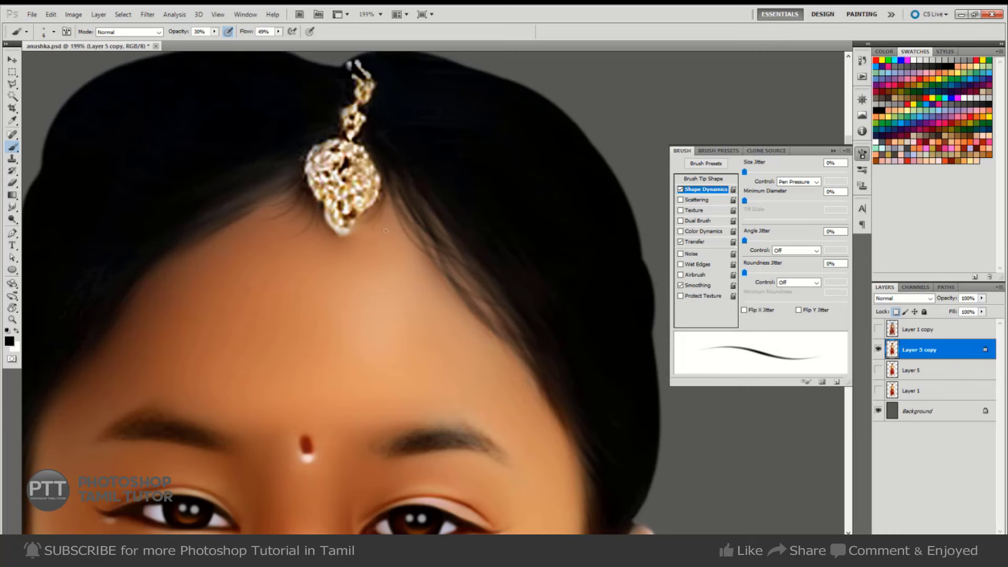
key(bracketright)
key(bracketright)
key(bracketright)
key(bracketright)
key(bracketright)
key(bracketright)
key(bracketright)
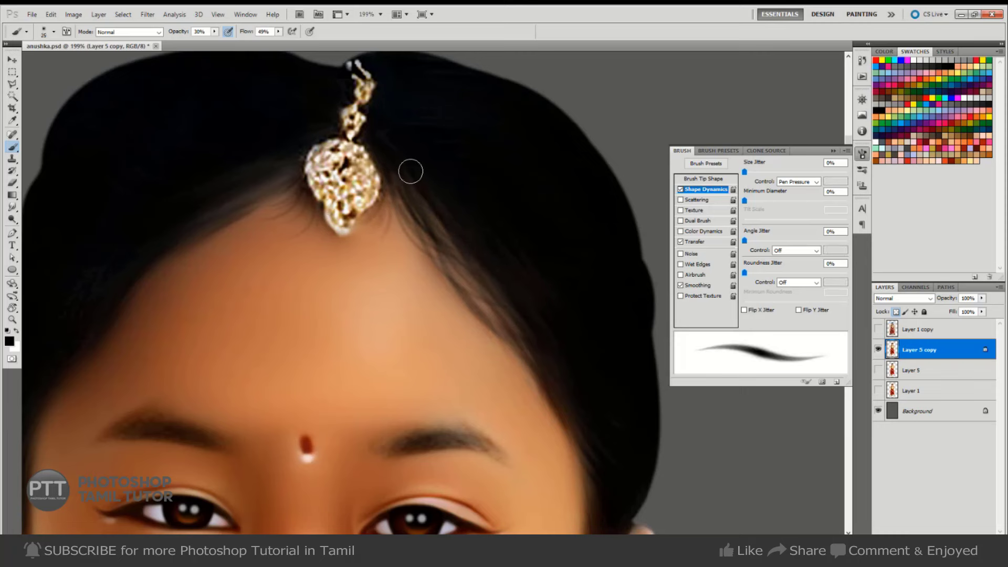
key(bracketright)
key(bracketright)
key(bracketright)
key(bracketleft)
drag(283, 172, 184, 242)
- Zoom out to the whole face, save the portrait, and zoom back in around the face
key(bracketleft)
key(bracketleft)
key(bracketleft)
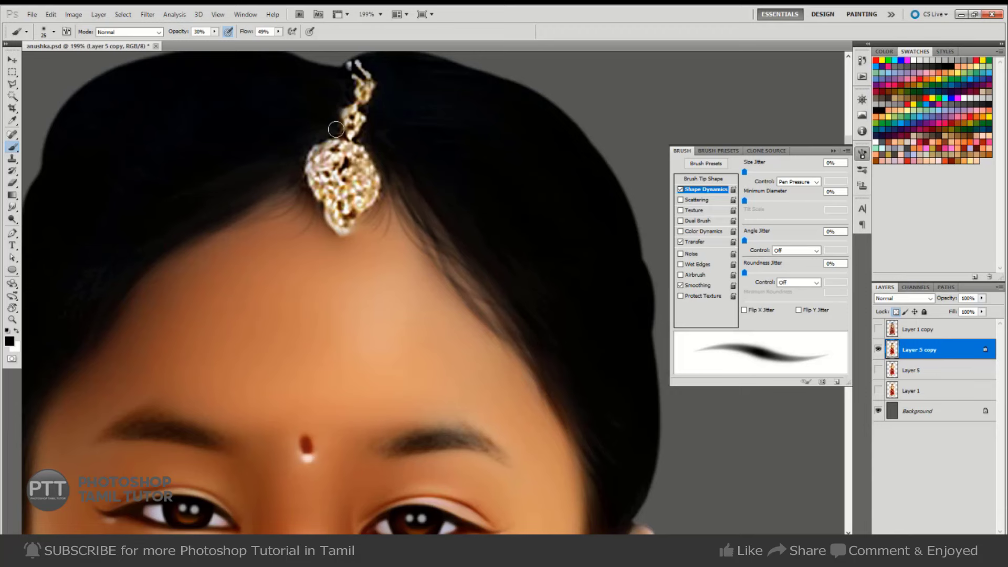
key(bracketright)
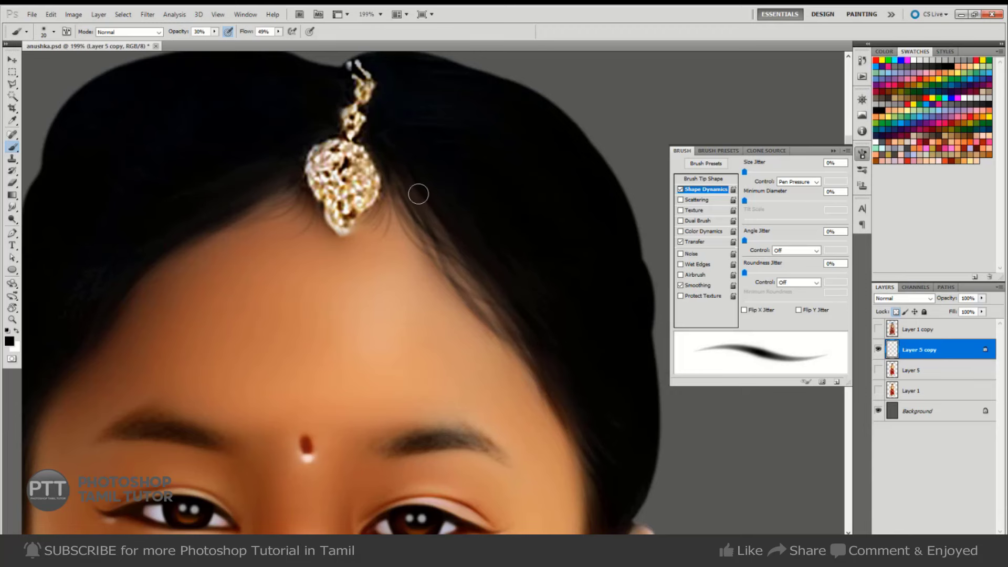
key(bracketleft)
key(ctrl+1)
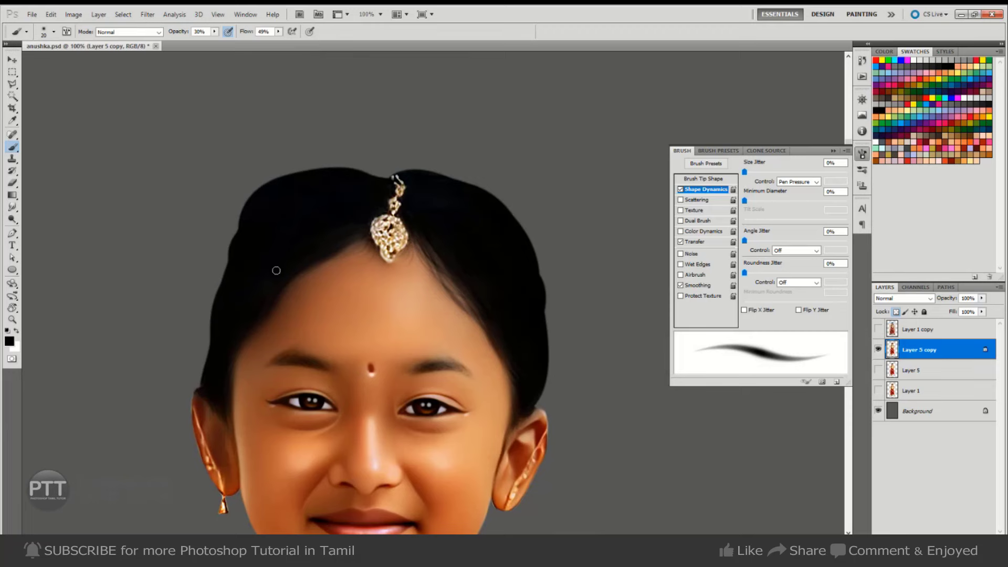
key(ctrl+s)
drag(417, 330, 435, 252)
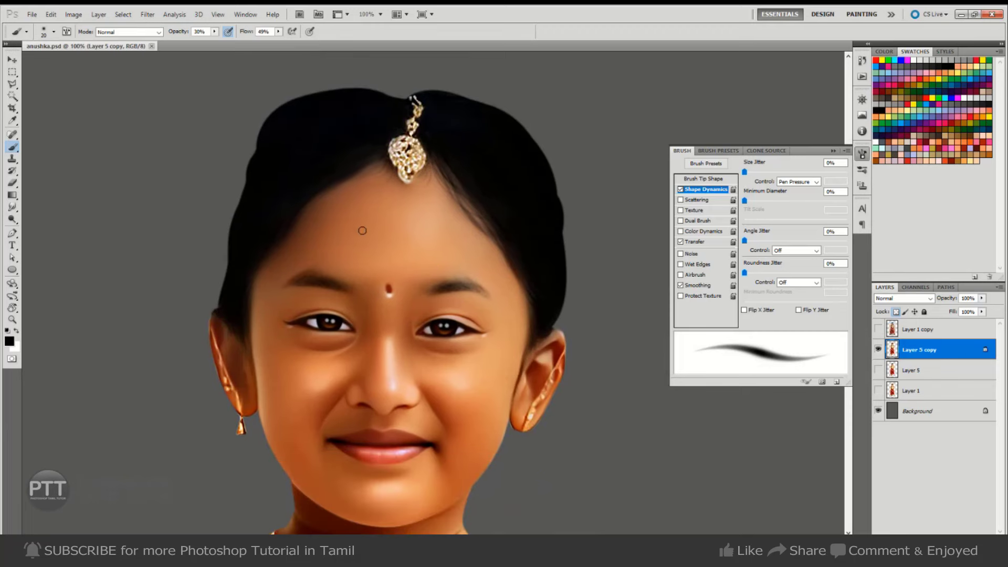
drag(271, 279, 378, 304)
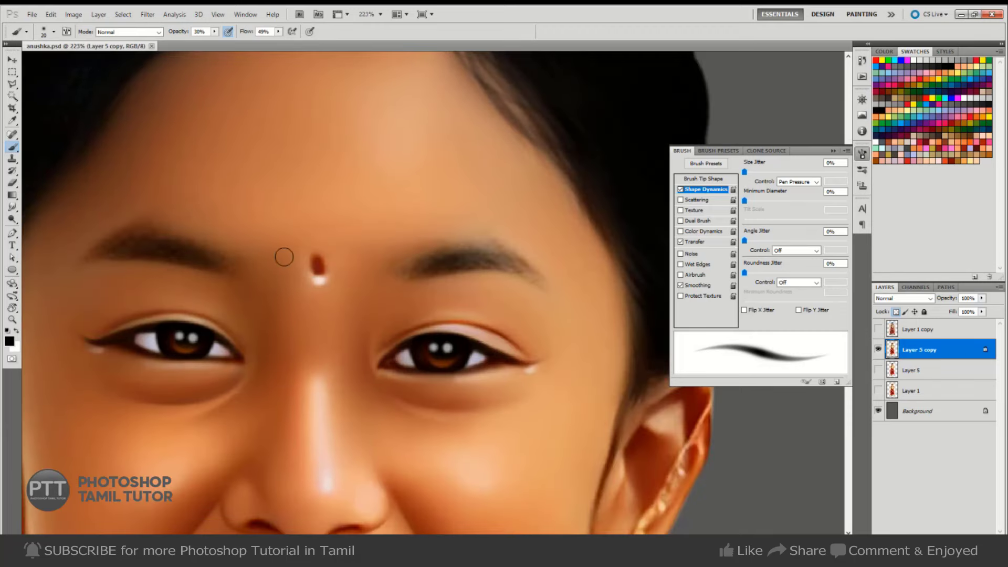
- With the Smudge tool, shape the inner end of the right-hand eyebrow
click(13, 207)
scroll(335, 273, up, 3)
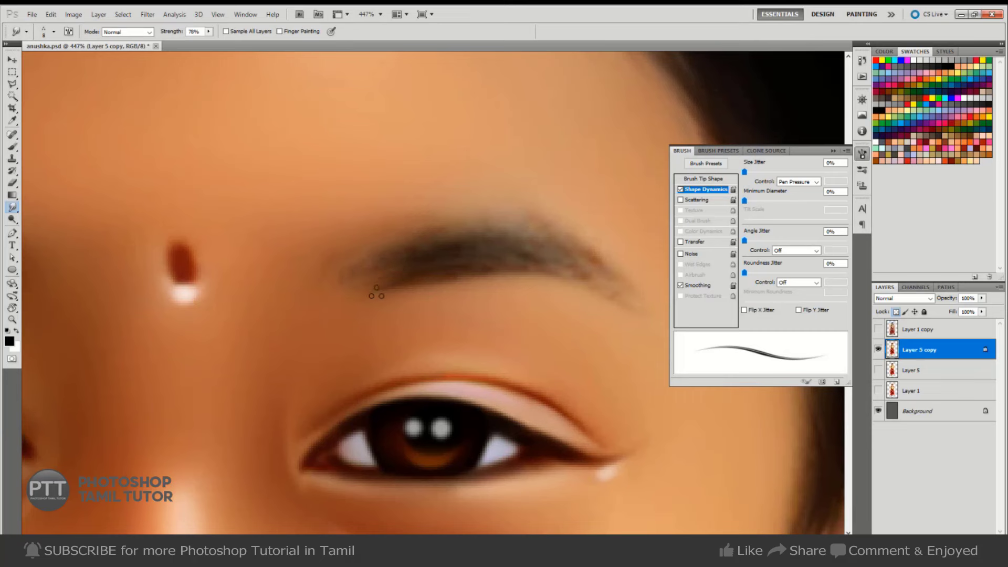
key(bracketleft)
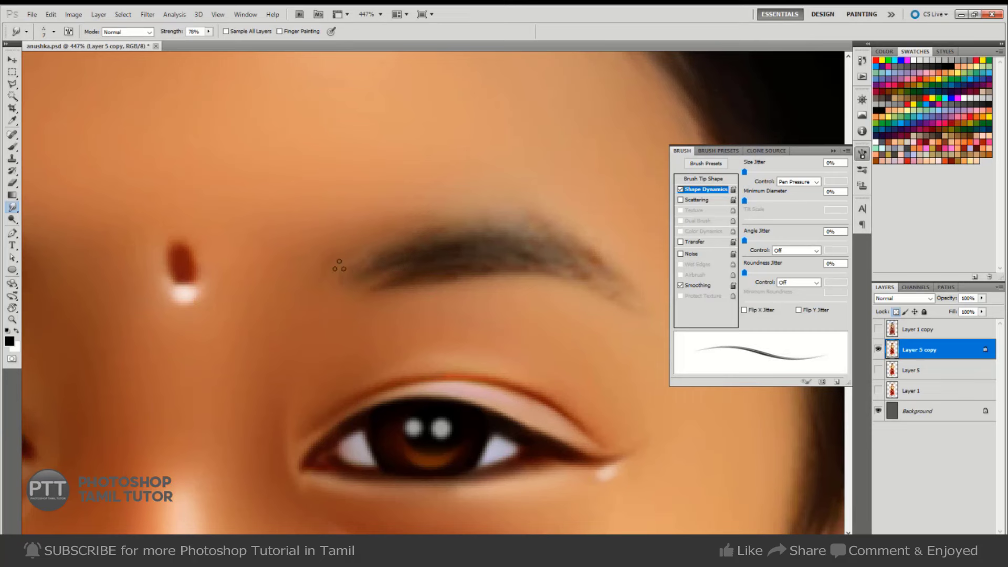
key(bracketright)
drag(364, 289, 374, 282)
- Smudge along the eyebrow's outer end, blend its inner start into the skin, and hide panels
key(bracketleft)
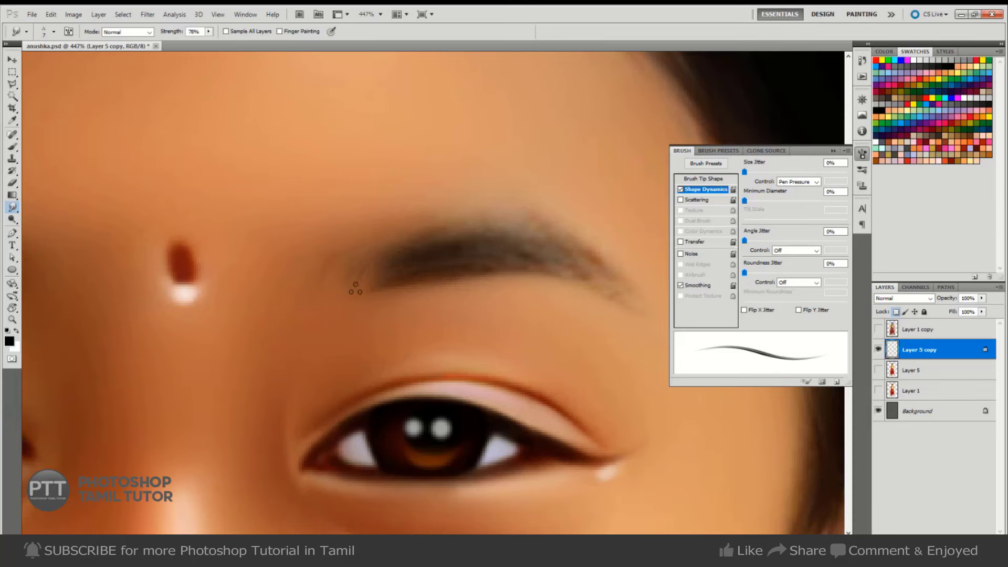
key(bracketright)
key(bracketright)
drag(590, 283, 462, 263)
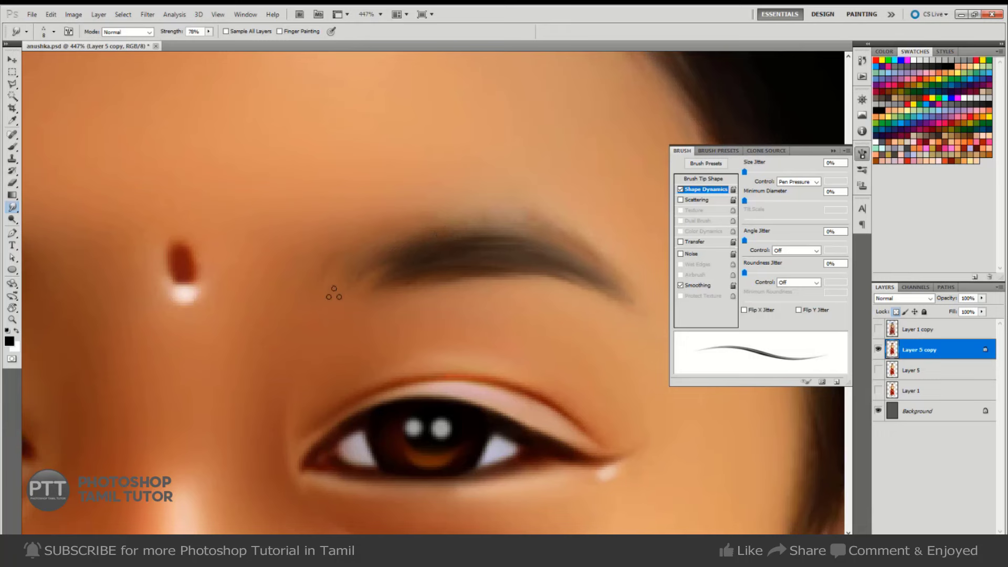
key(bracketleft)
key(bracketleft)
drag(362, 287, 470, 258)
key(F5)
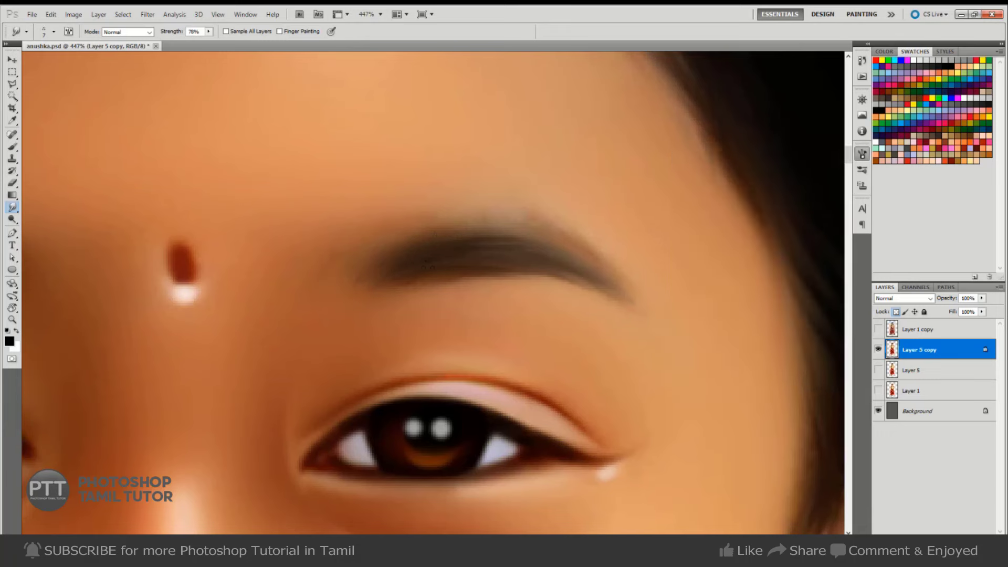
key(Tab)
scroll(496, 173, down, 2)
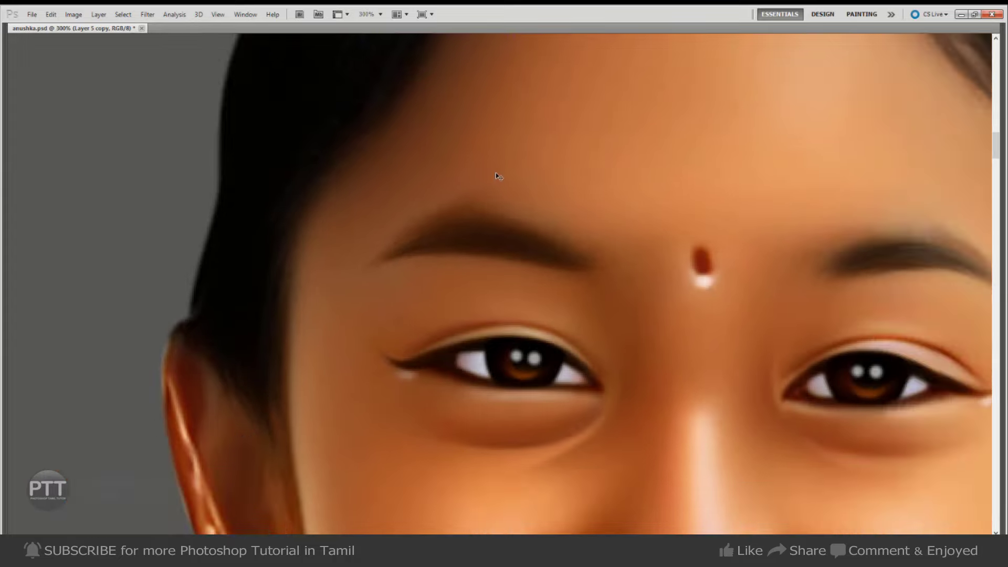
- Add a new empty Layer 6 to the portrait
scroll(500, 183, down, 1)
scroll(500, 183, down, 1)
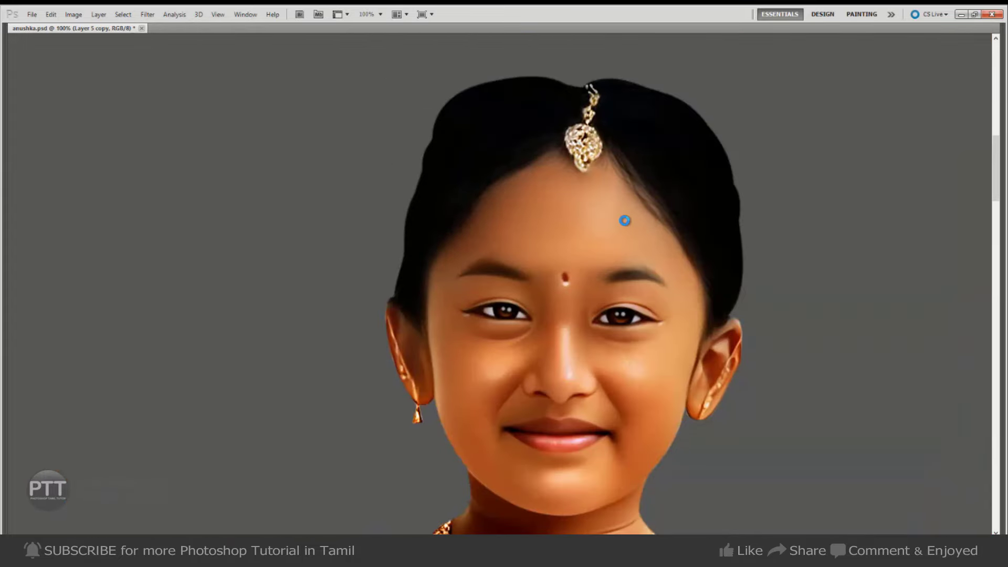
key(Tab)
key(ctrl+shift+n)
click(588, 180)
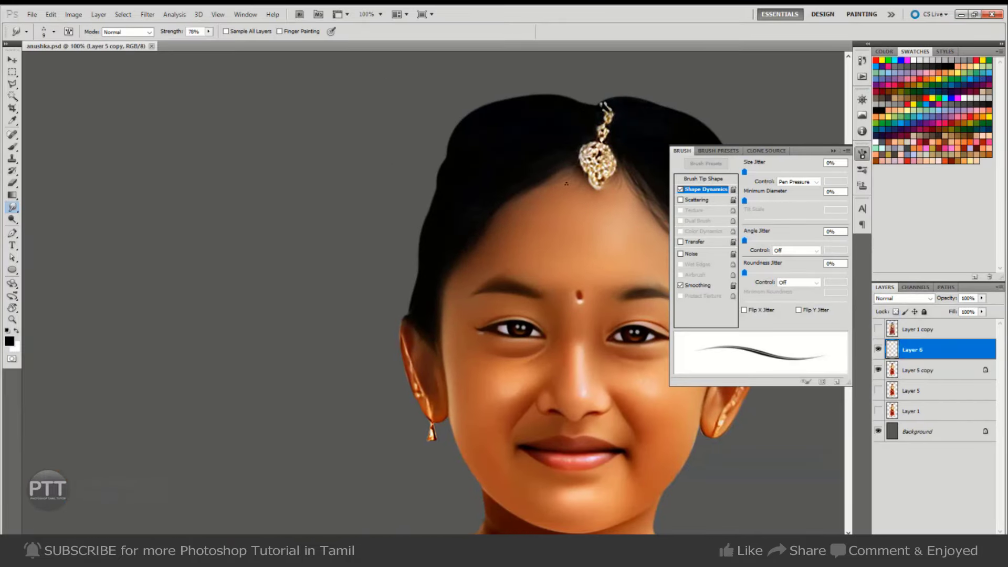
key(Tab)
key(F5)
key(Tab)
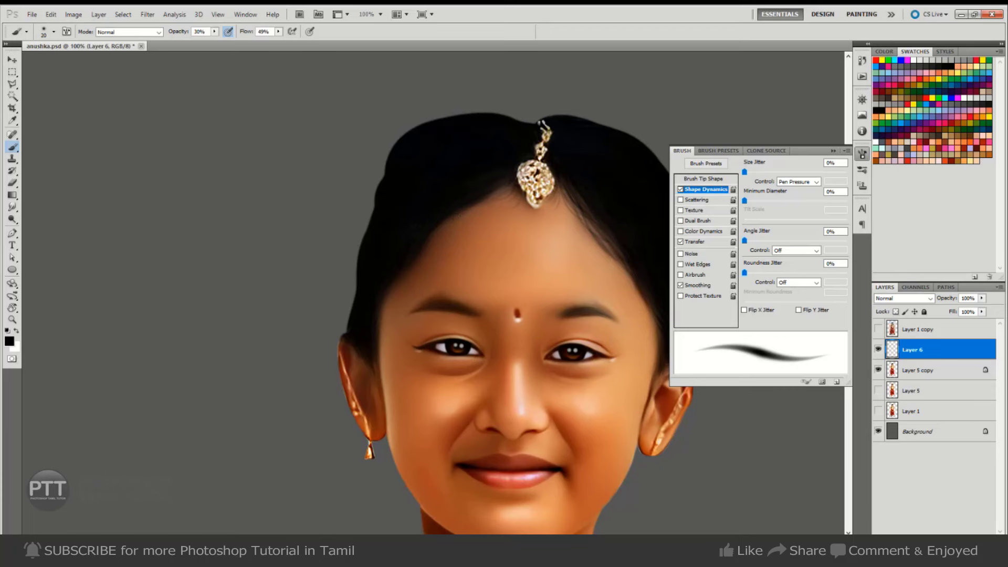
- Tune the brush size, set 70% opacity, and paint a thin hair stroke at the head top
key(bracketleft)
key(bracketleft)
key(bracketright)
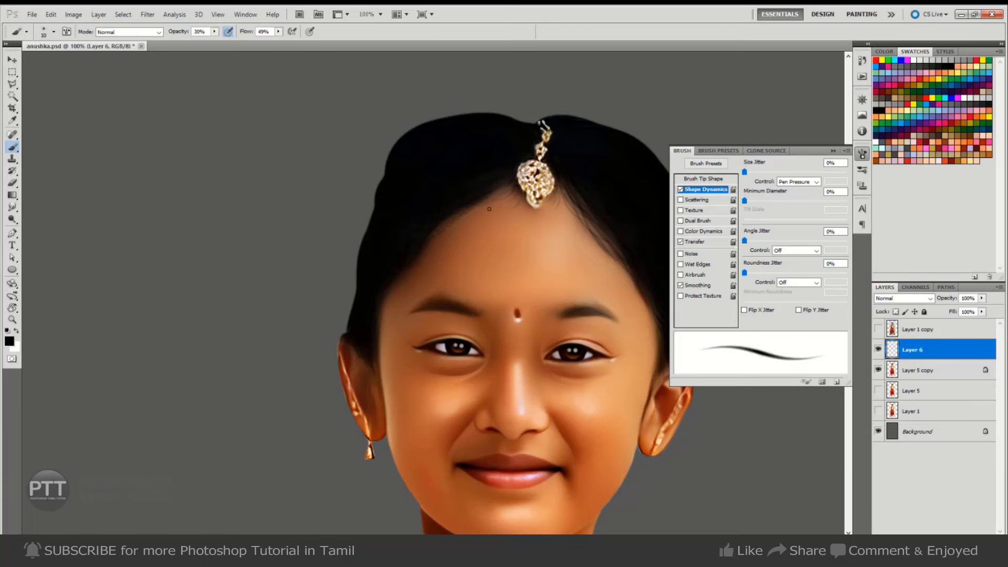
key(bracketright)
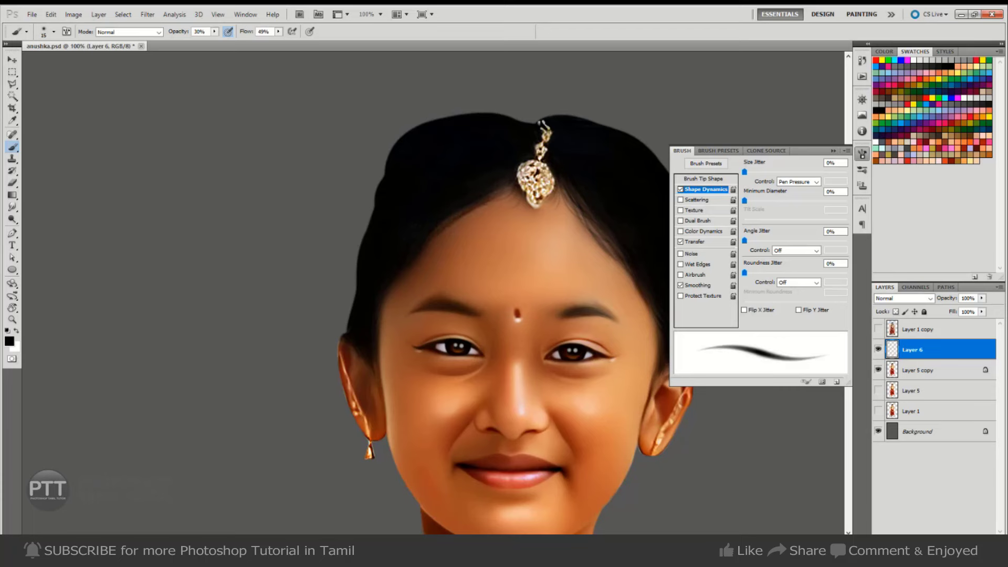
key(bracketleft)
key(bracketleft)
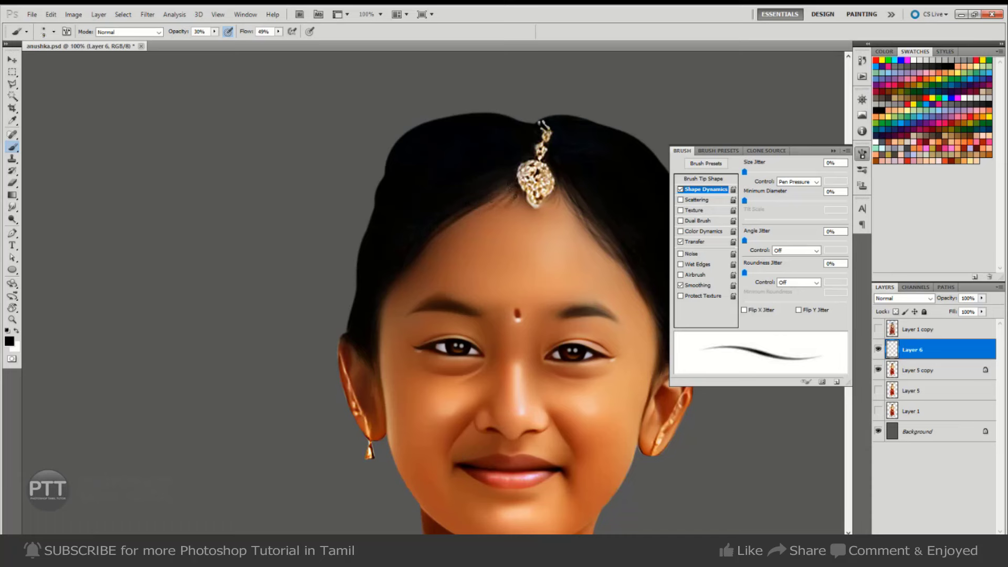
key(bracketright)
key(bracketright)
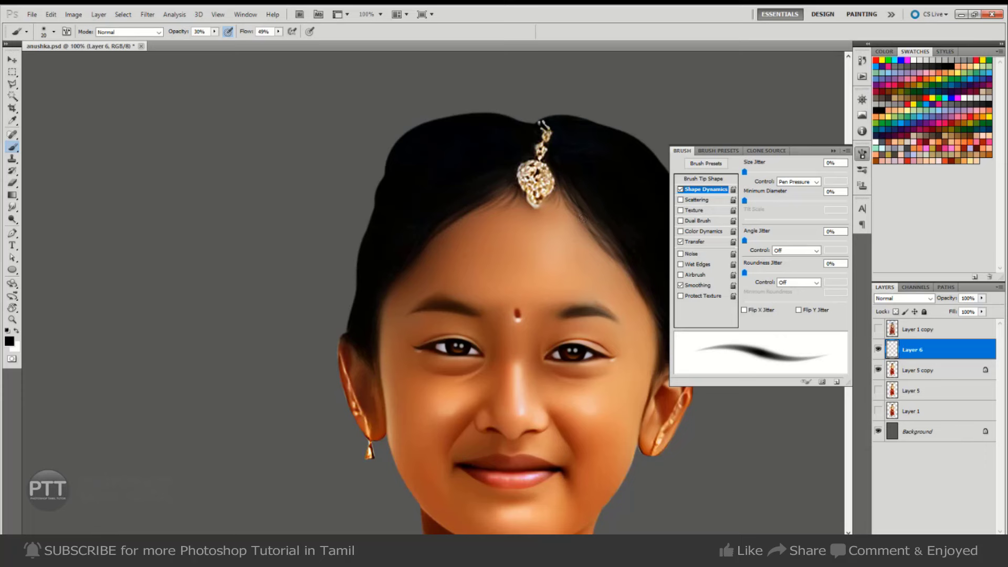
key(bracketright)
key(bracketright)
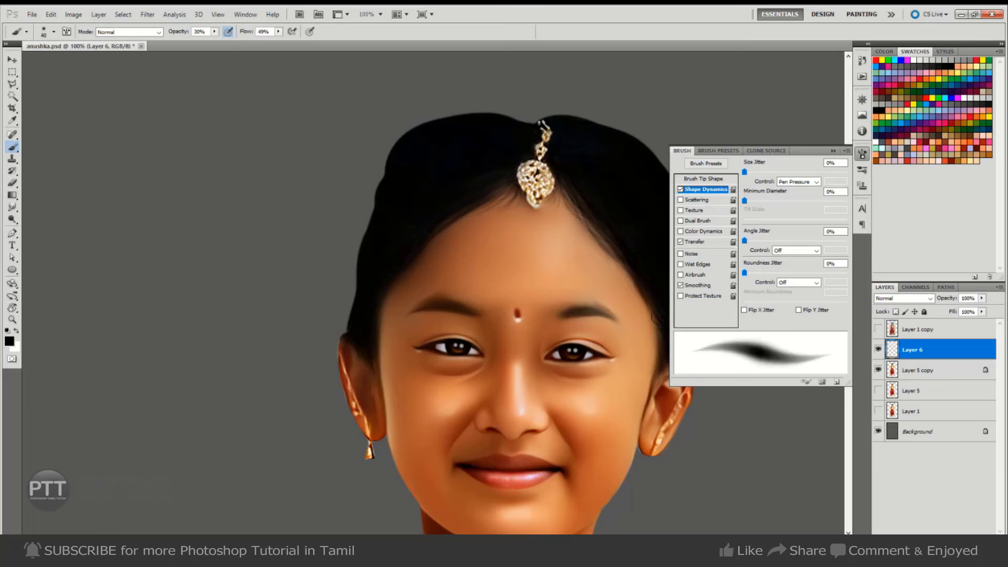
key(bracketleft)
key(bracketleft)
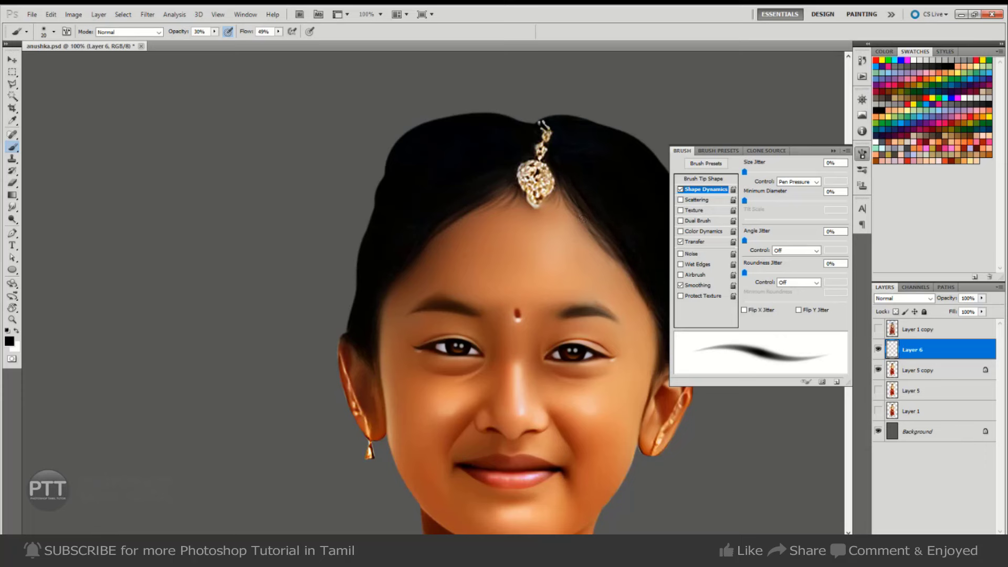
key(bracketright)
key(bracketleft)
key(bracketleft)
key(bracketleft)
key(7)
scroll(503, 262, up, 2)
drag(485, 74, 503, 94)
- Undo the stray test strokes on the hairline and hide the panels
key(ctrl+z)
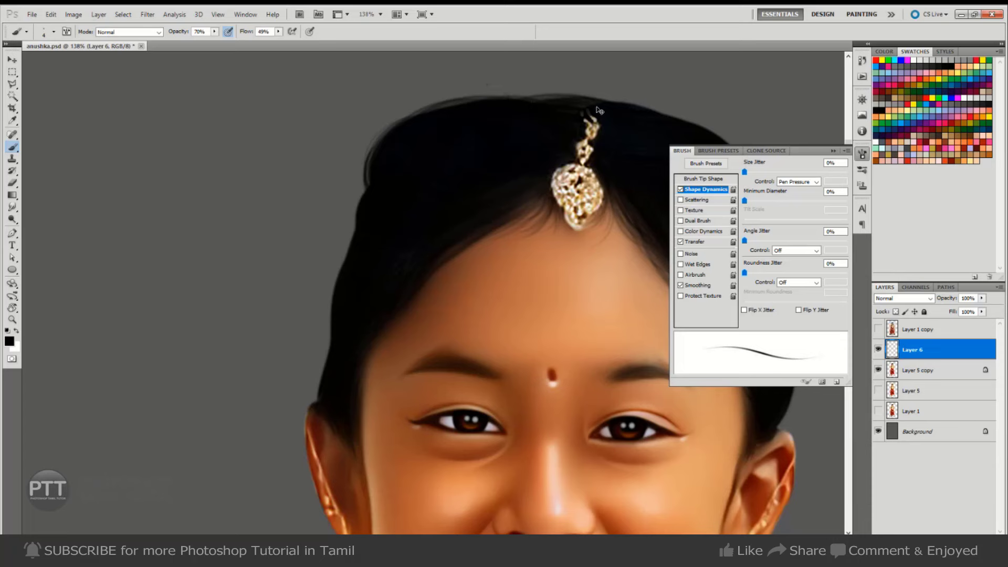
mouse_move(599, 96)
mouse_down()
mouse_move(504, 81)
mouse_move(623, 99)
mouse_up()
key(ctrl+z)
key(ctrl+z)
key(Tab)
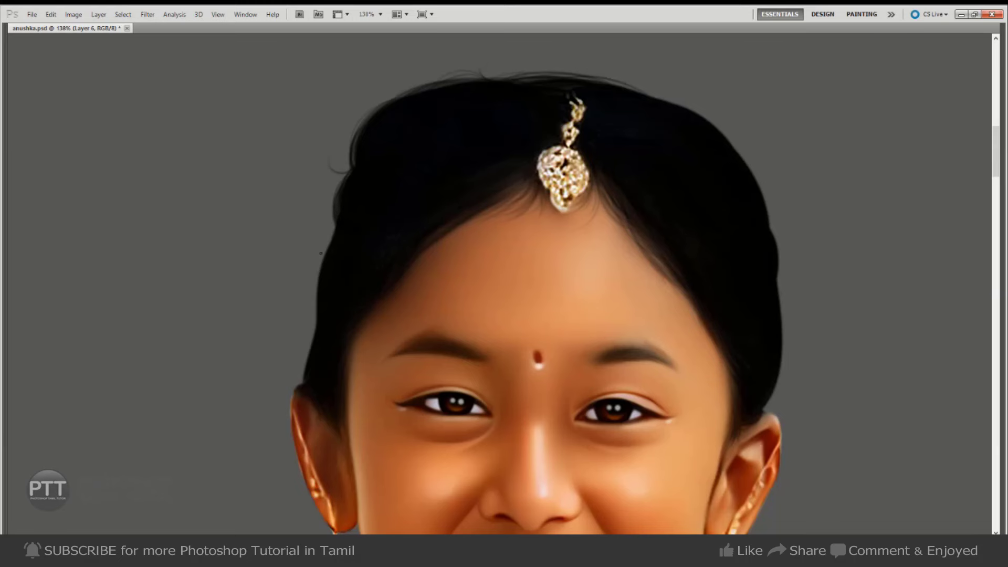
- Paint fine dark hair strands and curling wisps along the left hairline and beside the ear
mouse_move(320, 253)
mouse_down()
mouse_move(331, 223)
mouse_move(318, 223)
mouse_move(309, 349)
mouse_up()
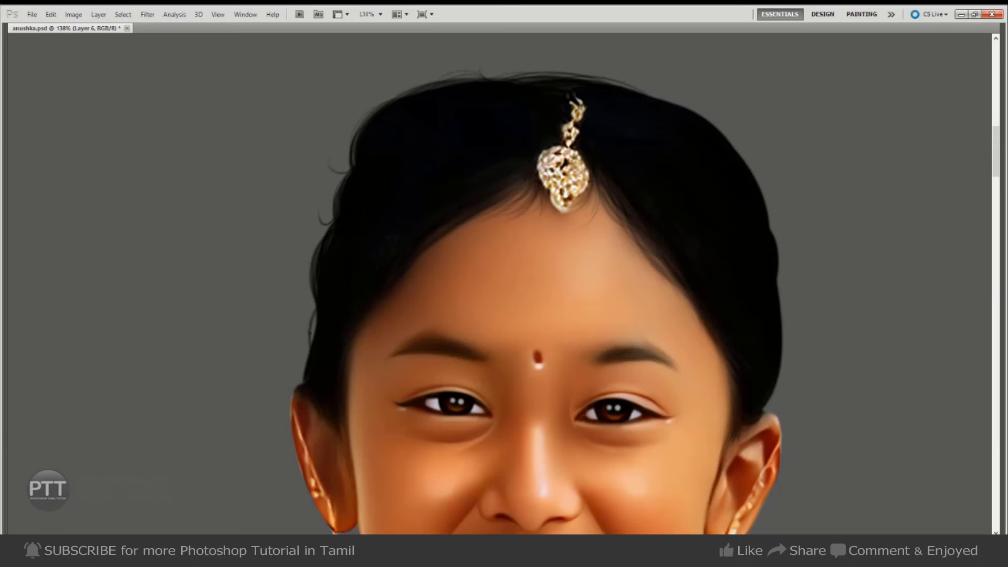
drag(315, 302, 299, 384)
drag(309, 346, 302, 376)
drag(308, 343, 301, 376)
drag(310, 338, 306, 358)
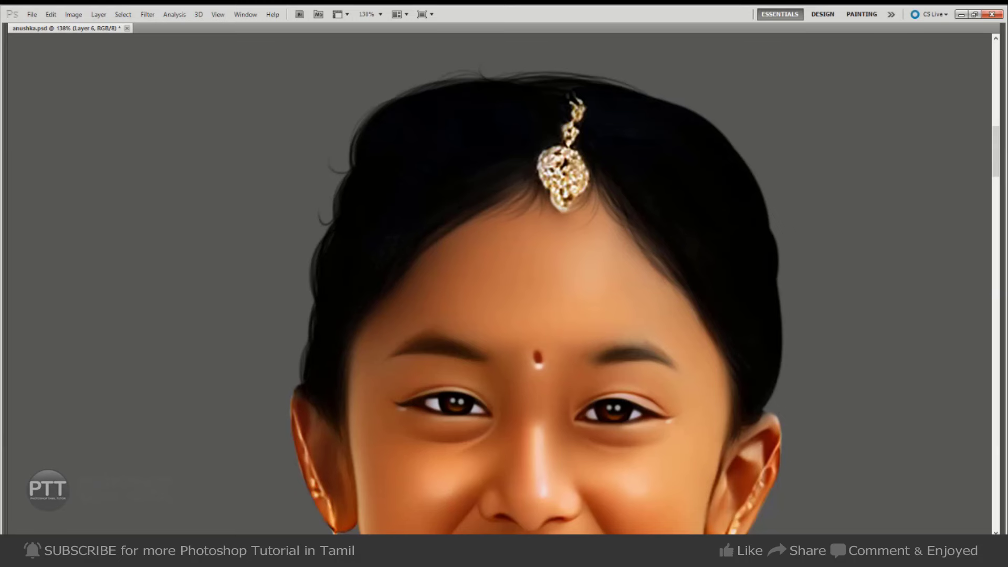
mouse_move(313, 294)
mouse_down()
mouse_move(296, 303)
mouse_move(302, 373)
mouse_up()
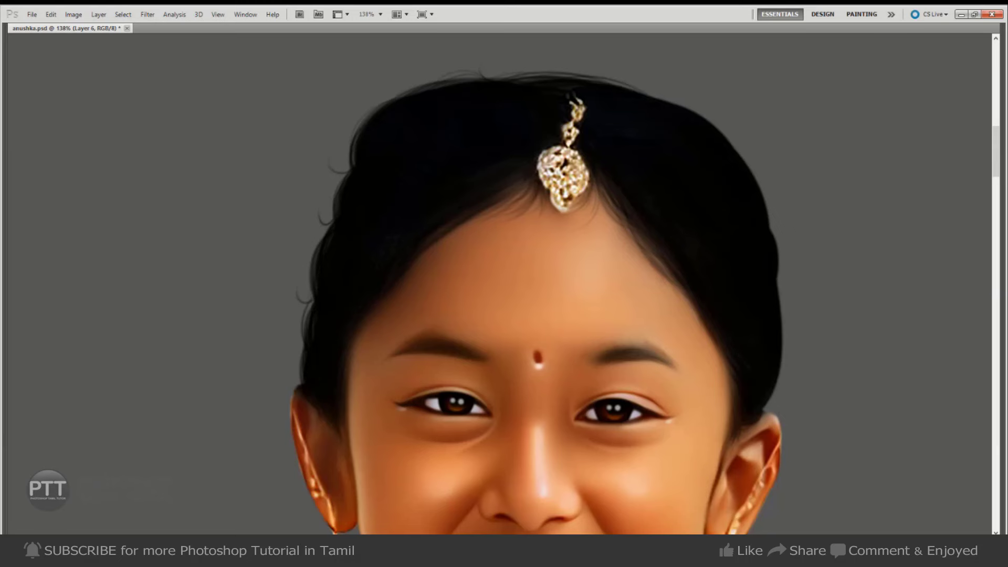
drag(312, 264, 309, 302)
drag(313, 258, 301, 355)
drag(354, 414, 340, 469)
drag(348, 455, 344, 470)
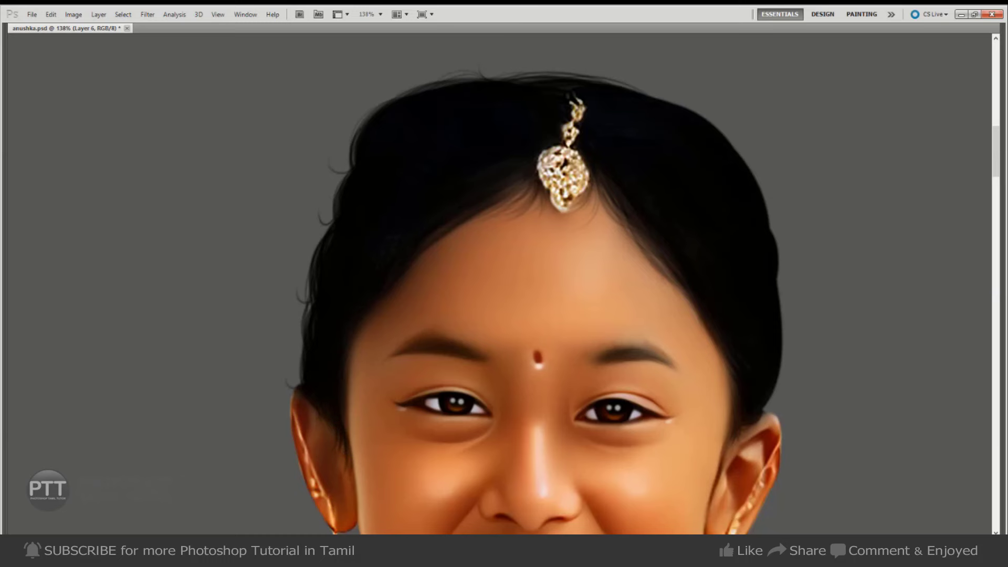
key(ctrl+minus)
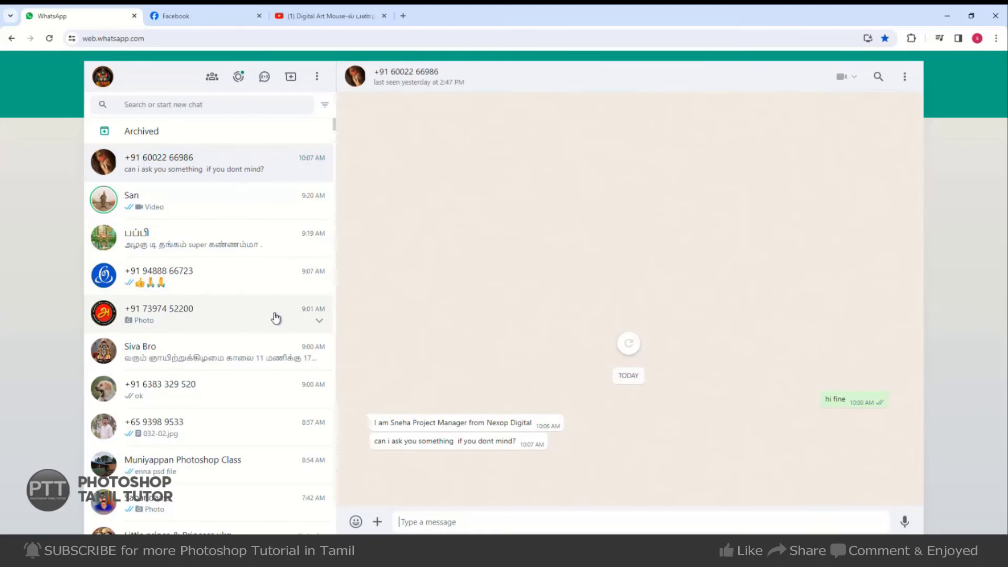
- Send the reply 'ok' in the open WhatsApp Web chat, then return to Photoshop
key(alt)
click(423, 522)
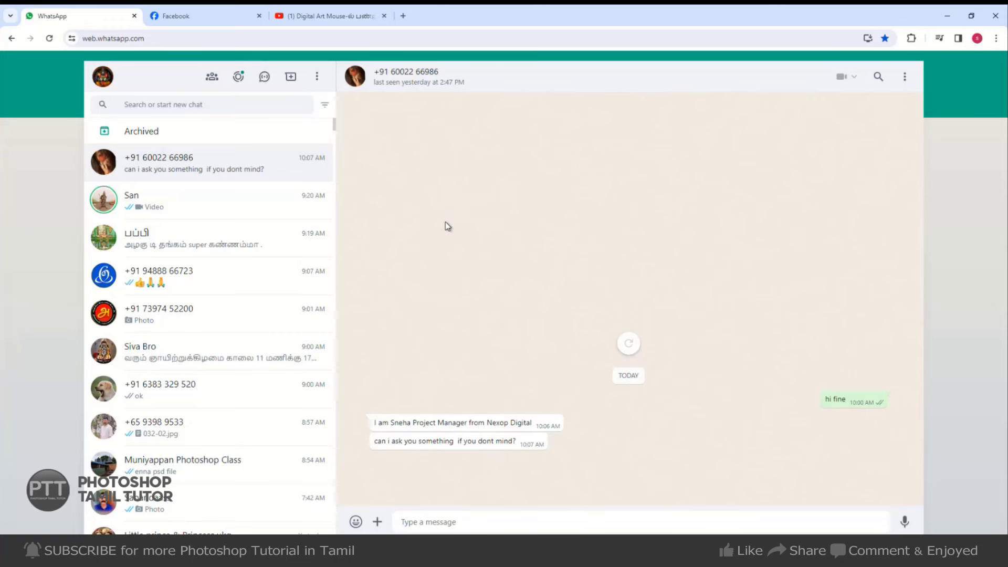
text(ok)
key(Return)
key(alt+Tab)
key(alt+Tab)
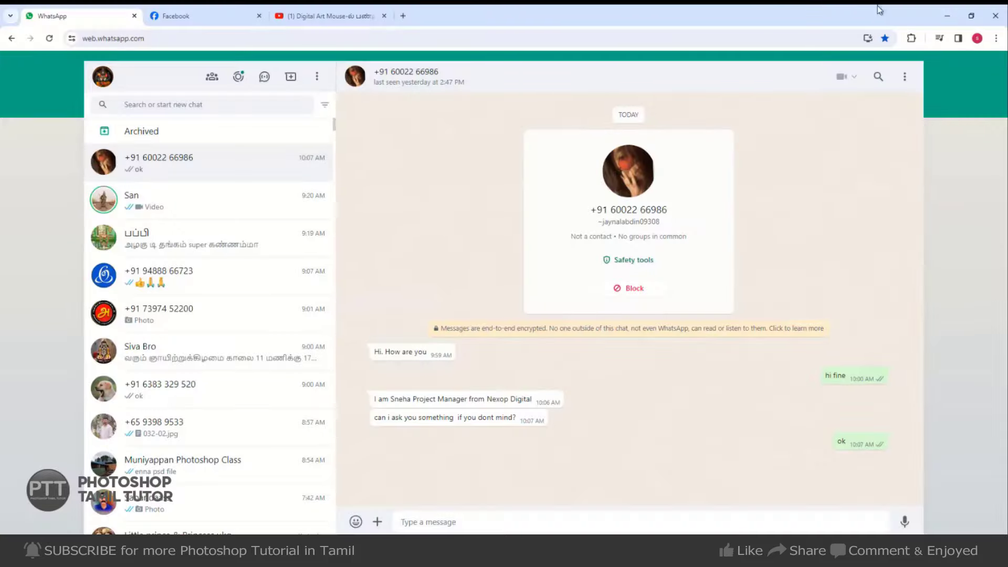
key(alt+Tab)
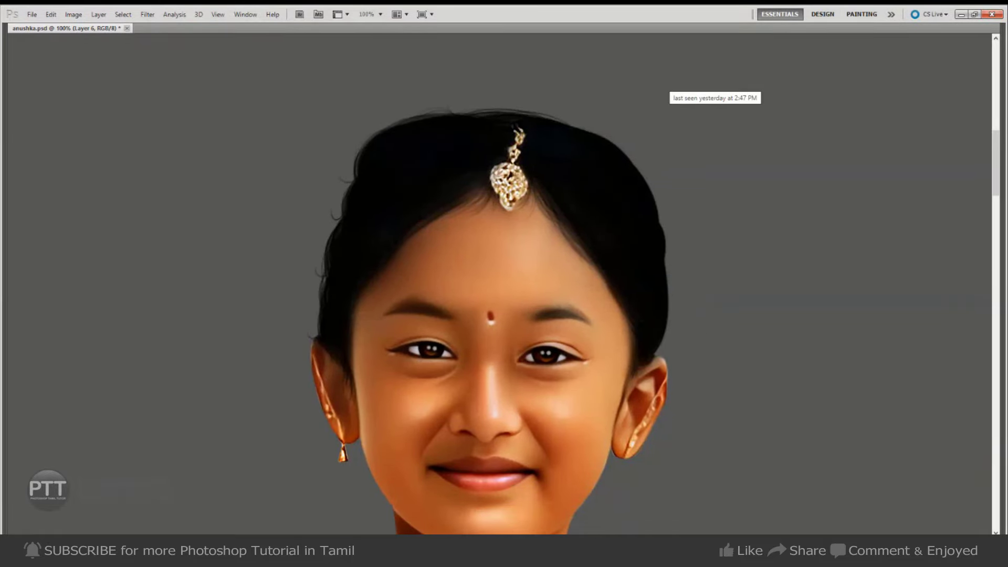
- Zoom in and paint strands along the top and upper-left hair outline, filling its dip
key(ctrl+plus)
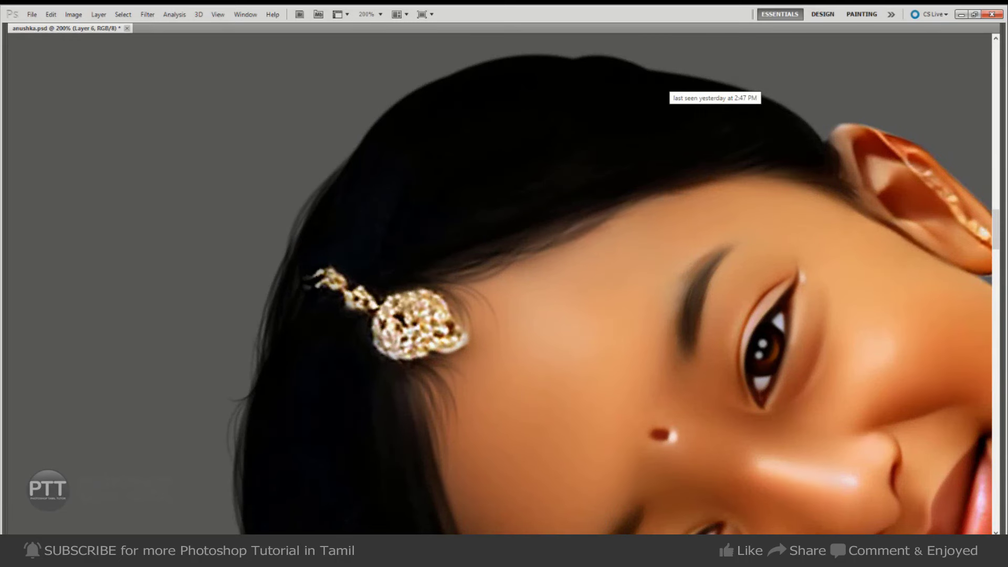
mouse_move(391, 107)
mouse_down()
mouse_move(325, 183)
mouse_move(353, 151)
mouse_up()
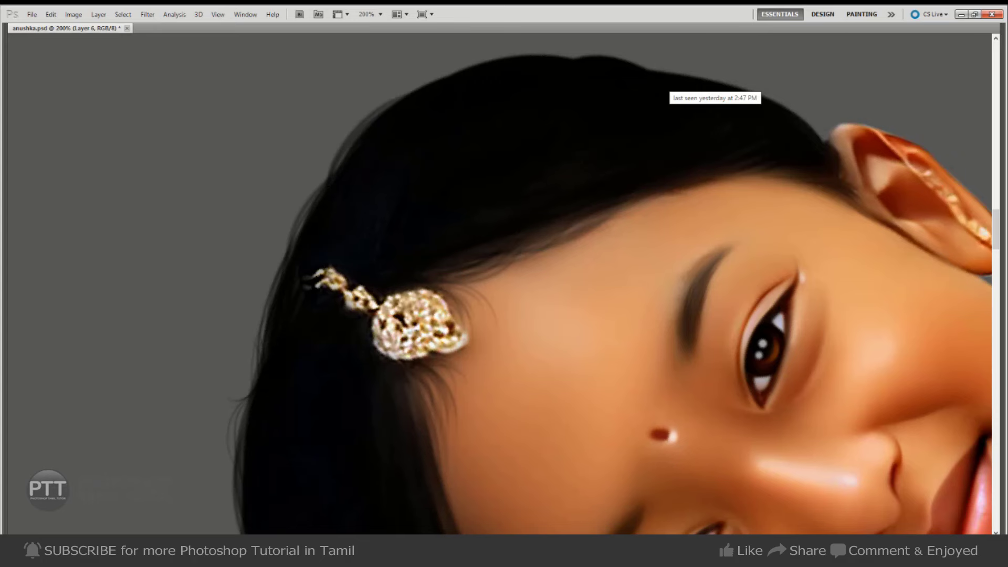
mouse_move(481, 64)
mouse_down()
mouse_move(386, 109)
mouse_move(410, 93)
mouse_up()
drag(549, 51, 429, 80)
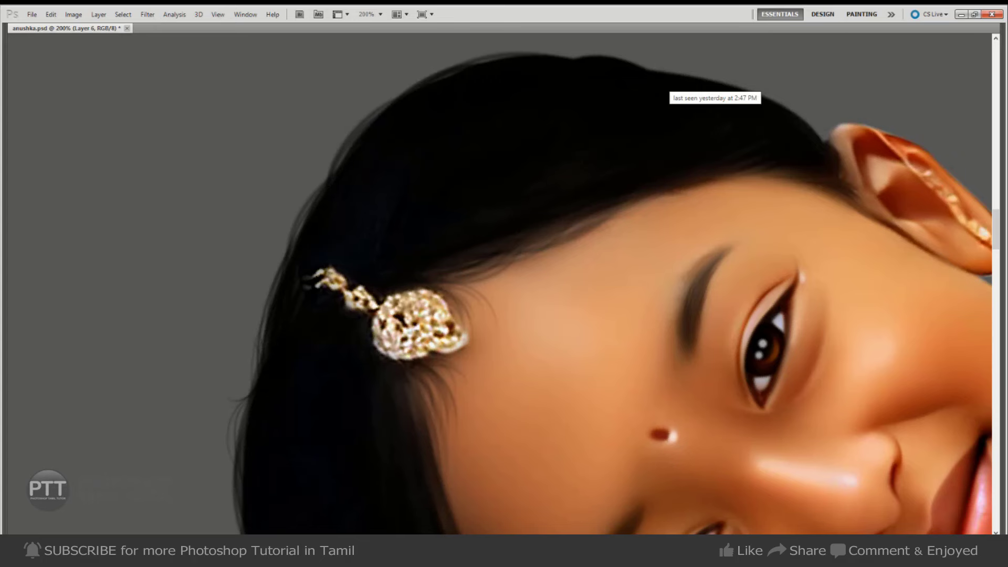
drag(590, 50, 437, 79)
- Rotate the canvas view and paint thin and curled strands along the upper hair edge near the ear
key(r)
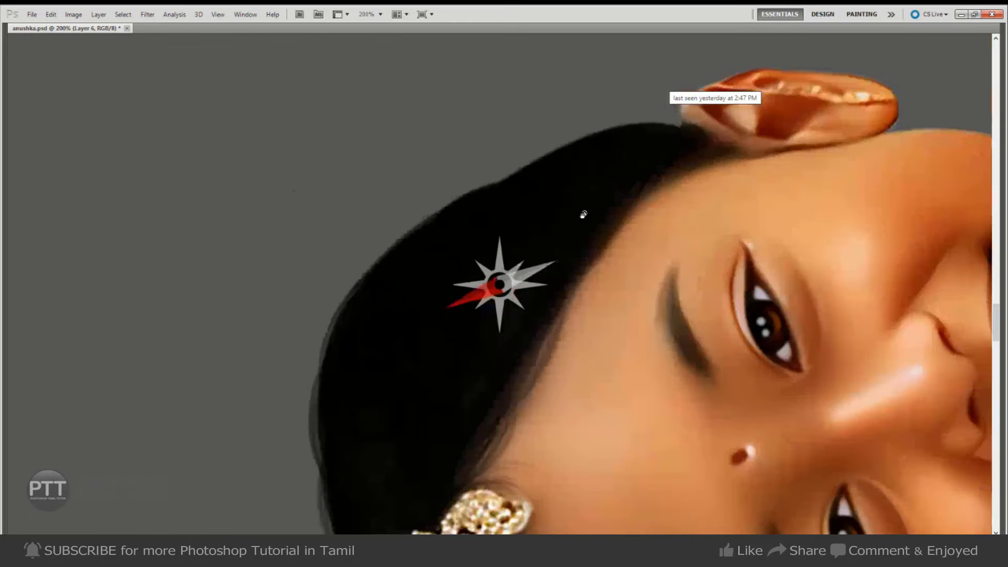
mouse_move(457, 283)
mouse_down()
mouse_move(411, 219)
mouse_move(509, 174)
mouse_up()
key(b)
mouse_move(414, 229)
mouse_down()
mouse_move(517, 171)
mouse_move(398, 242)
mouse_up()
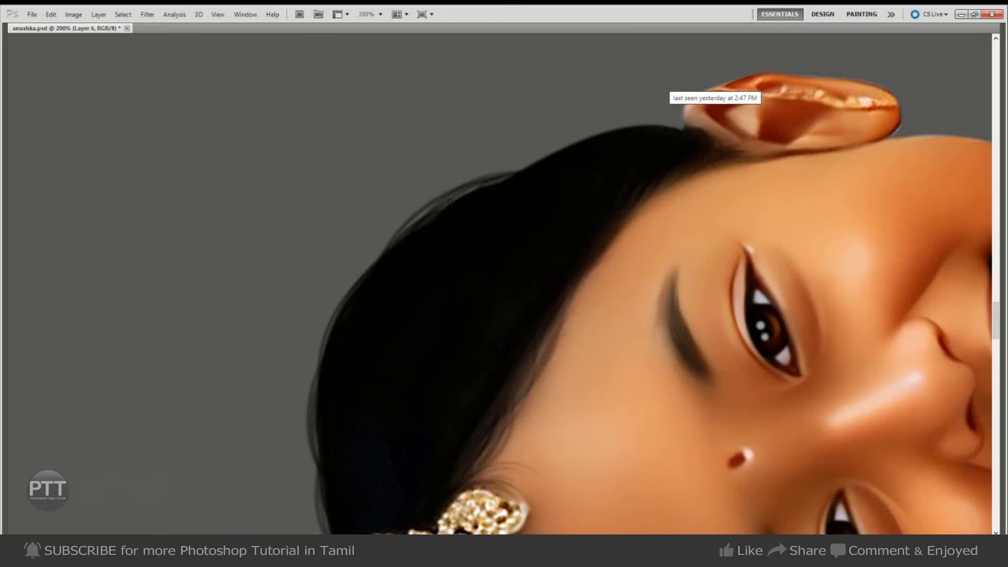
mouse_move(450, 201)
mouse_down()
mouse_move(397, 238)
mouse_move(512, 174)
mouse_move(639, 125)
mouse_up()
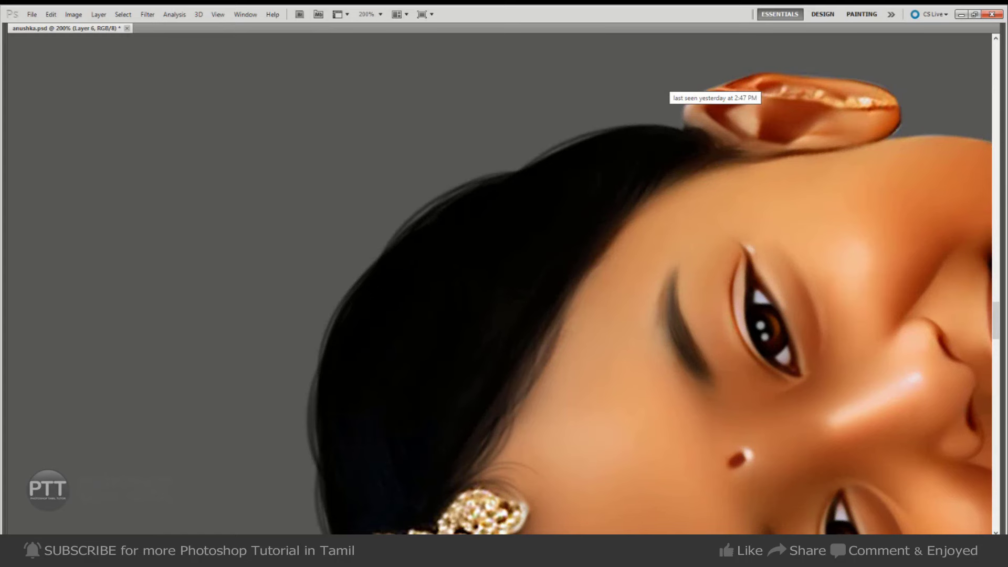
drag(521, 169, 683, 125)
drag(597, 131, 698, 119)
drag(540, 159, 683, 122)
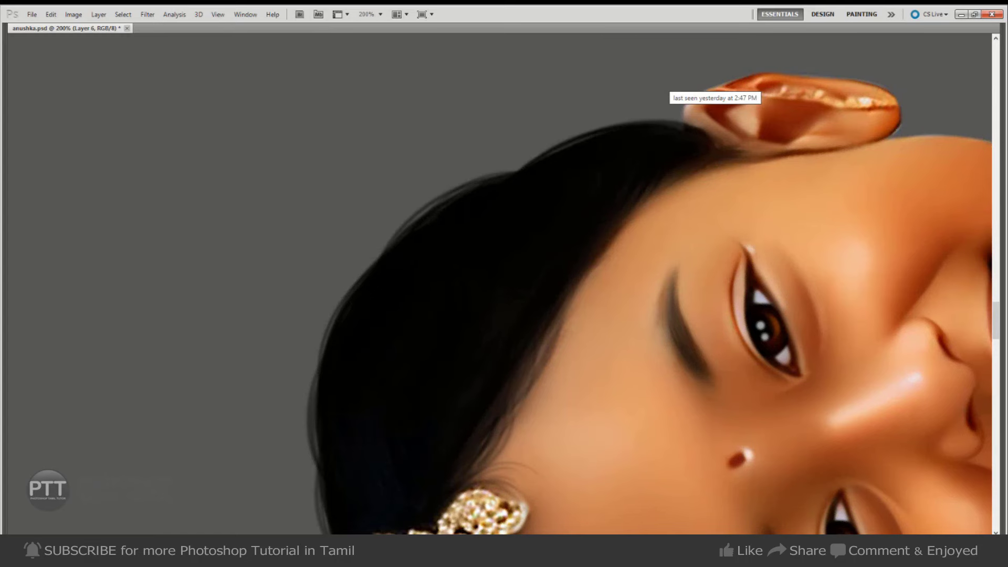
mouse_move(504, 174)
mouse_down()
mouse_move(581, 136)
mouse_move(534, 156)
mouse_move(544, 149)
mouse_up()
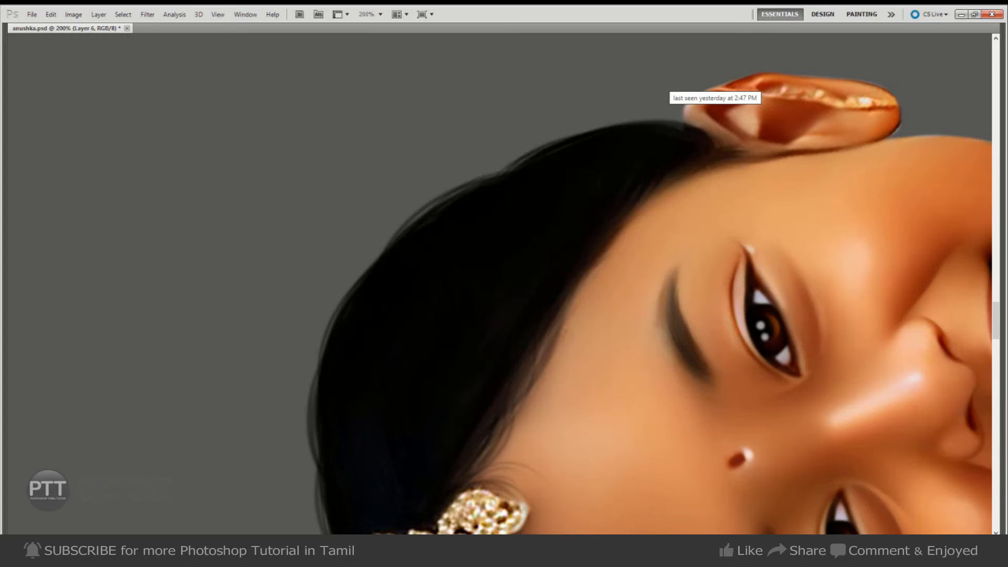
mouse_move(498, 173)
mouse_down()
mouse_move(512, 149)
mouse_move(606, 127)
mouse_up()
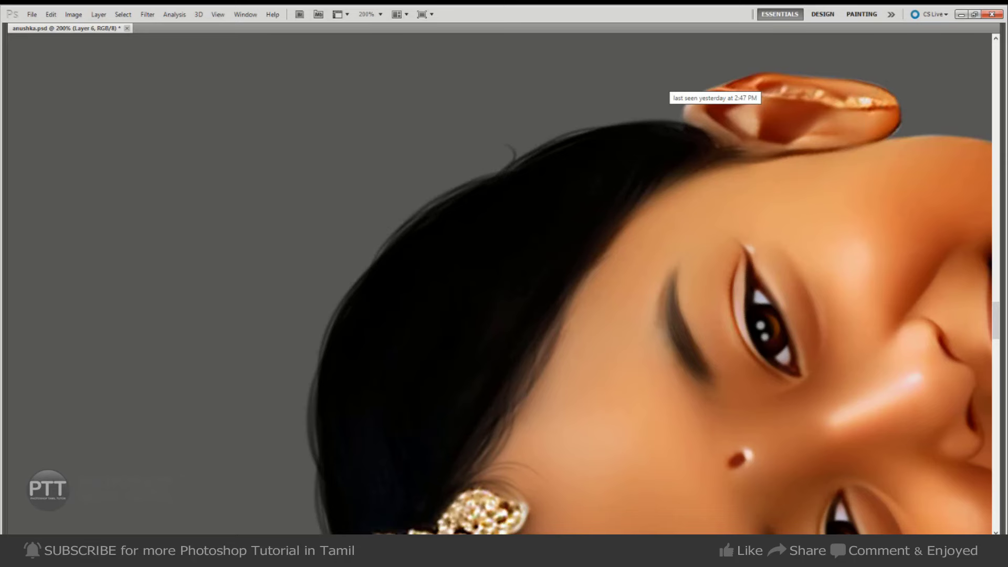
- Turn the view upright and paint strands between the temple and over the ear top
key(r)
mouse_move(491, 198)
mouse_down()
mouse_move(492, 187)
mouse_move(479, 304)
mouse_up()
drag(485, 324, 569, 247)
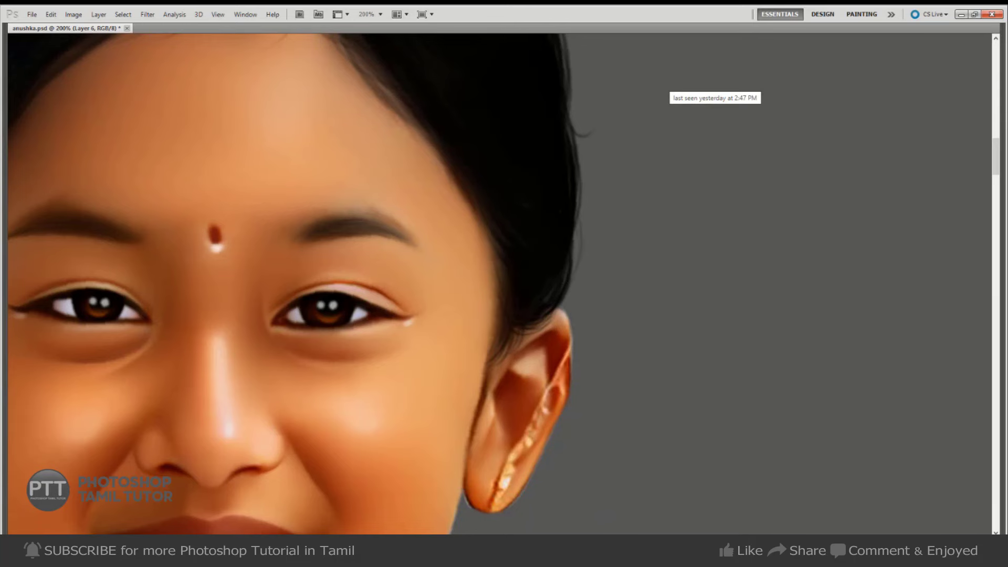
drag(575, 289, 575, 220)
drag(563, 310, 496, 366)
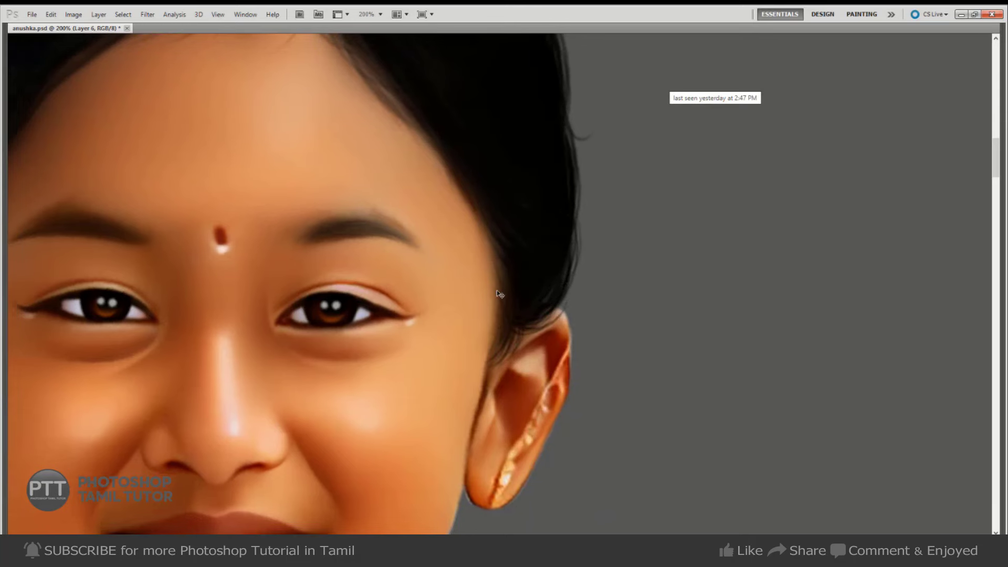
- Reframe the girl's face at actual size and bring back the panels
key(ctrl+minus)
key(ctrl+minus)
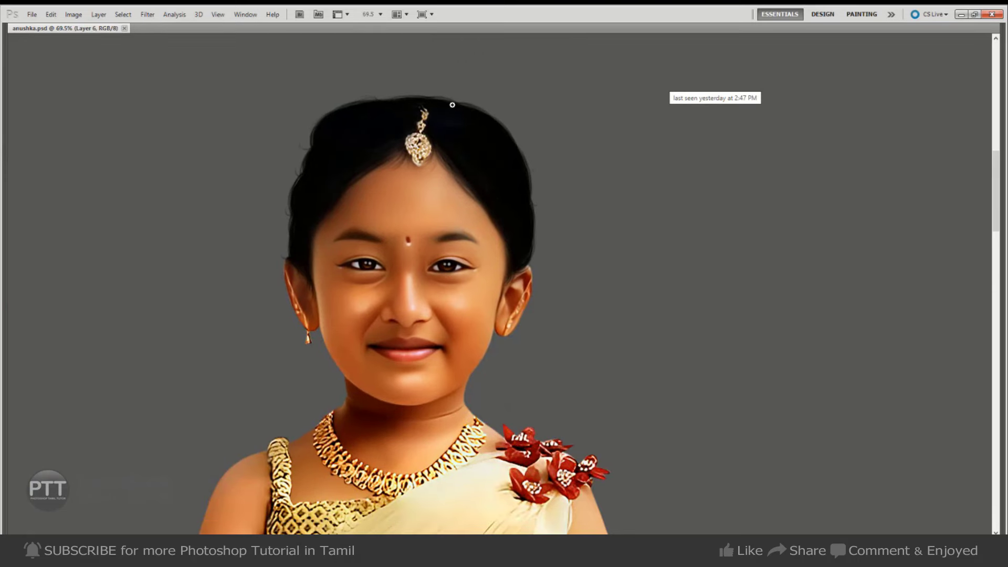
drag(438, 111, 518, 114)
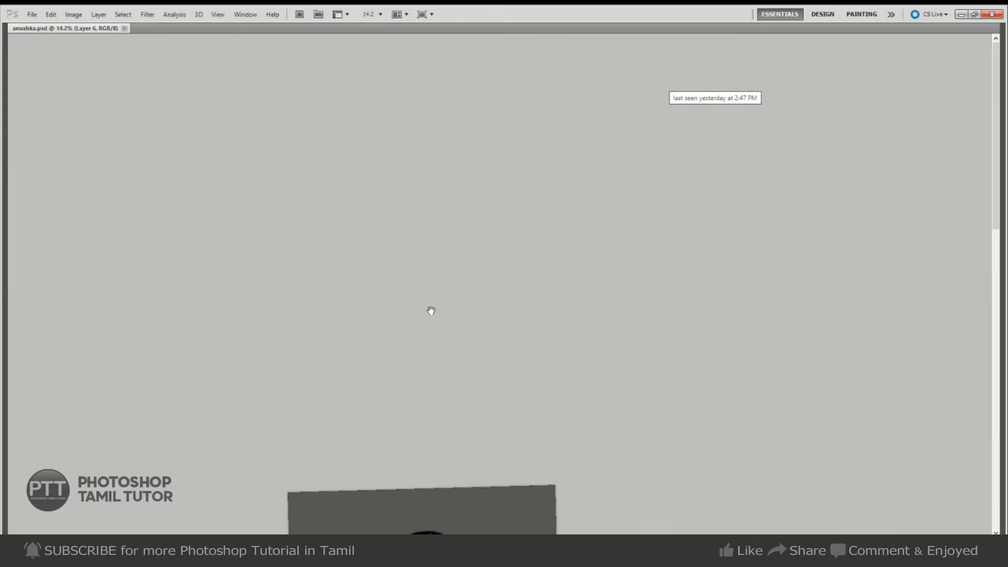
mouse_move(488, 242)
mouse_down()
mouse_move(495, 257)
mouse_move(521, 117)
mouse_move(514, 283)
mouse_up()
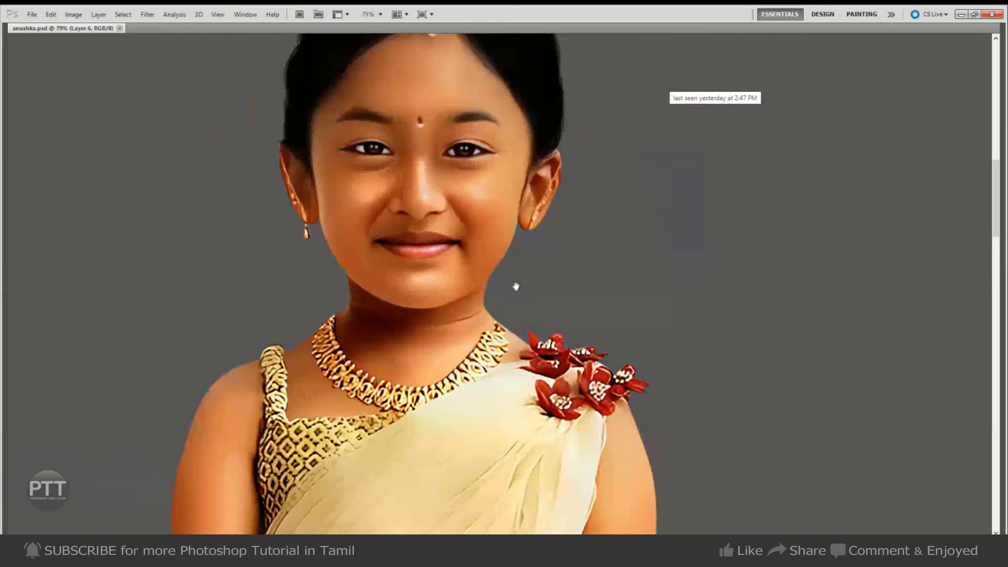
key(ctrl+1)
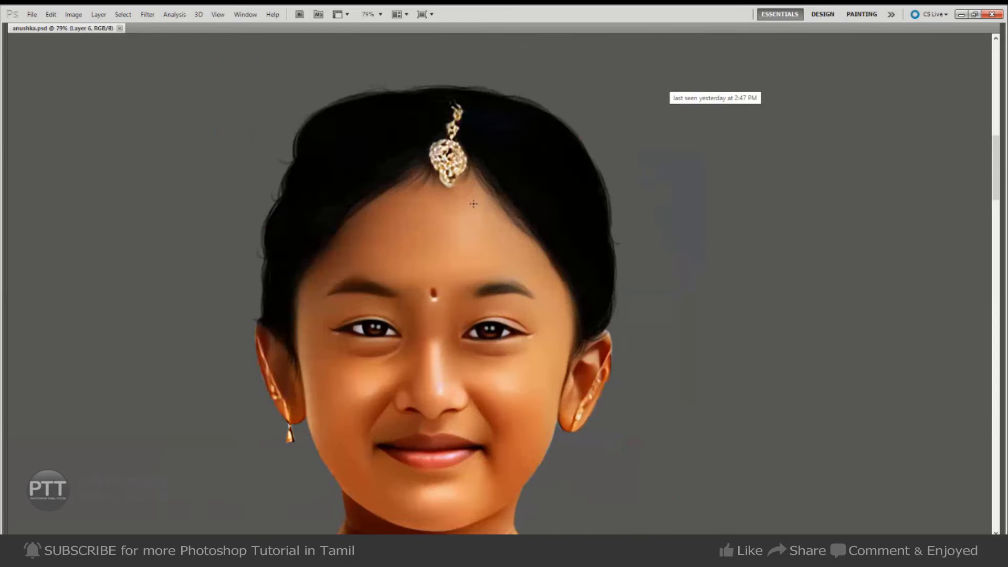
key(Tab)
- Briefly compare with the original photo and shrink the brush to a very fine tip
click(878, 330)
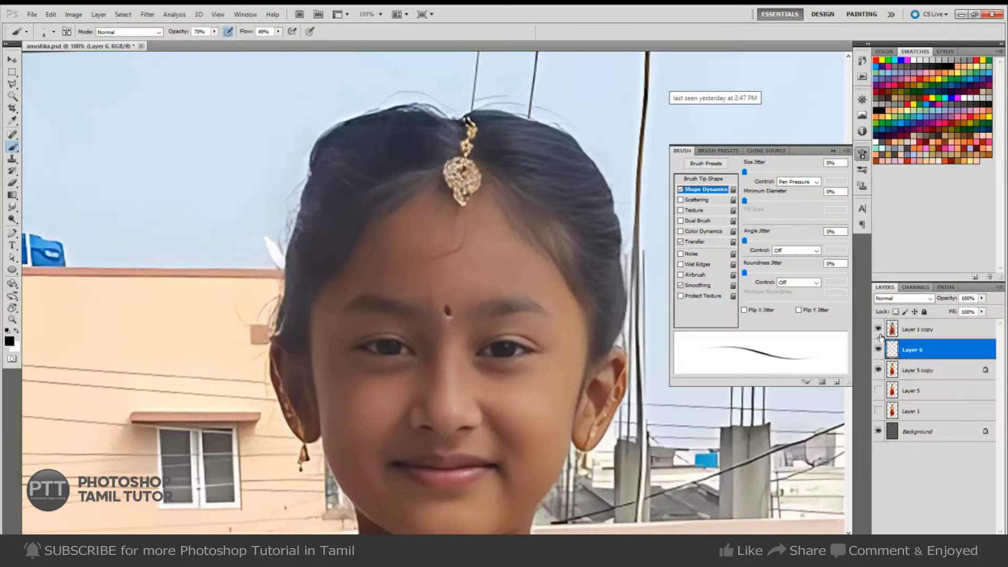
key(bracketleft)
key(bracketleft)
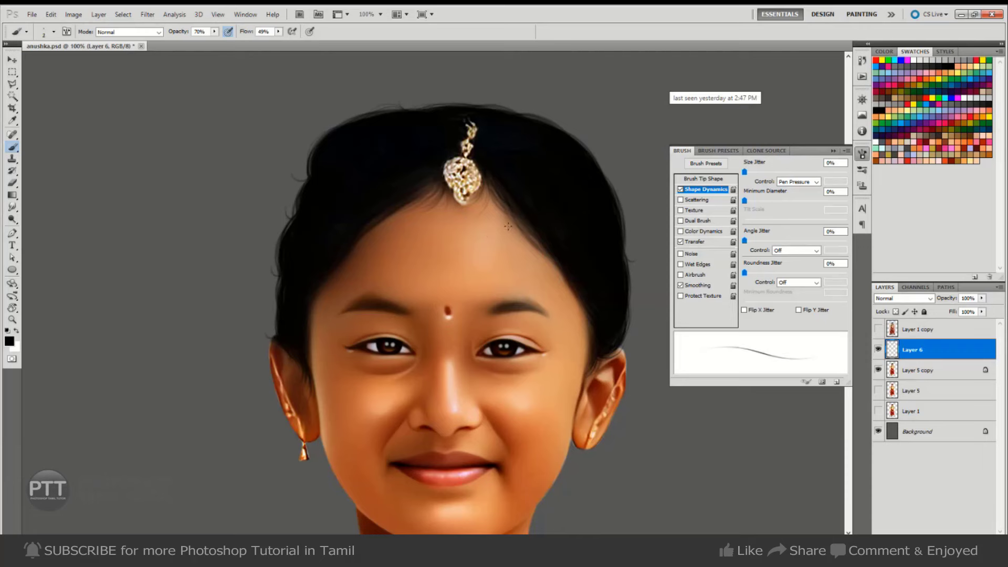
key(bracketleft)
key(Tab)
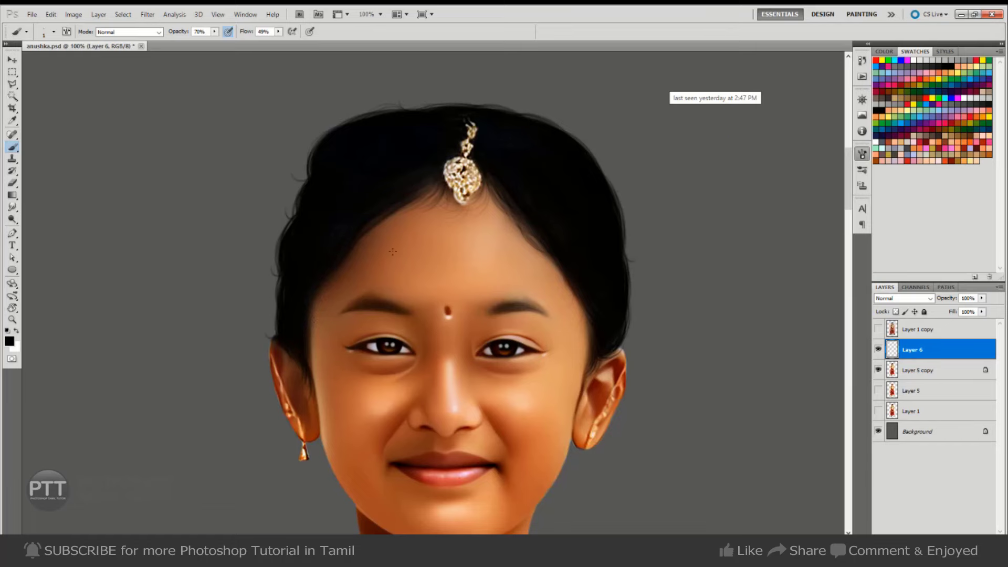
key(Tab)
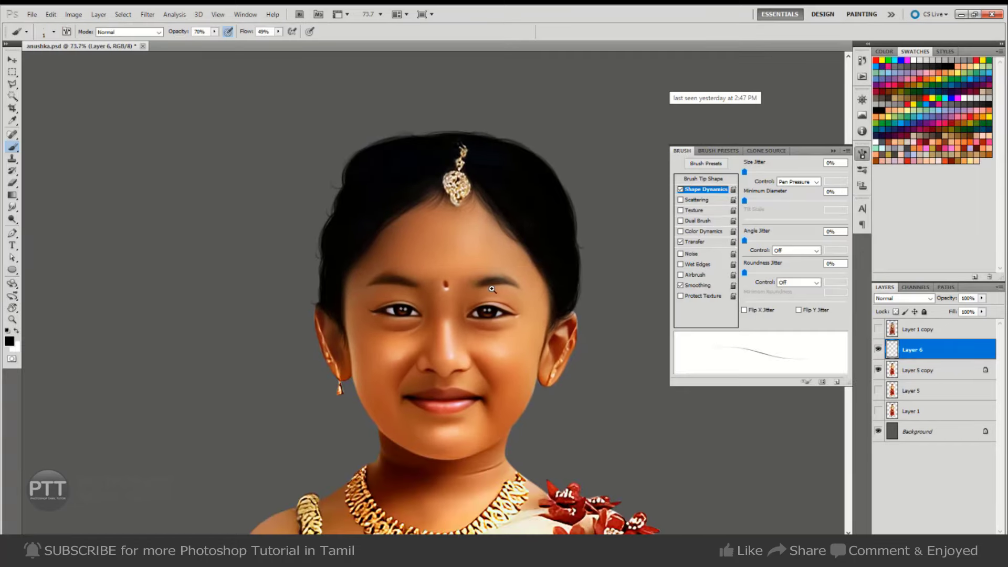
- Zoom in close, set brush opacity to 30%, and paint a faint stroke at the eyebrow's inner end
drag(492, 289, 513, 283)
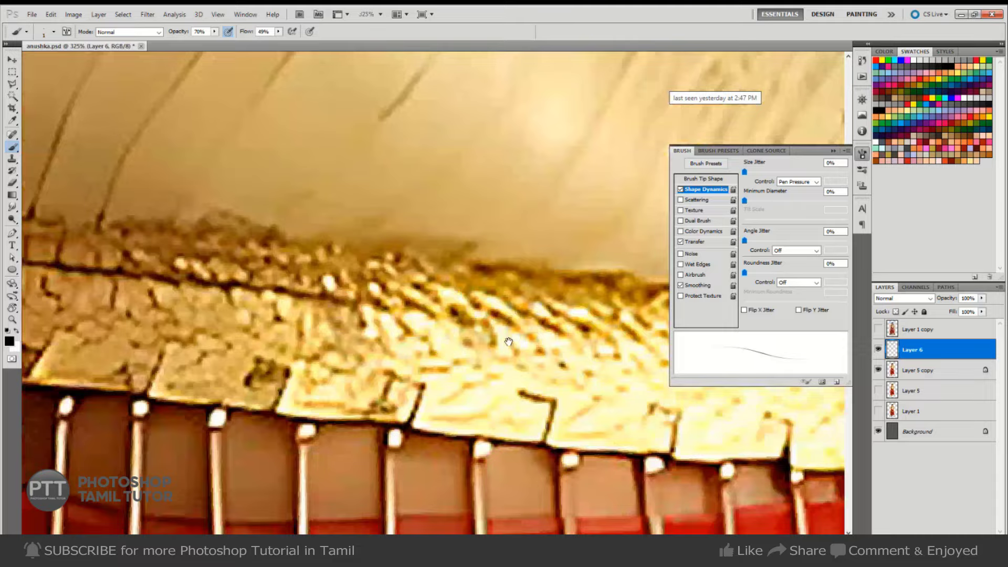
scroll(512, 284, up, 5)
scroll(465, 226, up, 5)
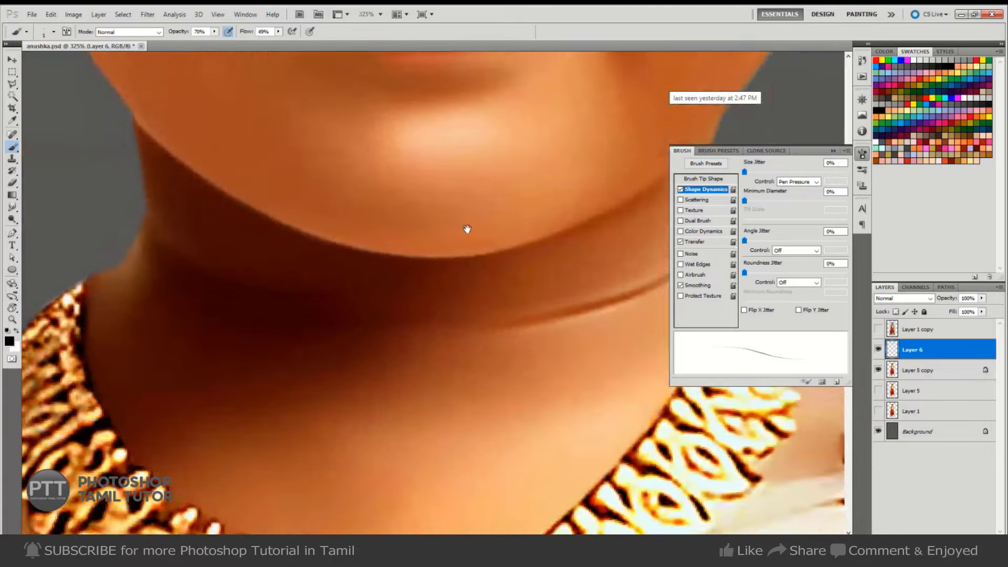
scroll(470, 299, up, 5)
scroll(450, 305, up, 5)
scroll(451, 306, up, 2)
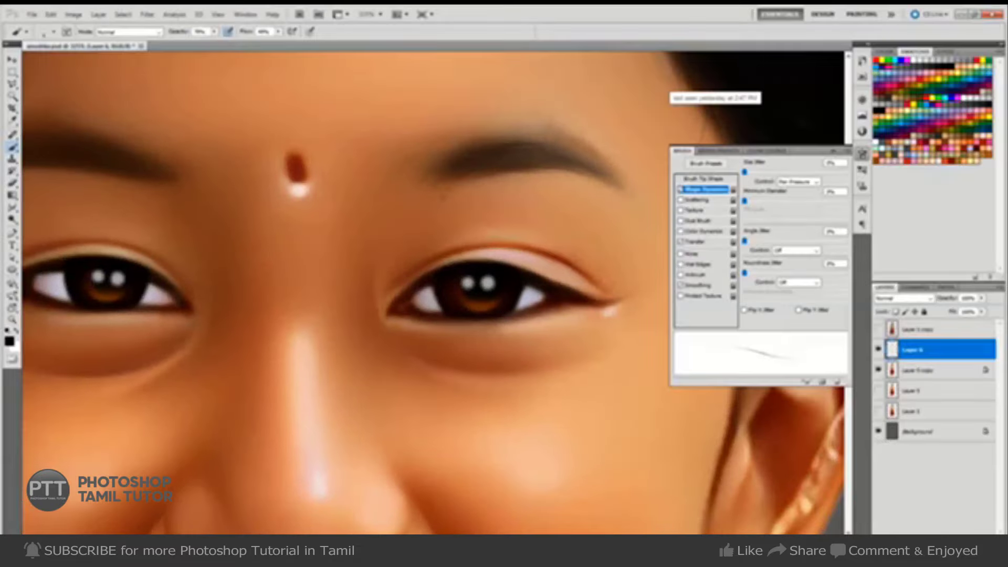
key(3)
key(bracketright)
key(bracketright)
key(bracketright)
mouse_move(403, 172)
mouse_down()
mouse_move(417, 160)
mouse_move(441, 163)
mouse_up()
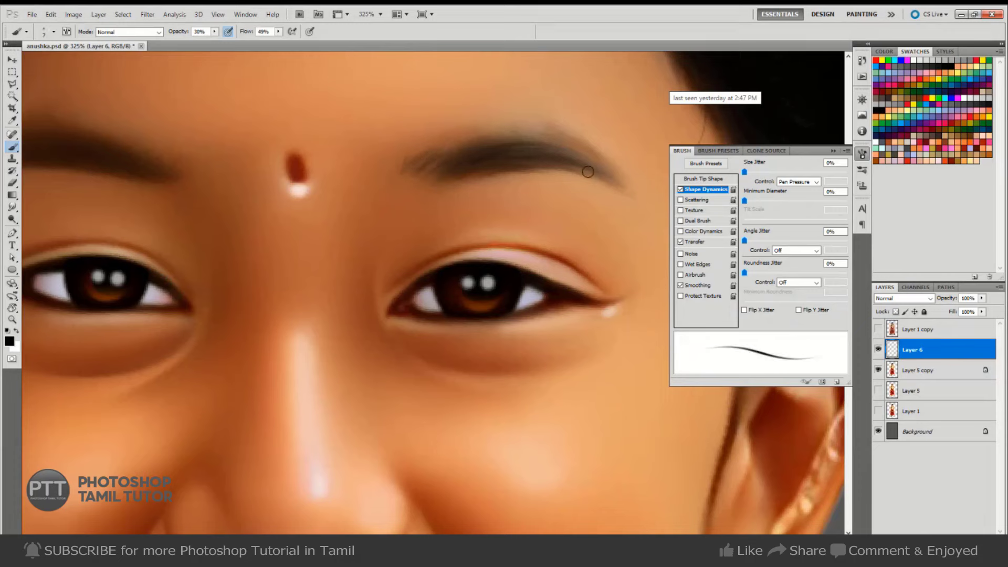
- Pan across the face to the other eye and lips, then zoom out to the whole image
key(bracketright)
drag(354, 190, 540, 210)
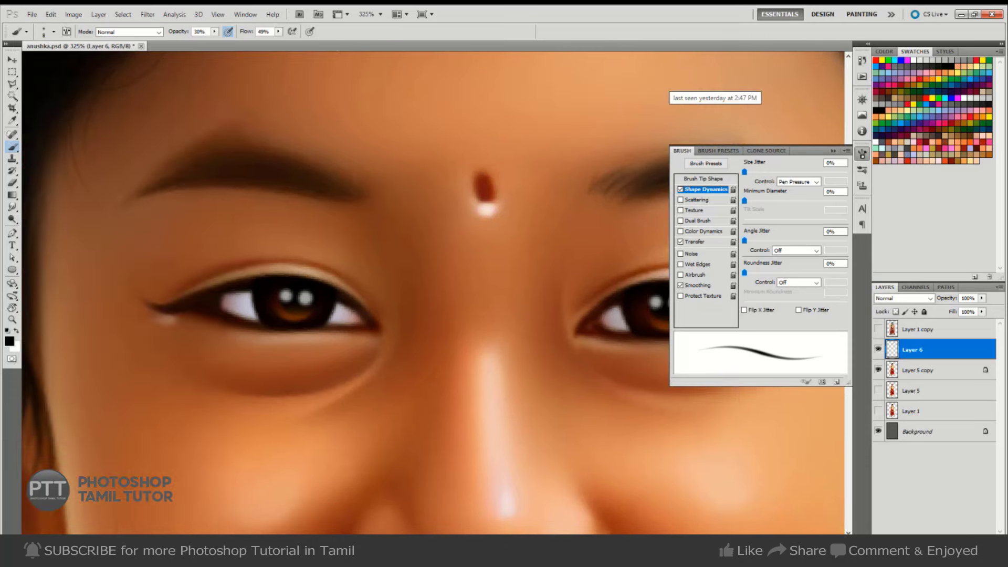
drag(338, 215, 474, 287)
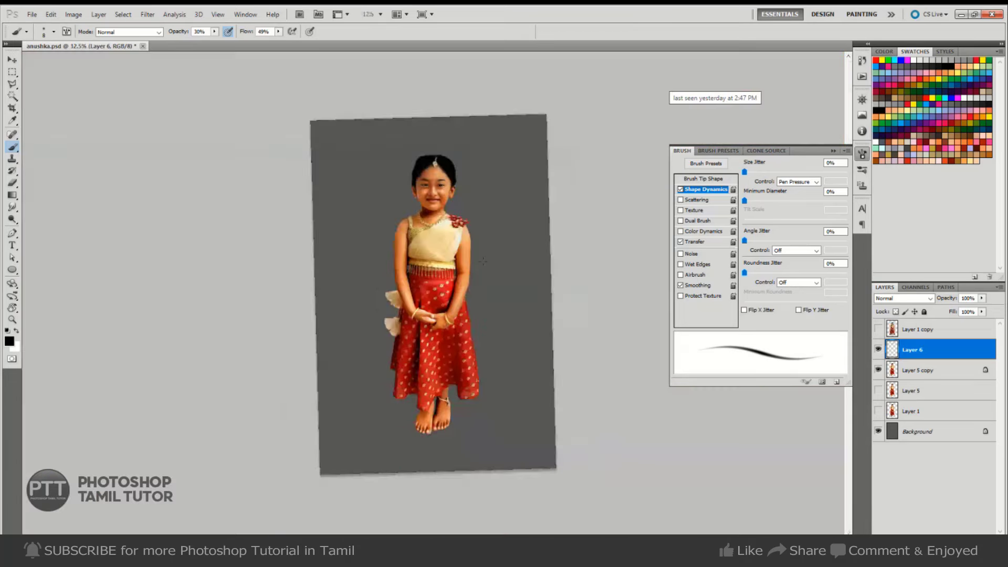
mouse_move(474, 288)
mouse_down()
mouse_move(434, 173)
mouse_move(467, 193)
mouse_move(500, 252)
mouse_move(505, 305)
mouse_up()
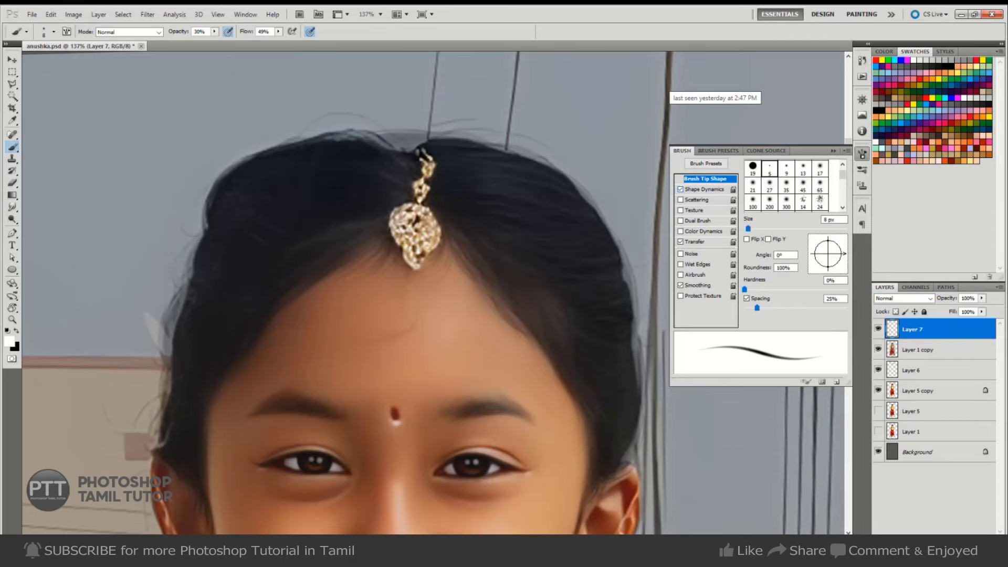
- Frame the pendant and hair, adjust the brush's shape dynamics, and hide the panels
drag(403, 216, 257, 193)
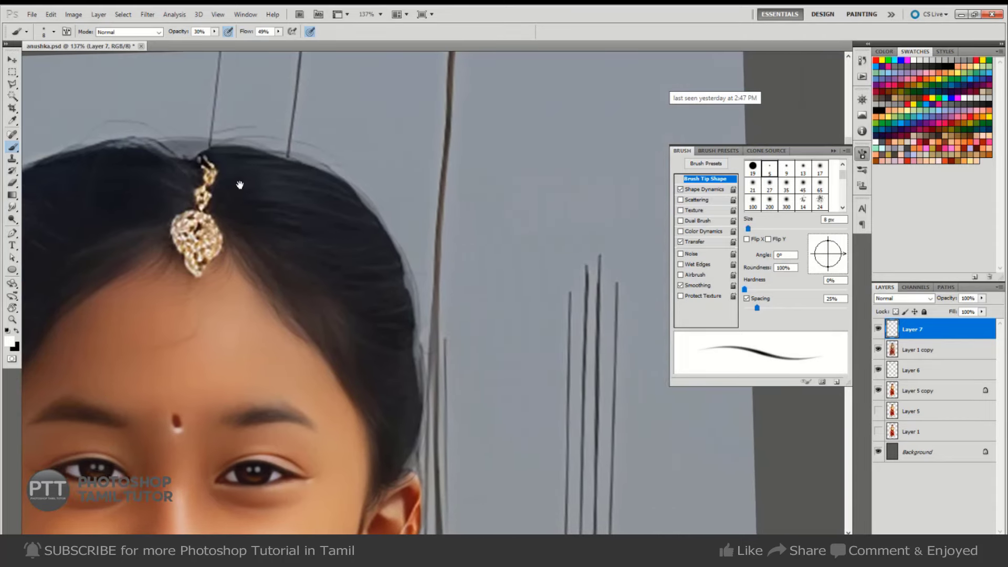
scroll(258, 193, up, 3)
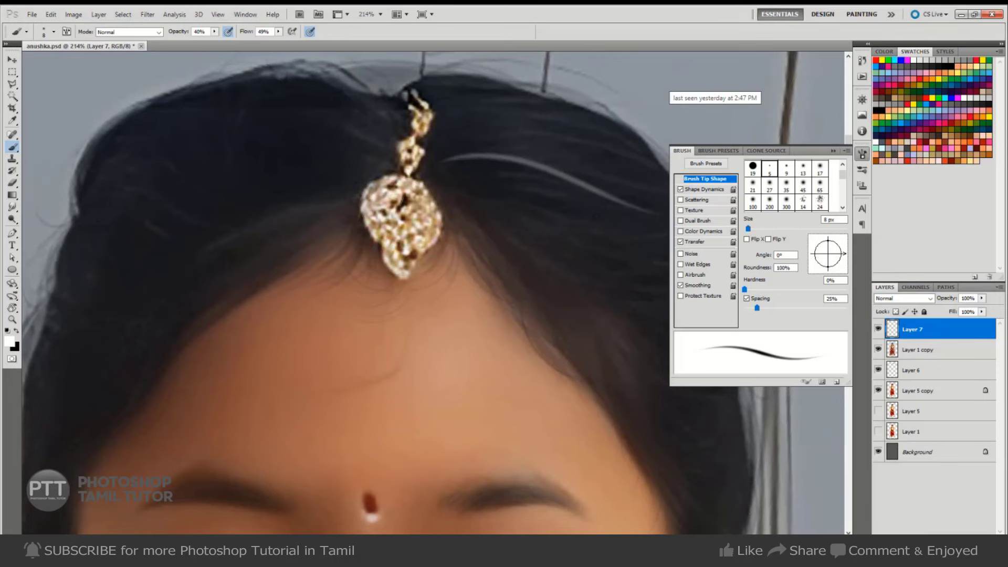
key(F5)
key(Tab)
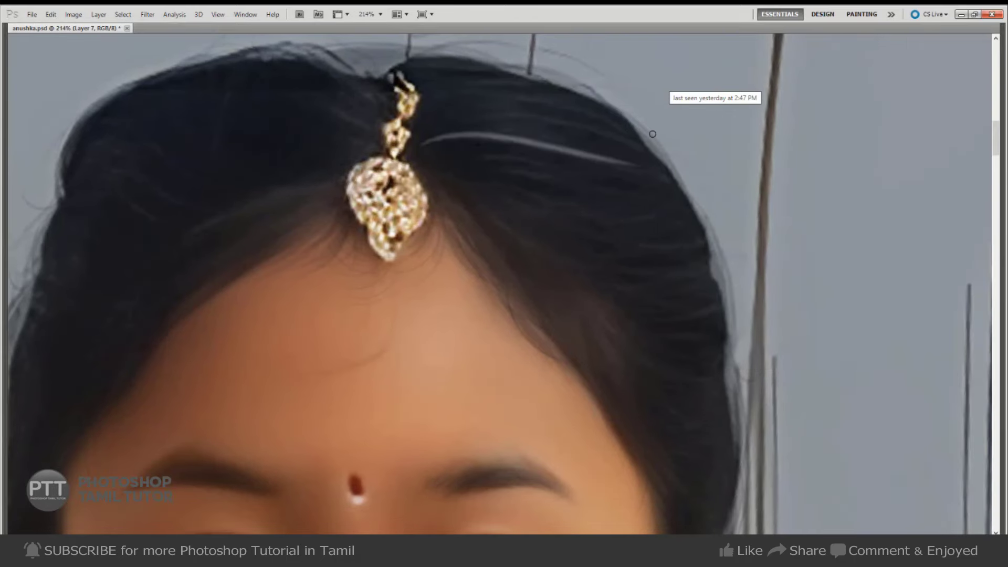
key(Tab)
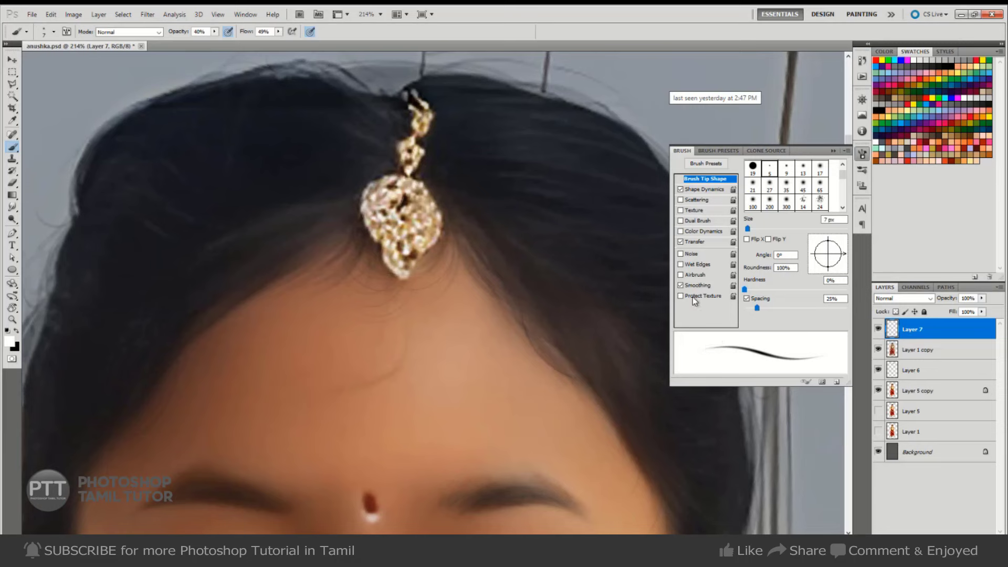
click(717, 189)
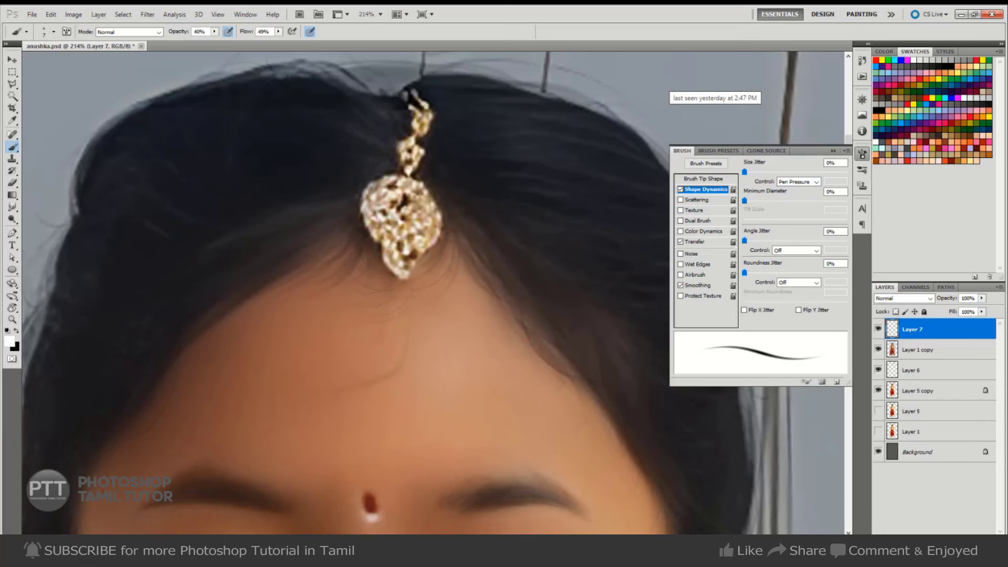
key(Tab)
- Paint several curved light strands across the hair beside the forehead pendant
key(Return)
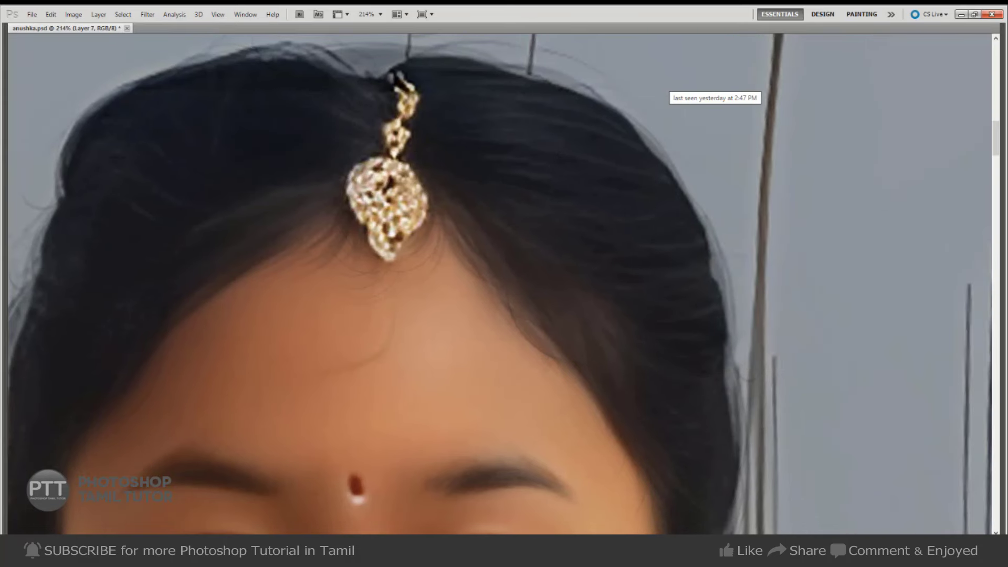
key(ctrl+z)
key(ctrl+z)
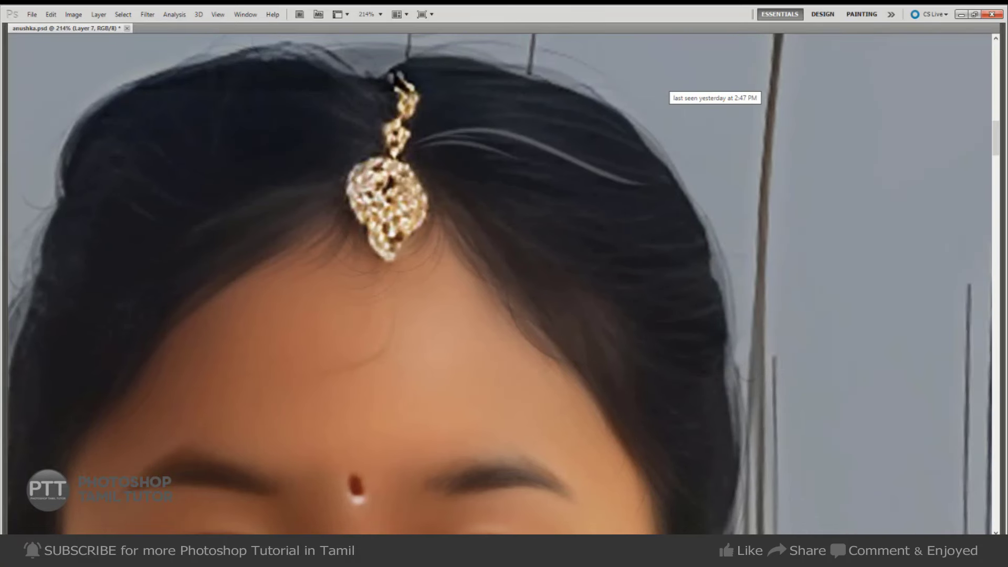
drag(421, 147, 441, 140)
key(Return)
key(ctrl+z)
key(Return)
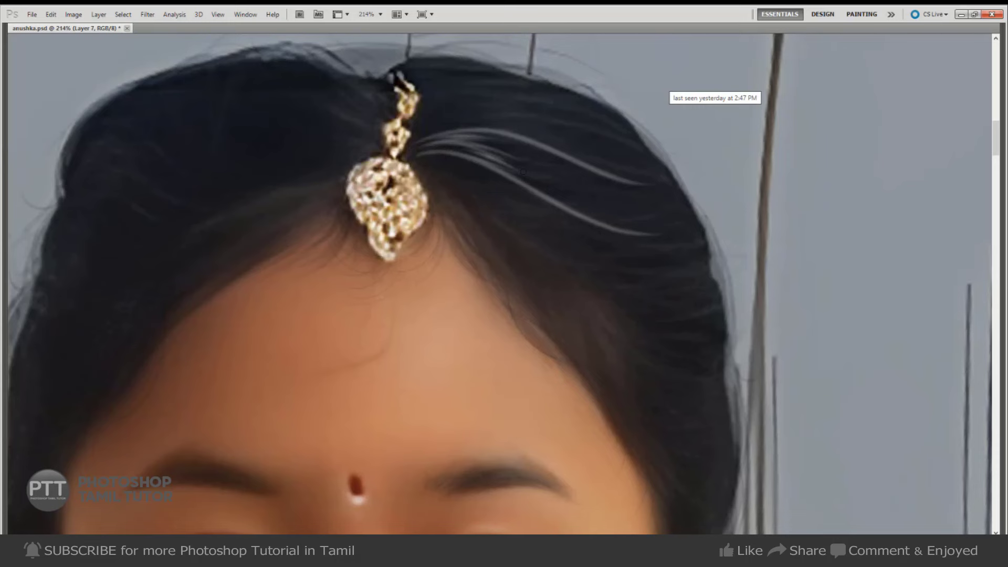
mouse_move(525, 163)
mouse_down()
mouse_move(462, 143)
mouse_move(490, 137)
mouse_up()
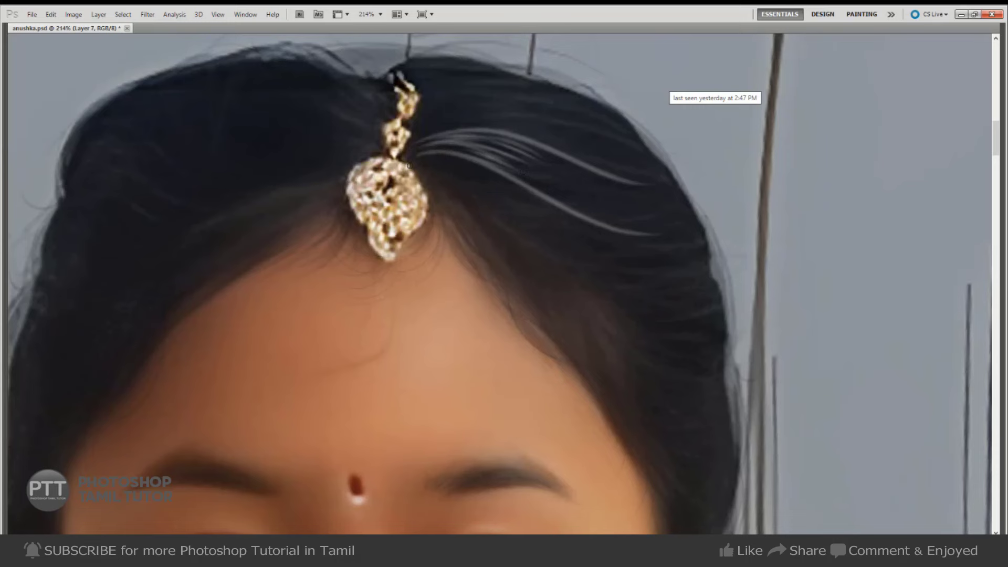
key(Return)
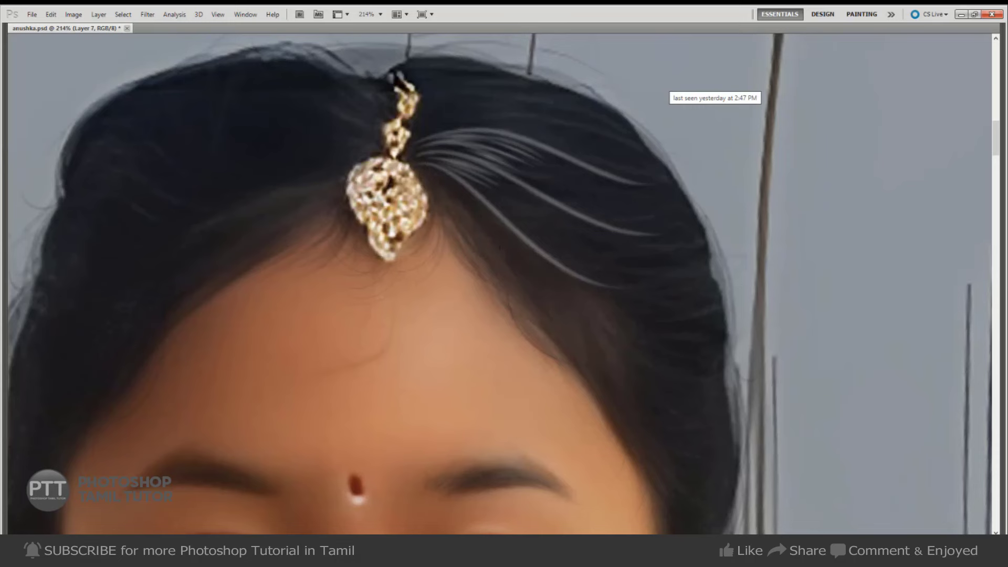
- Brush thin light grey strands lower across the dark hair toward the eye and ear
drag(439, 174, 643, 333)
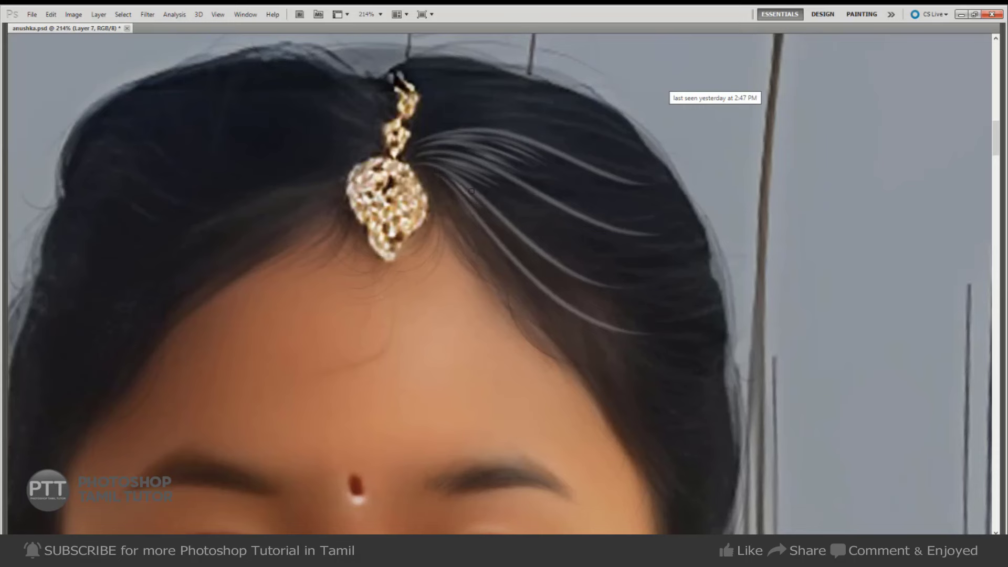
drag(523, 242, 604, 313)
drag(527, 260, 614, 317)
drag(531, 194, 620, 237)
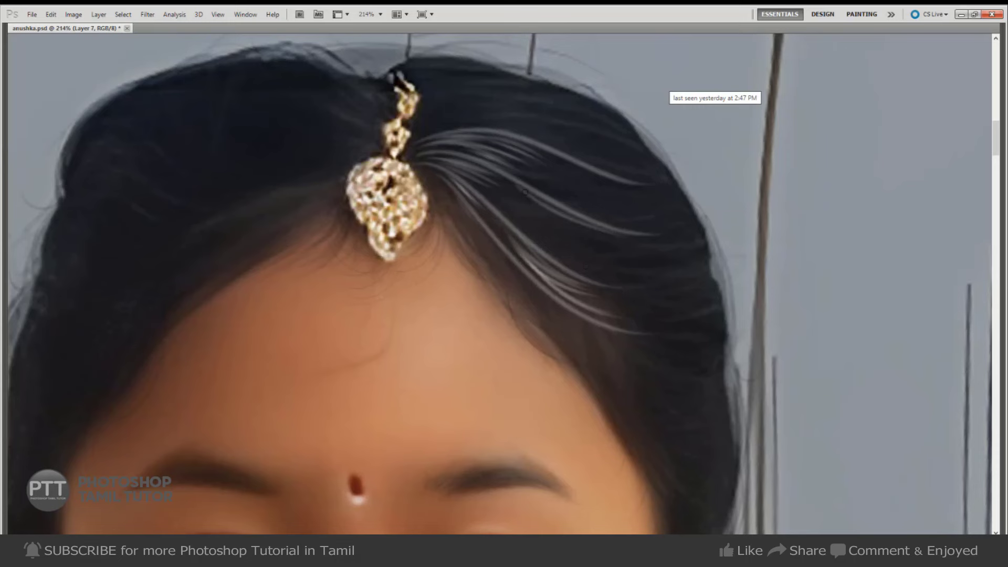
drag(543, 209, 625, 252)
mouse_move(538, 225)
mouse_down()
mouse_move(625, 258)
mouse_move(625, 267)
mouse_move(630, 252)
mouse_move(630, 283)
mouse_up()
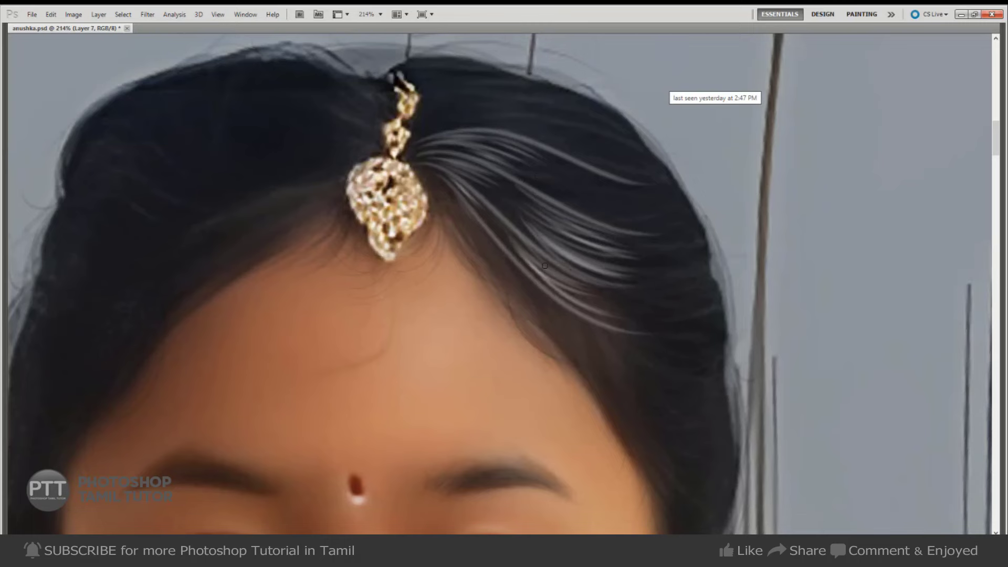
drag(587, 209, 521, 205)
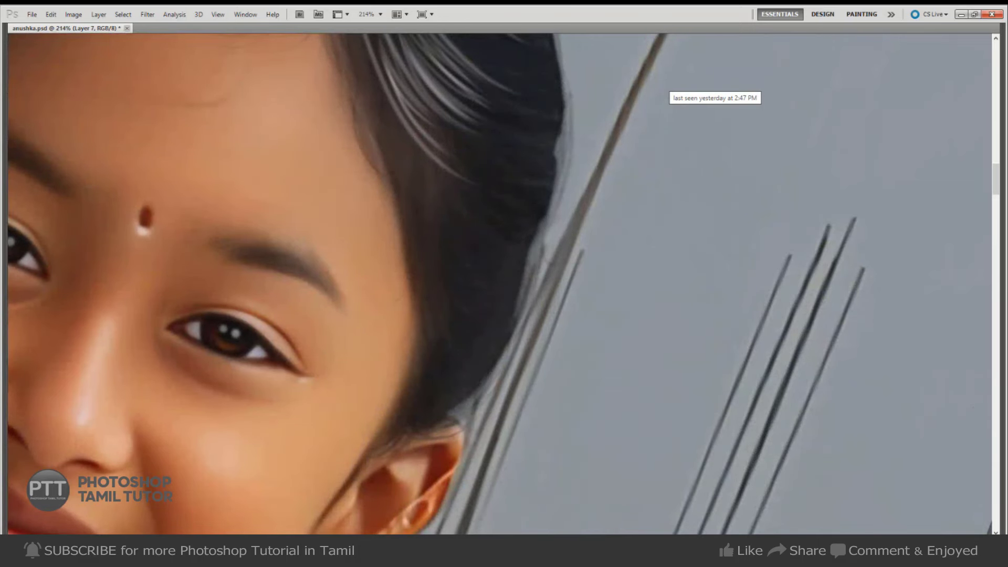
- Pan to the crown and paint about eight bright curved strands arcing toward the ear
drag(529, 171, 436, 243)
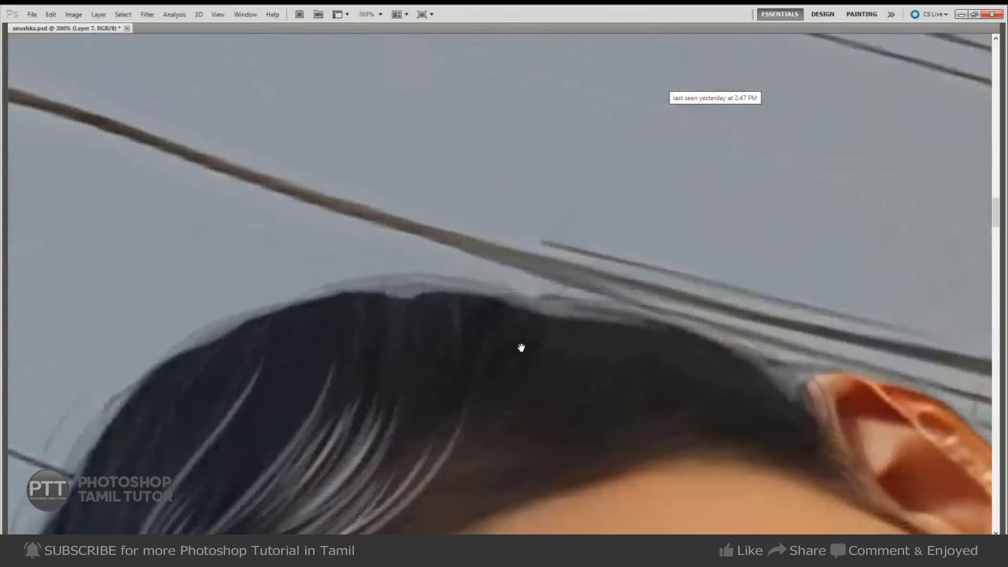
drag(521, 347, 560, 297)
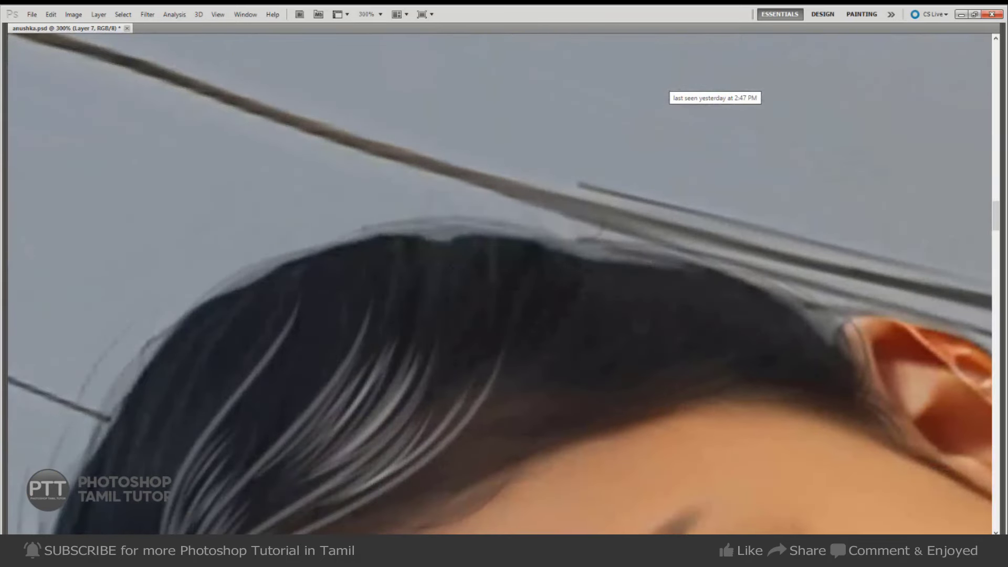
drag(449, 241, 436, 344)
mouse_move(435, 352)
mouse_down()
mouse_move(424, 237)
mouse_move(456, 352)
mouse_up()
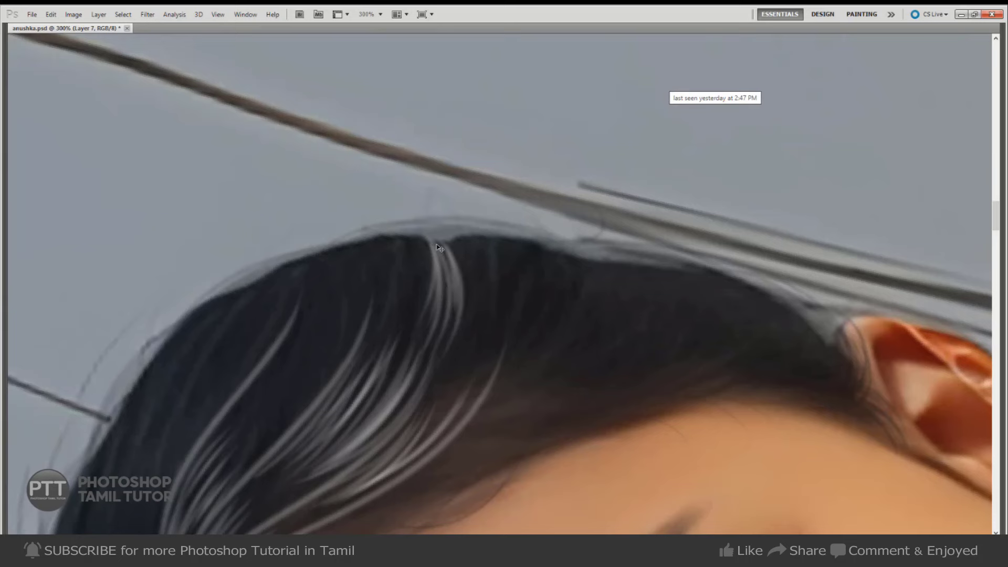
mouse_move(446, 244)
mouse_down()
mouse_move(478, 378)
mouse_move(472, 330)
mouse_up()
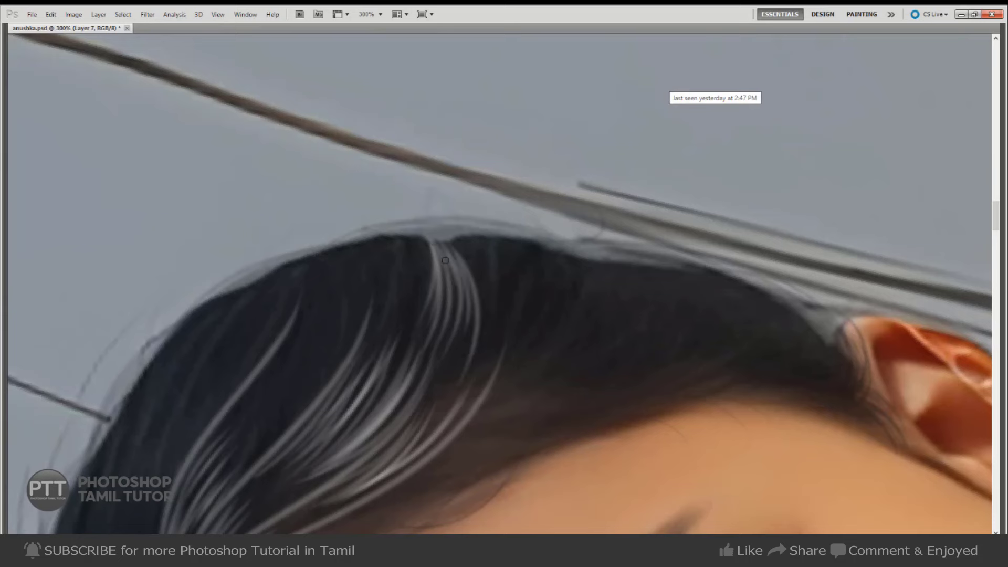
drag(461, 276, 474, 353)
drag(451, 238, 493, 362)
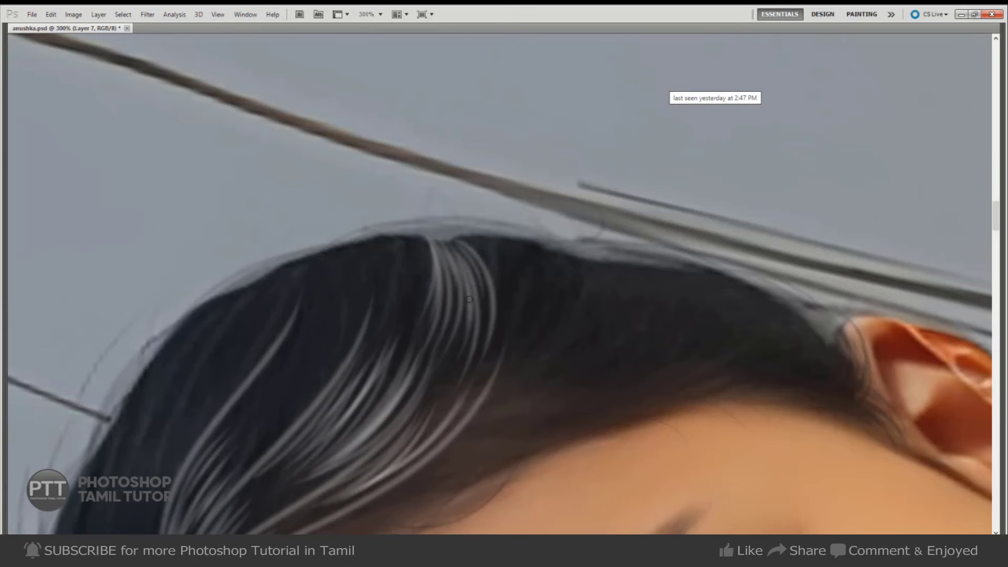
drag(453, 241, 519, 325)
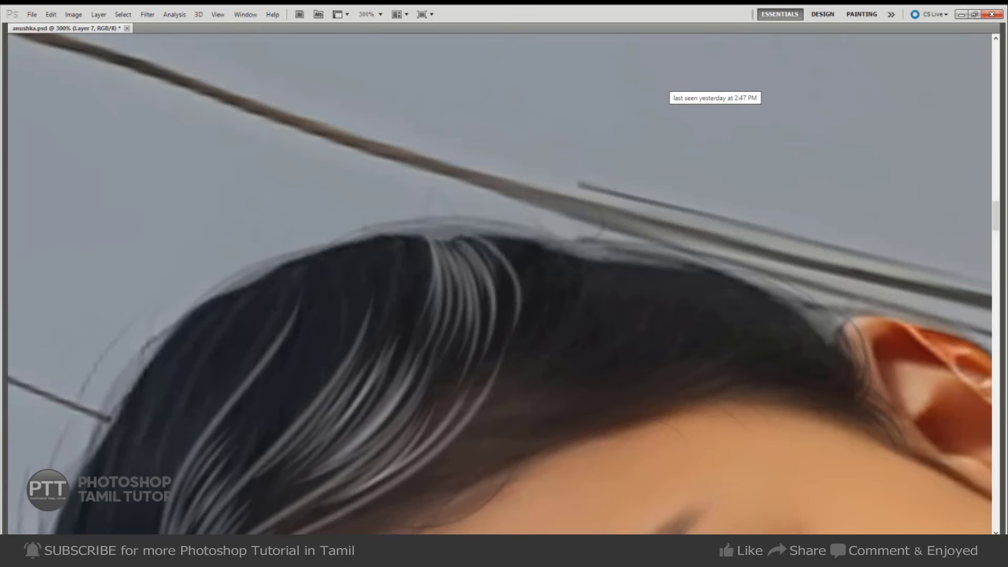
mouse_move(460, 242)
mouse_down()
mouse_move(513, 339)
mouse_move(491, 362)
mouse_up()
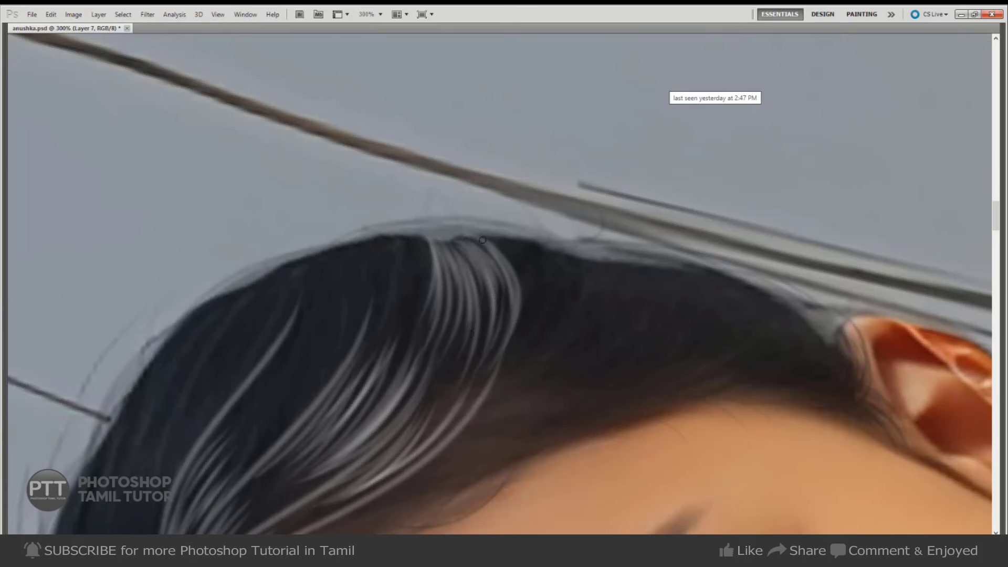
drag(514, 243, 527, 373)
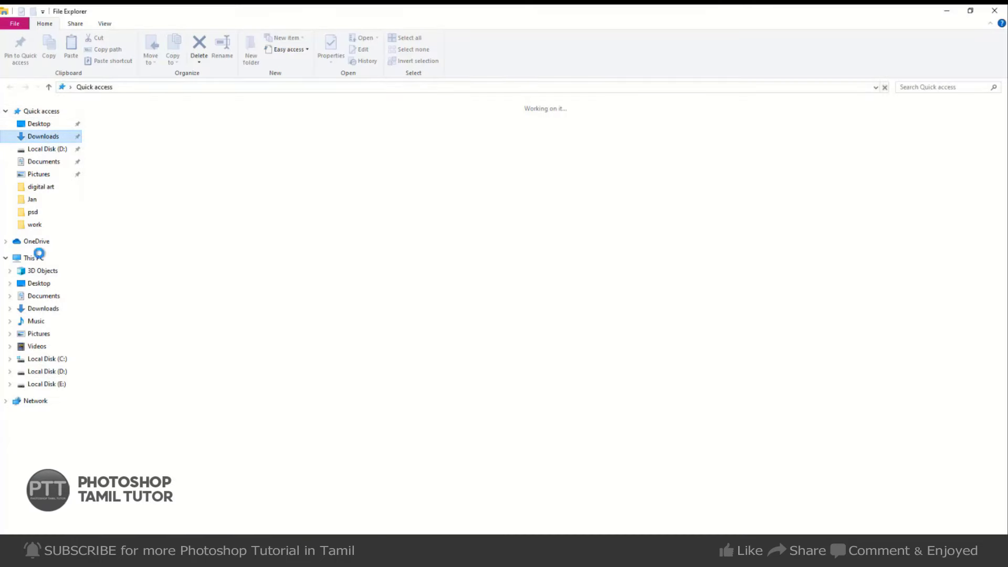
- Browse to C:\Program Files\Adobe\Adobe Photoshop CC 2019, then dismiss File Explorer
click(52, 359)
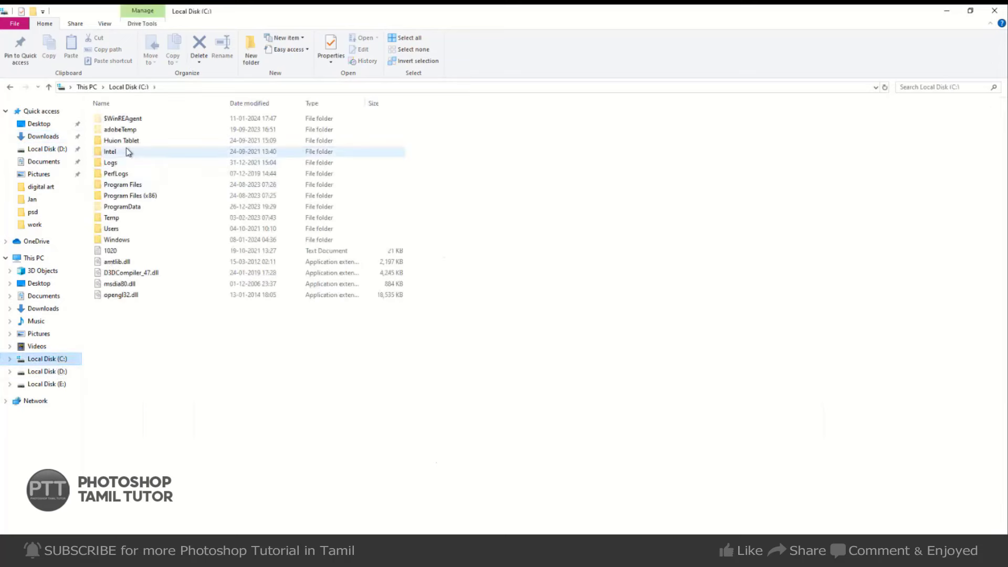
double_click(132, 185)
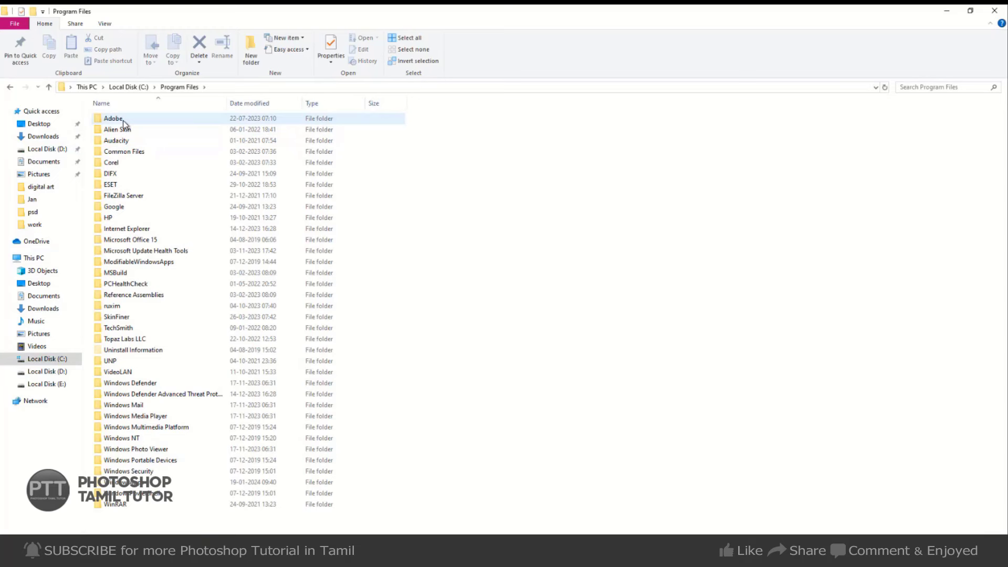
double_click(123, 120)
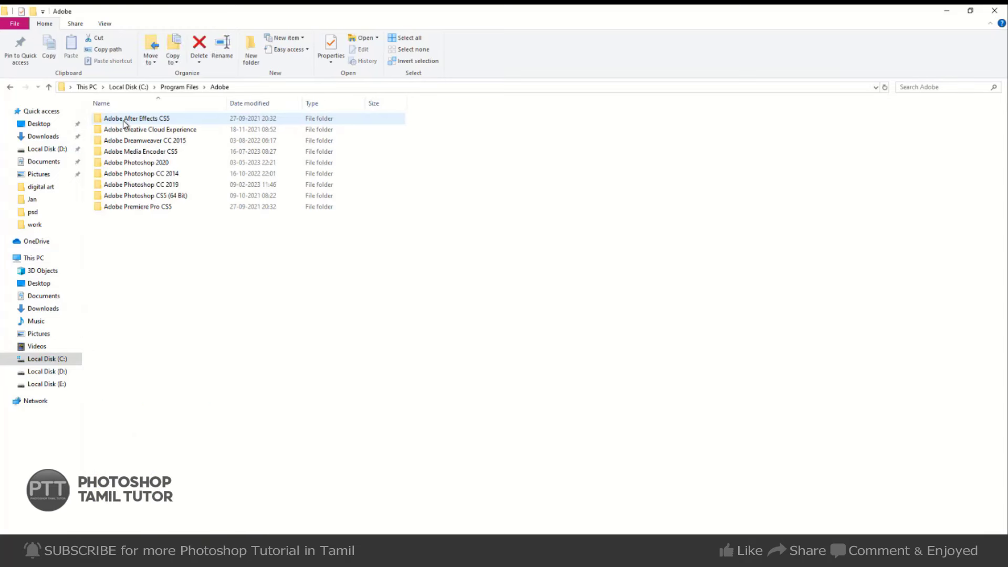
double_click(174, 185)
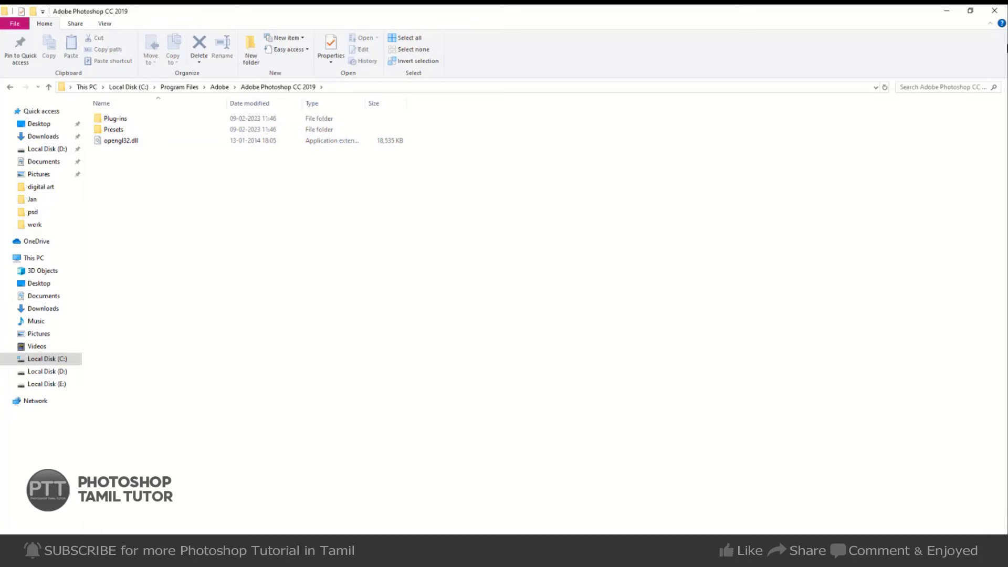
click(994, 10)
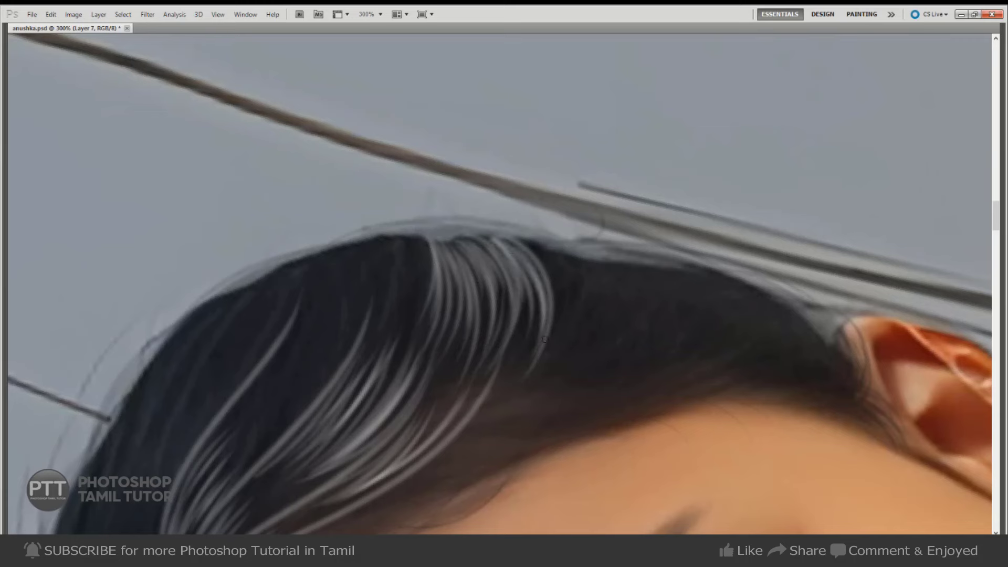
- Add light strands and small strokes beside the existing crown highlights
mouse_move(544, 339)
mouse_down()
mouse_move(520, 243)
mouse_move(577, 362)
mouse_up()
drag(534, 265, 561, 310)
drag(522, 245, 551, 304)
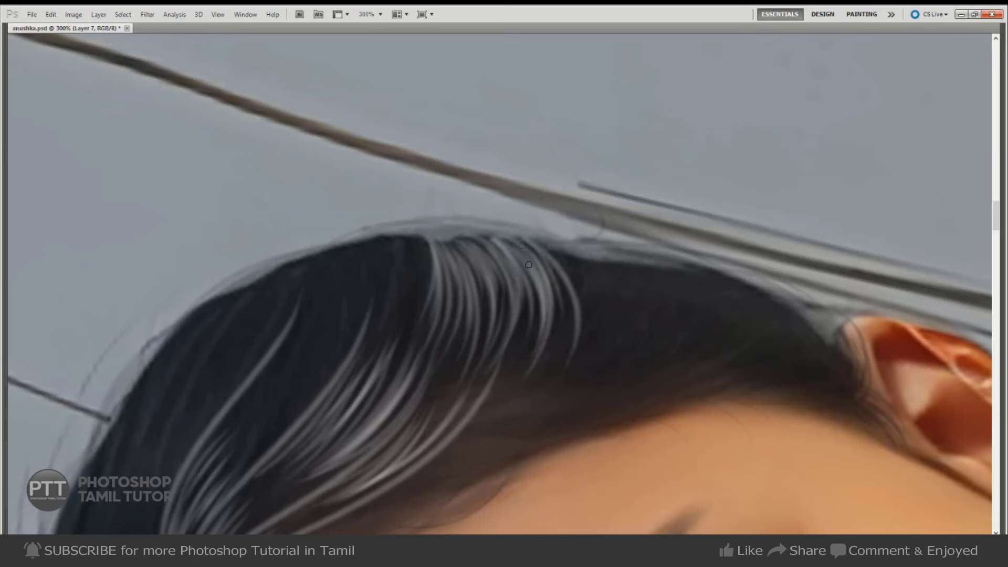
drag(547, 265, 570, 322)
drag(560, 281, 573, 322)
scroll(533, 282, down, 3)
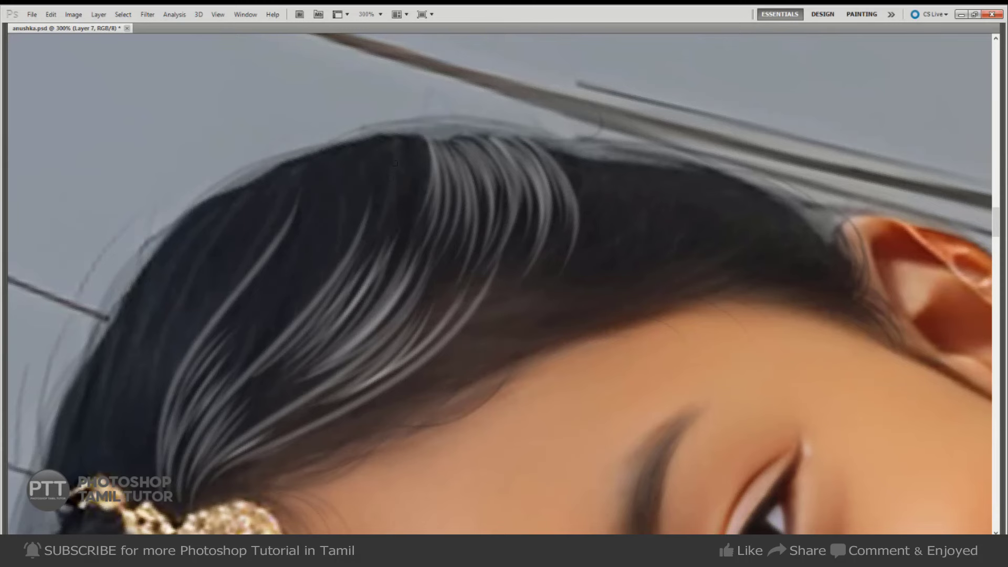
- Paint more light strands over the dark hair reaching toward the hairline
drag(402, 133, 362, 267)
drag(407, 139, 396, 226)
mouse_move(377, 192)
mouse_down()
mouse_move(378, 135)
mouse_move(372, 184)
mouse_up()
drag(387, 139, 400, 231)
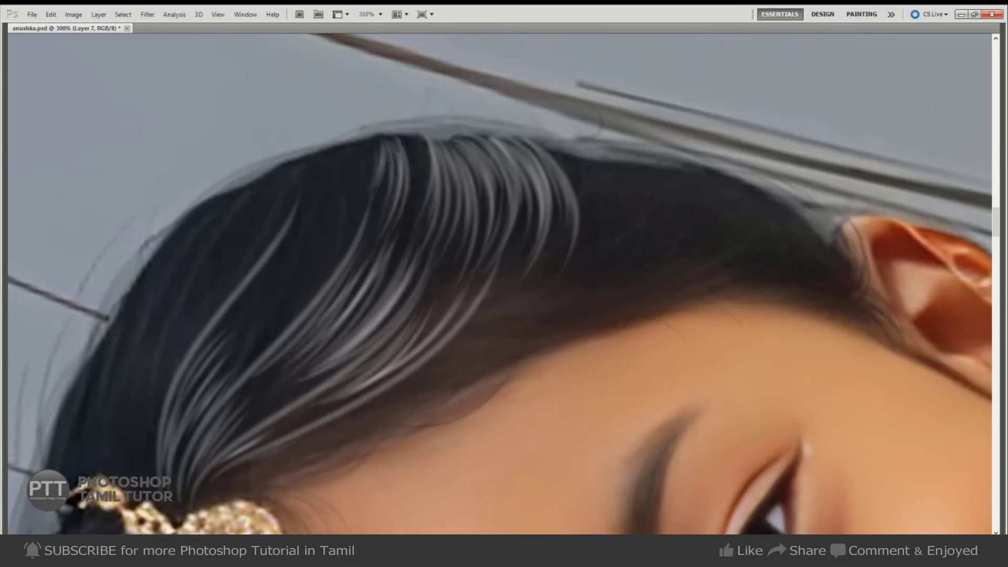
mouse_move(404, 135)
mouse_down()
mouse_move(401, 218)
mouse_move(407, 135)
mouse_move(427, 189)
mouse_up()
drag(420, 153, 421, 186)
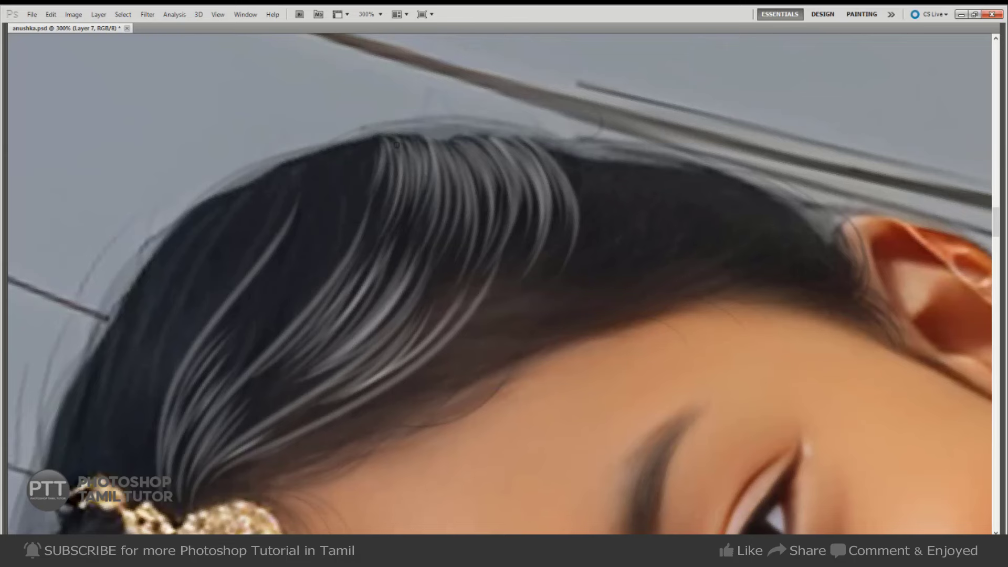
- Restore the panels and hide Layer 1 copy so the hair sits on dark grey
key(Tab)
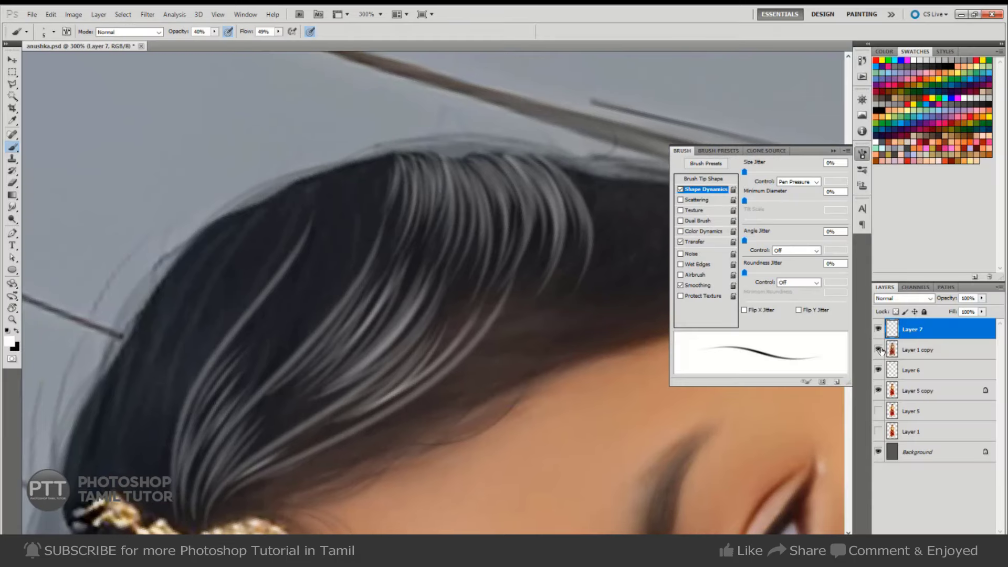
click(879, 349)
click(879, 349)
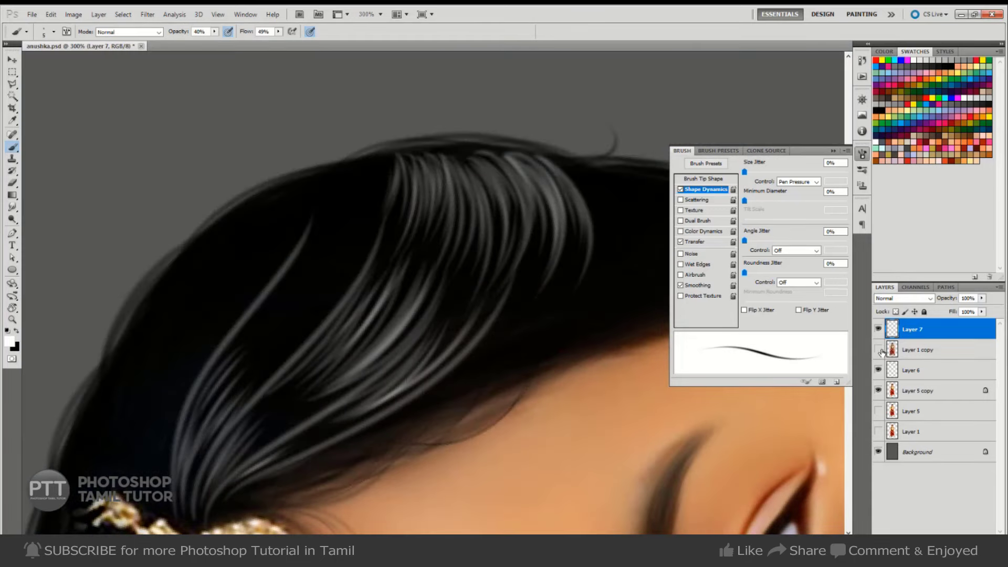
click(879, 349)
click(879, 350)
- Paint light strands across the top of the hair, the hairline and the hair mass
mouse_move(447, 158)
mouse_down()
mouse_move(474, 141)
mouse_move(501, 178)
mouse_up()
mouse_move(494, 142)
mouse_down()
mouse_move(515, 163)
mouse_move(566, 171)
mouse_up()
mouse_move(353, 166)
mouse_down()
mouse_move(332, 240)
mouse_move(325, 203)
mouse_move(305, 231)
mouse_up()
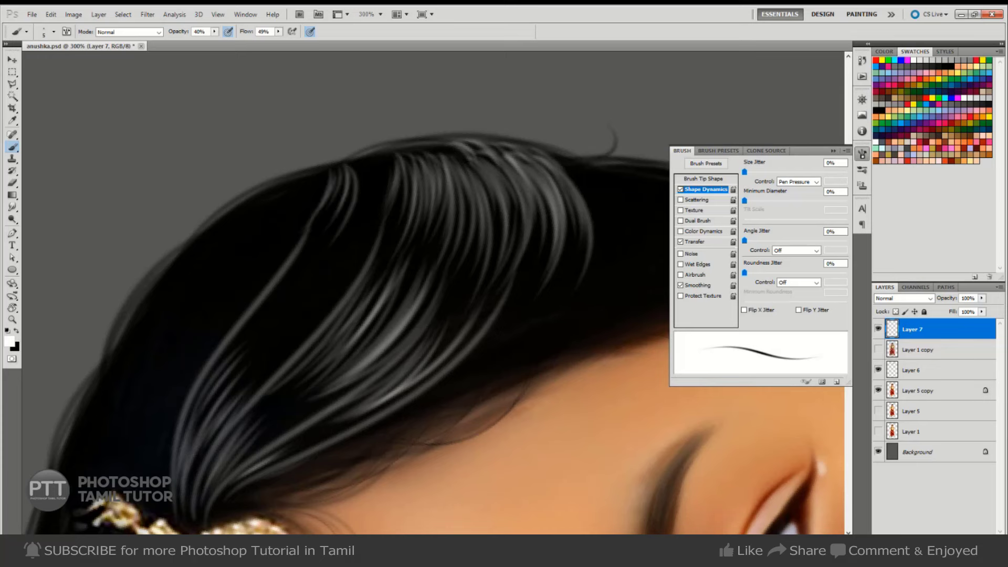
mouse_move(377, 157)
mouse_down()
mouse_move(348, 248)
mouse_move(356, 209)
mouse_up()
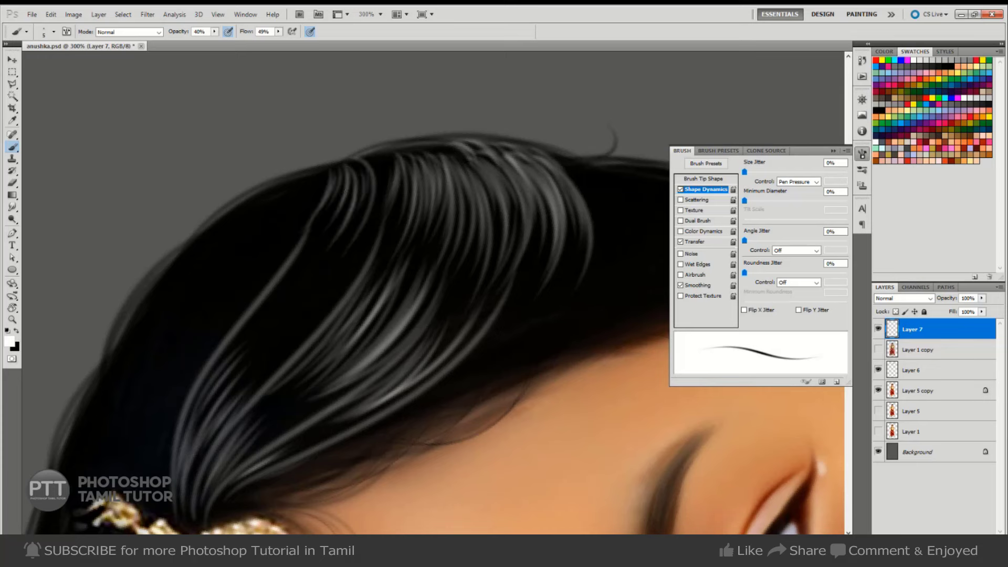
mouse_move(387, 158)
mouse_down()
mouse_move(360, 201)
mouse_move(360, 250)
mouse_up()
mouse_move(395, 160)
mouse_down()
mouse_move(382, 212)
mouse_move(378, 193)
mouse_up()
drag(357, 205, 245, 391)
mouse_move(351, 176)
mouse_down()
mouse_move(304, 268)
mouse_move(293, 252)
mouse_up()
drag(330, 194, 281, 269)
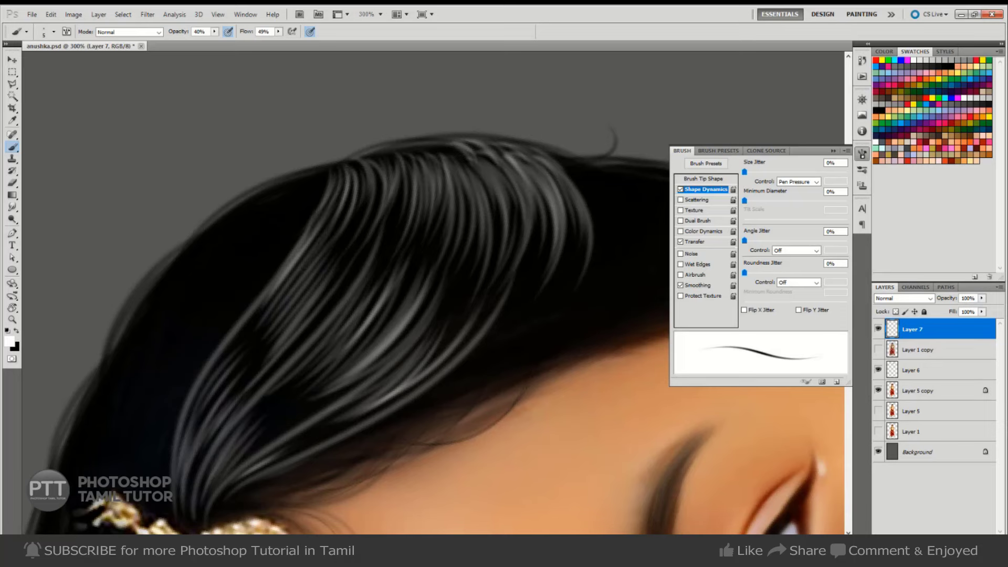
drag(371, 205, 320, 306)
drag(359, 257, 292, 345)
drag(183, 371, 176, 310)
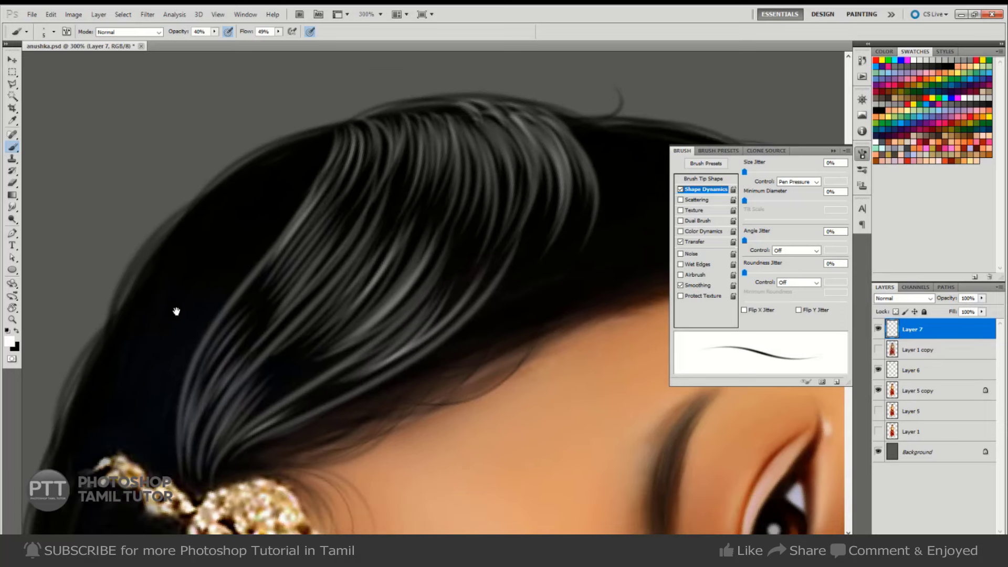
- Rotate the canvas view and paint light strands curving up from the hair clip to the crown
key(r)
mouse_move(191, 243)
mouse_down()
mouse_move(311, 168)
mouse_move(314, 230)
mouse_up()
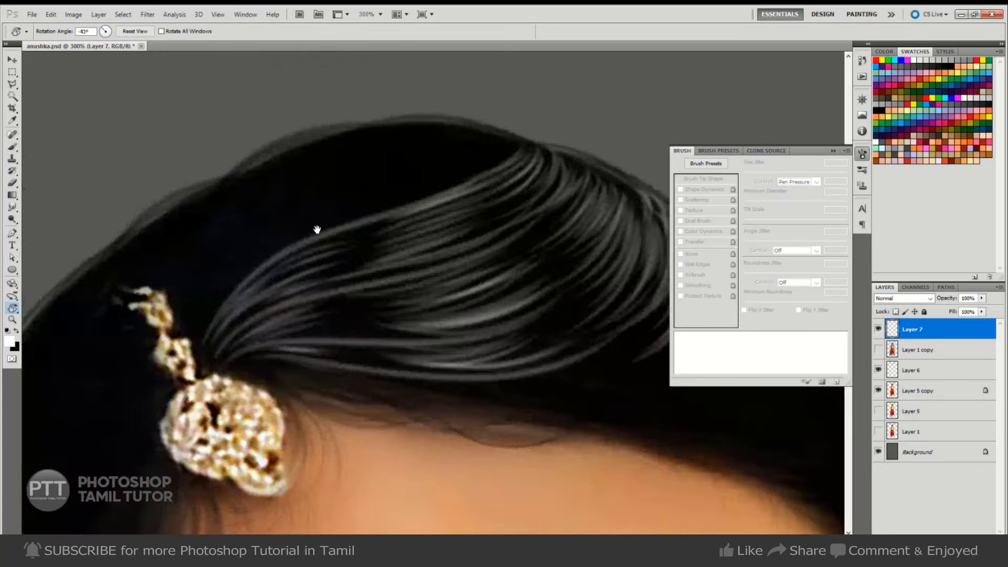
key(b)
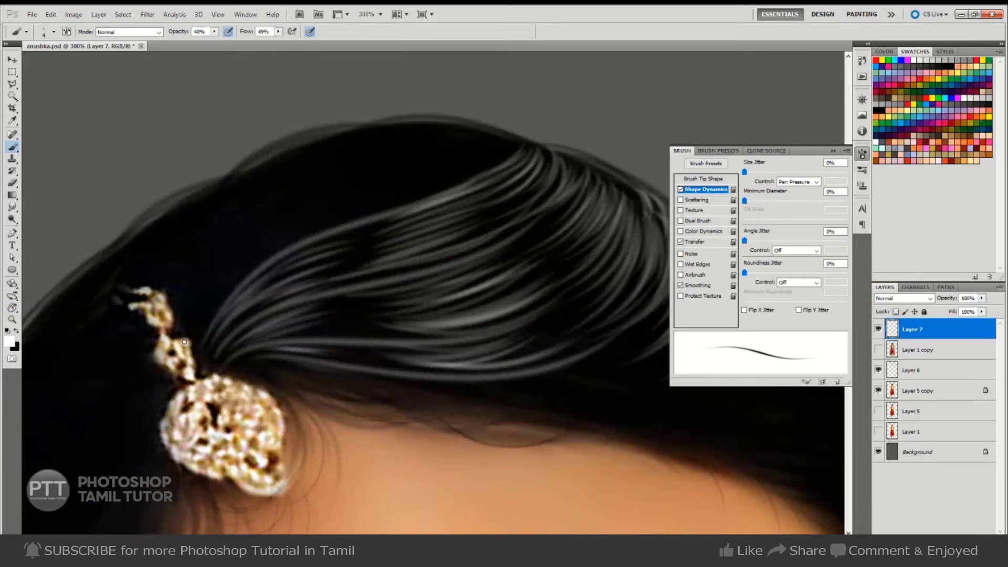
drag(184, 342, 326, 171)
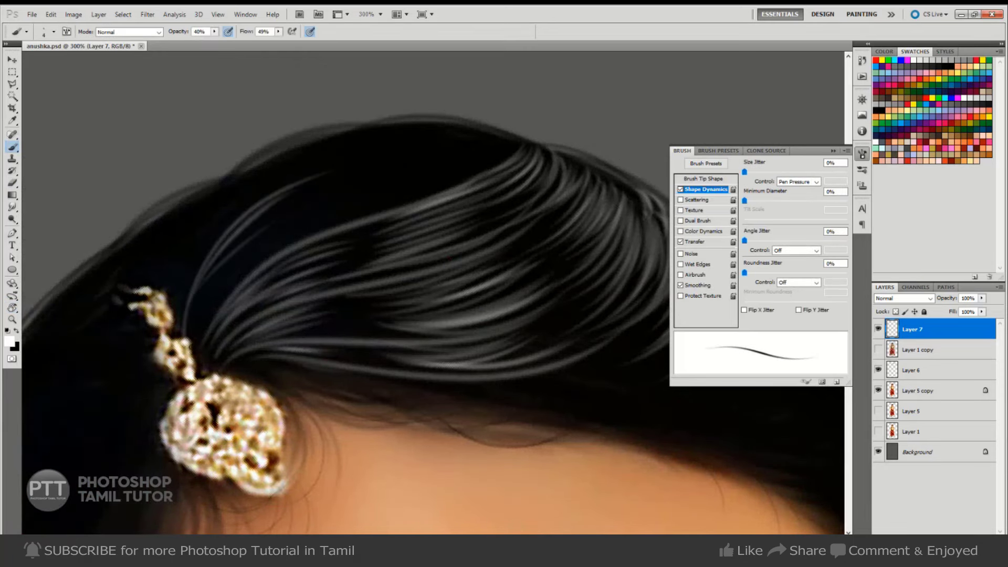
mouse_move(197, 327)
mouse_down()
mouse_move(278, 225)
mouse_move(274, 237)
mouse_move(257, 234)
mouse_move(251, 294)
mouse_move(300, 197)
mouse_up()
drag(188, 347, 455, 146)
- Brighten strands across the hair mass and near the crown
drag(250, 271, 411, 195)
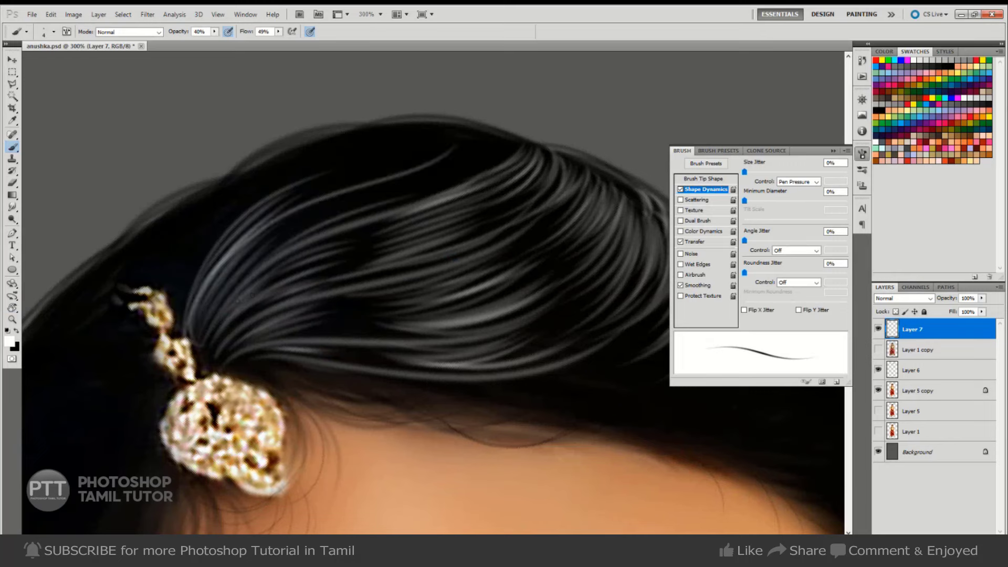
drag(323, 219, 423, 186)
drag(299, 231, 429, 176)
mouse_move(327, 209)
mouse_down()
mouse_move(428, 173)
mouse_move(493, 131)
mouse_move(485, 129)
mouse_up()
drag(433, 154, 488, 135)
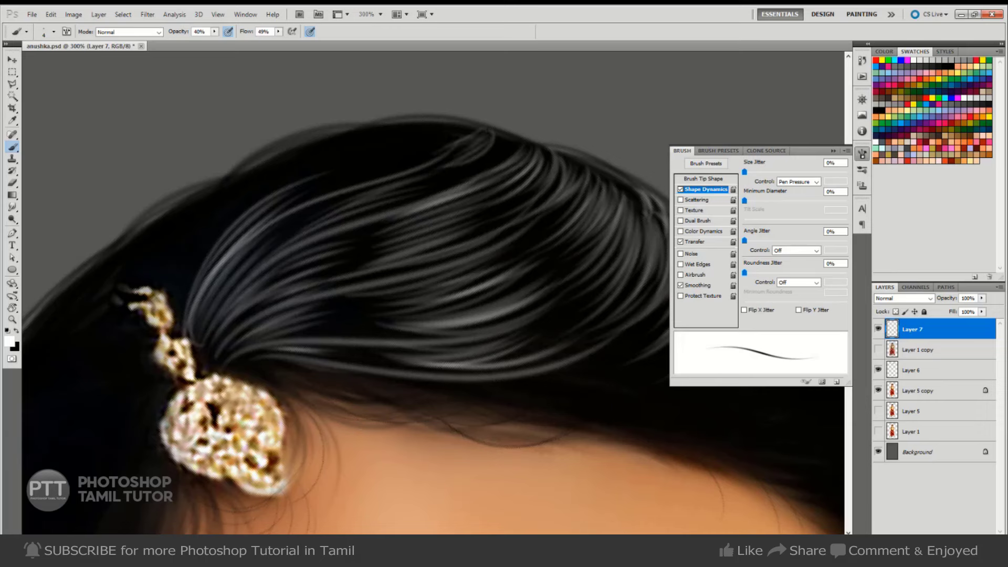
mouse_move(438, 181)
mouse_down()
mouse_move(497, 132)
mouse_move(513, 139)
mouse_up()
drag(480, 174, 522, 143)
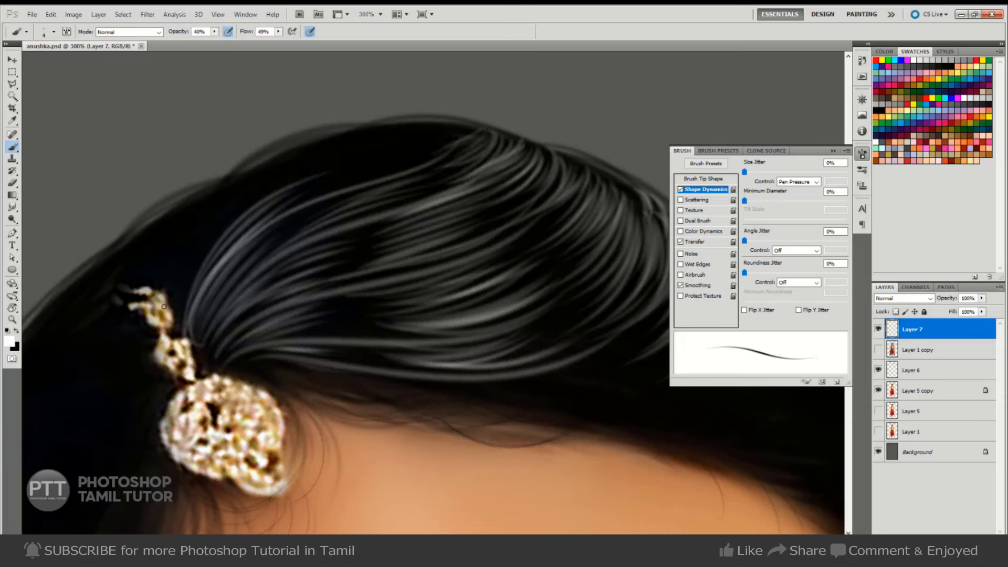
- Paint light and faint strands on the left side of the hair
drag(173, 300, 257, 169)
mouse_move(186, 265)
mouse_down()
mouse_move(254, 181)
mouse_move(229, 196)
mouse_move(280, 171)
mouse_up()
mouse_move(179, 297)
mouse_down()
mouse_move(275, 177)
mouse_move(265, 194)
mouse_up()
drag(189, 268, 277, 181)
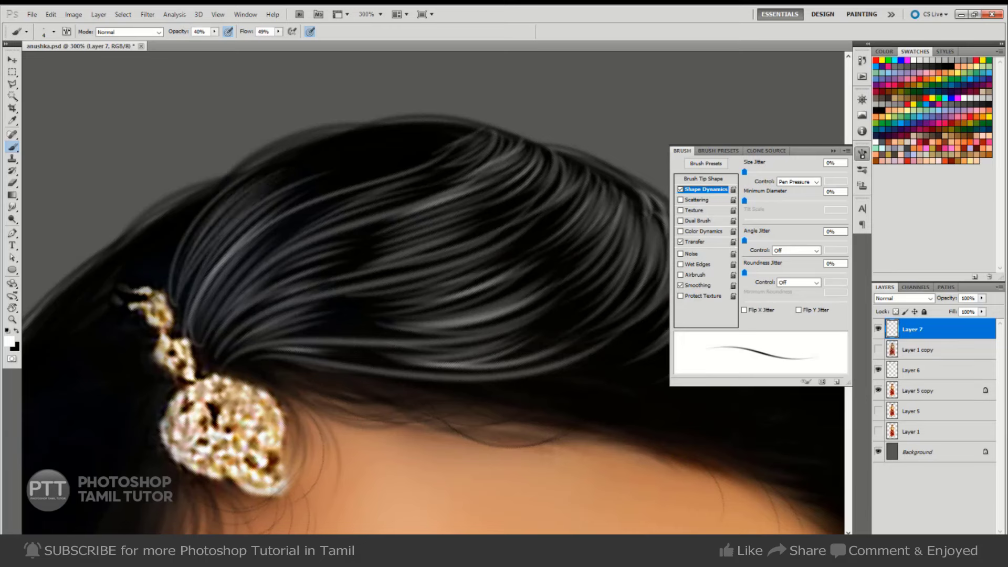
drag(210, 218, 321, 141)
drag(239, 197, 356, 135)
- Add more light strands sweeping along the top of the crown
mouse_move(293, 169)
mouse_down()
mouse_move(422, 122)
mouse_move(461, 119)
mouse_move(436, 118)
mouse_move(436, 134)
mouse_up()
drag(338, 155, 437, 132)
drag(319, 179, 420, 145)
drag(287, 193, 442, 138)
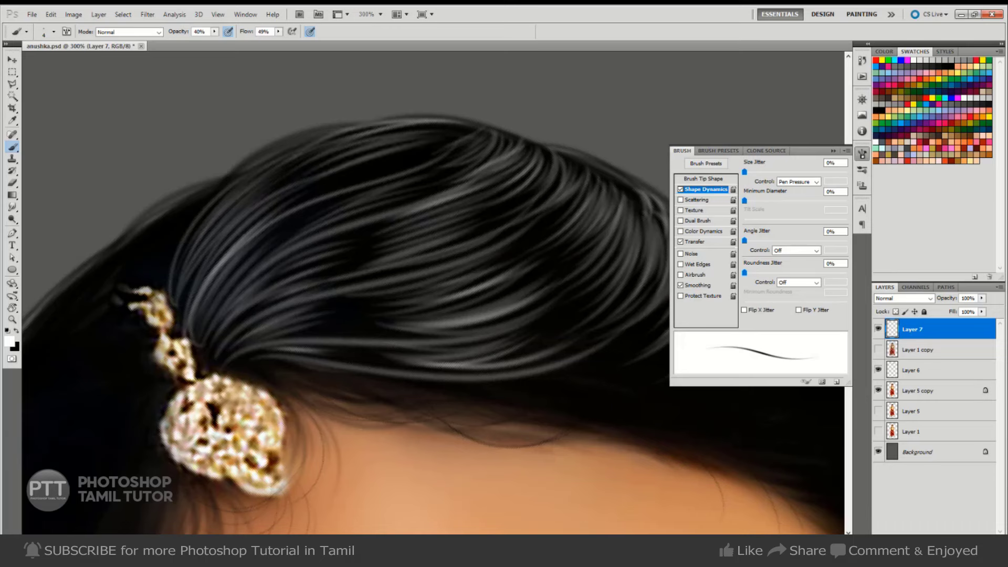
drag(277, 212, 425, 155)
mouse_move(312, 186)
mouse_down()
mouse_move(469, 129)
mouse_move(463, 122)
mouse_up()
- Paint light strands along the hair's left edge, then hide panels and reframe on the right side
drag(126, 283, 148, 224)
mouse_move(140, 268)
mouse_down()
mouse_move(160, 212)
mouse_move(144, 227)
mouse_move(210, 181)
mouse_up()
drag(170, 260, 250, 171)
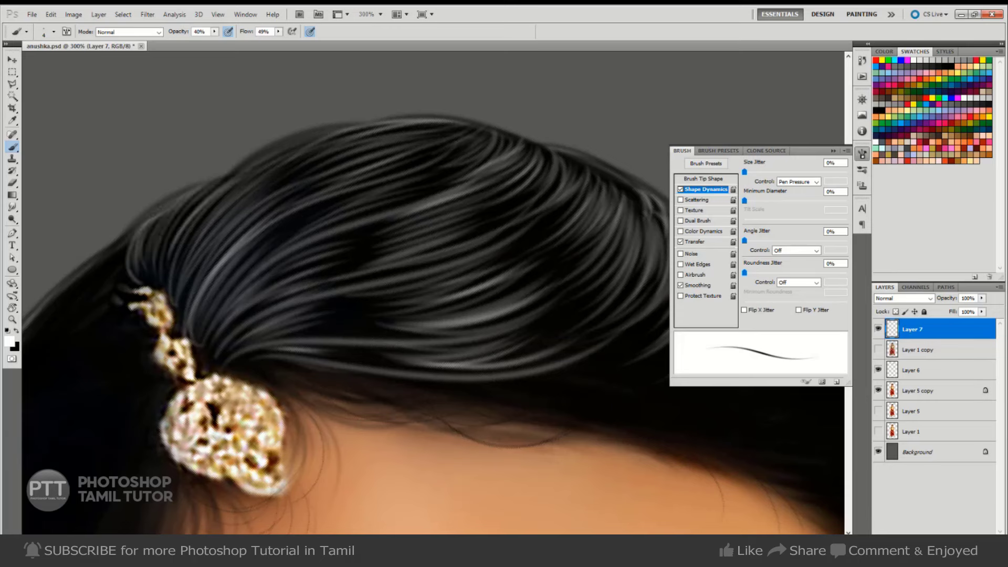
drag(180, 225, 273, 156)
drag(209, 208, 320, 136)
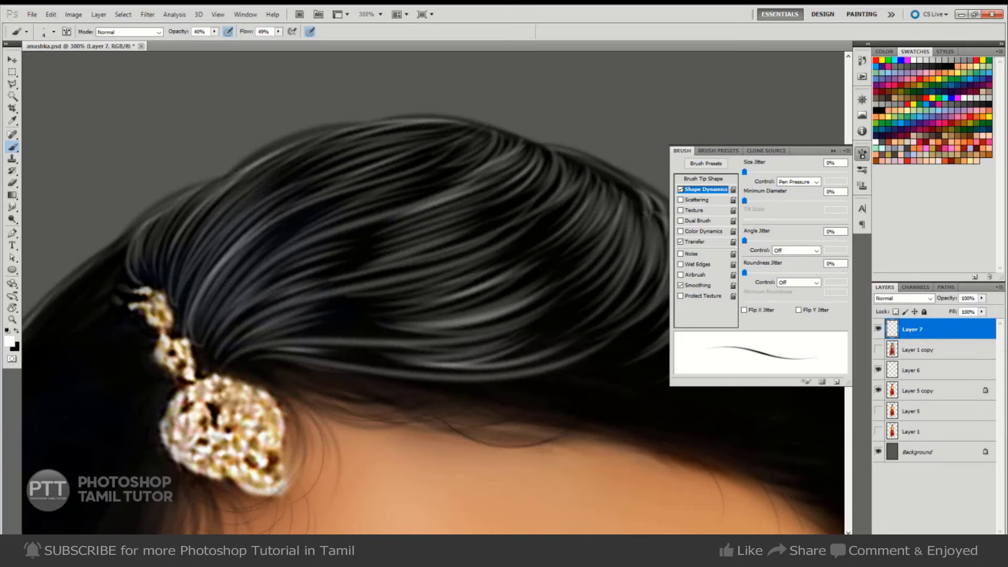
drag(259, 330, 265, 223)
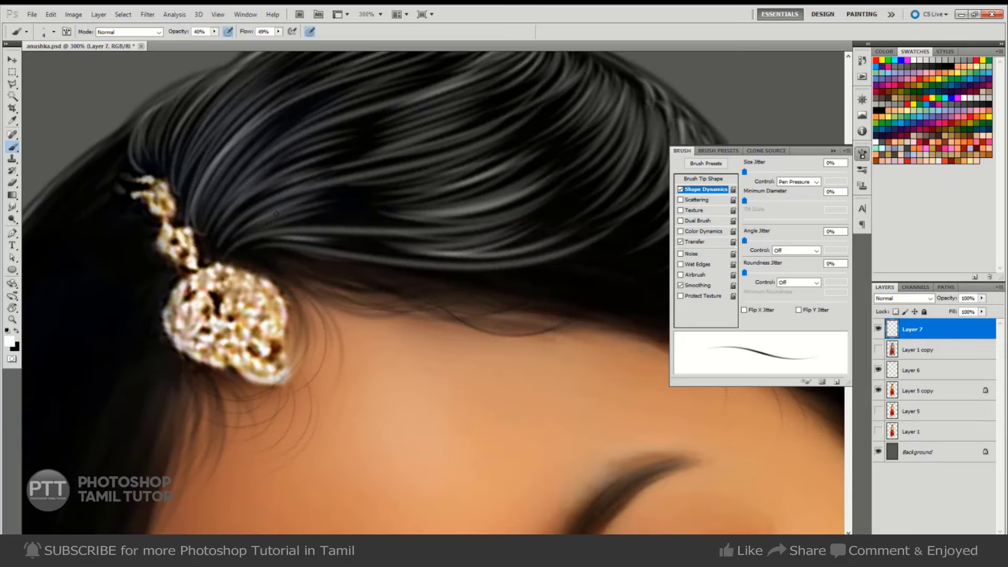
key(Tab)
mouse_move(411, 394)
mouse_down()
mouse_move(437, 241)
mouse_move(187, 145)
mouse_up()
drag(279, 271, 256, 262)
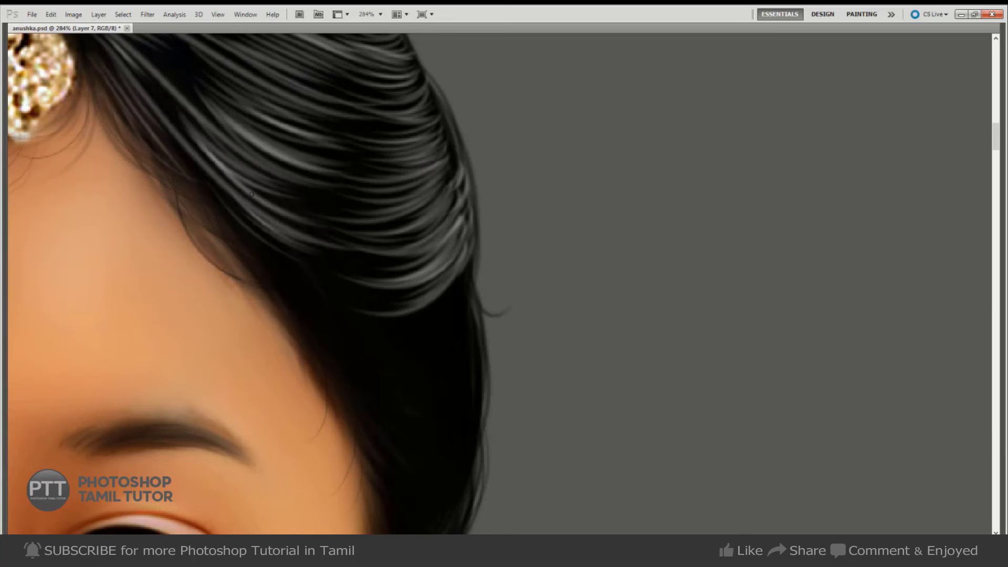
- Brighten strands along the side of the hair, undoing and repainting one overlong stroke
drag(251, 194, 315, 257)
mouse_move(247, 231)
mouse_down()
mouse_move(352, 297)
mouse_move(370, 317)
mouse_move(362, 325)
mouse_up()
drag(257, 252, 373, 349)
drag(307, 302, 234, 233)
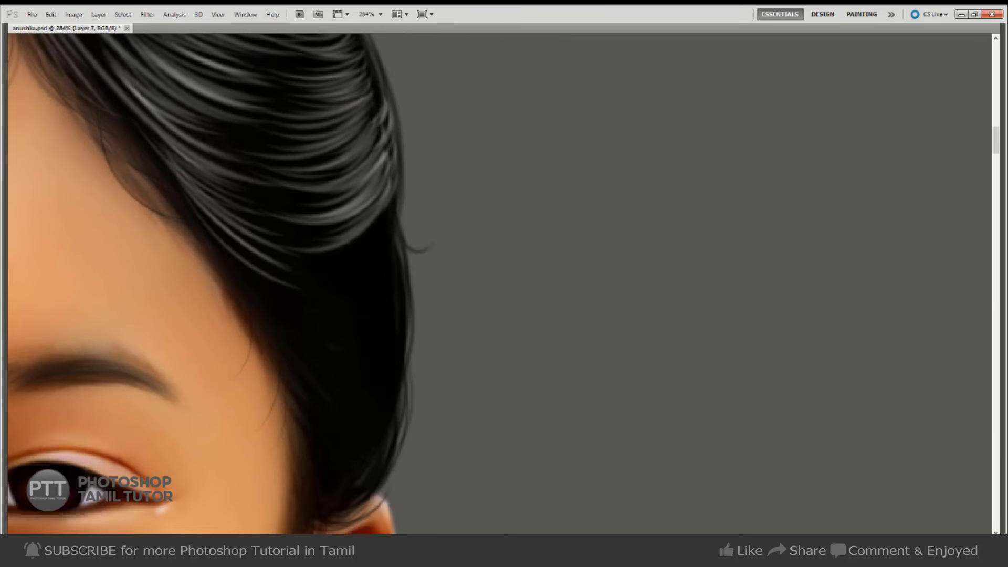
drag(152, 220, 362, 386)
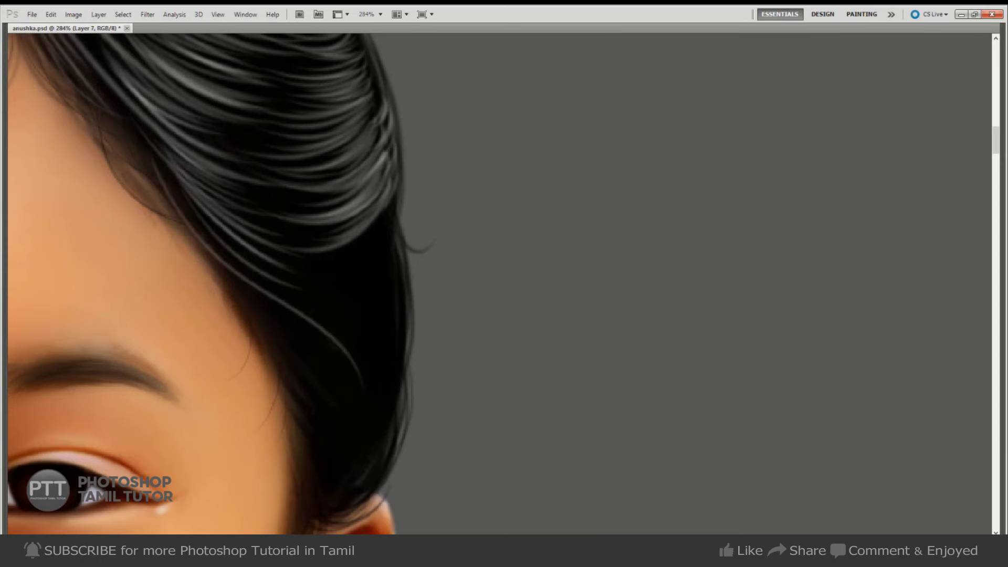
key(ctrl+z)
drag(173, 173, 302, 299)
mouse_move(246, 267)
mouse_down()
mouse_move(315, 313)
mouse_move(313, 331)
mouse_up()
- Paint many fine bright strands down through the lower hair
mouse_move(262, 294)
mouse_down()
mouse_move(302, 334)
mouse_move(270, 250)
mouse_up()
drag(189, 207, 323, 382)
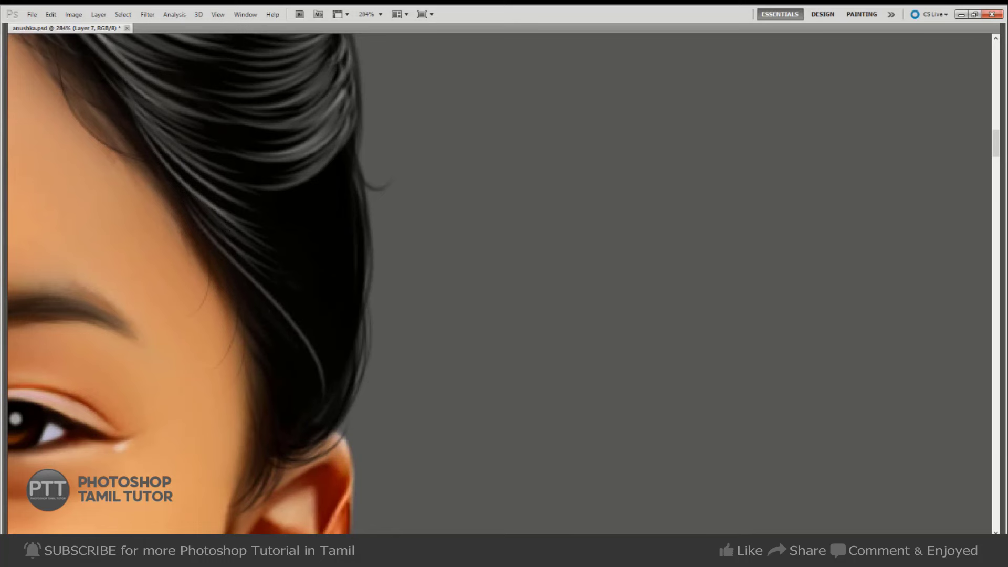
drag(247, 289, 306, 376)
drag(269, 311, 315, 370)
drag(240, 296, 309, 414)
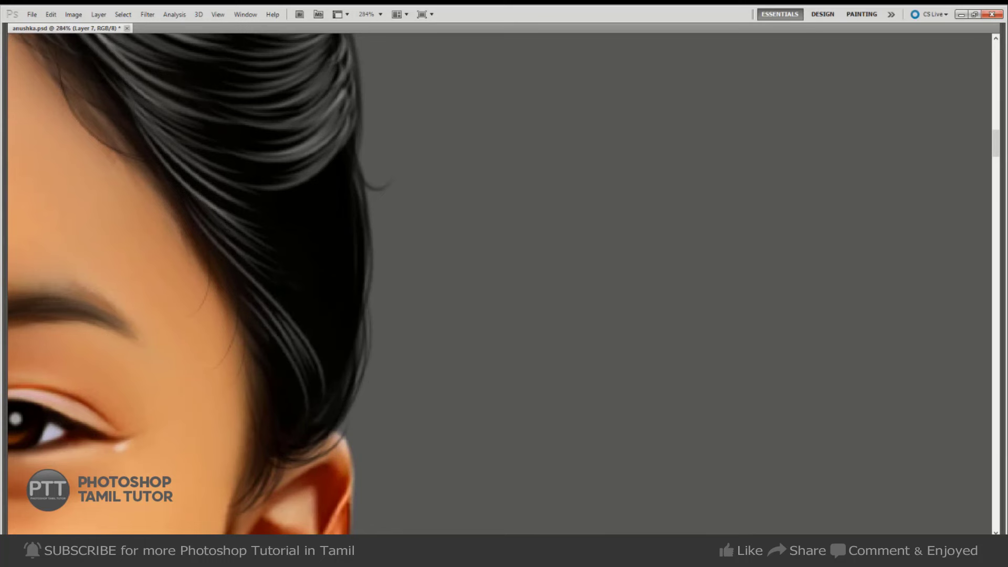
drag(269, 339, 302, 436)
drag(261, 382, 290, 451)
drag(269, 404, 281, 463)
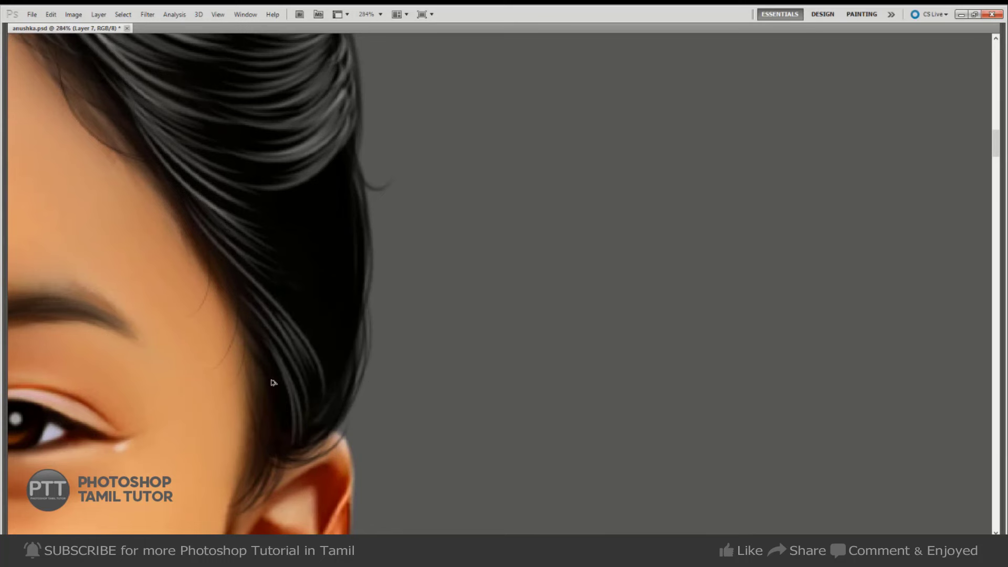
drag(283, 367, 292, 425)
mouse_move(278, 388)
mouse_down()
mouse_move(285, 419)
mouse_move(269, 452)
mouse_up()
drag(291, 376, 283, 427)
- Add thin light strands higher in the hair and along the edge near the ear
drag(339, 281, 294, 399)
drag(334, 324, 320, 384)
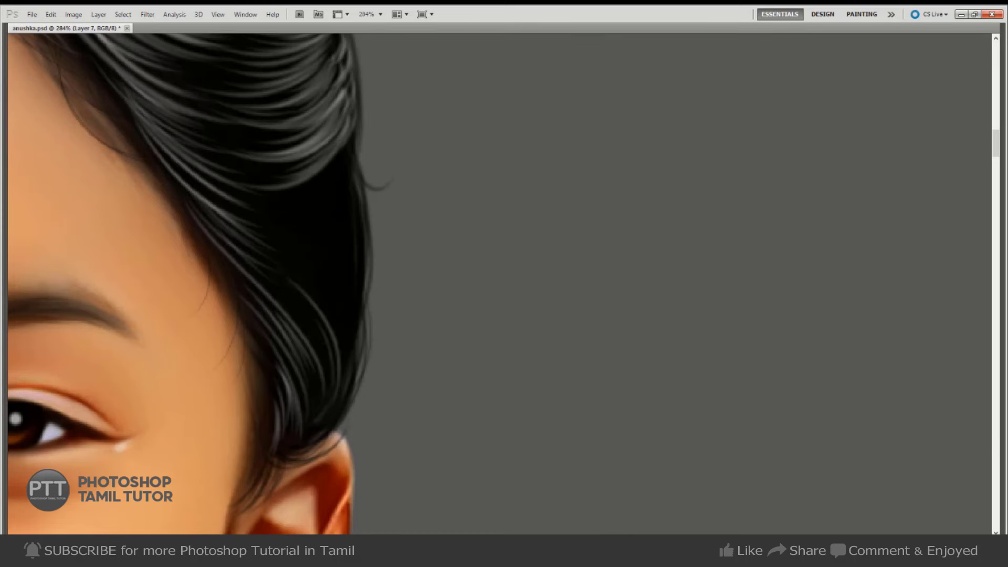
drag(326, 348, 319, 383)
drag(337, 303, 323, 333)
drag(346, 334, 338, 420)
drag(352, 353, 315, 450)
drag(343, 384, 297, 444)
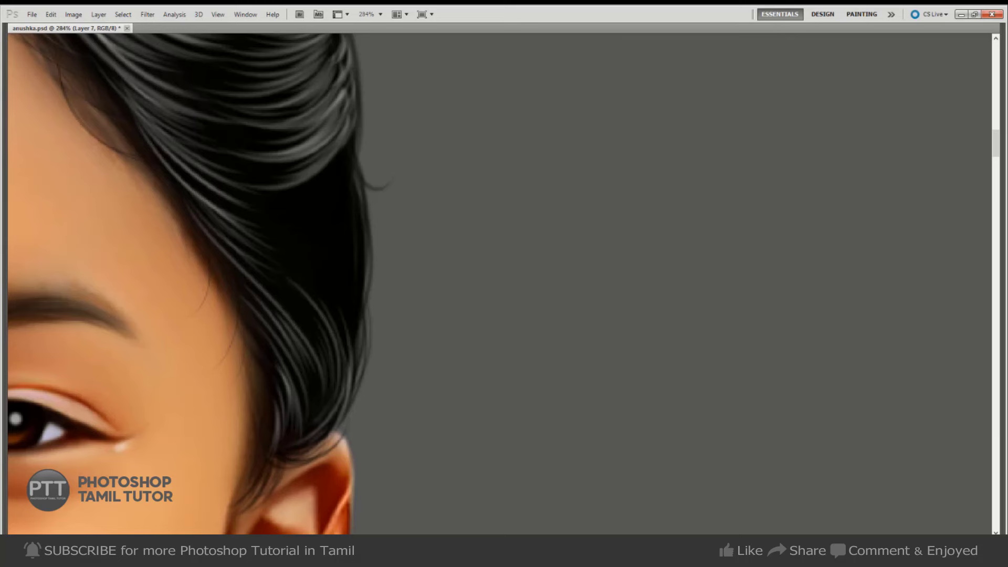
drag(340, 408, 295, 448)
- Streak strands along the hair's right edge, undoing one stray stroke, plus faint edge strands
mouse_move(294, 218)
mouse_down()
mouse_move(322, 262)
mouse_move(323, 286)
mouse_move(354, 283)
mouse_move(335, 328)
mouse_up()
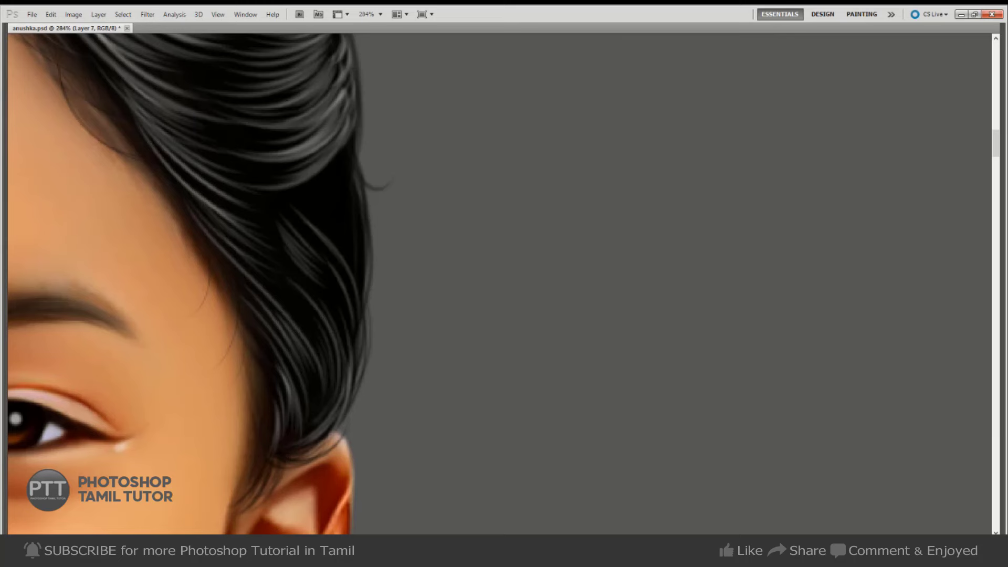
drag(359, 283, 341, 334)
drag(310, 191, 370, 302)
key(ctrl+z)
drag(307, 194, 364, 283)
mouse_move(357, 219)
mouse_down()
mouse_move(323, 268)
mouse_move(331, 271)
mouse_up()
drag(359, 136, 322, 189)
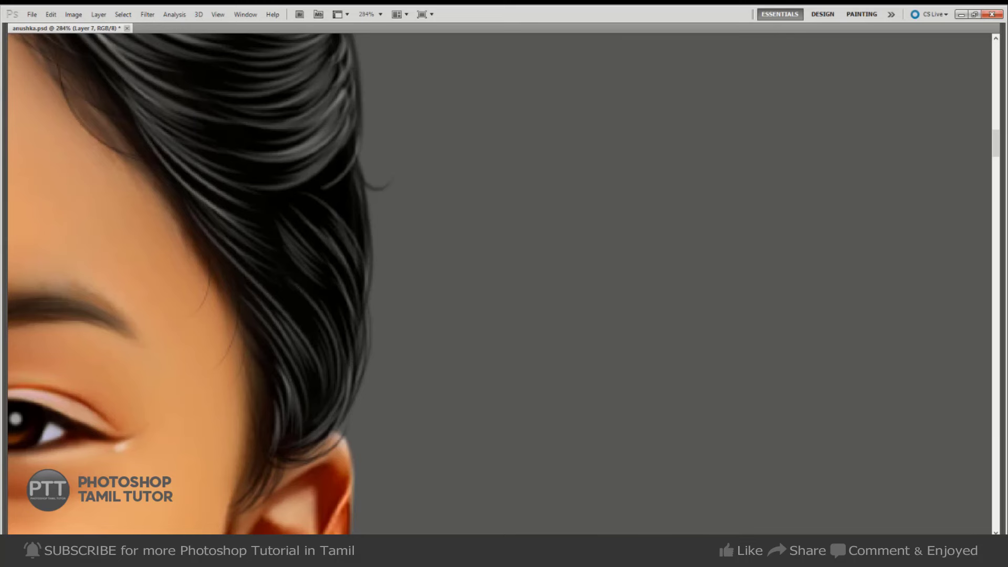
mouse_move(317, 141)
mouse_down()
mouse_move(349, 181)
mouse_move(328, 246)
mouse_up()
drag(366, 195, 341, 278)
drag(370, 228, 364, 307)
mouse_move(368, 186)
mouse_down()
mouse_move(364, 335)
mouse_move(350, 372)
mouse_up()
- Restore panels, write 'ok' in the unread WhatsApp Web chat, and return to Photoshop
key(Tab)
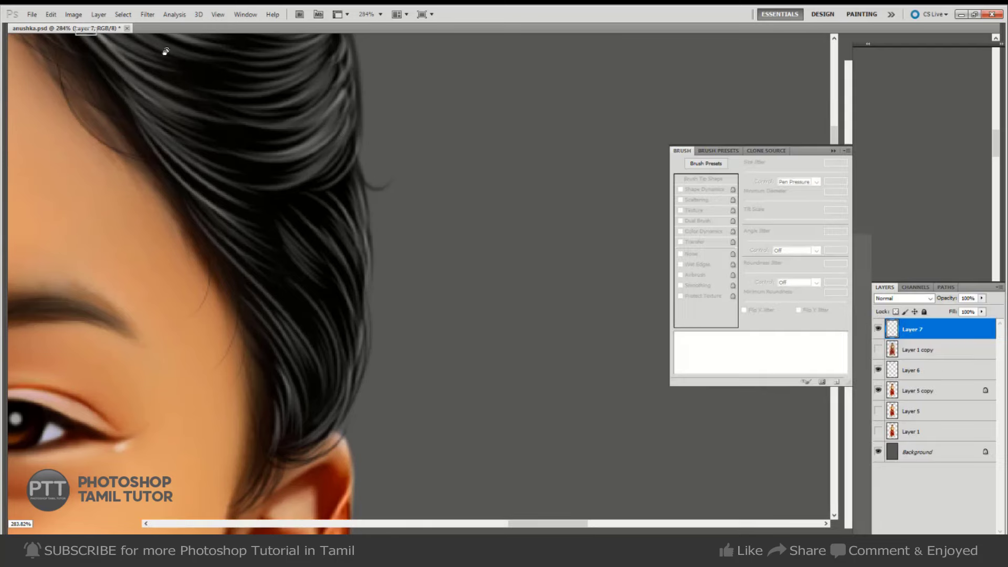
key(alt+Tab)
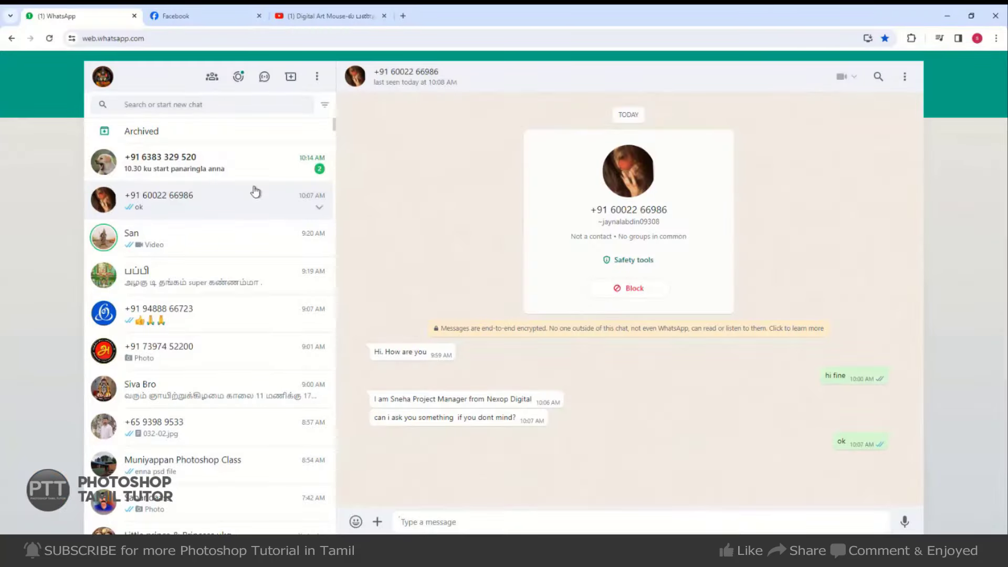
click(243, 175)
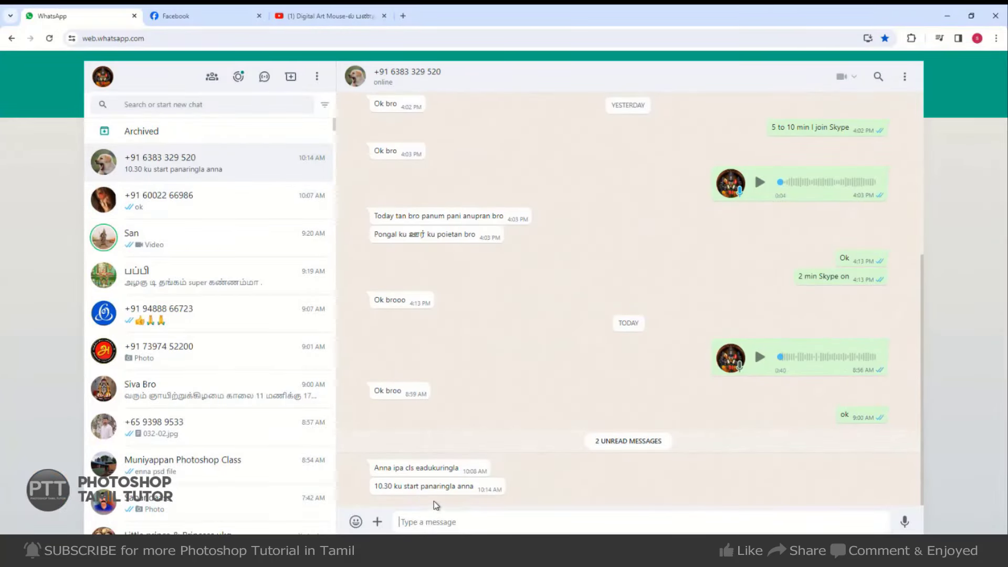
text(ok)
key(alt+Tab)
- Rotate the canvas and paint light strands just below the jewelled ornament
drag(227, 87, 318, 268)
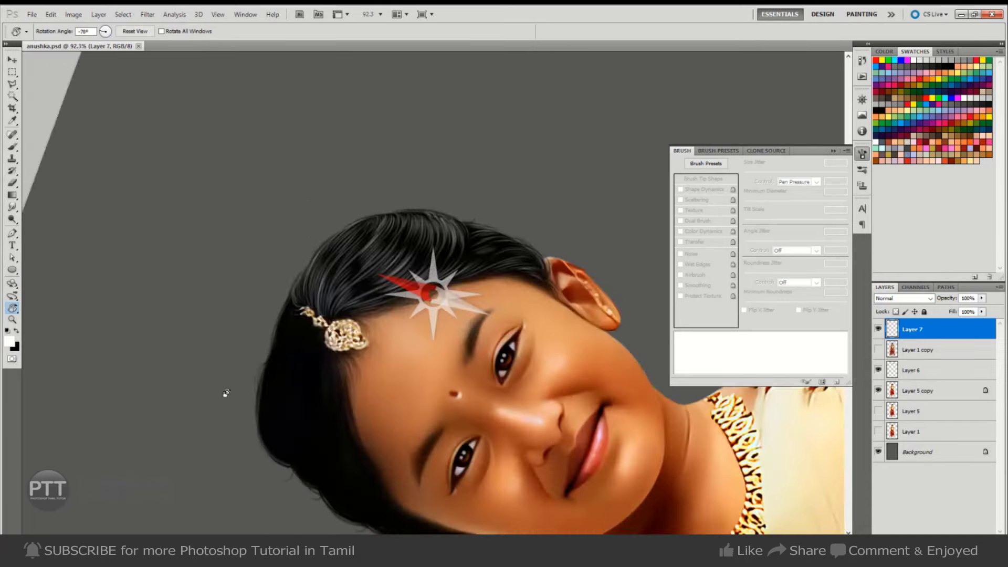
scroll(315, 258, up, 1)
scroll(299, 243, up, 1)
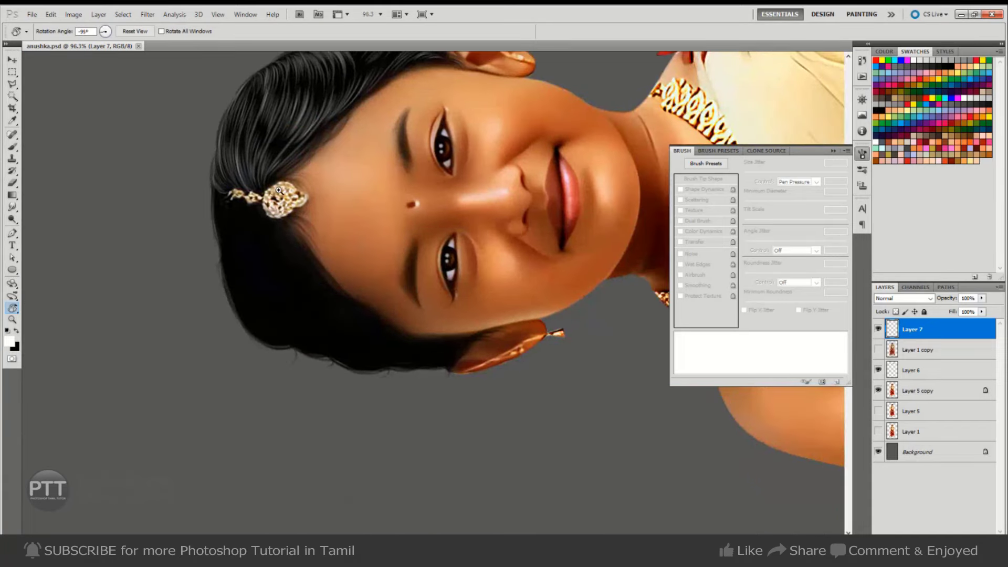
scroll(279, 190, up, 2)
scroll(279, 190, up, 4)
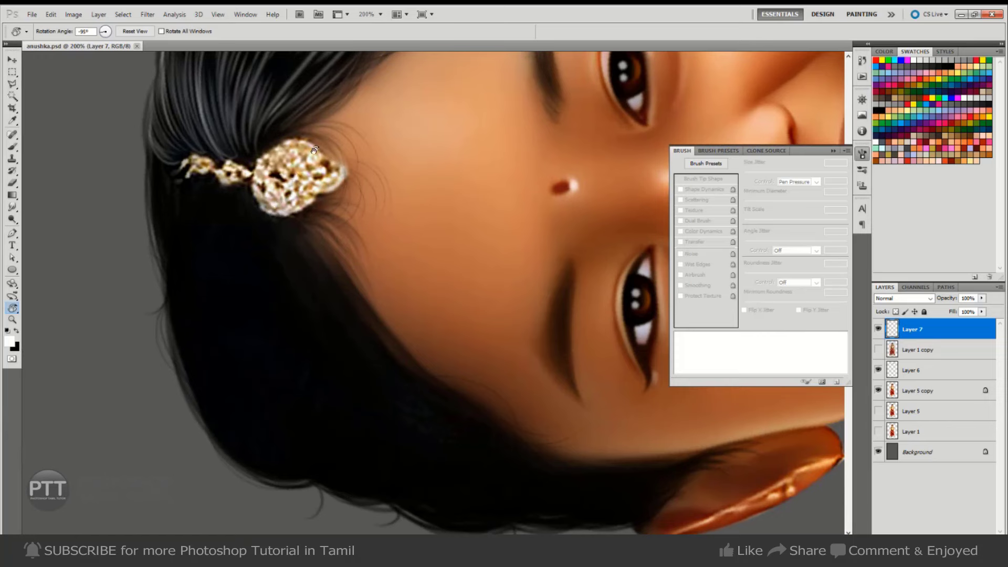
drag(314, 150, 331, 148)
key(b)
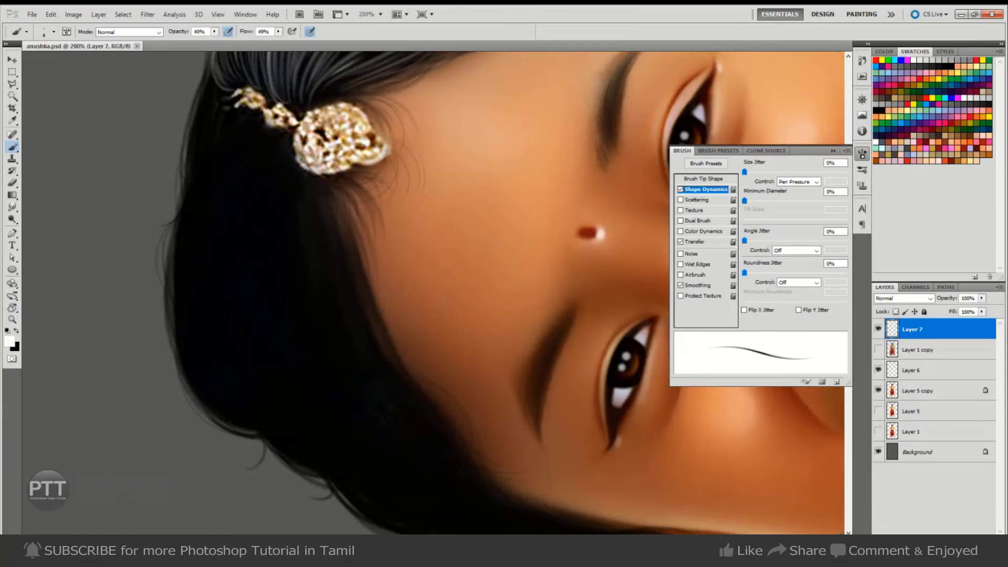
drag(239, 134, 293, 343)
key(ctrl+z)
key(bracketright)
drag(275, 145, 258, 326)
key(ctrl+z)
drag(276, 141, 257, 325)
mouse_move(284, 149)
mouse_down()
mouse_move(272, 226)
mouse_move(272, 209)
mouse_up()
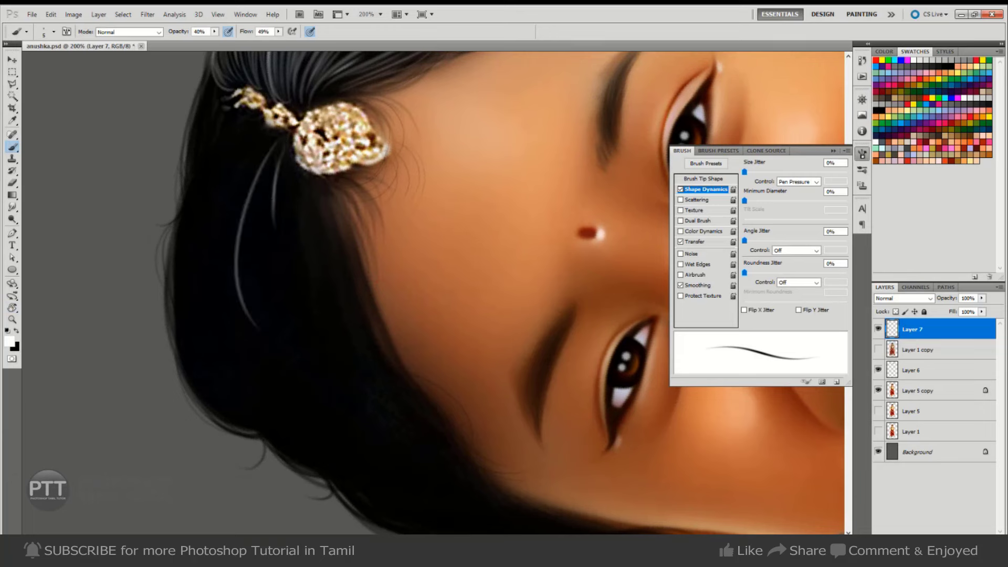
drag(275, 169, 264, 208)
drag(273, 153, 260, 210)
- Paint long and short thin light strands down through the hair toward its outer edge
mouse_move(293, 180)
mouse_down()
mouse_move(341, 405)
mouse_move(326, 282)
mouse_up()
drag(310, 196, 310, 250)
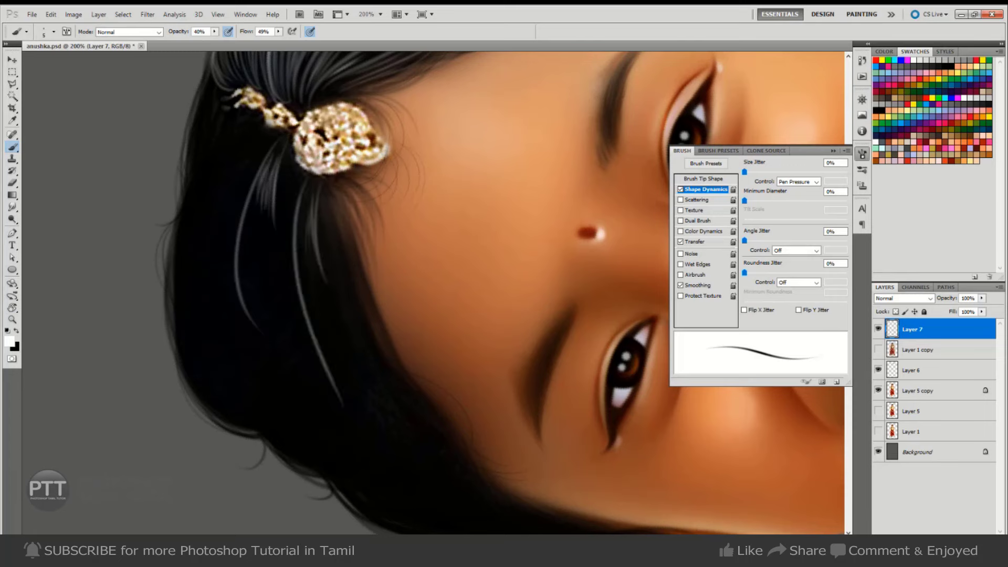
drag(301, 210, 307, 259)
mouse_move(297, 188)
mouse_down()
mouse_move(286, 263)
mouse_move(280, 235)
mouse_up()
drag(289, 189, 284, 244)
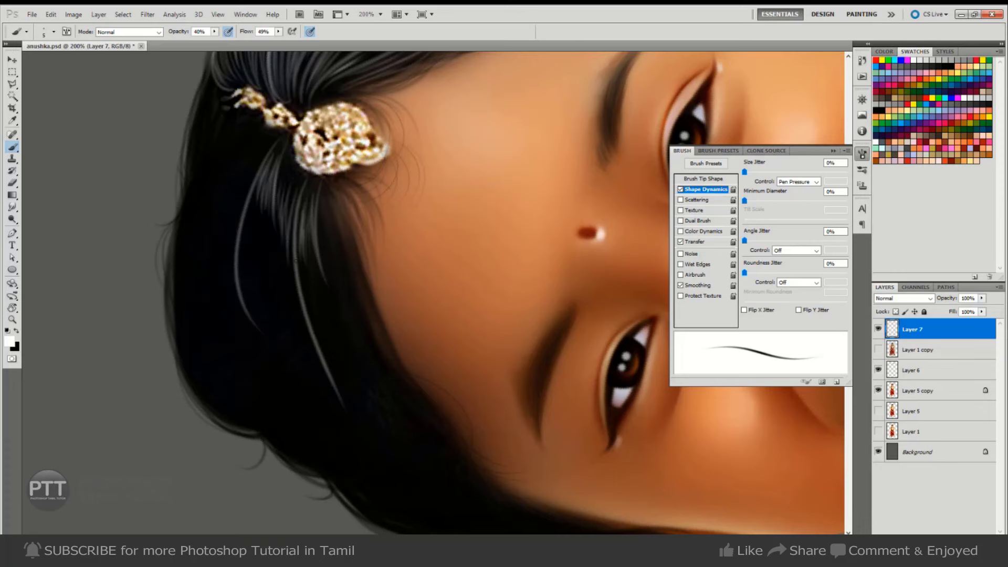
drag(265, 165, 307, 389)
drag(285, 281, 313, 366)
drag(301, 318, 324, 383)
drag(288, 291, 303, 356)
mouse_move(284, 313)
mouse_down()
mouse_move(310, 382)
mouse_move(301, 368)
mouse_up()
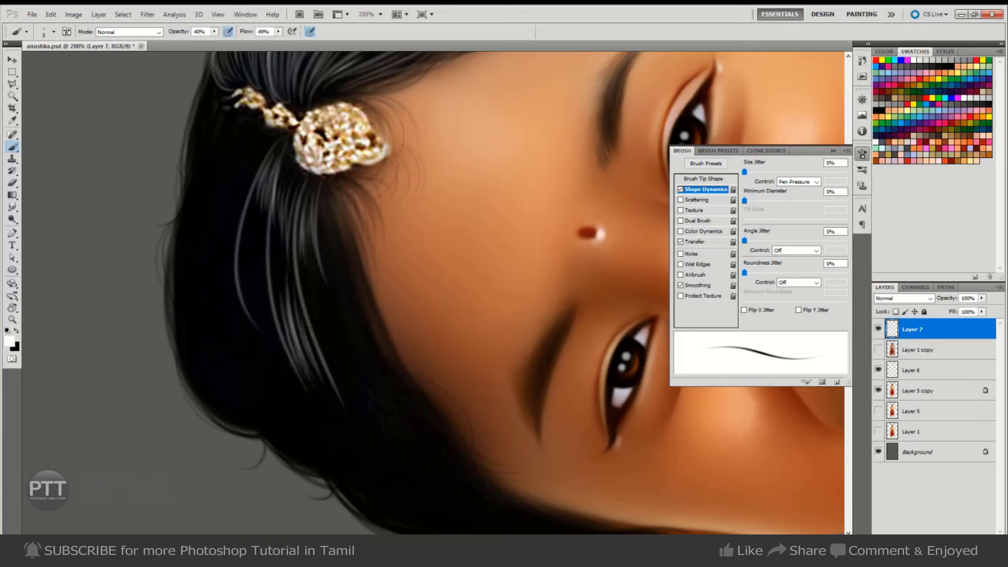
drag(272, 283, 285, 350)
mouse_move(257, 259)
mouse_down()
mouse_move(284, 348)
mouse_move(260, 317)
mouse_up()
drag(240, 240, 257, 320)
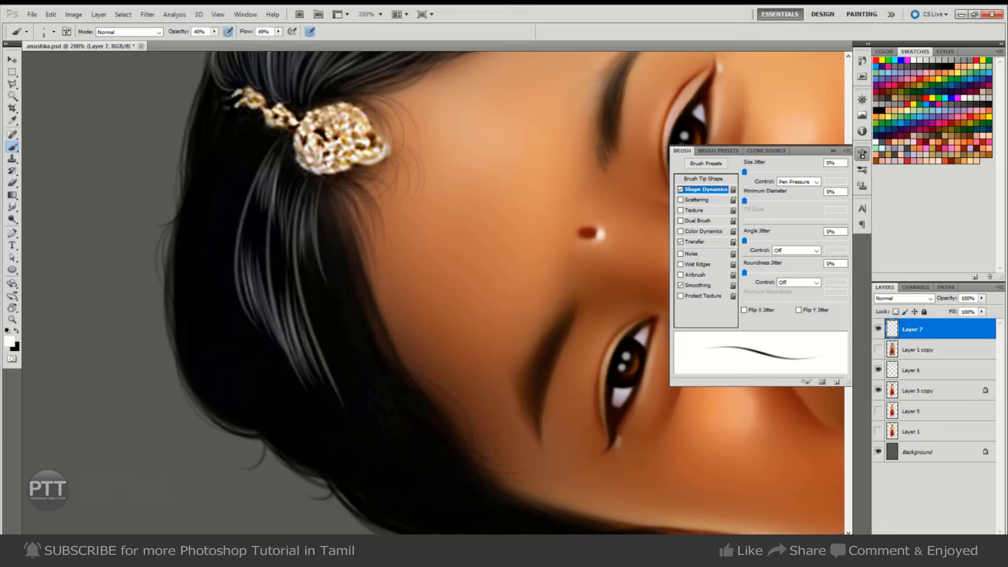
- Add light strands near the forehead hairline
drag(331, 219, 335, 263)
drag(328, 201, 329, 252)
mouse_move(332, 201)
mouse_down()
mouse_move(343, 267)
mouse_move(399, 418)
mouse_up()
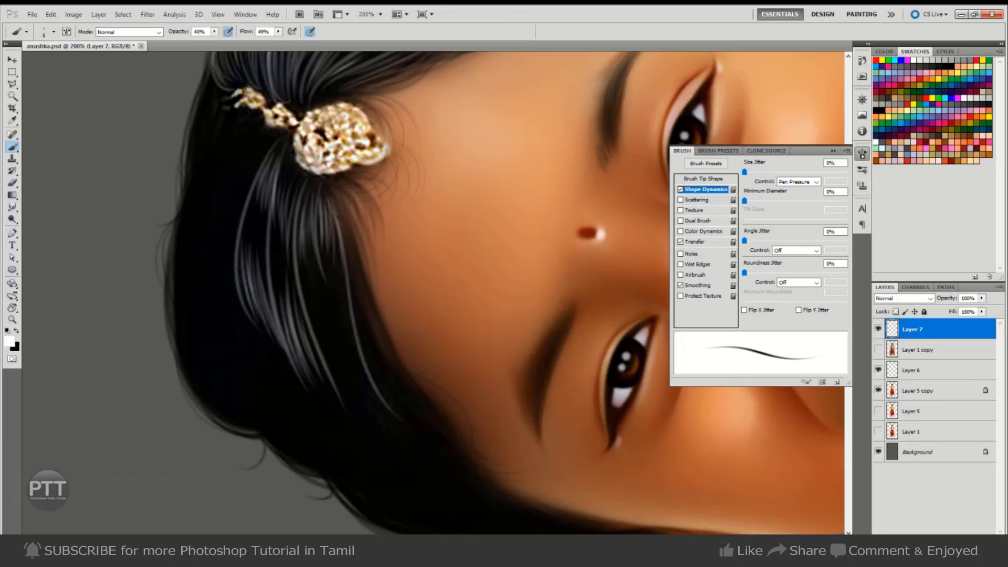
drag(337, 214, 352, 277)
- Paint shorter fine strands lower in the hair, redoing misplaced ones
drag(383, 319, 348, 294)
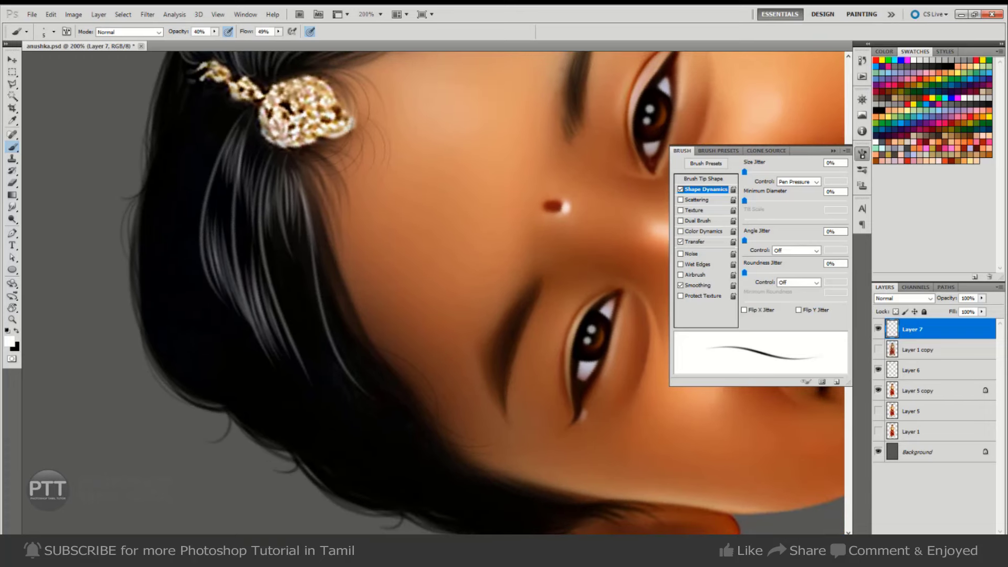
drag(331, 258, 387, 381)
key(ctrl+z)
drag(336, 307, 372, 377)
drag(338, 326, 373, 388)
mouse_move(342, 347)
mouse_down()
mouse_move(375, 396)
mouse_move(372, 411)
mouse_up()
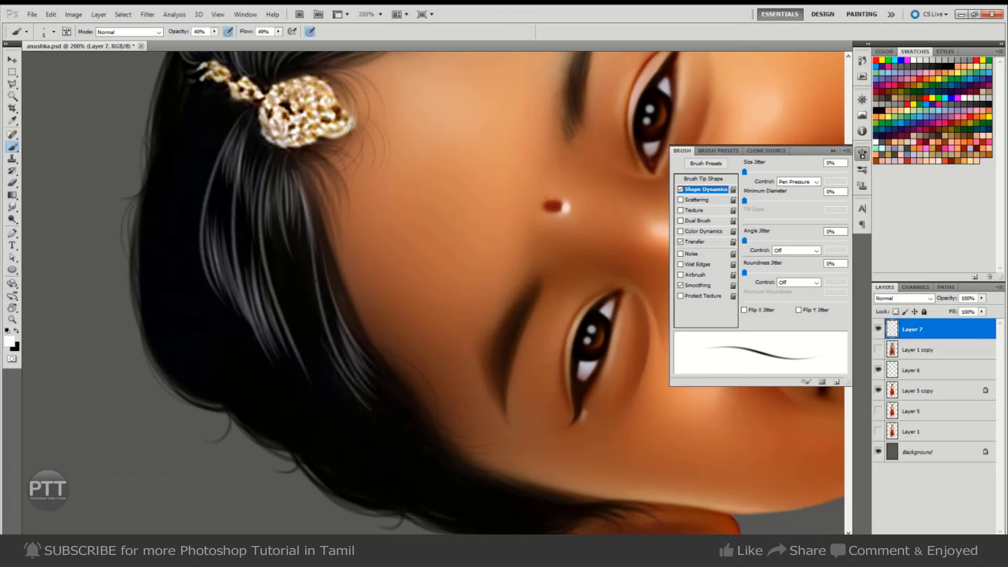
key(ctrl+z)
drag(310, 315, 366, 413)
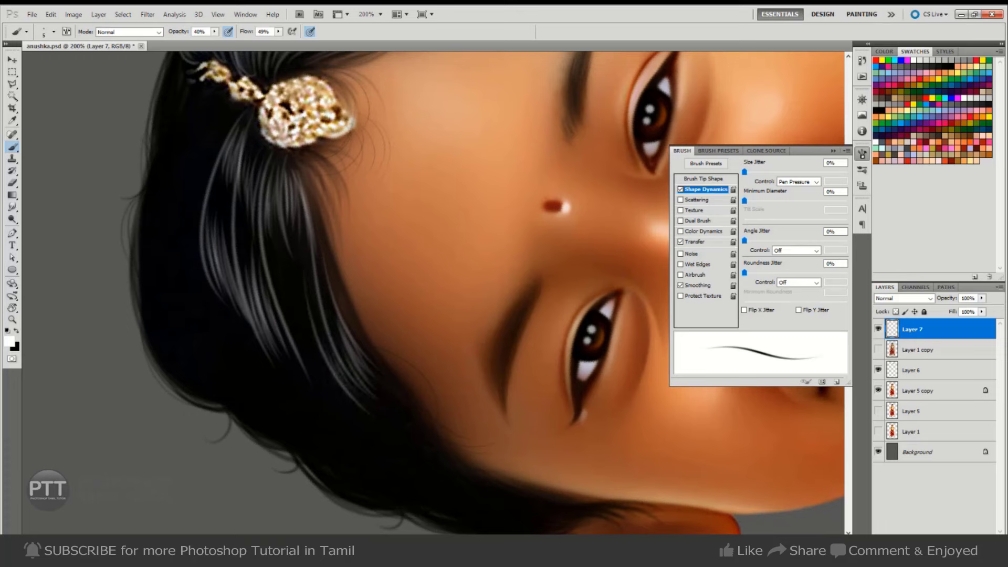
mouse_move(305, 324)
mouse_down()
mouse_move(356, 409)
mouse_move(337, 396)
mouse_up()
drag(287, 302, 326, 387)
drag(295, 326, 305, 352)
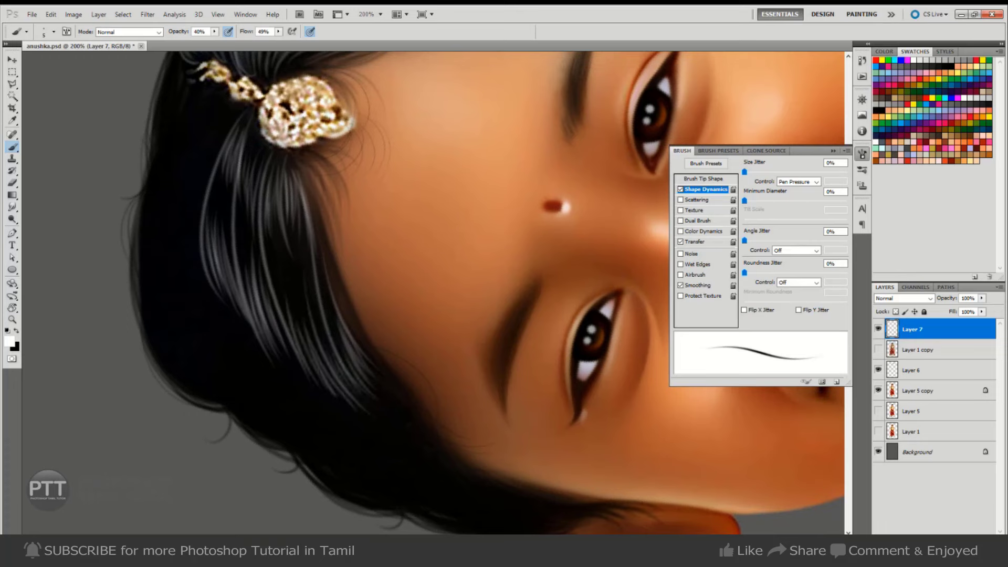
- Paint light strands in the hair left of the ornament and hairpin
drag(213, 309, 250, 430)
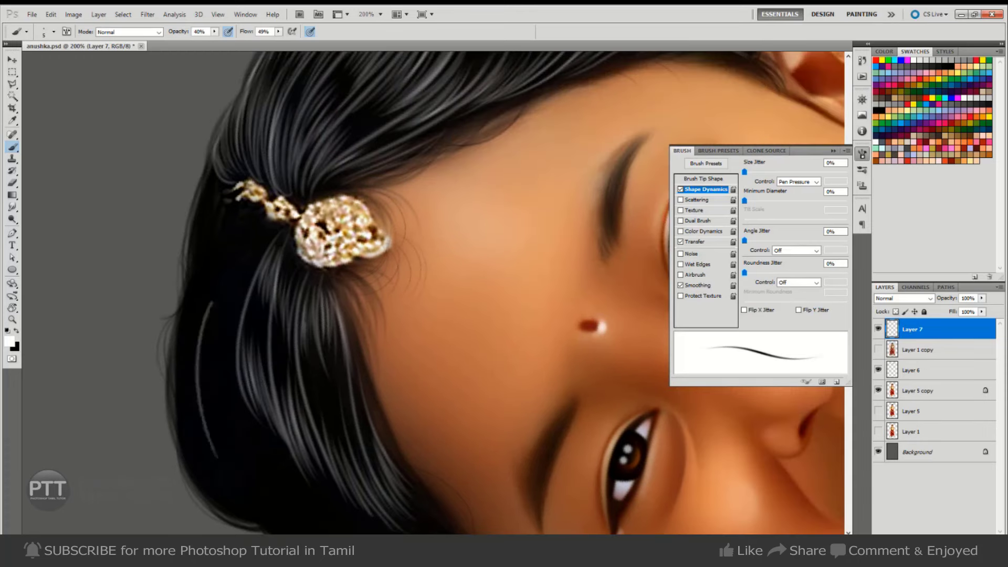
mouse_move(245, 253)
mouse_down()
mouse_move(210, 365)
mouse_move(214, 327)
mouse_up()
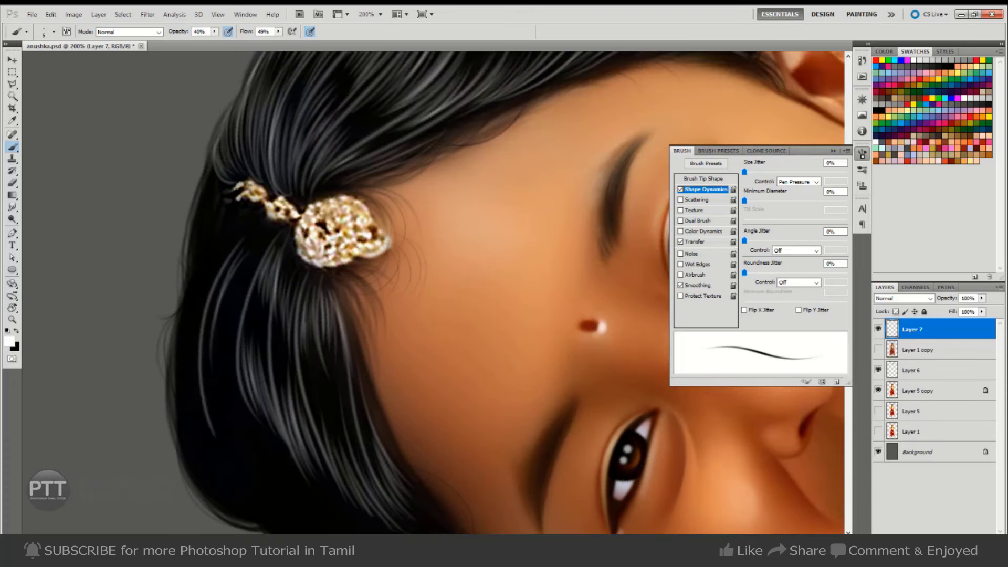
drag(258, 229, 218, 299)
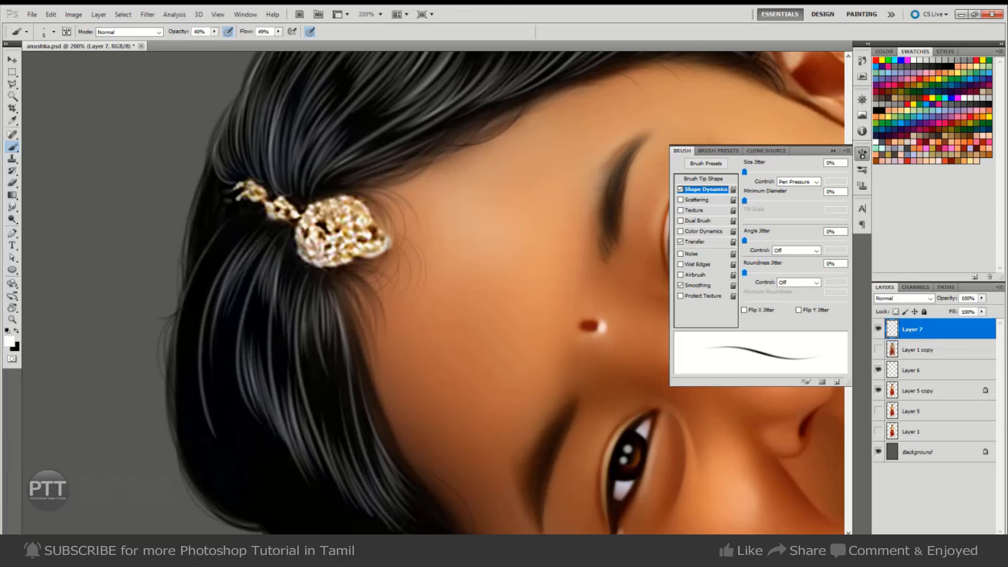
drag(245, 226, 194, 309)
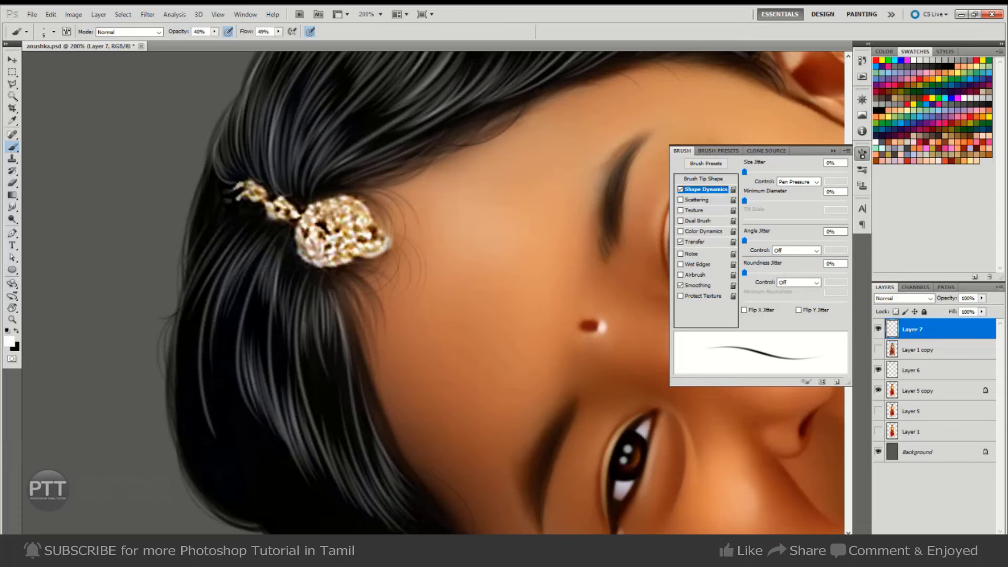
mouse_move(214, 214)
mouse_down()
mouse_move(181, 282)
mouse_move(184, 266)
mouse_up()
drag(215, 197, 186, 250)
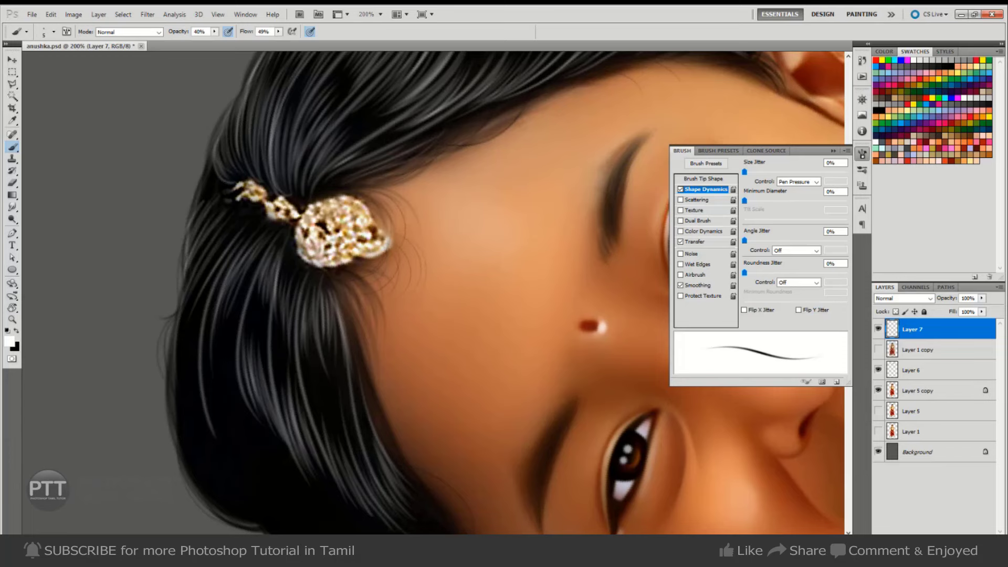
- Re-rotate the canvas and paint fine light strands through the middle of the hair
drag(237, 345, 165, 166)
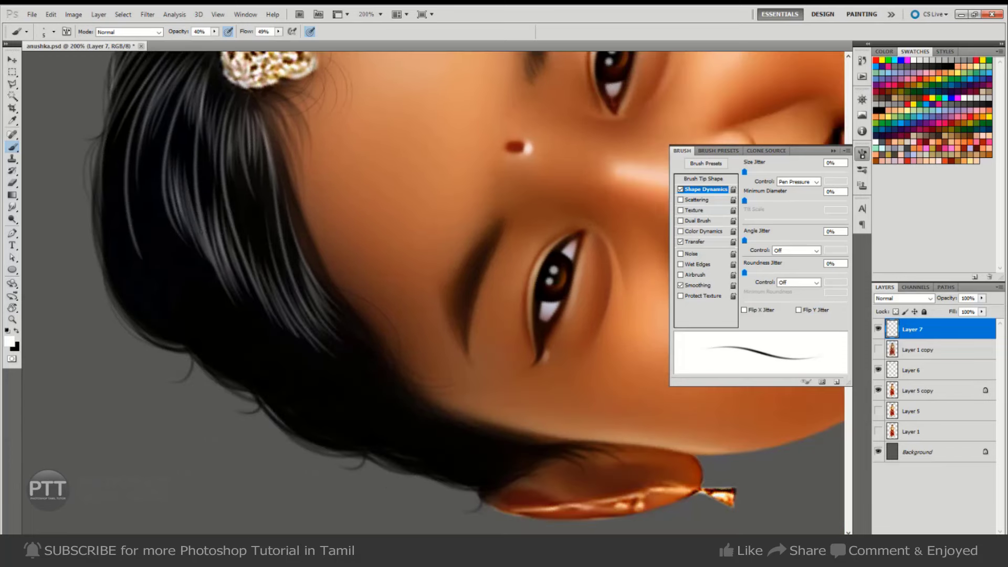
key(r)
drag(241, 232, 329, 175)
drag(312, 216, 335, 276)
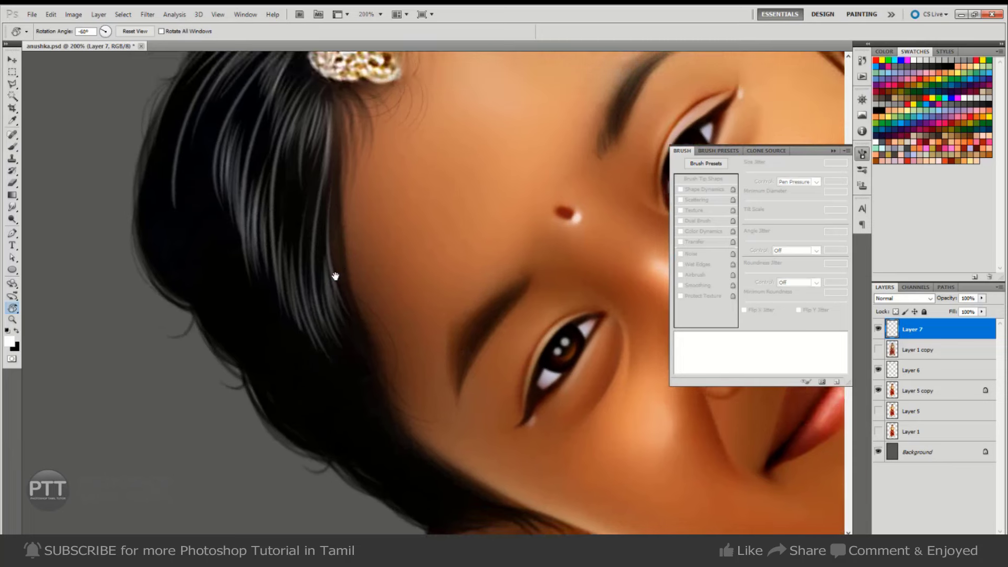
key(b)
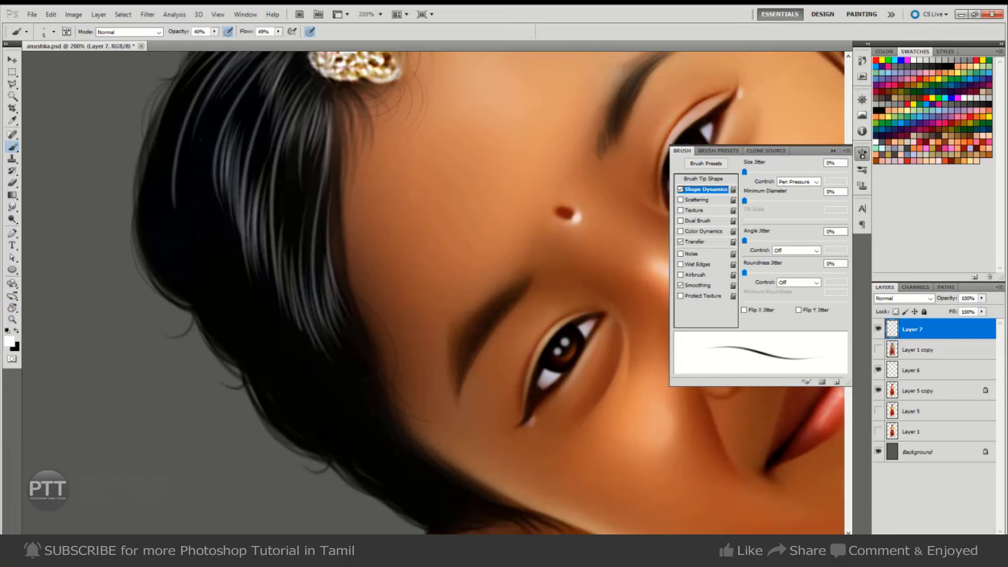
mouse_move(194, 142)
mouse_down()
mouse_move(228, 288)
mouse_move(218, 295)
mouse_up()
key(ctrl+z)
drag(219, 232, 234, 295)
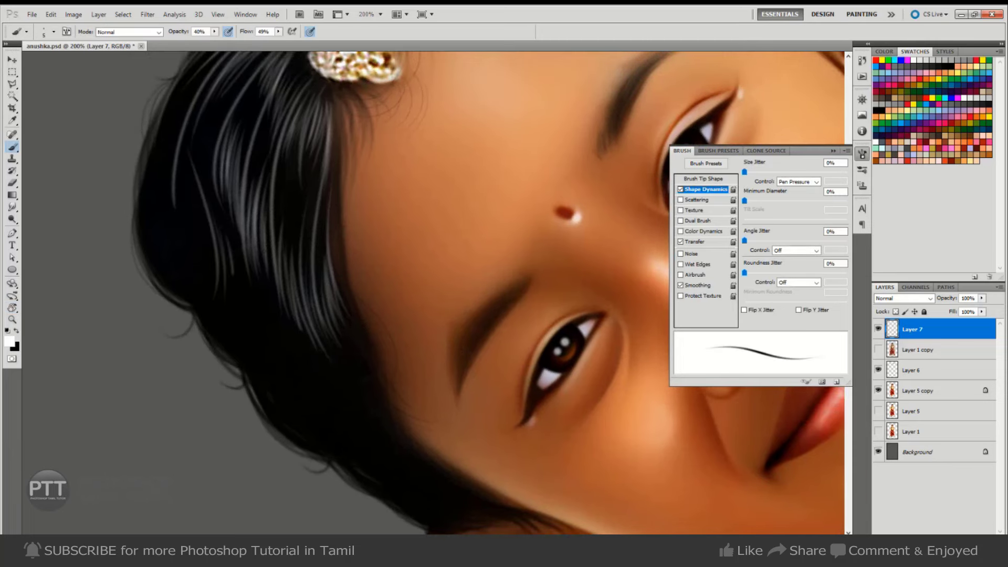
mouse_move(232, 252)
mouse_down()
mouse_move(245, 313)
mouse_move(291, 419)
mouse_up()
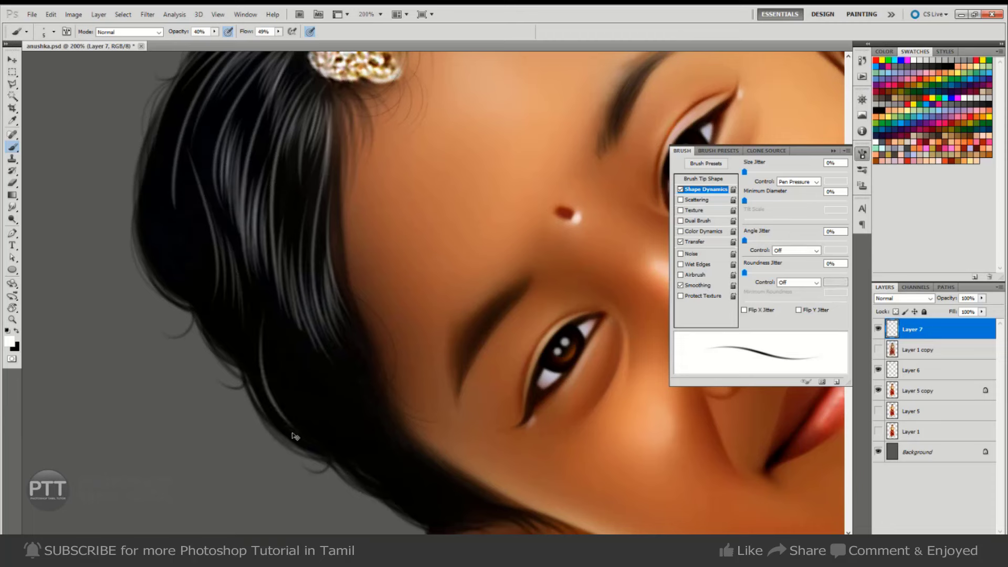
key(ctrl+z)
drag(258, 307, 295, 443)
drag(257, 373, 277, 420)
mouse_move(241, 336)
mouse_down()
mouse_move(271, 423)
mouse_move(265, 408)
mouse_up()
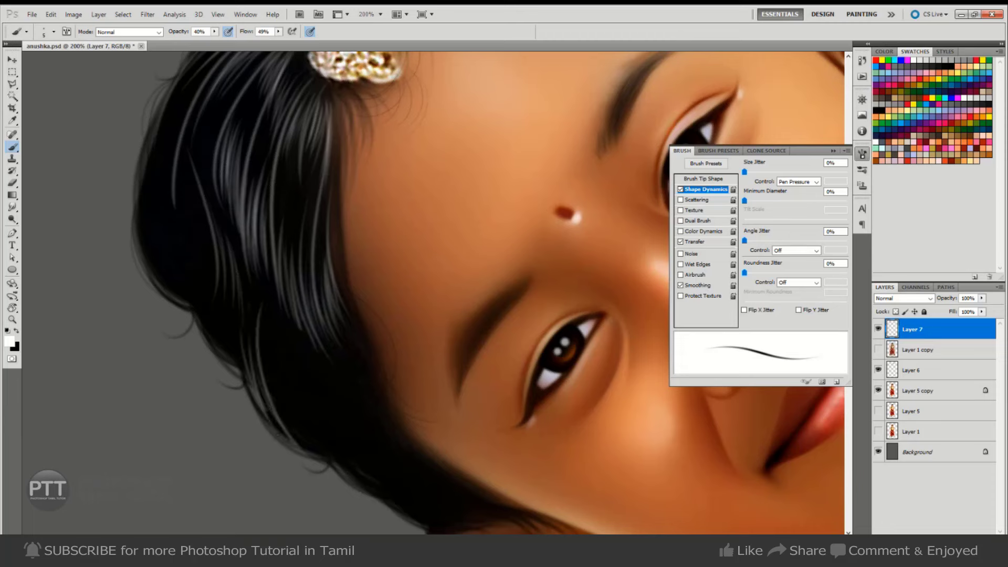
drag(231, 320, 245, 375)
mouse_move(213, 303)
mouse_down()
mouse_move(233, 357)
mouse_move(226, 350)
mouse_up()
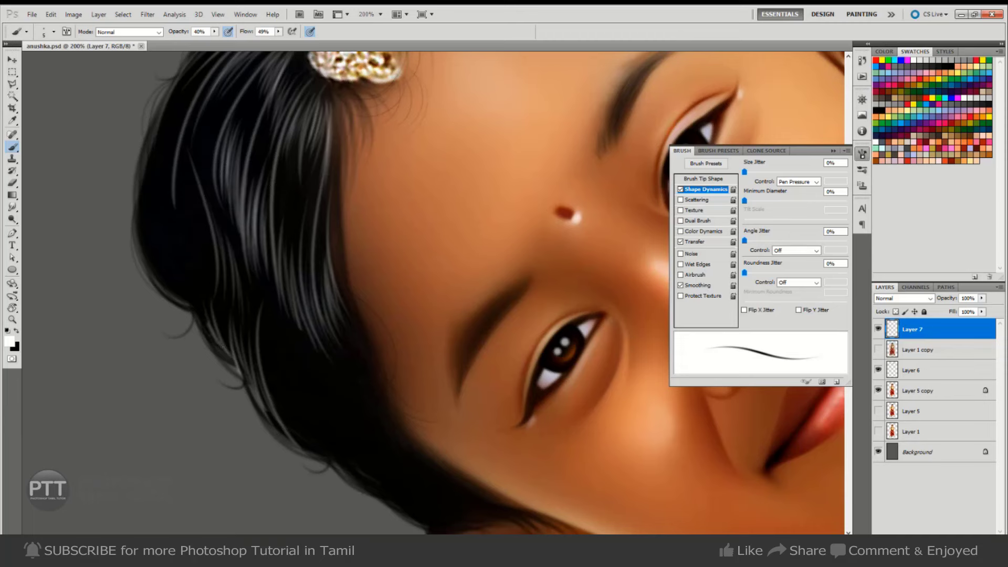
drag(188, 279, 210, 339)
- Paint faint strands higher up and along the hair's left edge
drag(185, 176, 191, 263)
drag(177, 206, 184, 254)
drag(190, 212, 210, 276)
drag(149, 192, 190, 309)
drag(176, 254, 194, 298)
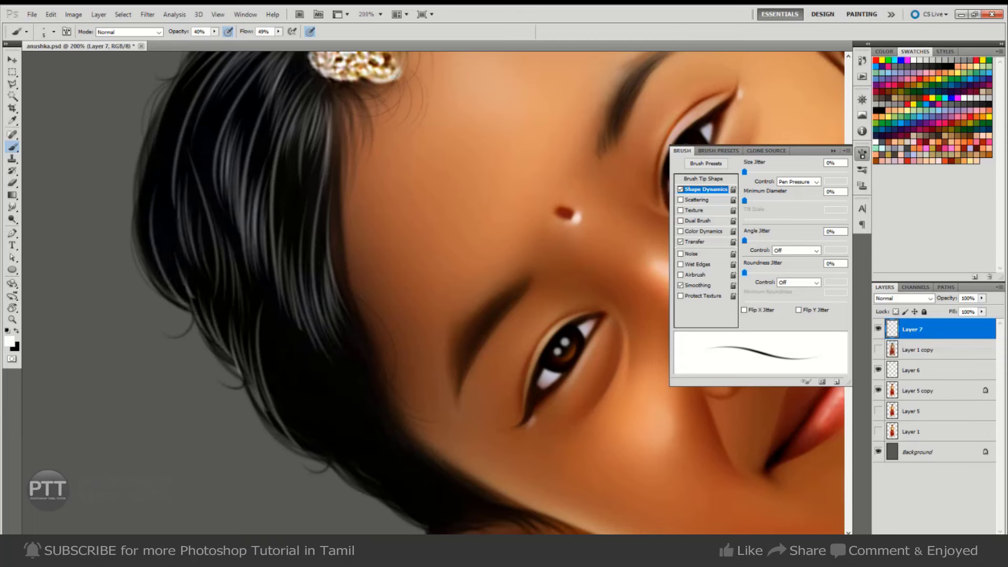
drag(174, 261, 188, 296)
mouse_move(168, 239)
mouse_down()
mouse_move(189, 297)
mouse_move(181, 296)
mouse_up()
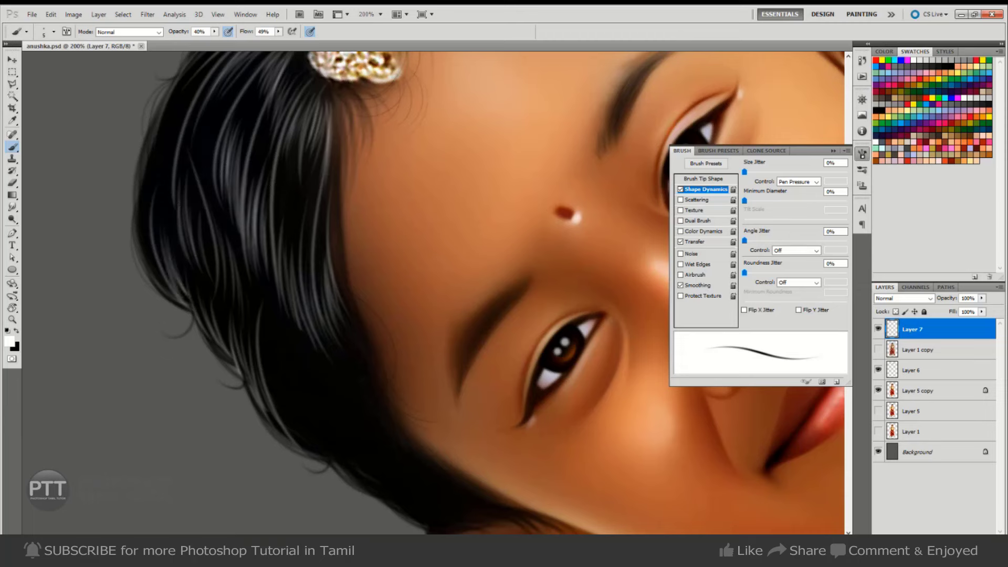
mouse_move(135, 189)
mouse_down()
mouse_move(173, 303)
mouse_move(167, 286)
mouse_up()
drag(137, 188, 177, 306)
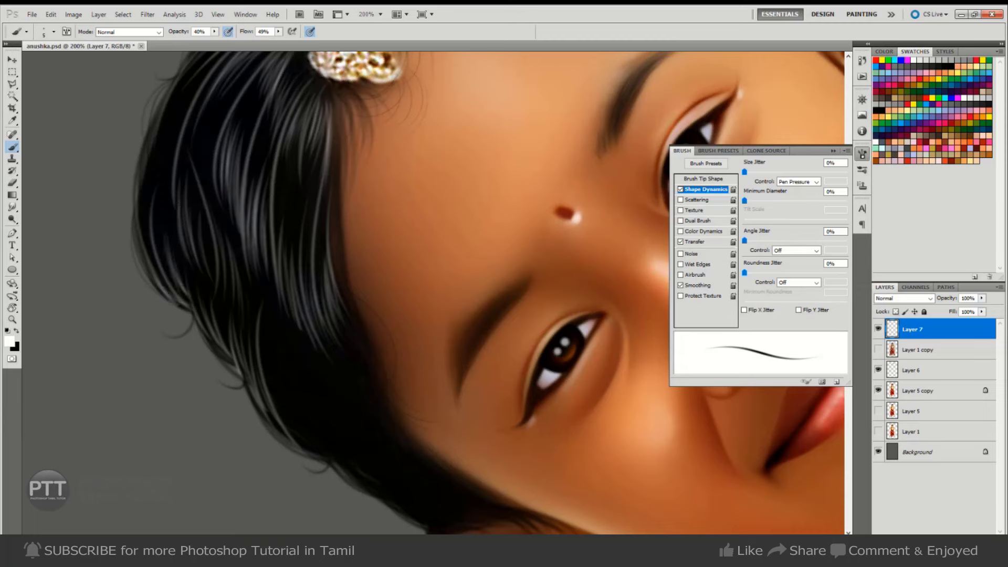
key(ctrl+z)
drag(142, 169, 169, 302)
drag(141, 188, 165, 291)
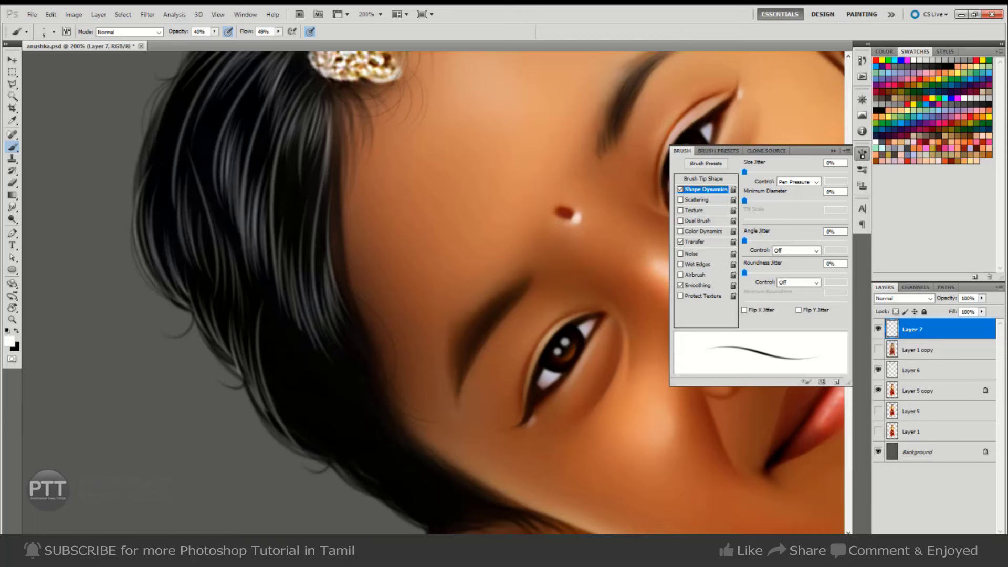
- Add more faint strands near the left edge and further right in the hair
drag(173, 236, 194, 349)
mouse_move(196, 200)
mouse_down()
mouse_move(159, 295)
mouse_move(176, 282)
mouse_up()
drag(206, 219, 181, 286)
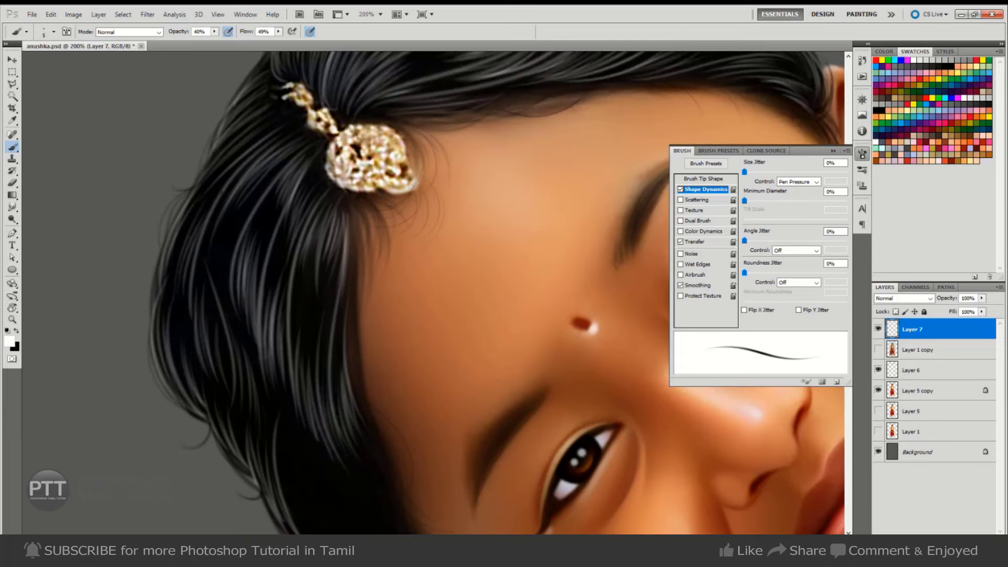
mouse_move(209, 195)
mouse_down()
mouse_move(168, 269)
mouse_move(176, 264)
mouse_up()
drag(240, 210, 219, 288)
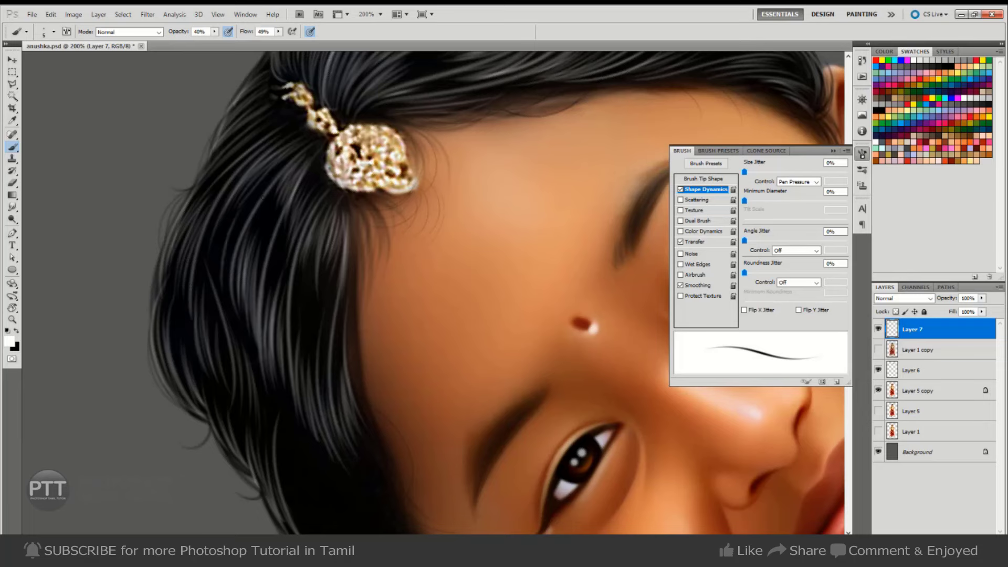
drag(227, 235, 211, 296)
drag(220, 252, 216, 278)
- Rotate the view about -62° and paint light strands along the lower hair edge
key(r)
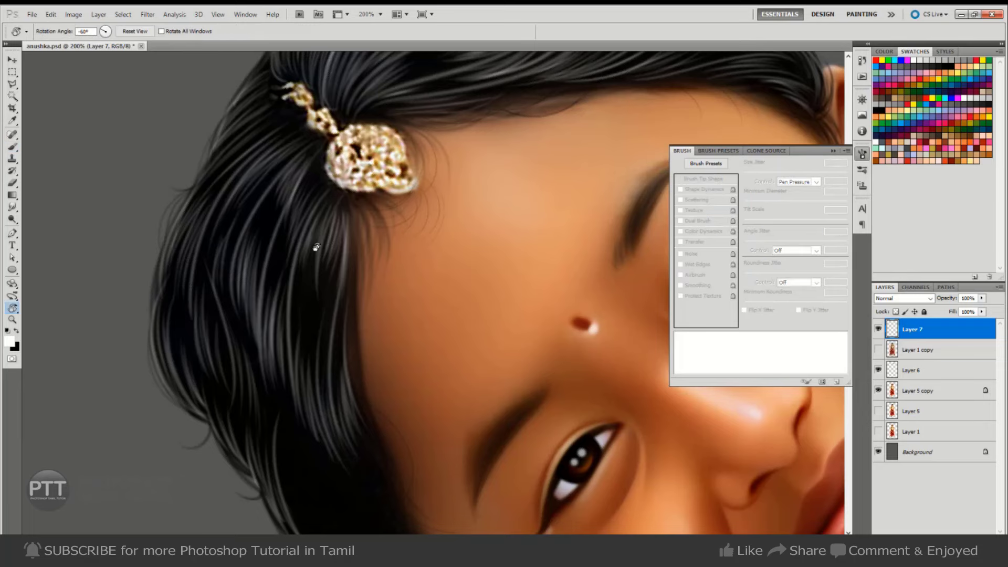
drag(328, 221, 246, 251)
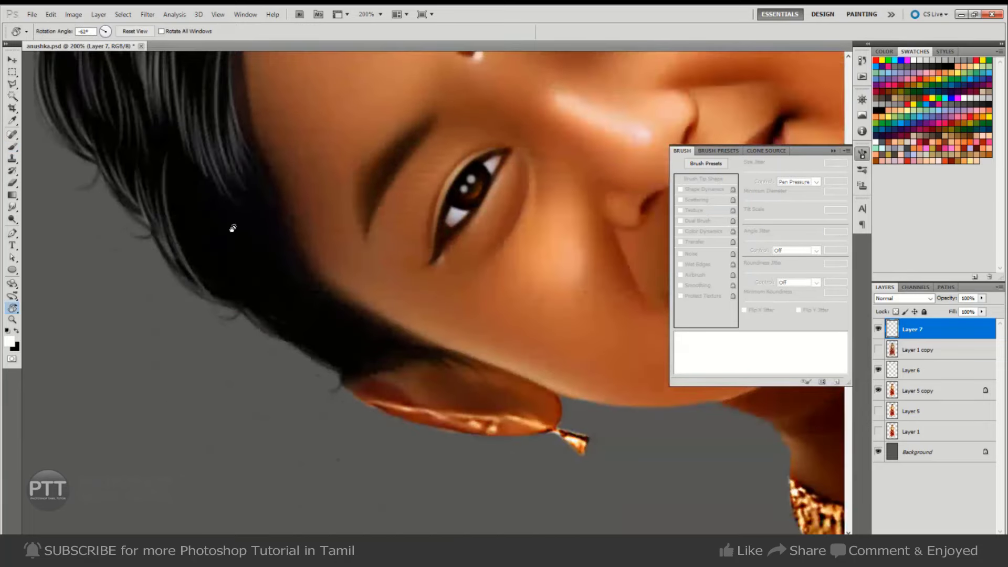
key(b)
drag(259, 213, 275, 281)
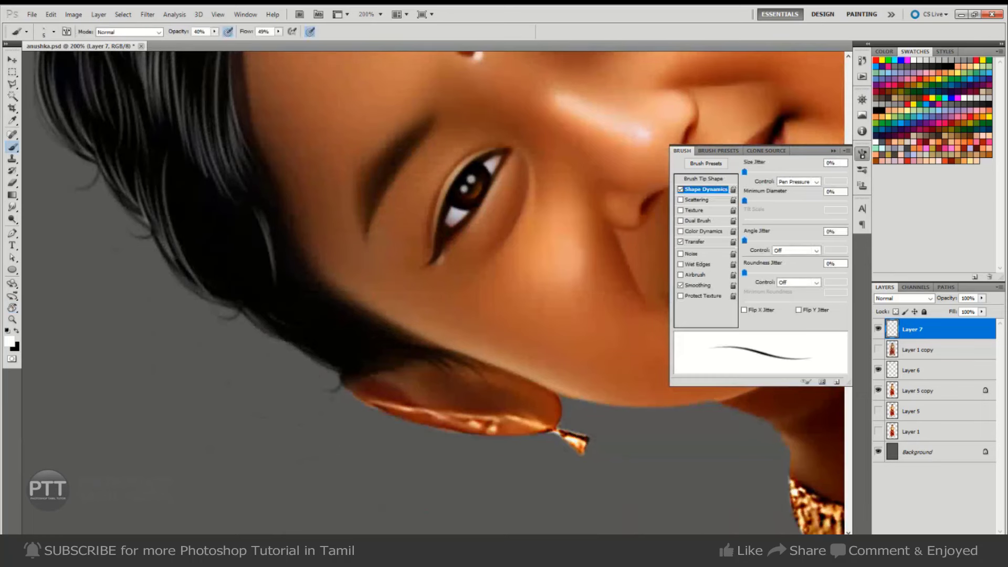
drag(262, 178, 289, 265)
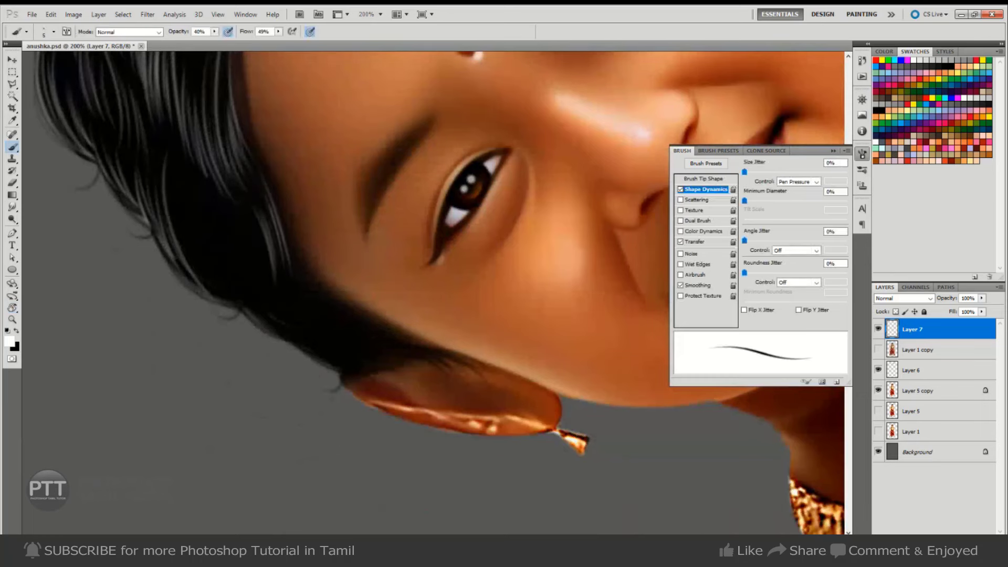
mouse_move(304, 305)
mouse_down()
mouse_move(343, 354)
mouse_move(313, 346)
mouse_up()
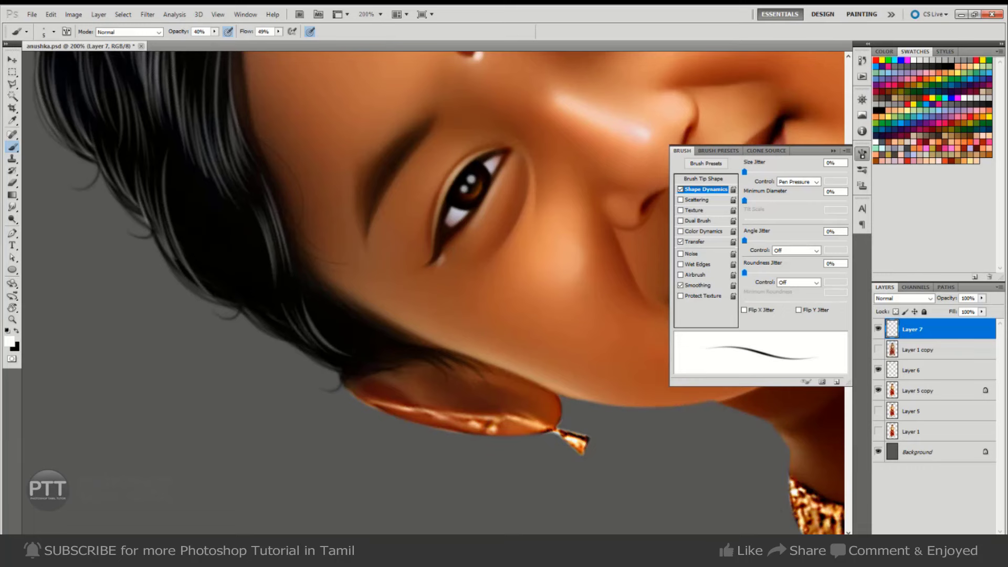
drag(266, 296, 301, 346)
drag(250, 292, 288, 339)
drag(231, 265, 271, 326)
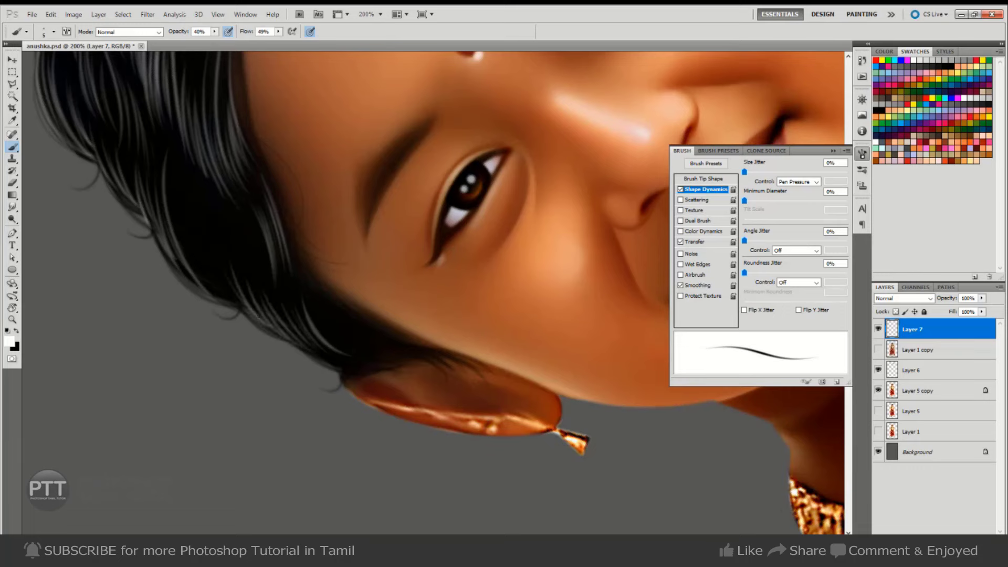
drag(207, 245, 244, 310)
drag(196, 230, 226, 301)
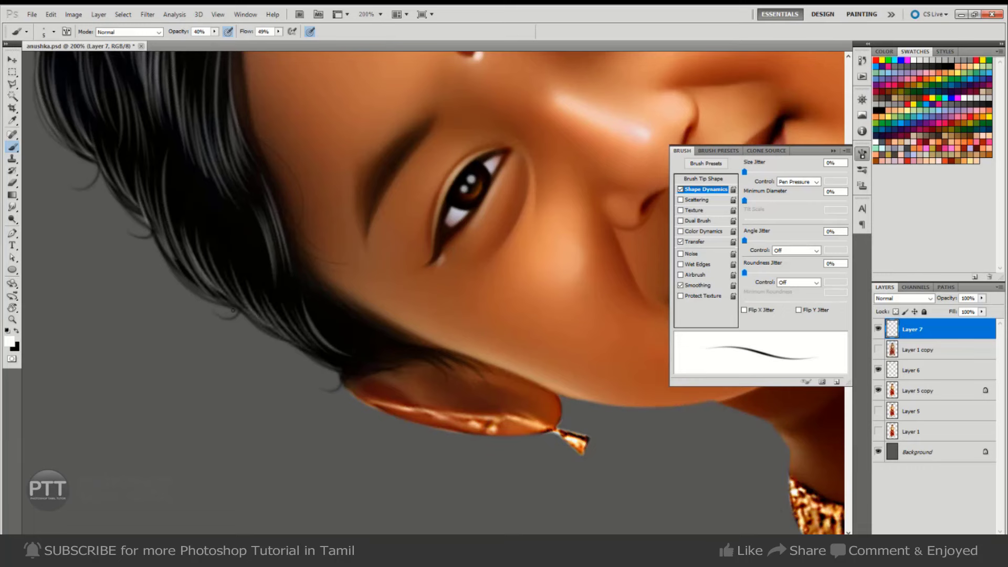
- Add light strands along the upper hair edge and on the hair above the ear
mouse_move(180, 160)
mouse_down()
mouse_move(203, 220)
mouse_move(193, 214)
mouse_up()
mouse_move(174, 169)
mouse_down()
mouse_move(182, 206)
mouse_move(174, 198)
mouse_up()
drag(190, 177, 208, 239)
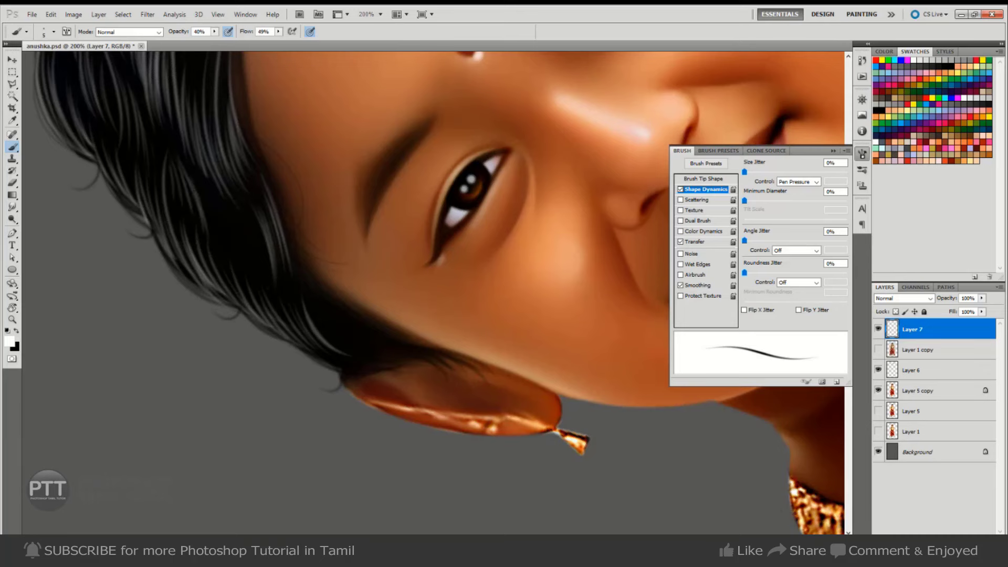
mouse_move(202, 200)
mouse_down()
mouse_move(220, 252)
mouse_move(242, 269)
mouse_up()
drag(230, 223, 266, 294)
drag(245, 229, 271, 288)
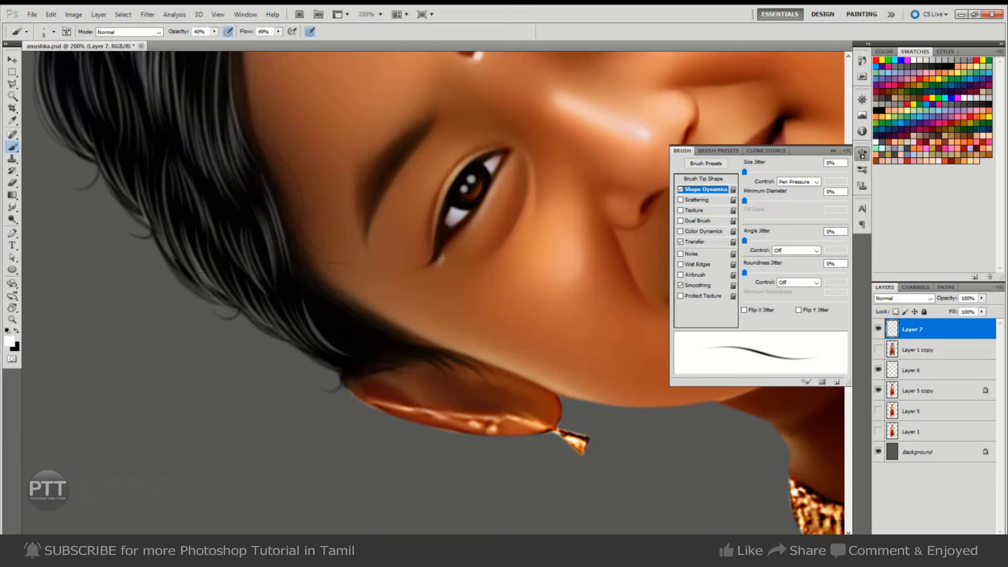
mouse_move(260, 247)
mouse_down()
mouse_move(278, 295)
mouse_move(346, 334)
mouse_move(425, 351)
mouse_up()
drag(374, 330, 411, 352)
drag(335, 344, 387, 360)
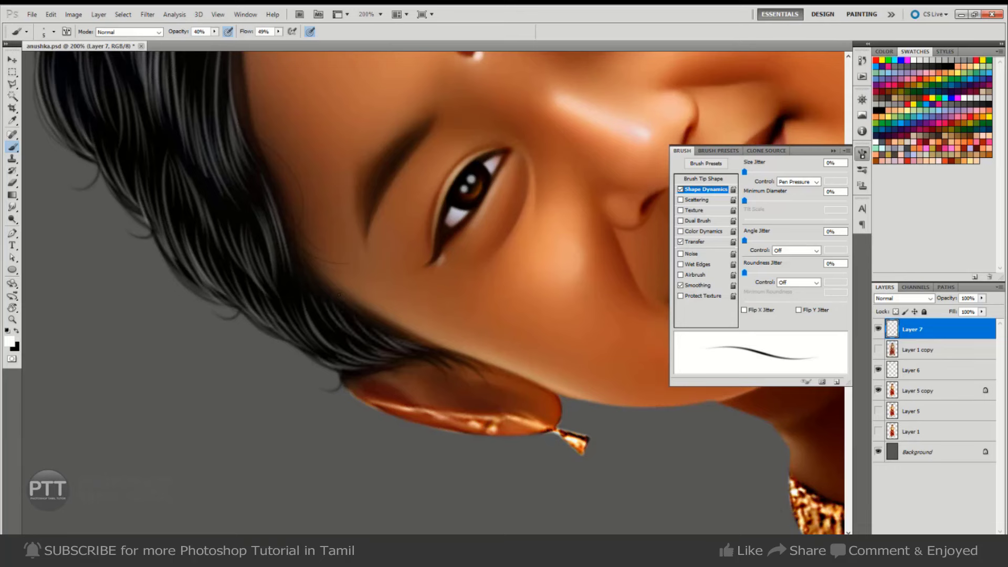
- Reset the rotated view to upright, hide the panels, and zoom in on the face
key(h)
key(Tab)
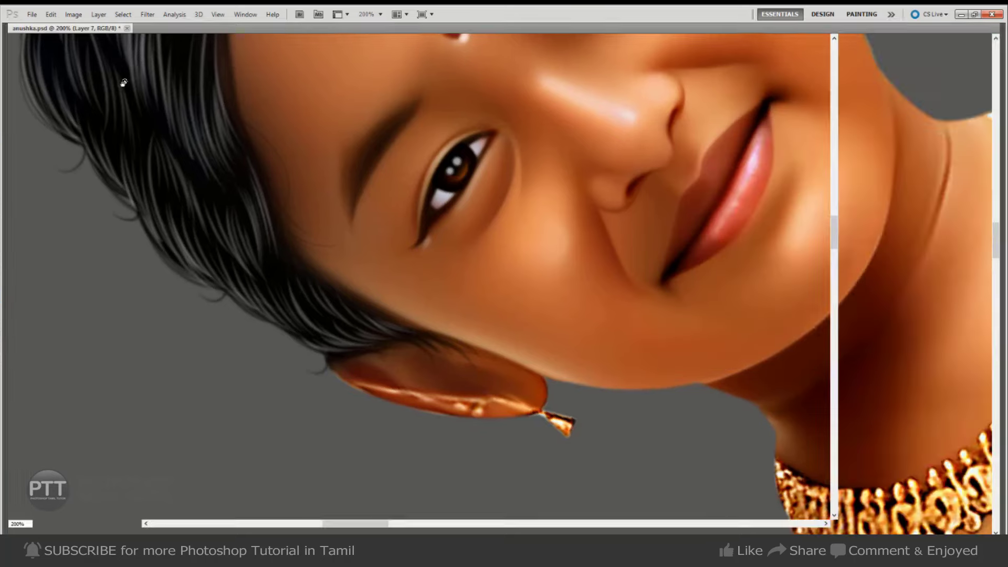
key(Tab)
key(Escape)
key(Tab)
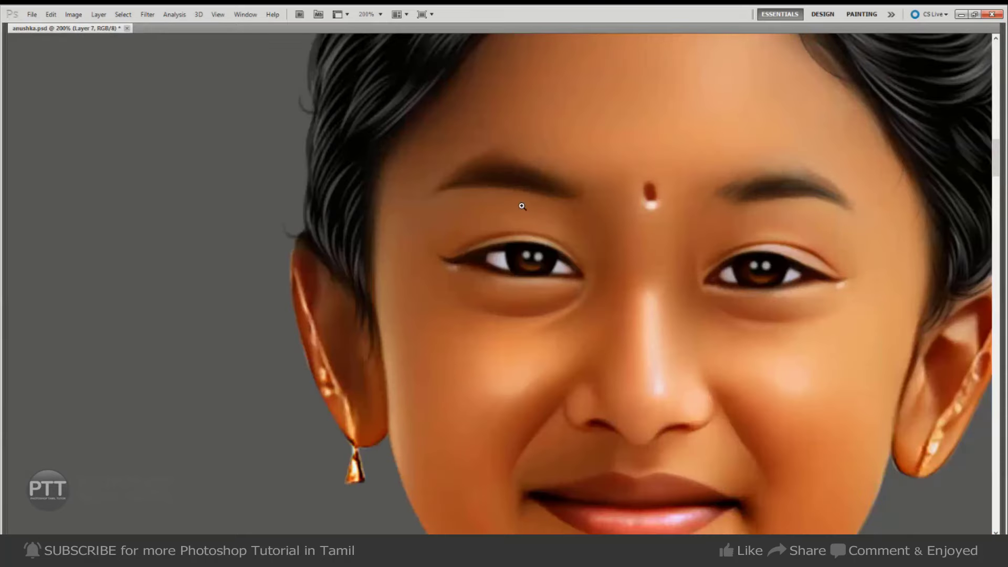
mouse_move(522, 206)
mouse_down()
mouse_move(546, 175)
mouse_move(514, 217)
mouse_up()
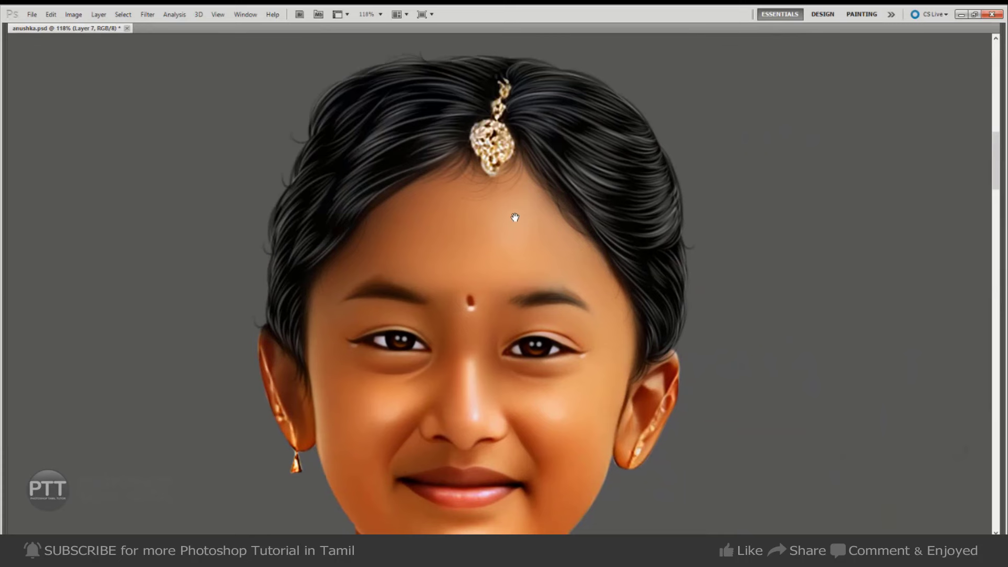
click(532, 315)
scroll(552, 288, up, 3)
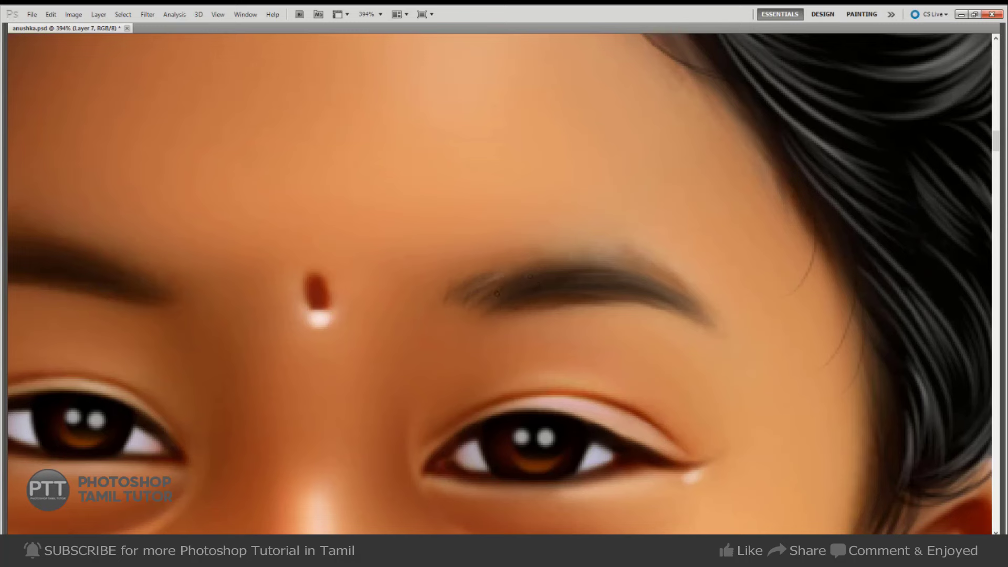
- Paint fine light hair strokes along the right and left eyebrows
mouse_move(467, 299)
mouse_down()
mouse_move(514, 274)
mouse_move(551, 272)
mouse_move(587, 289)
mouse_up()
mouse_move(525, 291)
mouse_down()
mouse_move(597, 282)
mouse_move(667, 293)
mouse_up()
drag(595, 288, 681, 293)
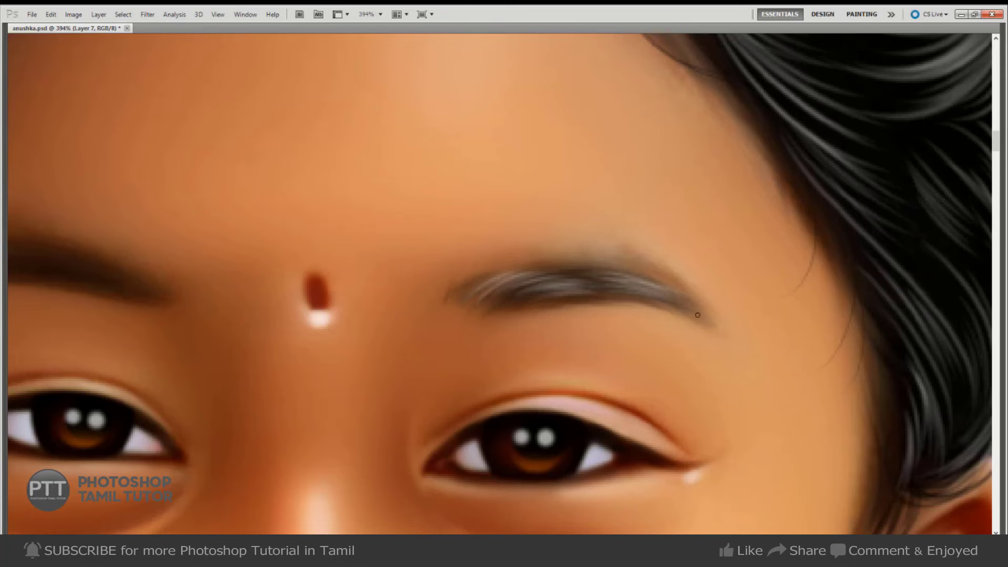
mouse_move(551, 288)
mouse_down()
mouse_move(637, 266)
mouse_move(764, 267)
mouse_up()
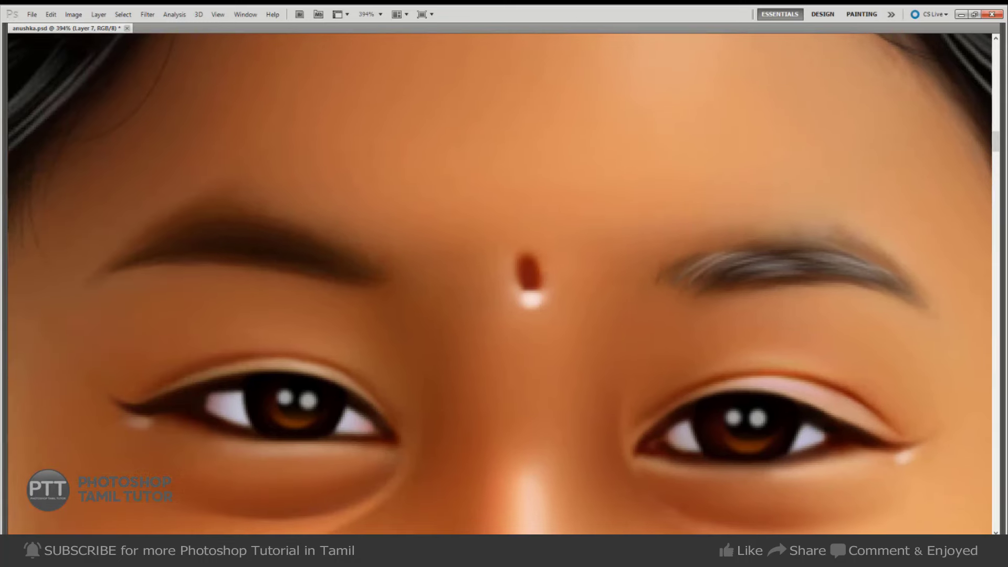
drag(101, 273, 219, 226)
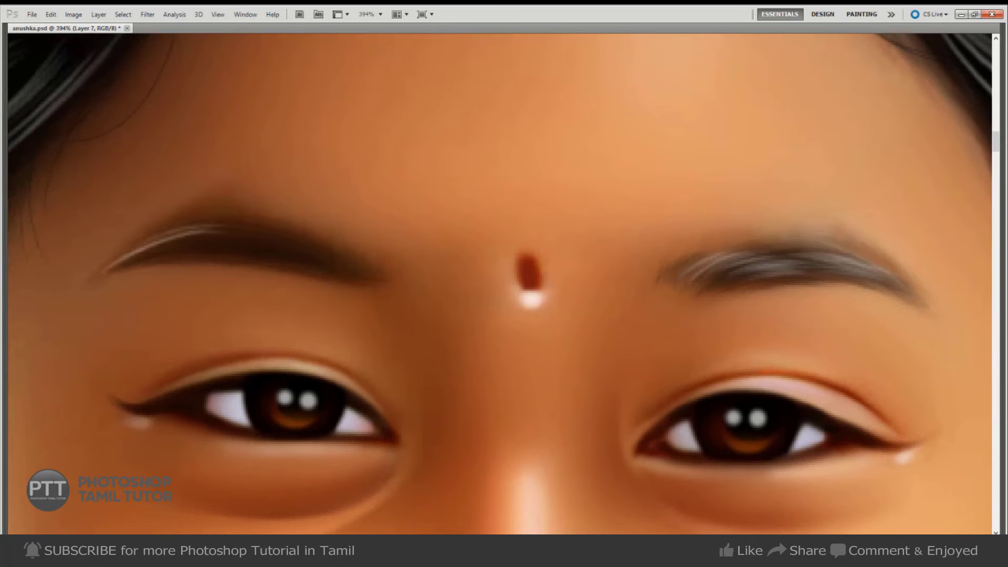
mouse_move(159, 246)
mouse_down()
mouse_move(247, 238)
mouse_move(276, 249)
mouse_move(323, 245)
mouse_move(350, 271)
mouse_up()
mouse_move(264, 245)
mouse_down()
mouse_move(338, 264)
mouse_move(302, 248)
mouse_up()
- Preview a Hue/Saturation adjustment with Colorize on at saturation 25
drag(402, 280, 293, 236)
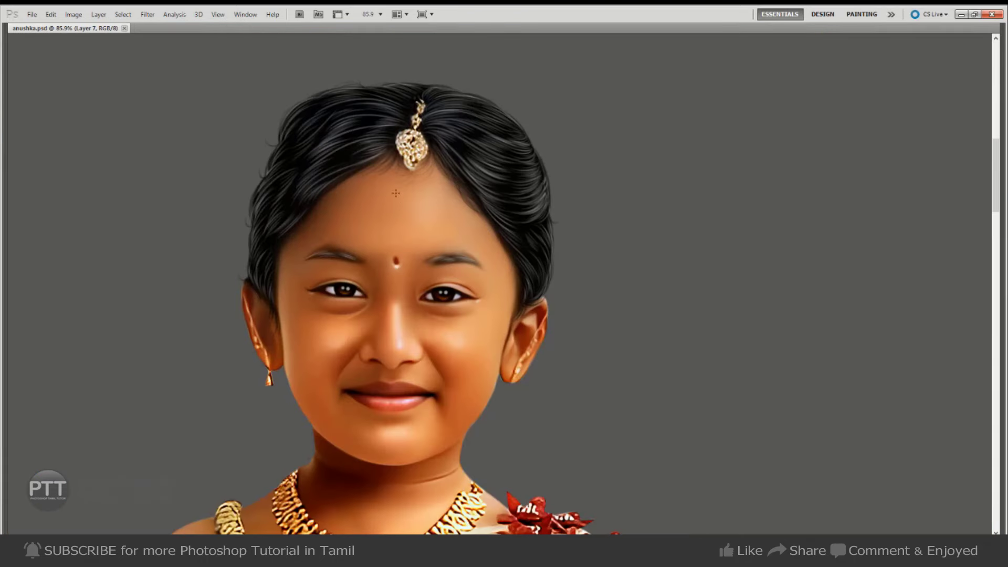
key(ctrl+u)
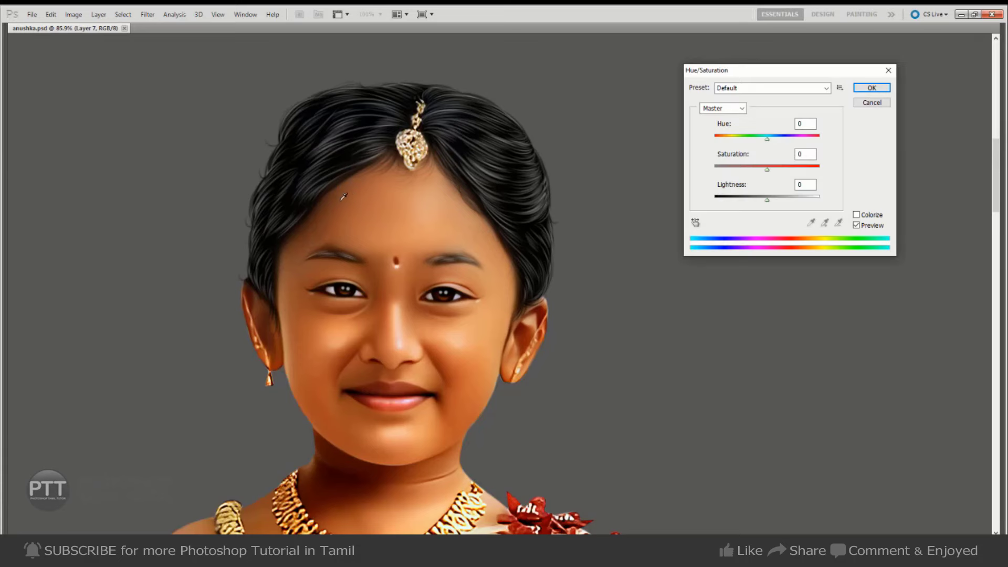
click(856, 214)
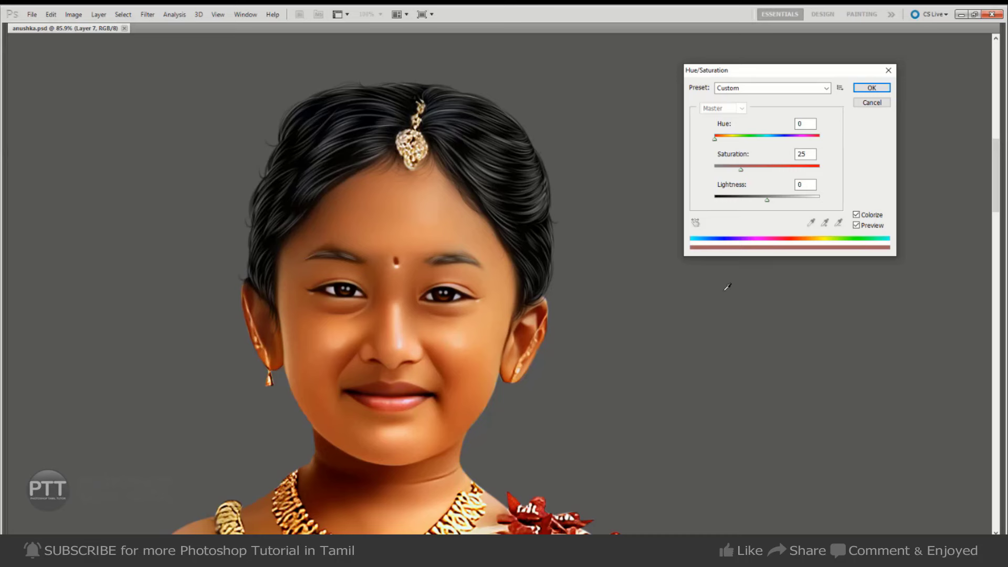
- Cancel the pending colour adjustment and briefly hide the hair layer to compare
click(856, 215)
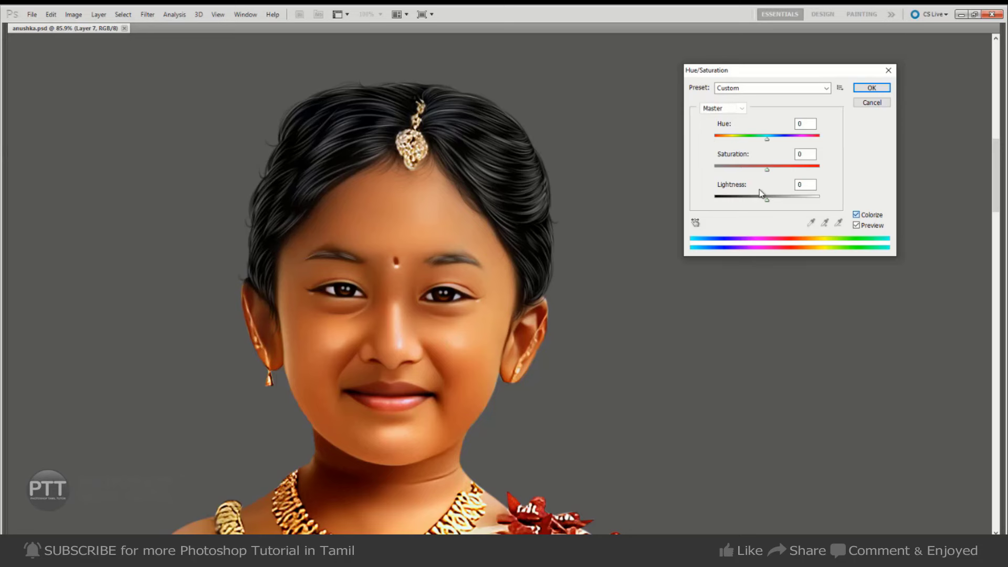
key(Return)
key(Tab)
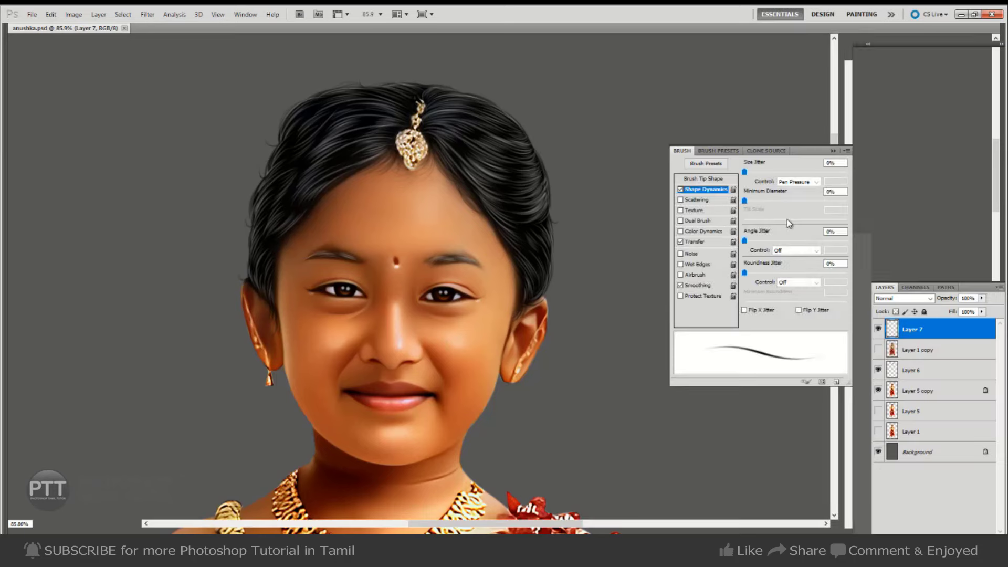
click(878, 329)
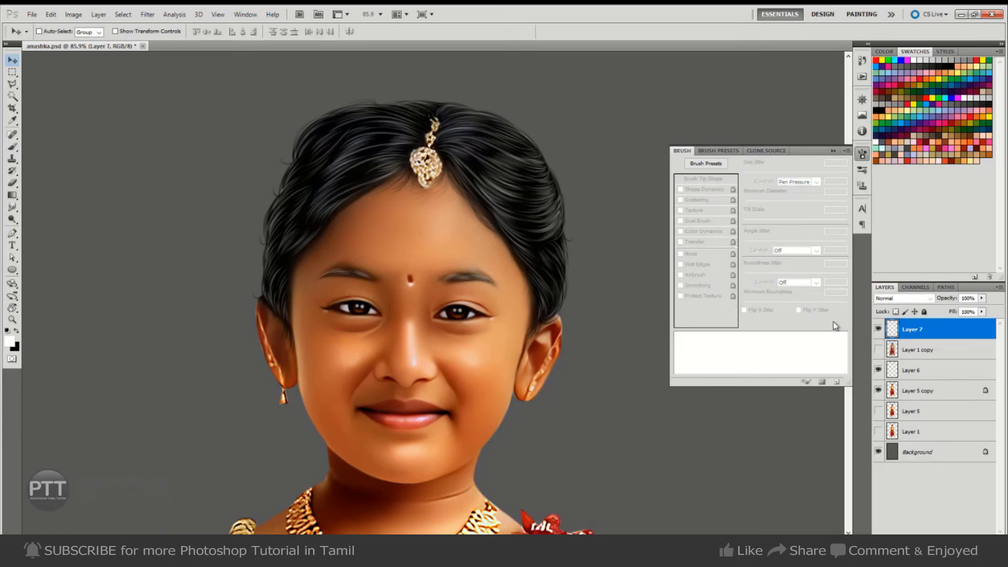
key(ctrl+s)
drag(587, 199, 564, 195)
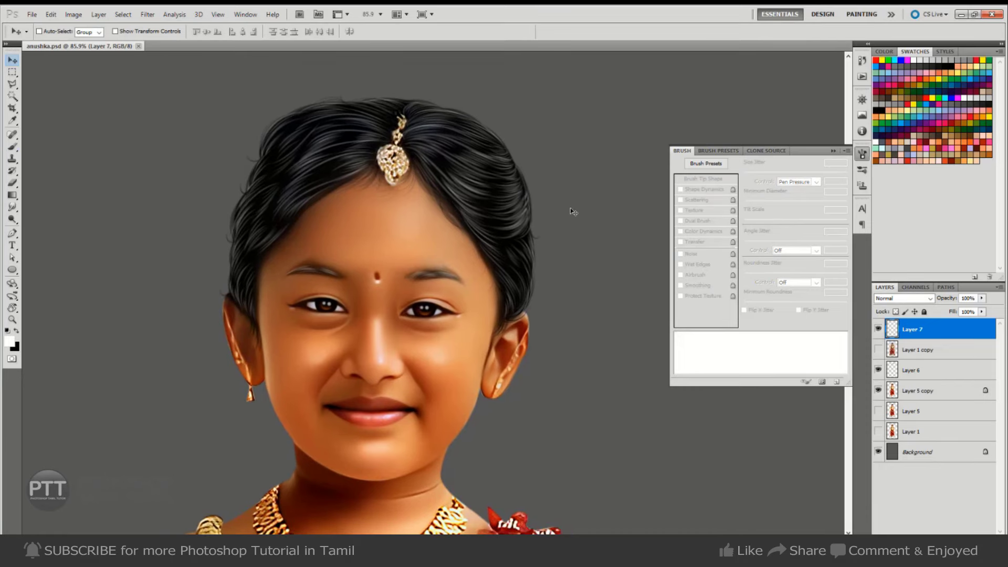
- Colorize the hair dark teal-blue with Saturation 62 and Lightness -62 in Hue/Saturation
key(ctrl+u)
click(857, 215)
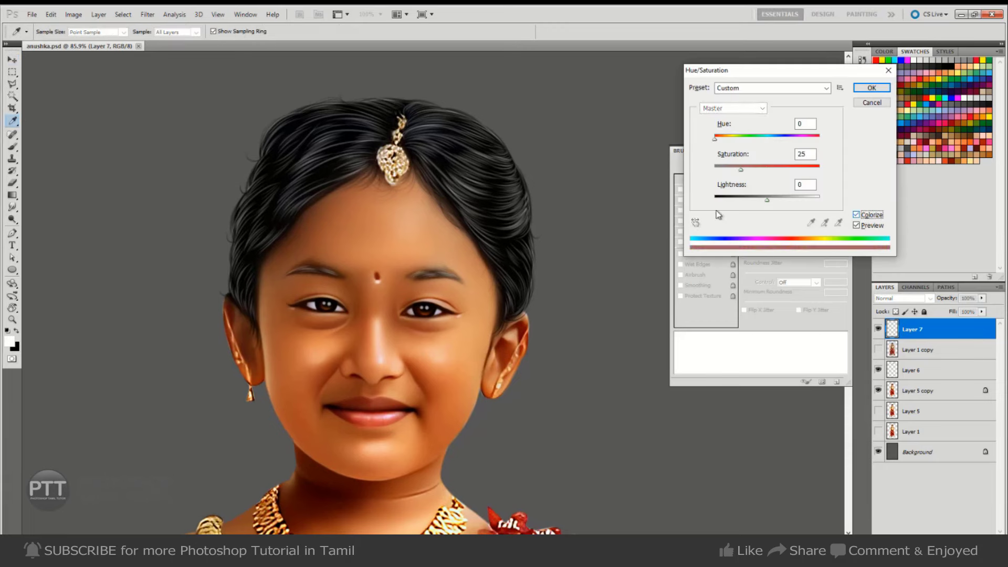
click(745, 199)
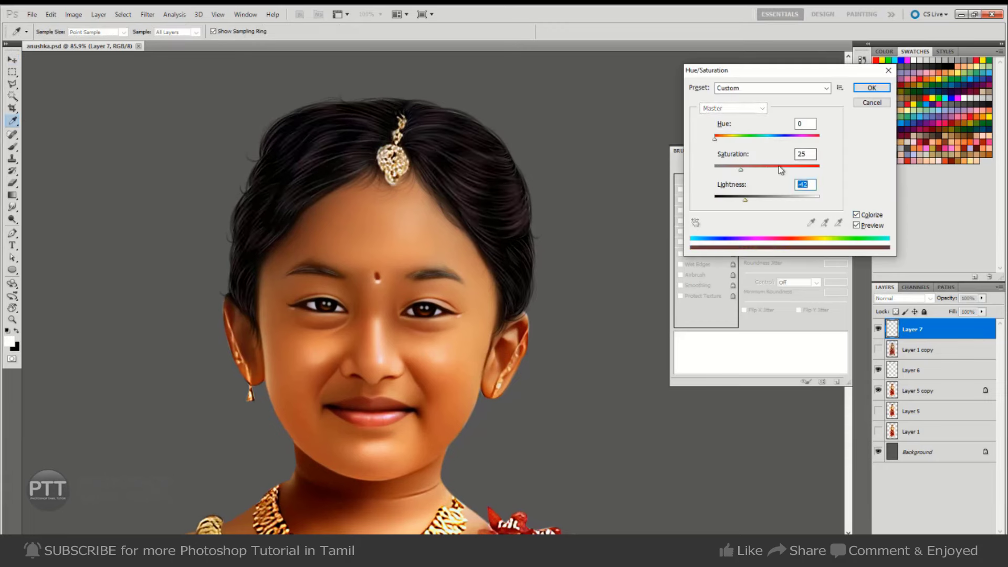
drag(750, 140, 779, 169)
click(734, 199)
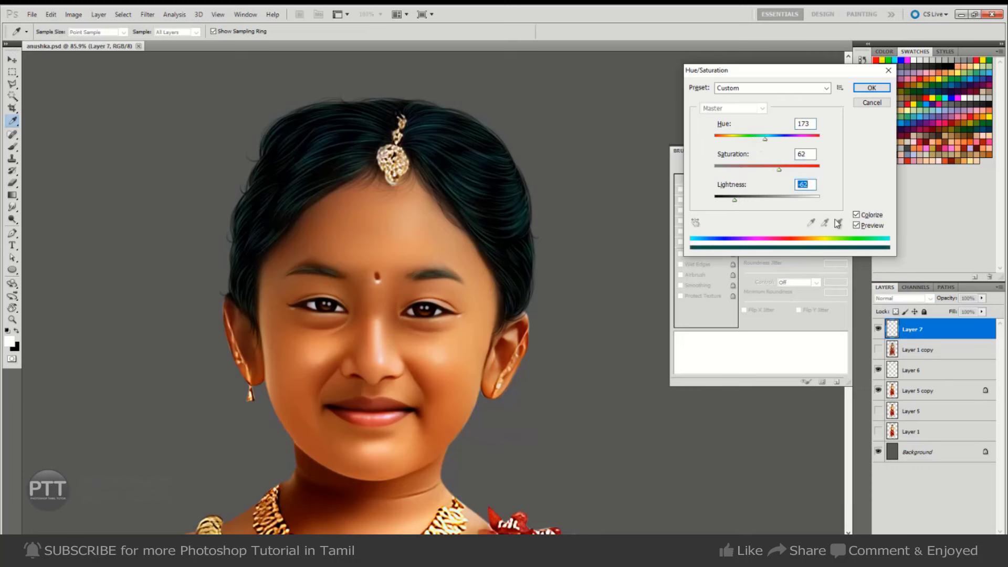
click(857, 215)
click(857, 215)
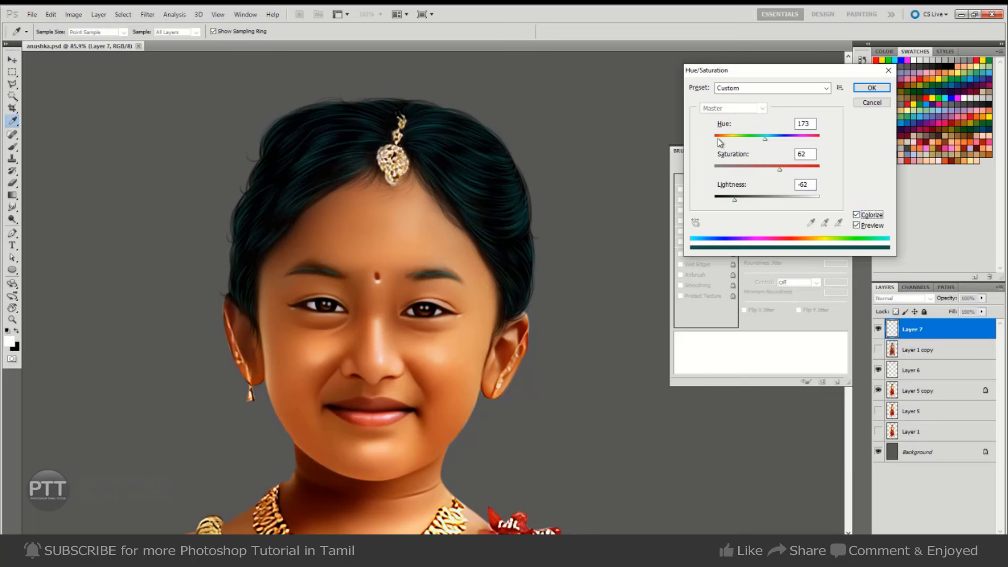
click(765, 138)
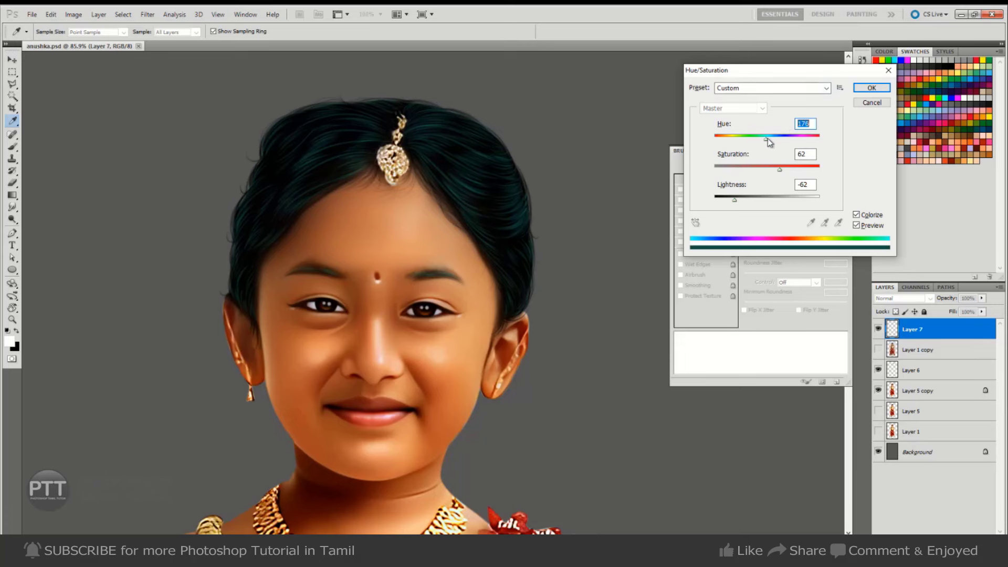
drag(765, 138, 767, 138)
drag(766, 138, 770, 141)
click(866, 89)
- Toggle the photo background layer on and off, leaving it hidden
click(877, 349)
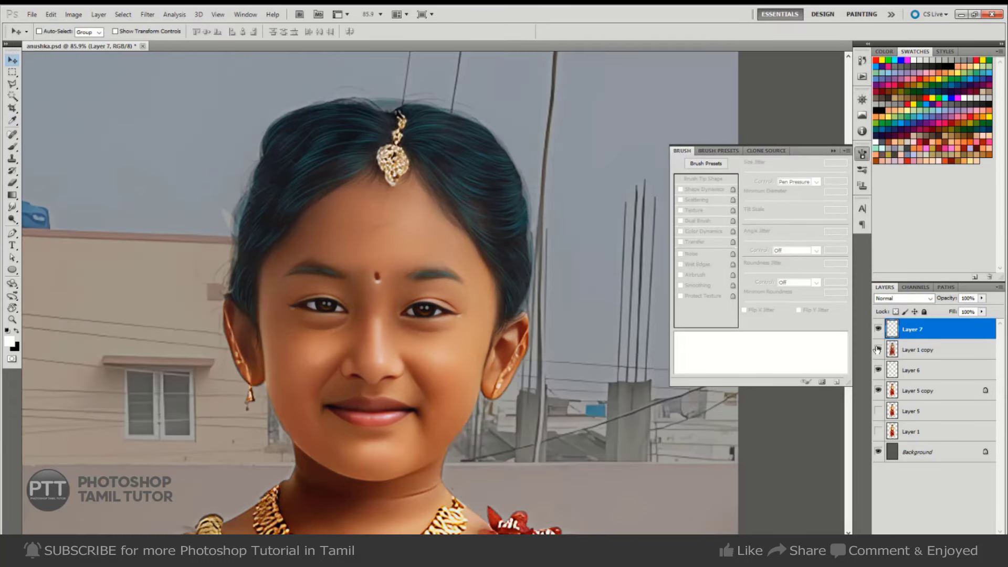
click(877, 349)
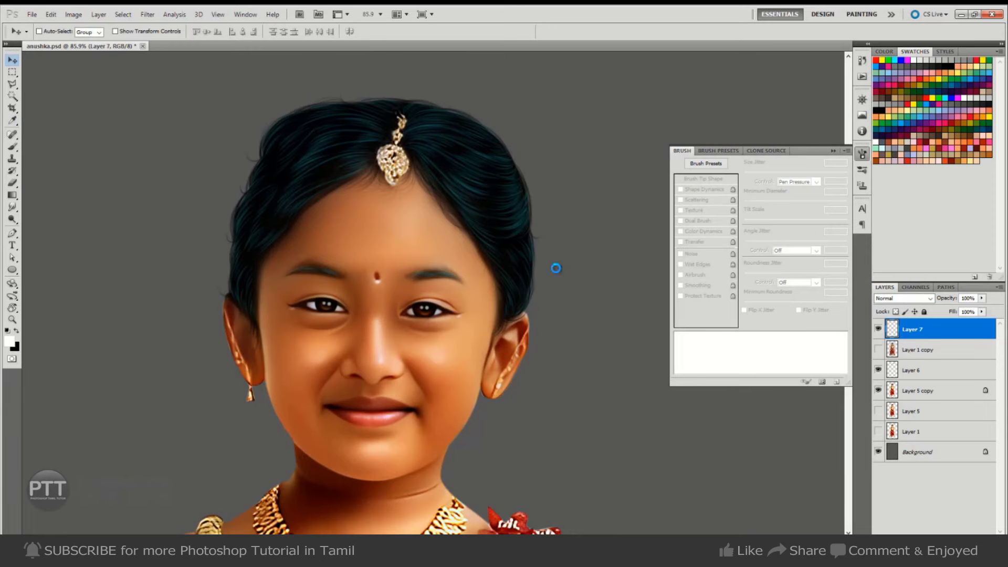
scroll(556, 268, down, 3)
scroll(556, 268, down, 2)
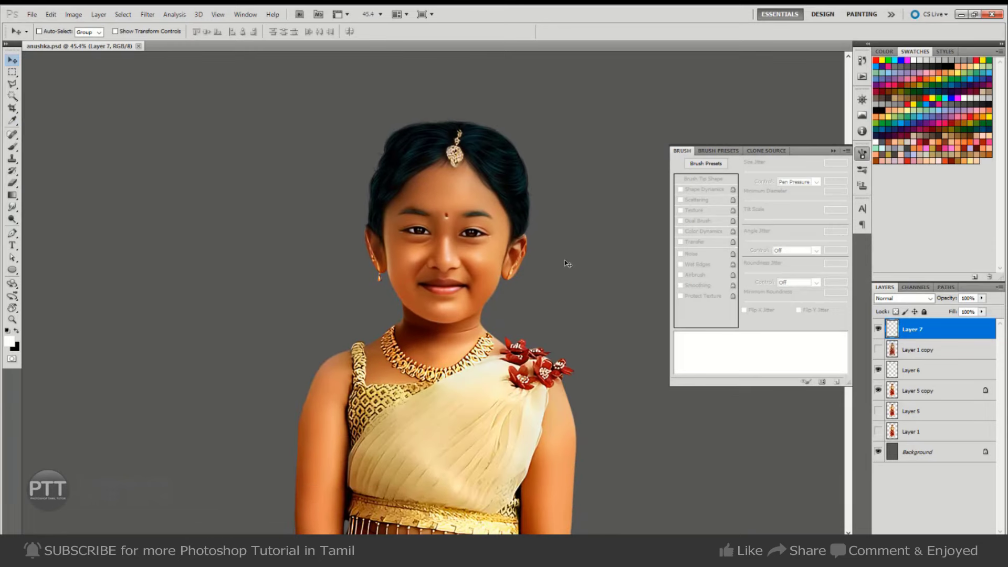
key(r)
key(Tab)
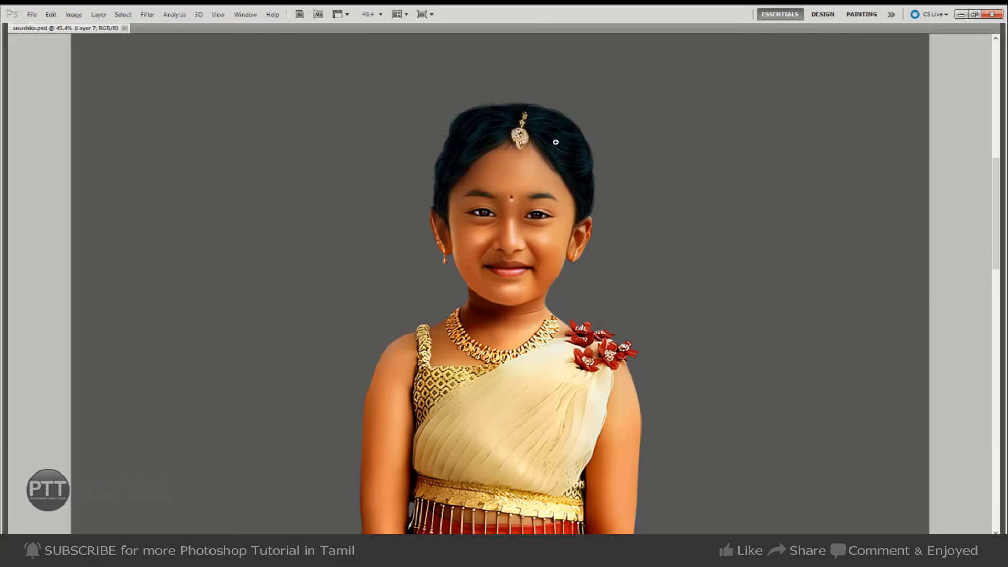
scroll(555, 141, up, 3)
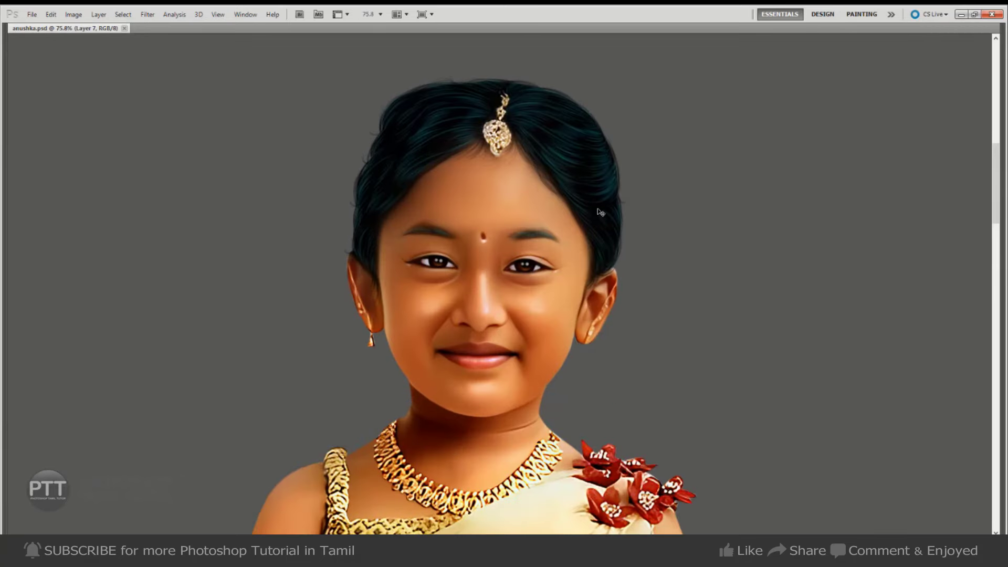
- Shift the hair's hue a little further to +26, then zoom onto the waistband
key(ctrl+u)
mouse_move(767, 138)
mouse_down()
mouse_move(781, 139)
mouse_move(774, 144)
mouse_up()
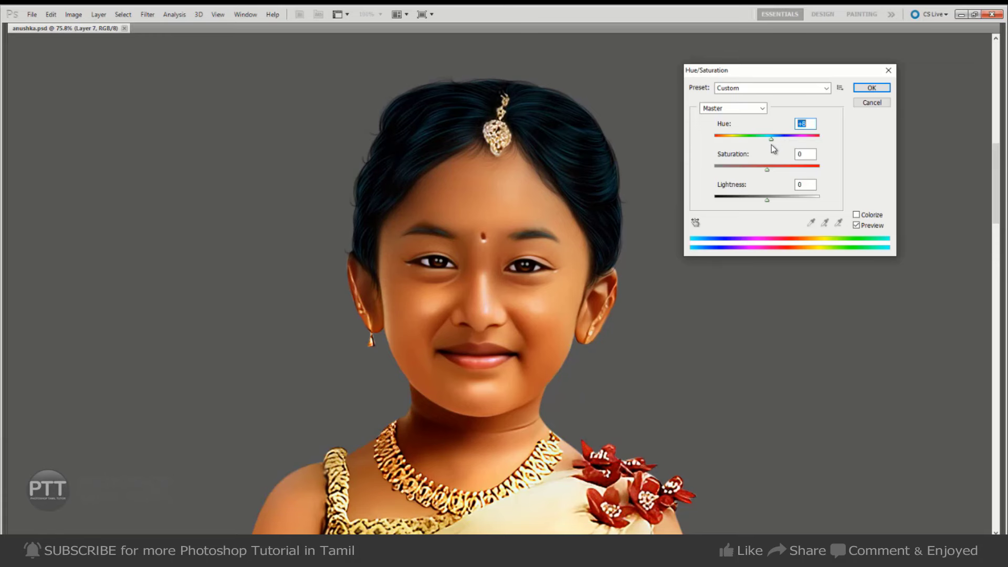
click(872, 88)
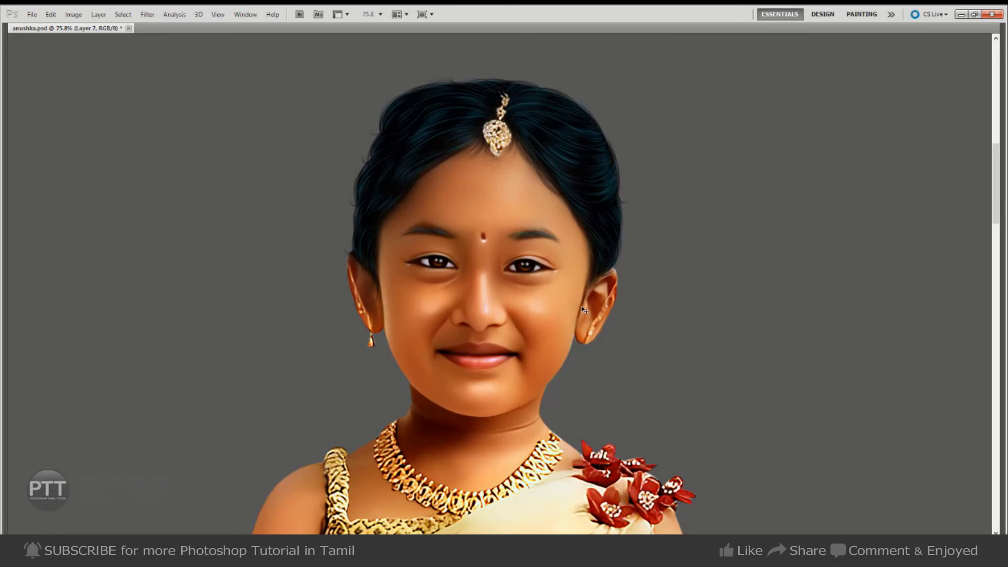
key(ctrl+0)
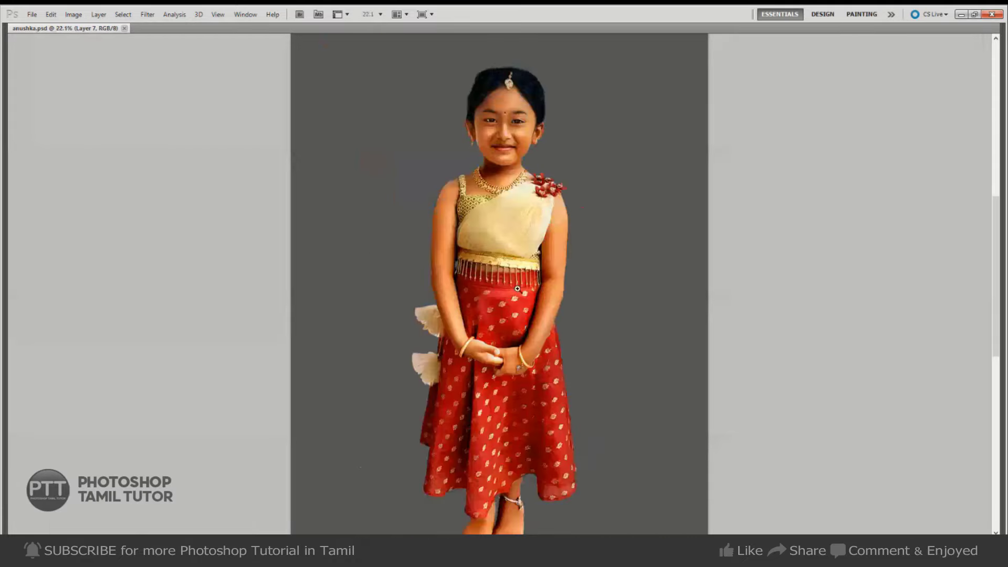
drag(517, 288, 541, 326)
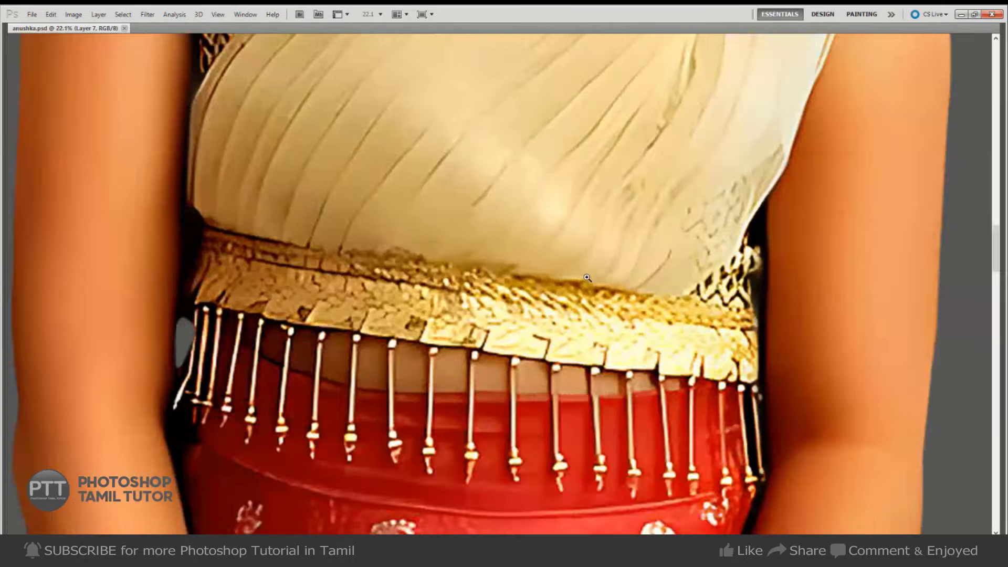
- Give the Smudge tool the 65 px textured tip at 30% strength and test it on the dress
key(Tab)
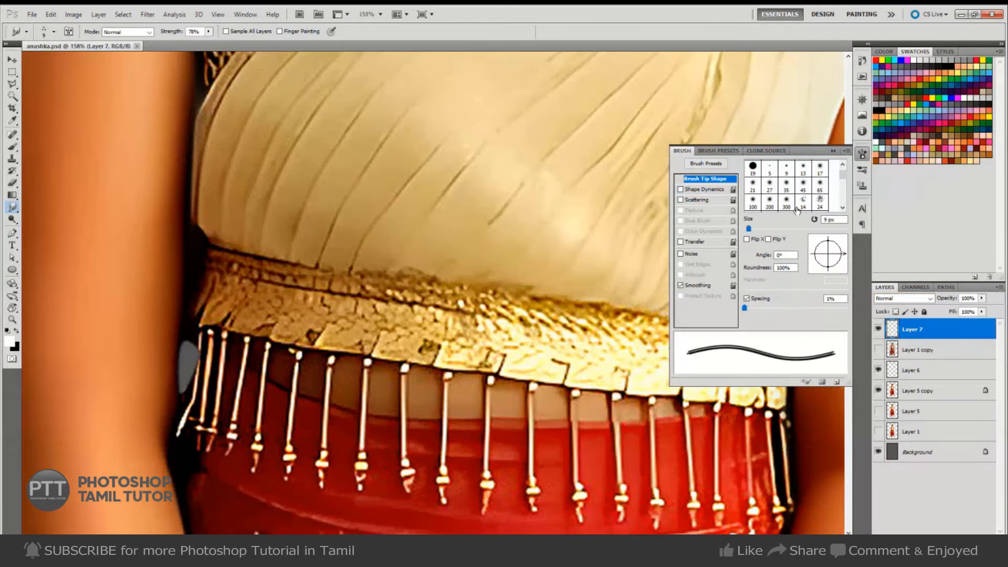
scroll(796, 209, down, 3)
scroll(808, 200, down, 3)
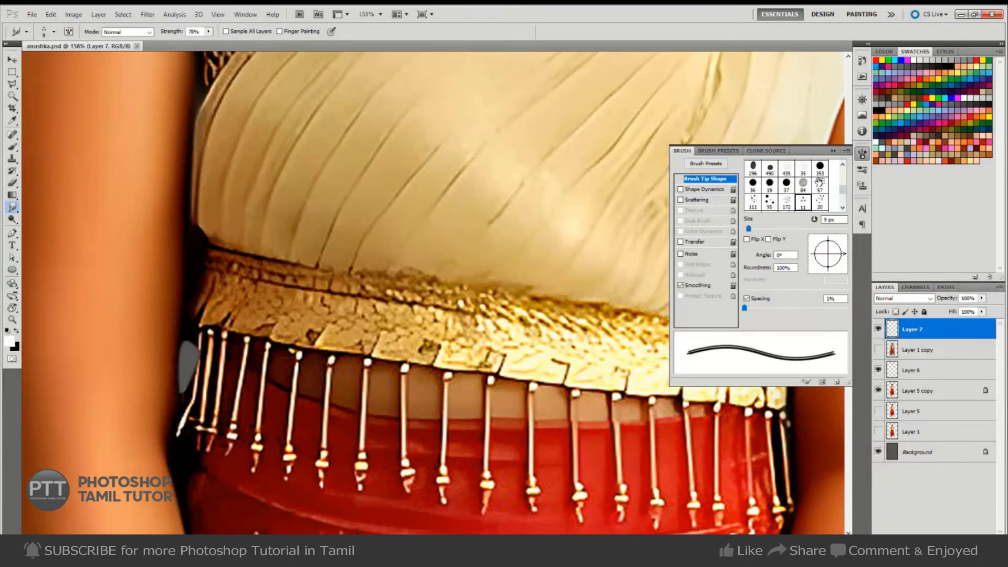
scroll(808, 189, down, 3)
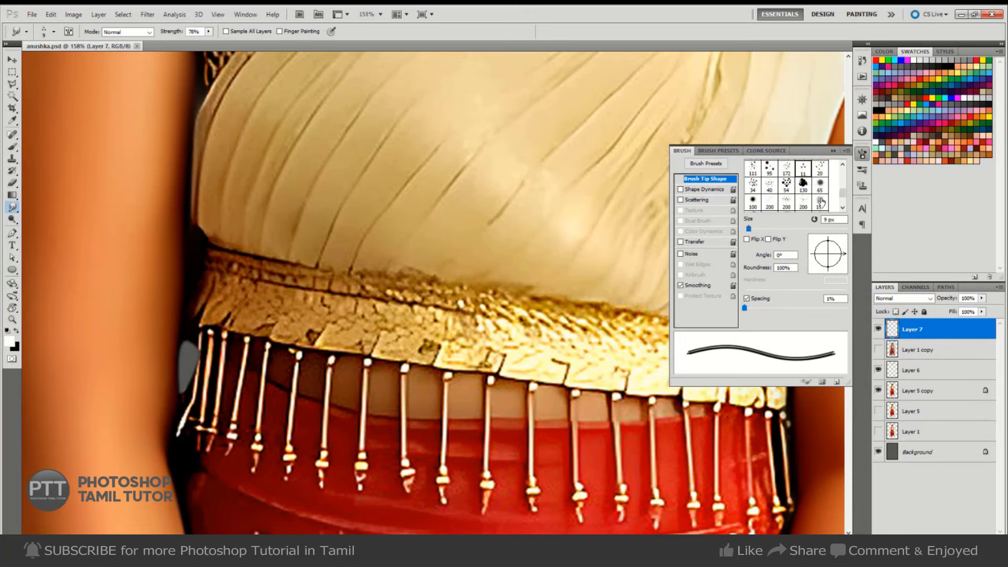
click(819, 173)
key(F5)
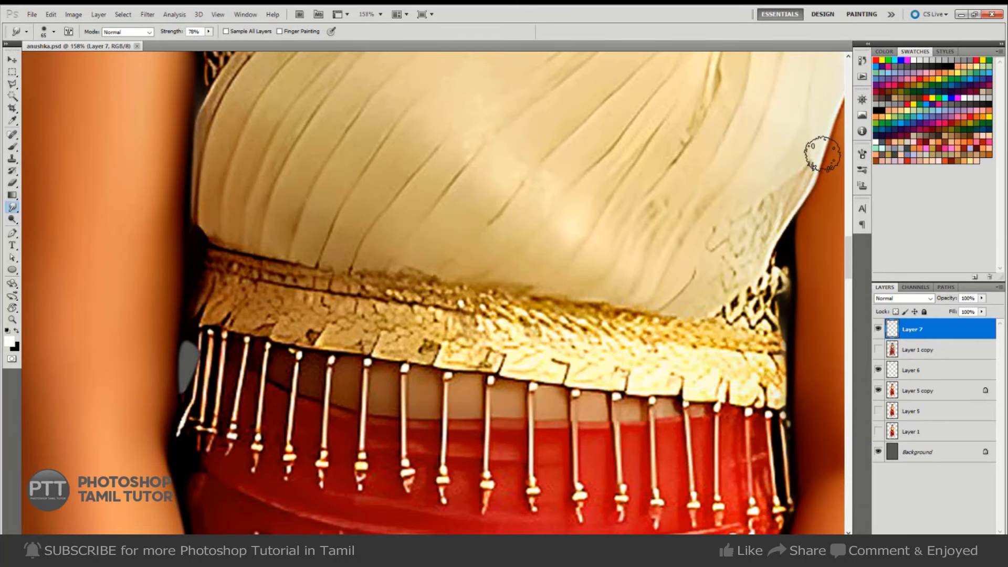
text(30)
drag(511, 394, 507, 397)
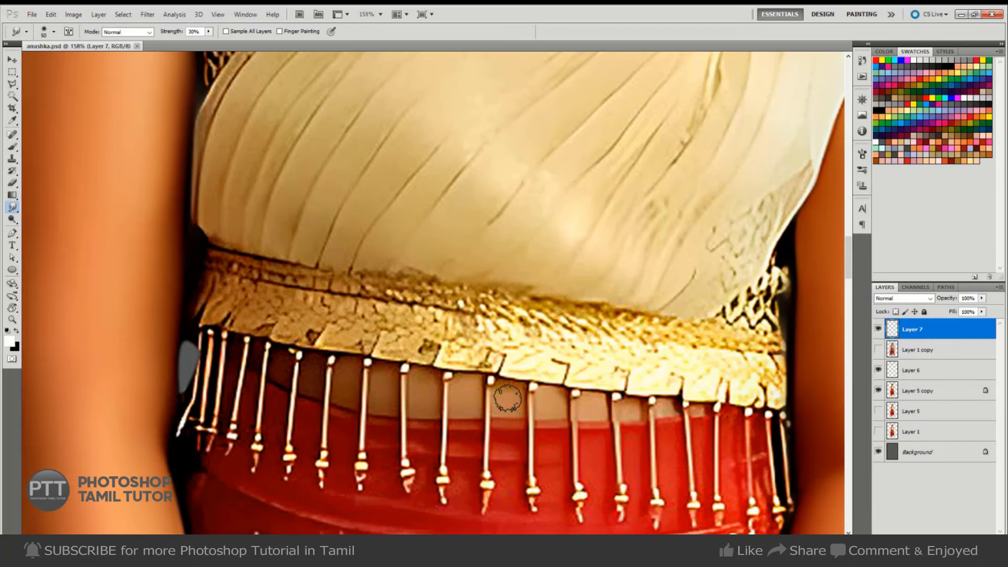
- Select Layer 5 copy and settle the smudge brush size around 40 px
key([)
key([)
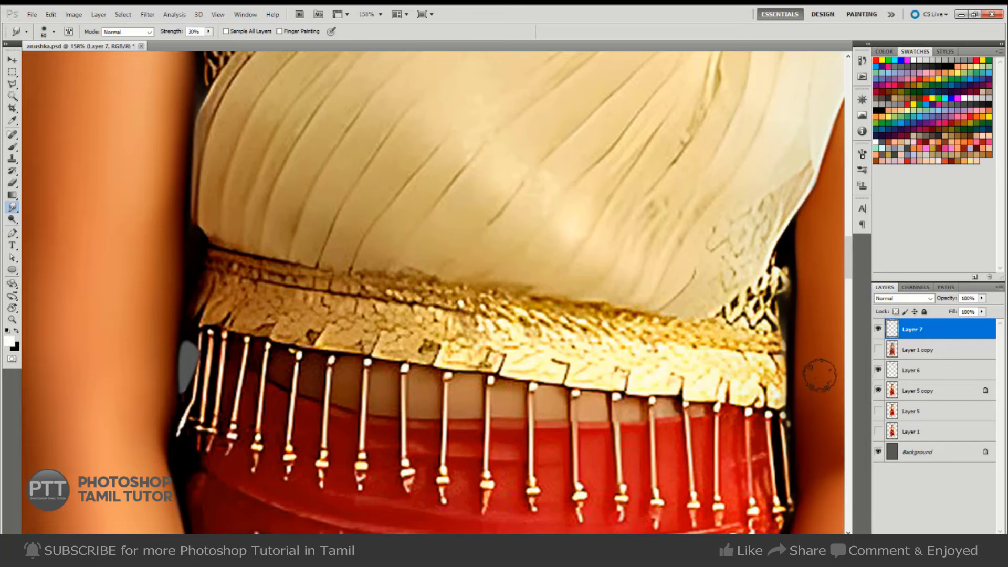
click(893, 394)
key([)
key([)
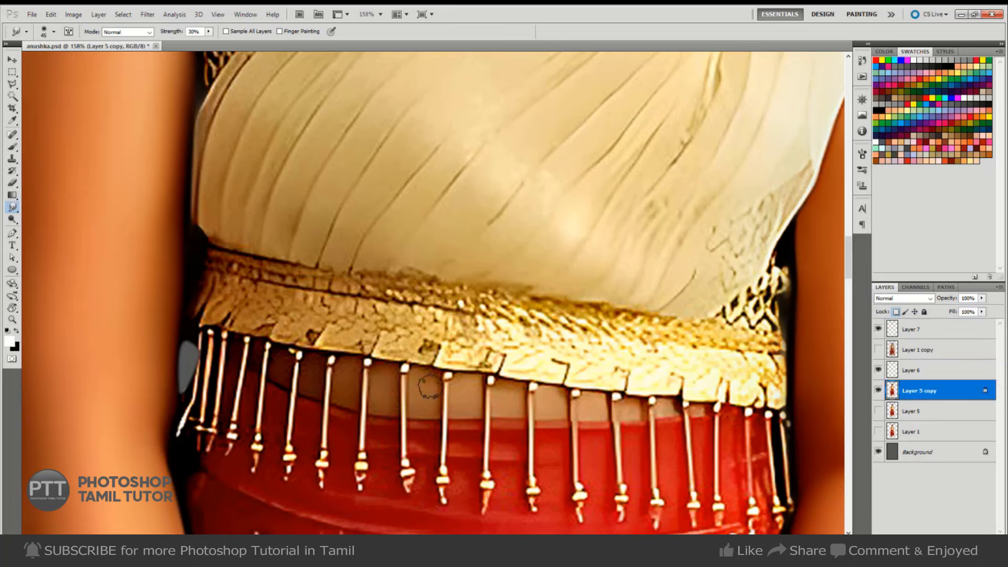
key(bracketright)
key(bracketleft)
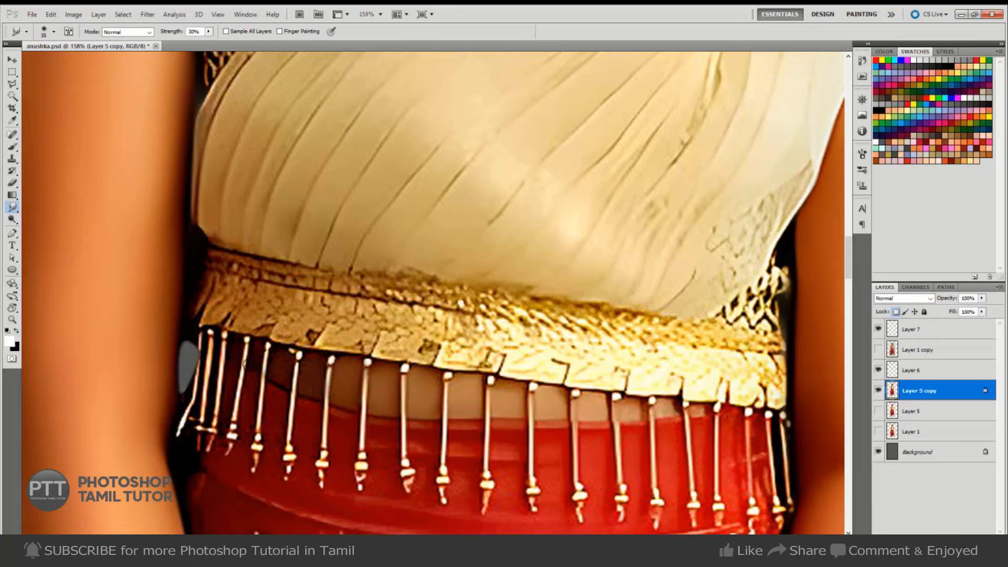
key(bracketright)
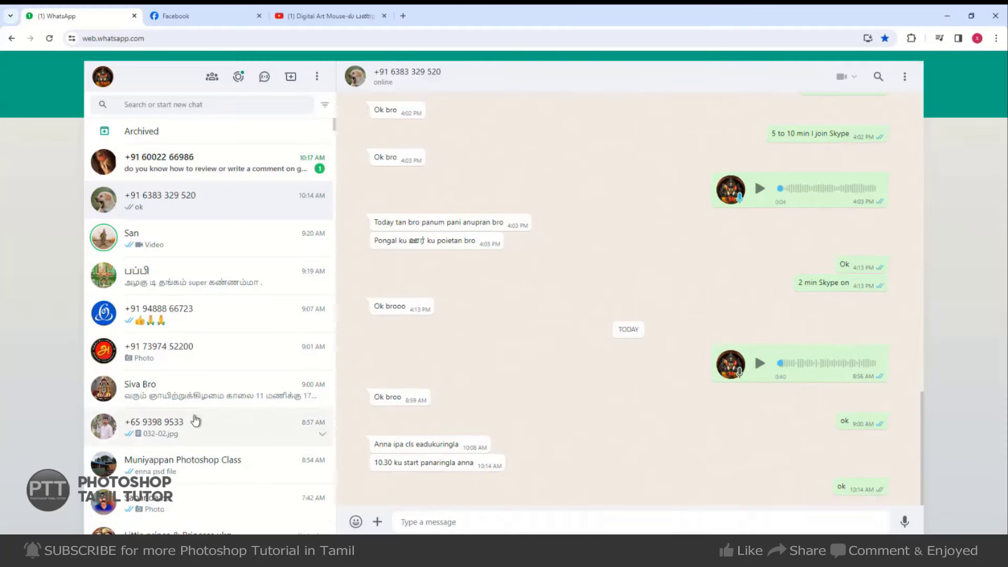
- Reply in the WhatsApp chat with 'bro 11 clock' and then '11 to 12'
text(bro 11 clock)
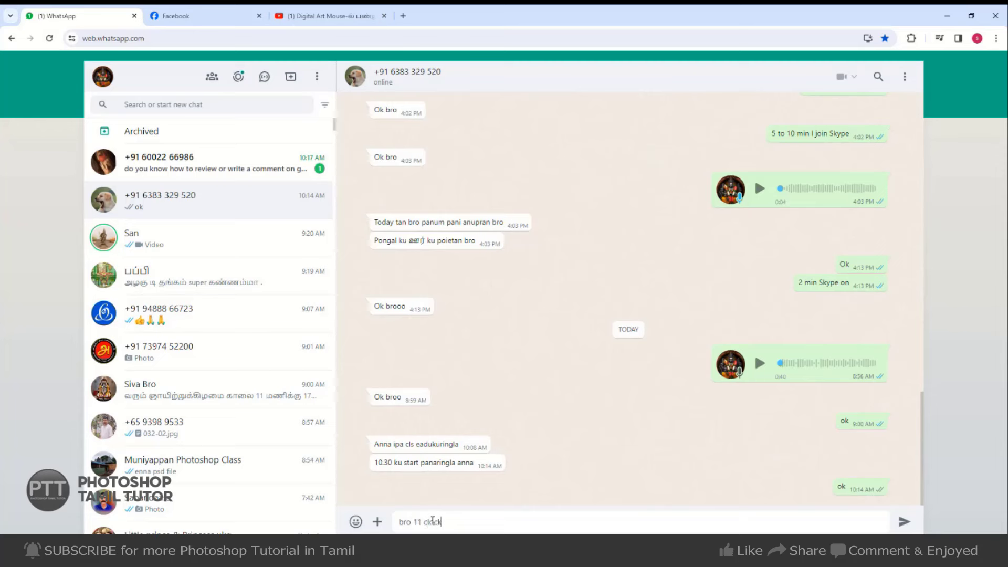
key(Return)
text(11 to 12)
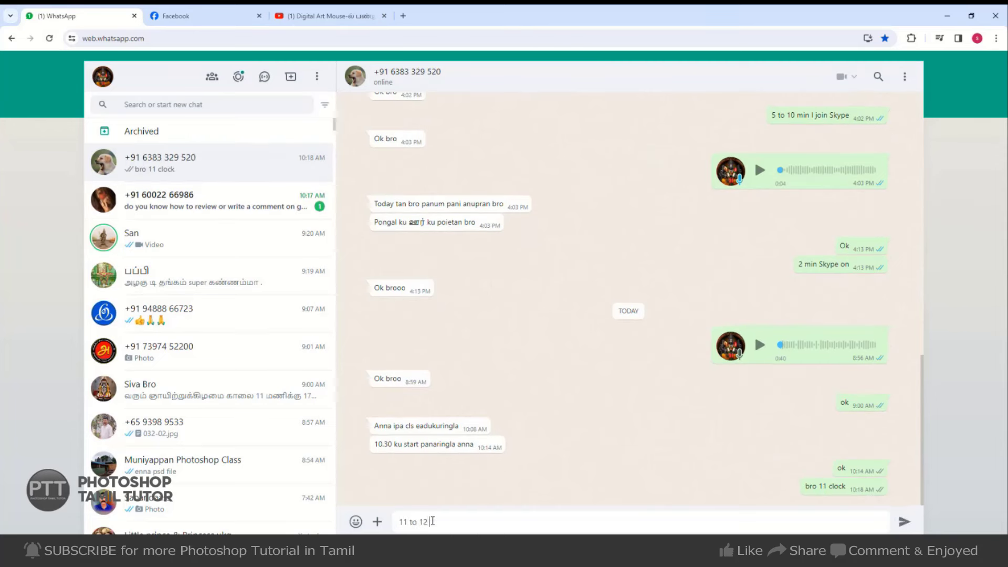
key(Return)
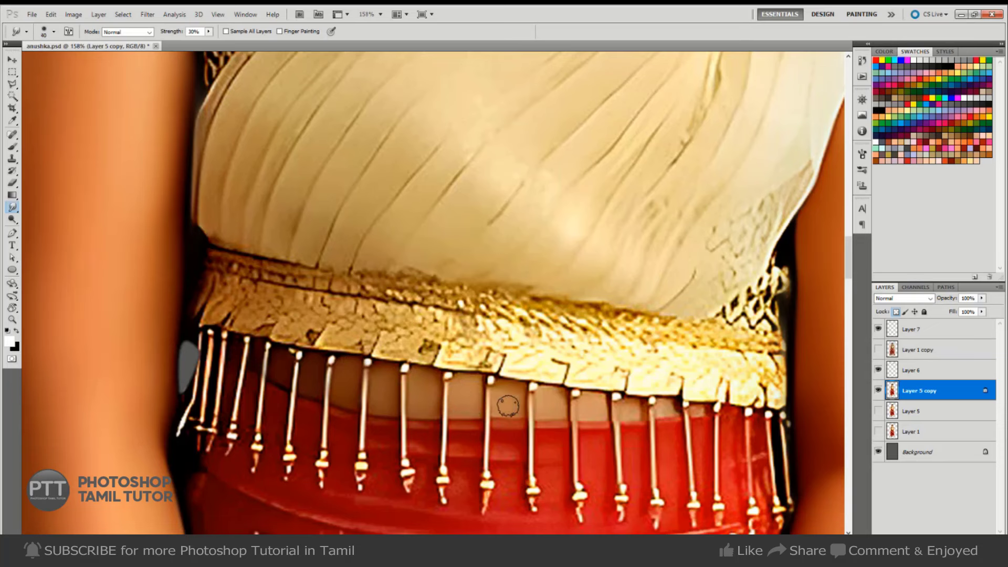
- Shrink the smudge brush to 30 px, zoom out, and send a 👍🙏 emoji reply in WhatsApp
key(bracketleft)
key(ctrl+minus)
key(ctrl+minus)
key(ctrl+minus)
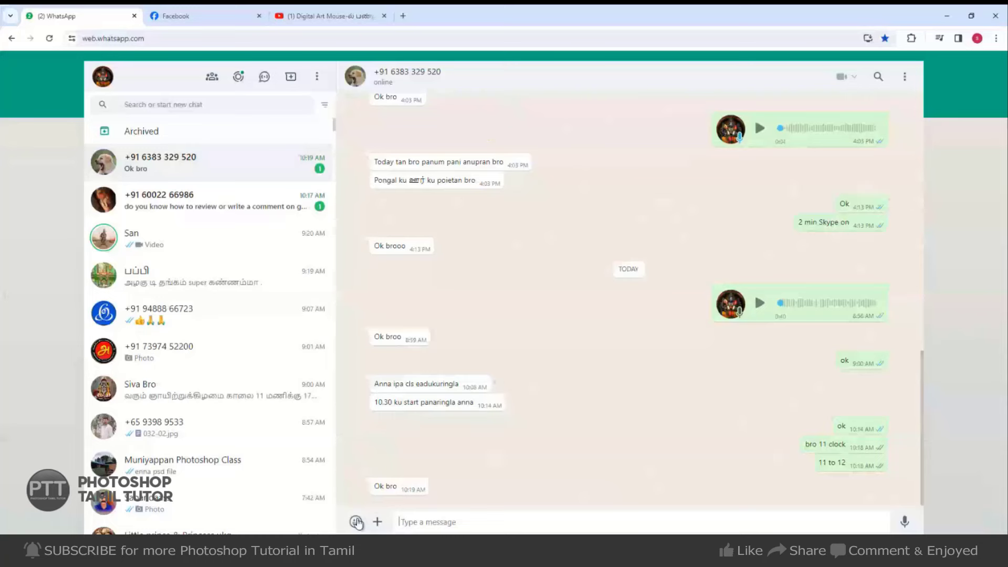
click(357, 520)
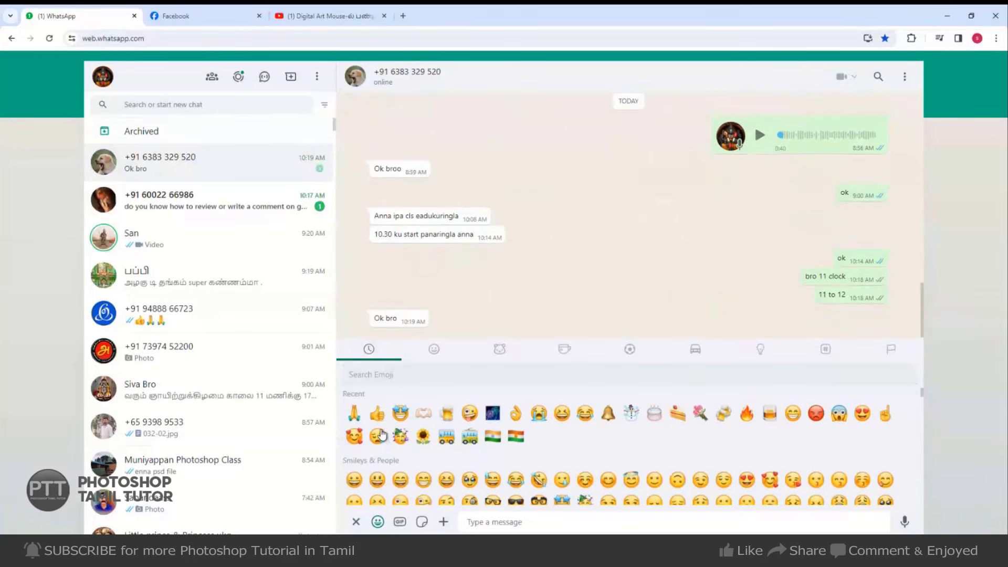
click(377, 413)
key(Return)
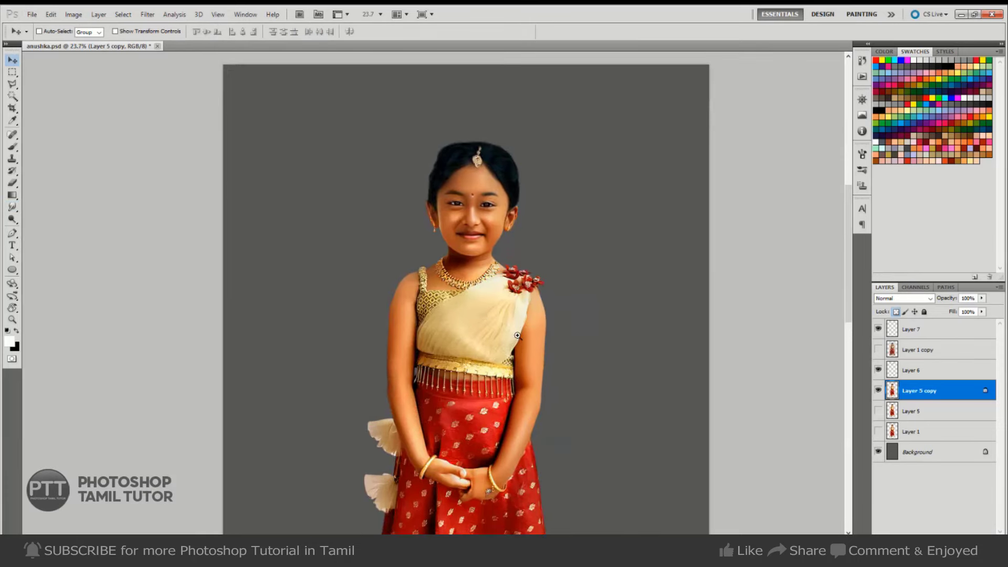
- Zoom in on the cream bodice and size the Smudge brush for retouching it
drag(485, 317, 497, 349)
key(r)
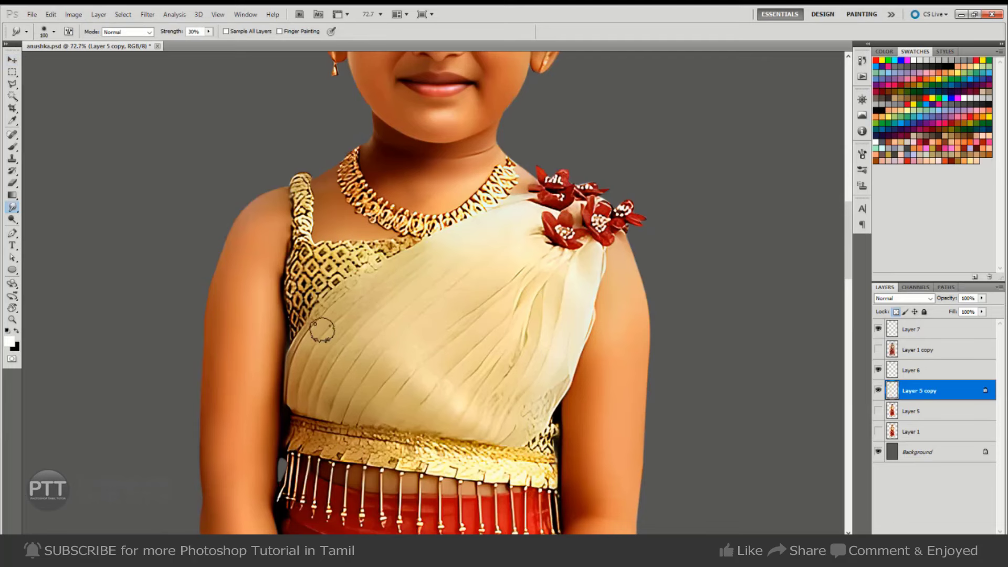
key(bracketright)
key(bracketright)
key(bracketright)
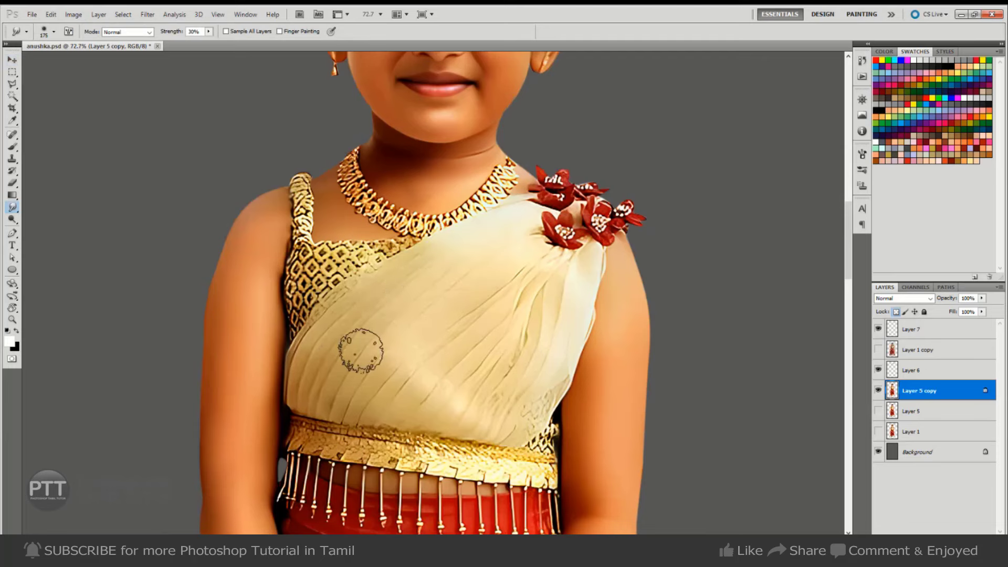
key(bracketleft)
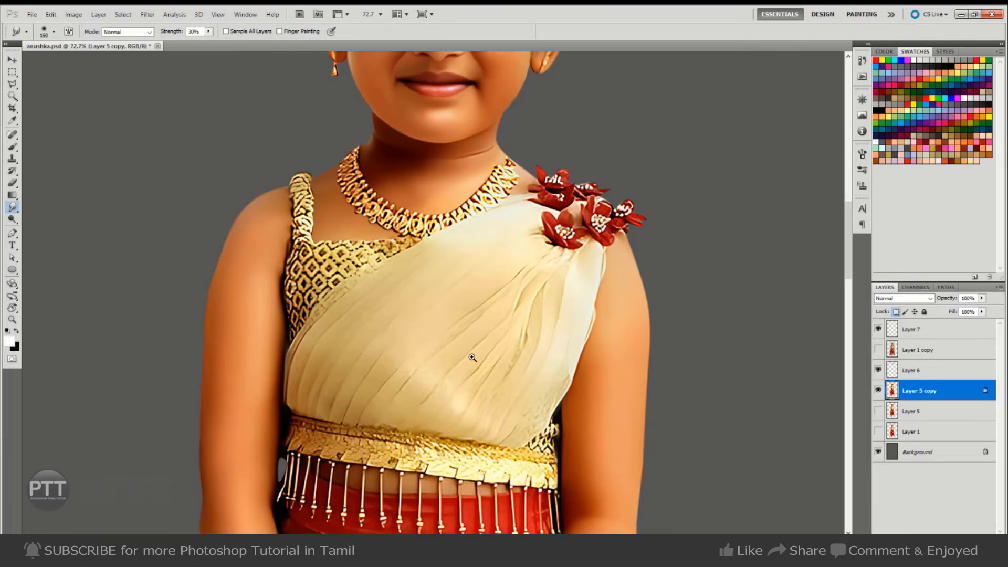
scroll(473, 355, up, 2)
- Sample the tan and dark fold colours, then darken the fold line toward the red flowers
key(b)
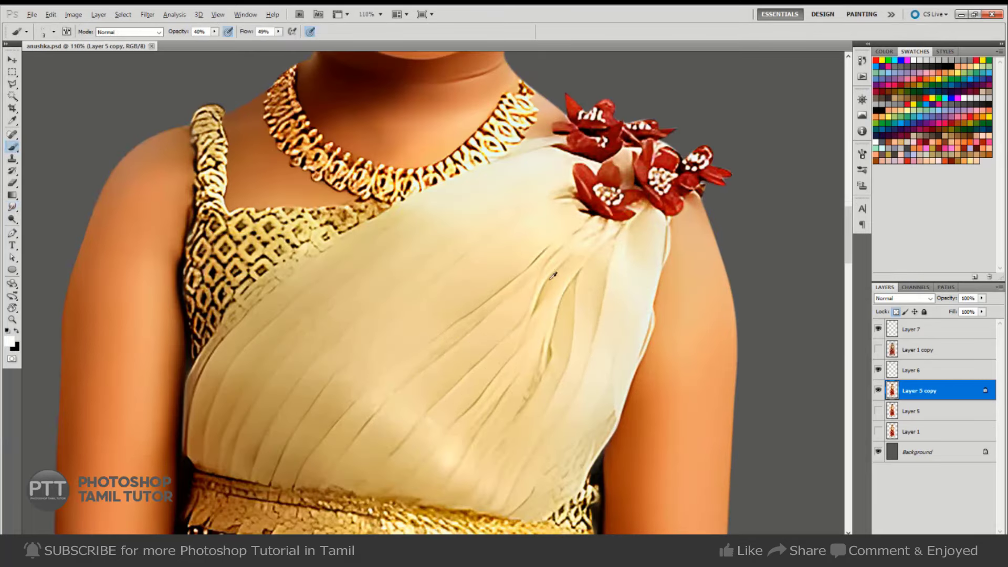
alt+click(541, 298)
scroll(449, 334, up, 1)
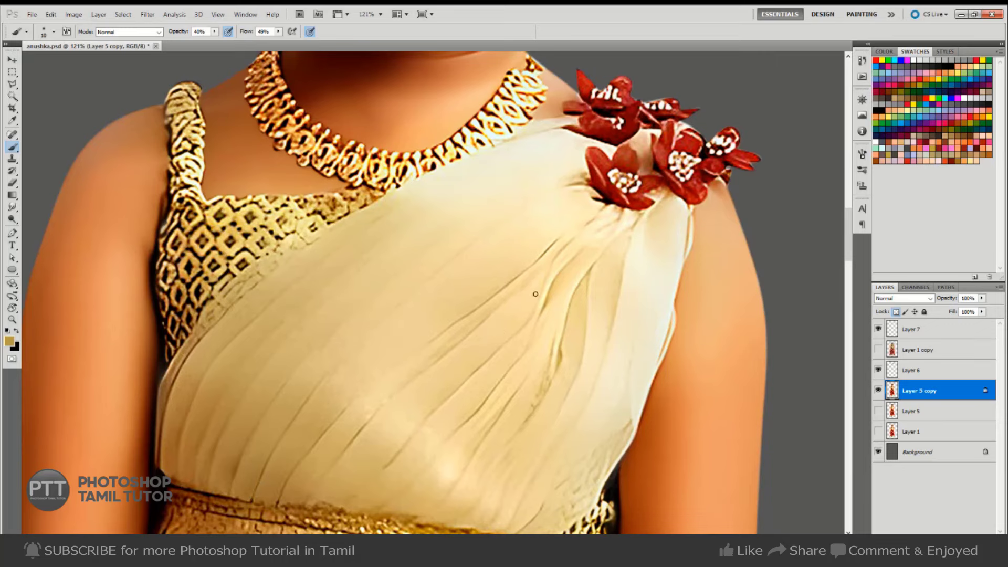
scroll(547, 270, up, 8)
alt+click(539, 235)
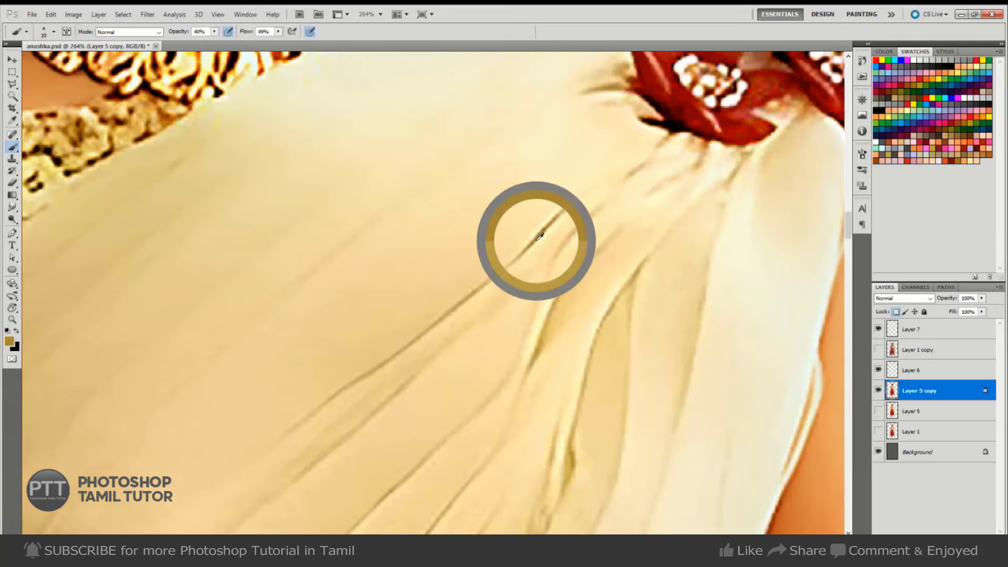
key(bracketleft)
key(bracketleft)
key(bracketleft)
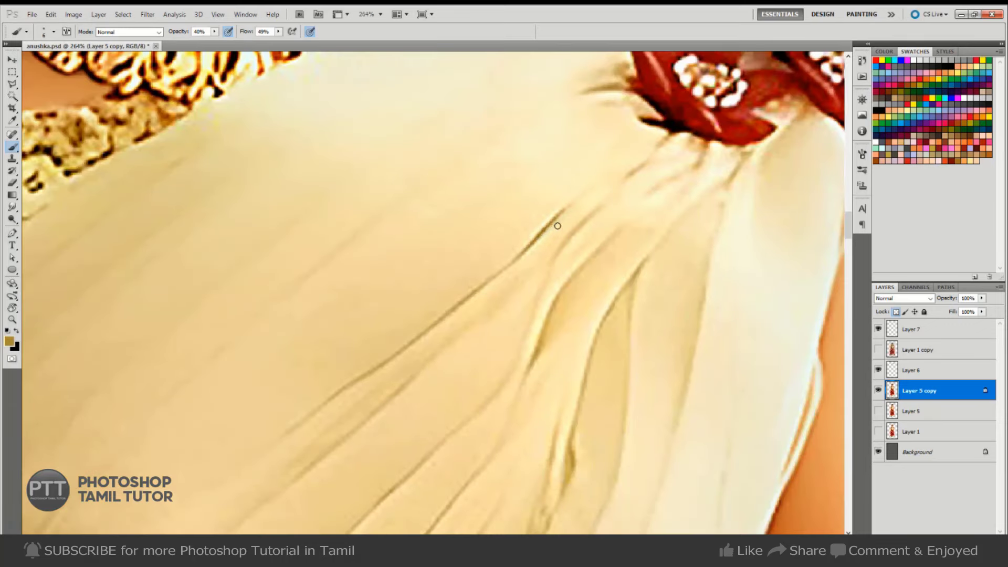
drag(524, 252, 578, 198)
mouse_move(535, 234)
mouse_down()
mouse_move(656, 142)
mouse_move(535, 267)
mouse_up()
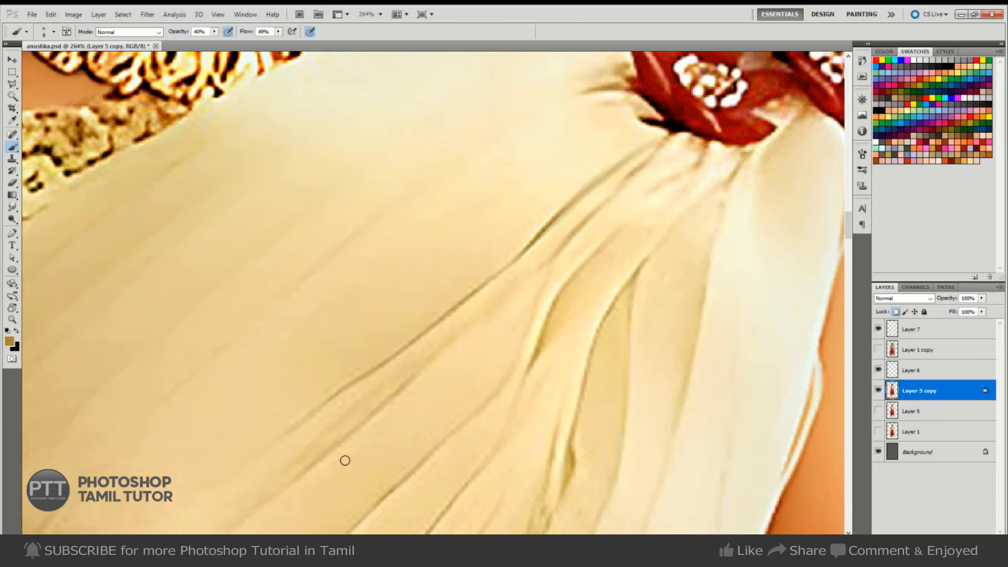
- With a slightly larger brush, darken the lower and vertical fold lines along the bodice
key(bracketright)
key(bracketright)
key(bracketright)
mouse_move(313, 463)
mouse_down()
mouse_move(697, 162)
mouse_move(657, 236)
mouse_move(670, 242)
mouse_up()
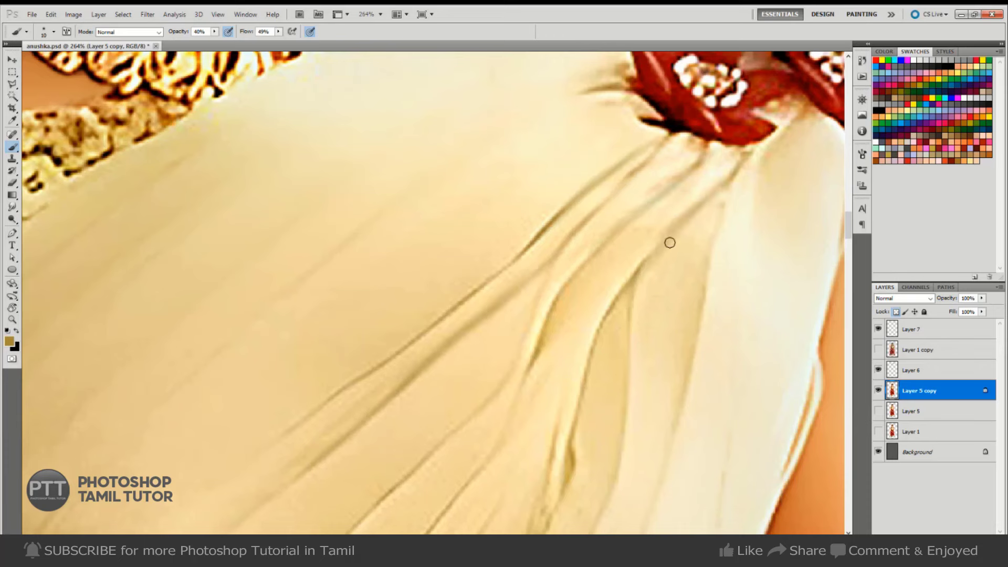
drag(735, 186, 682, 359)
drag(723, 273, 667, 280)
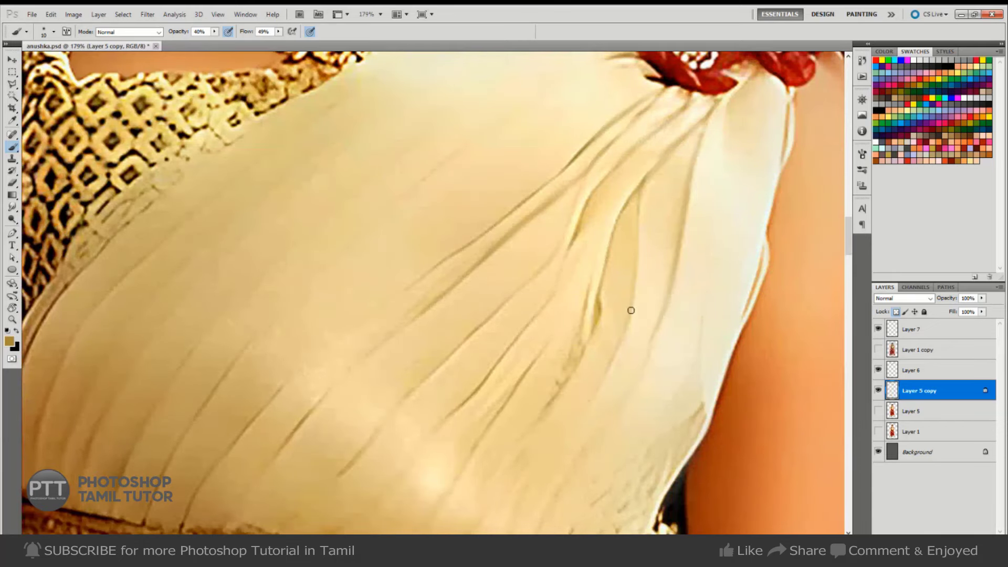
drag(635, 197, 599, 404)
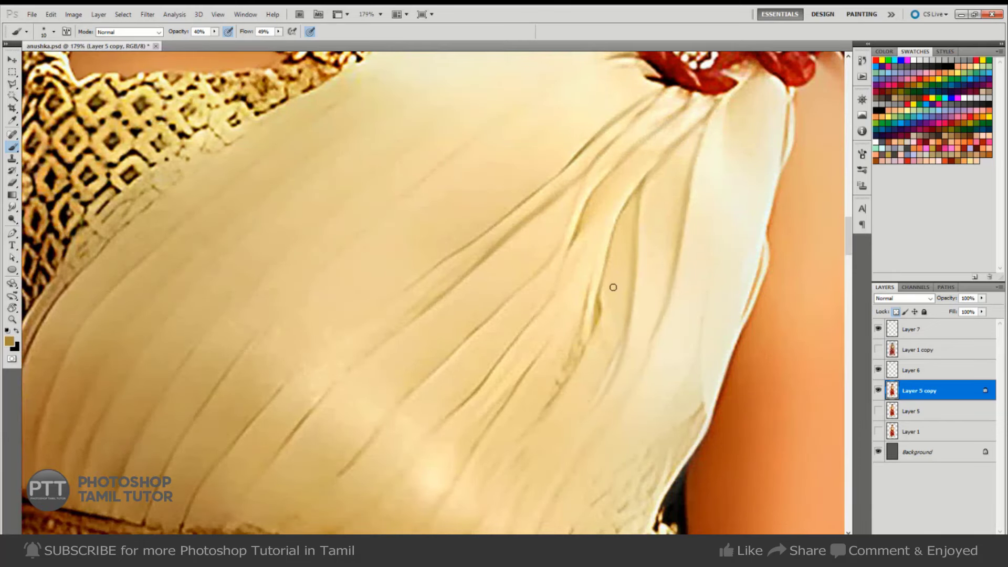
drag(603, 286, 544, 391)
- Paint several diagonal pleat lines across the upper-left bodice, then fit the image
drag(237, 362, 487, 130)
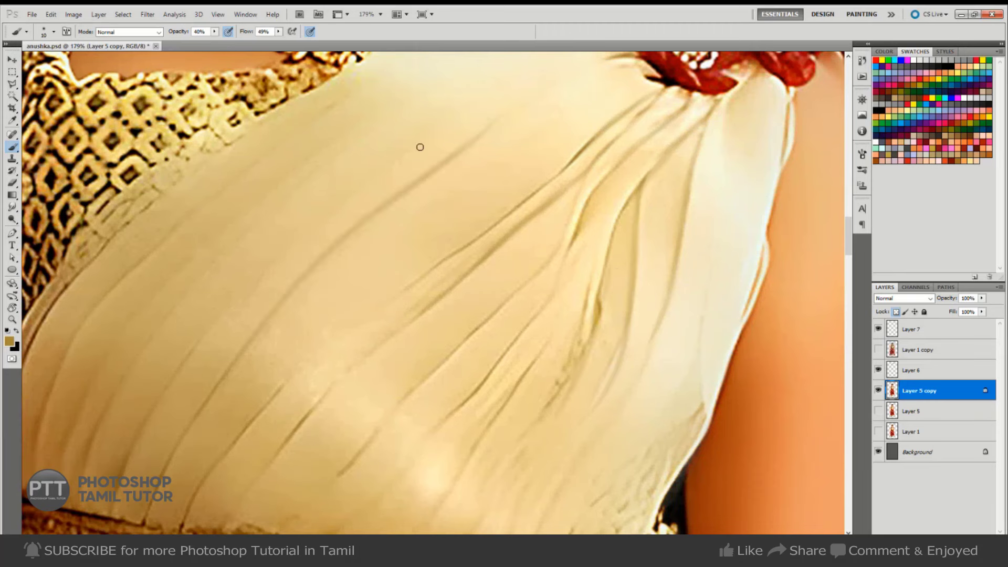
key(ctrl+z)
drag(511, 97, 244, 361)
drag(231, 308, 415, 137)
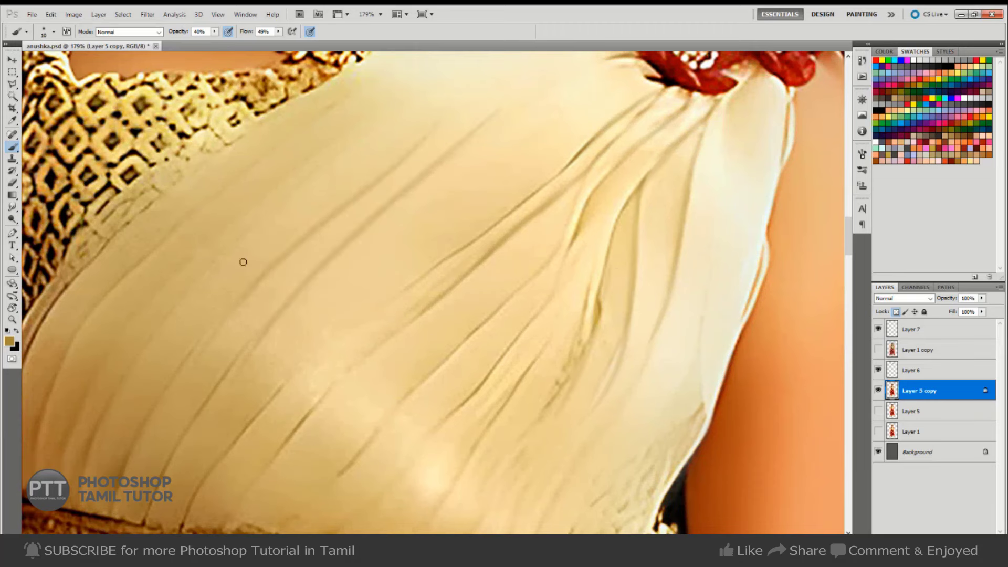
drag(215, 261, 425, 94)
drag(256, 200, 439, 82)
drag(201, 203, 362, 99)
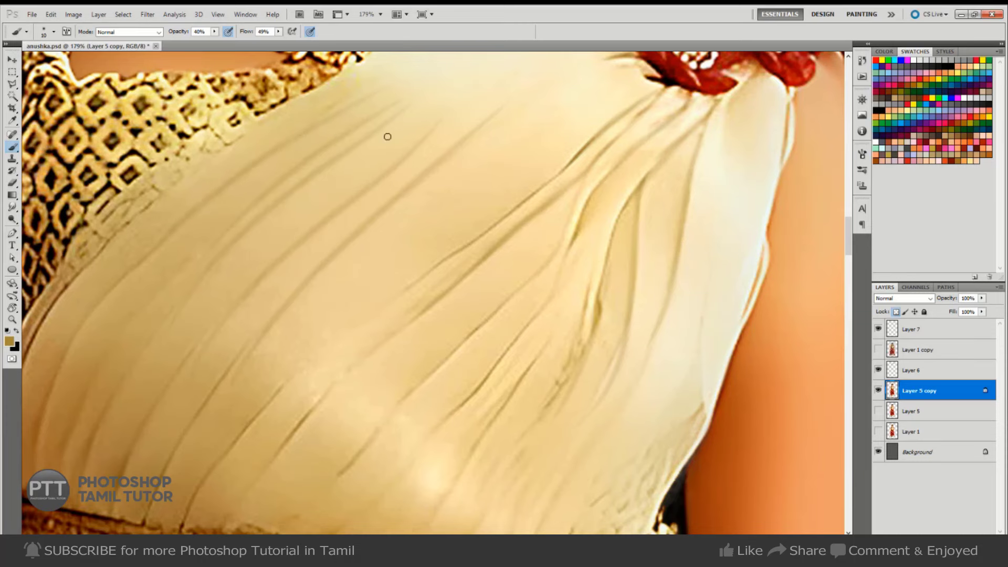
drag(451, 228, 427, 236)
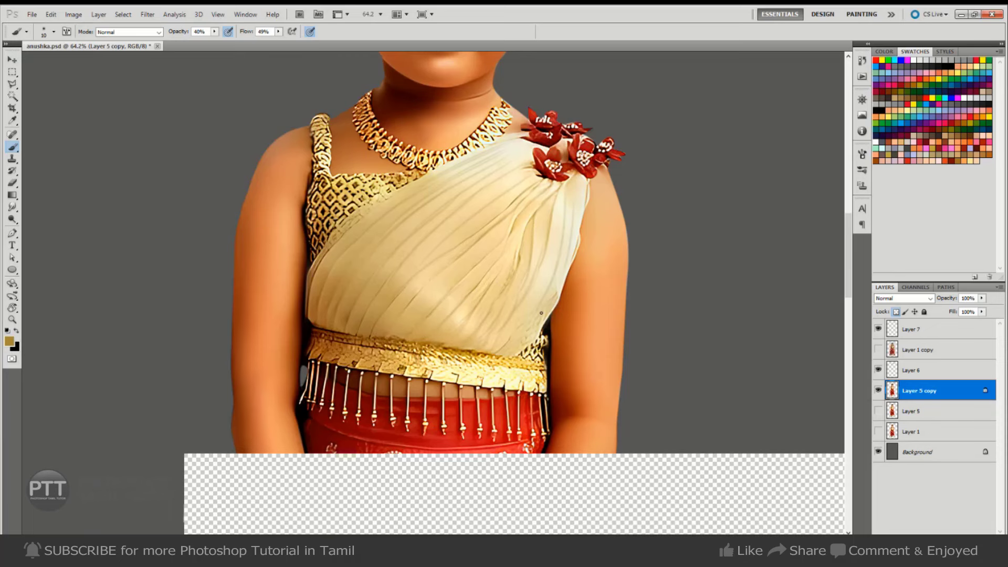
key(ctrl+0)
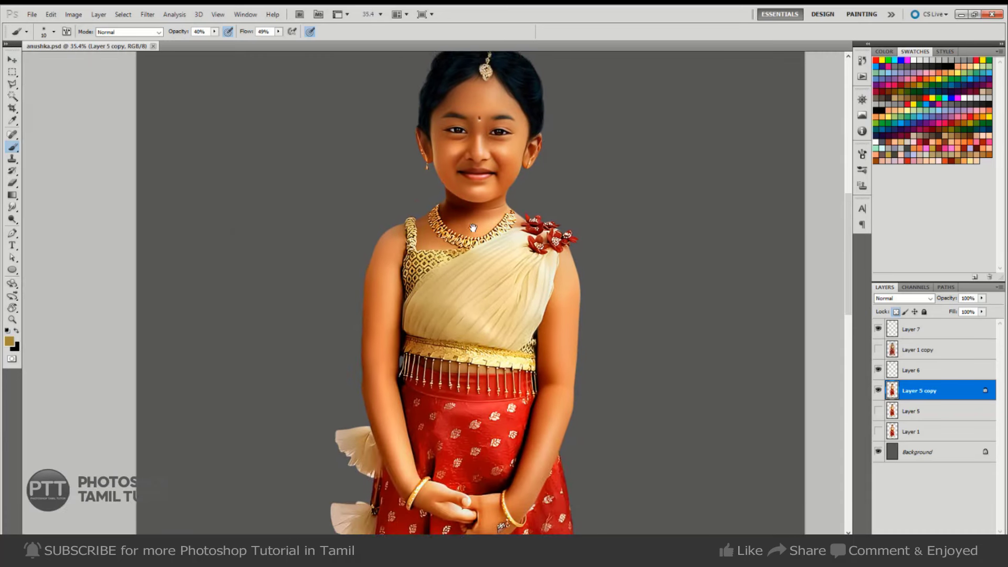
- Toggle the original photo layer on and off to compare it with the painted hair
scroll(506, 145, up, 3)
key(v)
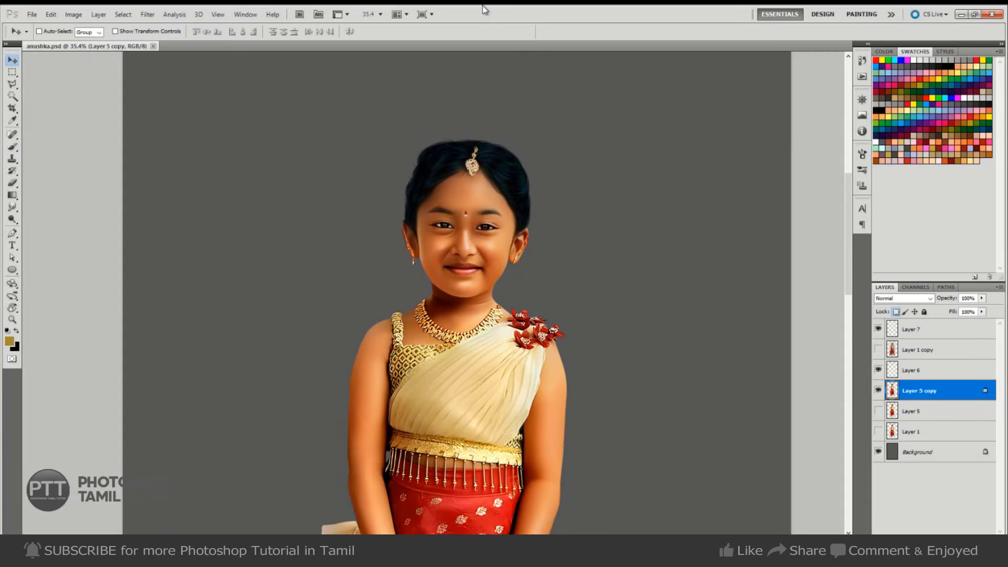
key(Tab)
key(Tab)
click(878, 351)
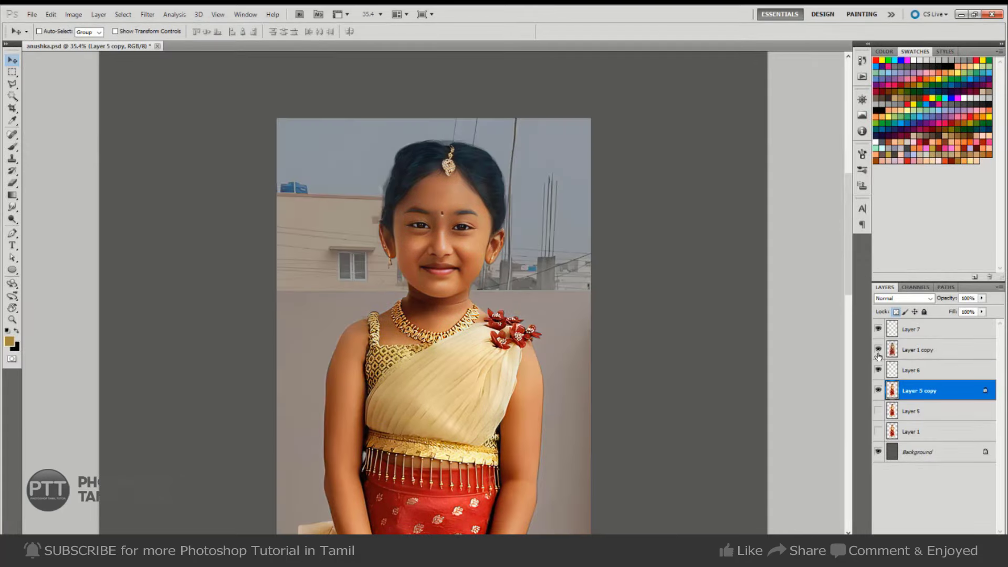
drag(448, 134, 475, 134)
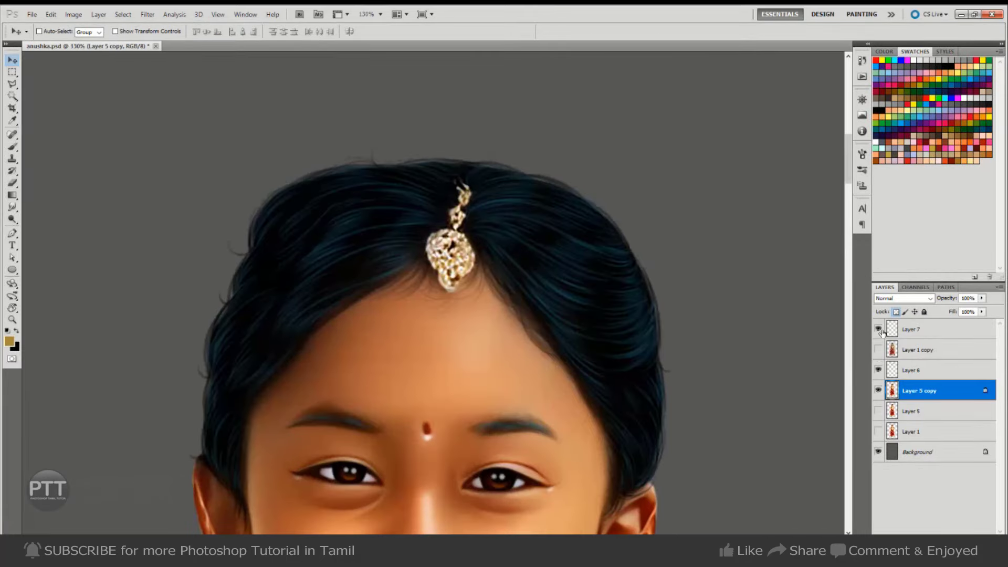
click(878, 350)
click(924, 350)
click(981, 298)
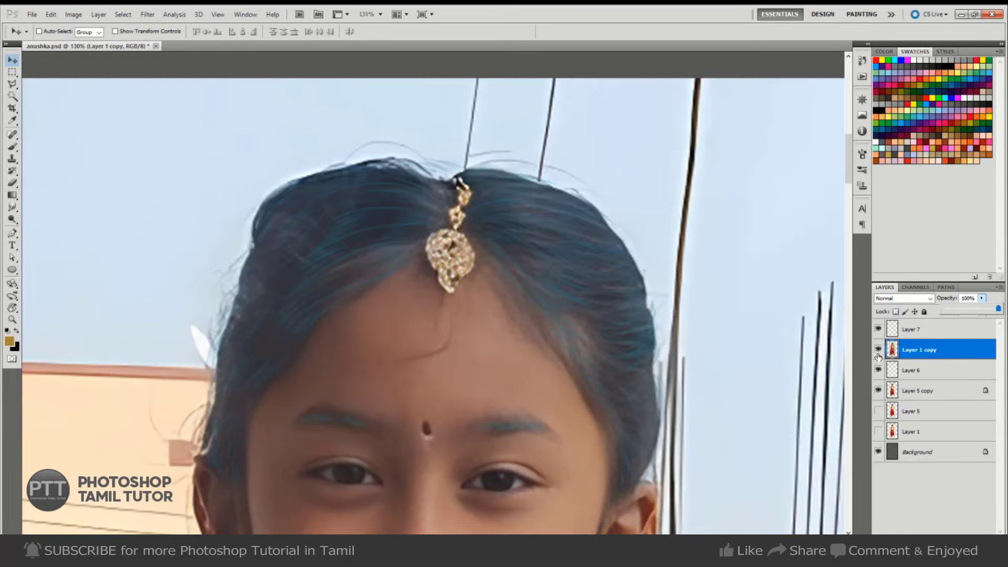
click(877, 350)
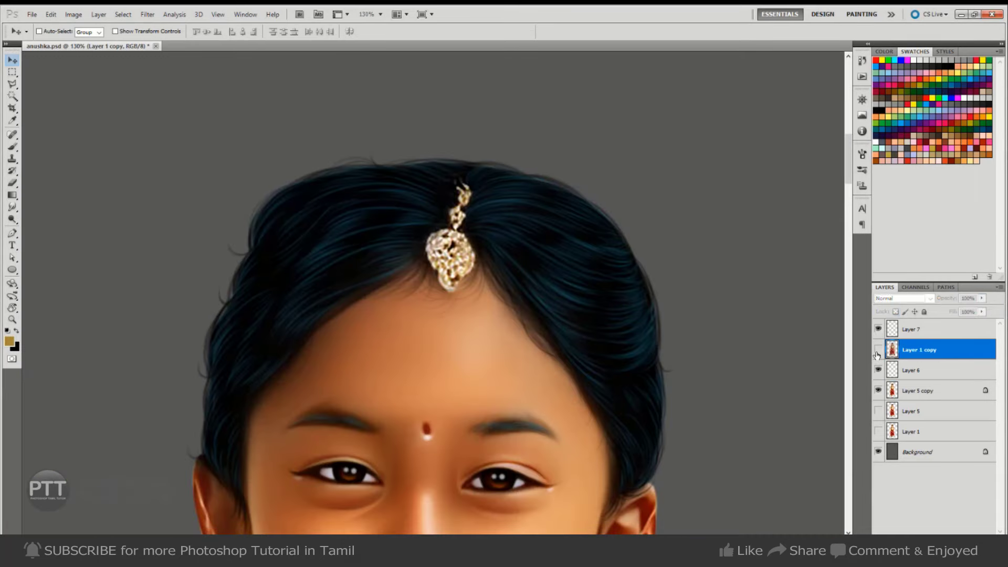
click(877, 351)
click(877, 351)
drag(585, 353, 538, 284)
- Duplicate Layer 5 copy as Layer 5 copy 2 and hide the original
click(894, 389)
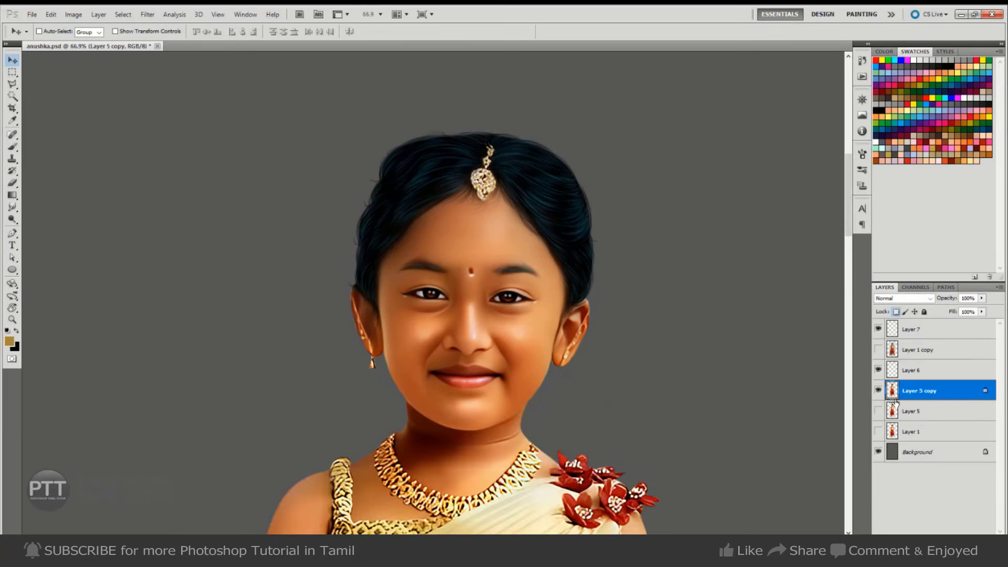
key(ctrl+j)
click(875, 412)
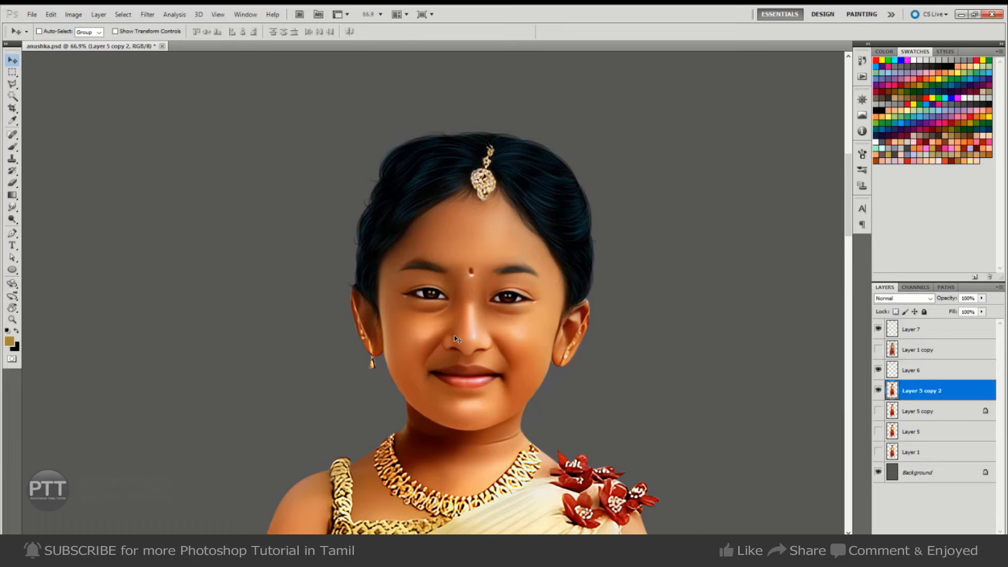
- Lasso the left half of the face and feather the selection by 10 px
key(l)
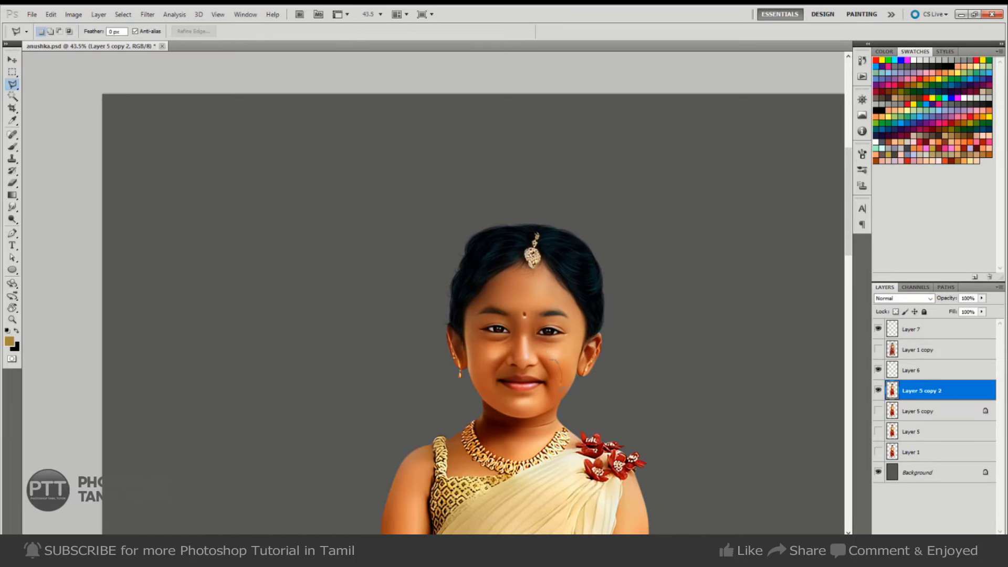
drag(529, 423, 442, 341)
drag(472, 308, 525, 267)
drag(555, 338, 552, 357)
scroll(577, 387, down, 3)
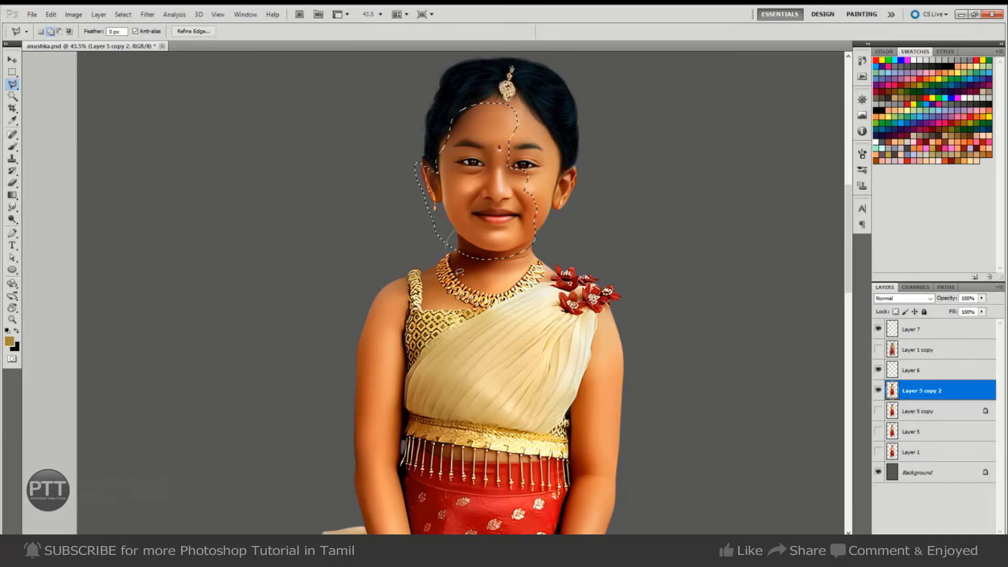
scroll(459, 271, down, 3)
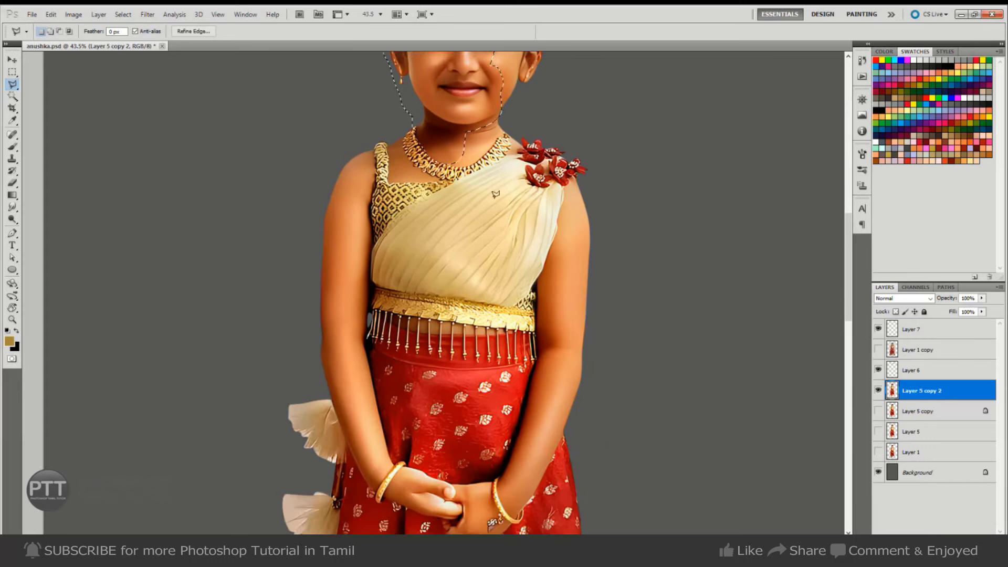
scroll(494, 193, up, 4)
right_click(594, 199)
click(638, 227)
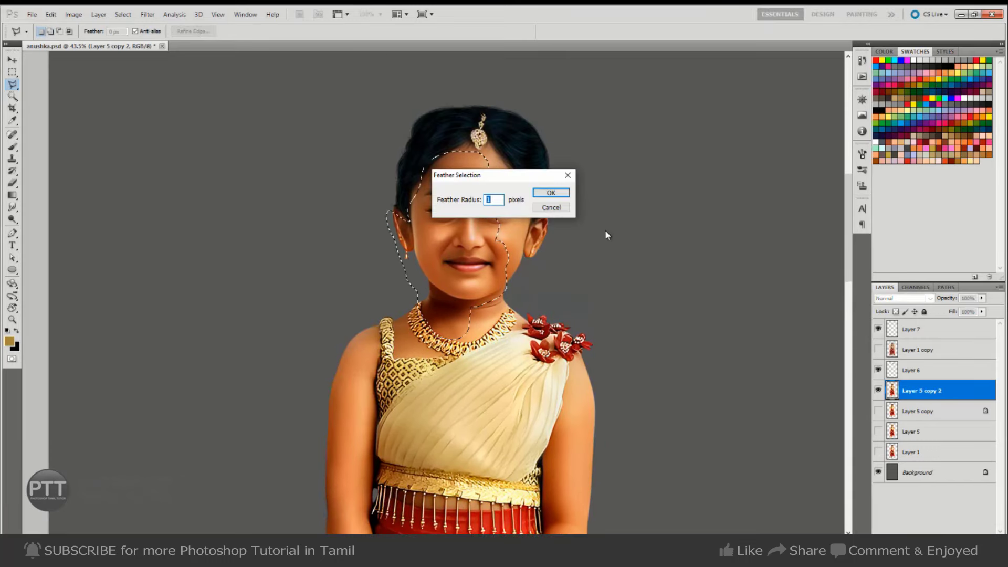
text(10)
key(Return)
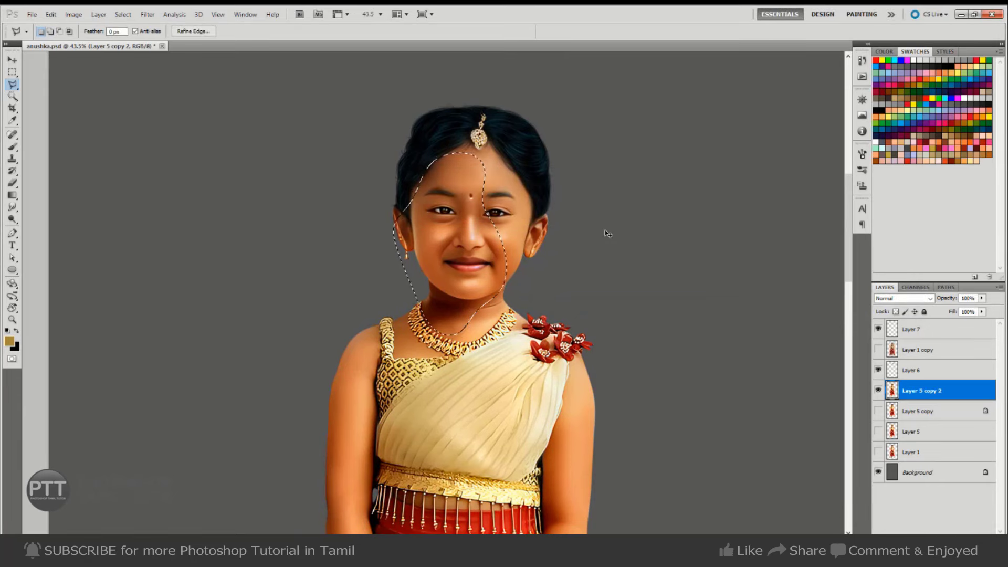
- Brighten the face with Levels (whites 247, midtones 1.10), then deselect
key(ctrl+l)
drag(783, 254, 781, 254)
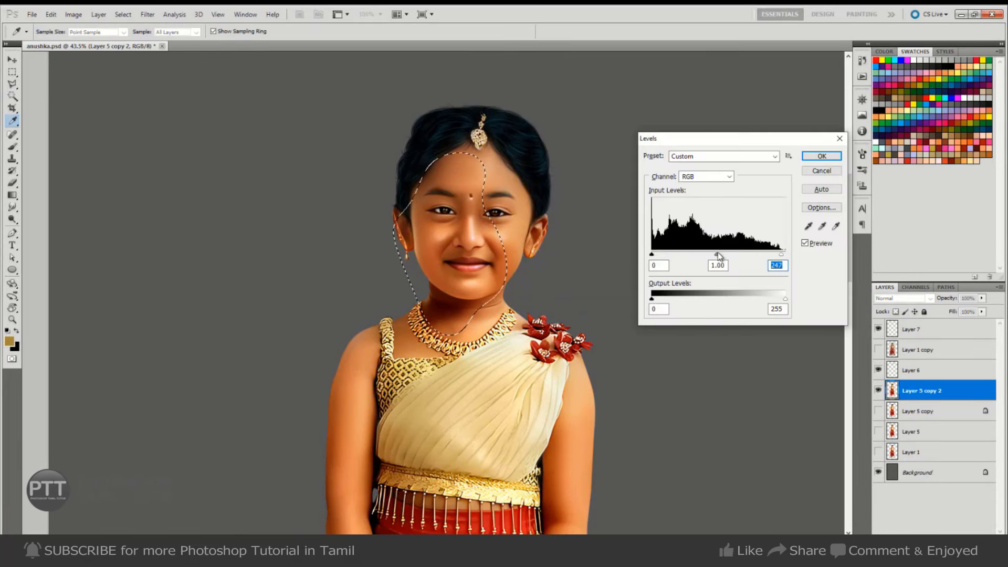
drag(717, 254, 712, 254)
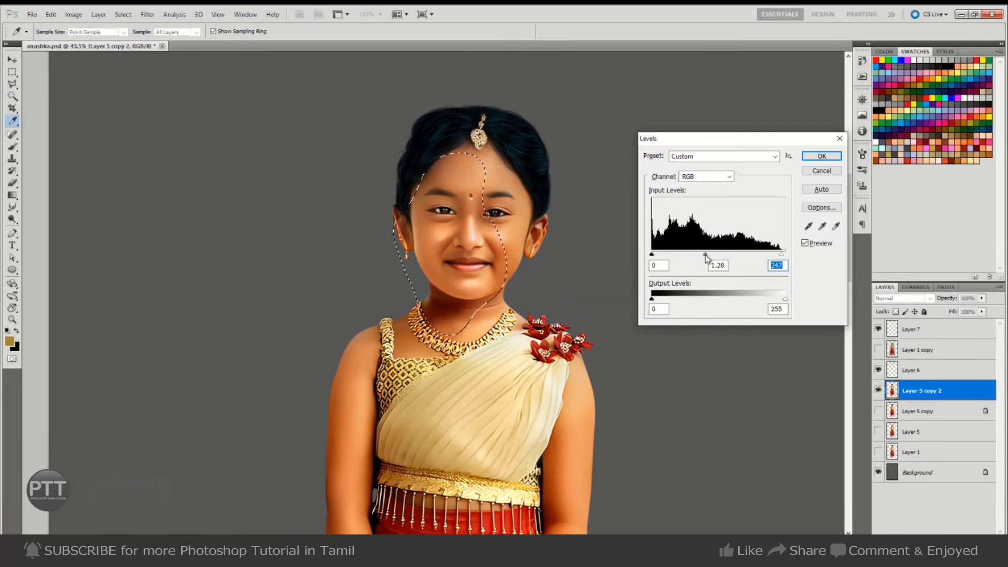
click(822, 158)
key(ctrl+d)
- Use Selective Color on Whites to add magenta and remove yellow
key(alt+i)
key(j)
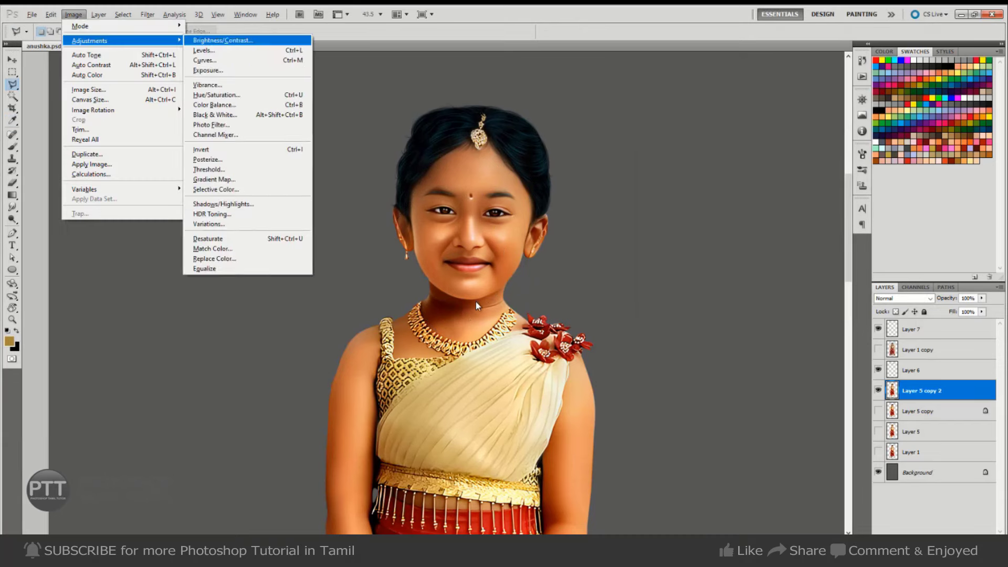
key(s)
drag(700, 305, 737, 280)
key(Escape)
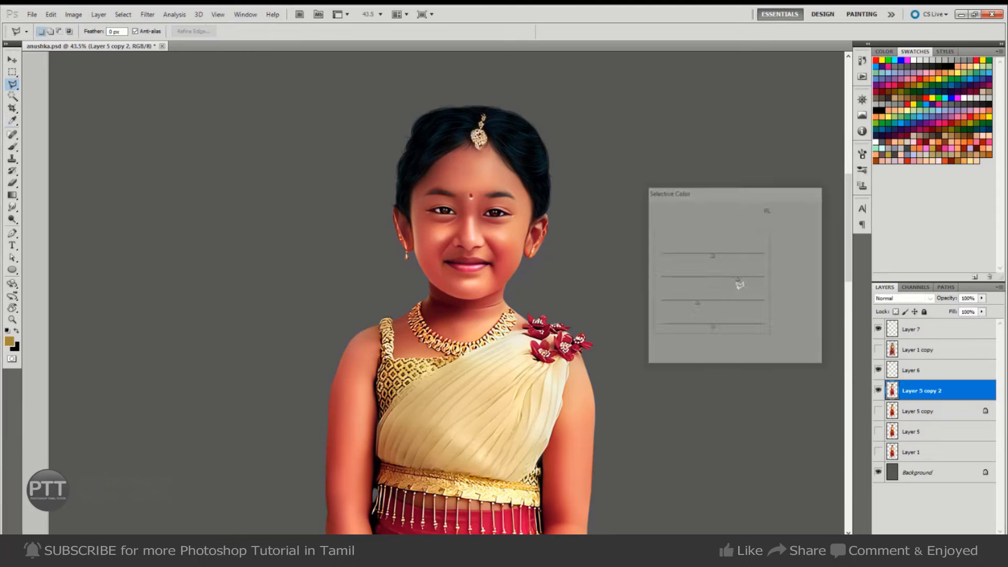
key(alt+i)
key(j)
key(s)
click(729, 230)
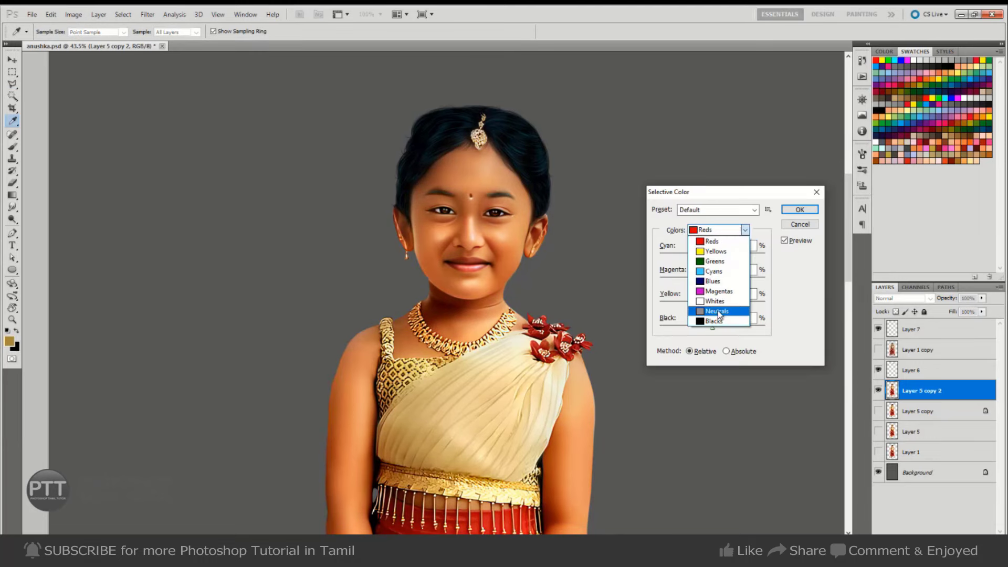
click(706, 297)
mouse_move(712, 304)
mouse_down()
mouse_move(680, 304)
mouse_move(751, 282)
mouse_up()
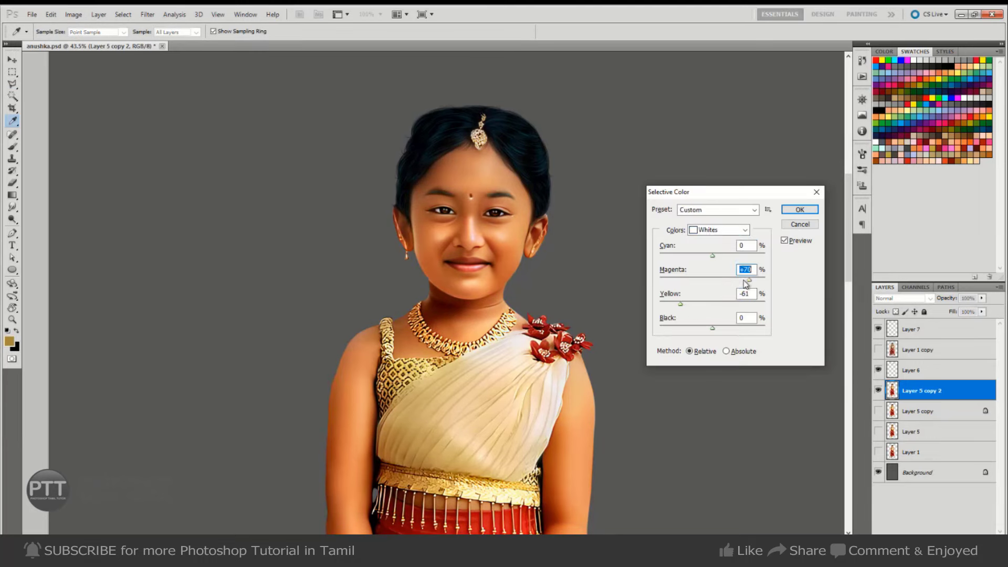
click(799, 210)
- In Channel Mixer, boost red in the red channel and tweak red and blue in green
key(l)
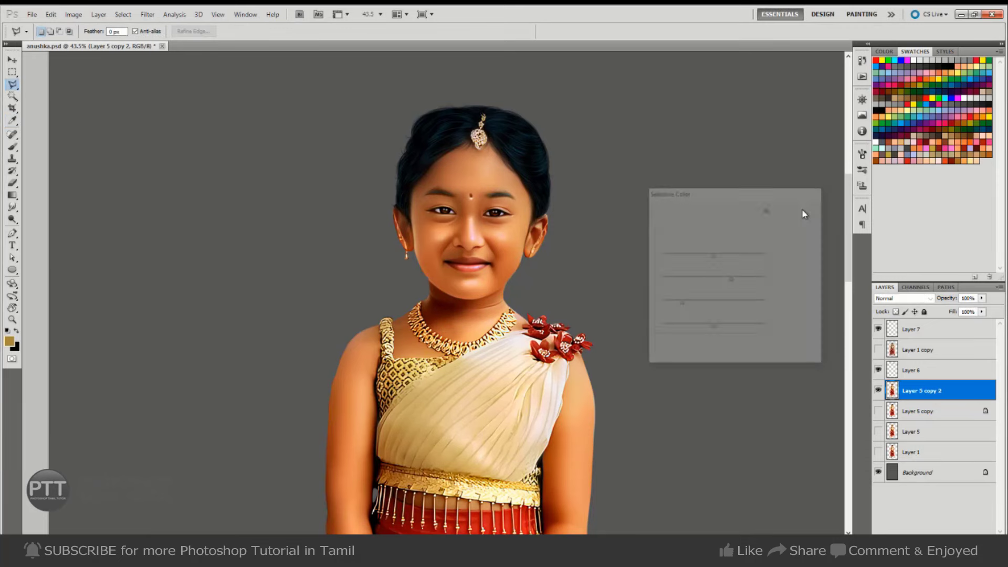
key(alt+i)
key(j)
key(x)
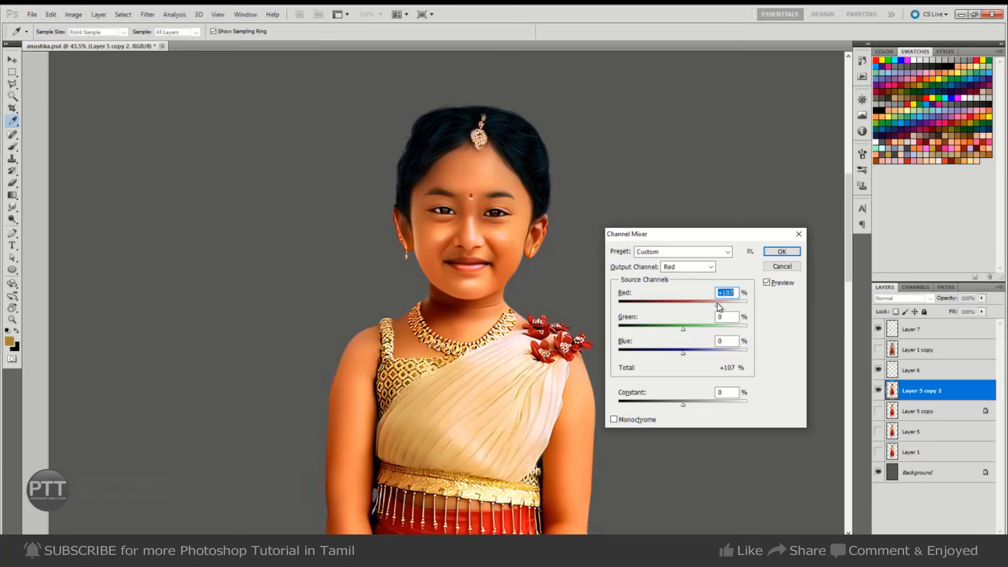
drag(683, 330, 685, 327)
click(703, 273)
click(700, 281)
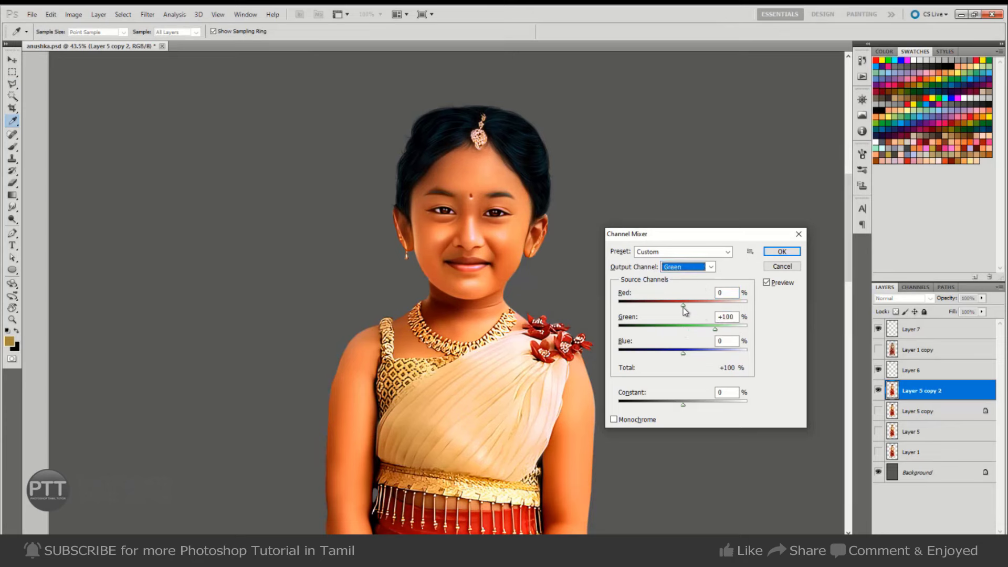
drag(684, 305, 682, 303)
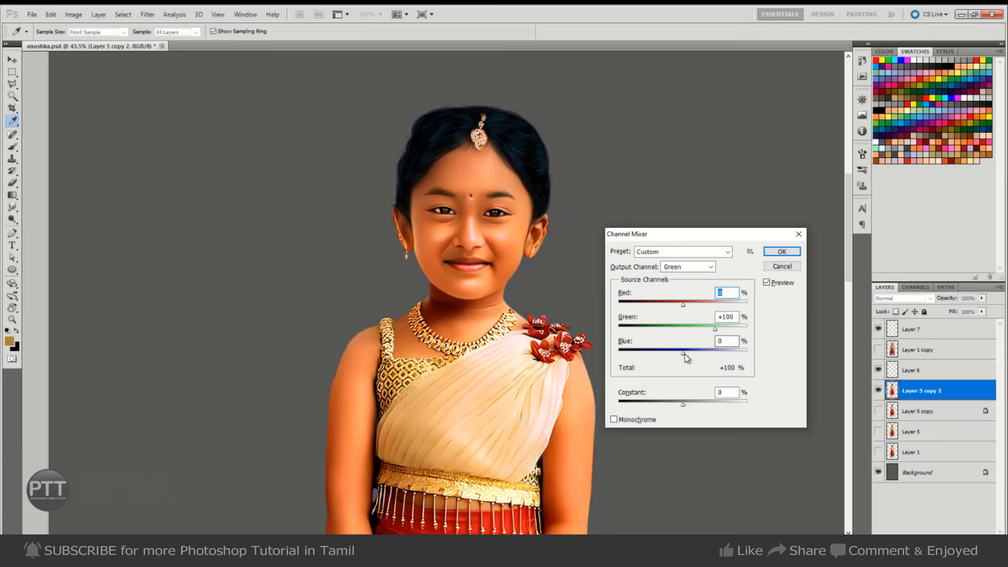
drag(685, 354, 688, 355)
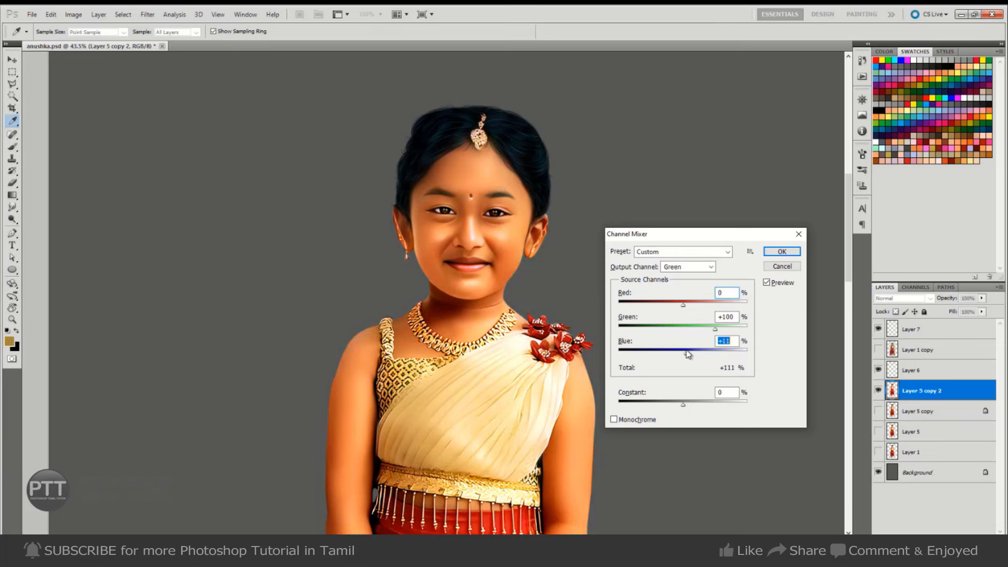
click(787, 253)
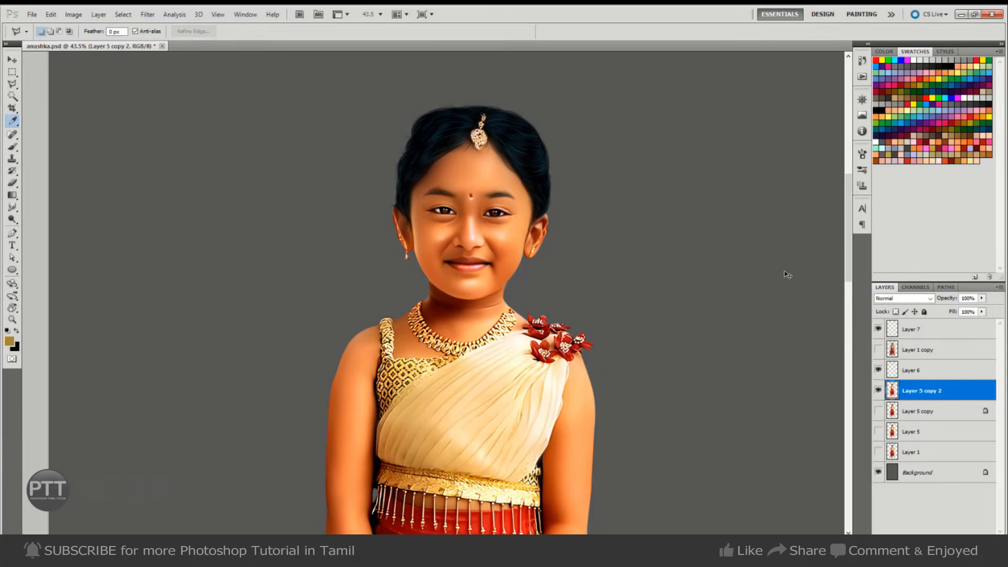
- Color Balance: push highlights toward magenta and blue, midtones toward green and yellow
key(ctrl+b)
click(732, 312)
drag(704, 274, 699, 274)
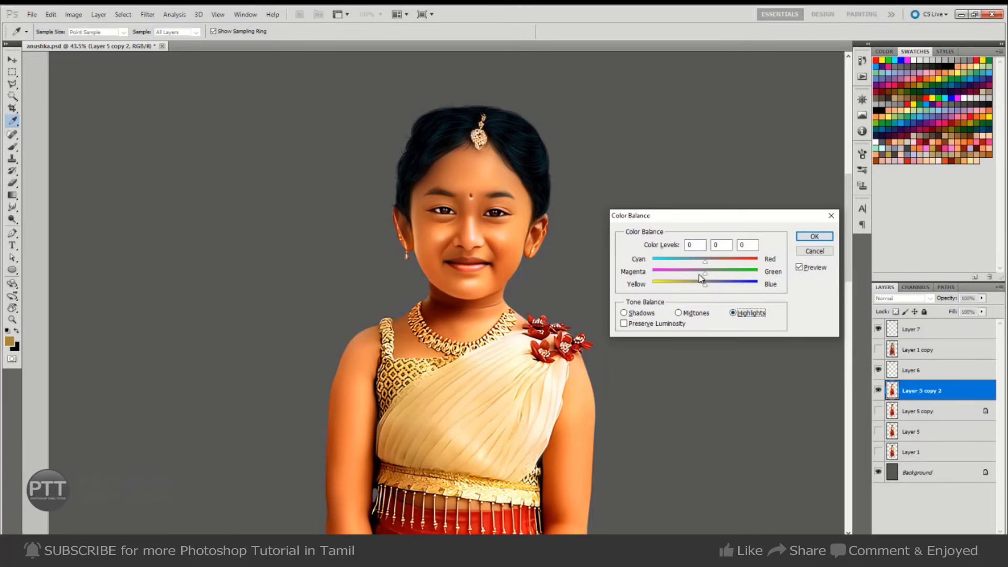
click(724, 287)
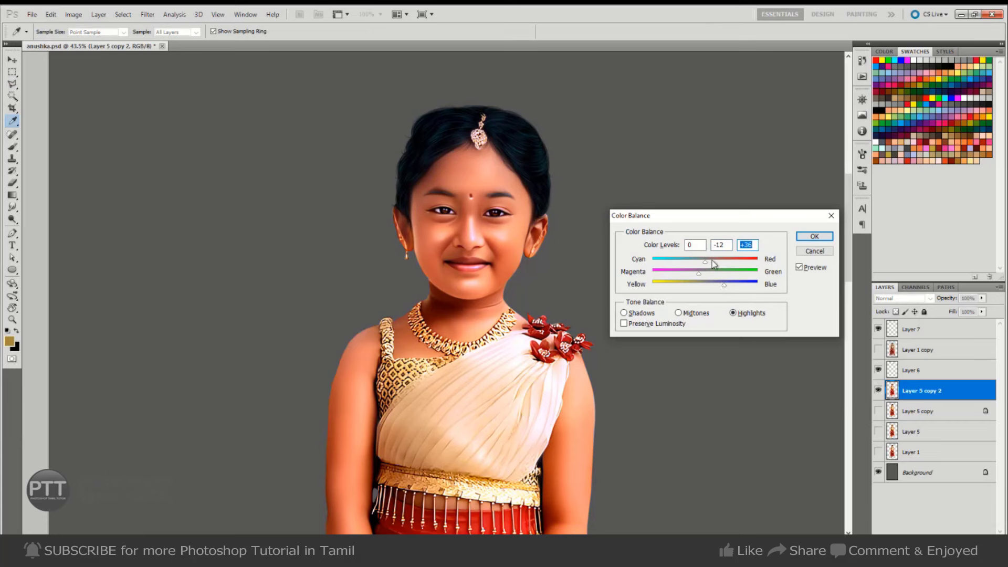
drag(713, 261, 709, 261)
click(678, 313)
drag(706, 284, 717, 275)
click(800, 268)
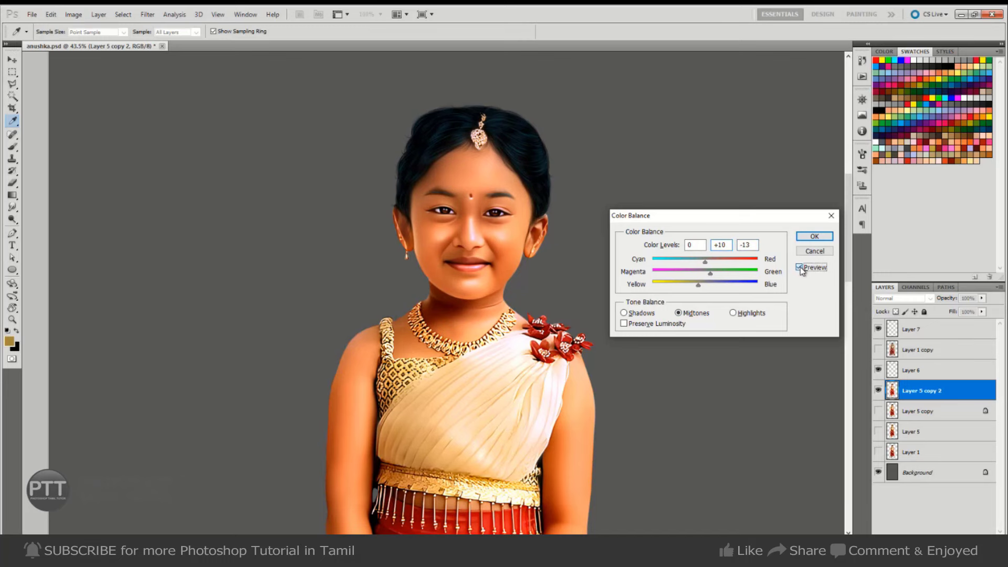
click(814, 236)
- Zoom in on the face and add a new layer with a large soft brush, spacing off
key(l)
scroll(571, 394, up, 3)
key(ctrl+shift+n)
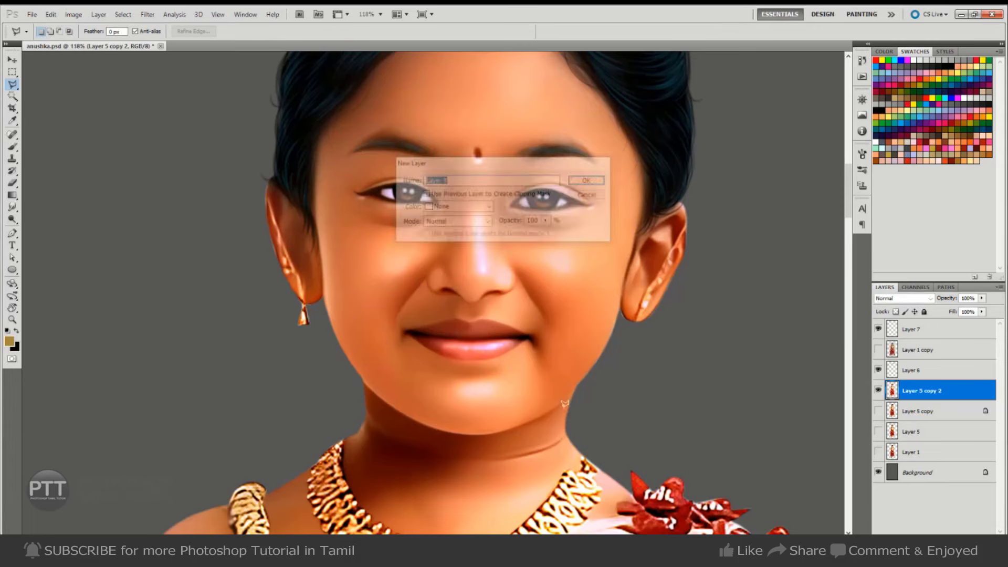
key(Return)
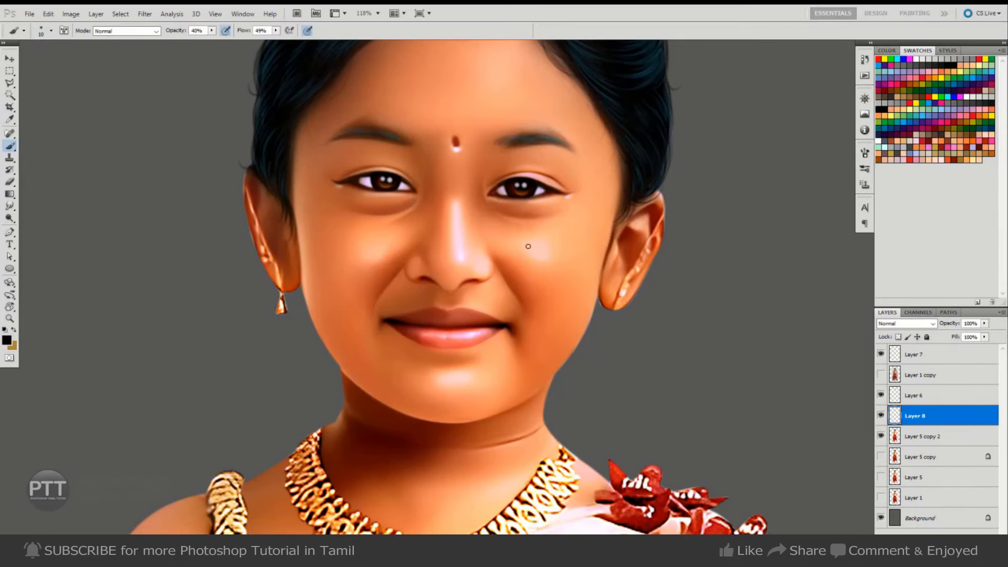
click(864, 153)
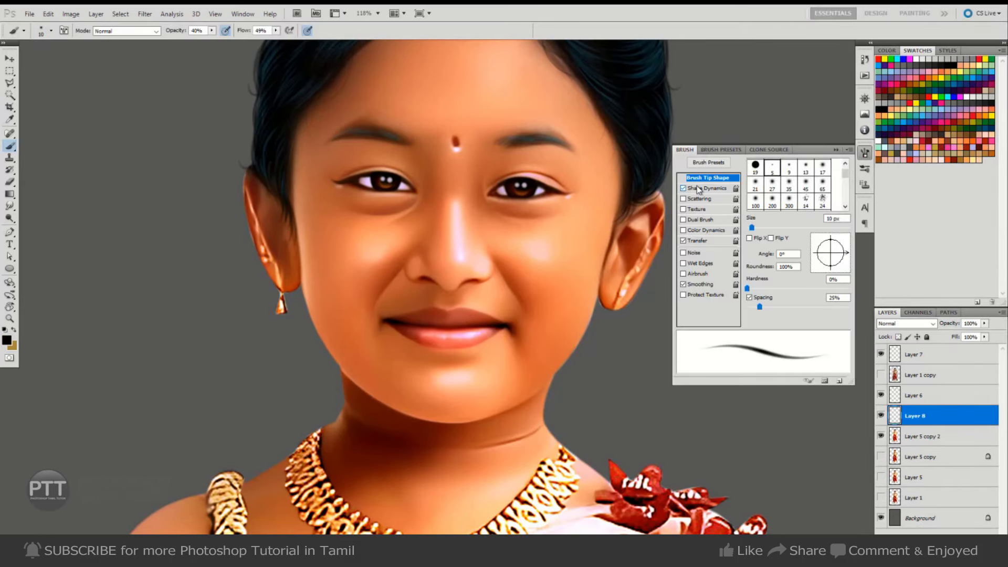
click(789, 199)
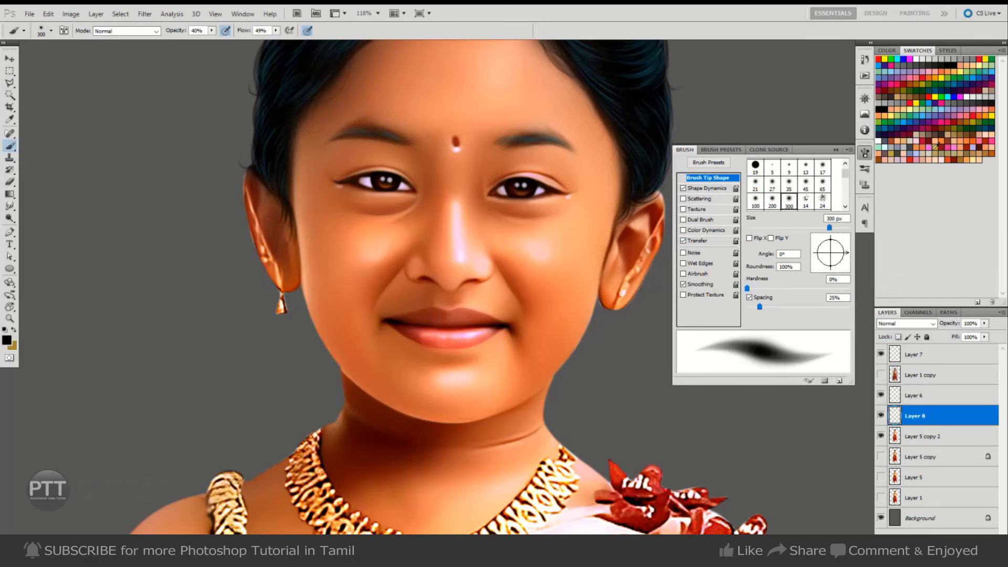
click(749, 297)
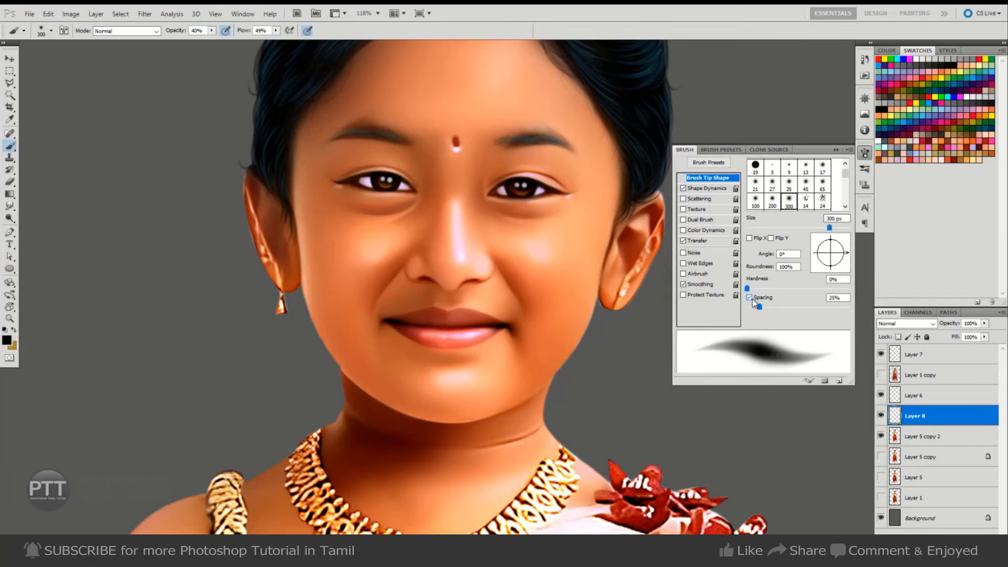
- Paint magenta over the lips and set the layer's blend mode to Color
click(965, 96)
scroll(528, 290, up, 5)
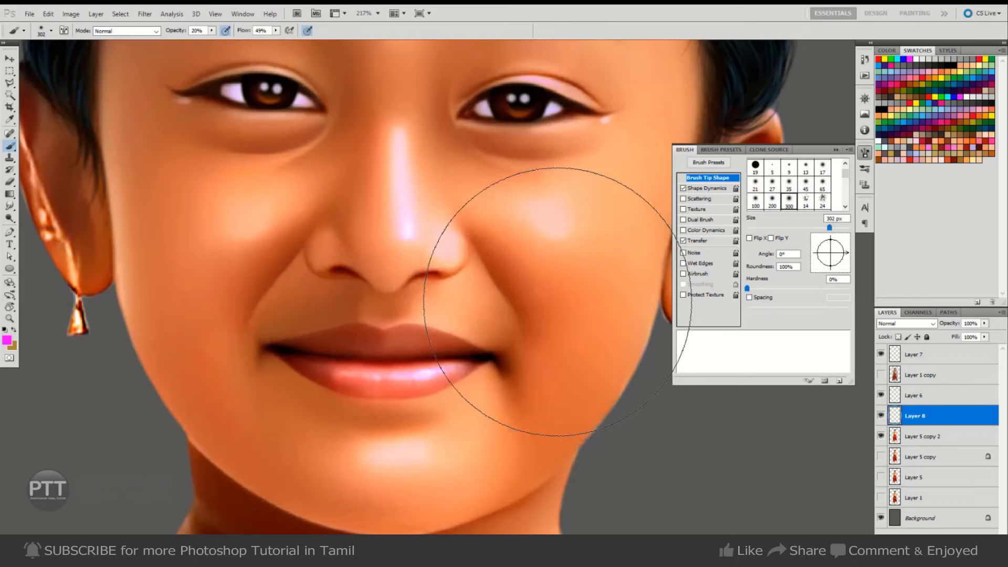
key(bracketleft)
key(bracketleft)
key(bracketleft)
mouse_move(315, 349)
mouse_down()
mouse_move(430, 369)
mouse_move(325, 368)
mouse_move(468, 357)
mouse_up()
key(bracketleft)
click(905, 323)
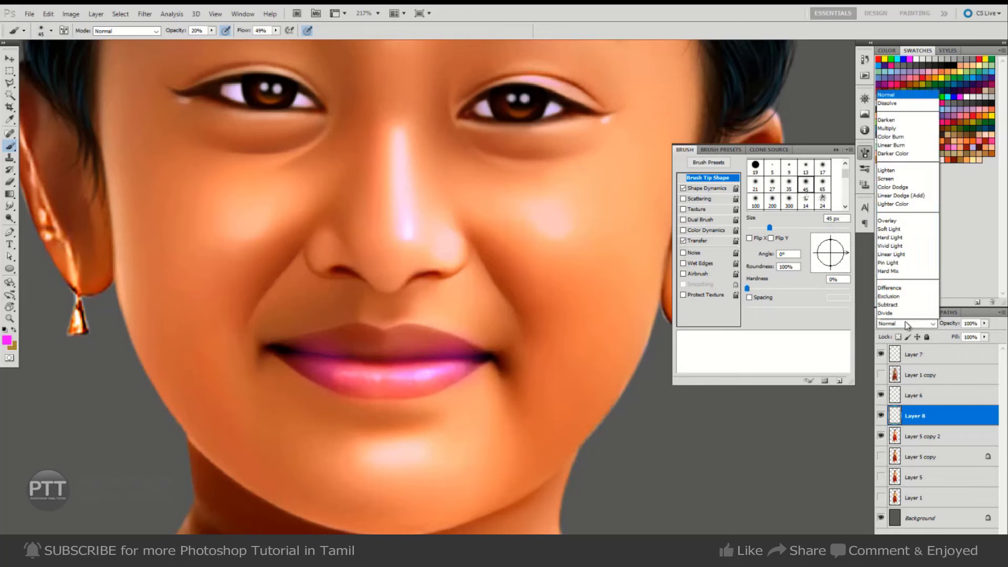
click(900, 314)
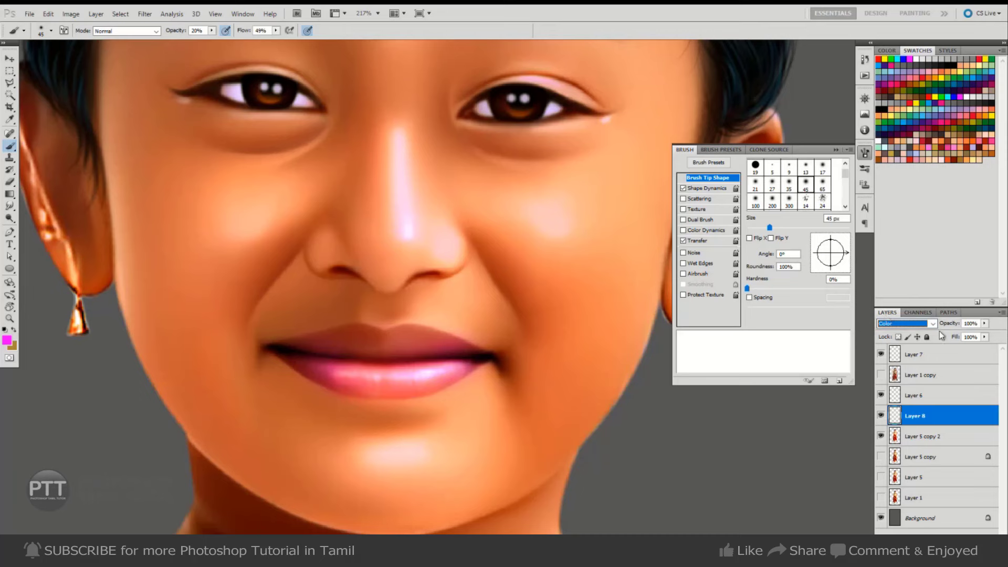
- Raise the paint layer opacity to 51% and adjust the brush size
click(984, 324)
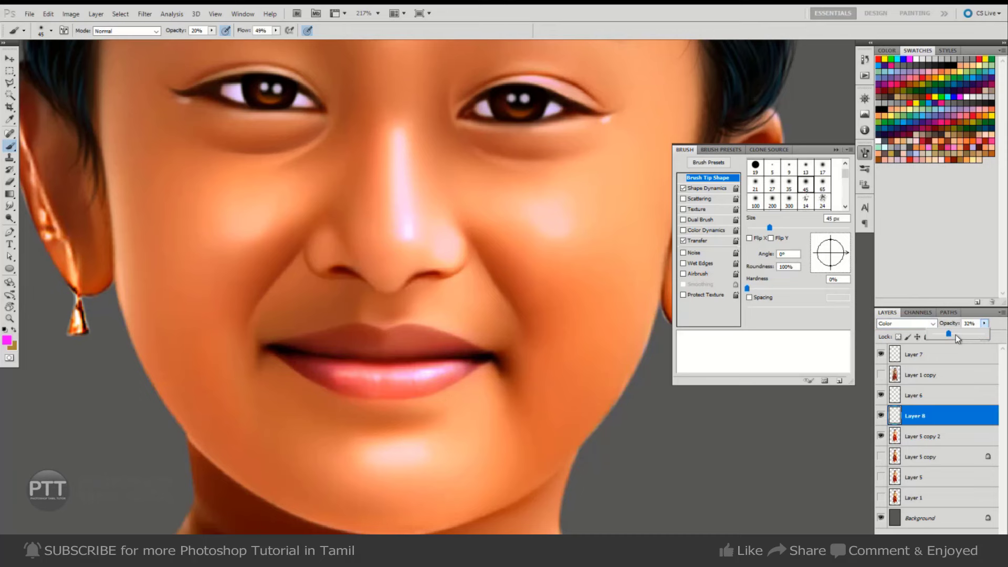
drag(954, 335, 957, 333)
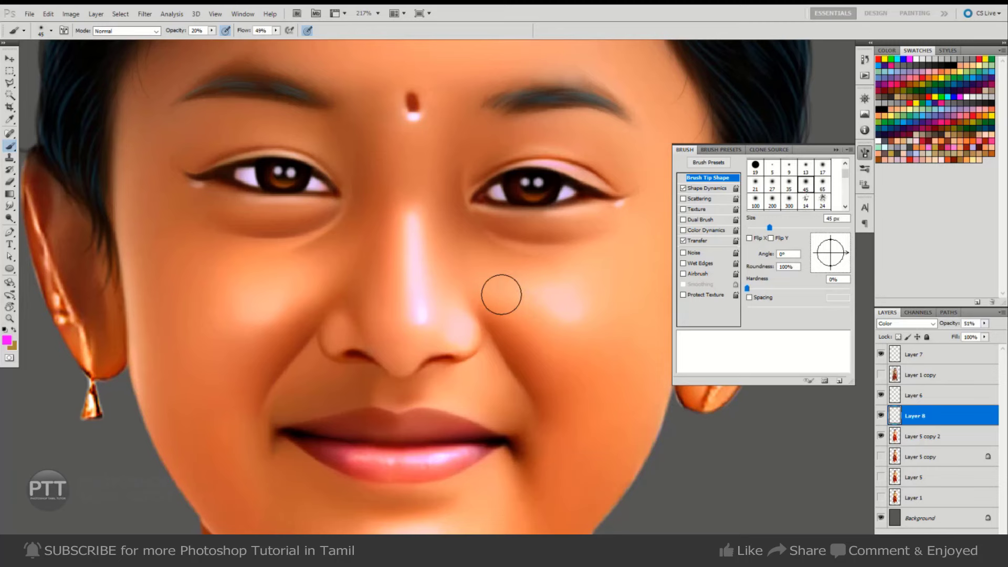
key(bracketright)
key(bracketright)
key(bracketright)
key(bracketright)
key(bracketright)
key(bracketright)
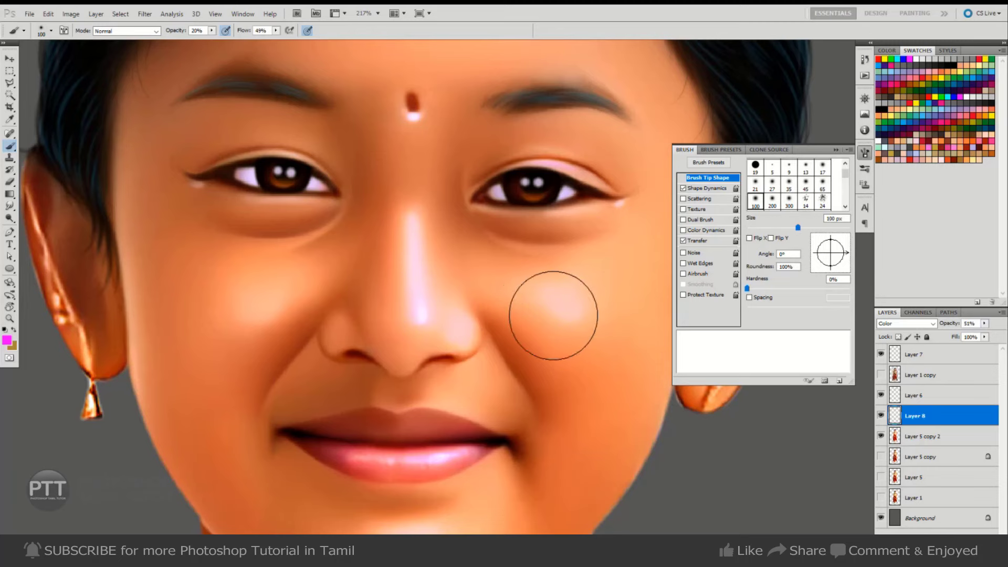
key(bracketright)
key(bracketright)
key(bracketright)
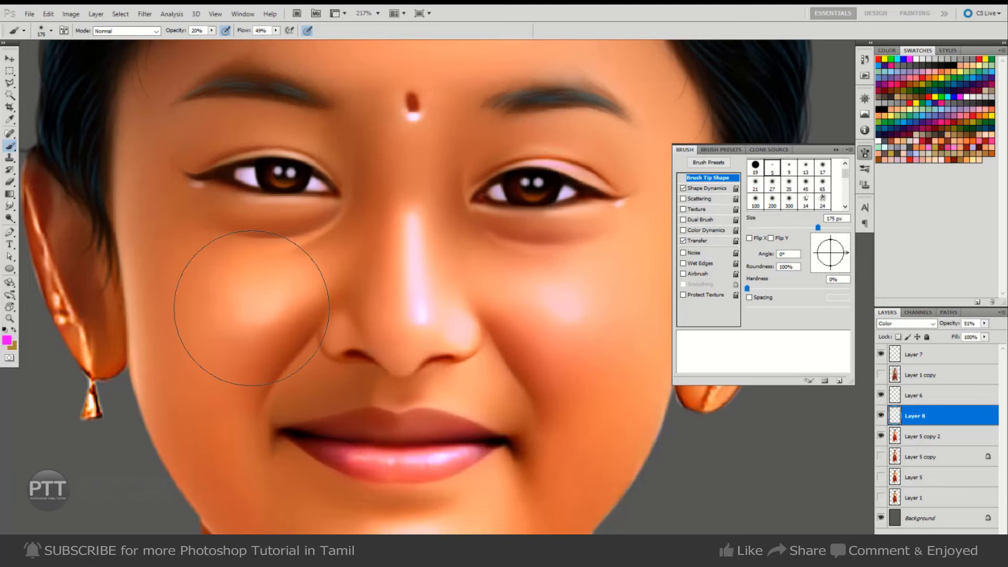
key(bracketleft)
key(bracketleft)
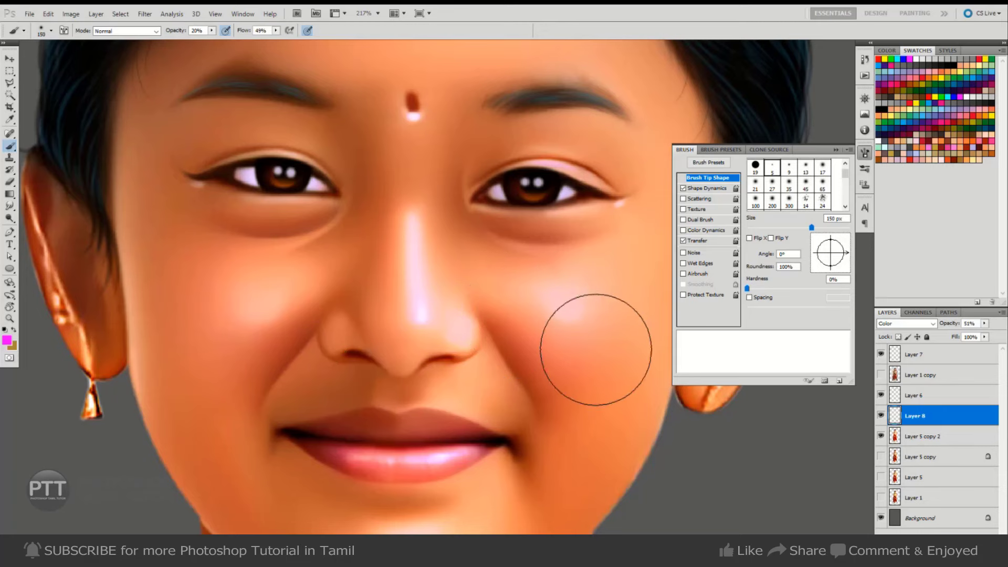
key(ctrl+minus)
key(ctrl+minus)
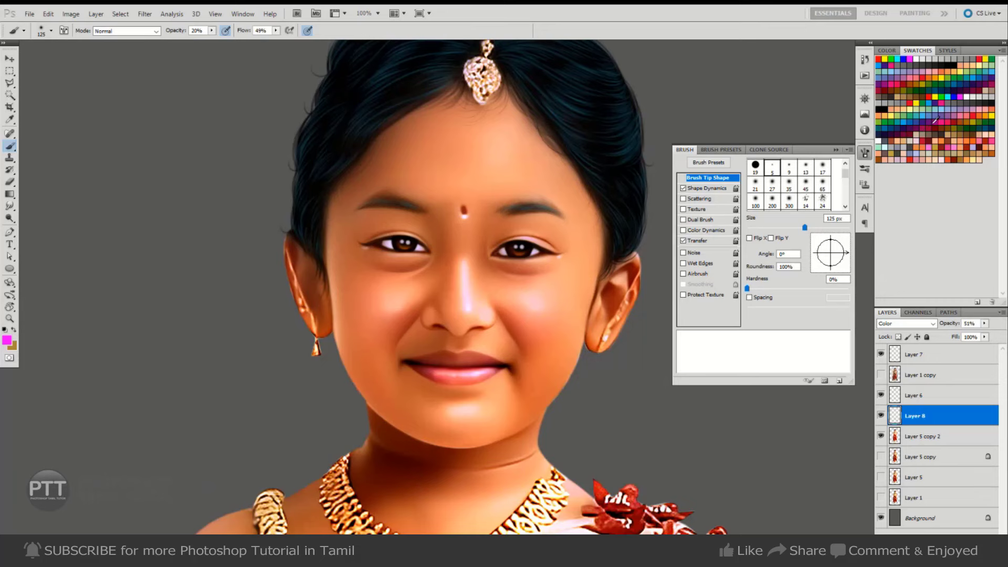
- Switch the paint colour to light green and lower Layer 8 opacity to 39%
click(924, 106)
key(bracketright)
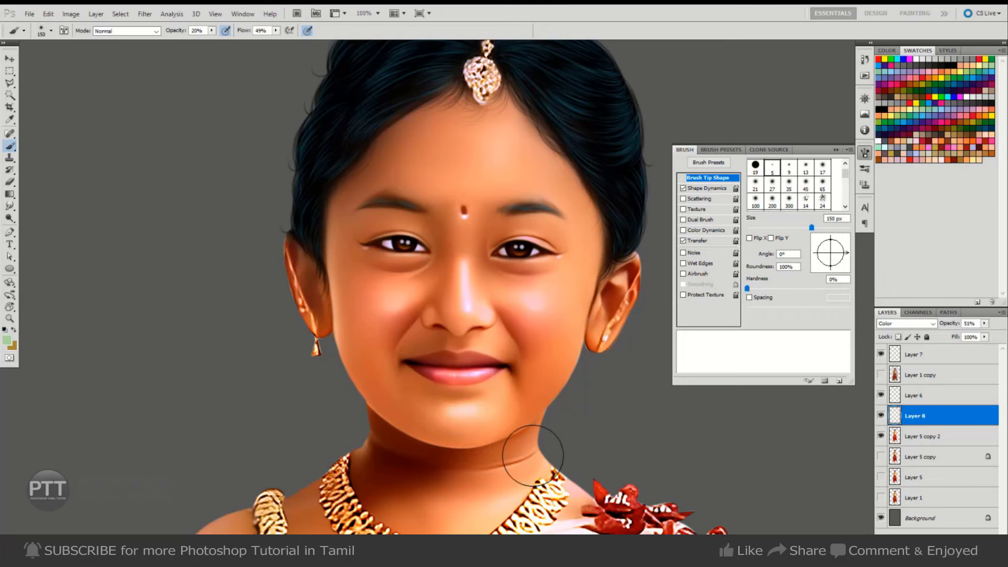
scroll(542, 419, down, 1)
click(984, 324)
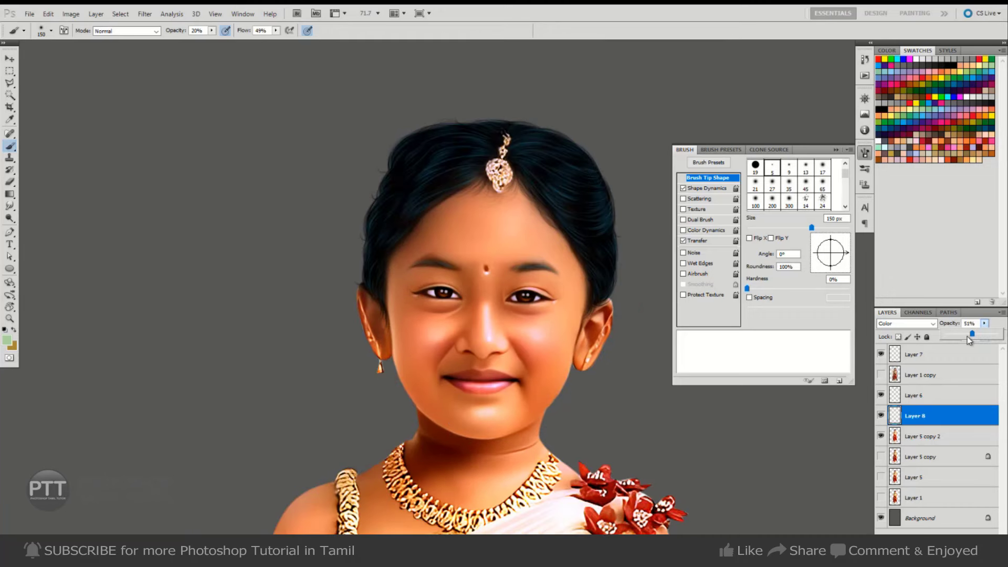
scroll(597, 360, up, 1)
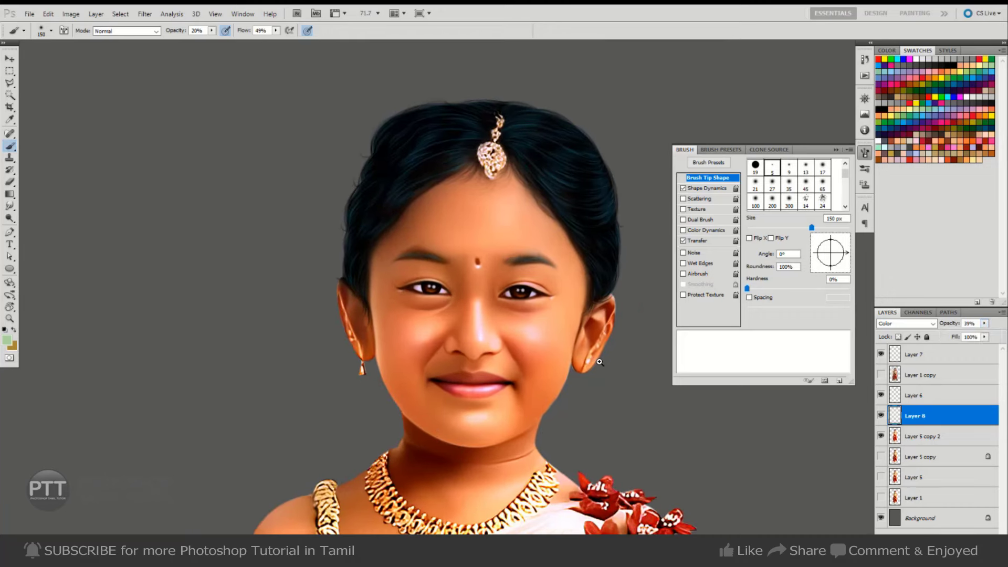
- Open the Channel Mixer adjustment, then cancel it without changes
key(v)
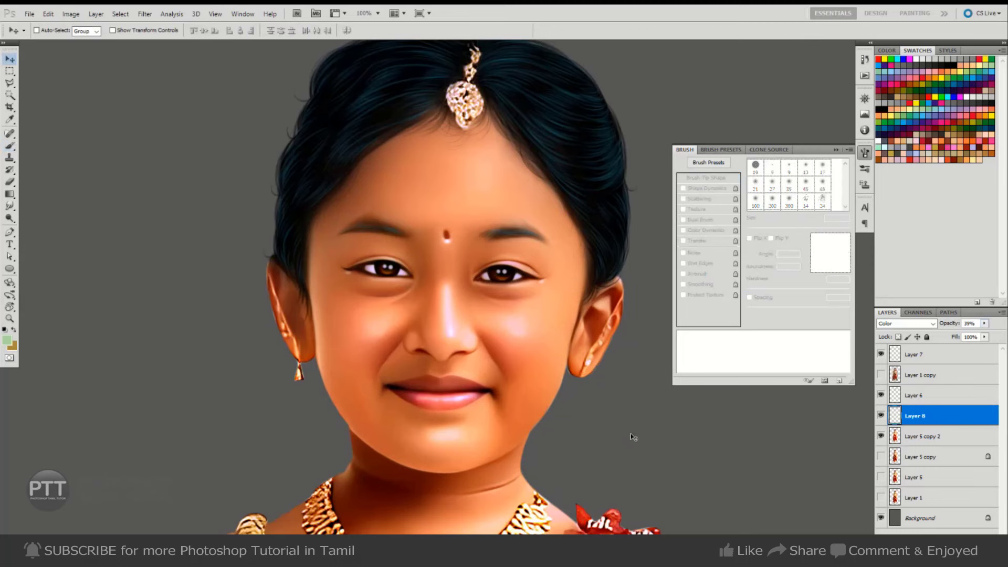
key(alt+i)
key(a)
key(x)
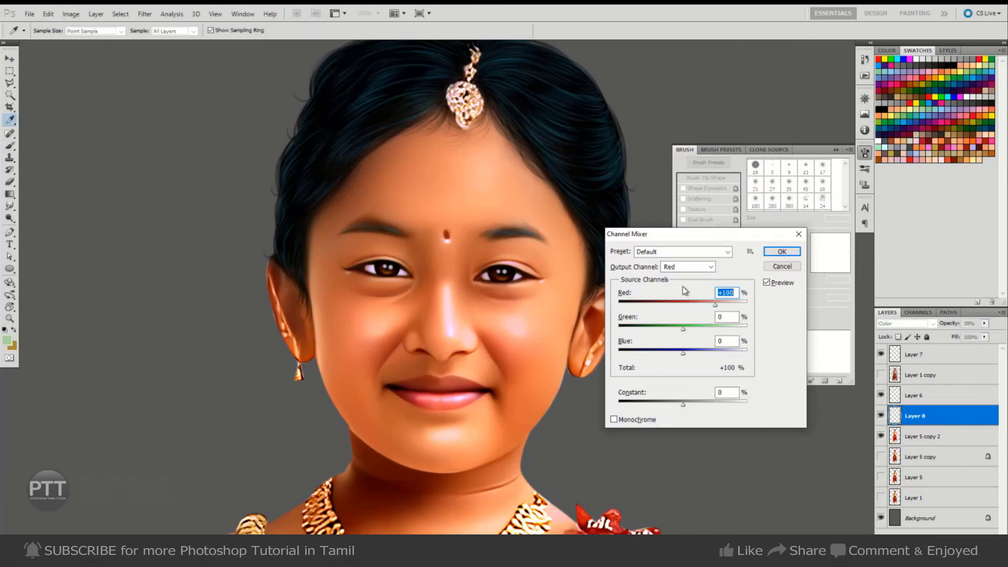
key(Escape)
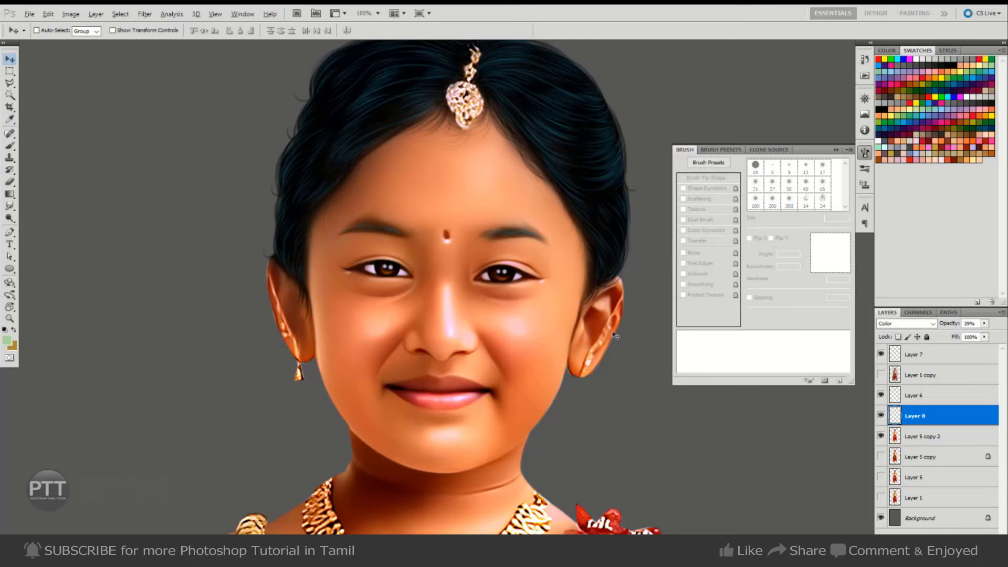
key(alt+i)
key(a)
key(Escape)
key(Escape)
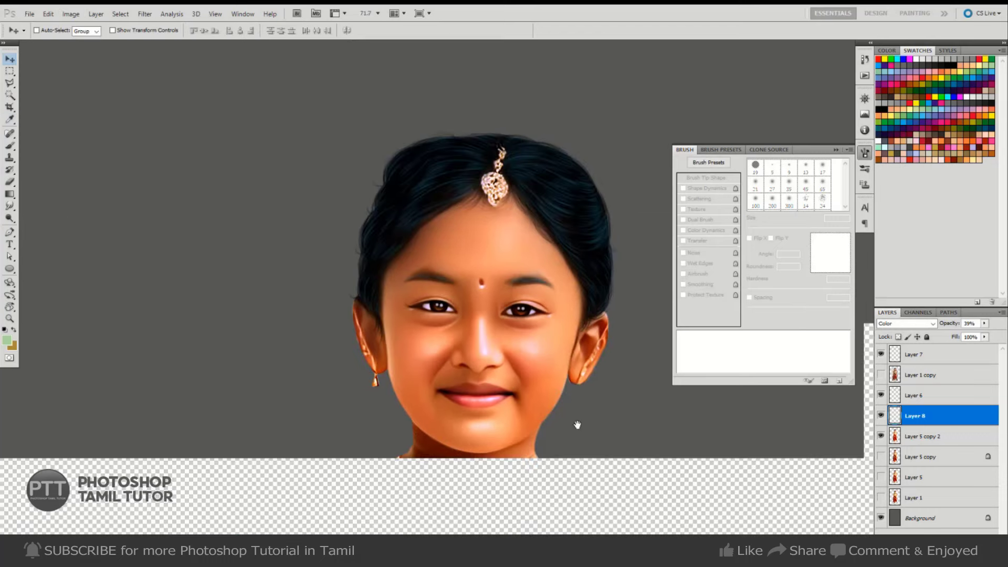
- Load the head outline selection and brush light green at 100 px over the face
drag(565, 398, 544, 355)
drag(352, 257, 387, 282)
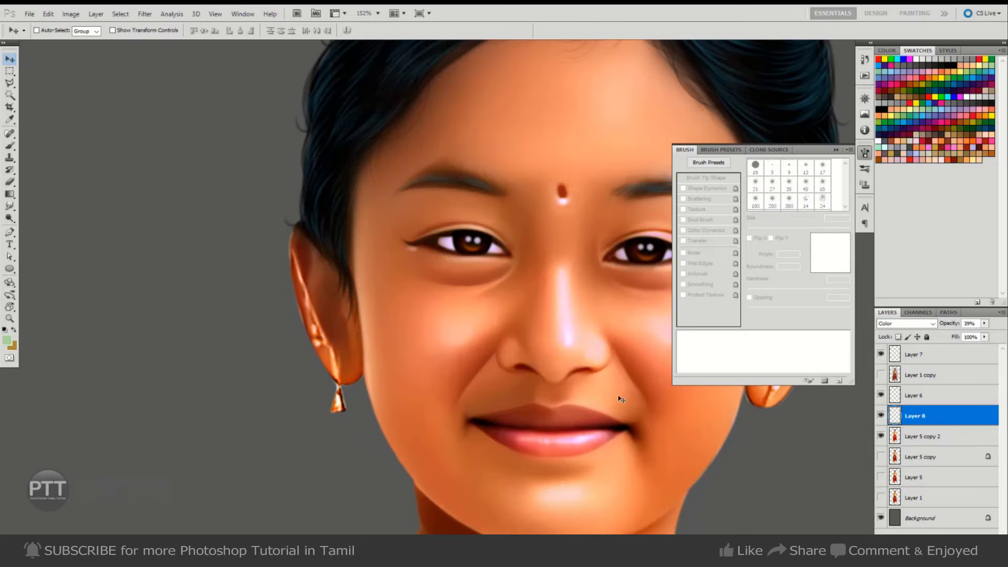
ctrl+click(894, 436)
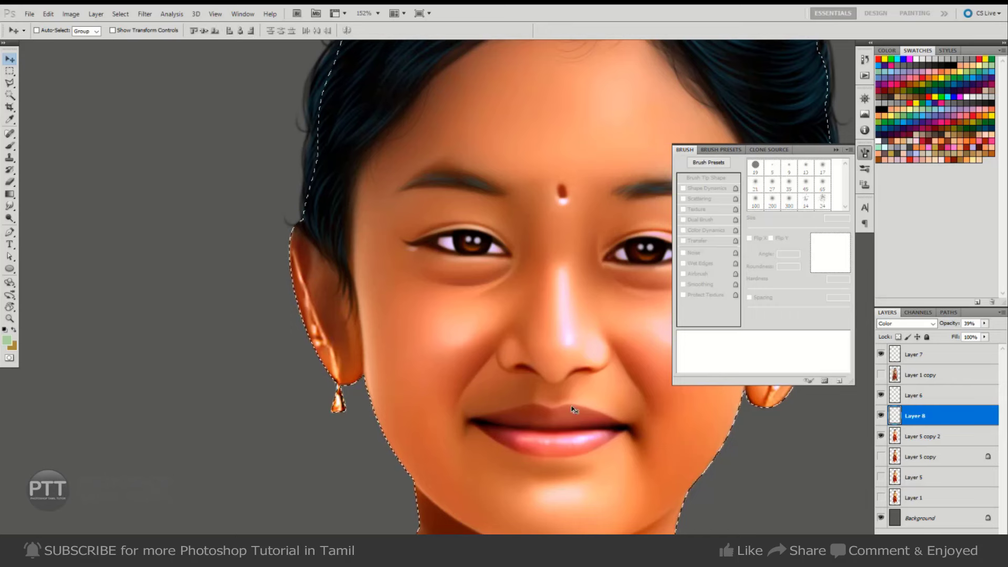
key(b)
click(914, 87)
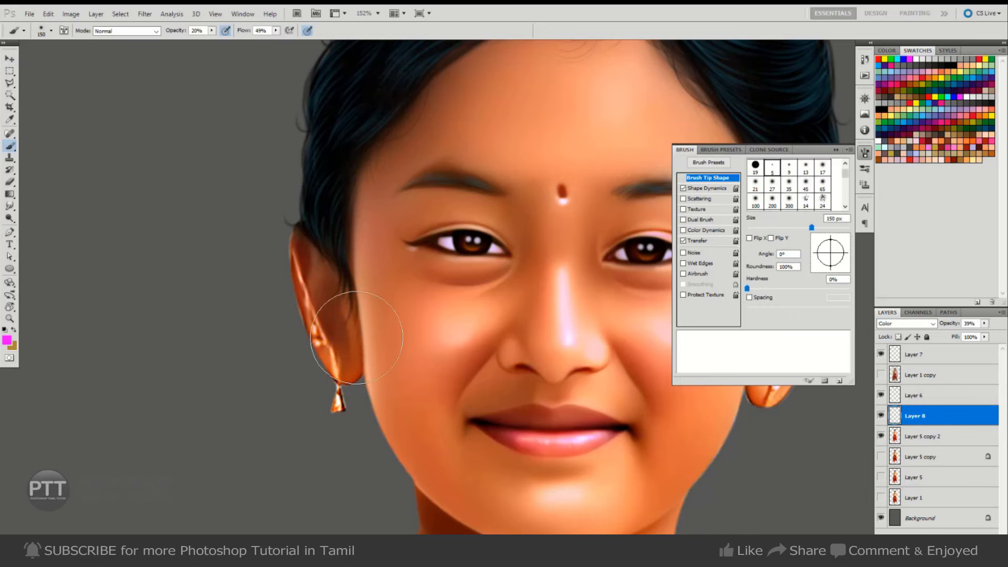
click(935, 109)
key(bracketleft)
key(bracketleft)
key(bracketleft)
key(bracketleft)
key(bracketleft)
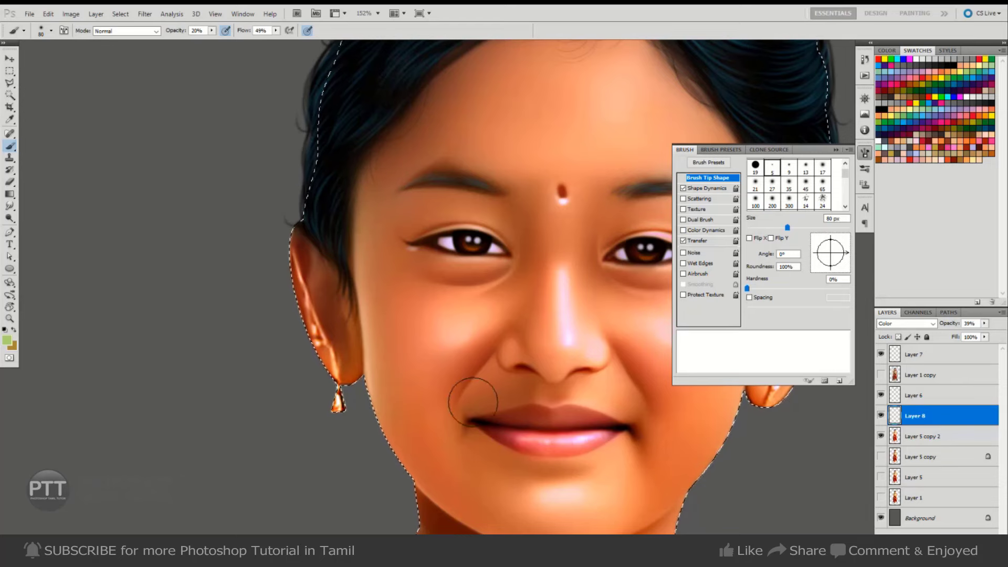
- View the canvas full screen and clear the selection around the girl
key(Tab)
key(f)
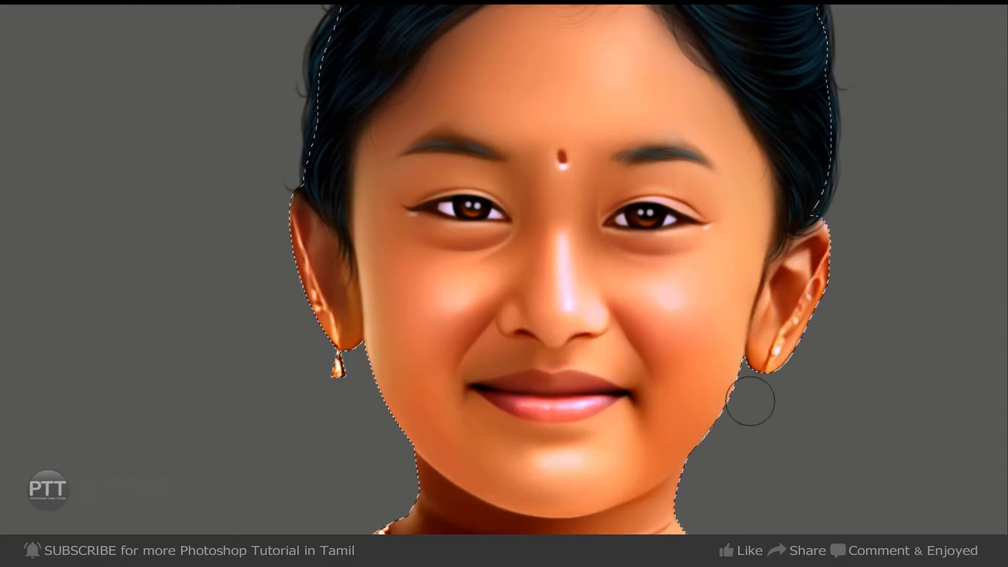
key(ctrl+d)
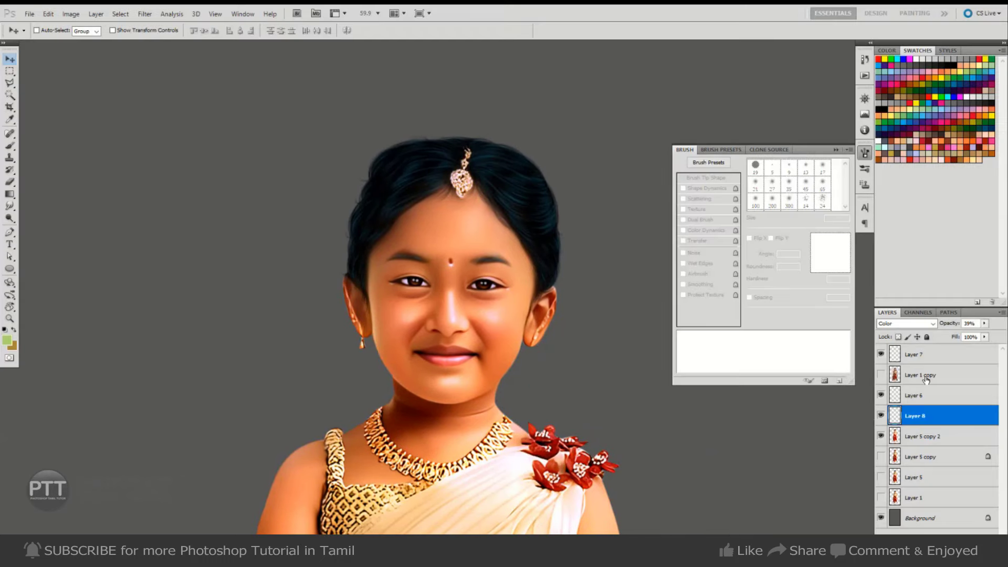
- Move Layer 1 copy to the top and group Layers 7, 6, 8 and Layer 5 copy 2 into Group 1
drag(926, 379, 888, 362)
click(915, 375)
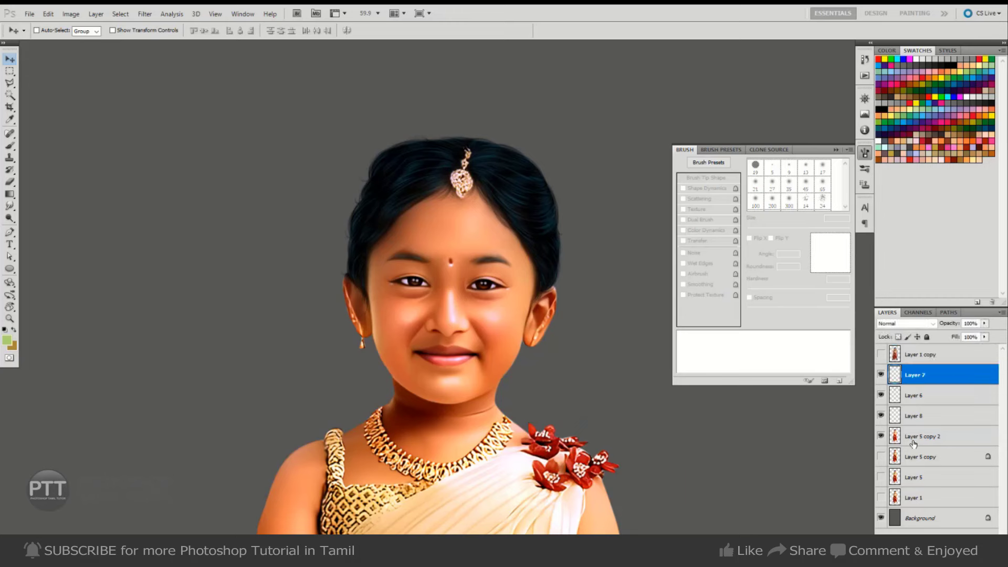
shift+click(895, 434)
key(ctrl+g)
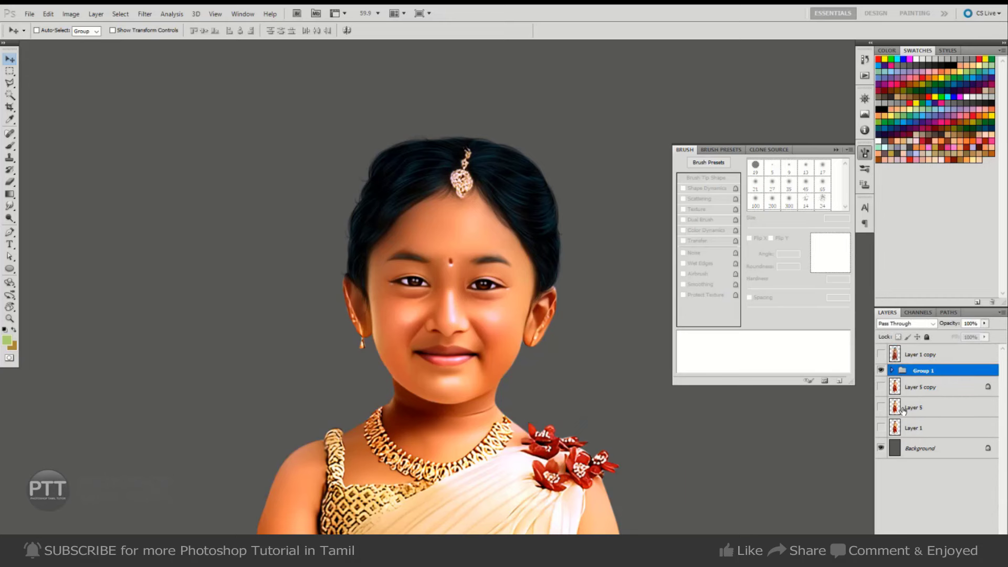
click(881, 370)
click(880, 370)
click(891, 371)
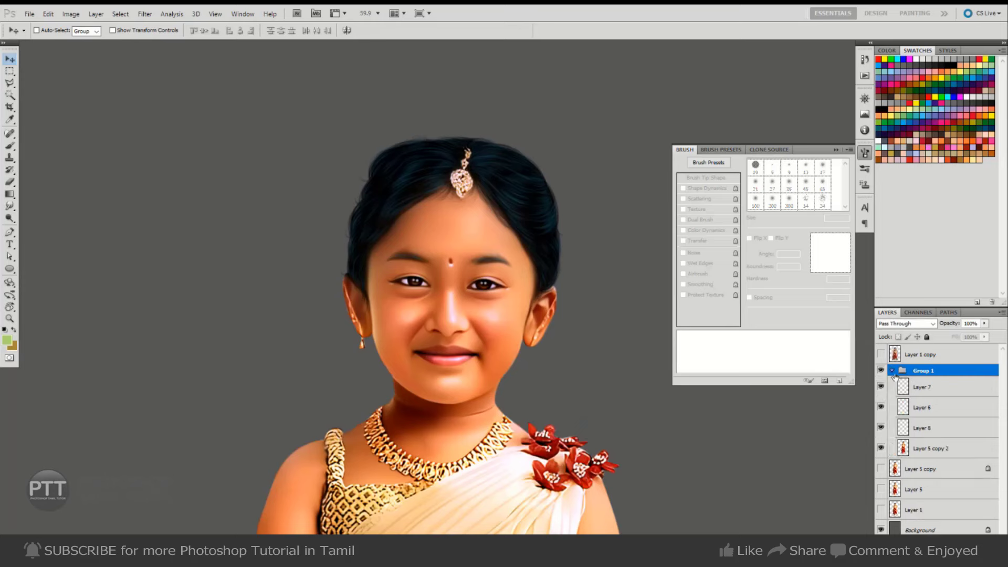
click(891, 370)
- Duplicate Group 1 and merge the copy into a single layer
right_click(913, 370)
click(921, 391)
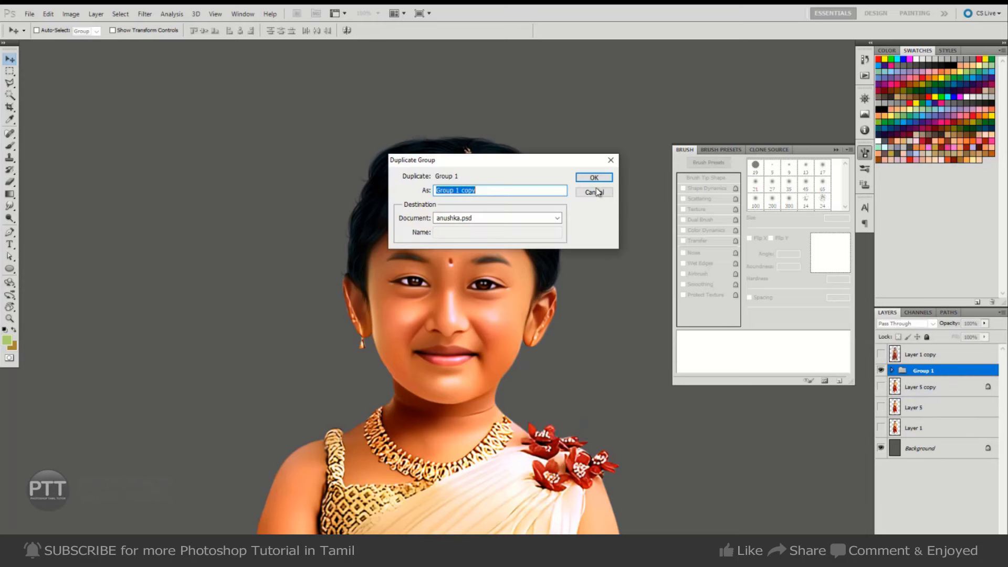
click(596, 177)
key(ctrl+e)
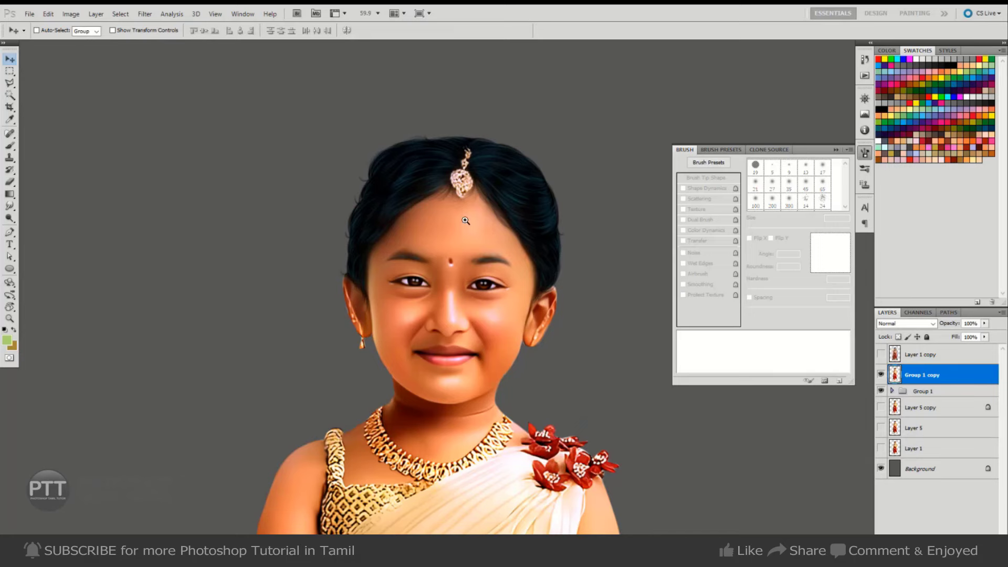
- Undo the merge so Group 1 copy is a group again, and expand it
scroll(465, 221, down, 2)
scroll(525, 237, down, 2)
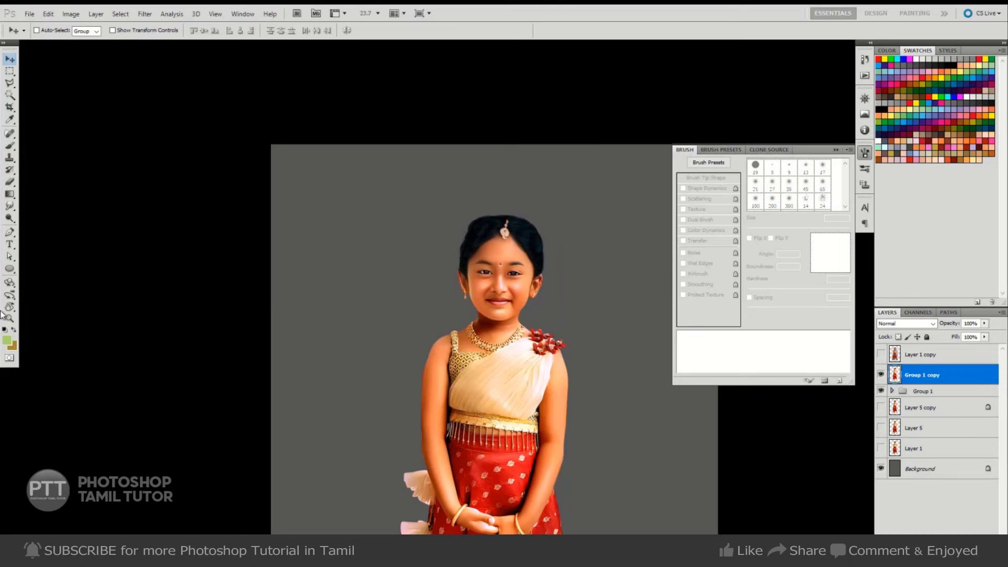
key(ctrl+z)
click(893, 371)
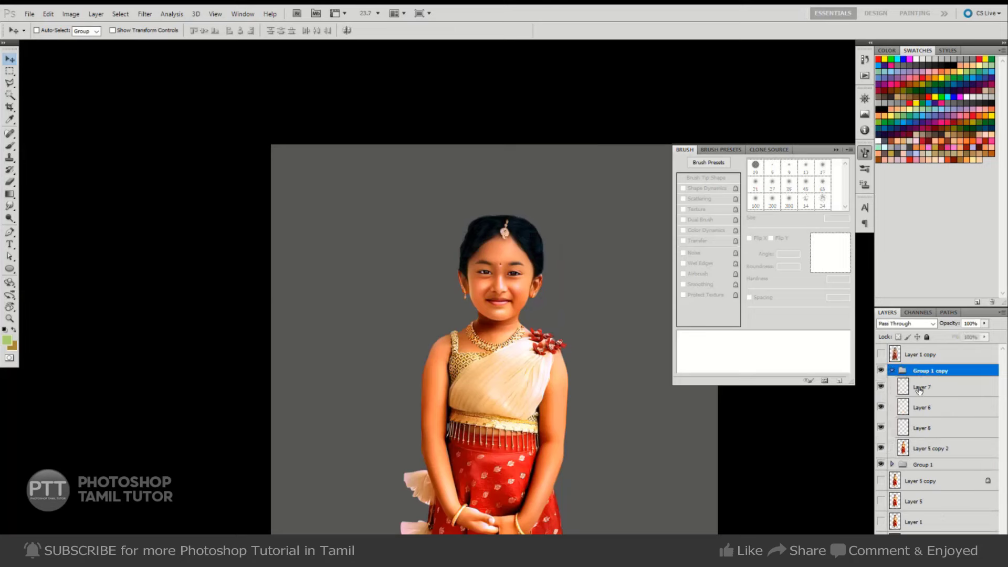
scroll(600, 266, up, 3)
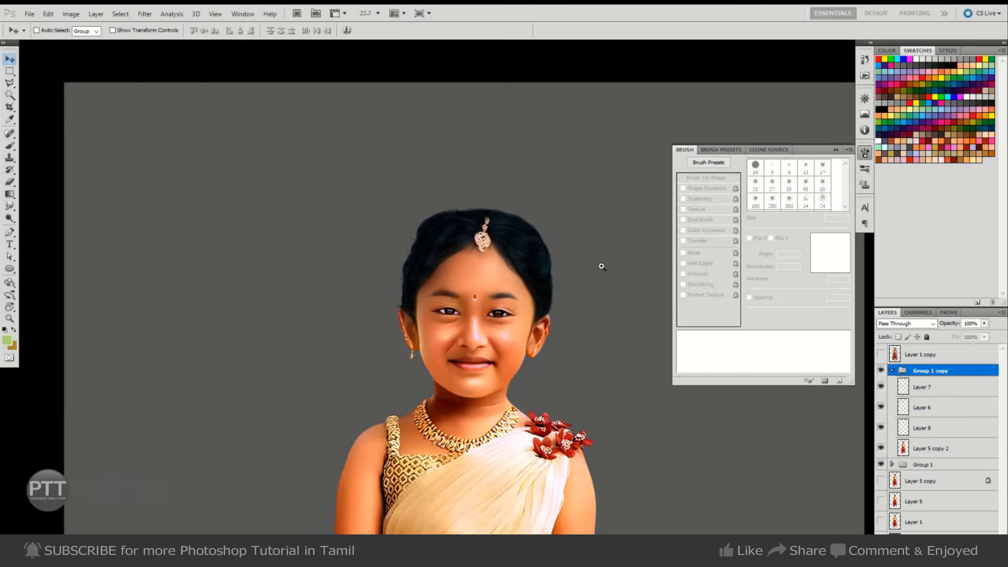
scroll(600, 266, up, 5)
- Duplicate the hair-highlight Layer 7, remove the extra copy, and hide Layer 7 copy
click(881, 387)
click(882, 387)
click(928, 395)
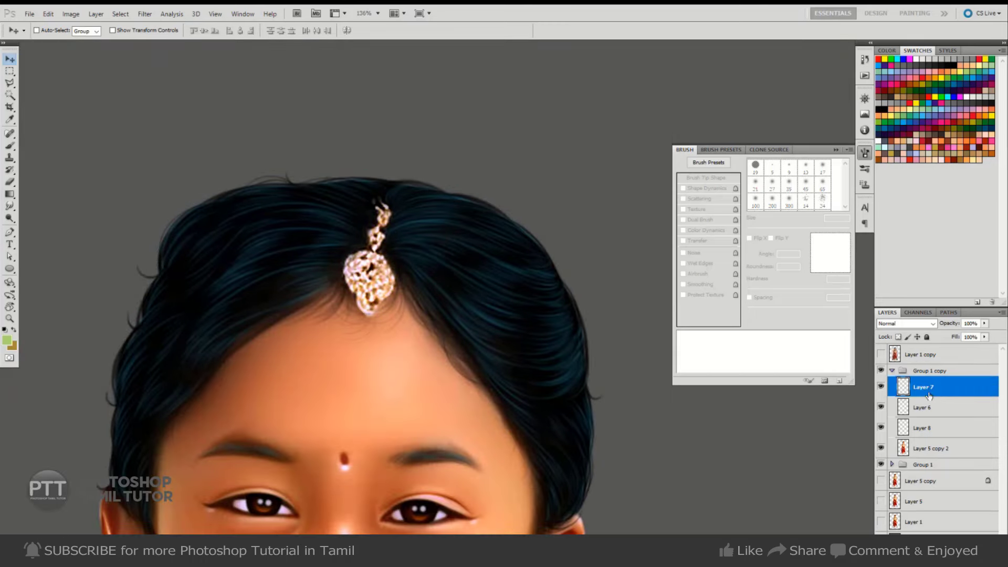
key(ctrl+j)
key(ctrl+j)
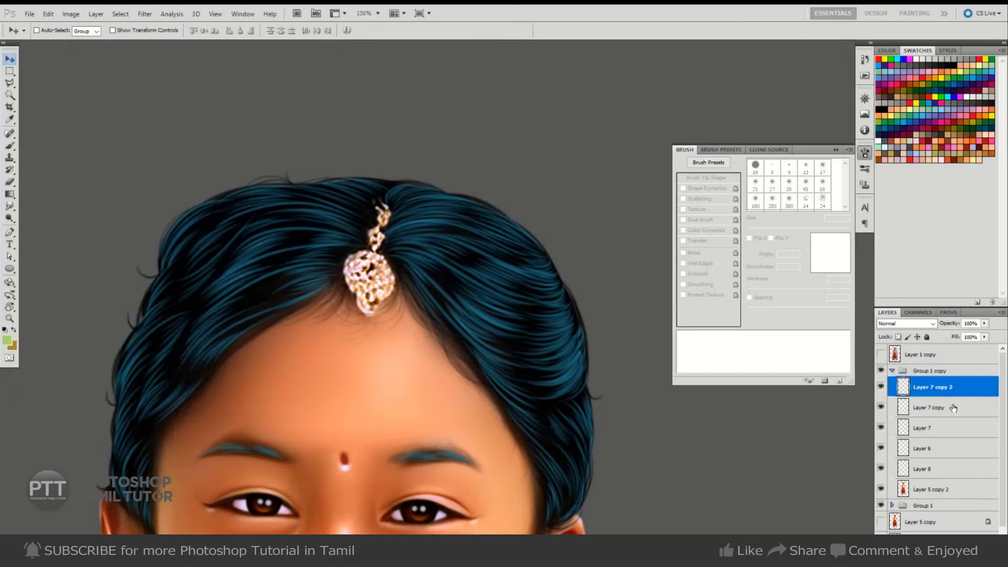
key(ctrl+z)
click(880, 386)
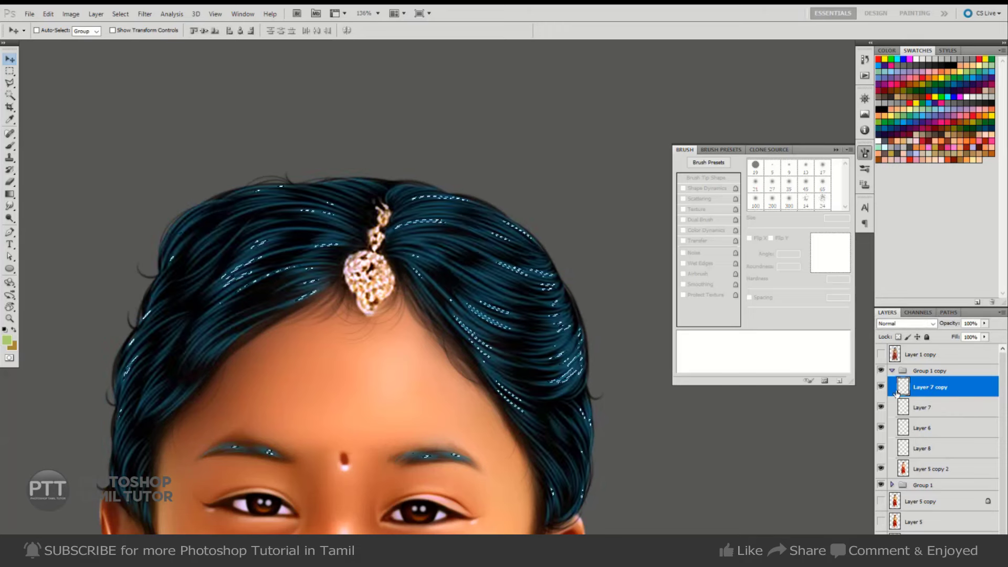
click(881, 386)
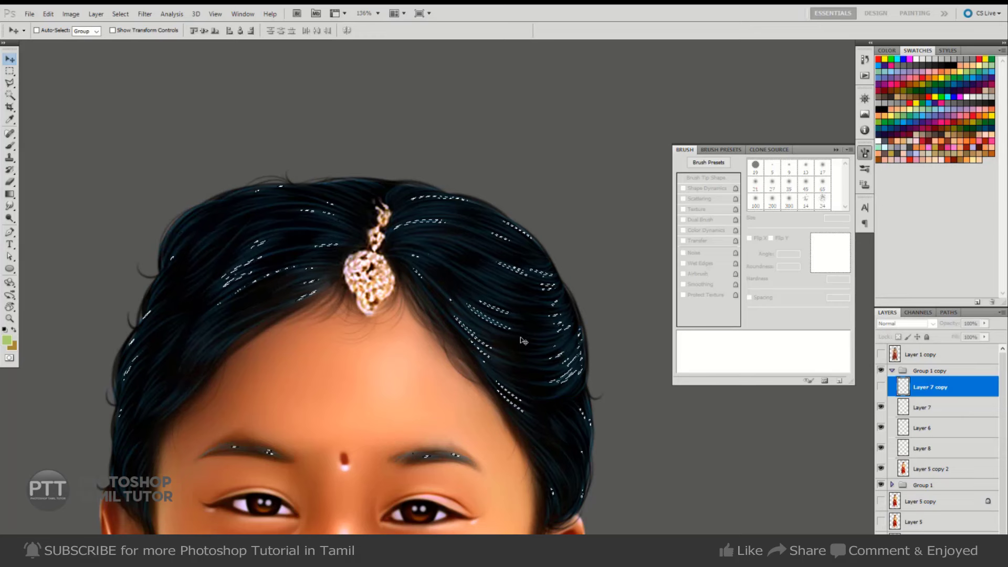
- Add a new layer and pick the 300 px soft brush with Shape Dynamics and Transfer off
key(ctrl+shift+n)
key(Return)
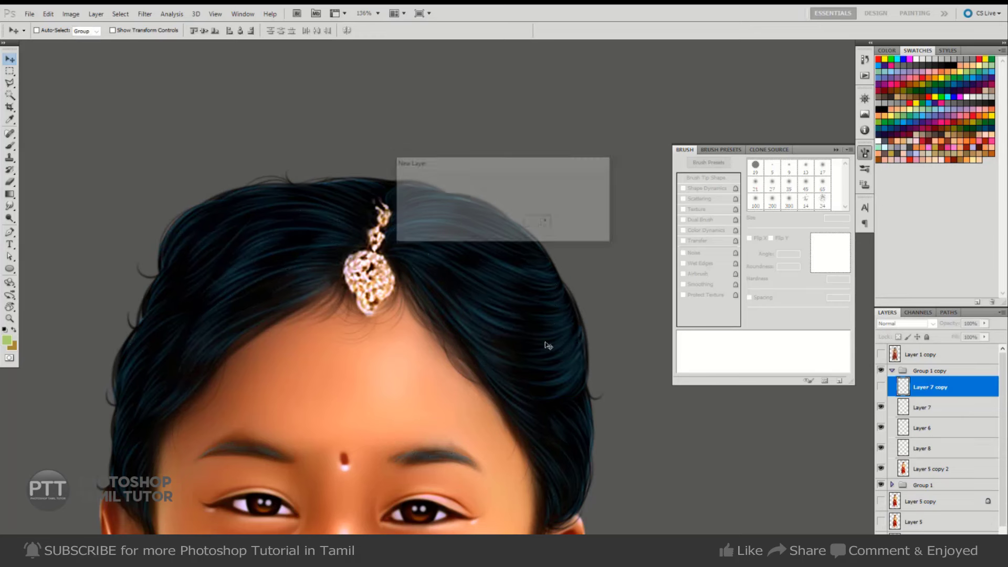
key(b)
key(bracketright)
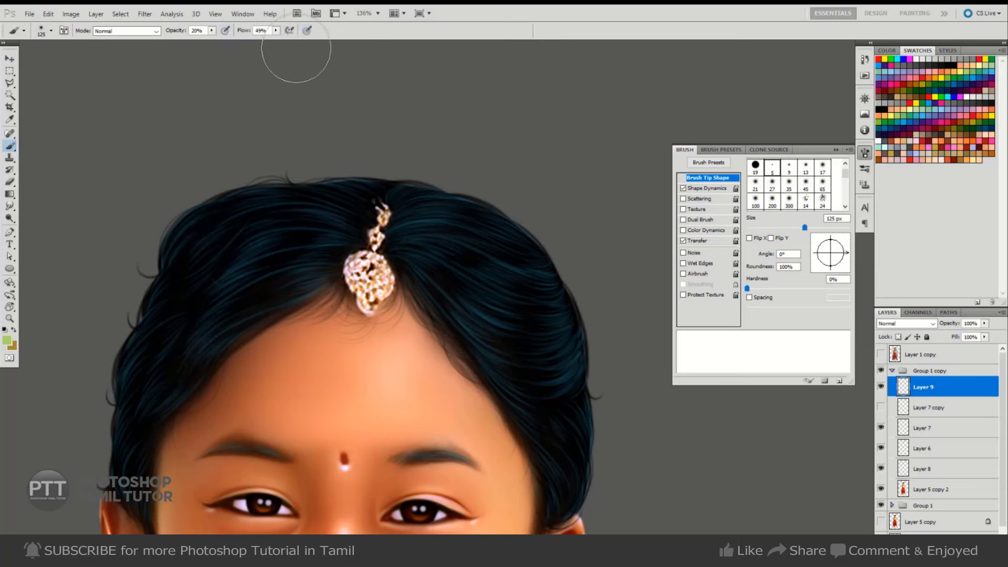
click(683, 188)
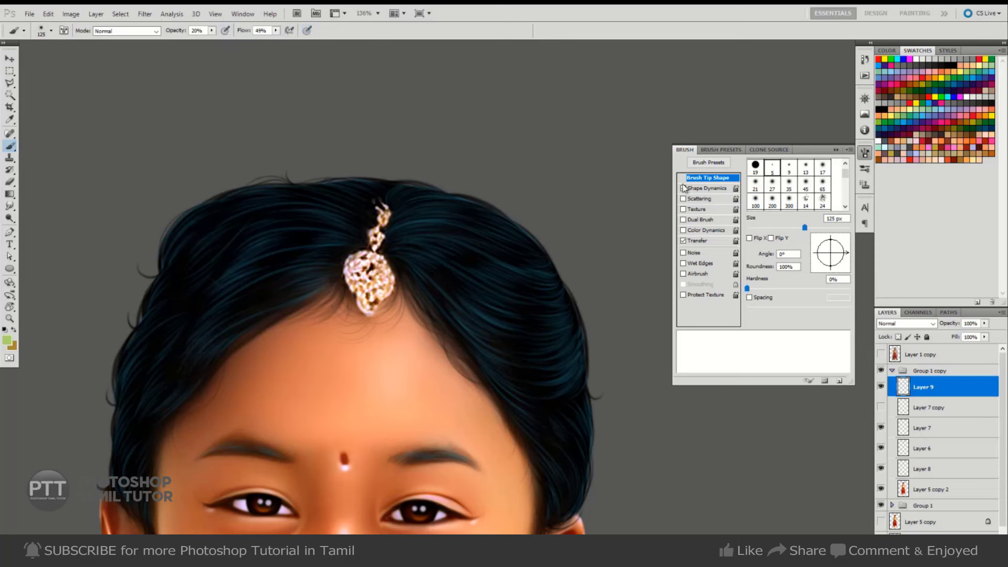
click(683, 240)
click(788, 199)
click(835, 151)
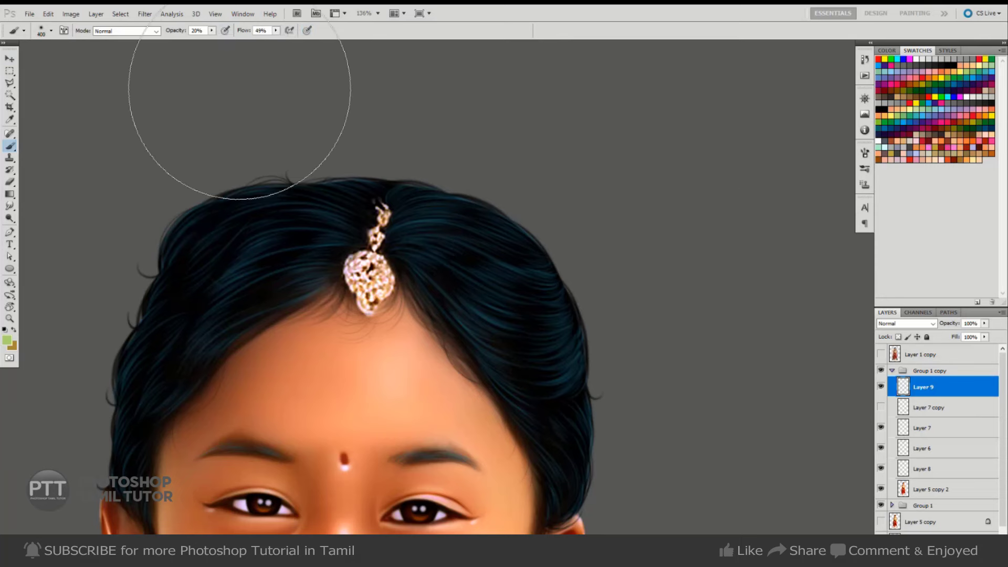
- Set the brush to 76% flow and 45% opacity, and paint a bright blue tint across the hair
key(bracketright)
drag(276, 34, 292, 43)
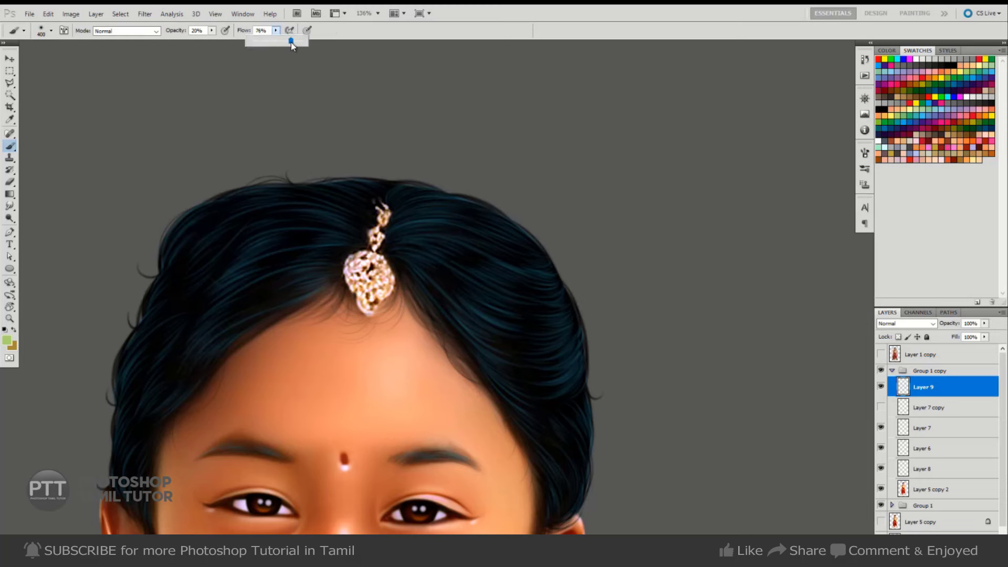
click(212, 30)
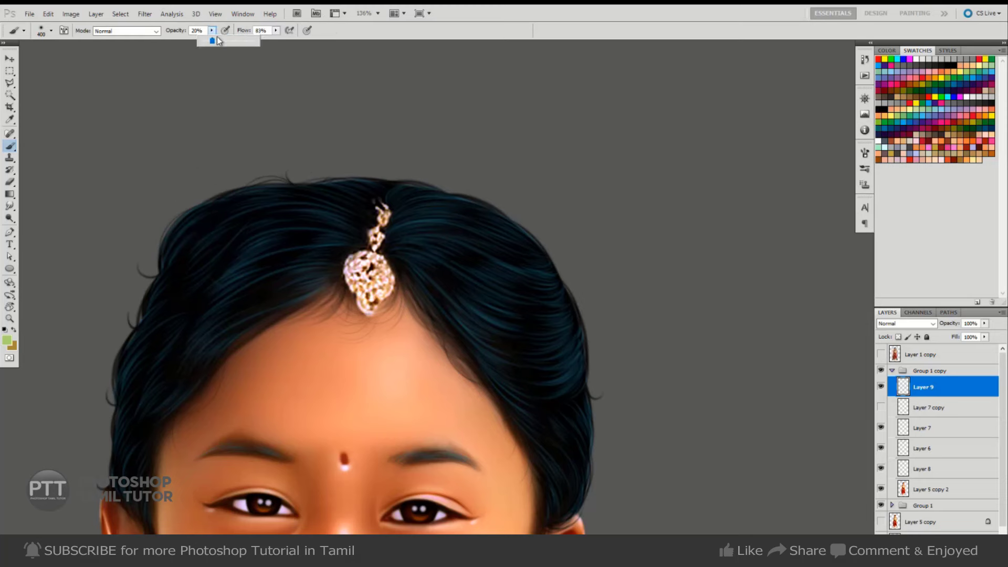
click(959, 97)
key(bracketleft)
key(bracketleft)
key(4)
key(5)
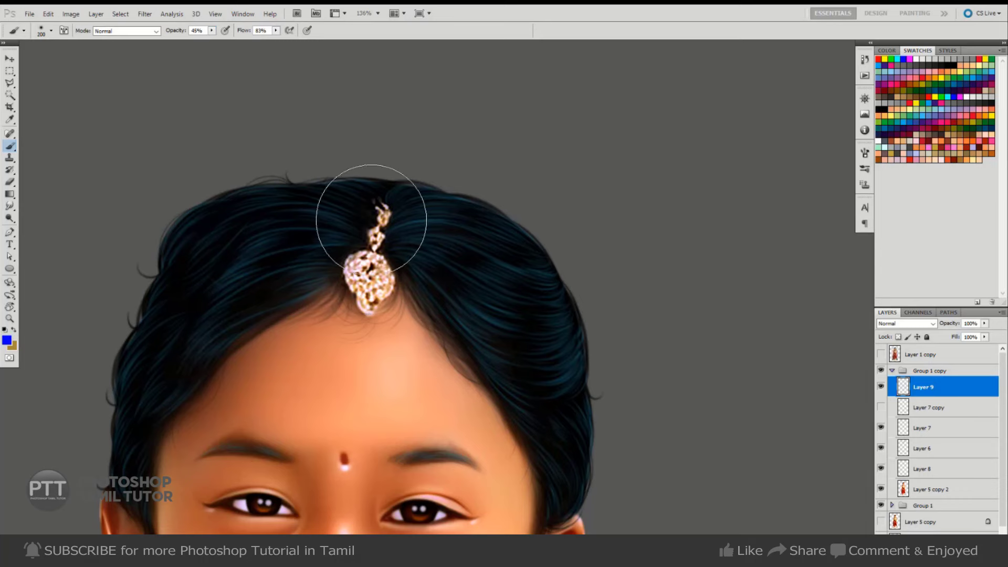
mouse_move(447, 158)
mouse_down()
mouse_move(614, 386)
mouse_move(218, 298)
mouse_up()
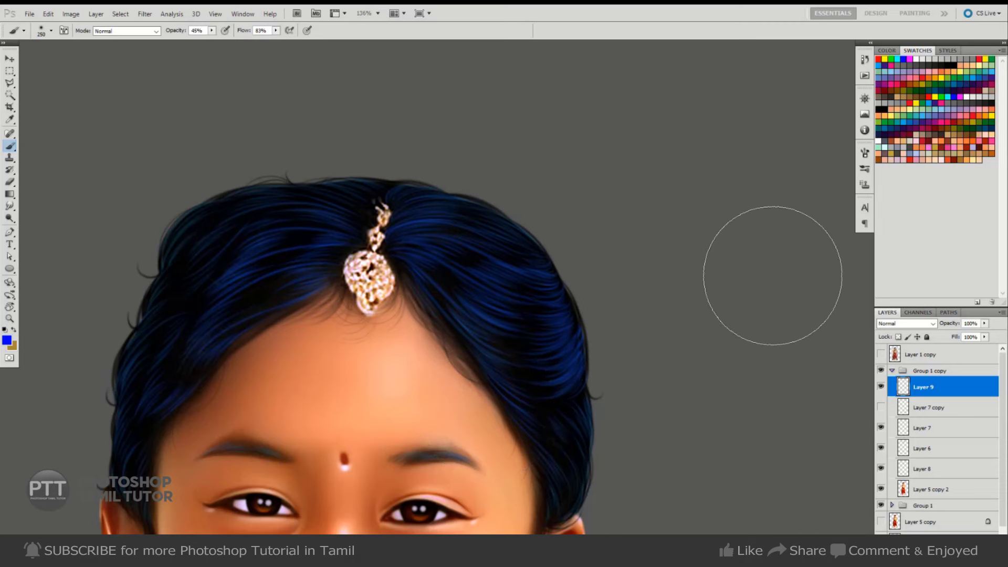
- Brush purple across the top and right side of the hair, and teal along the left
click(958, 96)
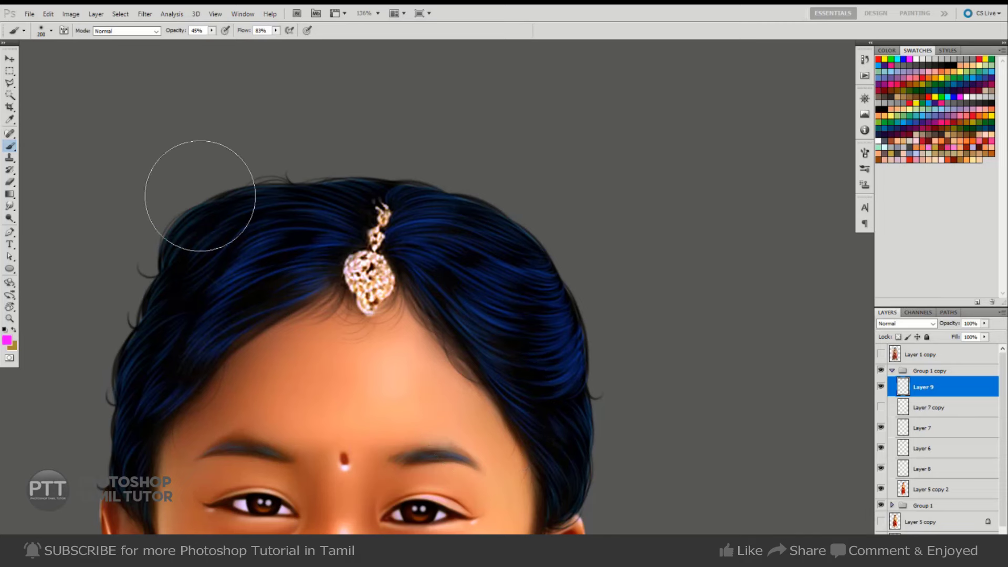
mouse_move(198, 191)
mouse_down()
mouse_move(236, 168)
mouse_move(551, 174)
mouse_up()
mouse_move(631, 283)
mouse_down()
mouse_move(562, 281)
mouse_move(634, 490)
mouse_up()
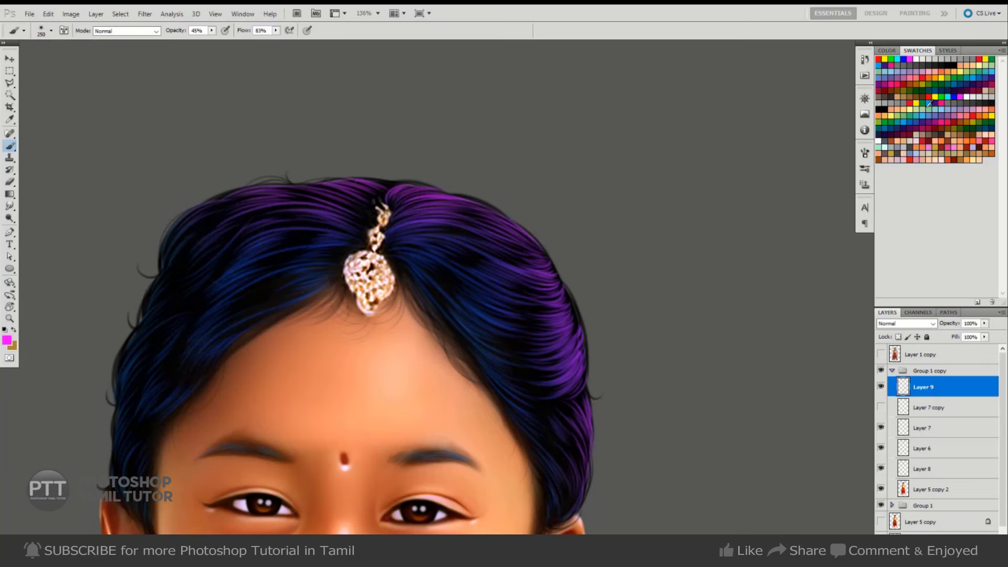
click(884, 123)
drag(101, 337, 117, 258)
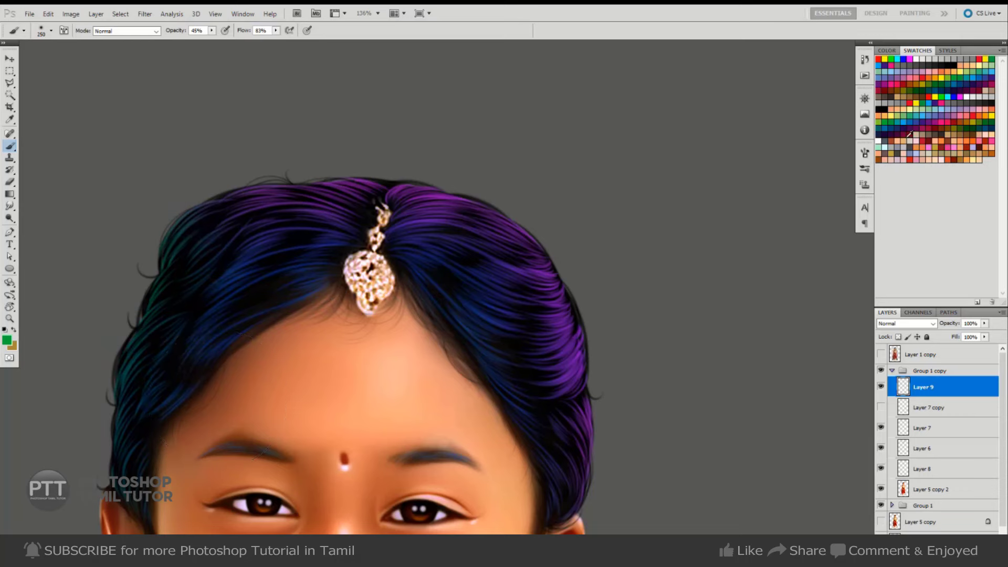
click(907, 117)
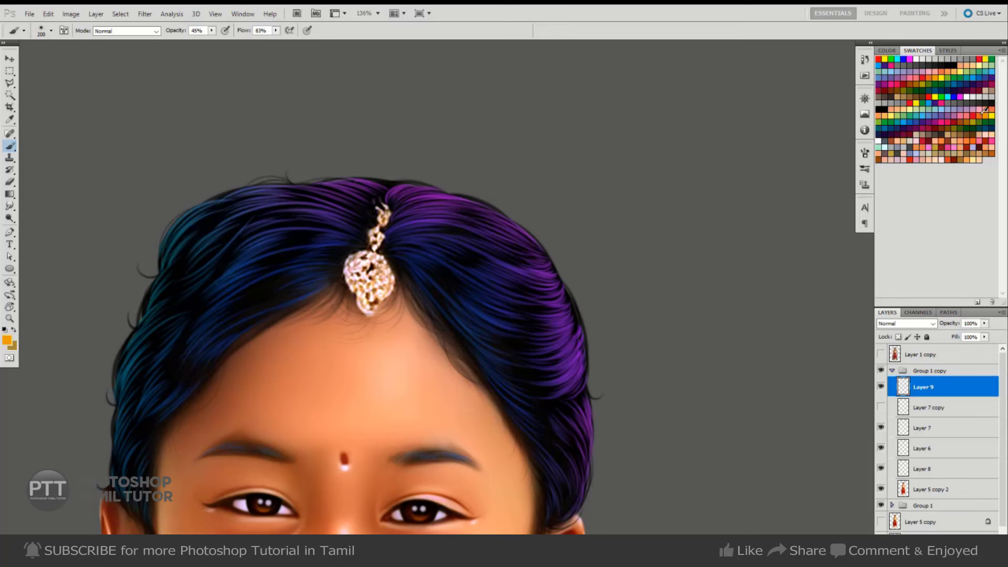
- Paint orange strokes on the upper-left hair and pink-magenta over the top-right
click(984, 109)
key([)
drag(131, 248, 313, 159)
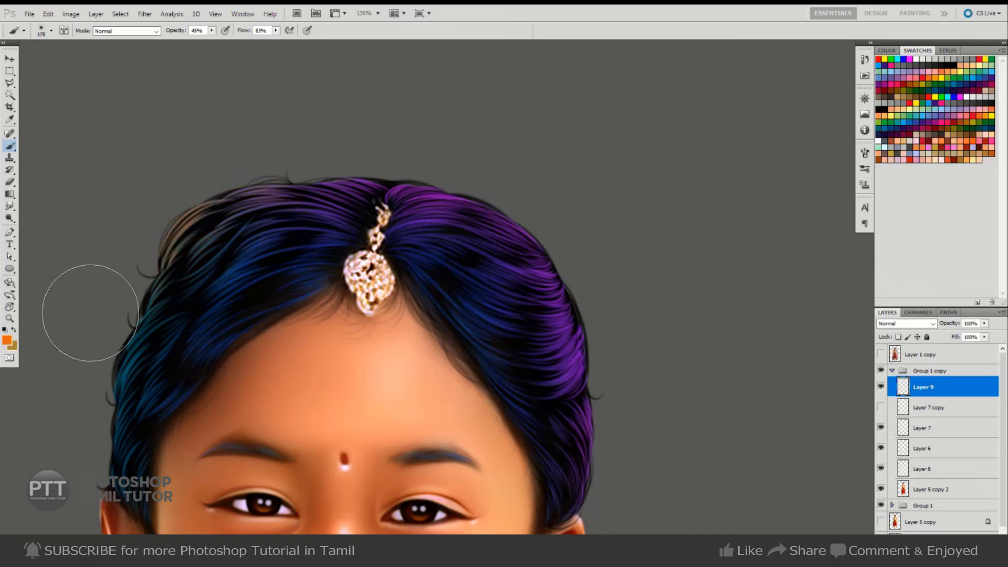
mouse_move(214, 191)
mouse_down()
mouse_move(304, 147)
mouse_move(348, 158)
mouse_up()
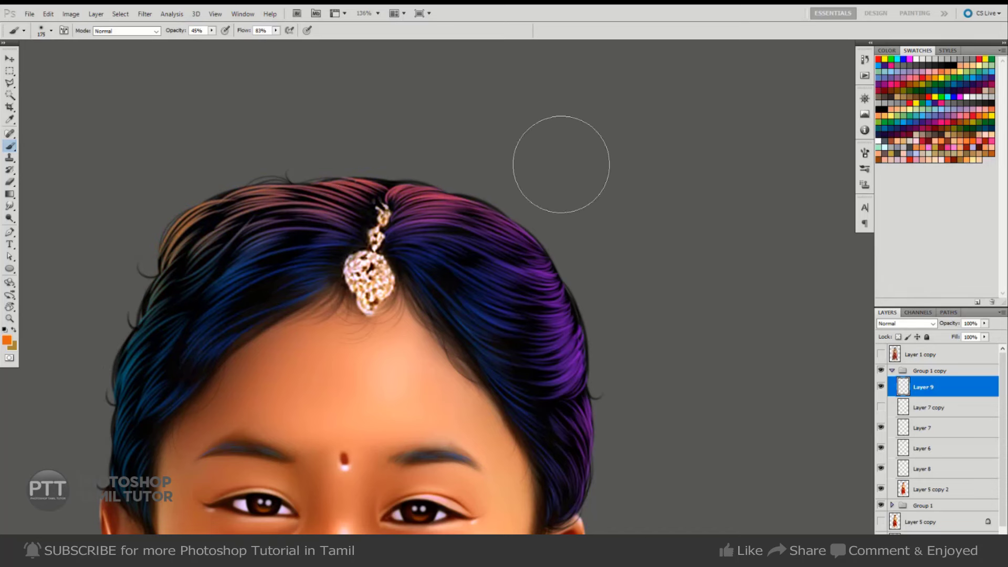
click(928, 96)
mouse_move(468, 180)
mouse_down()
mouse_move(495, 163)
mouse_move(598, 263)
mouse_up()
- Add a yellow warm tint at 50% opacity along the top-right hair edge
click(917, 103)
key(bracketleft)
key(bracketleft)
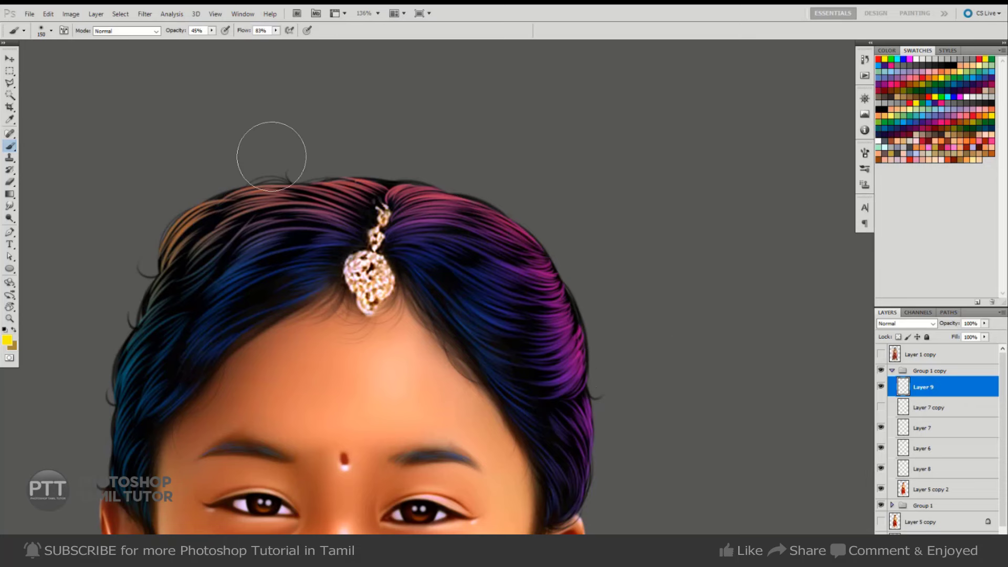
key(bracketleft)
key(5)
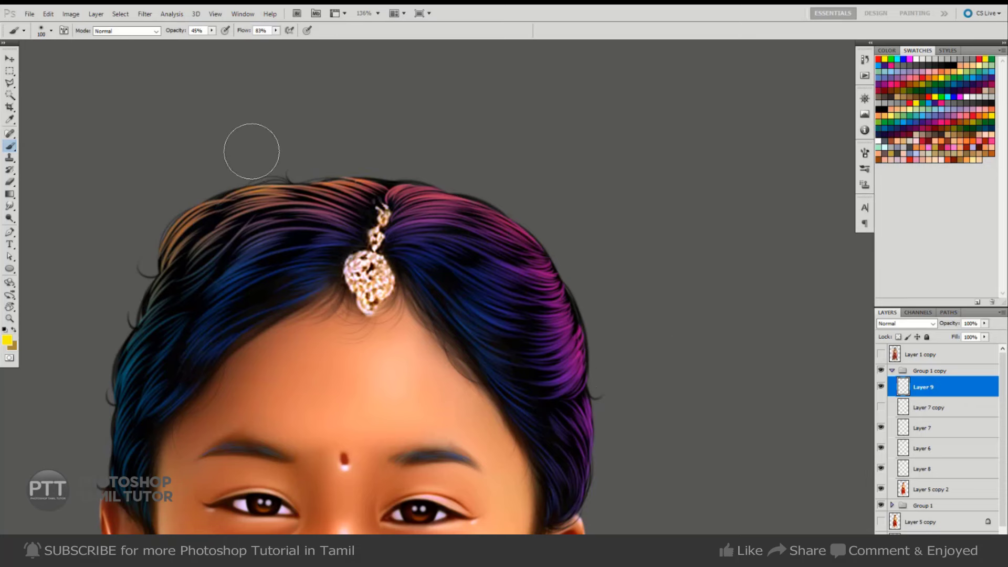
key(bracketright)
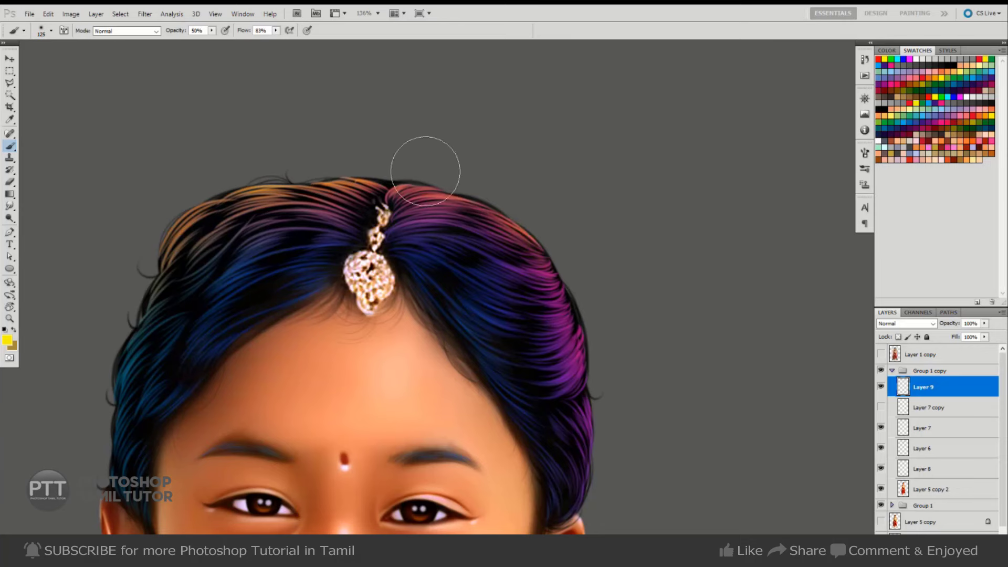
drag(405, 153, 528, 198)
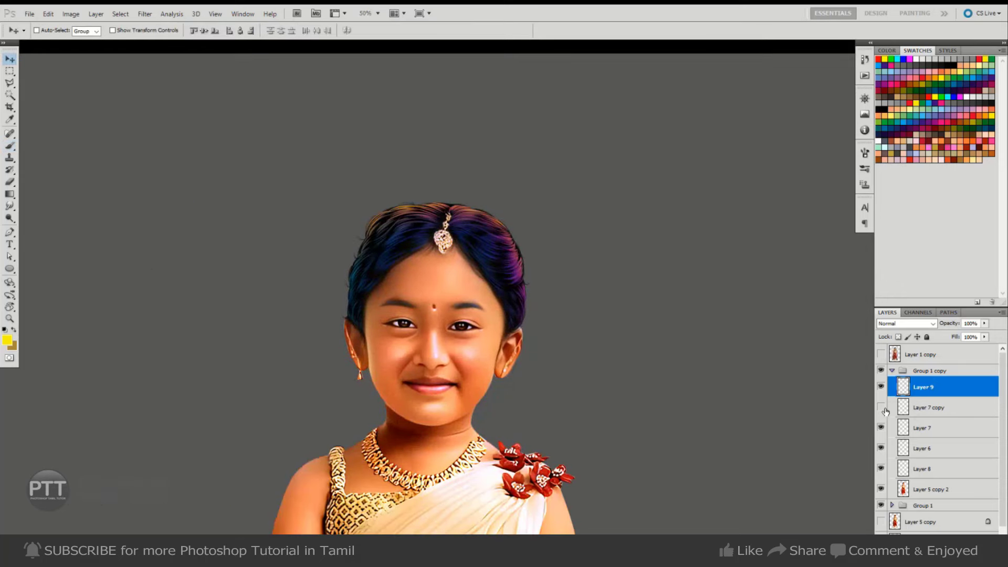
- Compare the hair with Layer 7 toggled and test Layer 9's opacity, keeping it at full
click(880, 428)
click(880, 429)
click(984, 323)
drag(983, 336, 973, 336)
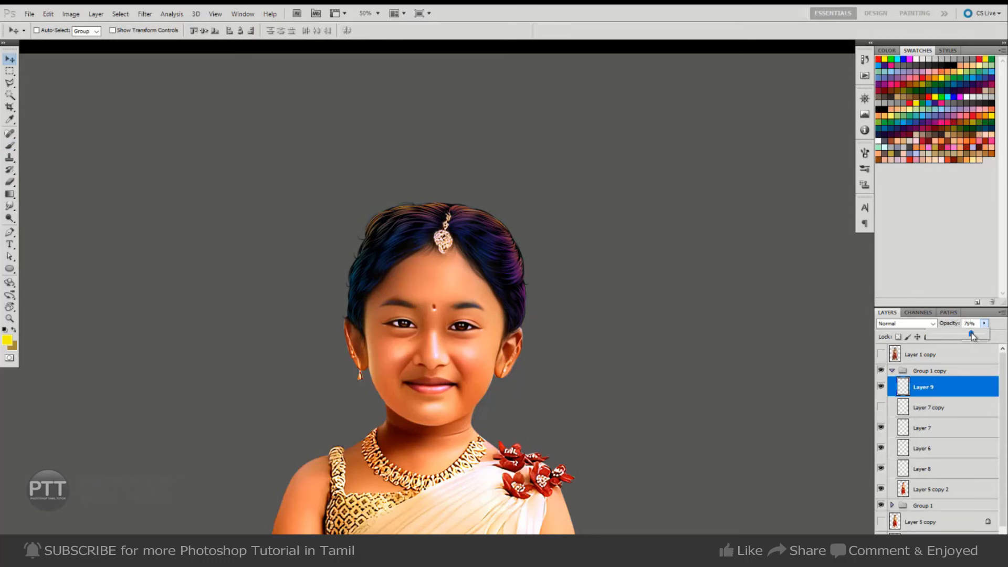
click(549, 286)
key(ctrl+z)
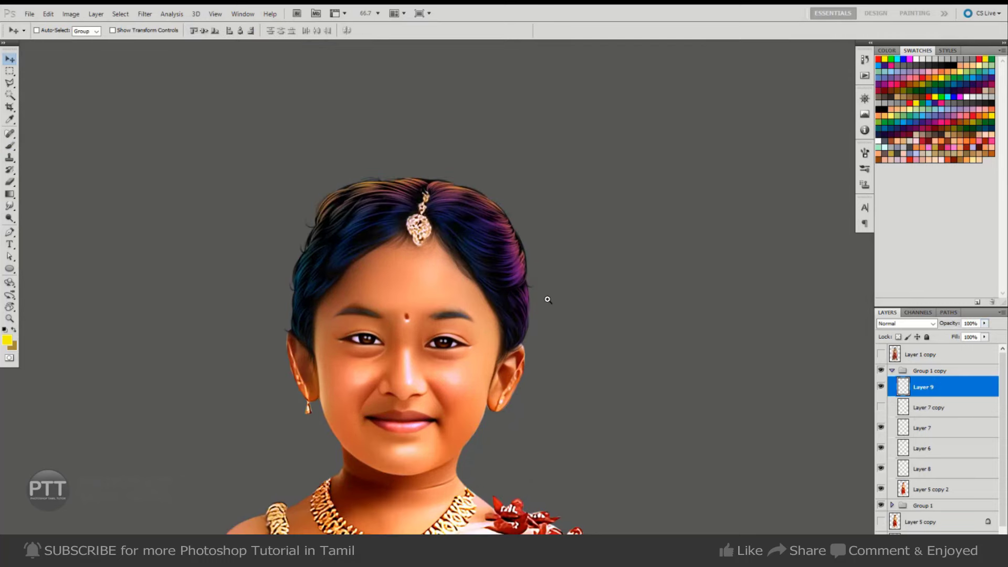
click(546, 297)
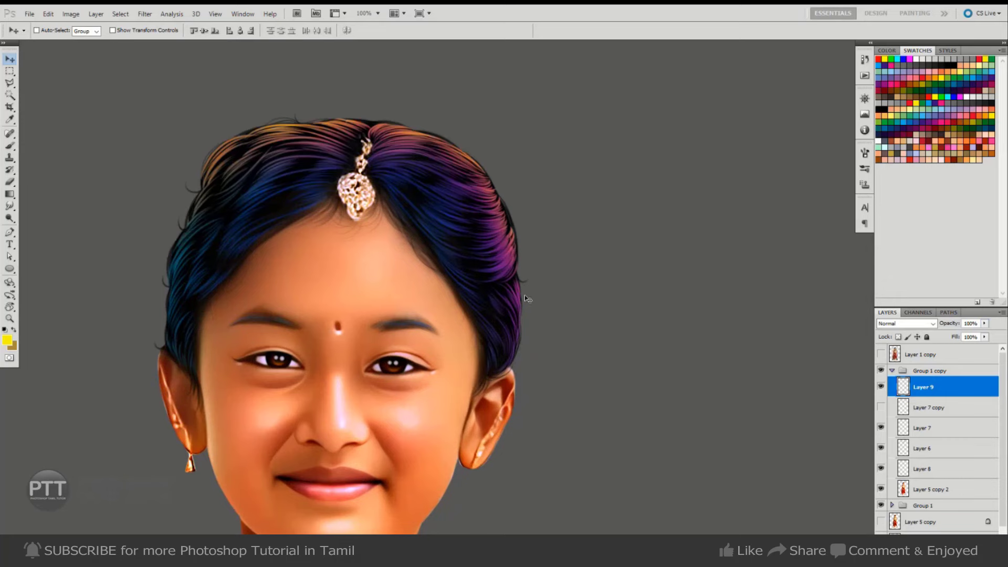
- Create Layer 10 and reset the colours to black and white with the Brush tool
key(ctrl+shift+n)
key(Return)
key(d)
key(b)
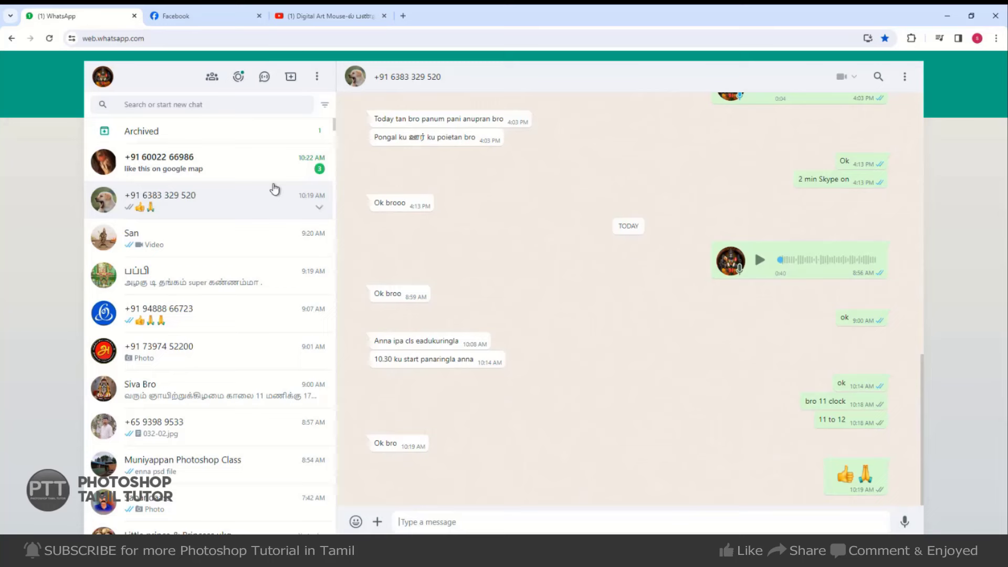
- View the review screenshot in the newest chat and start replying 'i am not interested'
click(257, 169)
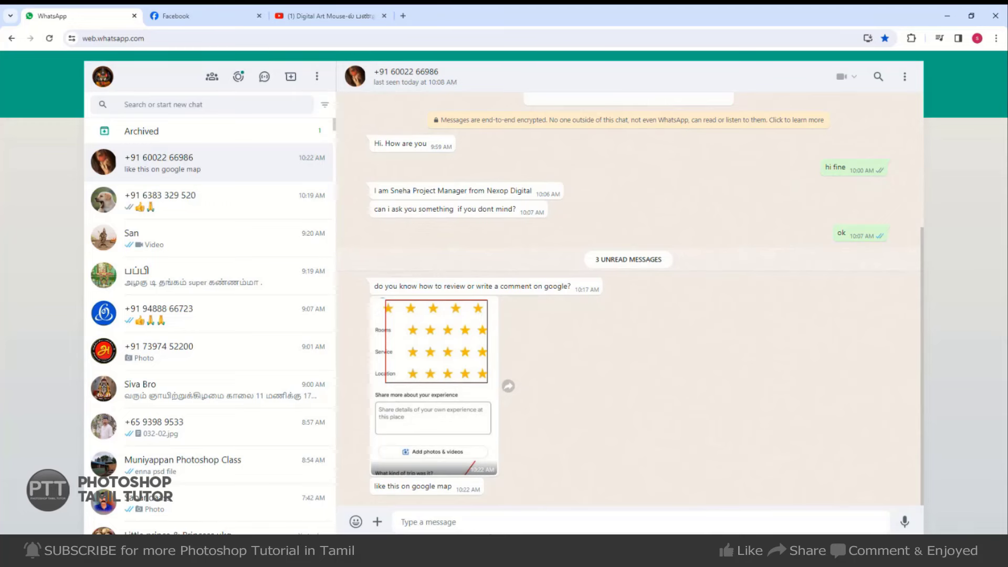
click(445, 434)
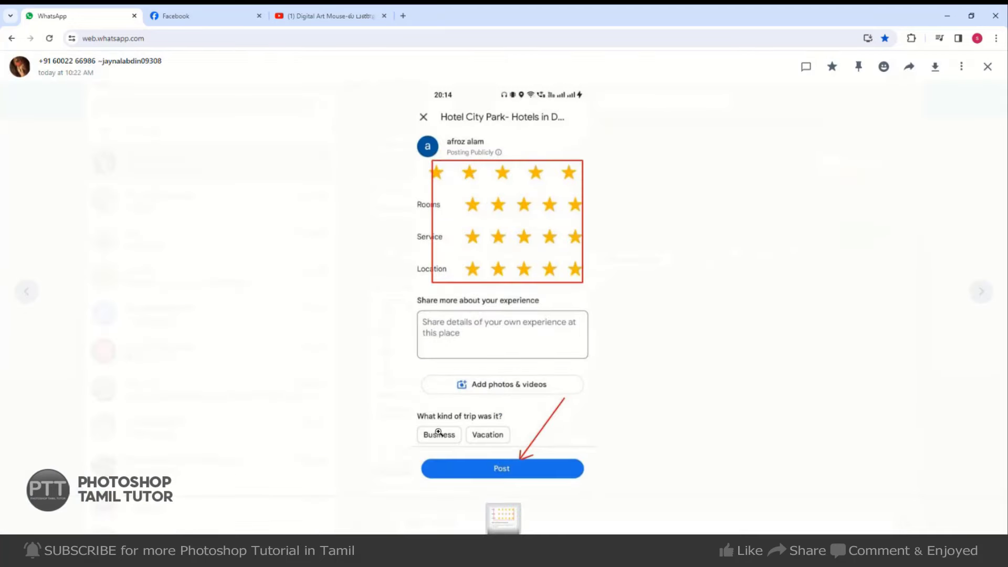
key(Escape)
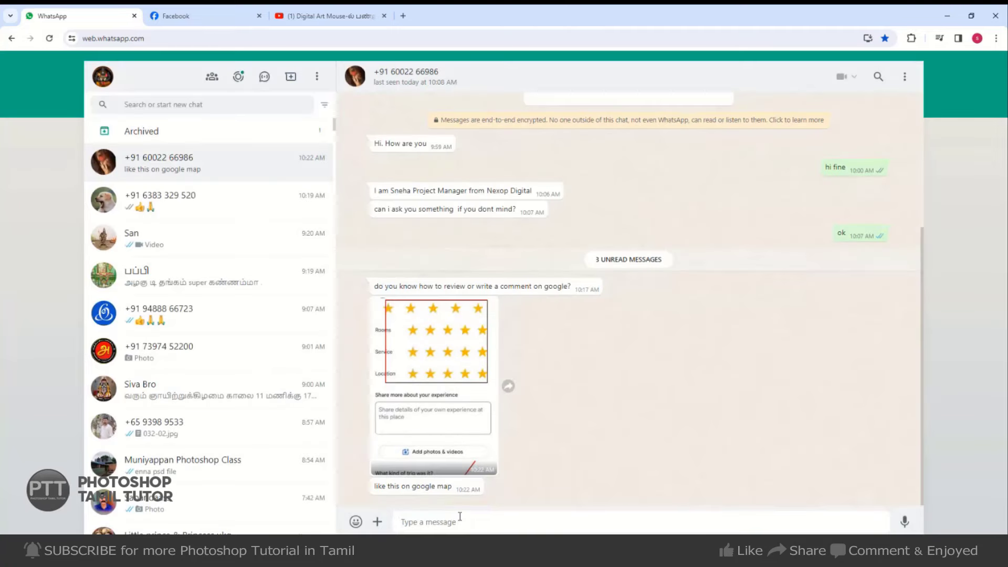
text(w)
key(BackSpace)
key(BackSpace)
key(BackSpace)
text(i a)
- Set up a small hard round brush in light yellow, zoomed in on the top of the hair
key(Return)
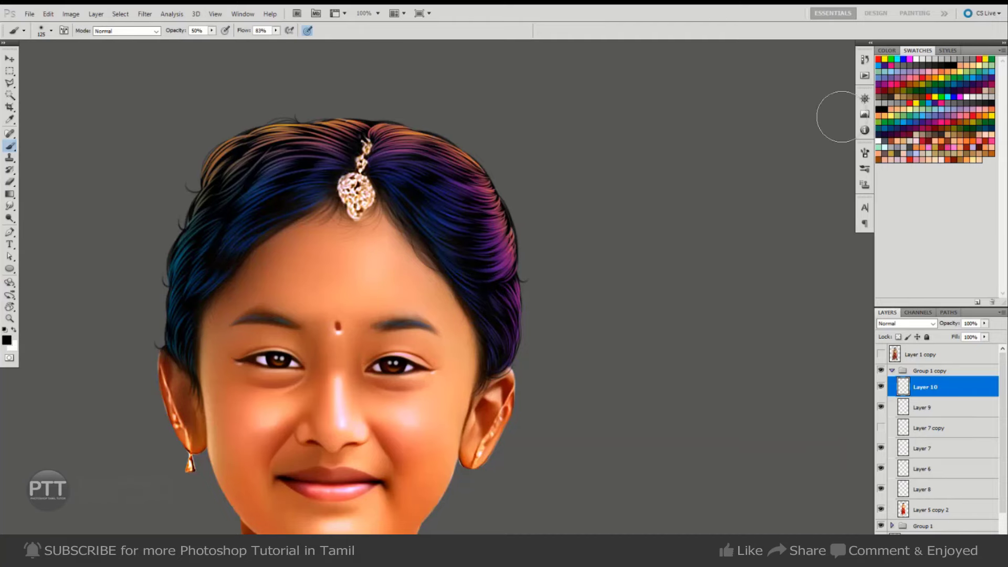
click(864, 153)
click(755, 167)
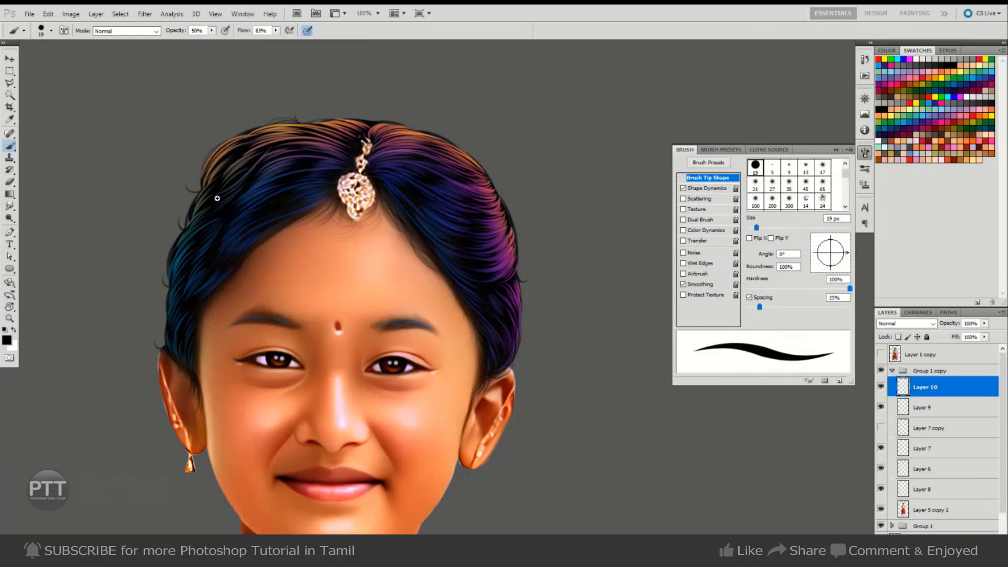
drag(217, 198, 318, 111)
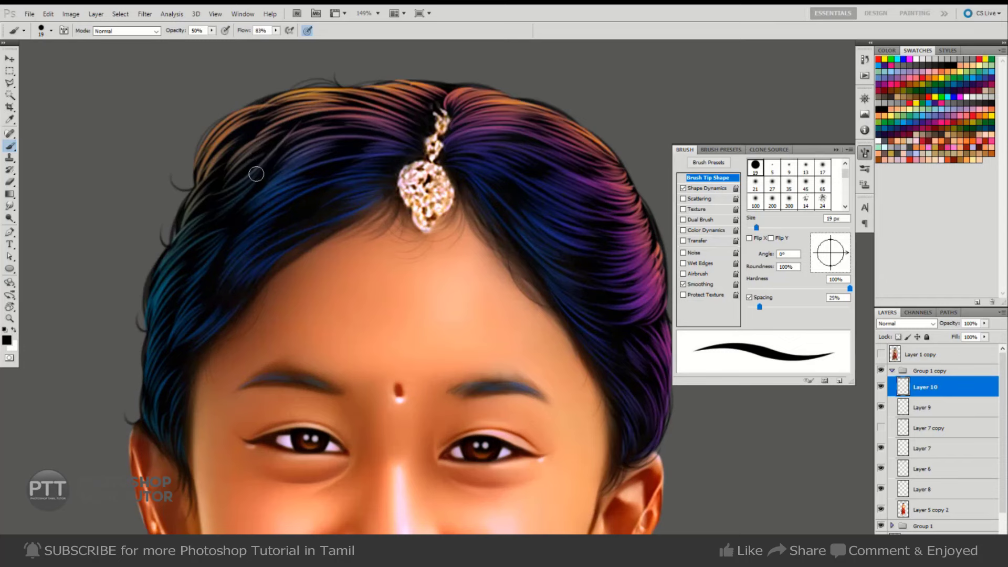
click(898, 107)
key(bracketleft)
key(bracketleft)
key(bracketleft)
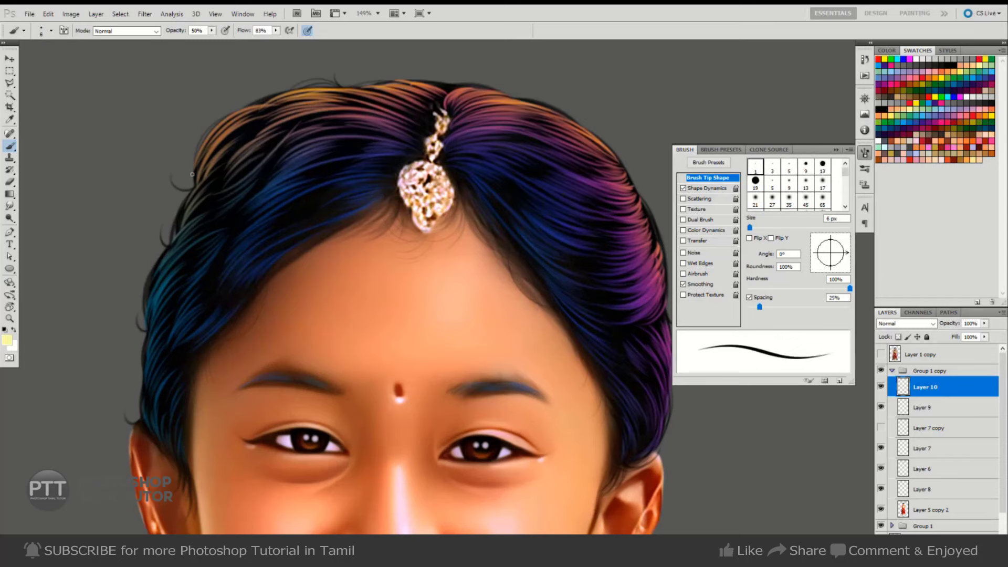
key(bracketleft)
key(bracketleft)
key(bracketright)
drag(211, 153, 209, 177)
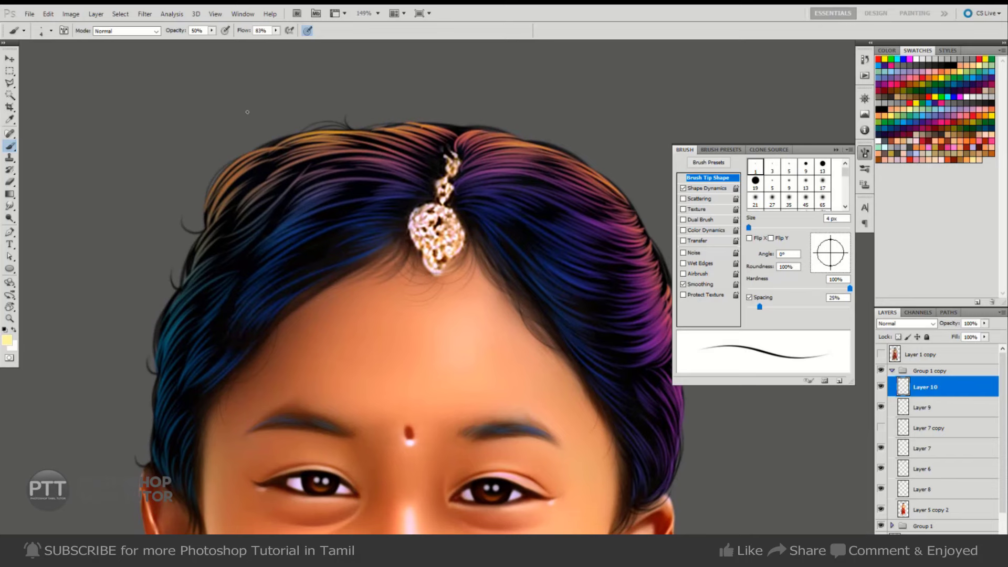
- Paint fine light flyaway strands along the upper-left hair edge, undoing one misplaced stroke
drag(247, 112, 168, 92)
key(ctrl+z)
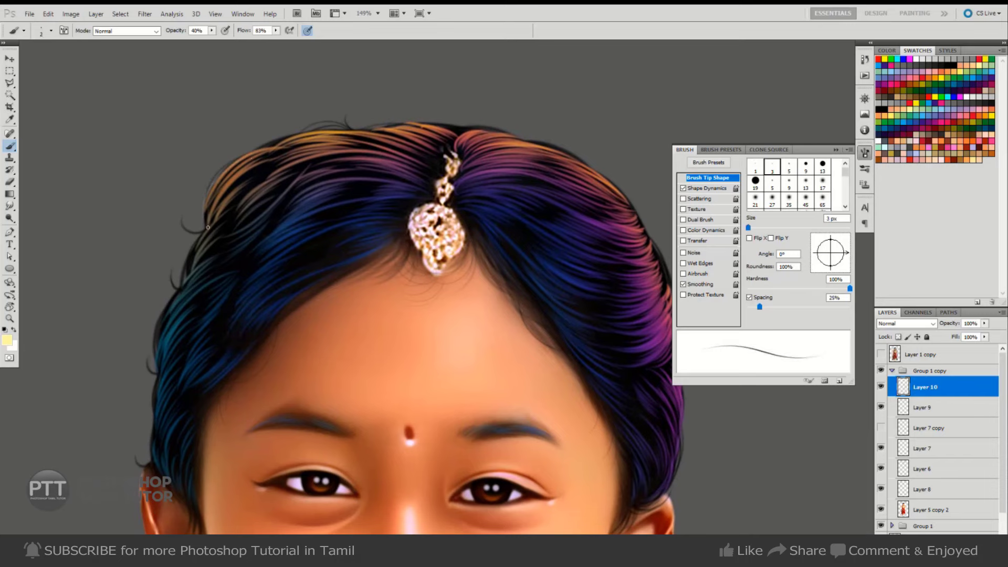
drag(257, 149, 207, 215)
key(bracketleft)
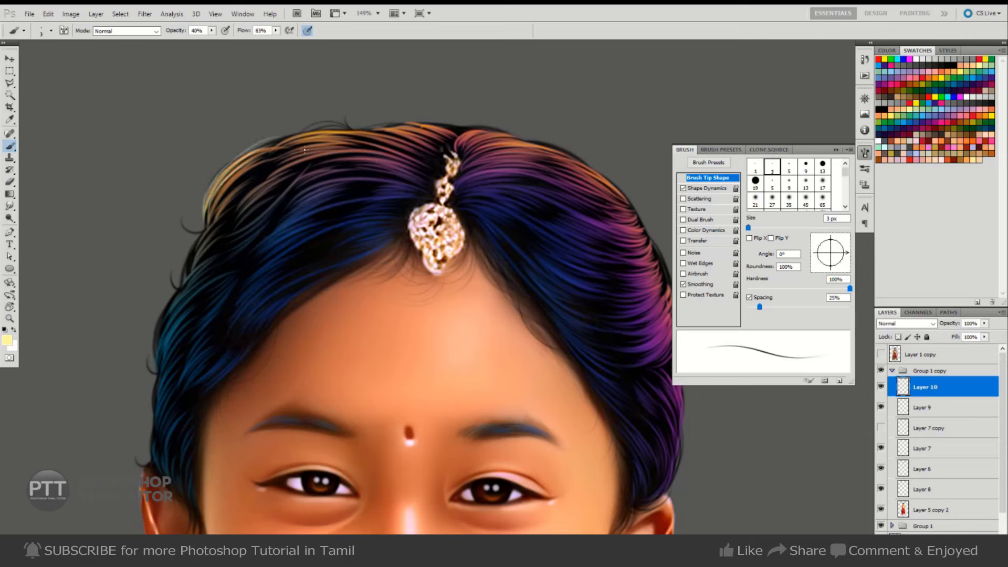
mouse_move(208, 215)
mouse_down()
mouse_move(178, 226)
mouse_move(184, 284)
mouse_move(157, 278)
mouse_up()
key(bracketright)
key(bracketleft)
key(bracketright)
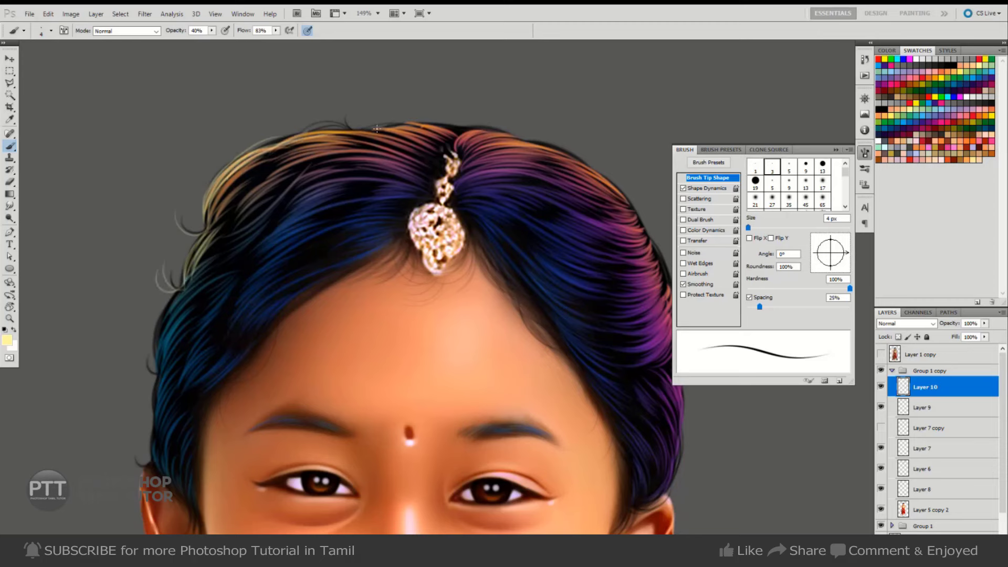
key(bracketleft)
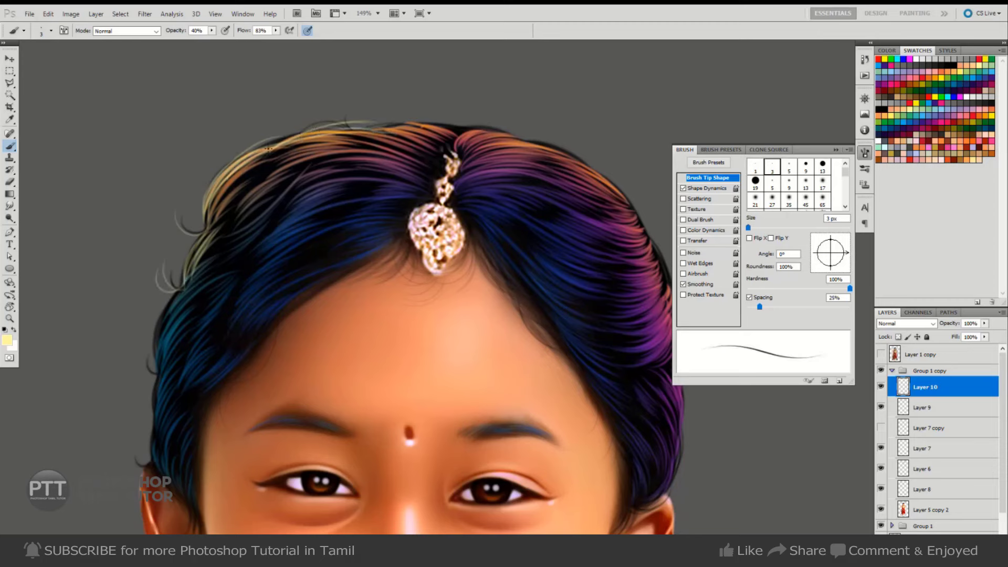
- Add thin light strands across the top edge of the hair
drag(345, 121, 278, 139)
mouse_move(396, 116)
mouse_down()
mouse_move(462, 130)
mouse_move(368, 124)
mouse_up()
drag(430, 119, 374, 122)
mouse_move(462, 128)
mouse_down()
mouse_move(367, 126)
mouse_move(434, 131)
mouse_move(417, 112)
mouse_move(361, 109)
mouse_up()
key(bracketleft)
mouse_move(462, 118)
mouse_down()
mouse_move(546, 146)
mouse_move(475, 139)
mouse_up()
key(bracketright)
key(bracketright)
mouse_move(559, 158)
mouse_down()
mouse_move(459, 126)
mouse_move(439, 133)
mouse_move(437, 122)
mouse_move(354, 121)
mouse_up()
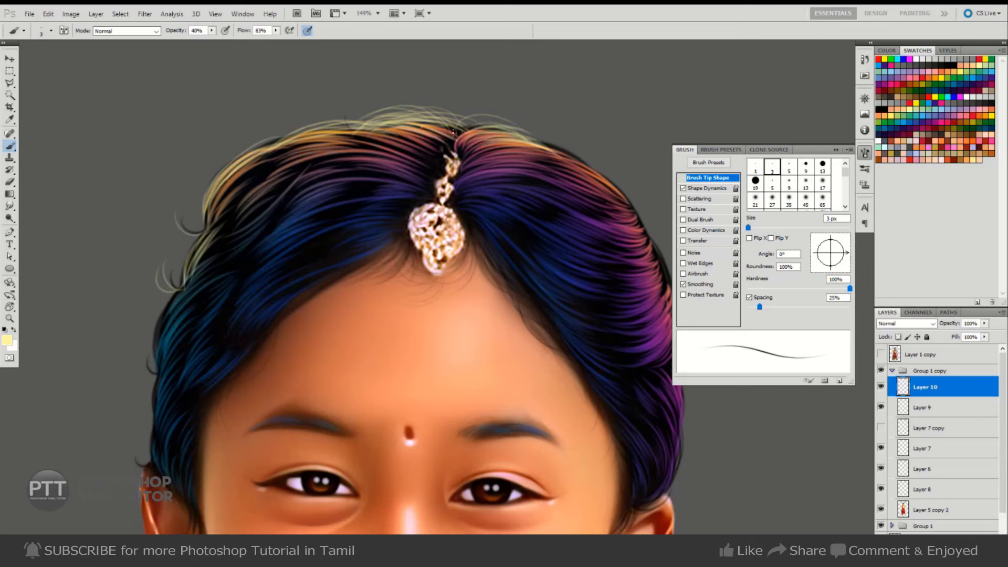
- Paint finer strands toward the upper-right hair and hide the interface so only the image shows
key(bracketleft)
mouse_move(535, 142)
mouse_down()
mouse_move(457, 123)
mouse_move(472, 126)
mouse_up()
key(bracketleft)
drag(577, 160, 462, 123)
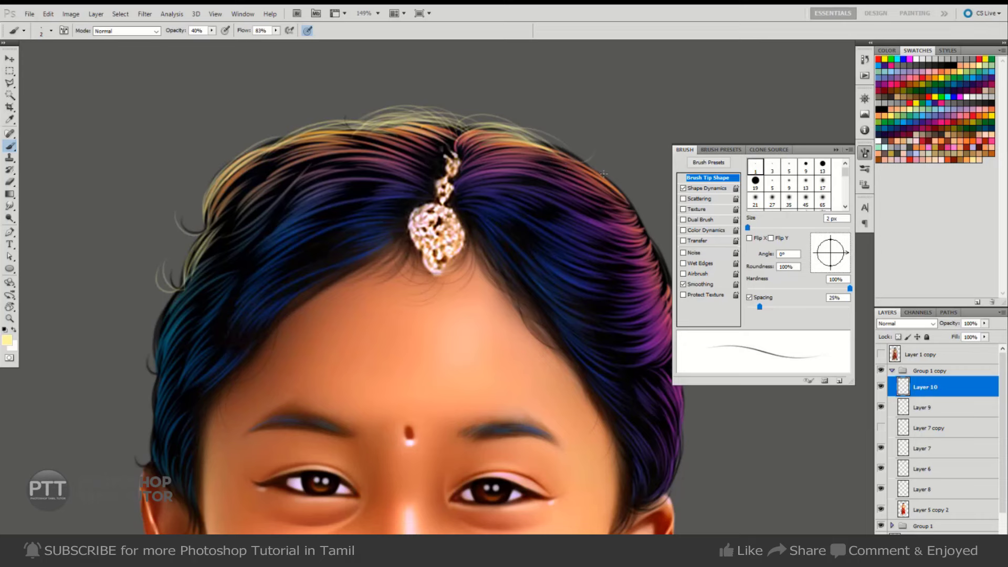
drag(603, 174, 563, 155)
key(Tab)
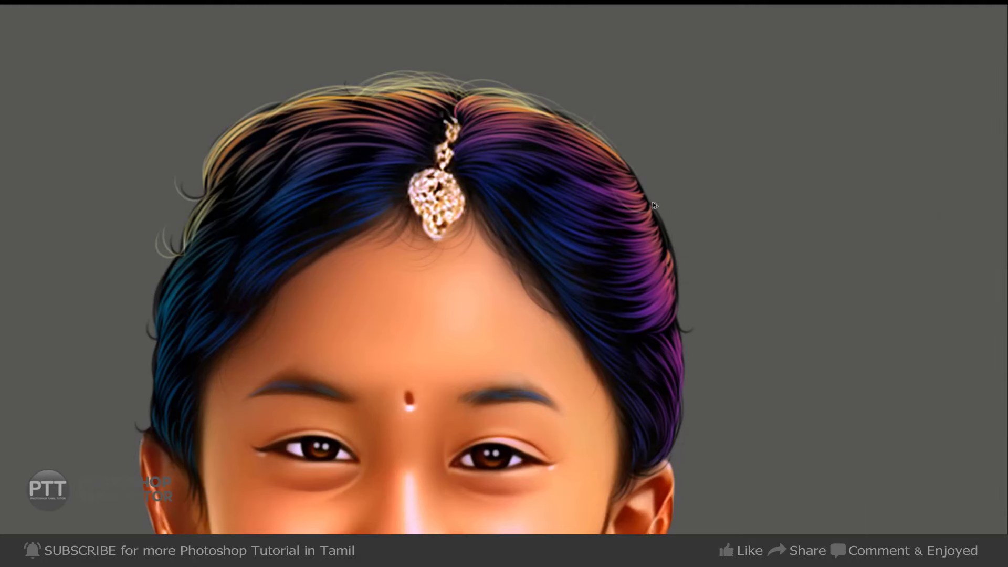
- Paint light, outward-curling strands along the upper-right and right hair edge
drag(643, 198, 618, 151)
mouse_move(649, 201)
mouse_down()
mouse_move(616, 200)
mouse_move(598, 135)
mouse_up()
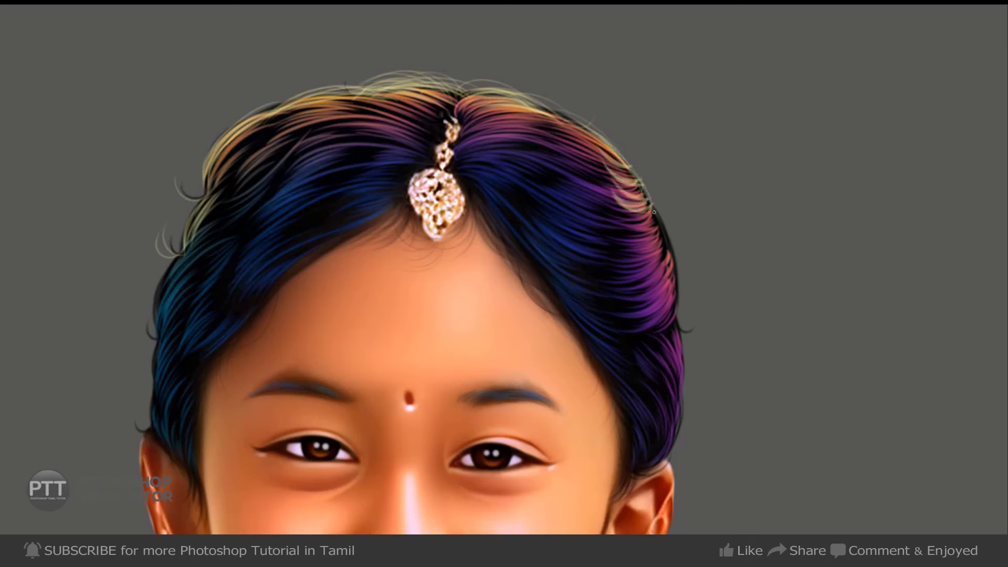
mouse_move(662, 242)
mouse_down()
mouse_move(647, 202)
mouse_move(629, 207)
mouse_move(640, 199)
mouse_move(656, 227)
mouse_up()
drag(668, 261, 663, 236)
drag(687, 276, 669, 241)
drag(675, 311, 663, 249)
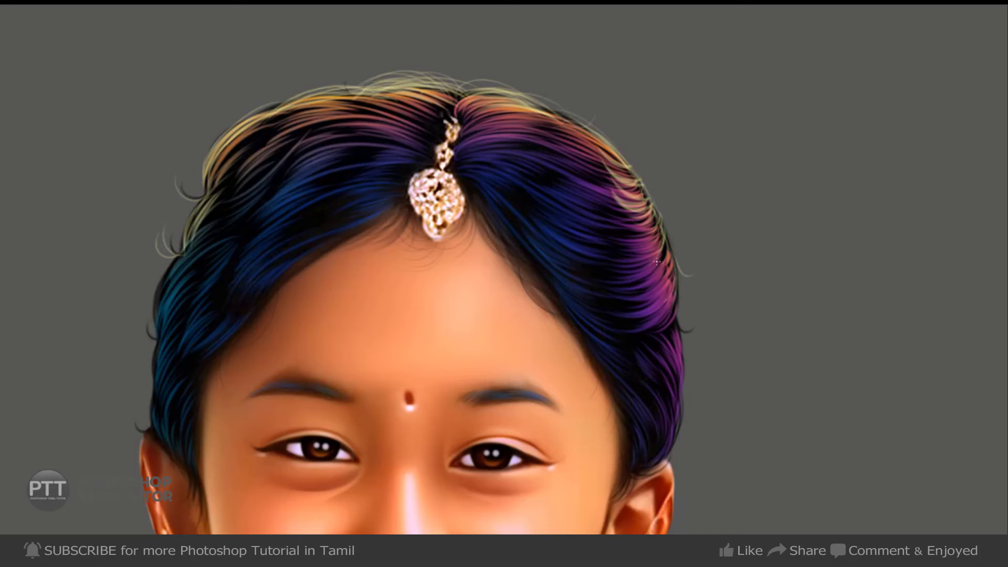
mouse_move(668, 286)
mouse_down()
mouse_move(657, 246)
mouse_move(666, 258)
mouse_up()
drag(677, 346, 674, 327)
mouse_move(601, 141)
mouse_down()
mouse_move(539, 104)
mouse_move(587, 113)
mouse_up()
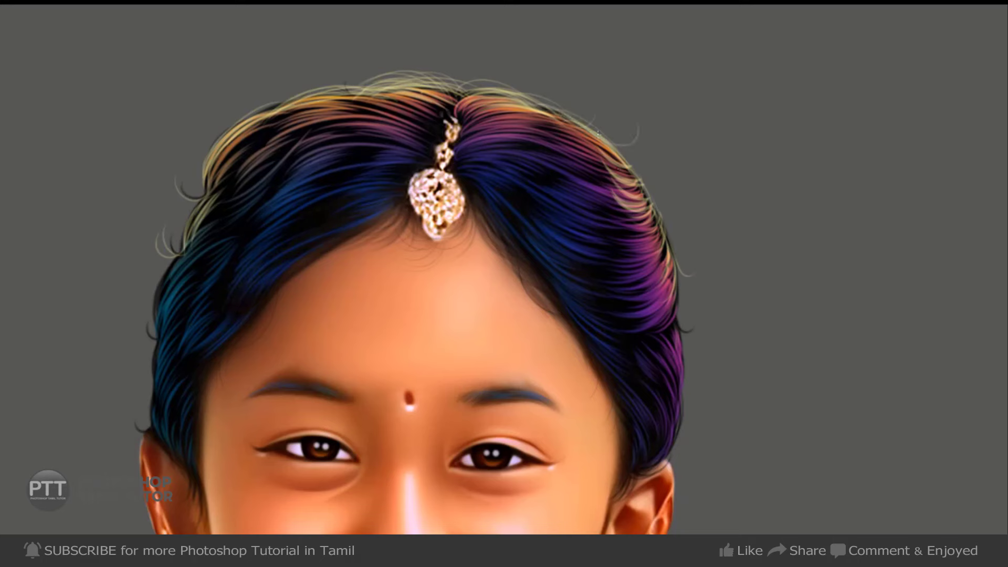
- Add thin curling strands along the top edge on both sides of the parting
drag(413, 86, 301, 68)
key(ctrl+z)
key(ctrl+z)
key(ctrl+z)
drag(403, 79, 286, 71)
drag(440, 83, 509, 88)
mouse_move(411, 80)
mouse_down()
mouse_move(486, 78)
mouse_move(406, 89)
mouse_move(507, 86)
mouse_up()
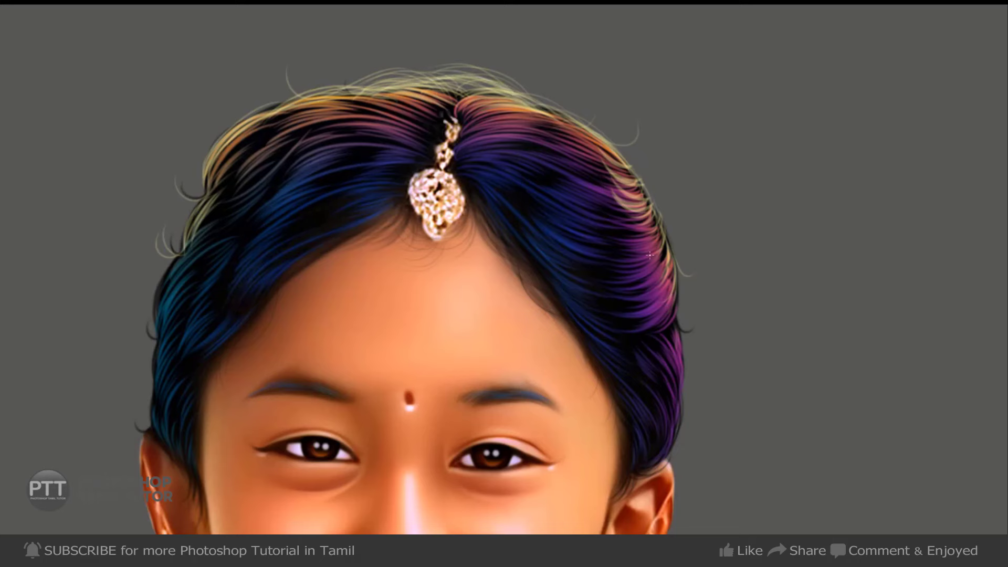
- Extend thin light strands all the way down the right hair edge
drag(657, 200, 630, 174)
drag(666, 241, 632, 168)
mouse_move(660, 205)
mouse_down()
mouse_move(619, 153)
mouse_move(627, 160)
mouse_up()
drag(674, 257, 651, 195)
drag(683, 307, 669, 262)
drag(674, 326, 682, 304)
drag(689, 391, 680, 322)
drag(686, 409, 682, 354)
drag(685, 444, 680, 357)
drag(678, 414, 681, 336)
drag(681, 454, 685, 342)
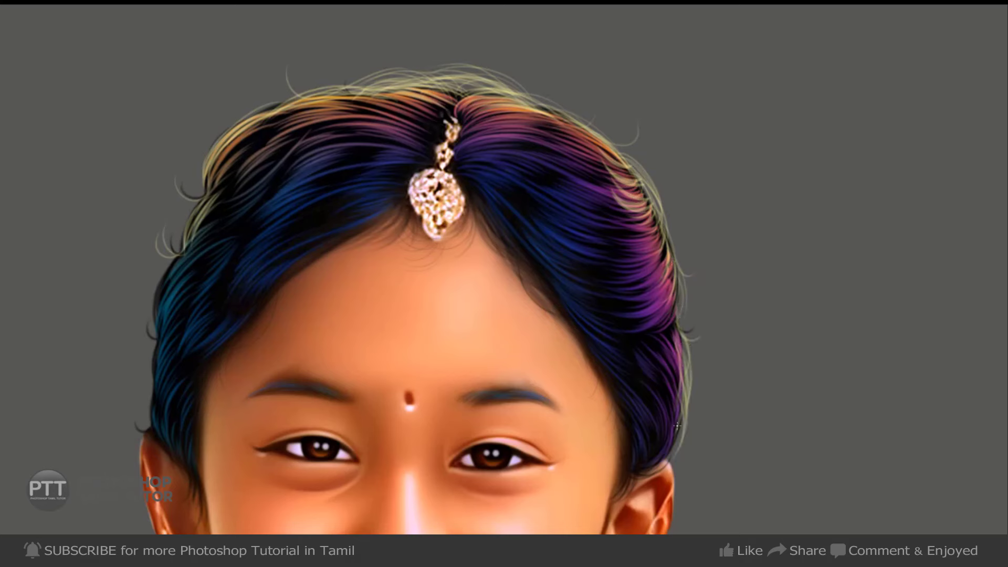
drag(677, 454, 658, 368)
drag(676, 430, 665, 354)
- Paint light teal strands down the left hair edge, redoing one stray strand
drag(157, 347, 181, 258)
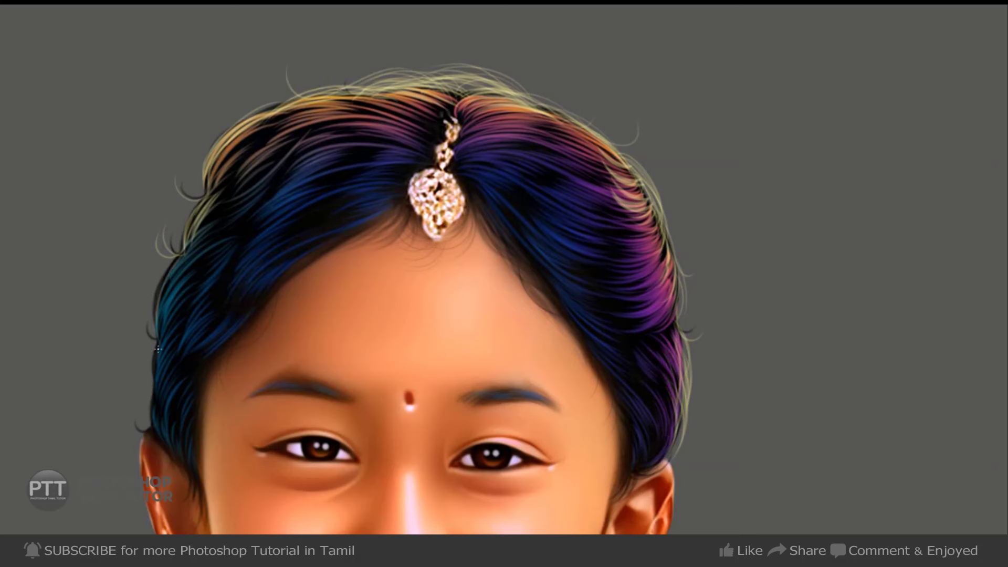
drag(155, 325, 186, 247)
drag(160, 351, 189, 270)
drag(151, 404, 181, 307)
mouse_move(153, 417)
mouse_down()
mouse_move(170, 347)
mouse_move(164, 373)
mouse_up()
drag(157, 444, 170, 386)
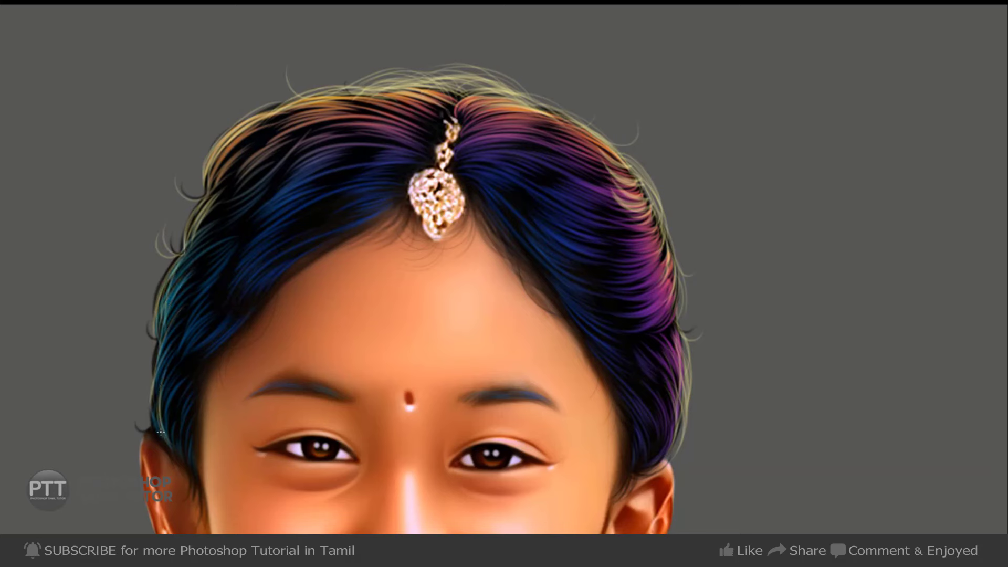
drag(161, 427, 163, 338)
mouse_move(151, 440)
mouse_down()
mouse_move(165, 343)
mouse_move(116, 311)
mouse_up()
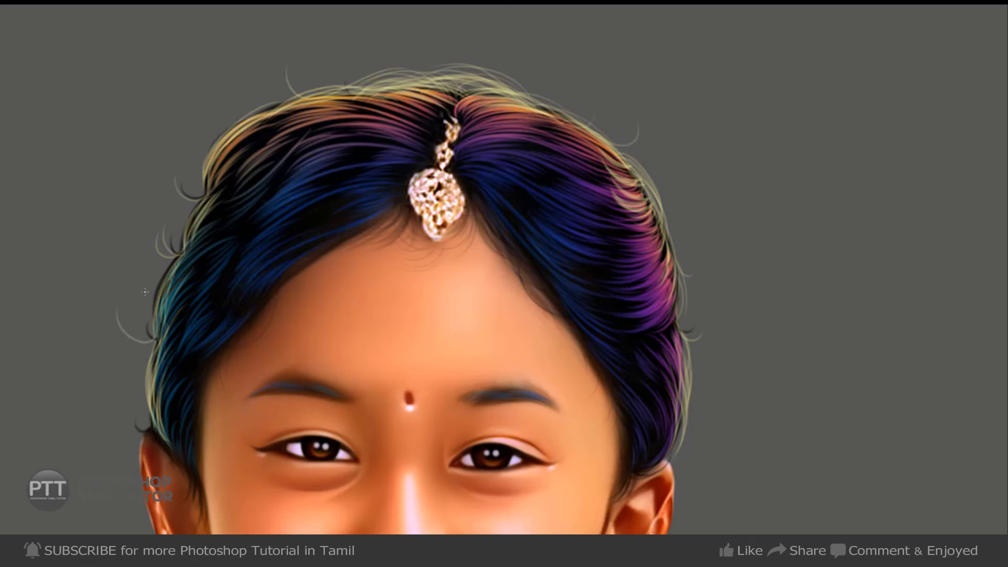
key(ctrl+z)
mouse_move(164, 343)
mouse_down()
mouse_move(125, 310)
mouse_move(149, 425)
mouse_up()
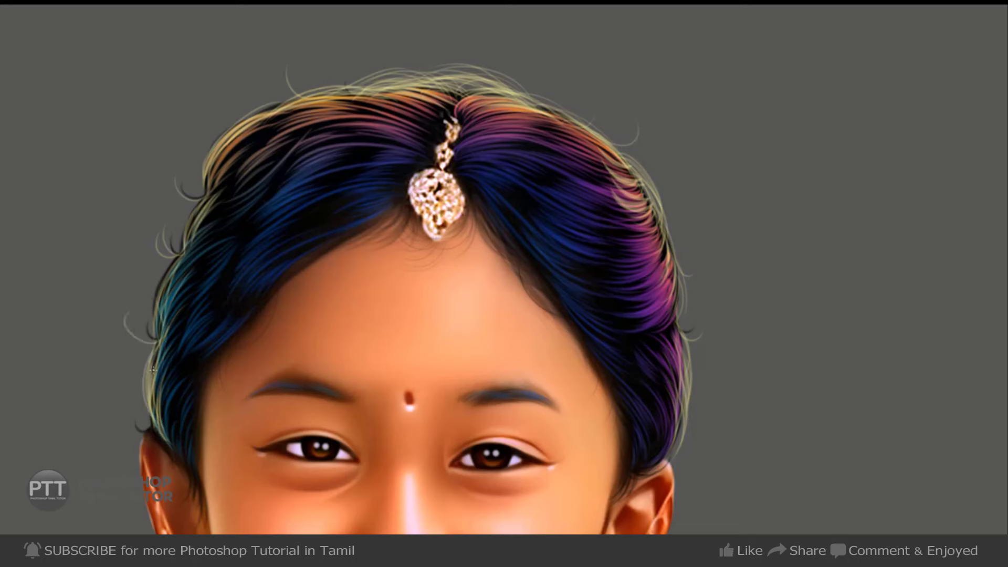
drag(150, 386, 152, 433)
- Exit full screen and add a new Layer 11 clipped to the hair layer
alt+click(368, 236)
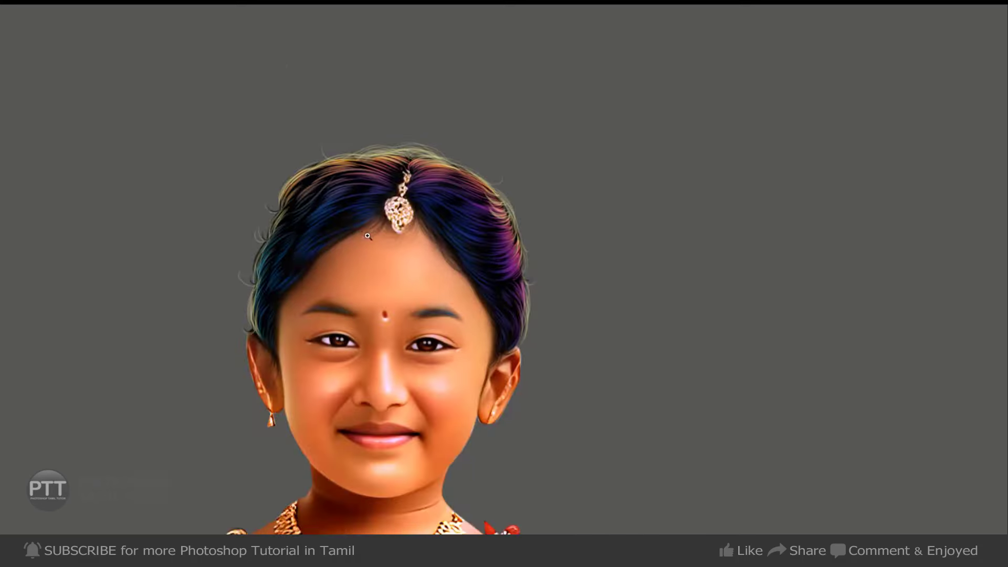
key(f)
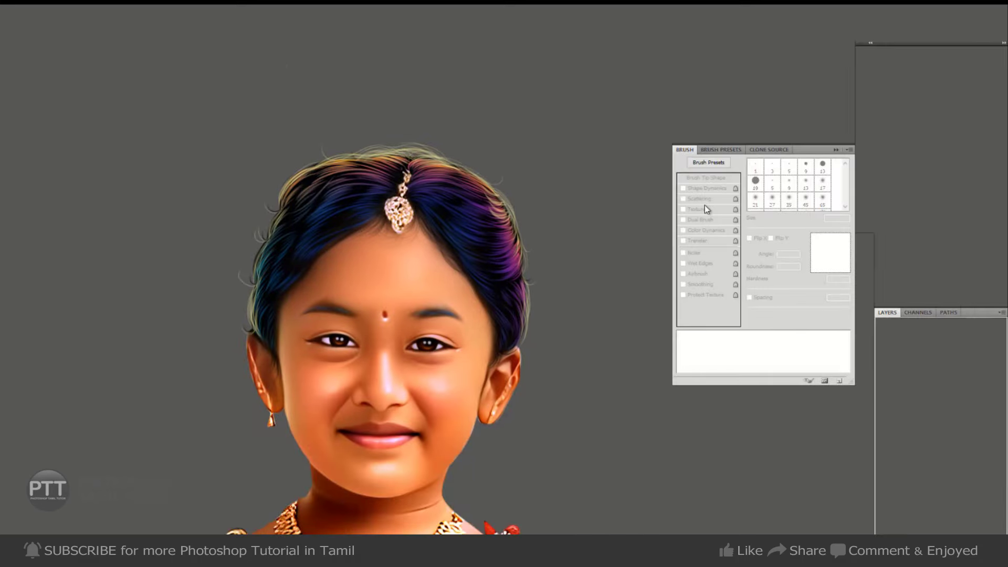
key(ctrl+shift+n)
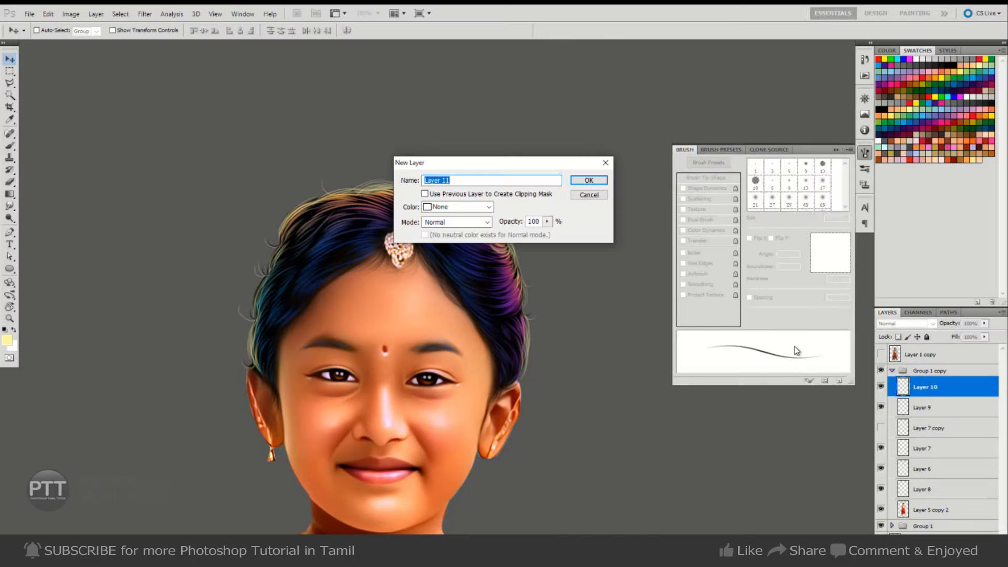
key(Return)
key(ctrl+alt+g)
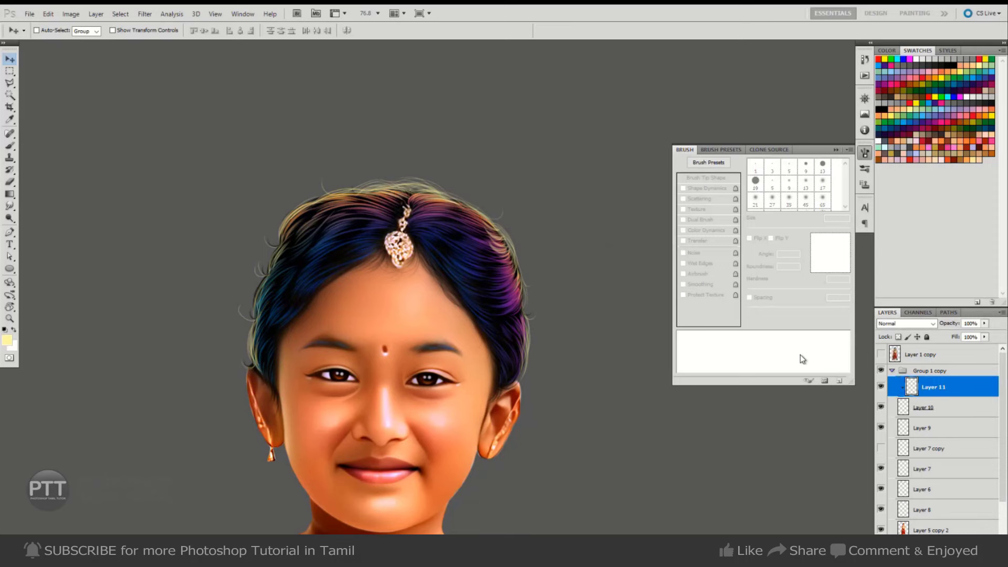
- With a soft 35 px brush, tint the hair edges magenta and green
key(b)
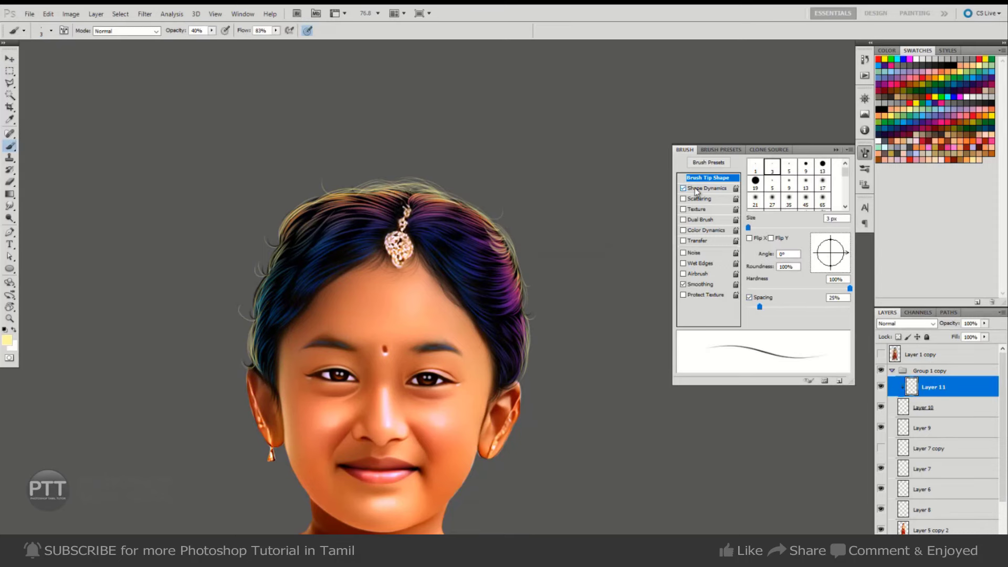
click(683, 188)
click(788, 199)
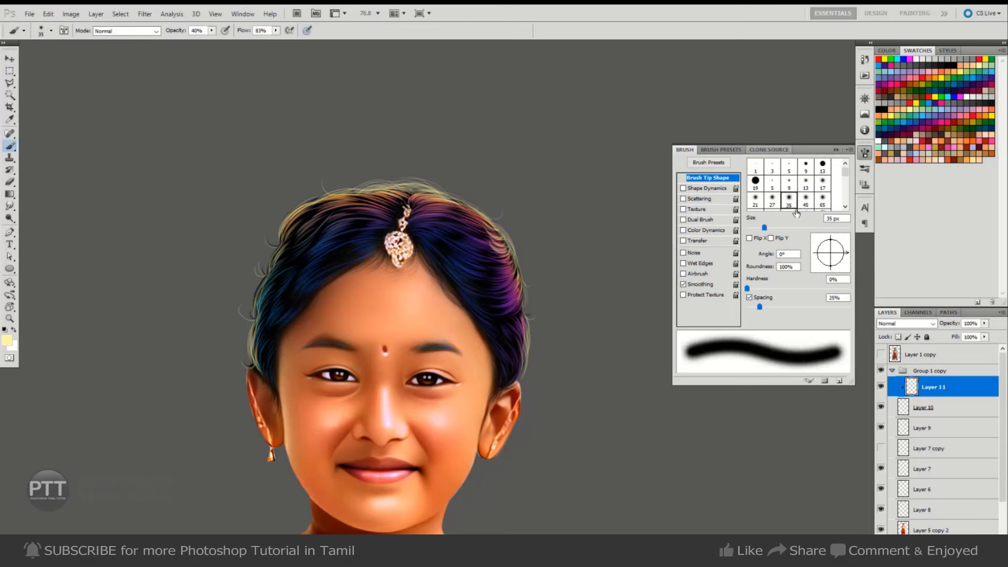
click(961, 97)
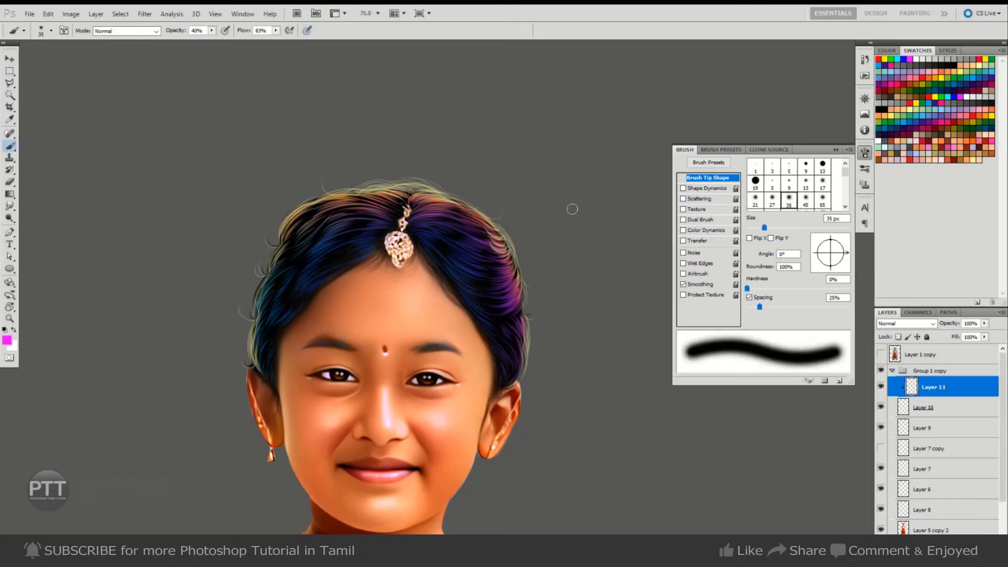
key(bracketright)
key(bracketright)
key(bracketright)
key(bracketright)
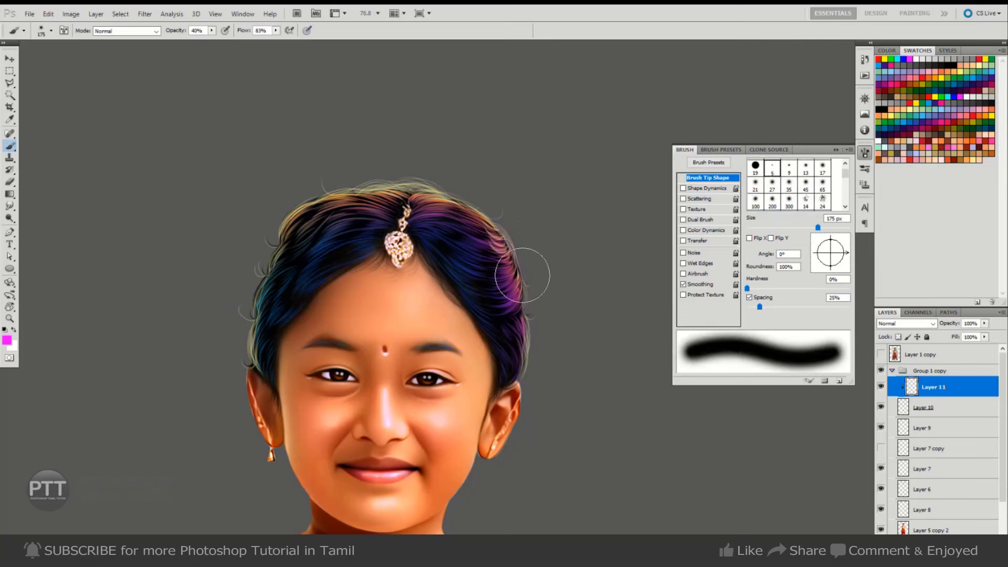
key(bracketright)
key(bracketright)
key(bracketright)
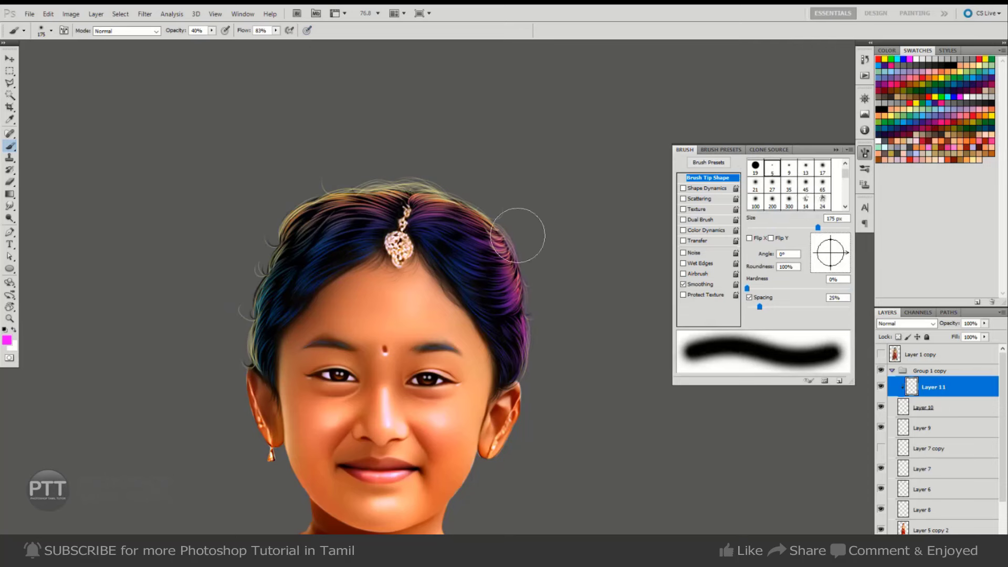
click(934, 97)
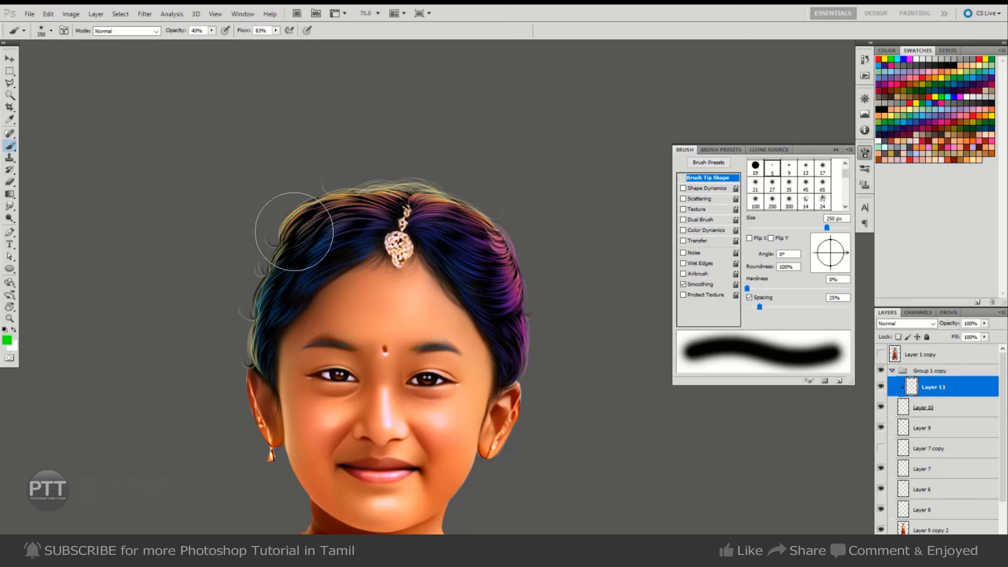
drag(286, 226, 255, 357)
key(bracketright)
key(bracketright)
key(bracketleft)
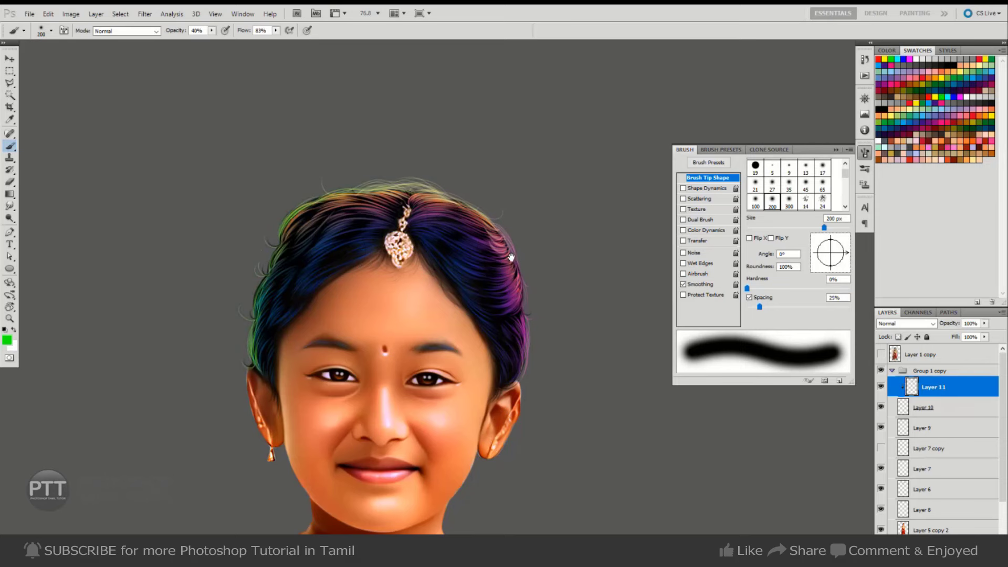
drag(546, 283, 539, 213)
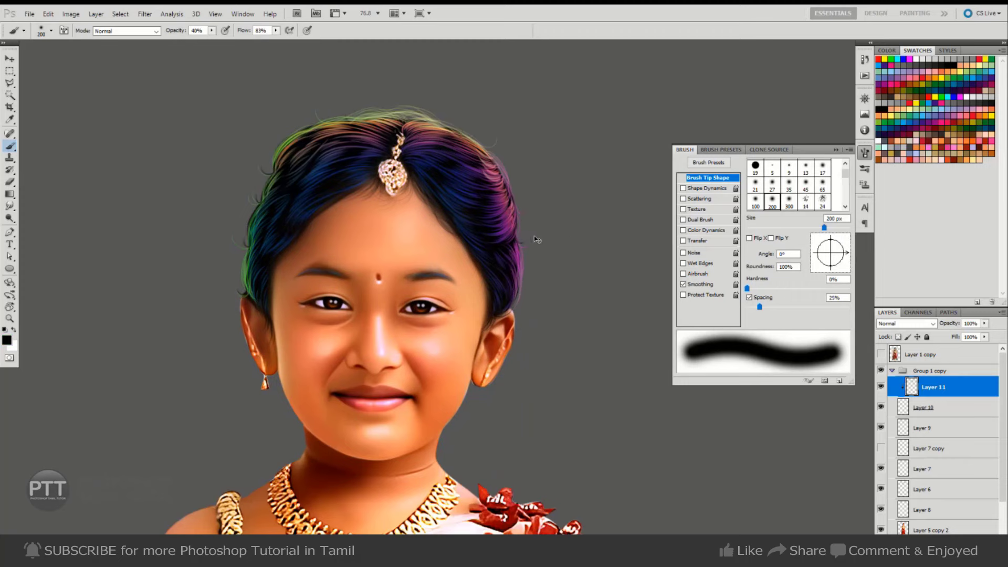
- Reset to default colours and add an empty Layer 12 above
key(d)
key(ctrl+shift+n)
key(Return)
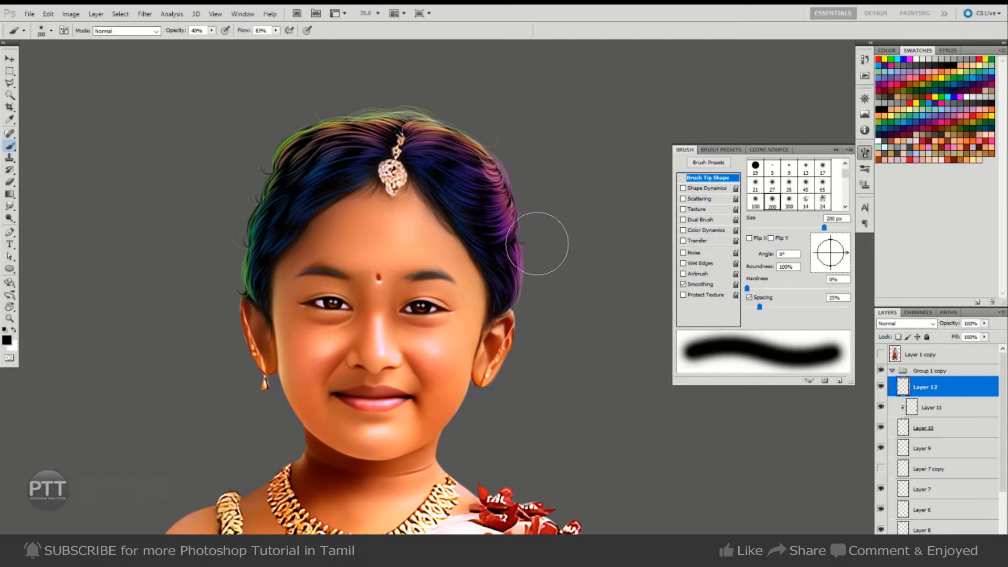
- Switch to the brush in white with flow lowered to 48%
key(c)
key(x)
key(b)
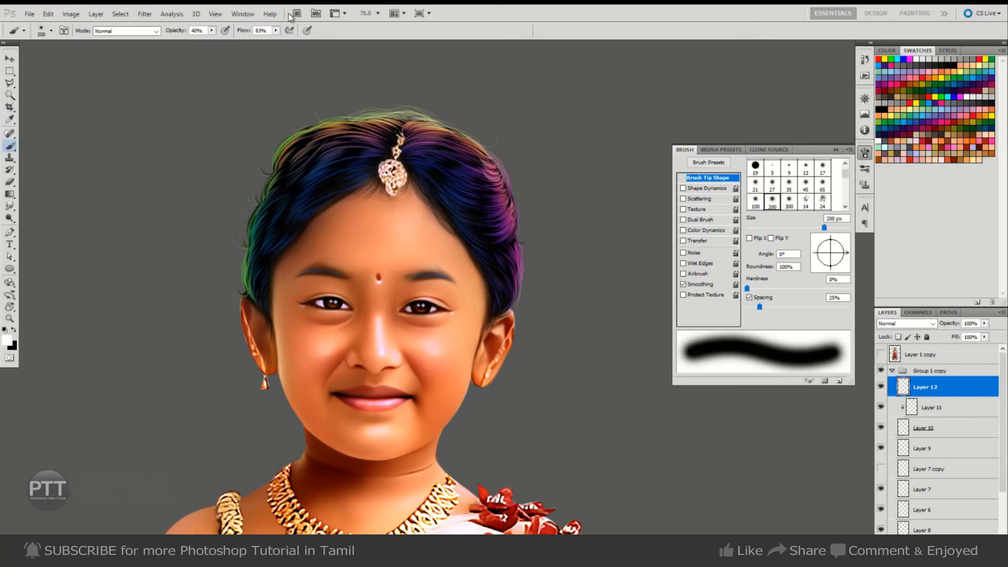
click(276, 31)
drag(279, 40, 257, 40)
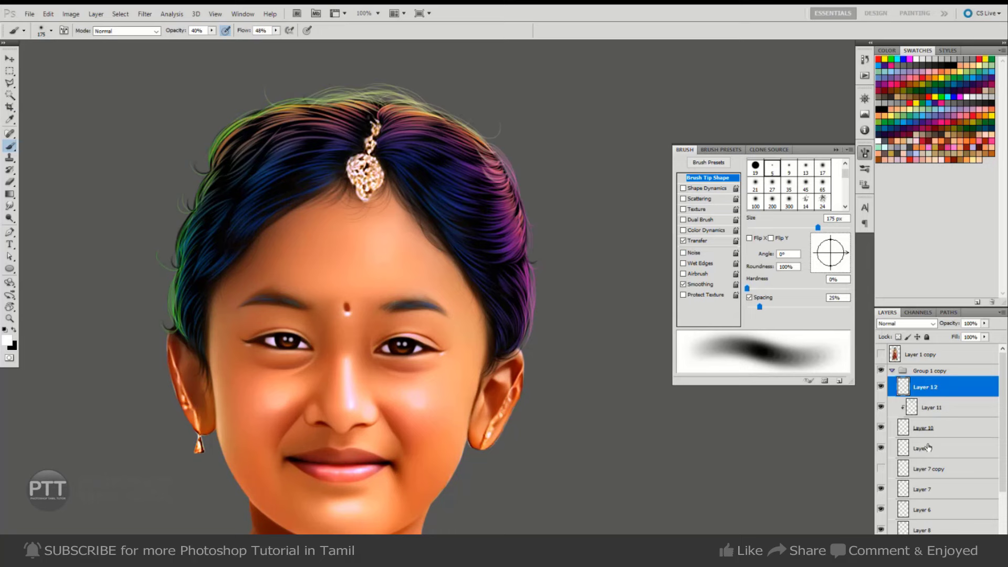
- Delete empty Layer 12, select the layer below, and shrink the white brush for detail
key(Delete)
key(alt+bracketleft)
key(alt+bracketleft)
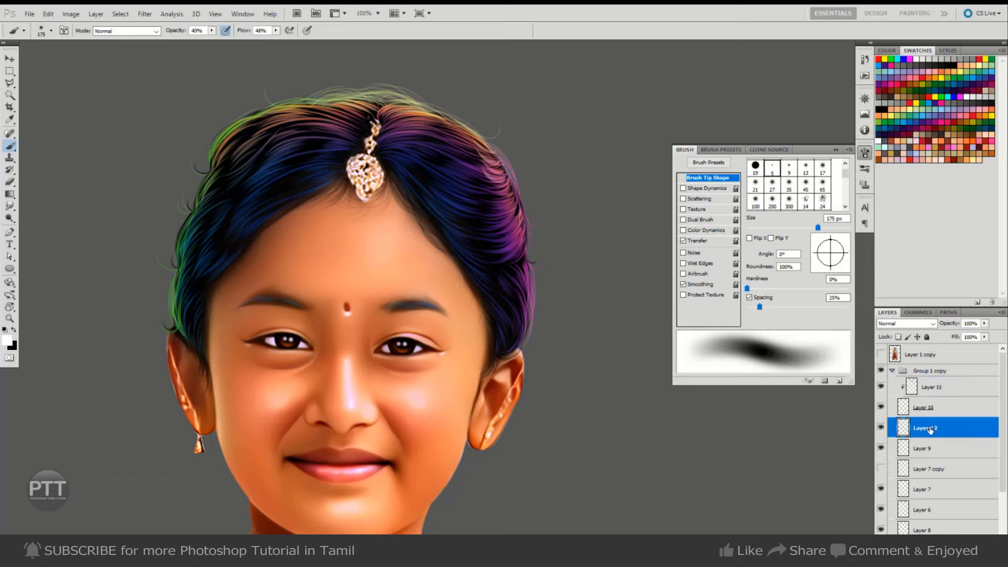
key(alt+bracketleft)
key(alt+bracketleft)
key(alt+bracketleft)
key(alt+bracketleft)
key(alt+bracketleft)
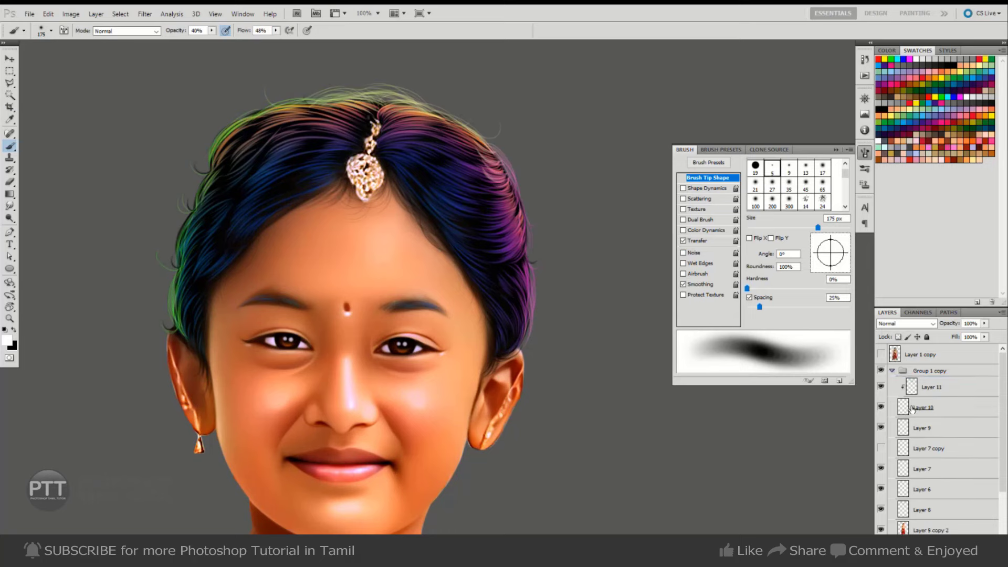
key(x)
key(bracketleft)
key(bracketleft)
key(bracketleft)
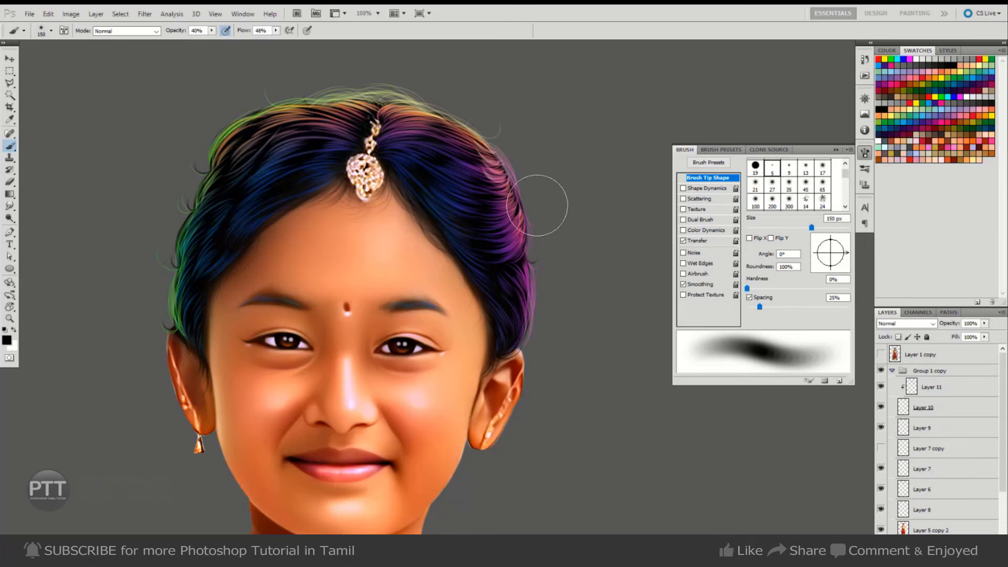
key(bracketleft)
key(bracketleft)
key(bracketleft)
key(bracketleft)
key(bracketleft)
key(bracketleft)
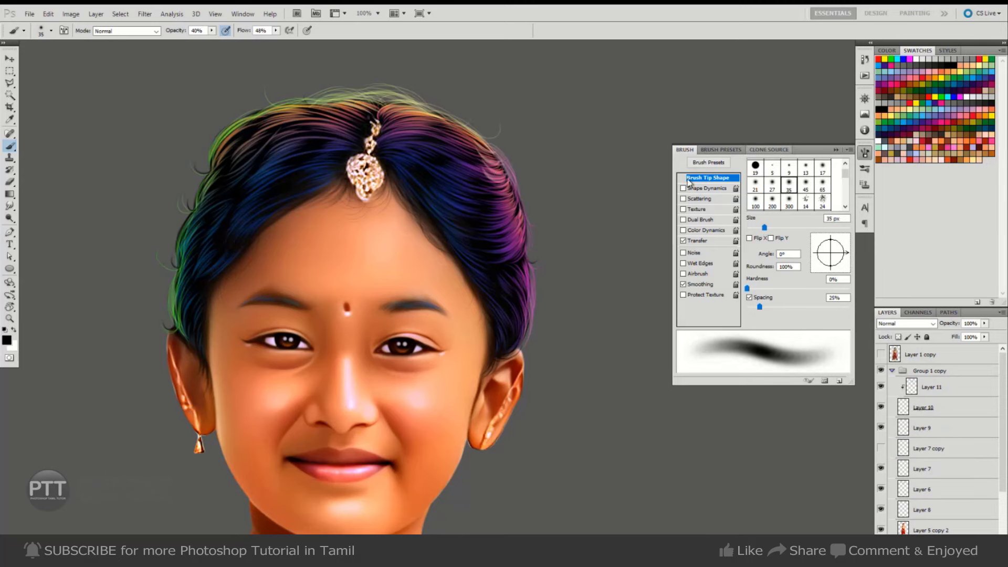
key(bracketleft)
key(bracketleft)
key(bracketleft)
key(bracketleft)
key(x)
key(bracketleft)
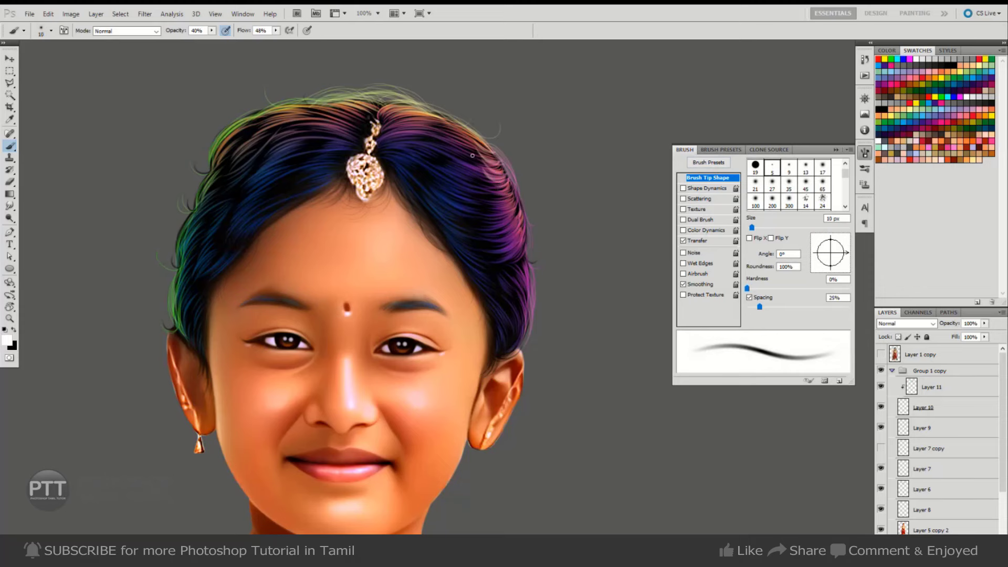
key(bracketleft)
key(bracketleft)
key(bracketleft)
key(bracketleft)
key(bracketleft)
key(bracketleft)
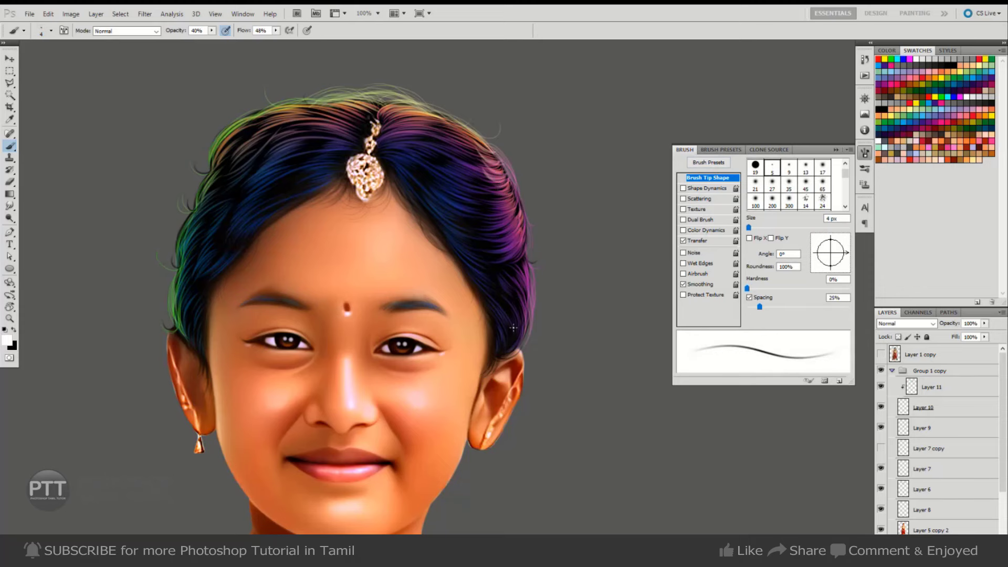
- Paint faint white strands on the right and left hair edges with a 1–3 px brush
drag(503, 298, 490, 230)
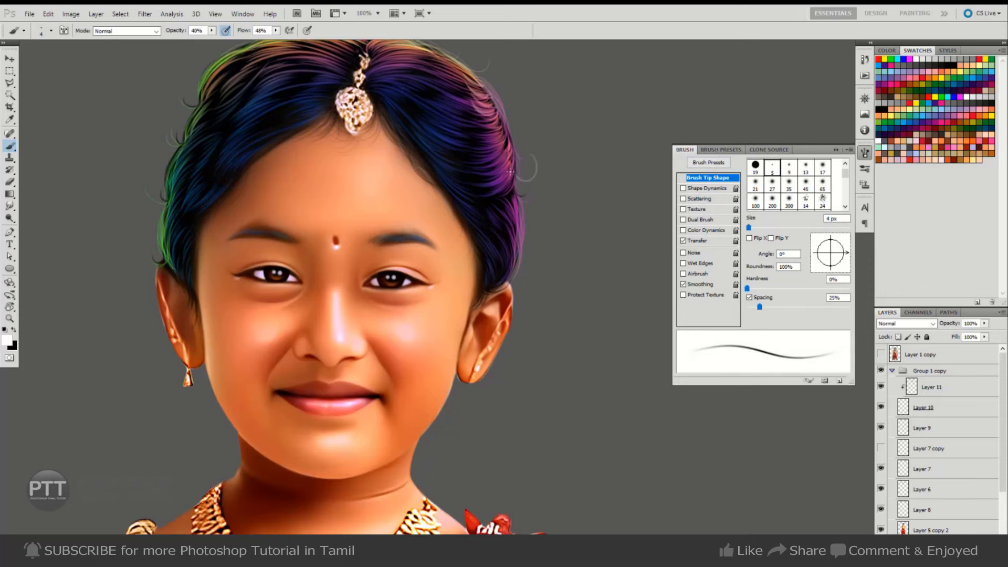
drag(517, 195, 522, 222)
key(bracketleft)
key(bracketleft)
key(bracketleft)
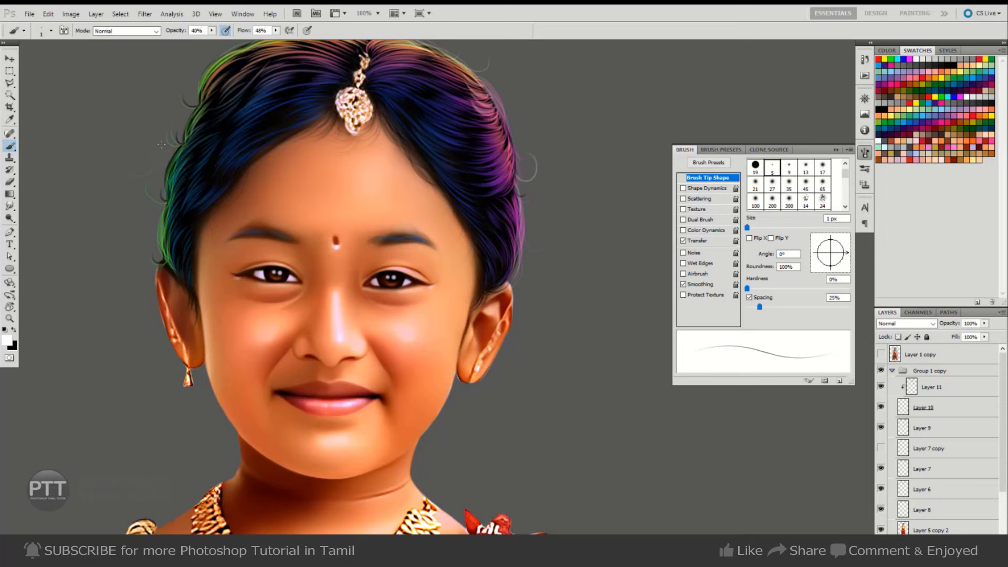
key(bracketright)
key(bracketright)
drag(142, 172, 164, 162)
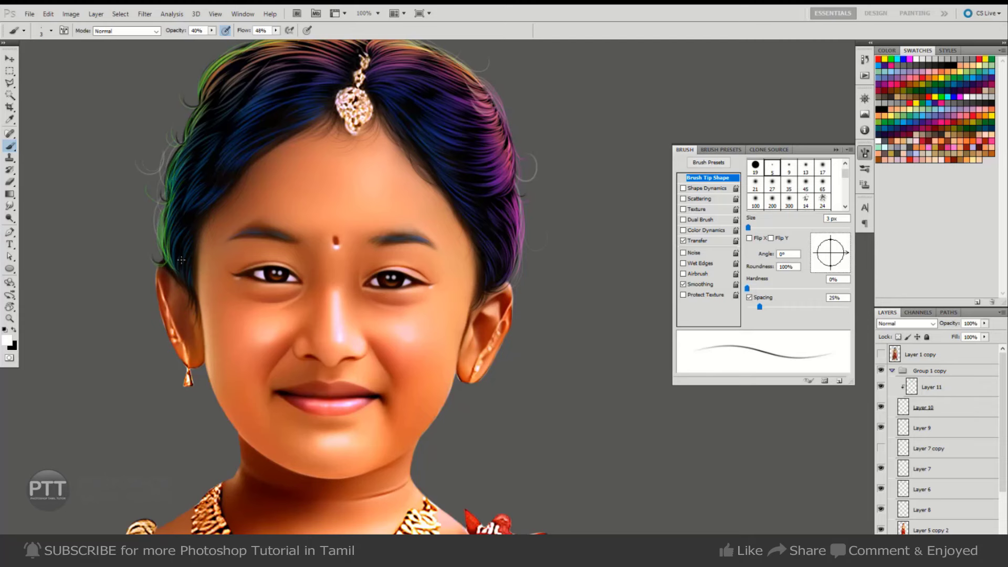
key(bracketleft)
scroll(186, 132, up, 3)
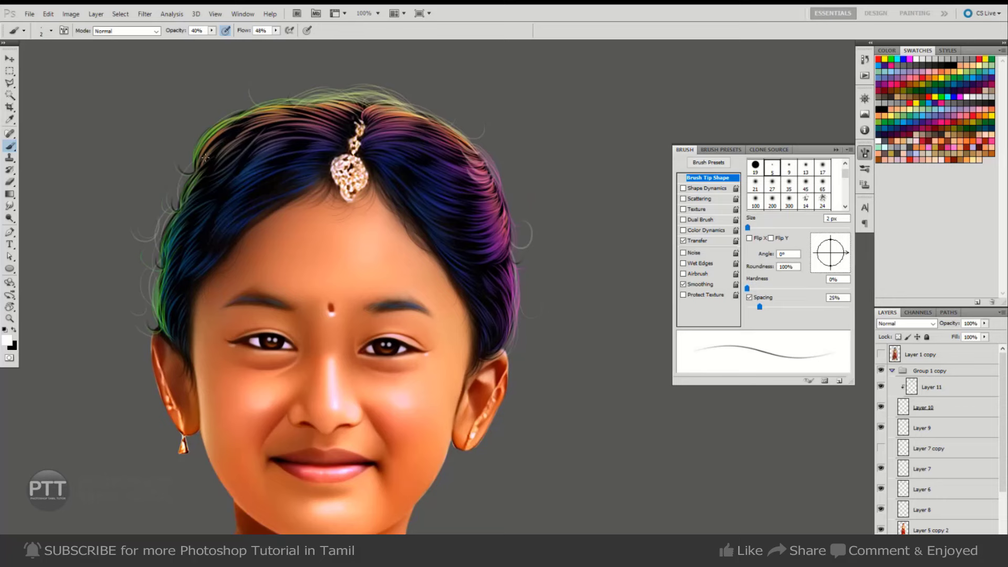
drag(205, 159, 187, 189)
- Add 3–6 px white strands on the upper-left hair and across the top hairline
key(bracketright)
key(bracketright)
key(bracketright)
key(bracketright)
mouse_move(235, 111)
mouse_down()
mouse_move(187, 168)
mouse_move(226, 143)
mouse_up()
key(bracketleft)
key(bracketleft)
key(bracketleft)
mouse_move(285, 104)
mouse_down()
mouse_move(356, 98)
mouse_move(335, 93)
mouse_up()
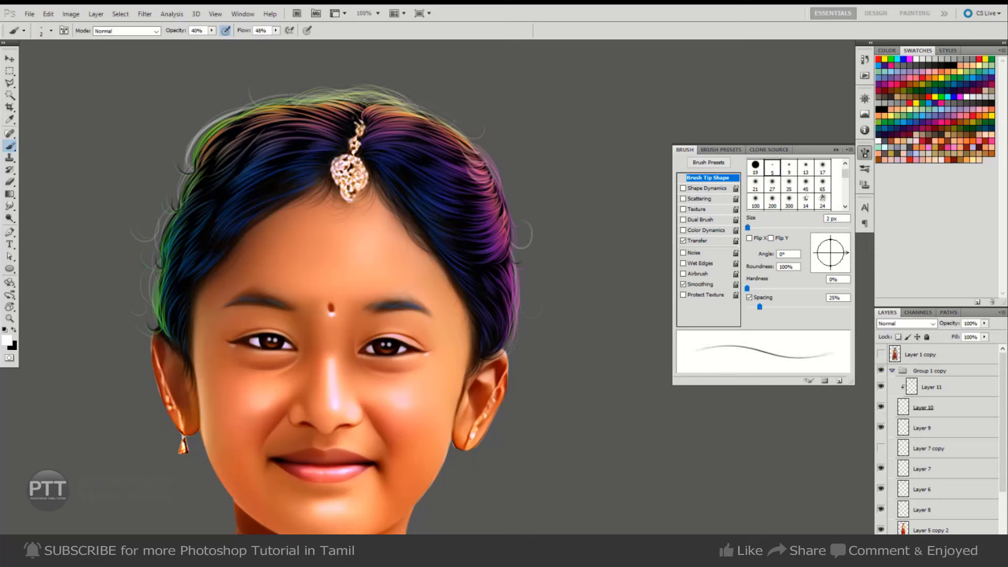
key(bracketright)
drag(317, 89, 399, 88)
key(bracketleft)
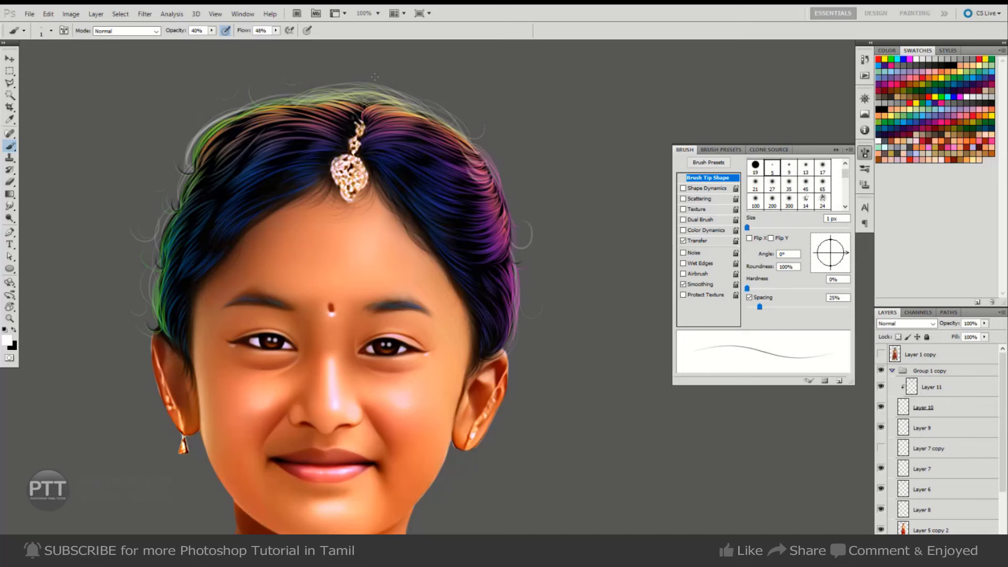
drag(467, 273, 459, 144)
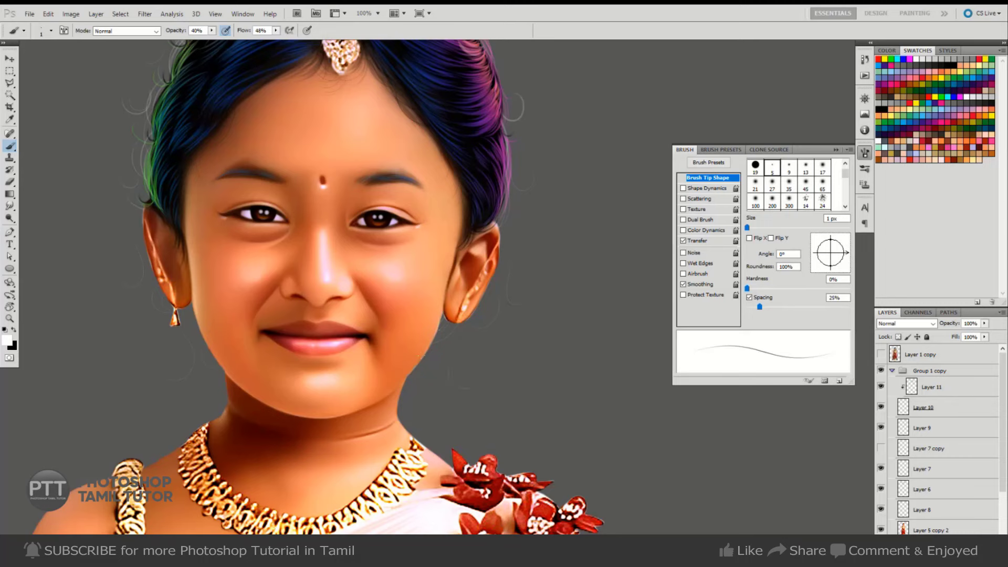
- Make black the foreground colour and raise the brush size to 15 px
key(x)
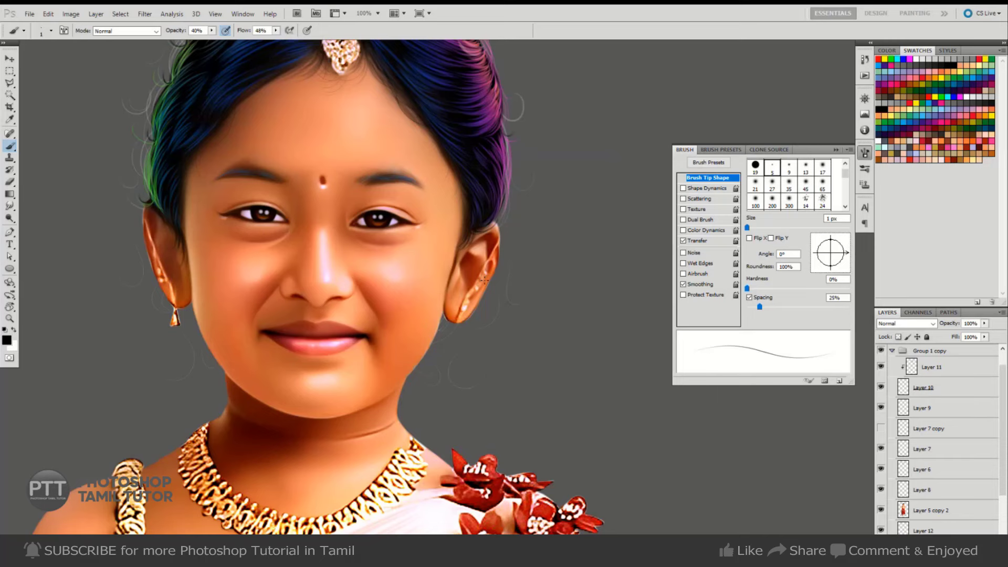
key(bracketright)
key(bracketright)
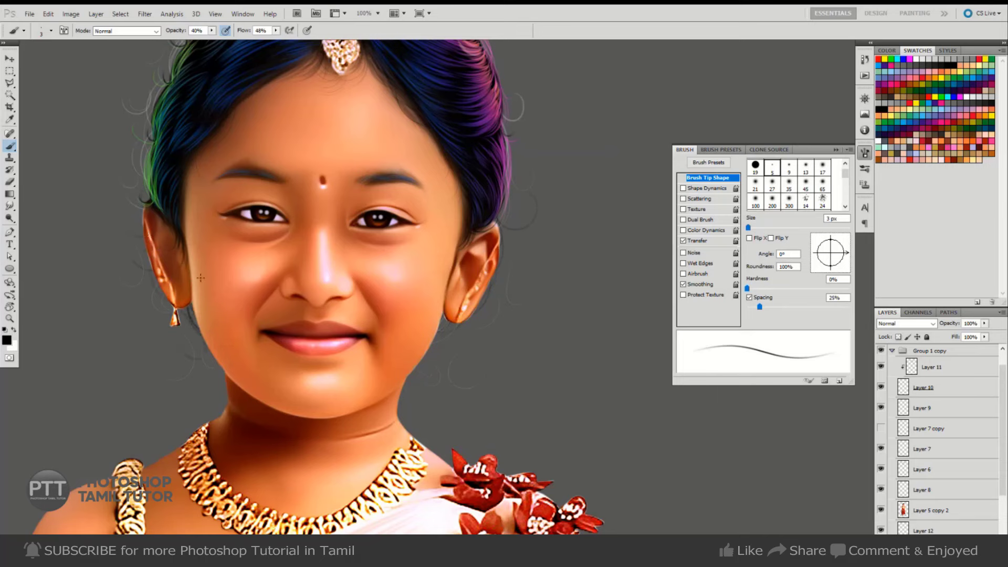
key(bracketright)
key(bracketright)
key(bracketright)
key(bracketright)
key(bracketright)
key(bracketright)
key(bracketright)
key(bracketright)
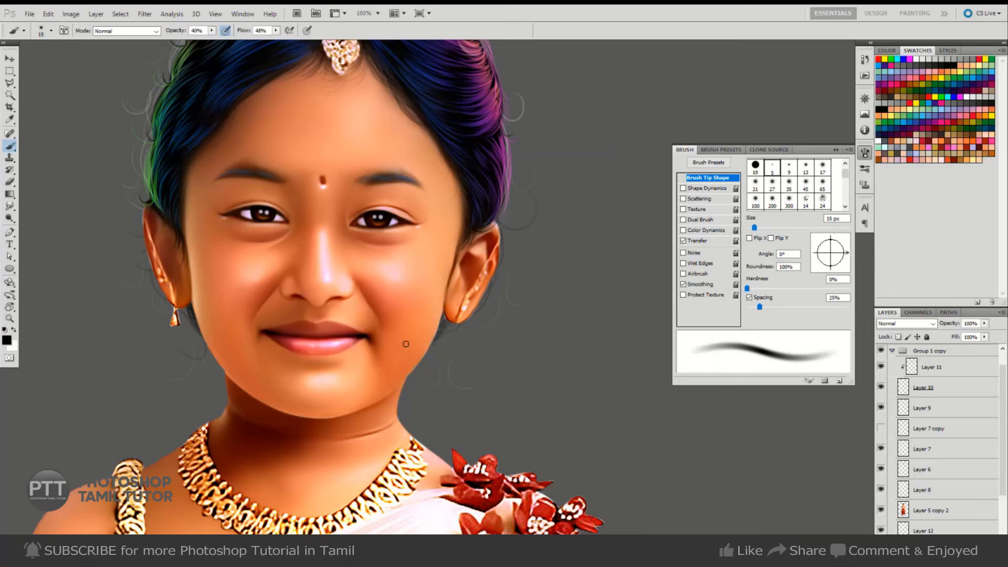
- Review the whole girl full-screen, zooming and panning, then select a rectangle on the backdrop
key(ctrl+minus)
key(ctrl+minus)
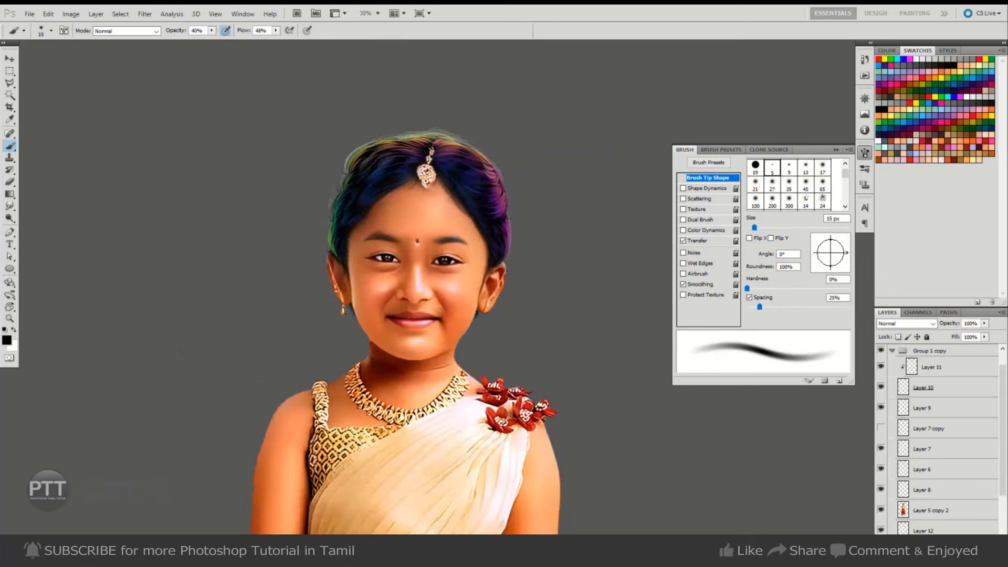
key(r)
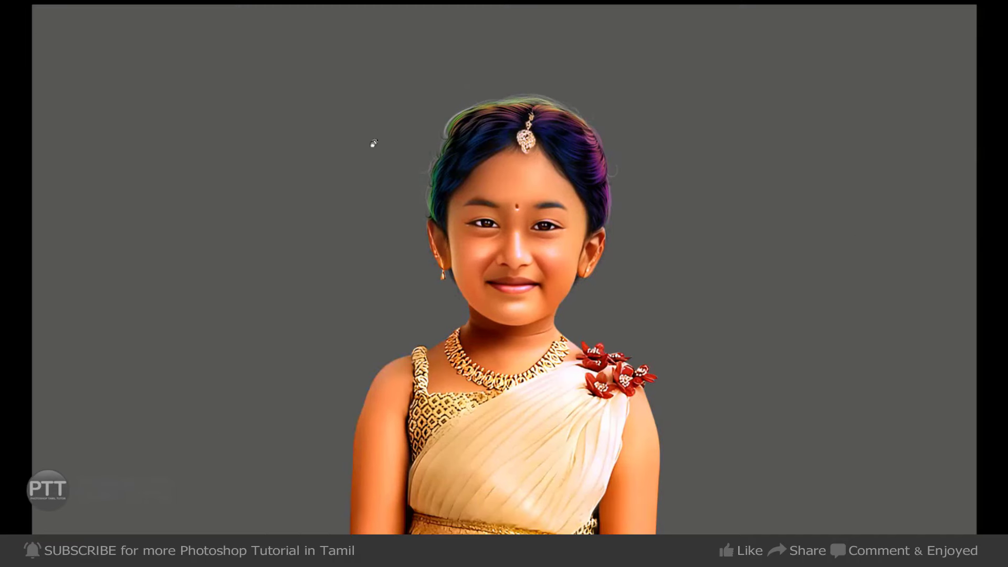
key(f)
key(ctrl+minus)
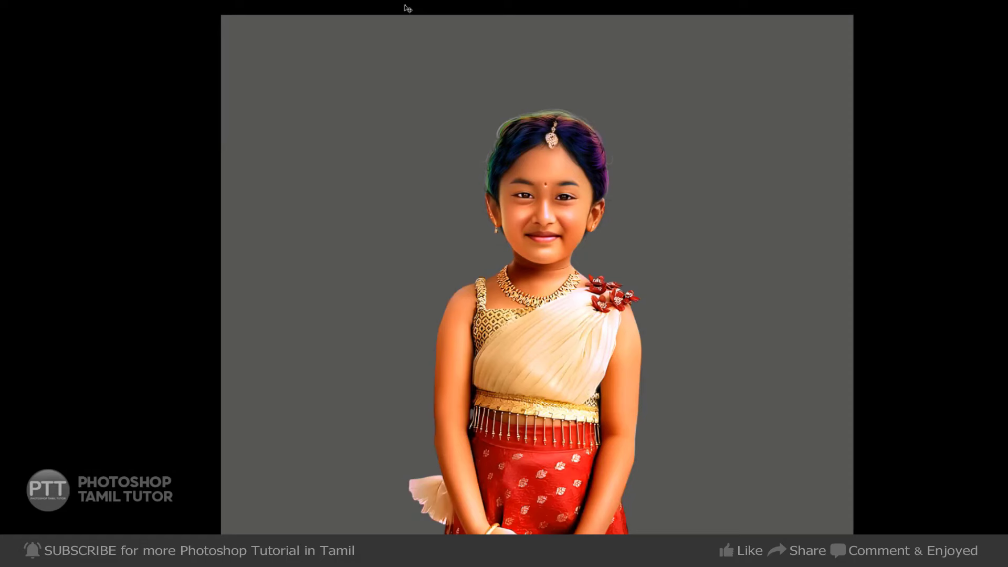
click(573, 187)
drag(711, 207, 616, 198)
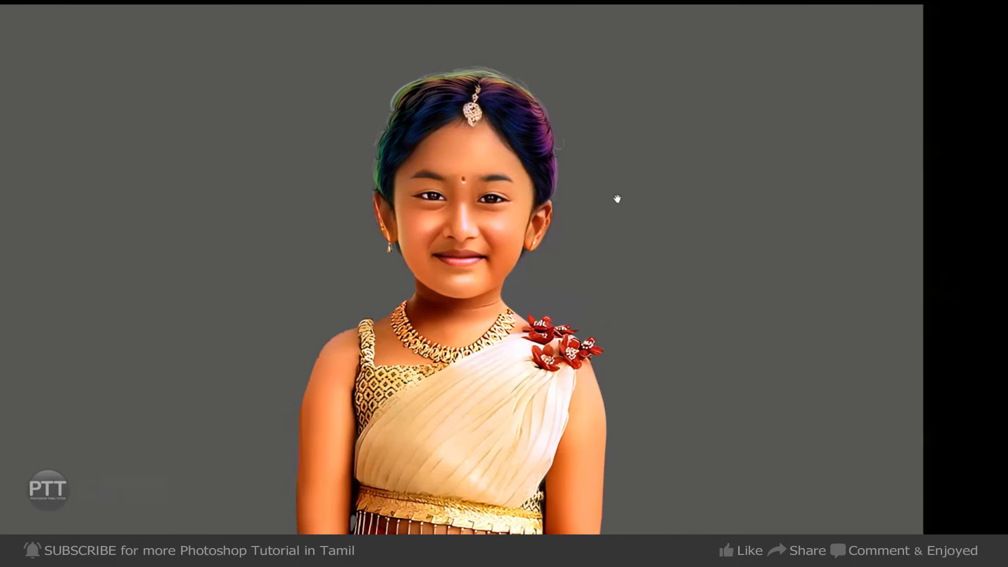
key(ctrl+minus)
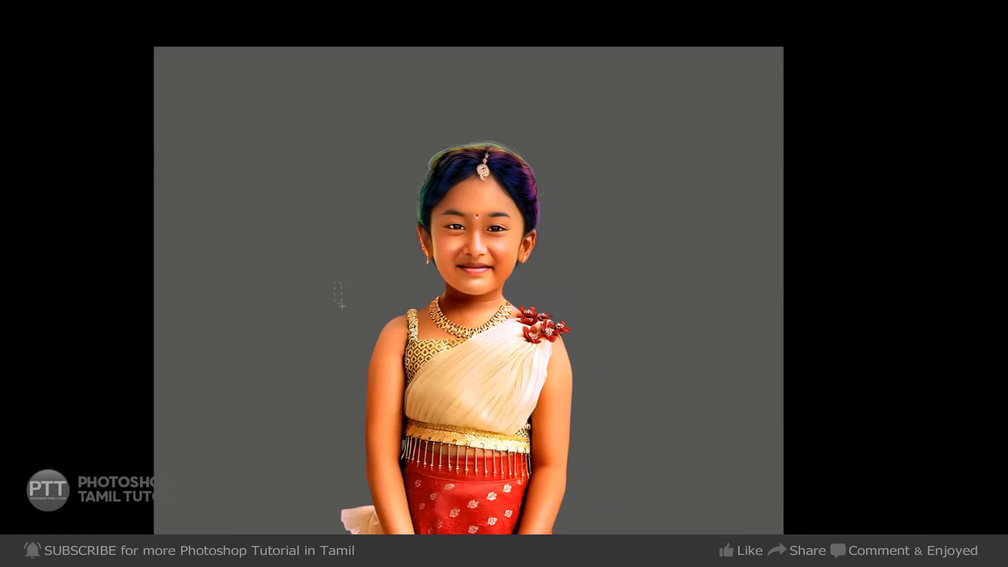
drag(341, 305, 226, 126)
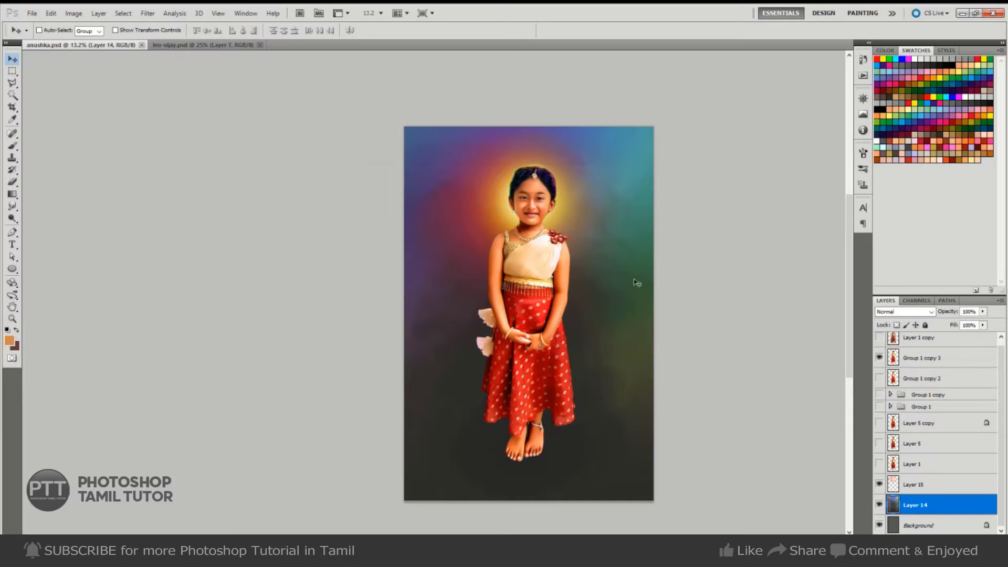
- Open the vijayakanth-04 file from the digital art folder
key(ctrl+o)
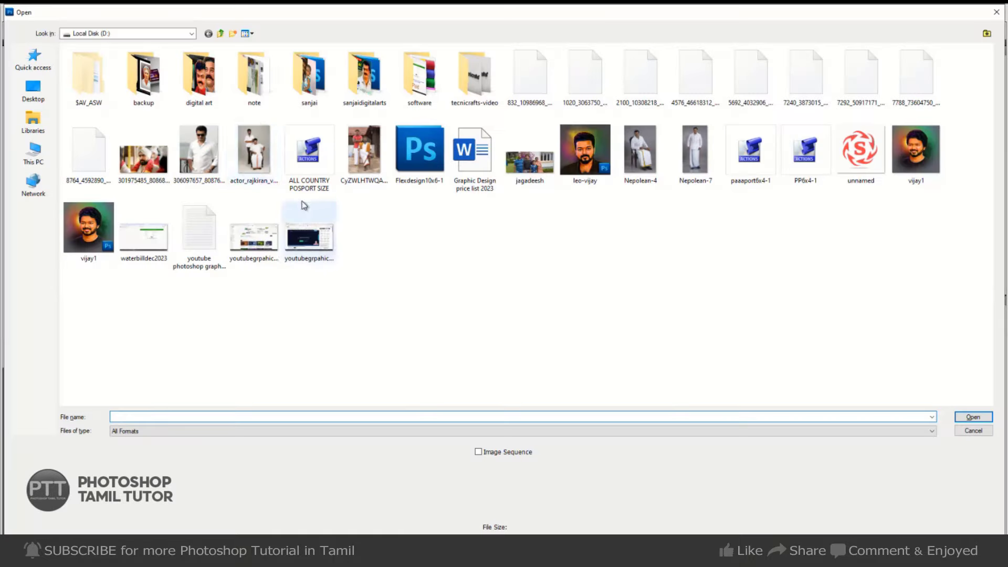
double_click(196, 101)
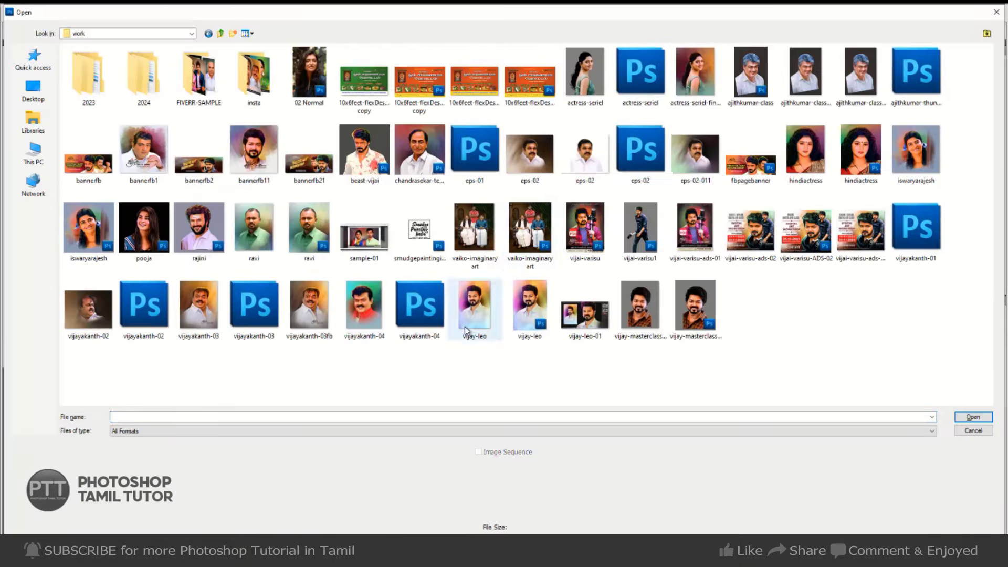
click(418, 309)
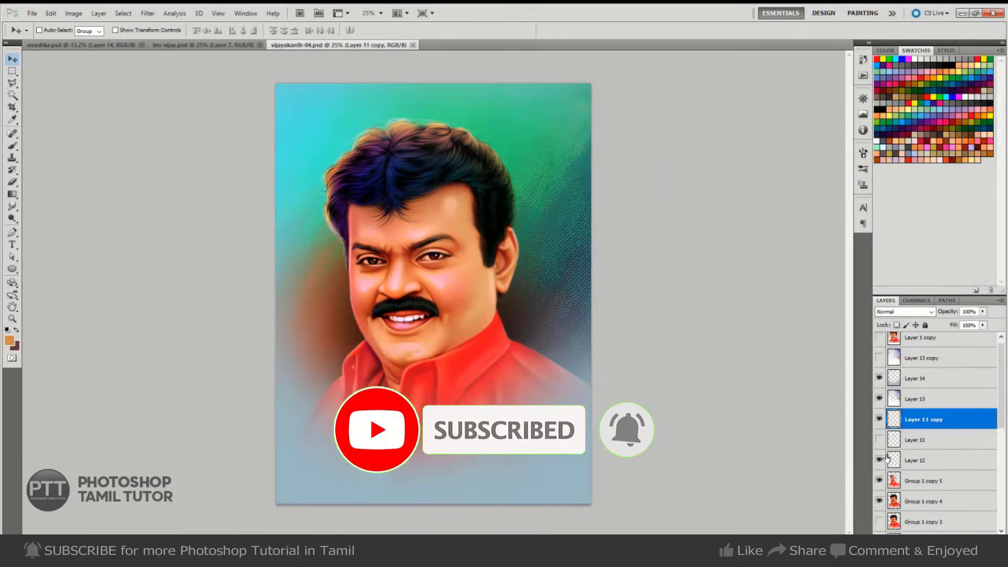
- Copy Layer 9's colourful background into the girl's document and stretch it to fill the canvas
scroll(894, 419, down, 3)
click(894, 419)
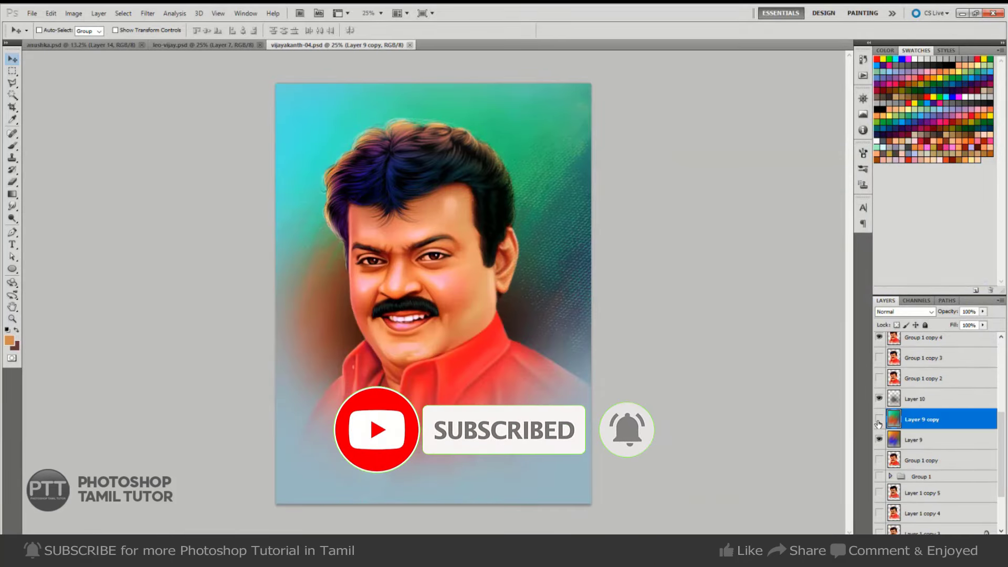
click(914, 439)
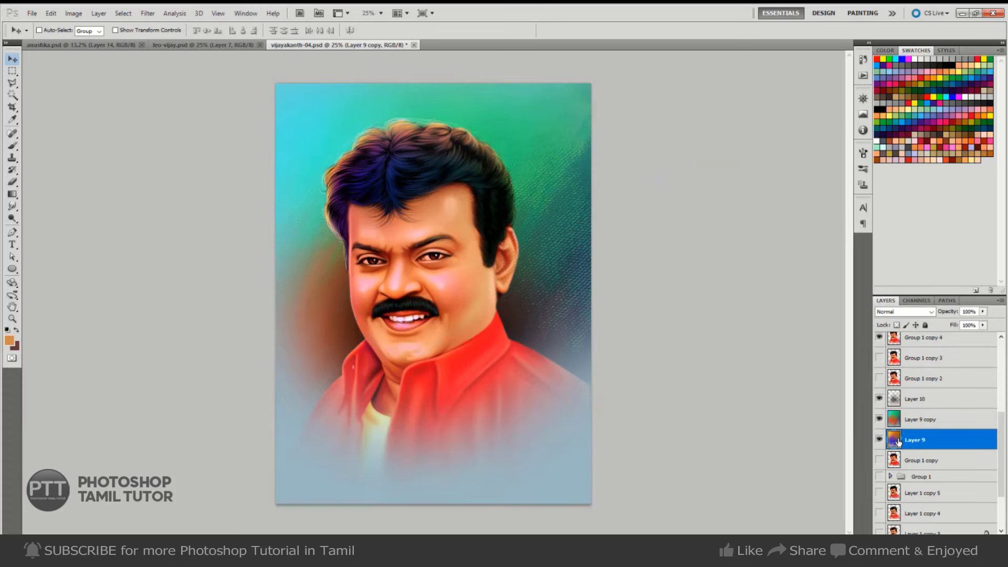
key(ctrl+a)
key(ctrl+Tab)
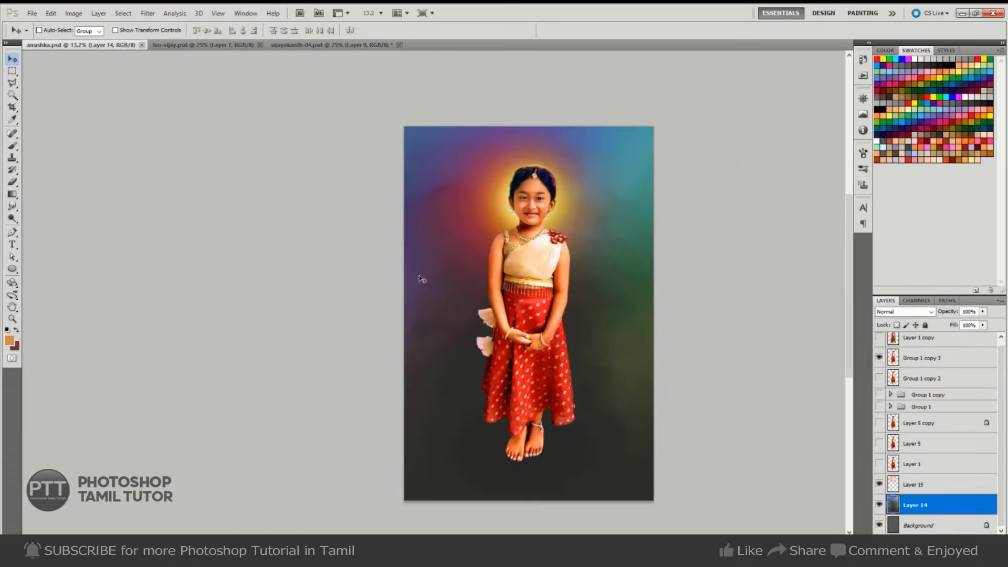
key(ctrl+t)
drag(570, 182, 617, 127)
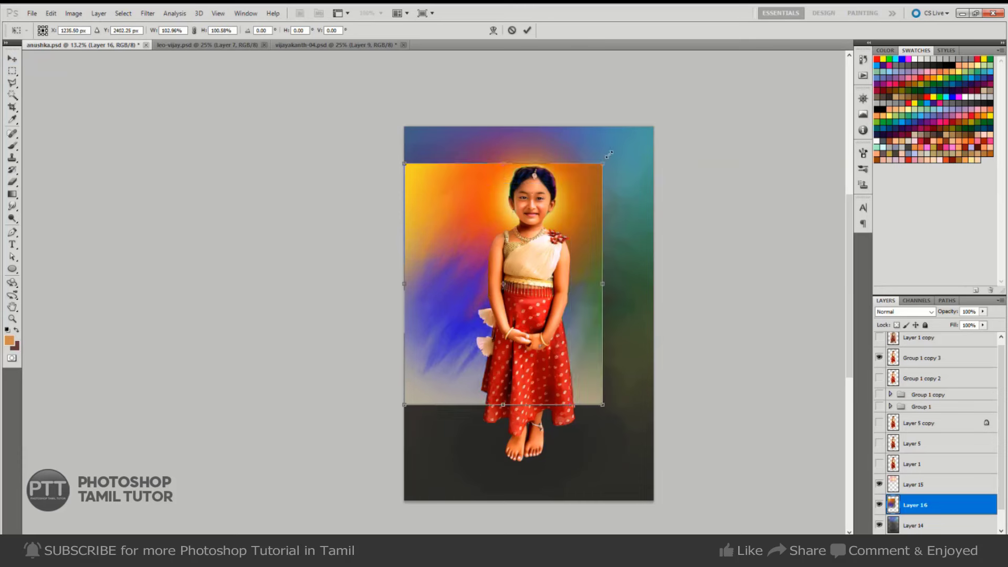
drag(618, 404, 653, 500)
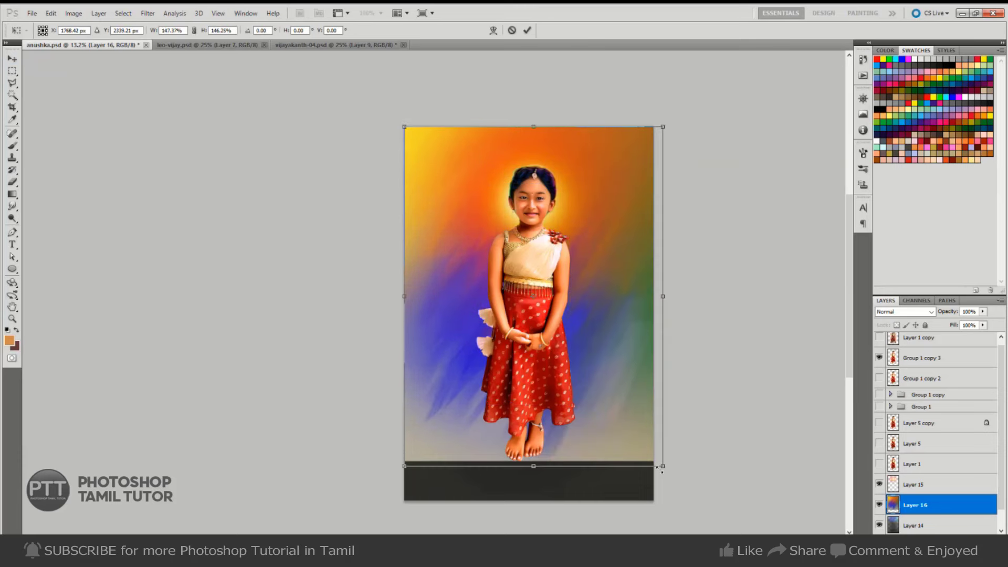
key(Return)
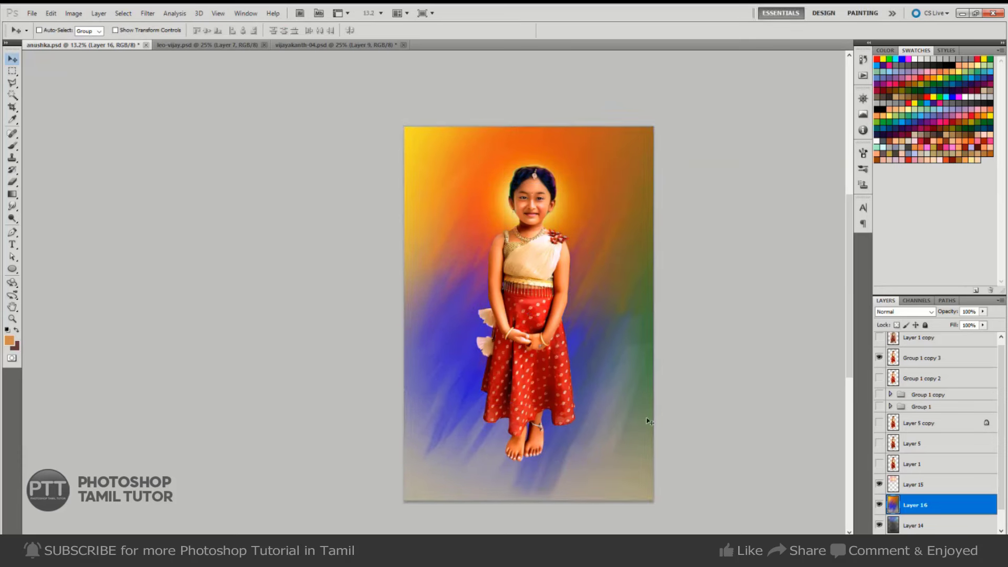
- Try Color and other blend modes on the background, then delete Layer 16
key(shift+alt+c)
key(shift+plus)
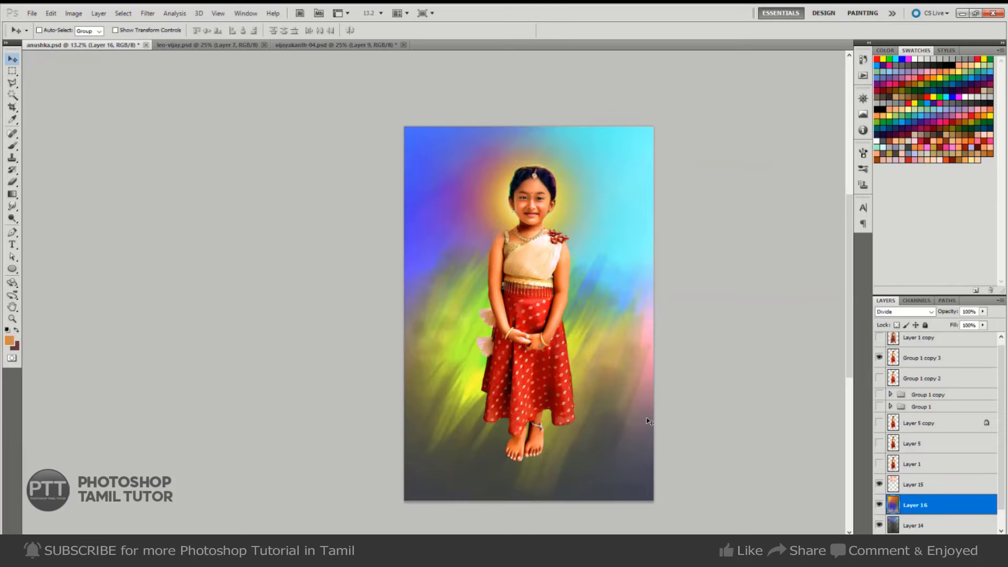
key(shift+minus)
key(shift+minus)
key(shift+minus)
key(shift+minus)
key(shift+minus)
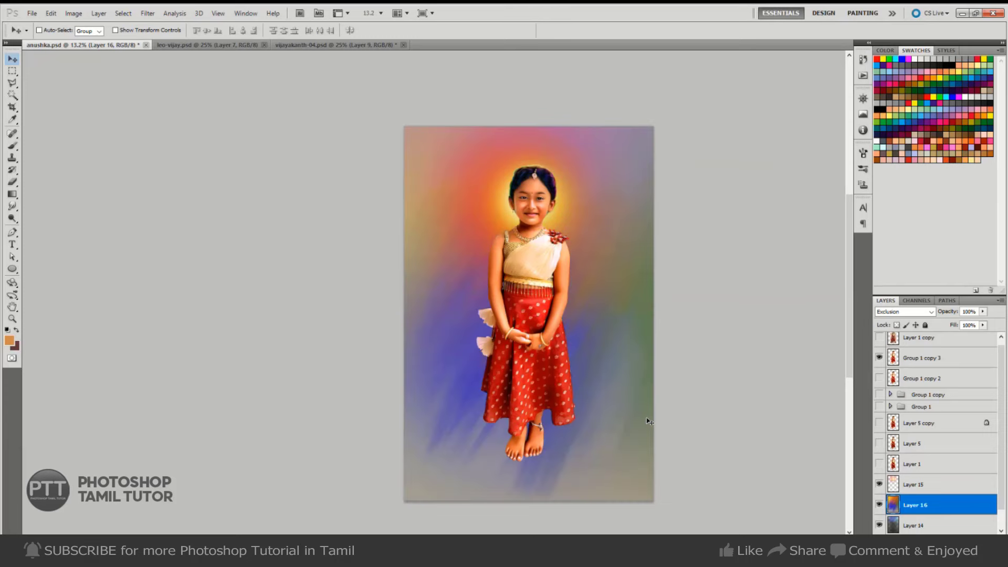
key(shift+minus)
key(shift+minus)
key(shift+minus)
key(shift+minus)
key(shift+minus)
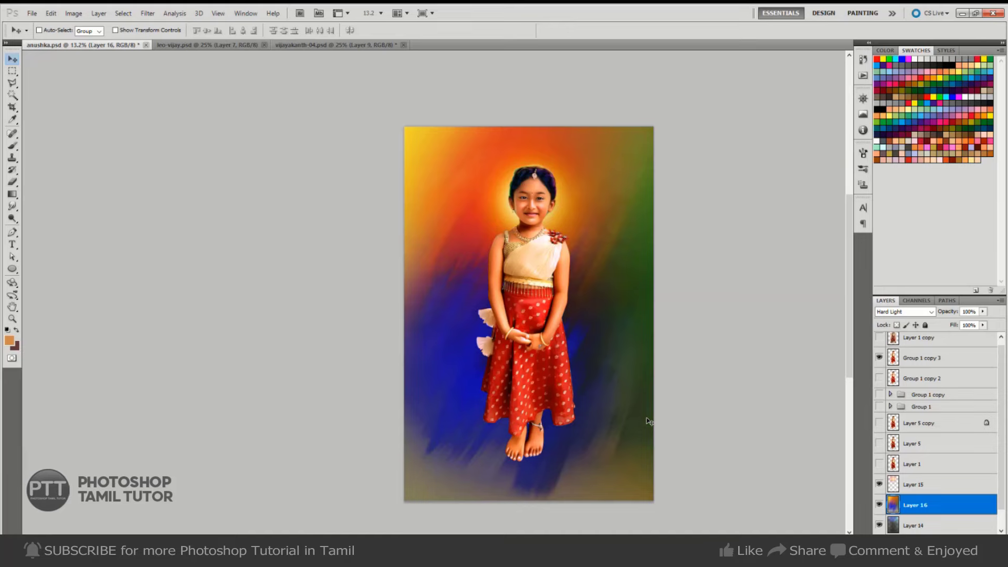
key(Delete)
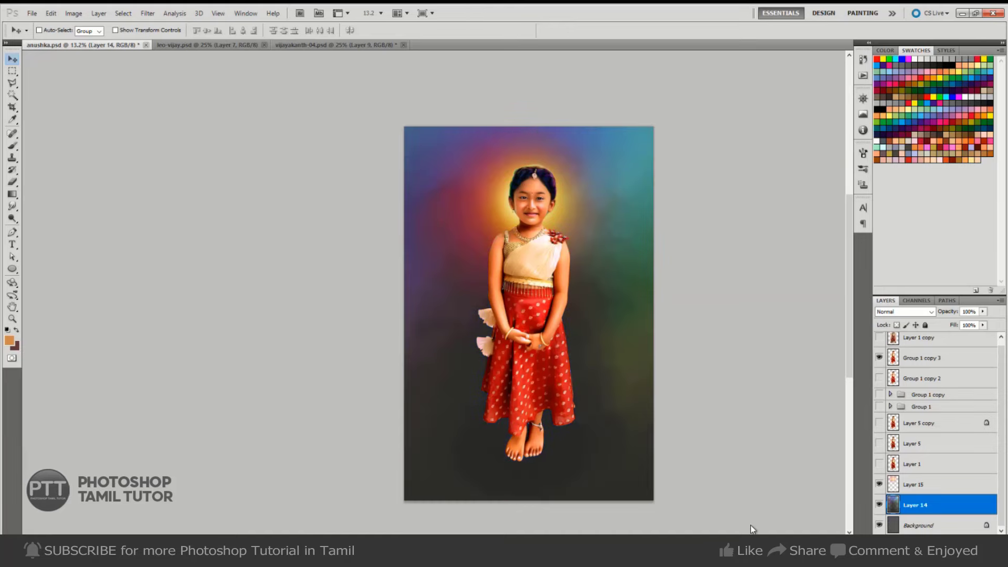
key(ctrl+o)
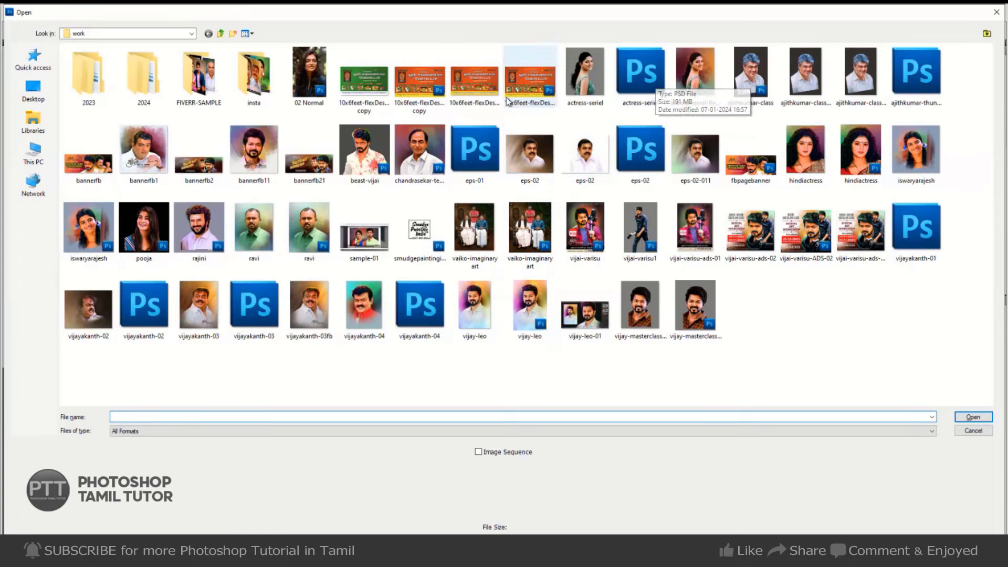
- Open 01-baby.psd from the 2024 > Jan folder
double_click(152, 87)
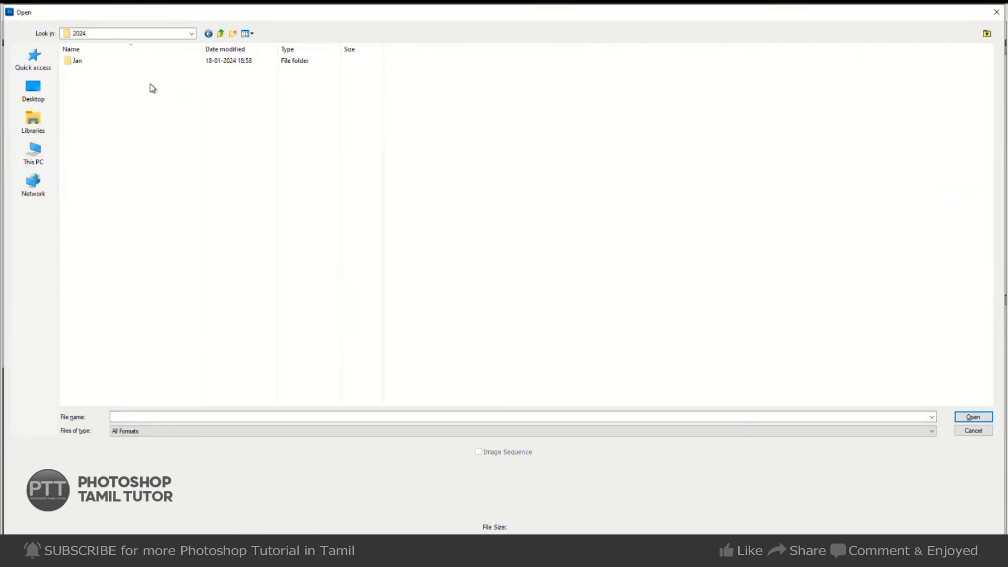
click(72, 63)
double_click(72, 63)
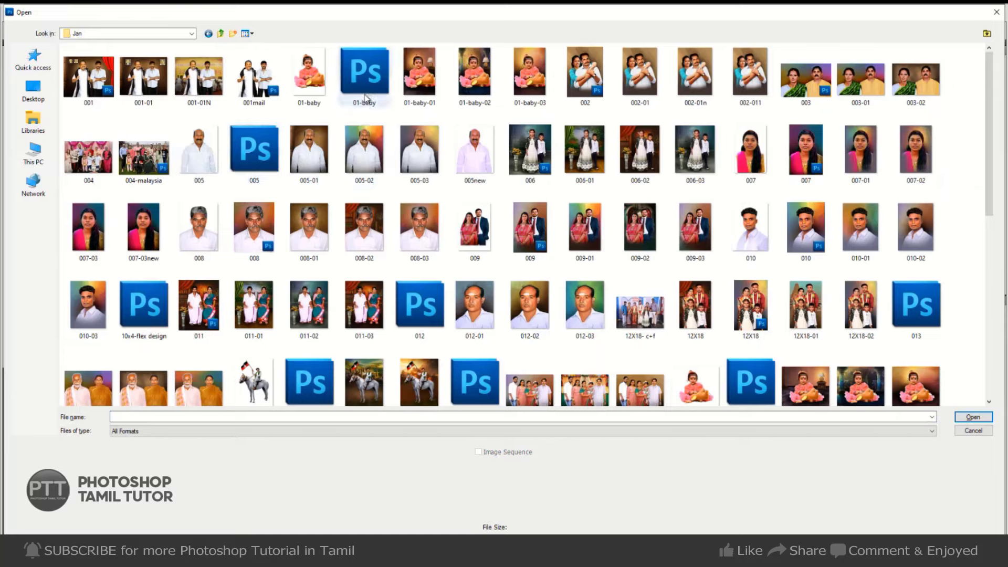
click(366, 94)
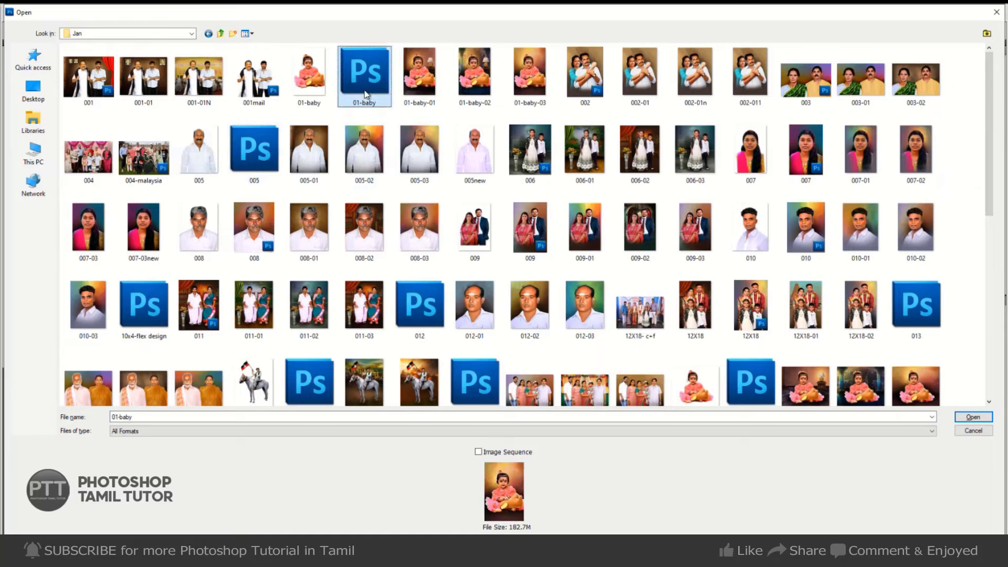
double_click(366, 95)
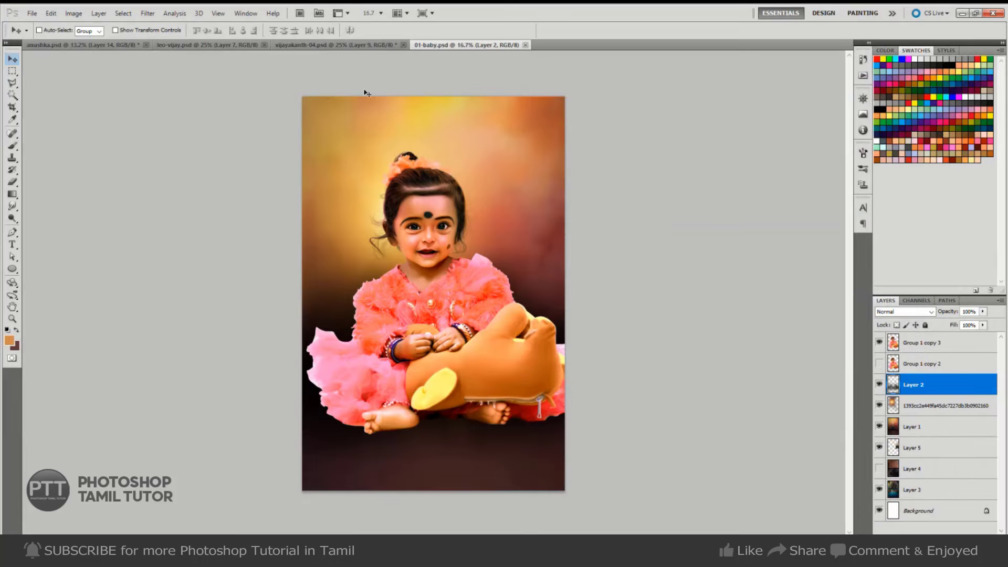
- Hide Layer 1 and merge the warm room Layers 4 and 5 in 01-baby
click(879, 427)
click(879, 468)
click(912, 452)
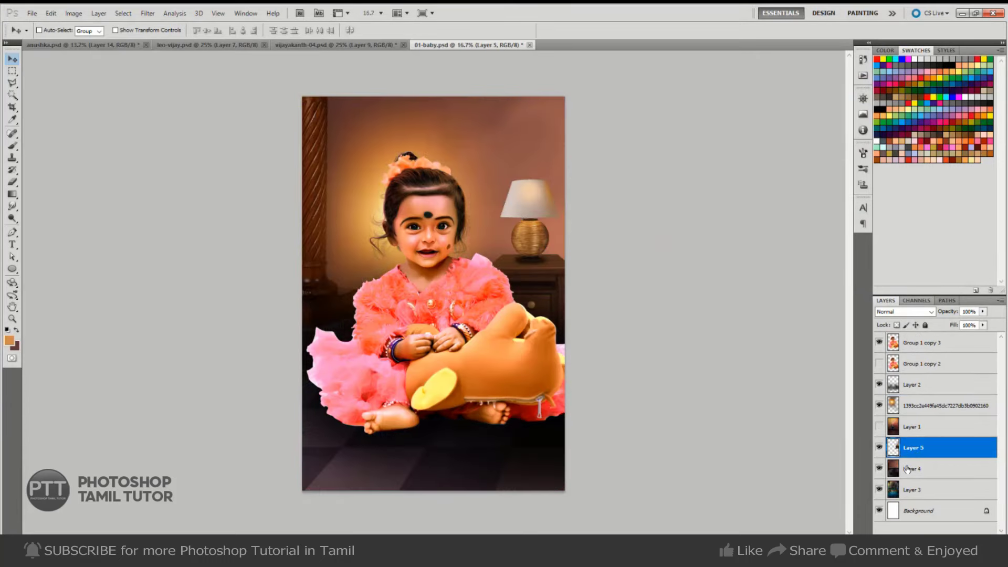
click(879, 468)
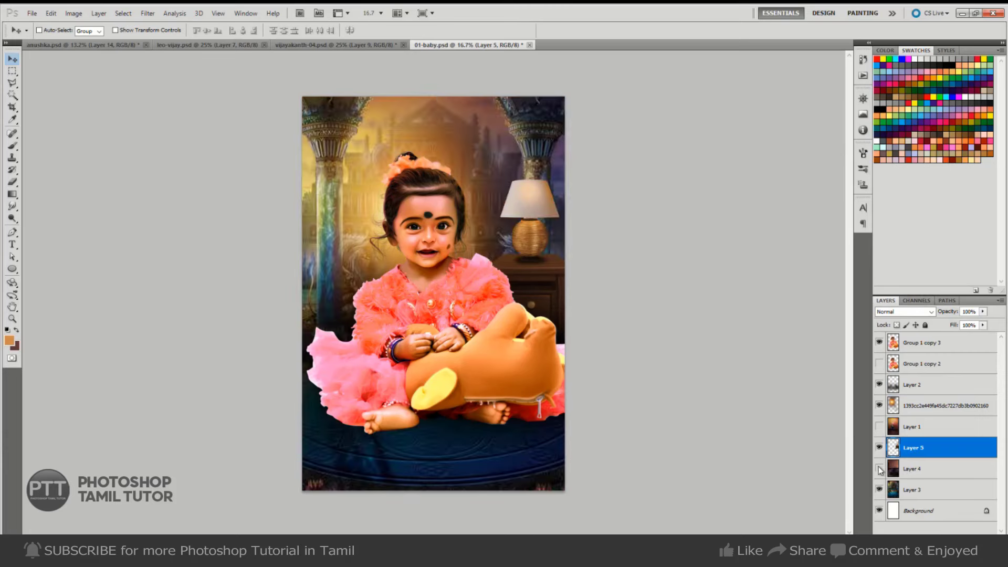
shift+click(916, 469)
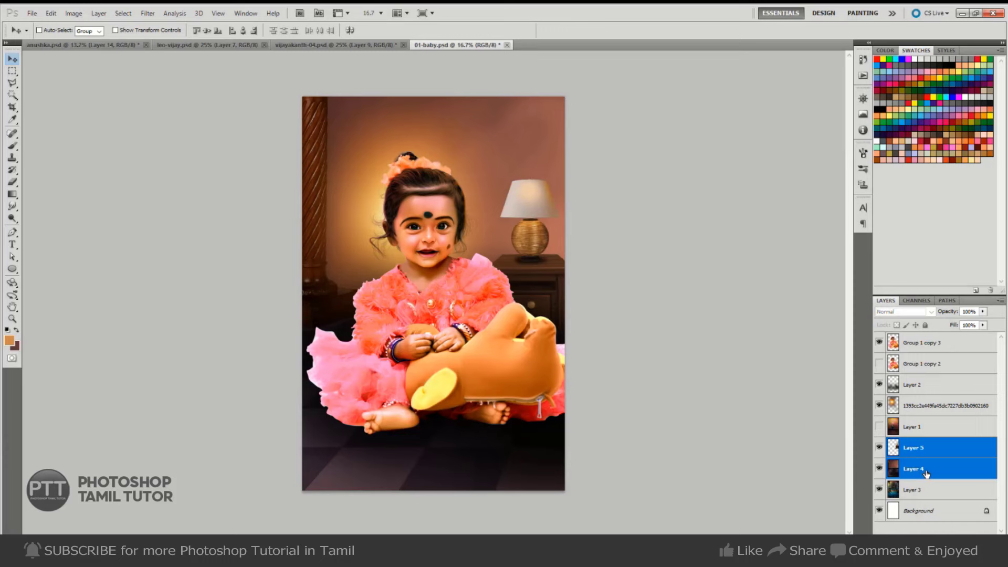
key(ctrl+e)
- Paste the merged room image into anushka.psd, scaled to fill the canvas
key(ctrl+a)
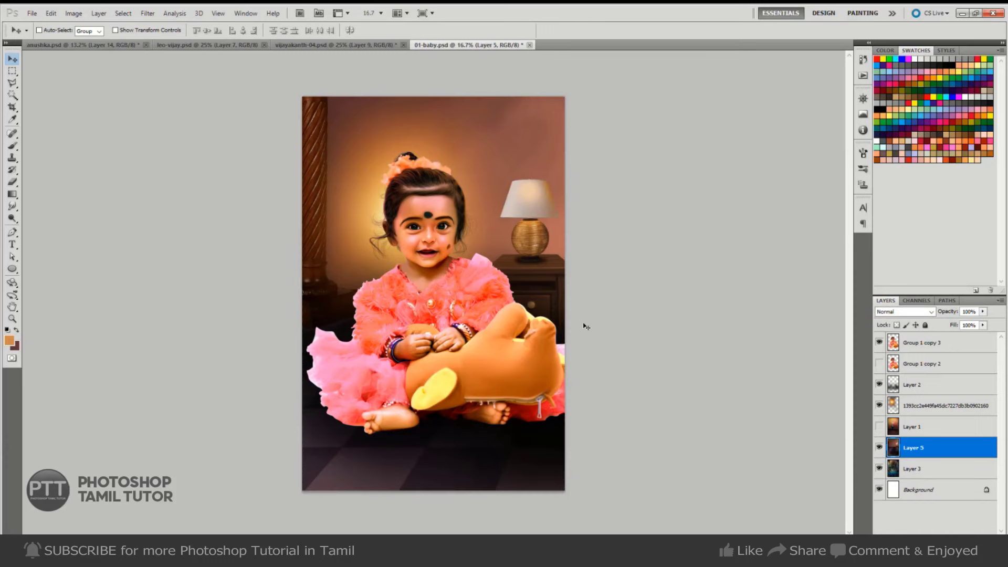
key(ctrl+c)
key(ctrl+Tab)
key(ctrl+v)
key(ctrl+t)
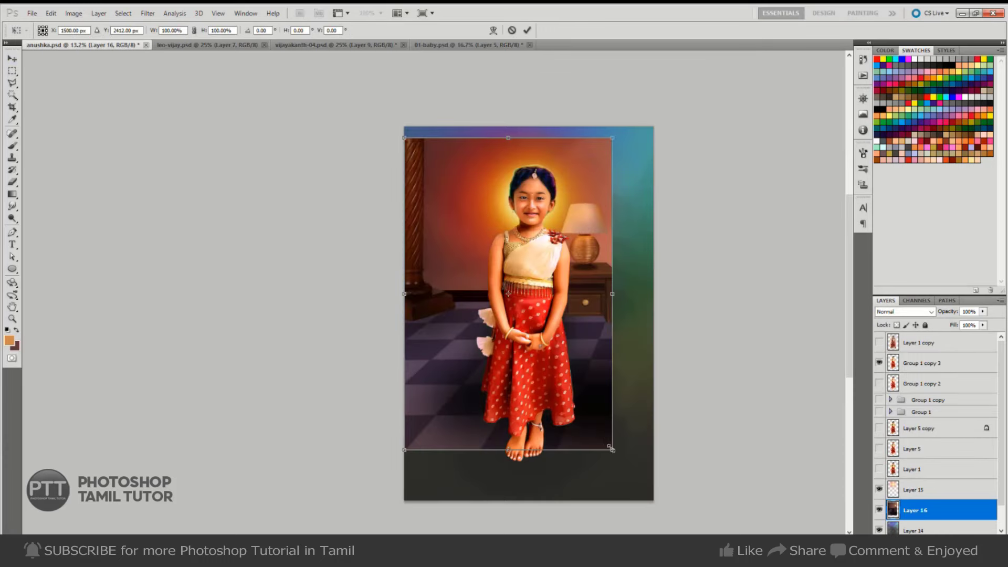
drag(611, 449, 654, 500)
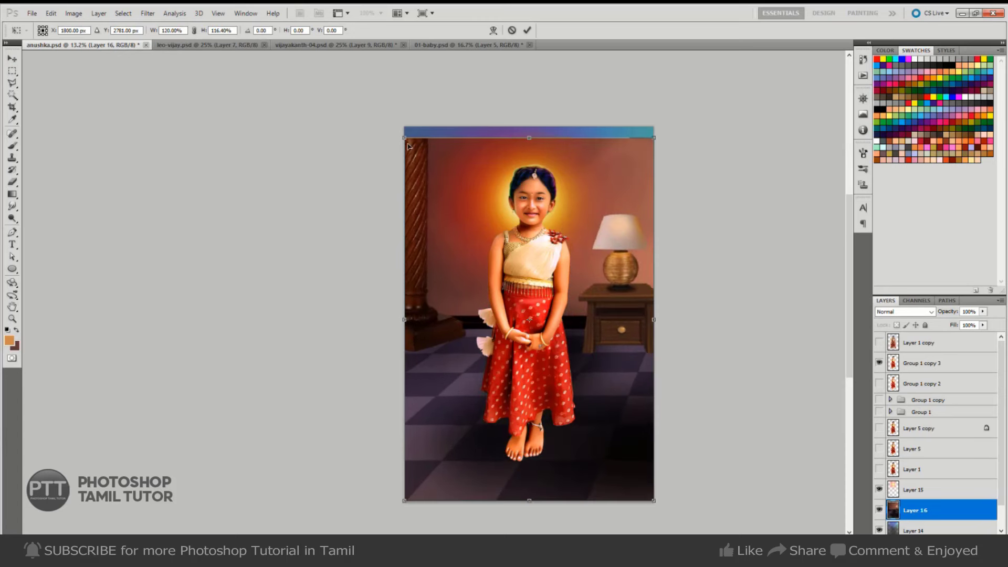
drag(408, 145, 403, 128)
key(Return)
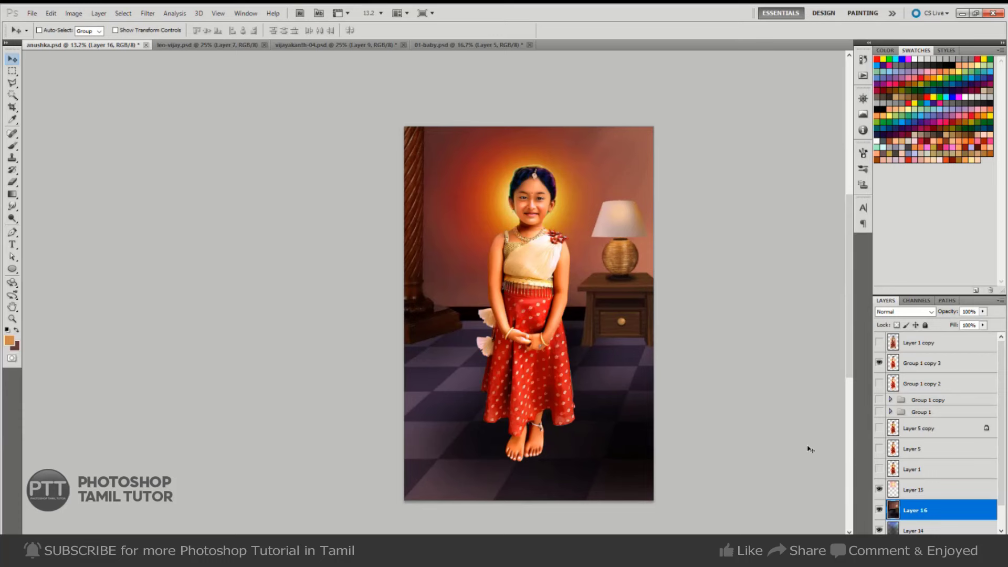
- Close vijayakanth-04 without saving, hide the room layer and select palace Layer 3
key(ctrl+Tab)
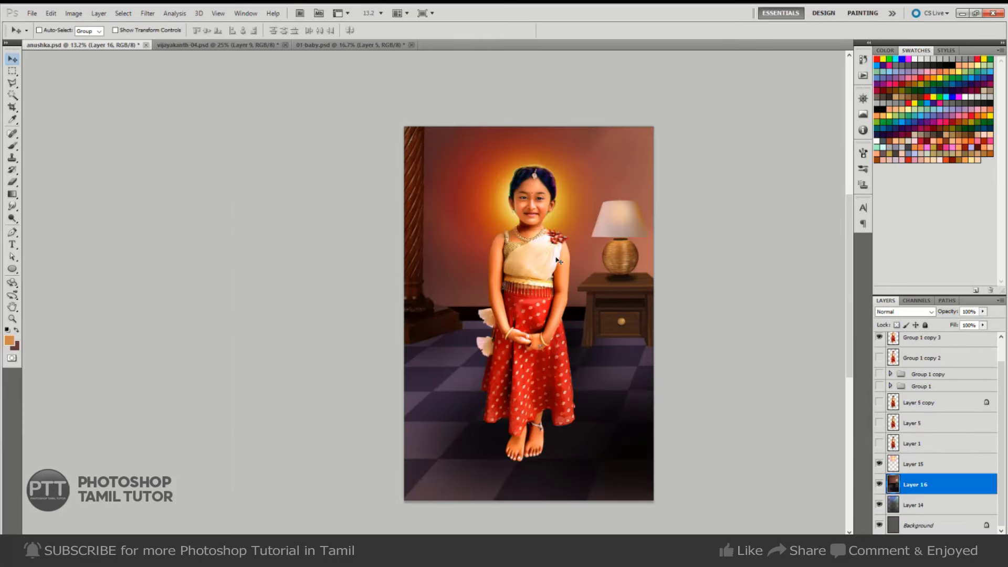
key(ctrl+w)
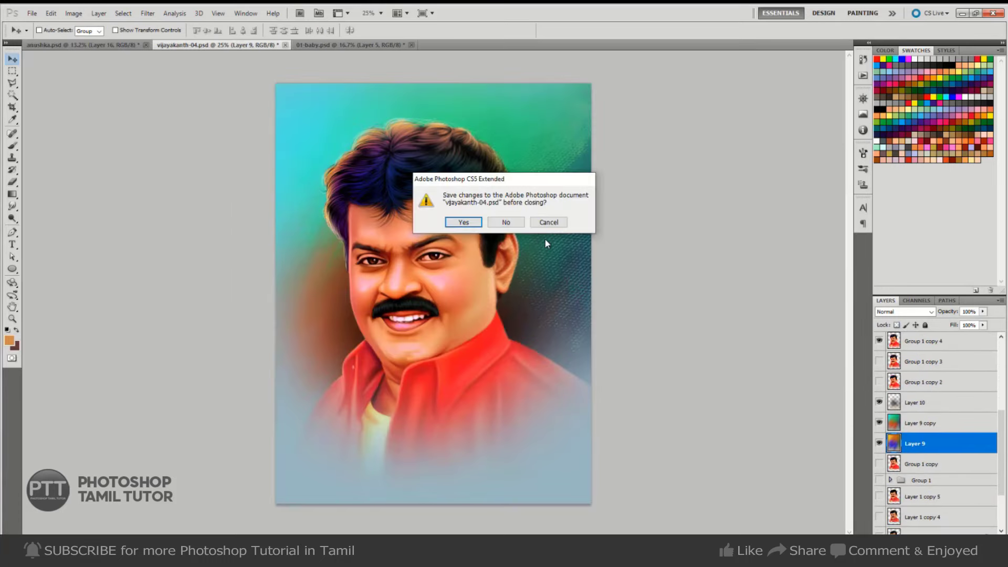
click(506, 225)
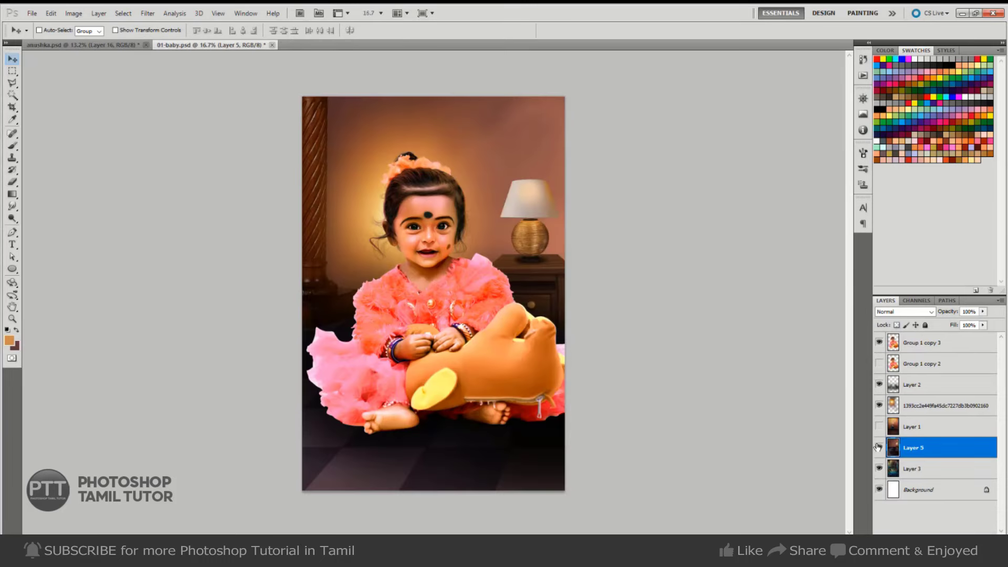
click(878, 447)
click(901, 470)
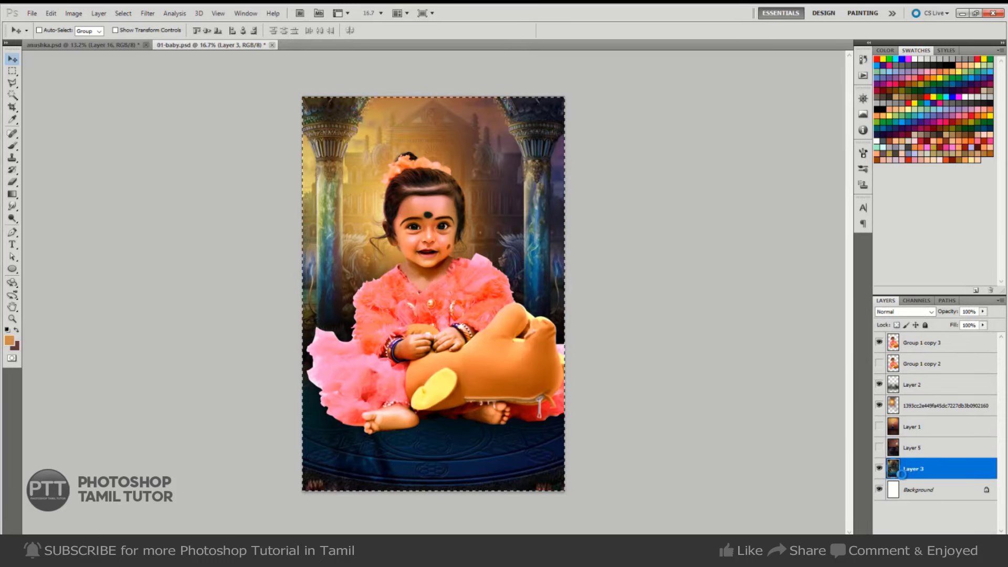
- Paste Layer 3's palace image into anushka.psd and scale it to fill the canvas
key(ctrl+c)
key(ctrl+Tab)
key(ctrl+v)
key(ctrl+t)
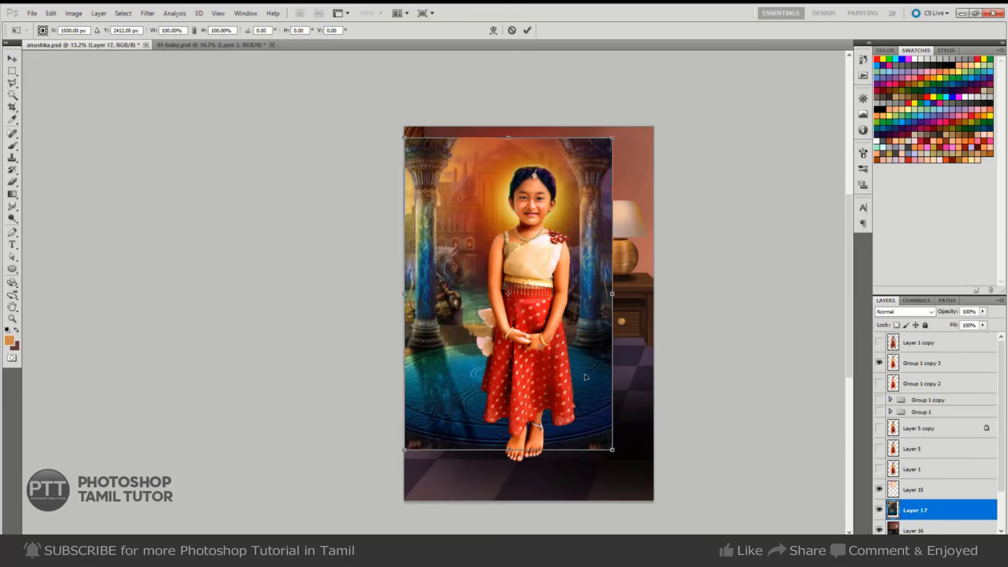
drag(496, 265, 495, 255)
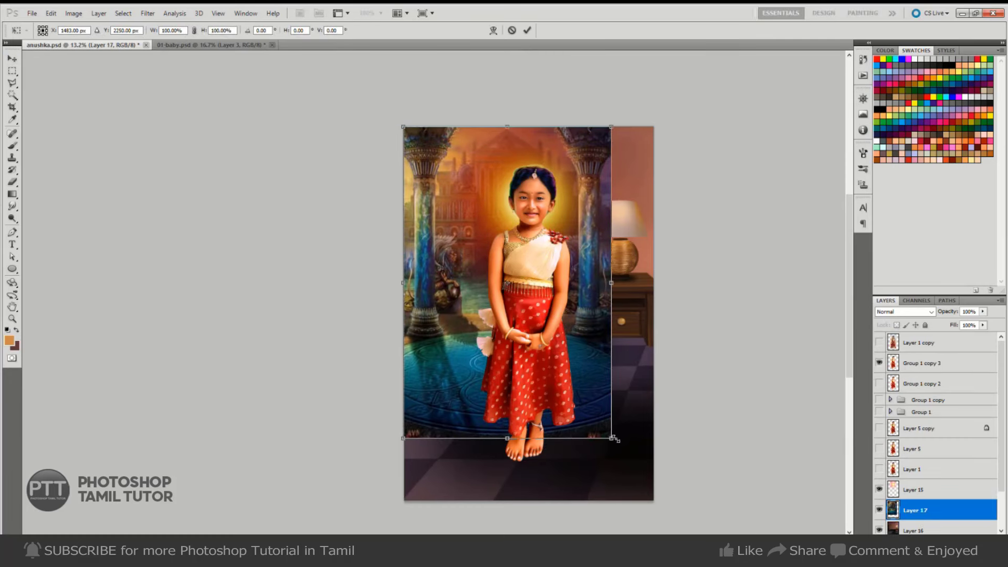
mouse_move(612, 437)
mouse_down()
mouse_move(654, 532)
mouse_move(655, 513)
mouse_up()
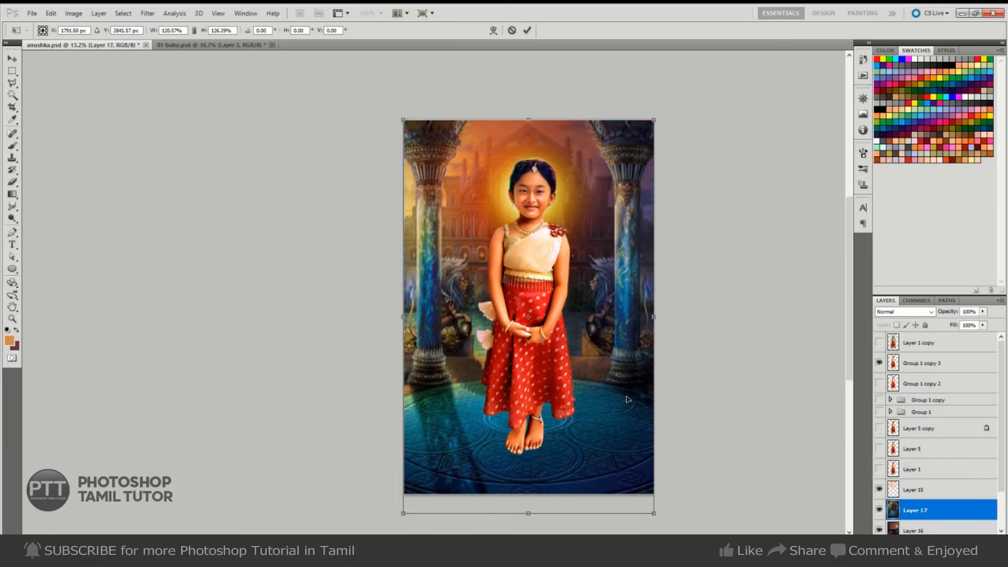
key(Return)
- Paint a black soft-brush shadow on a new layer around the girl's feet
key(ctrl+shift+alt+n)
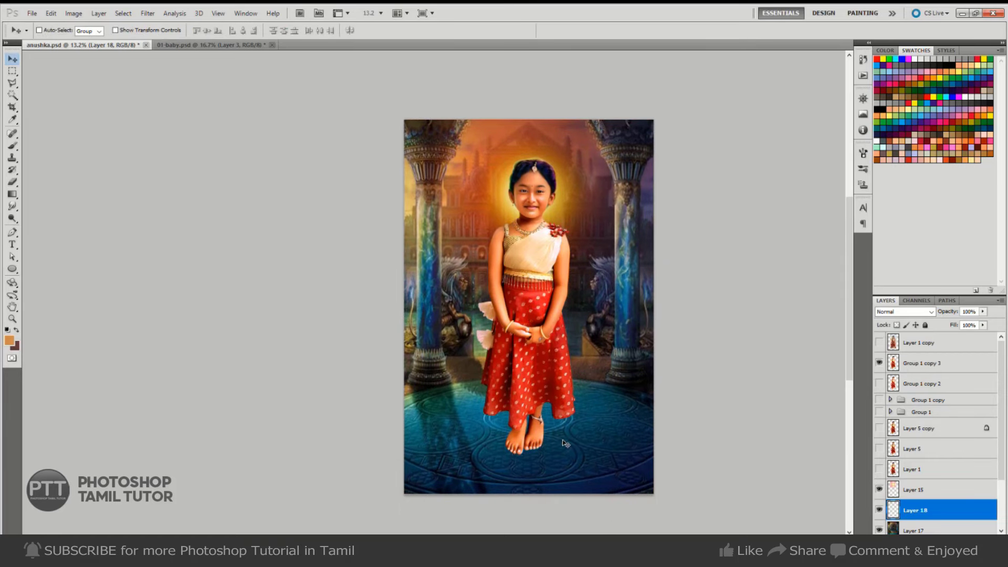
key(d)
key(b)
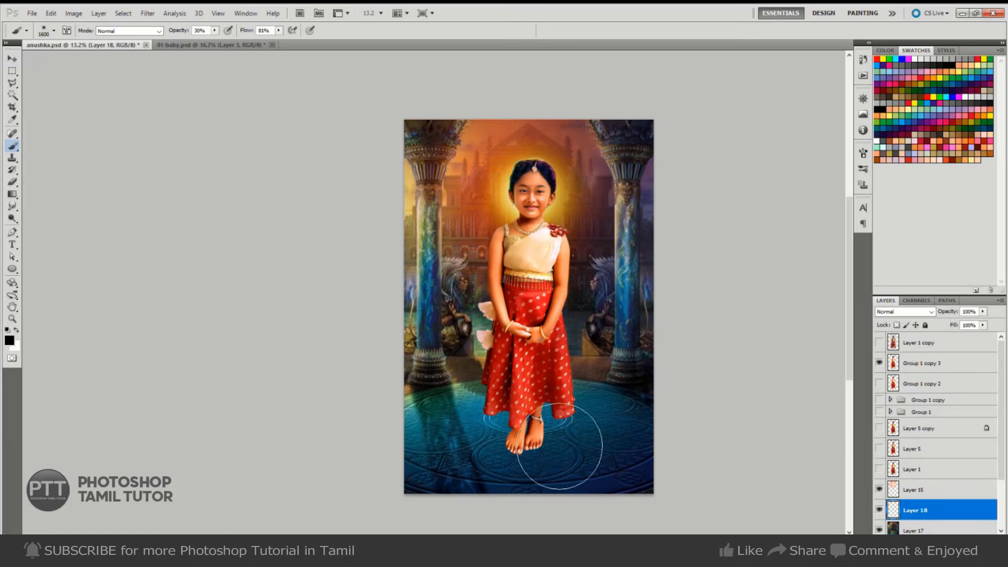
mouse_move(560, 446)
mouse_down()
mouse_move(461, 439)
mouse_move(584, 457)
mouse_up()
key(bracketleft)
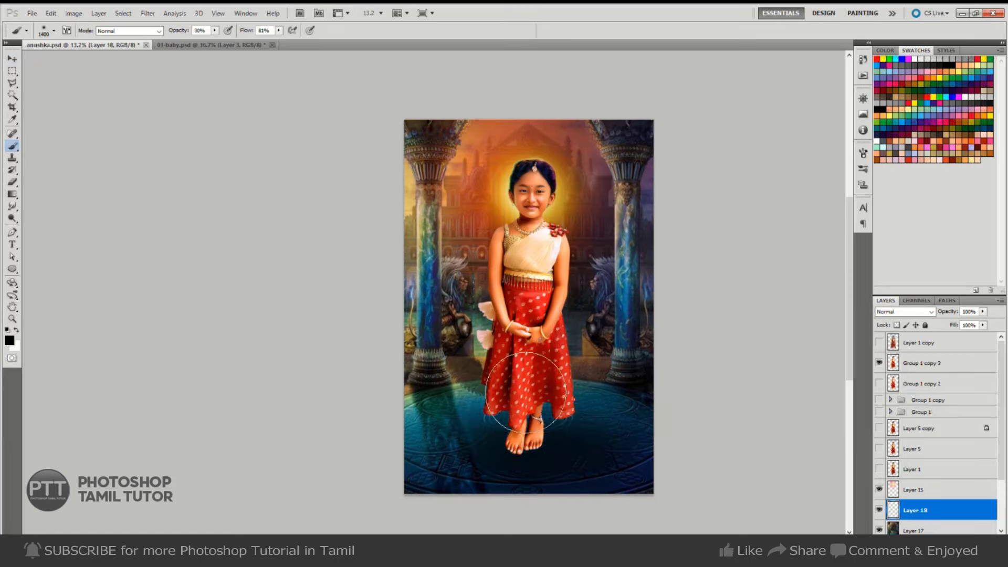
key(bracketright)
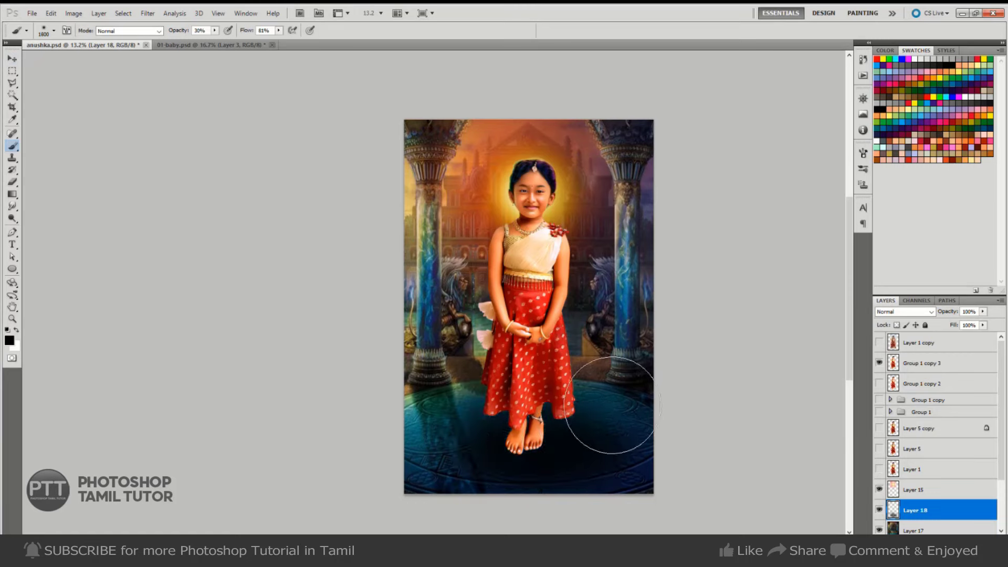
mouse_move(611, 405)
mouse_down()
mouse_move(438, 416)
mouse_move(618, 420)
mouse_move(490, 439)
mouse_move(580, 439)
mouse_up()
key(bracketright)
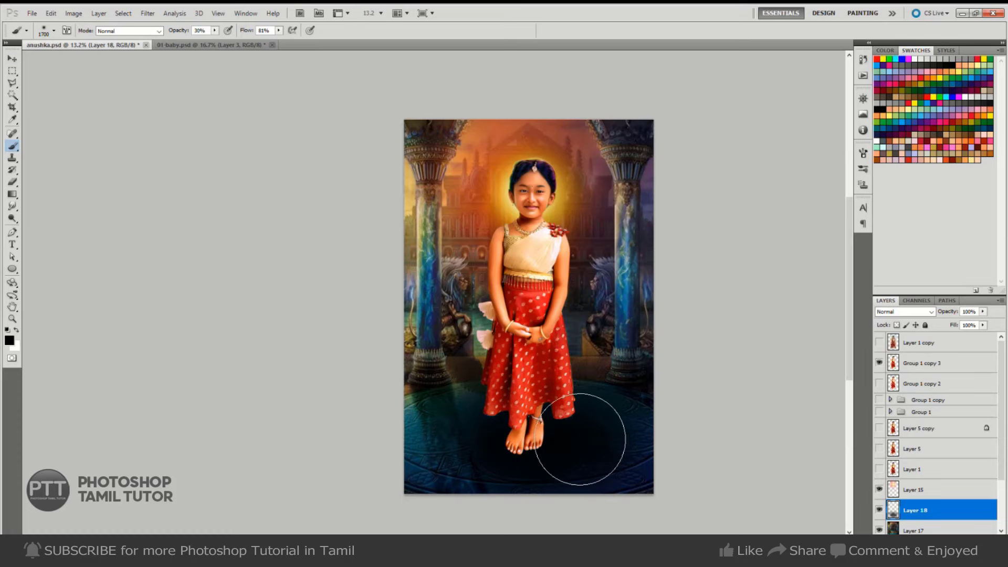
key(v)
click(543, 193)
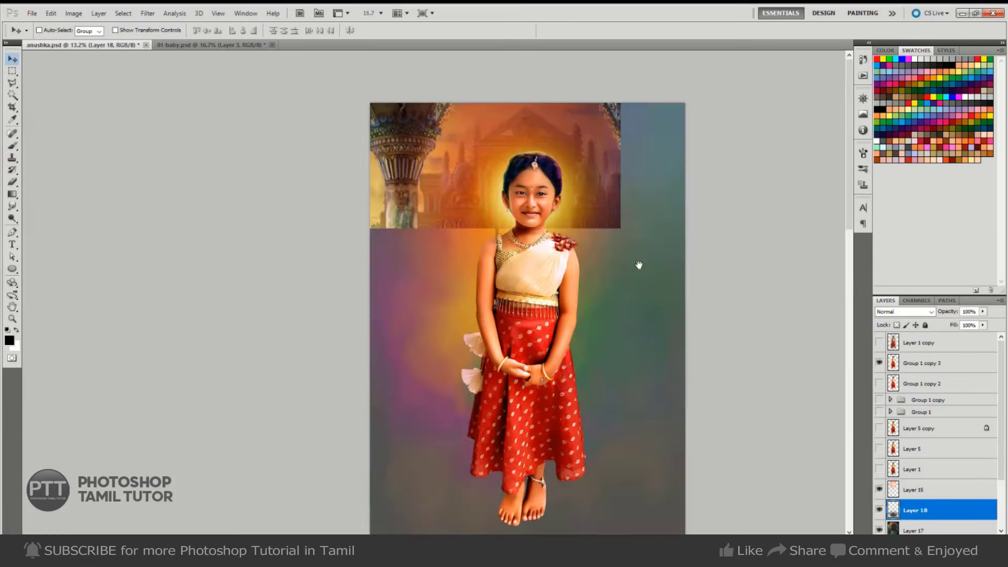